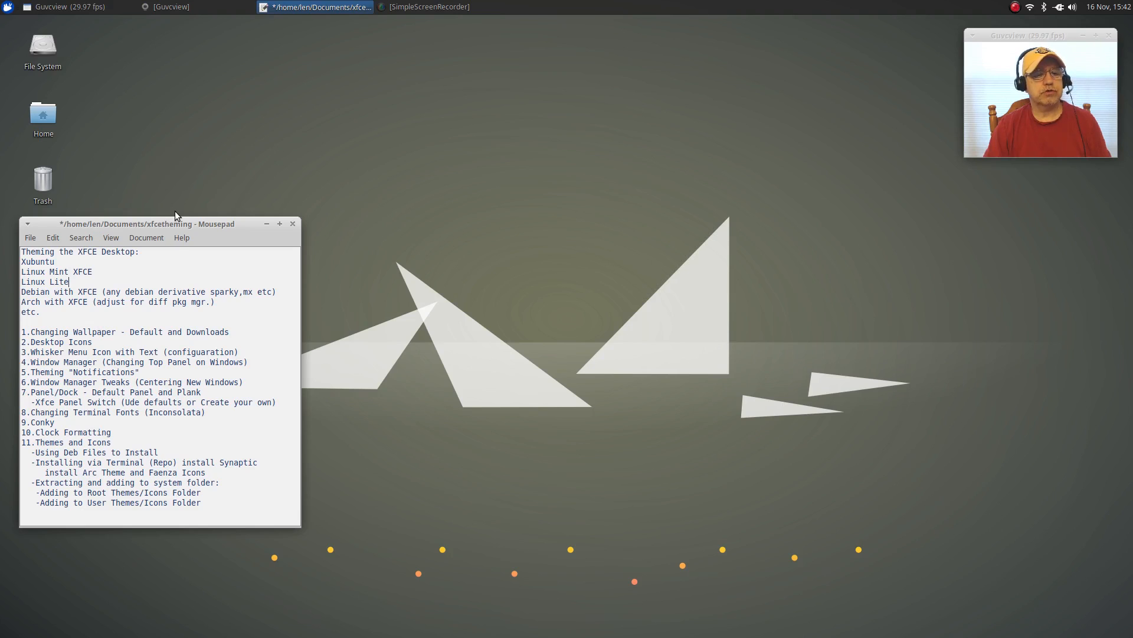
Correct the spelling of "configuration" in the Whisker Menu item of the theming outline.
left_click_drag(175, 224, 242, 158)
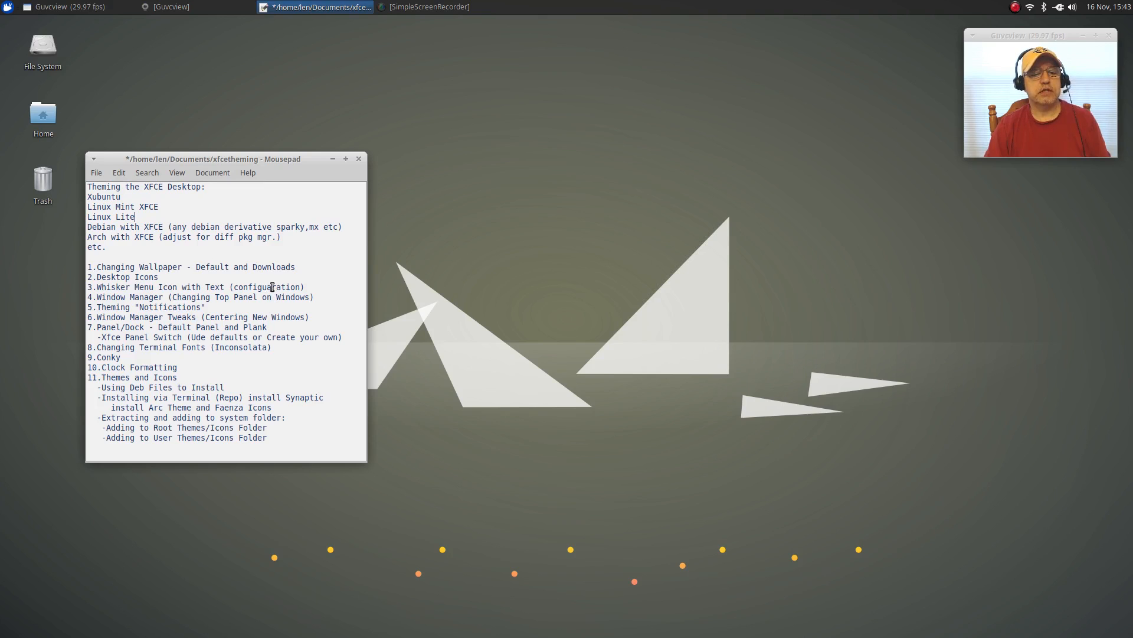
left_click(271, 288)
key("BackSpace")
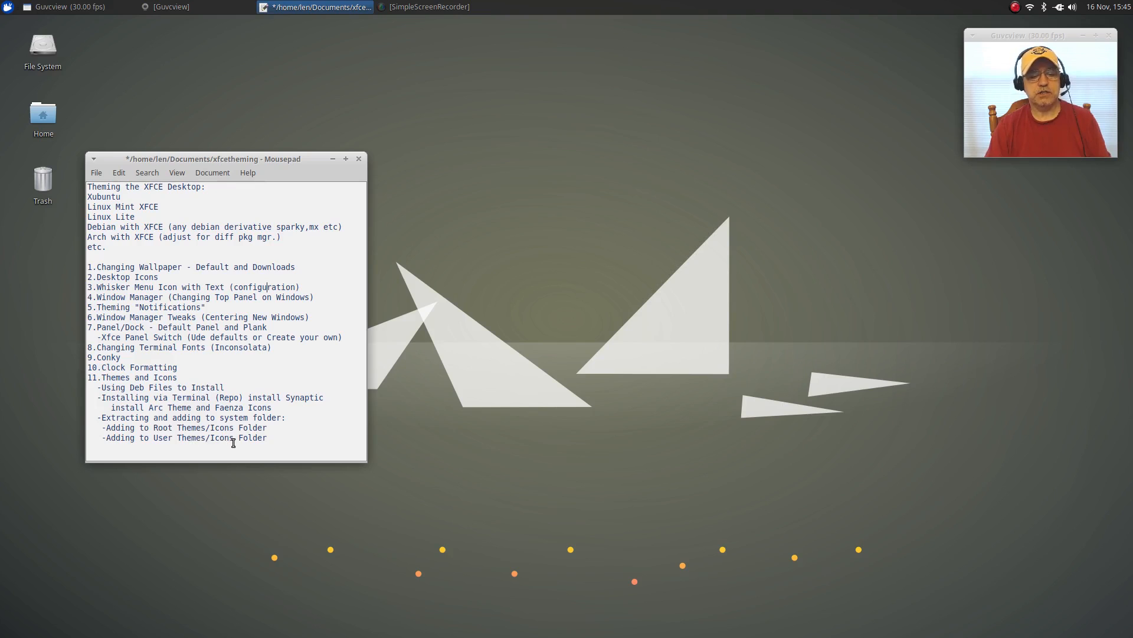
Append ".themes .icons" to the outline's last line about adding to the User Themes/Icons Folder.
left_click(277, 439)
type(".themes .icosn")
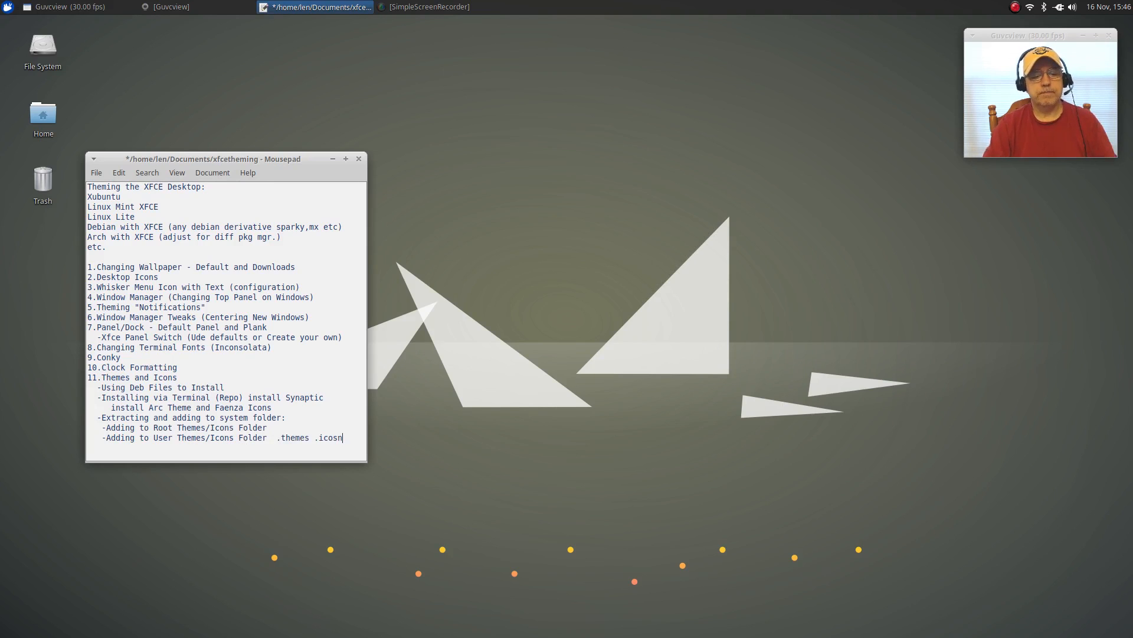
key("BackSpace")
key("BackSpace")
type("ns")
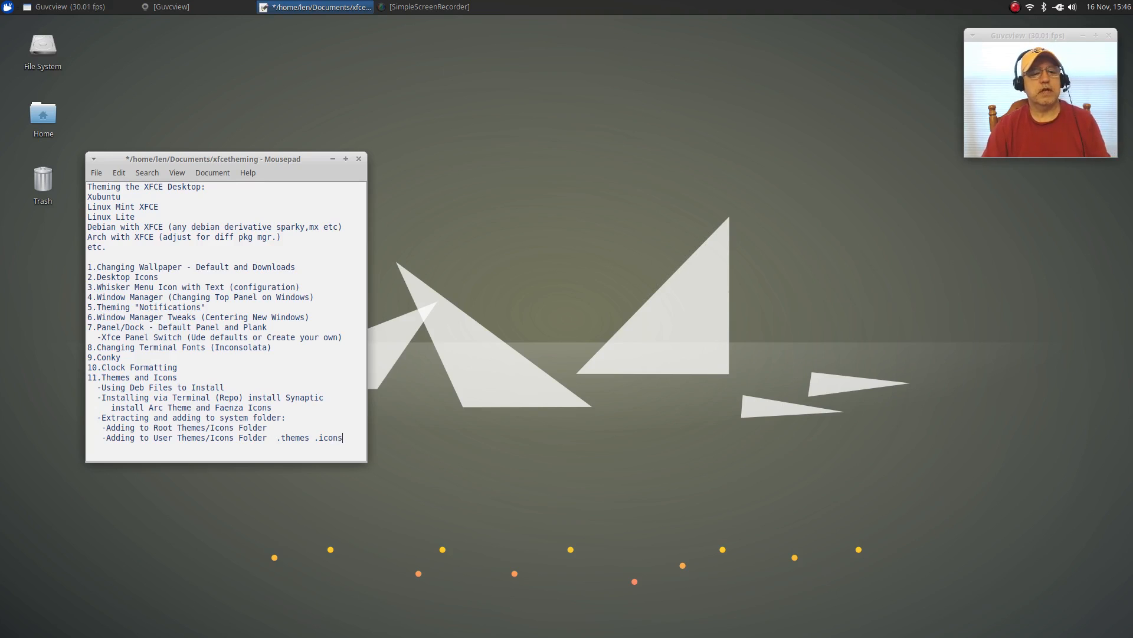
Save the xfcetheming notes file and minimize its window.
left_click(95, 175)
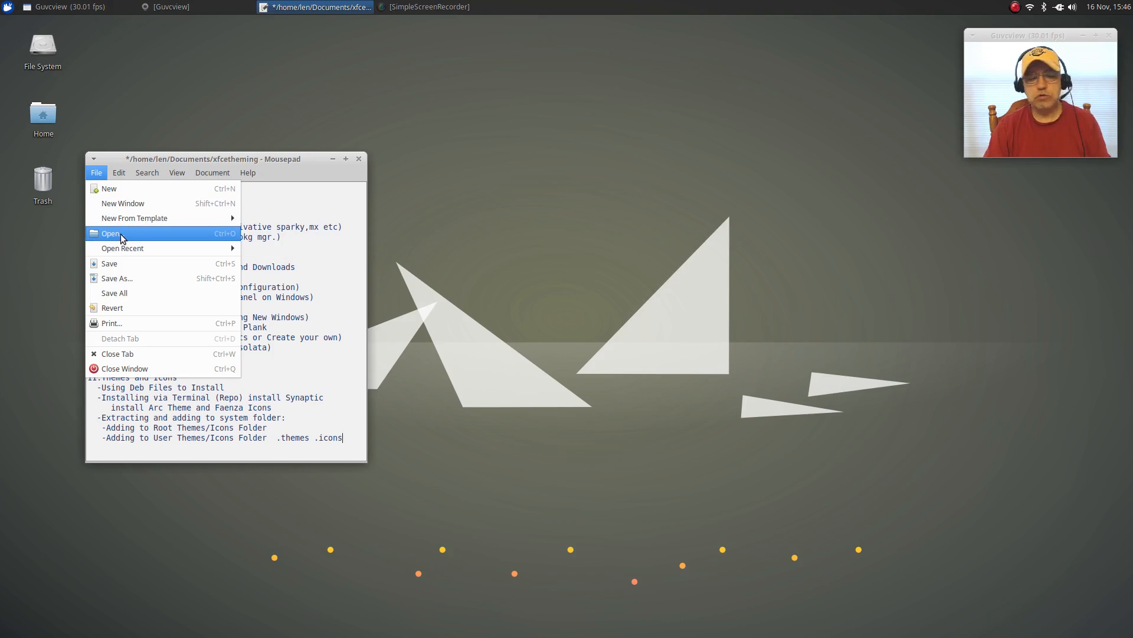
left_click(121, 263)
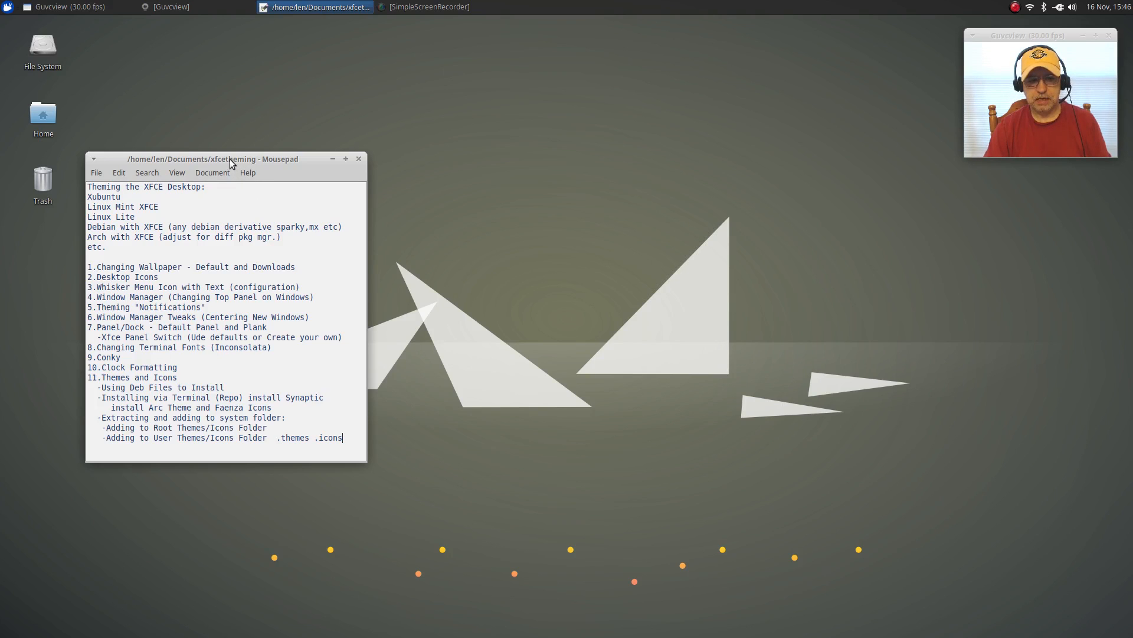
mouse_move(229, 158)
left_mouse_down()
mouse_move(249, 157)
mouse_move(250, 132)
mouse_move(245, 152)
mouse_move(233, 137)
left_mouse_up()
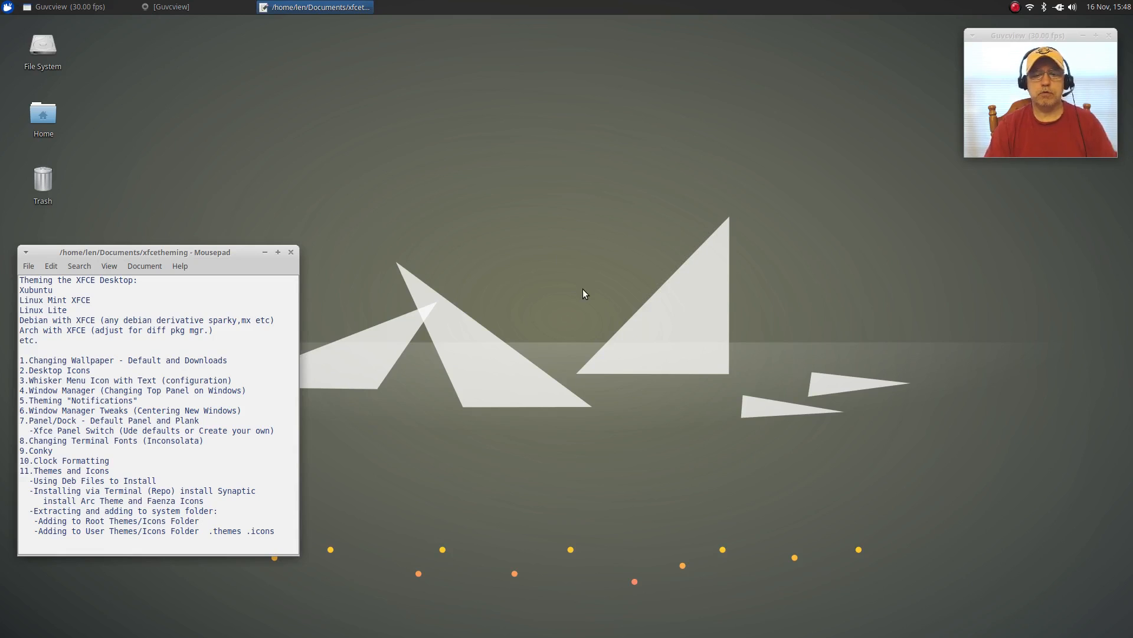
left_click(264, 253)
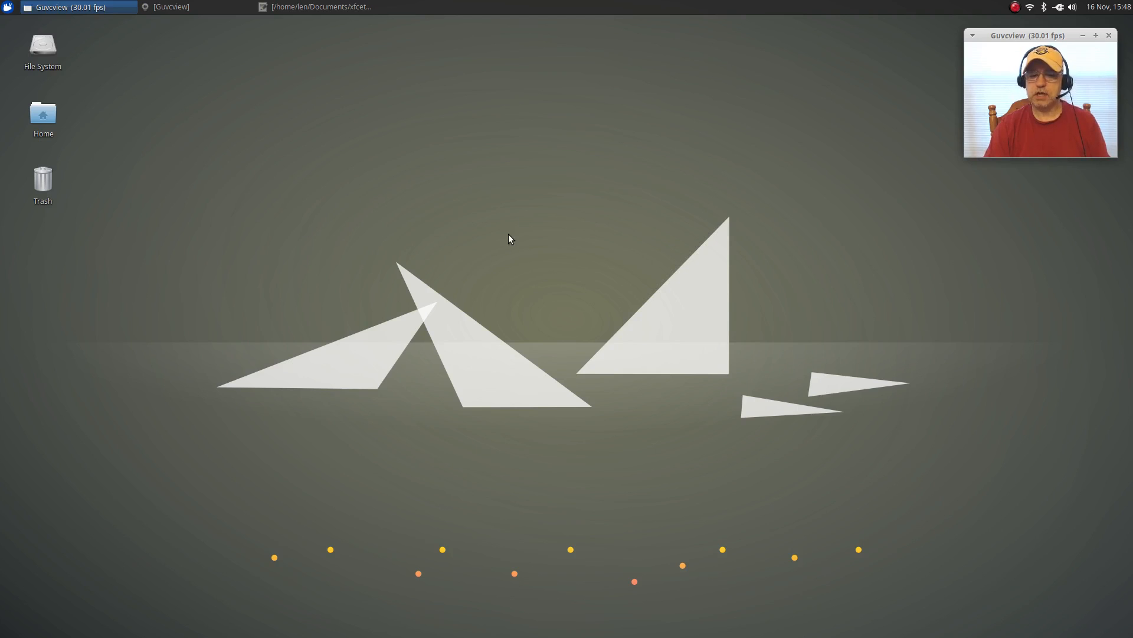
Open the desktop settings and set the red rock formation image from the backdrops folder as wallpaper.
right_click(307, 239)
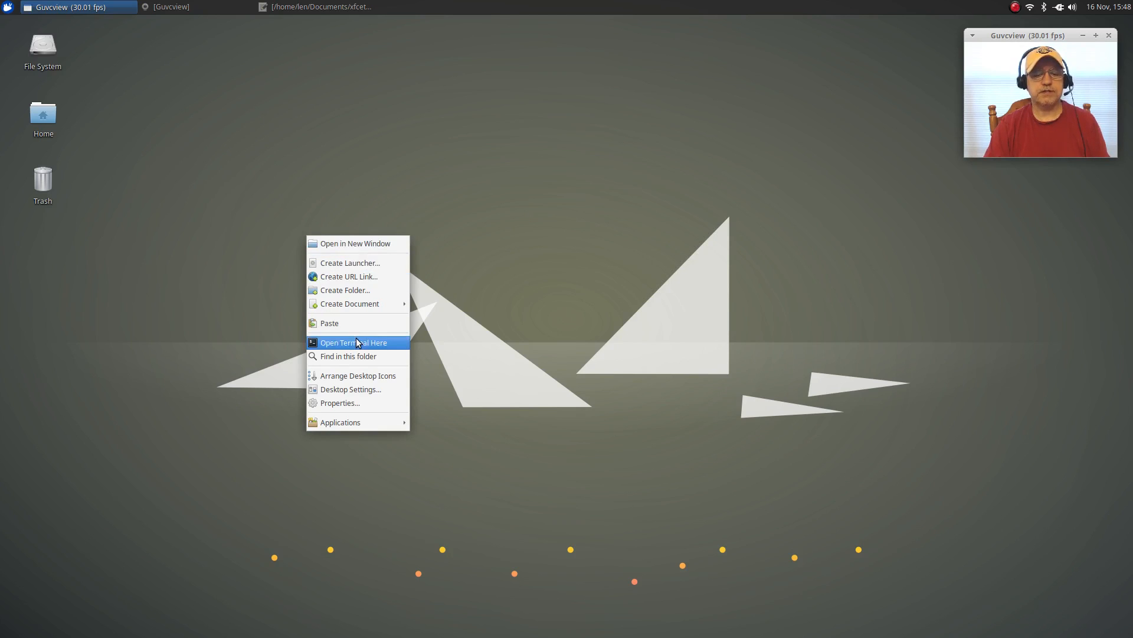
left_click(349, 390)
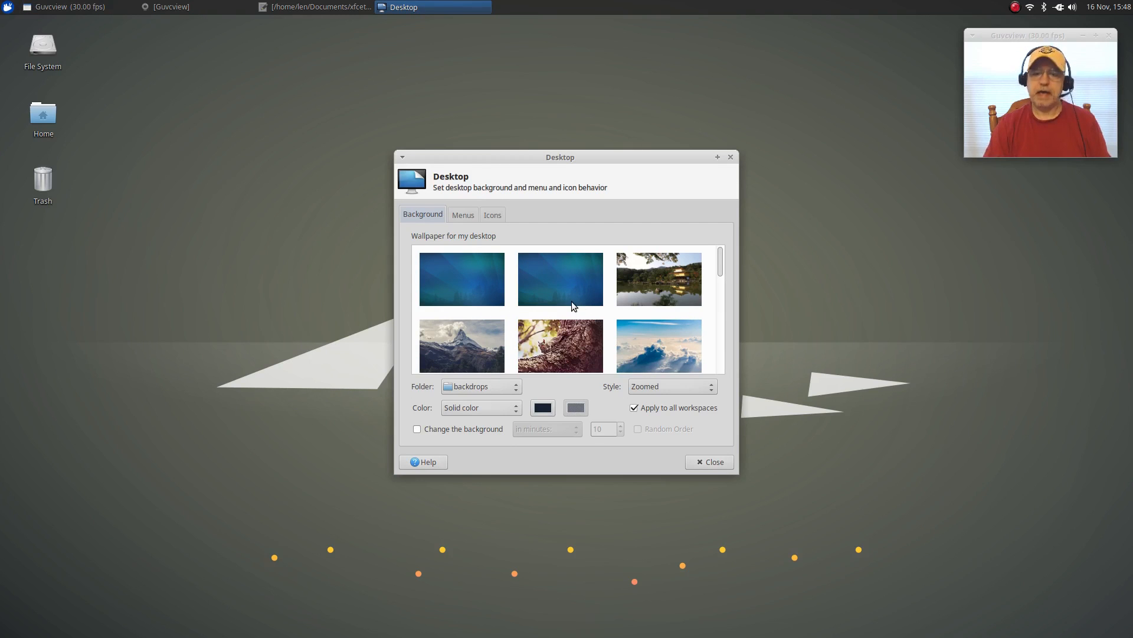
scroll(567, 302, "down", 10)
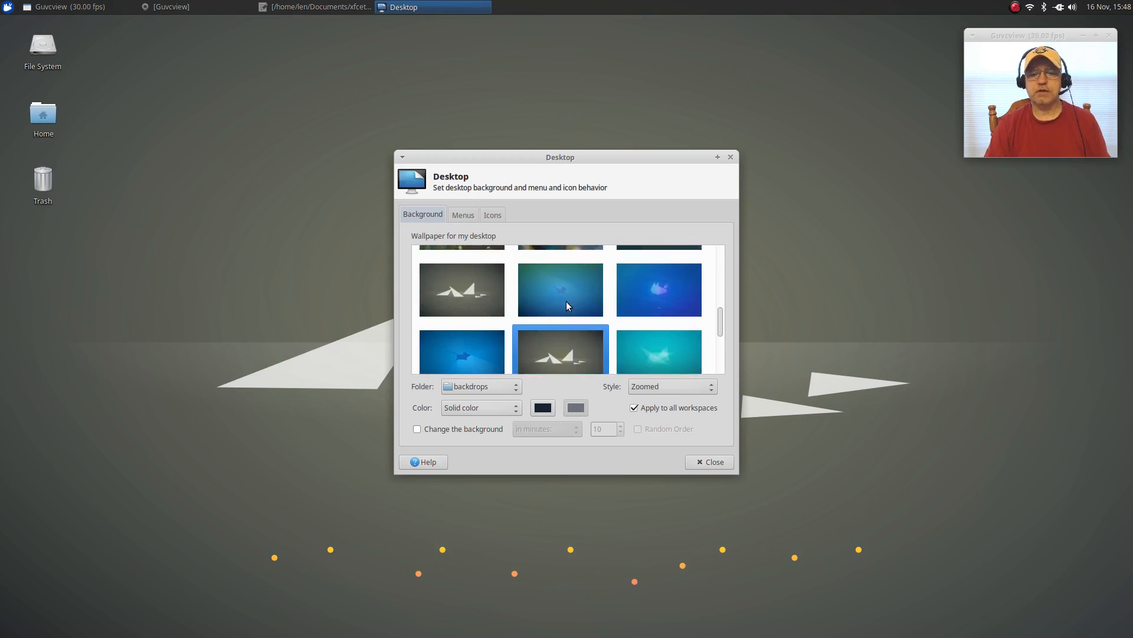
scroll(566, 301, "down", 2)
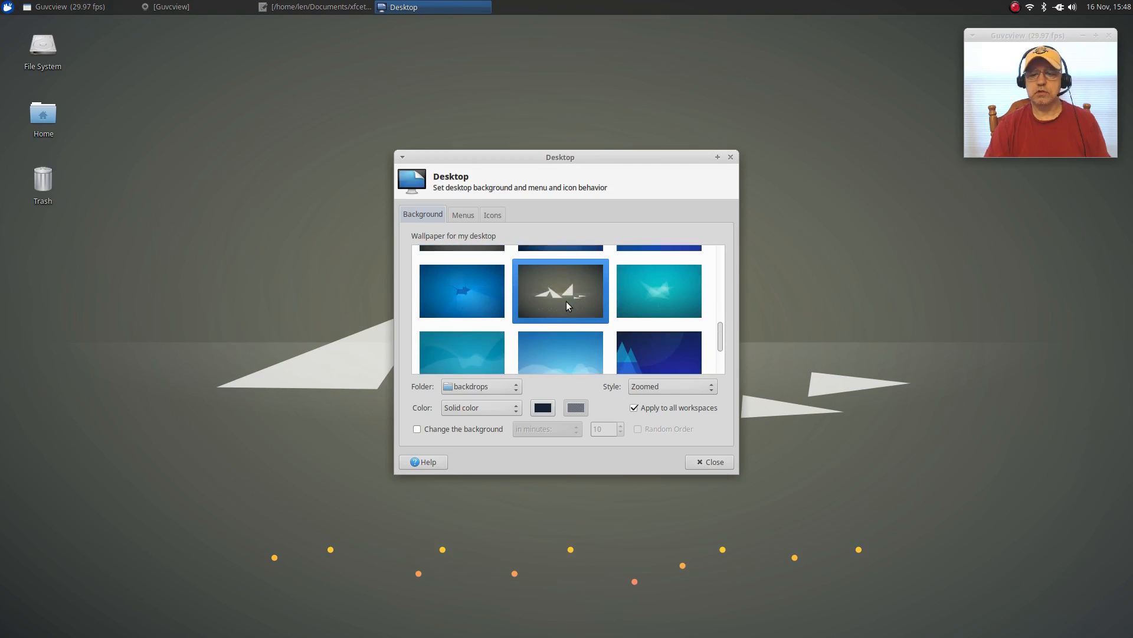
scroll(565, 301, "up", 5)
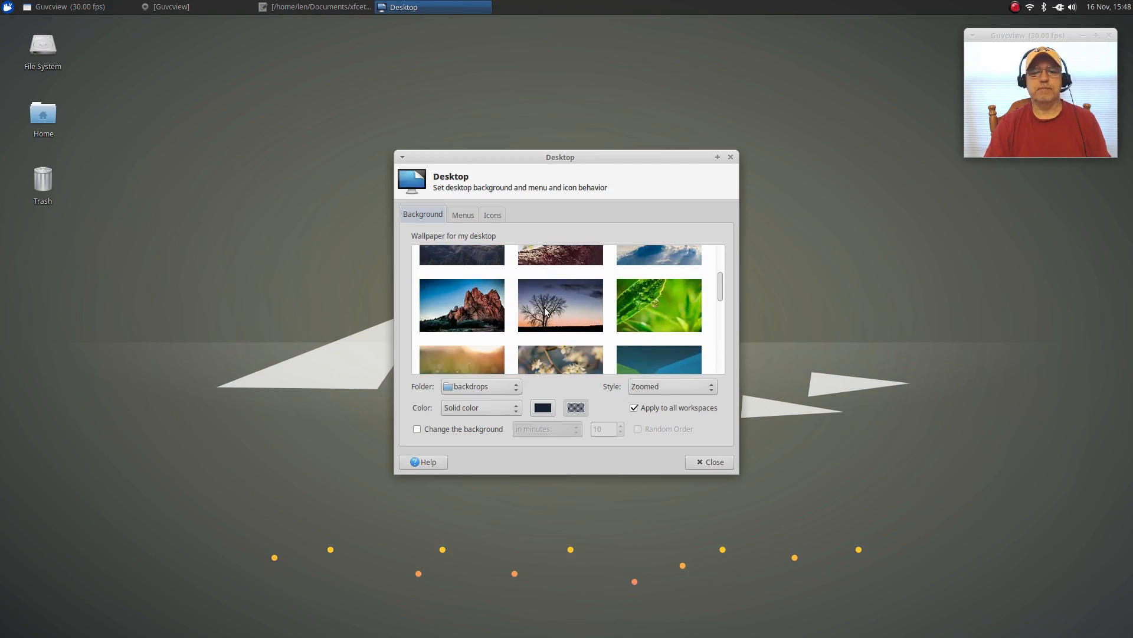
scroll(603, 304, "up", 2)
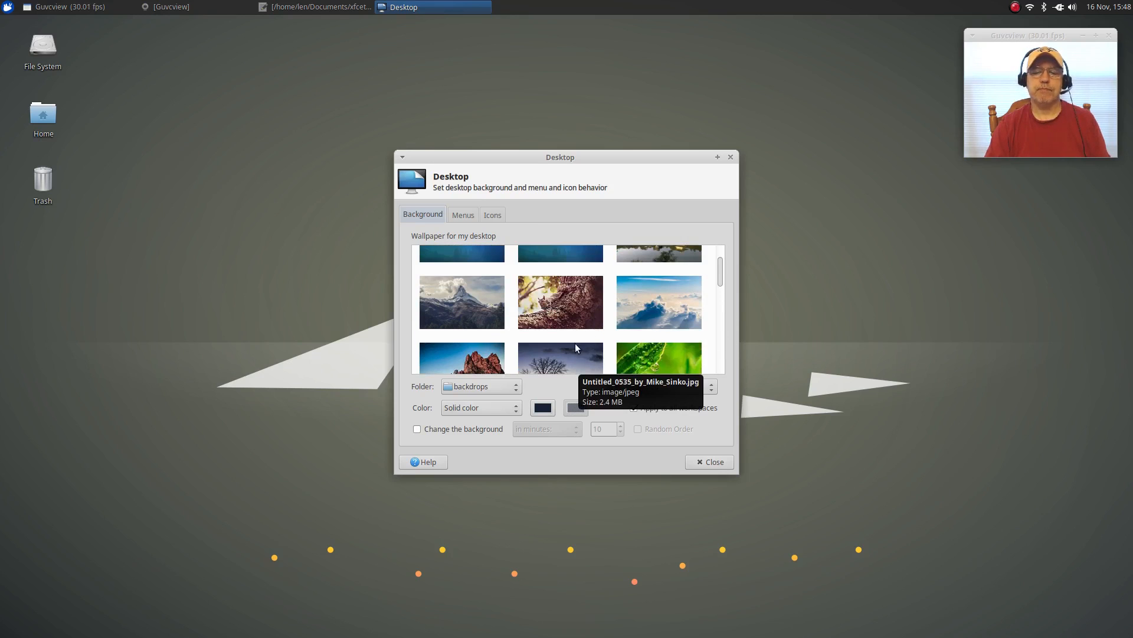
scroll(575, 342, "up", 1)
scroll(576, 341, "down", 3)
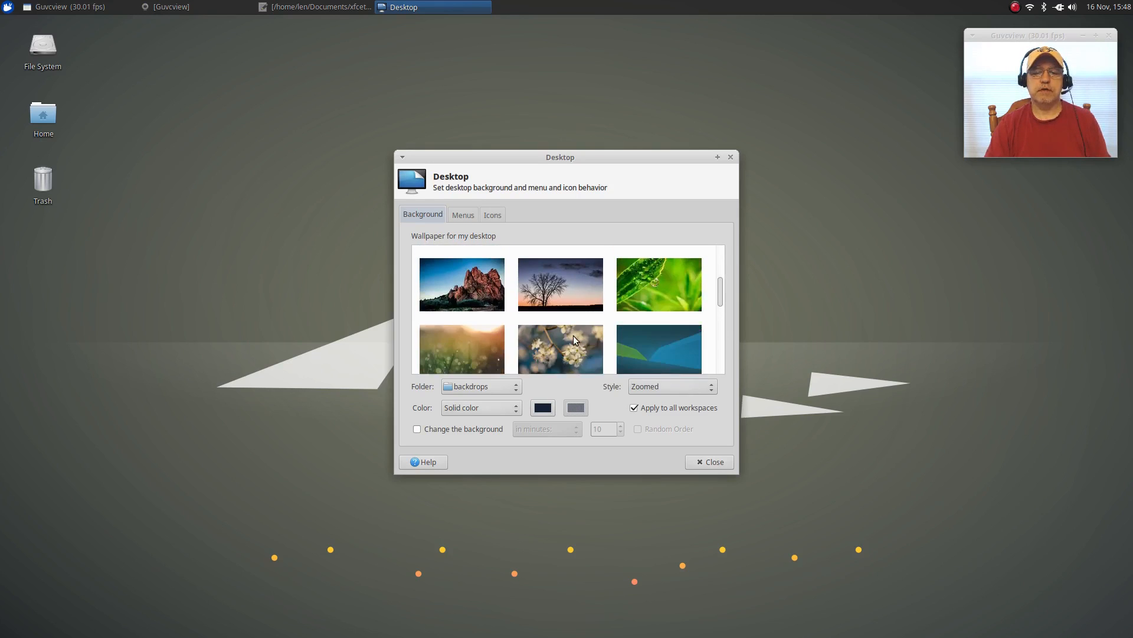
scroll(569, 332, "up", 2)
scroll(567, 335, "down", 2)
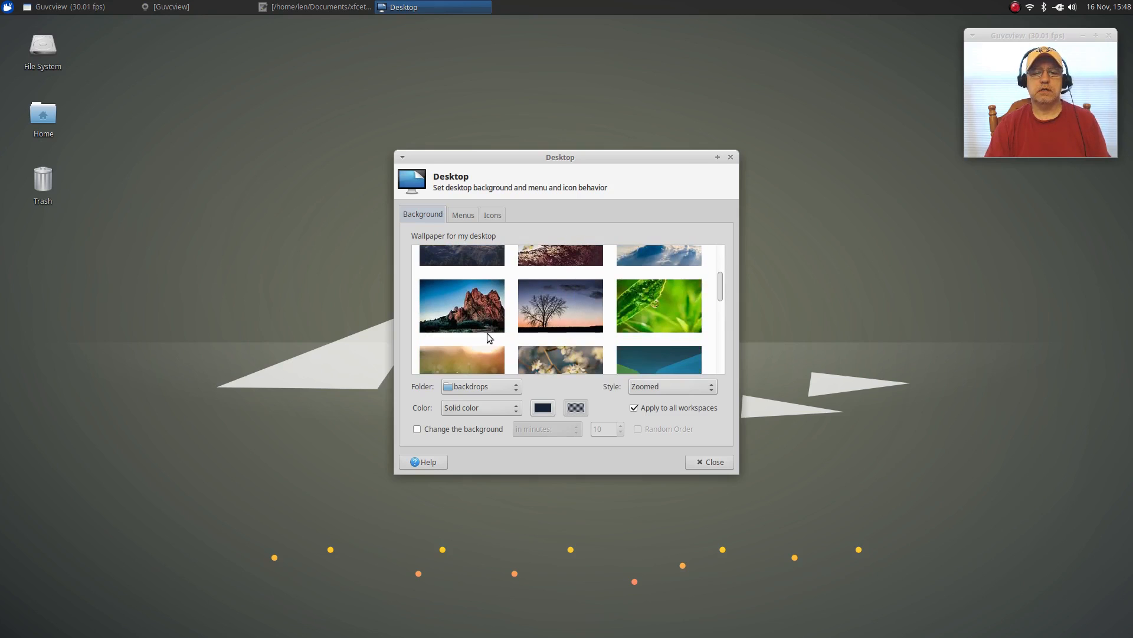
scroll(485, 337, "up", 1)
scroll(484, 340, "down", 1)
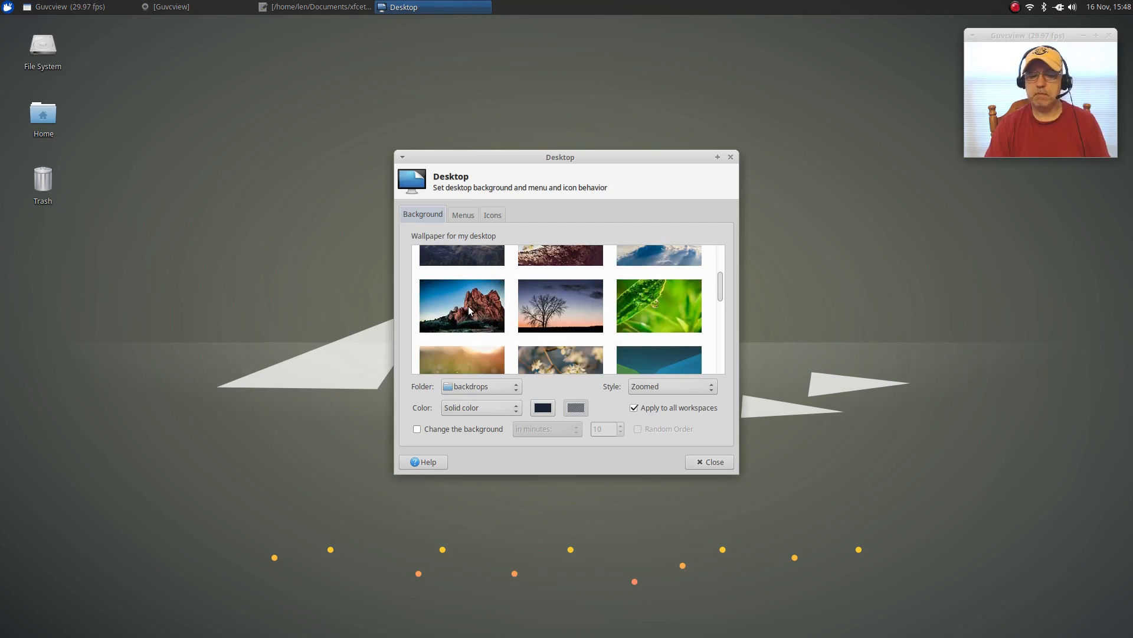
left_click(469, 311)
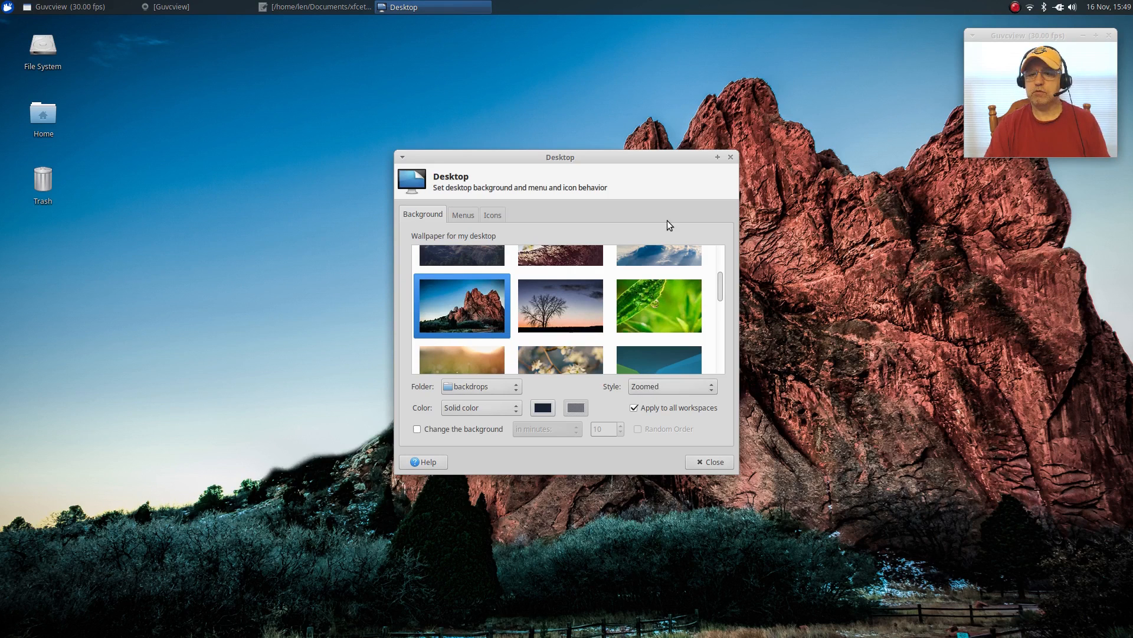
Move the settings dialog aside, try the Centered wallpaper style and return the style to Zoomed.
left_click_drag(588, 156, 305, 185)
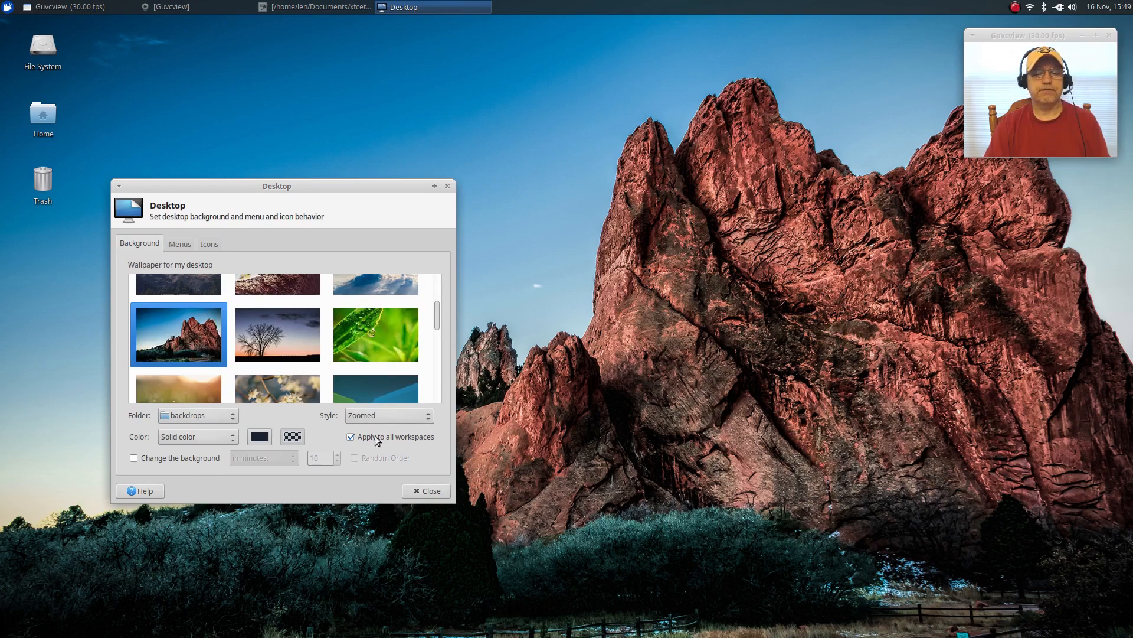
left_click(374, 416)
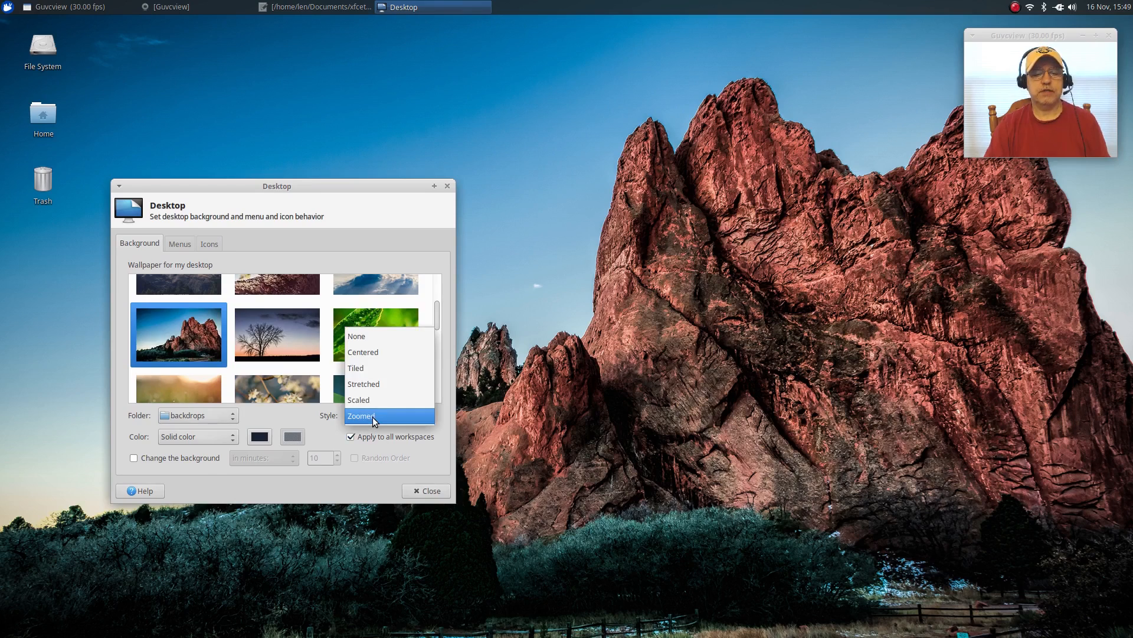
left_click(355, 351)
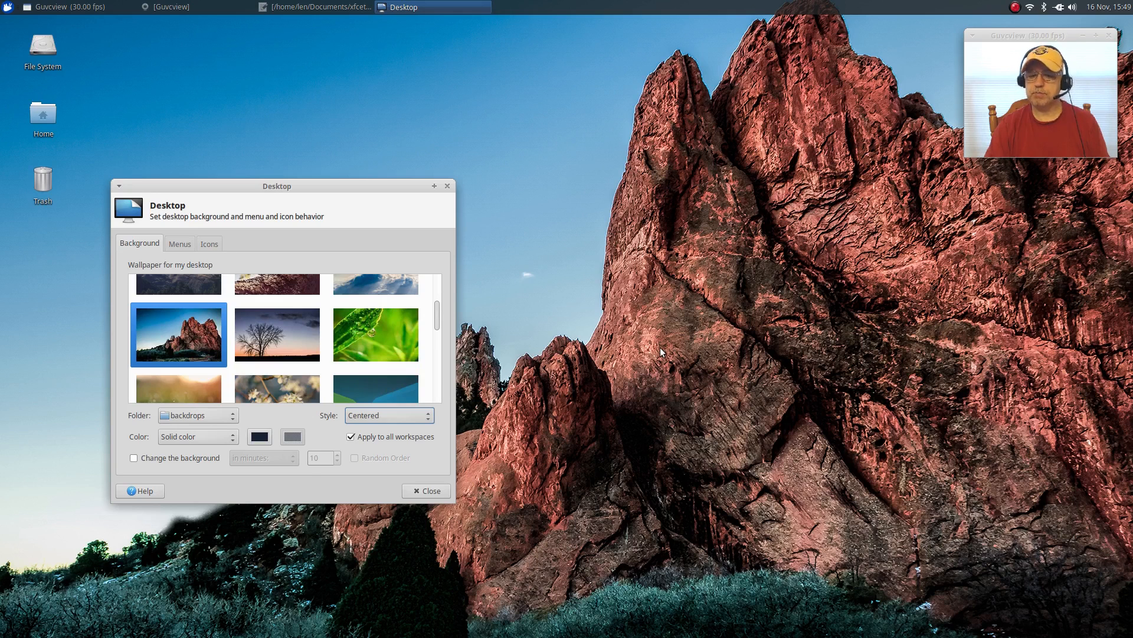
left_click(365, 420)
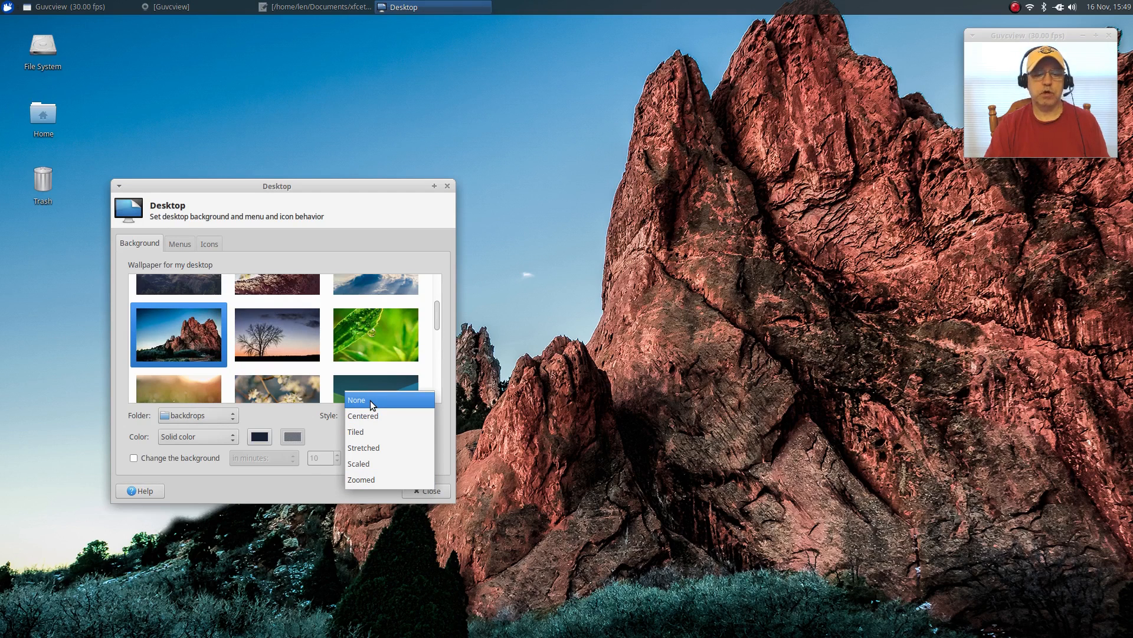
left_click(374, 481)
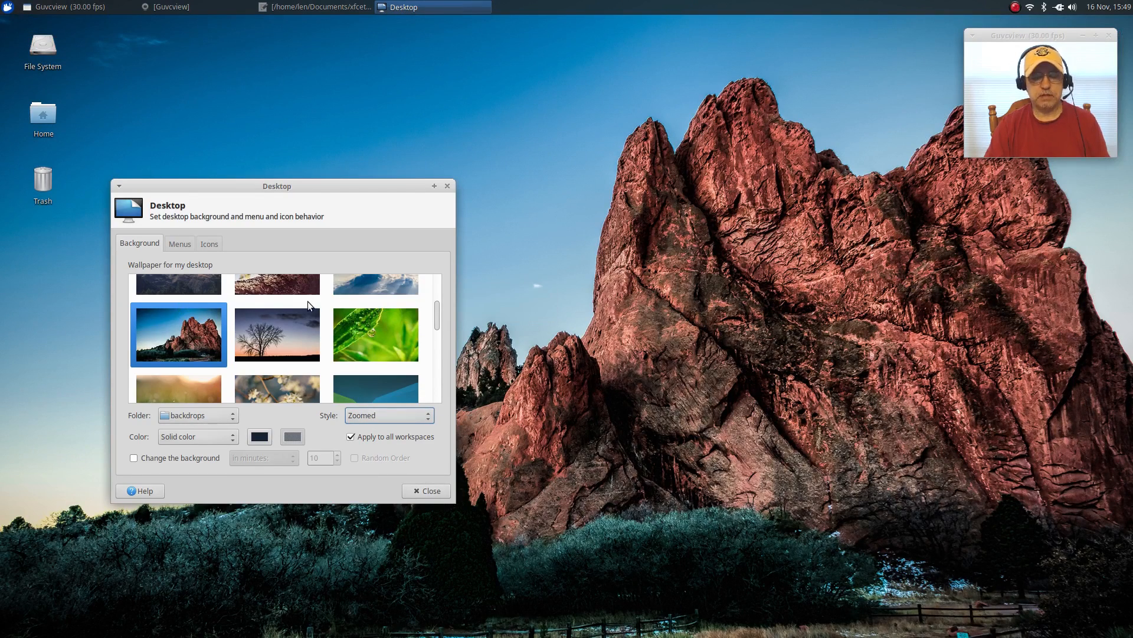
Move the desktop settings dialog back toward the middle of the desktop and close it.
left_click_drag(332, 190, 587, 169)
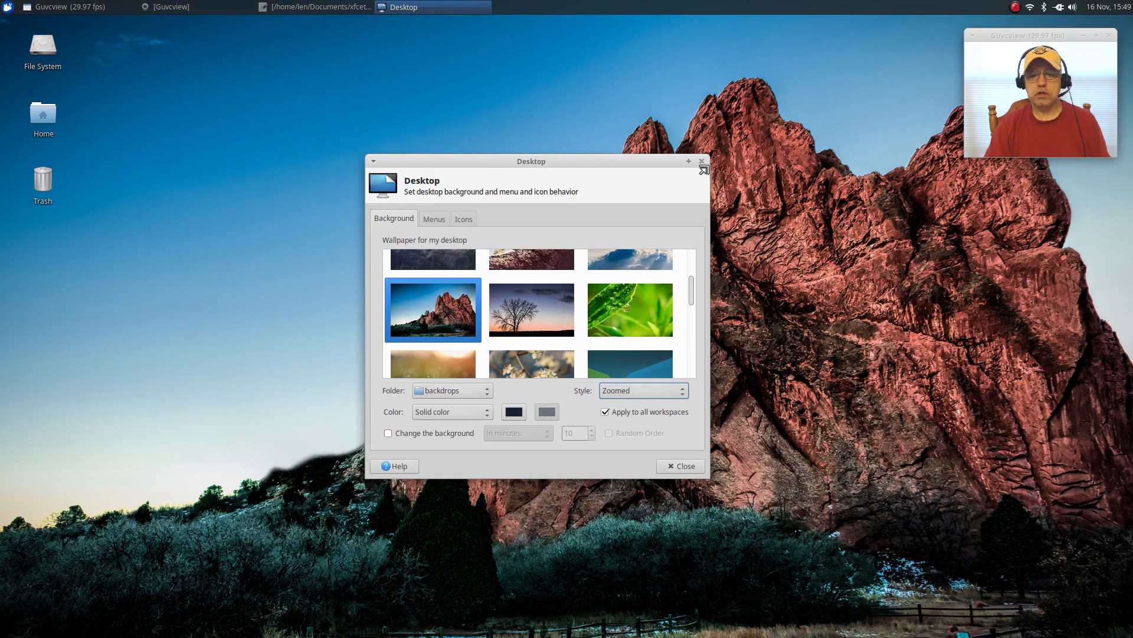
mouse_move(608, 163)
left_mouse_down()
mouse_move(631, 159)
mouse_move(616, 142)
mouse_move(615, 158)
left_mouse_up()
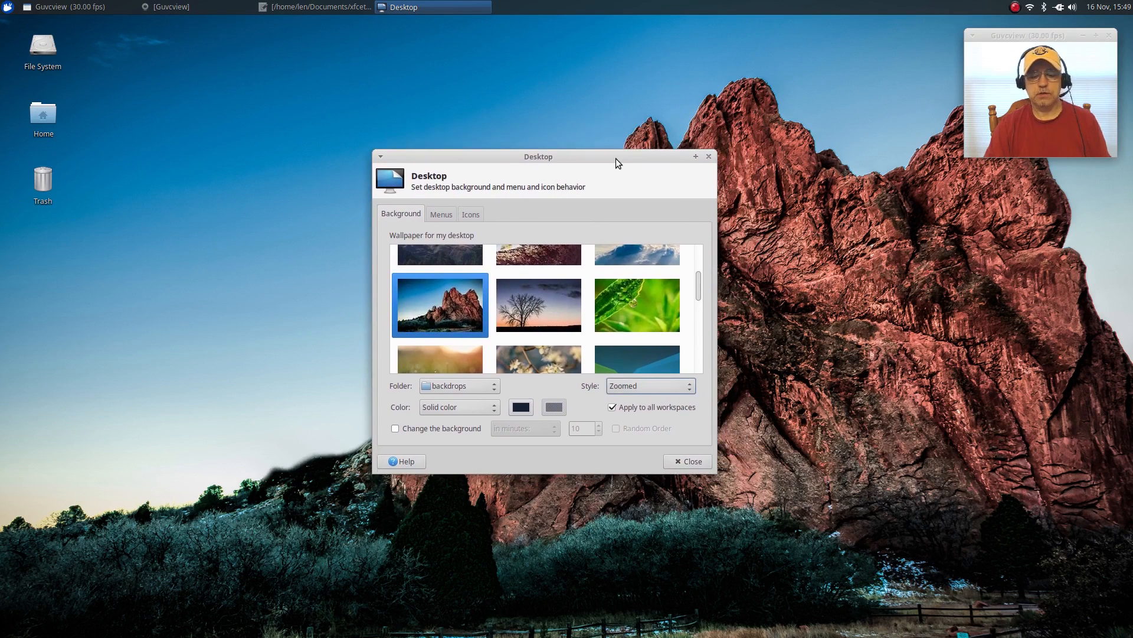
left_click(709, 157)
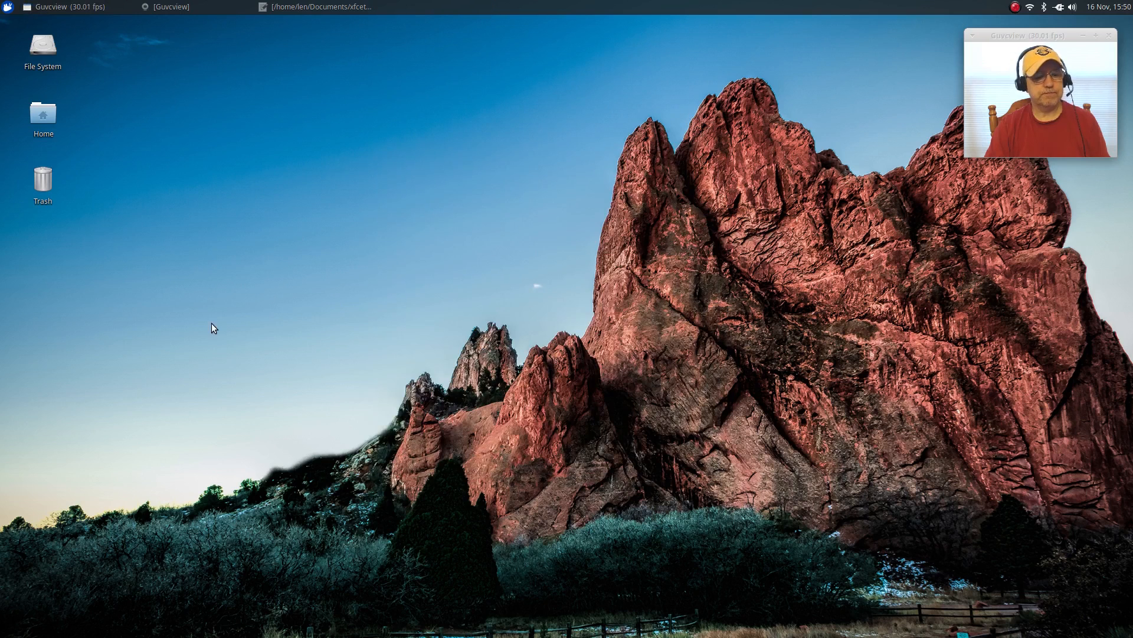
Launch the Firefox web browser from the Internet applications and move its window lower on the desktop.
left_click(7, 12)
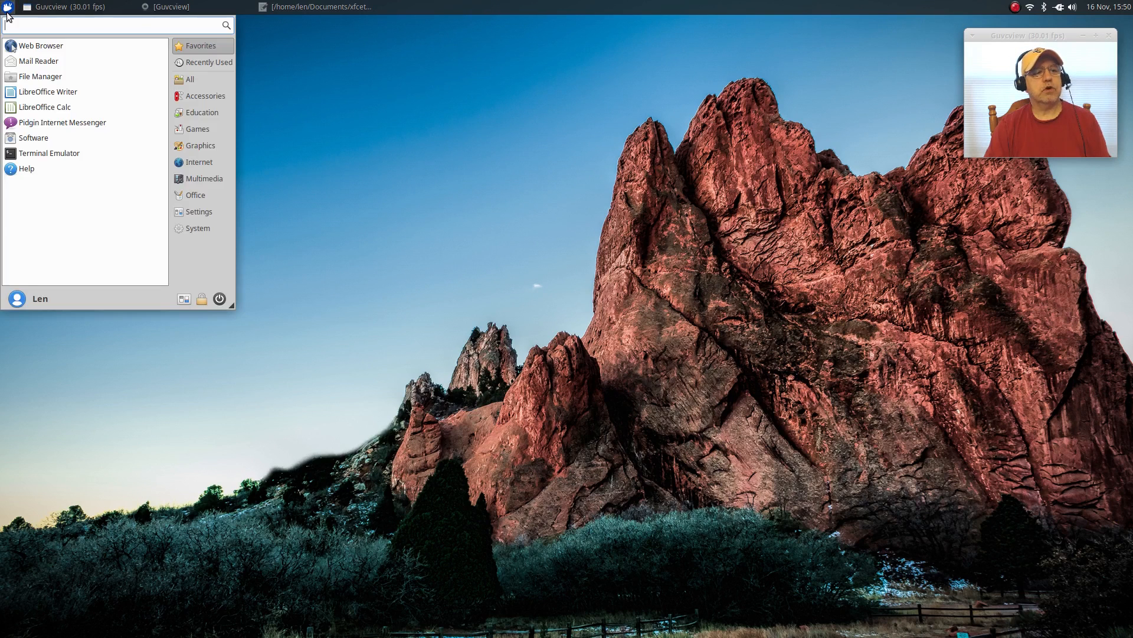
left_click(206, 165)
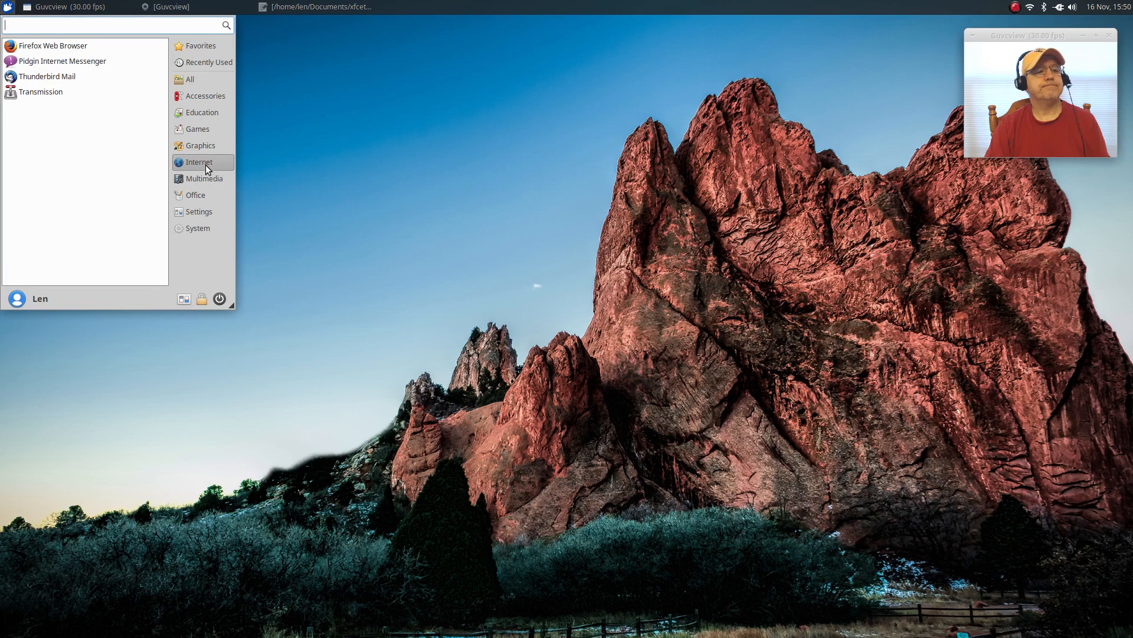
left_click(42, 46)
left_click_drag(489, 23, 642, 163)
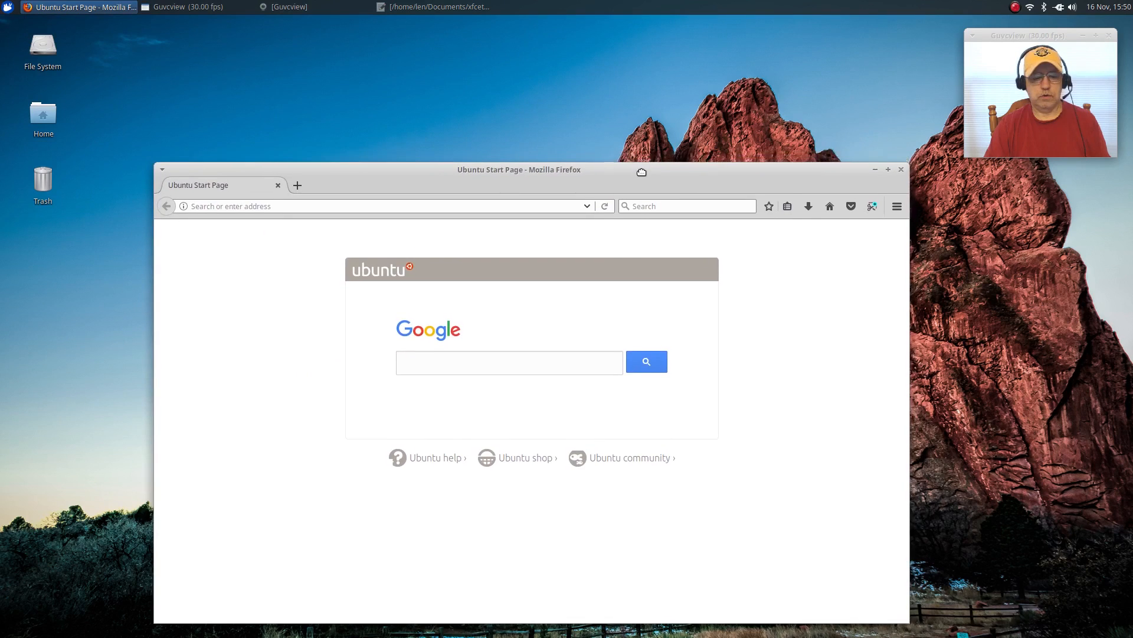
Search Google for "hd wallpaper 1920x1080" and reposition the browser window to view the results.
left_click(446, 358)
left_click(447, 359)
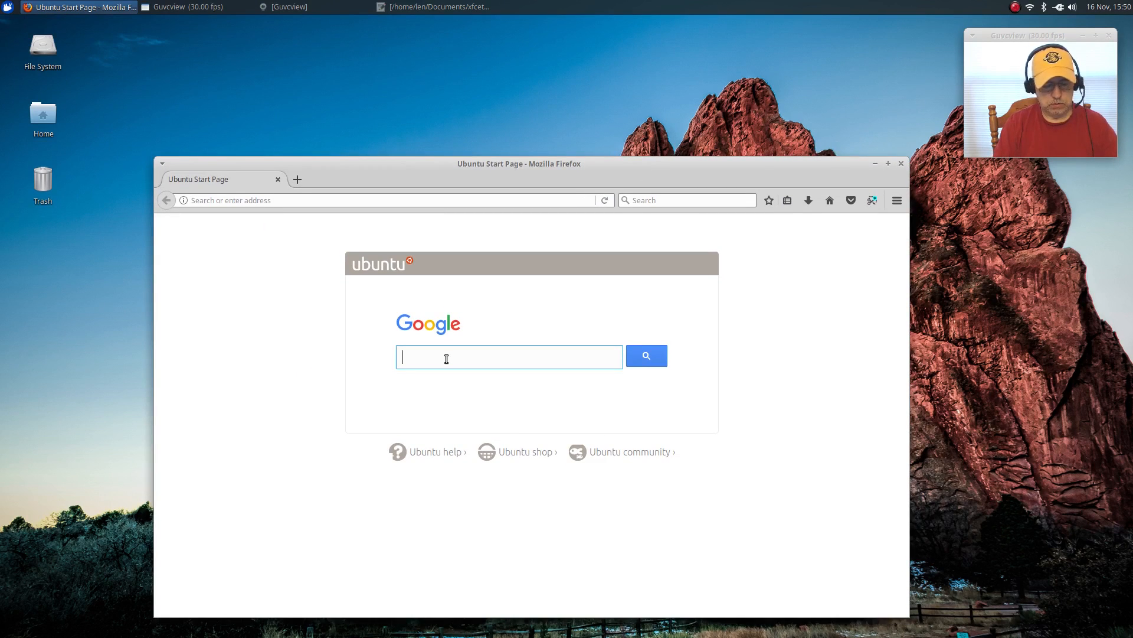
type("hd")
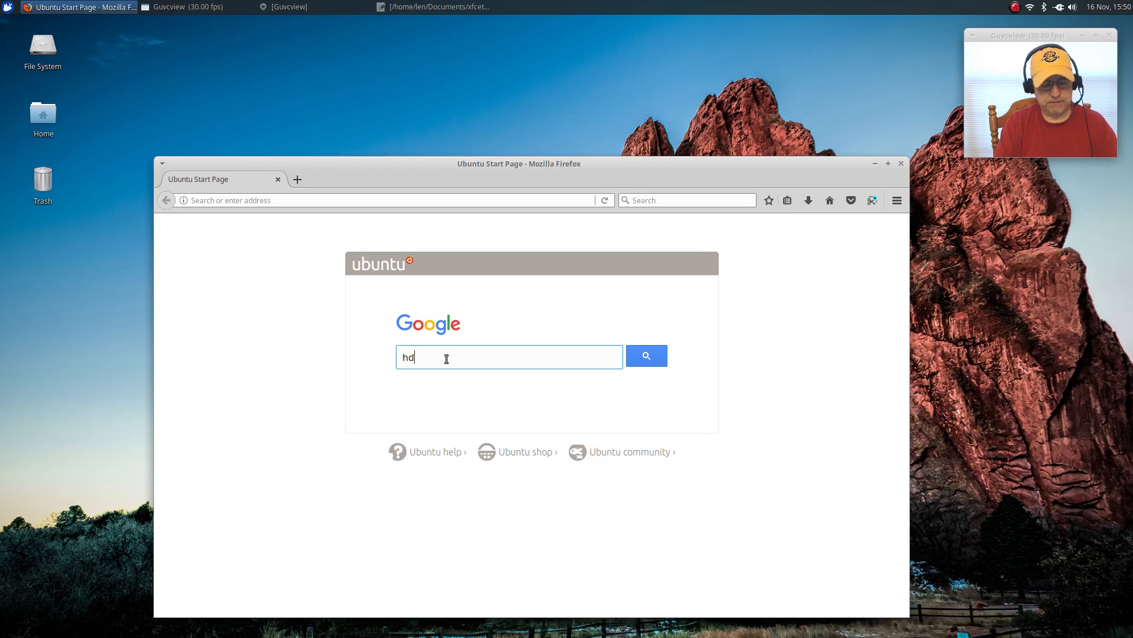
type(" wallpap")
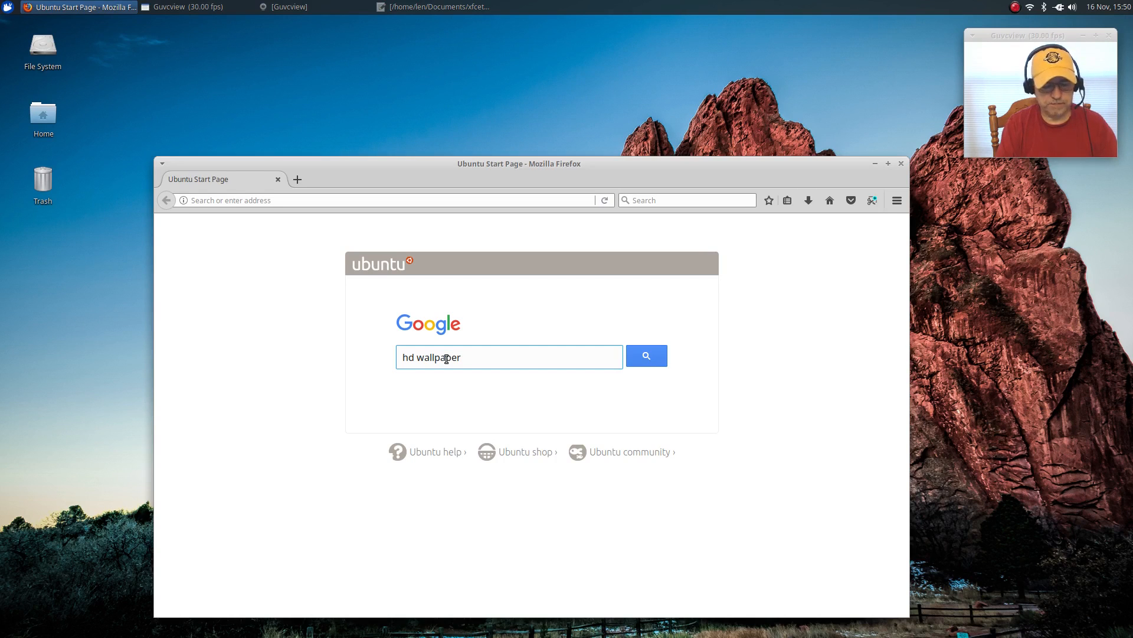
type("er 1920x1080")
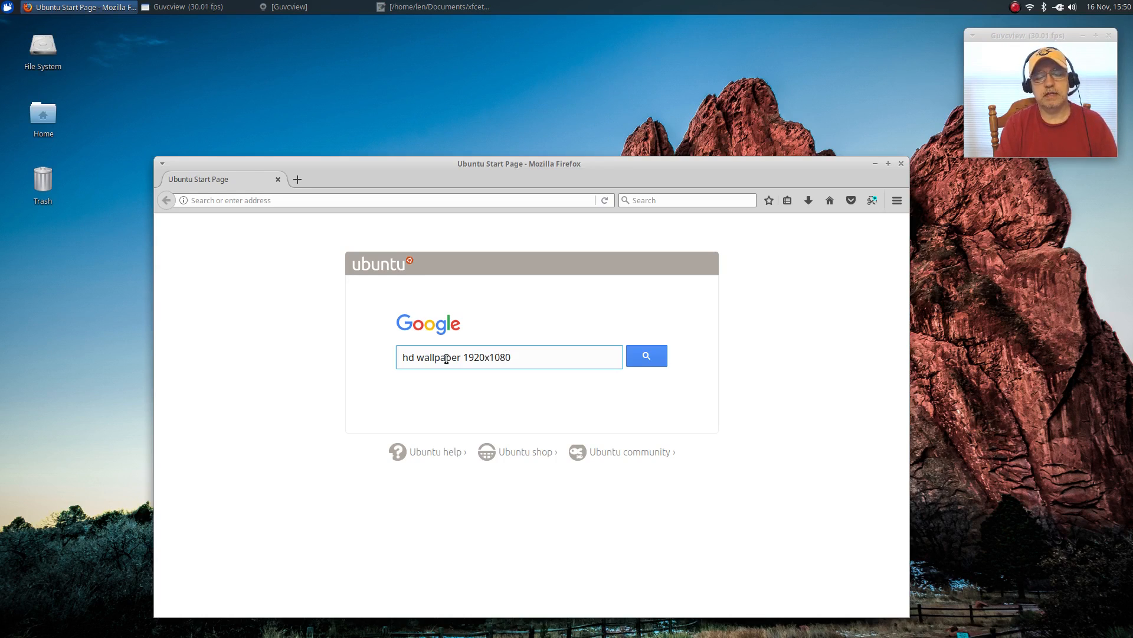
key("Return")
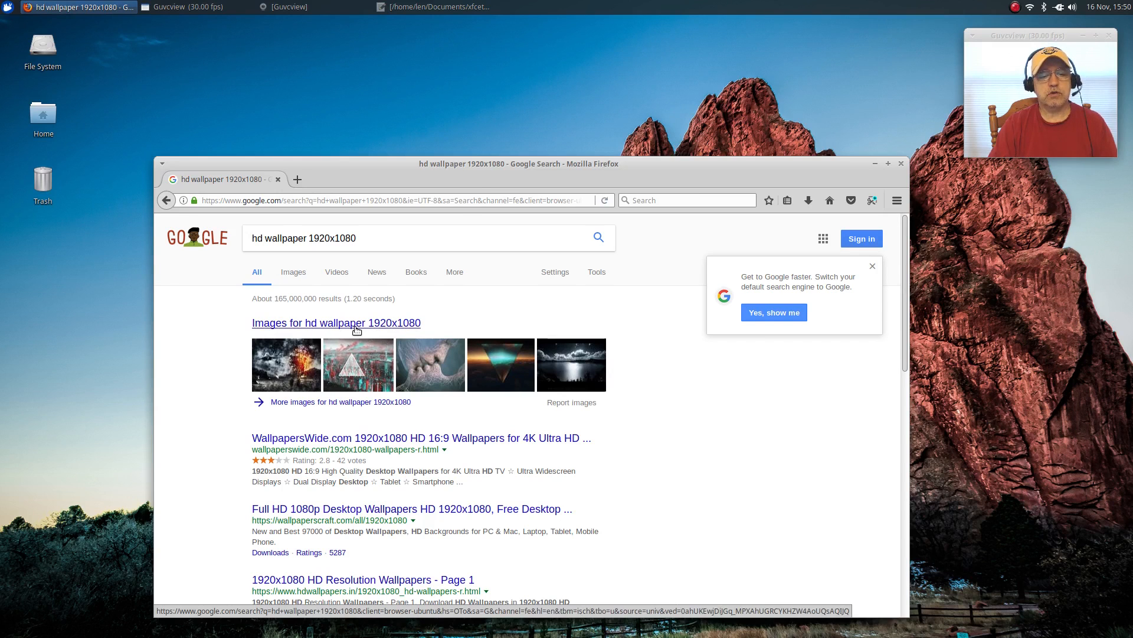
left_click_drag(473, 175, 403, 85)
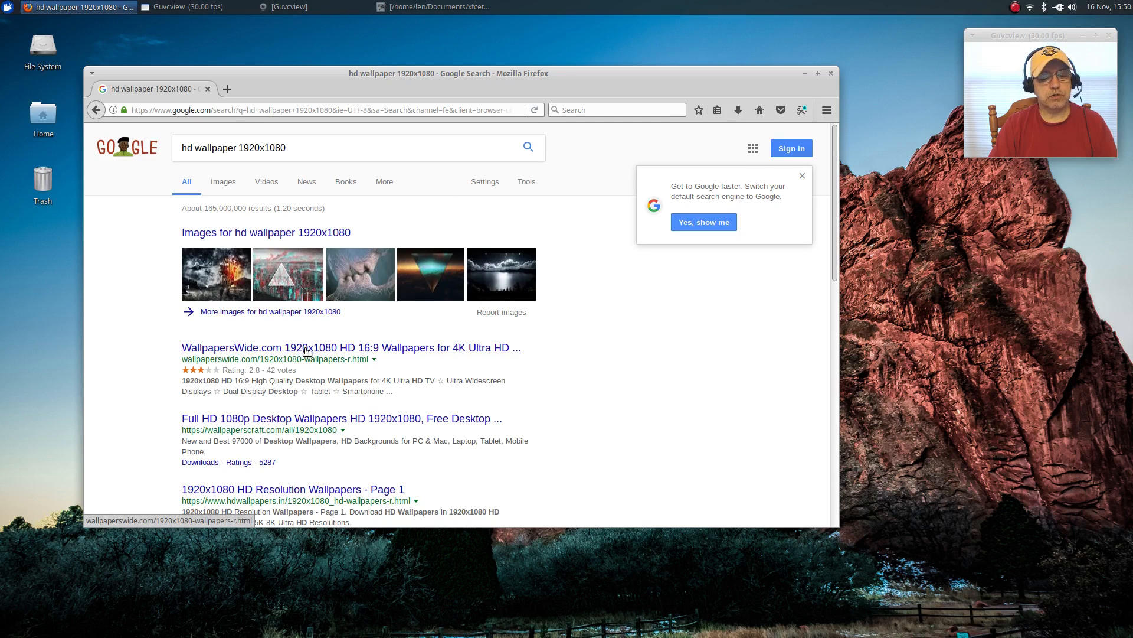
Look through the web results for the wallpaper search and open its image results.
scroll(337, 401, "down", 5)
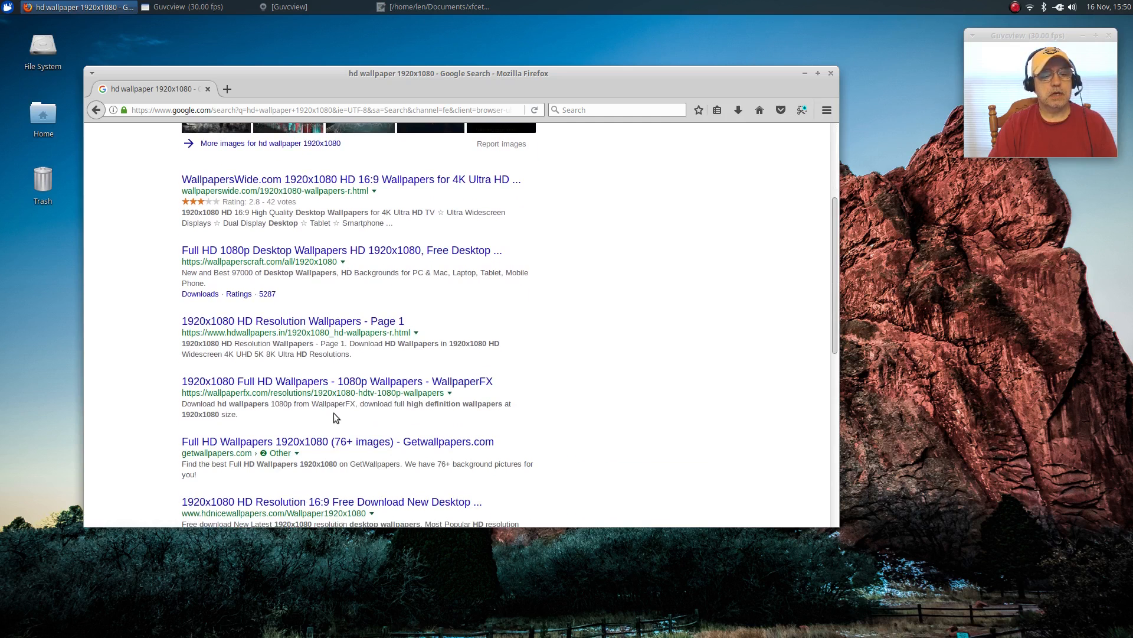
scroll(334, 413, "down", 4)
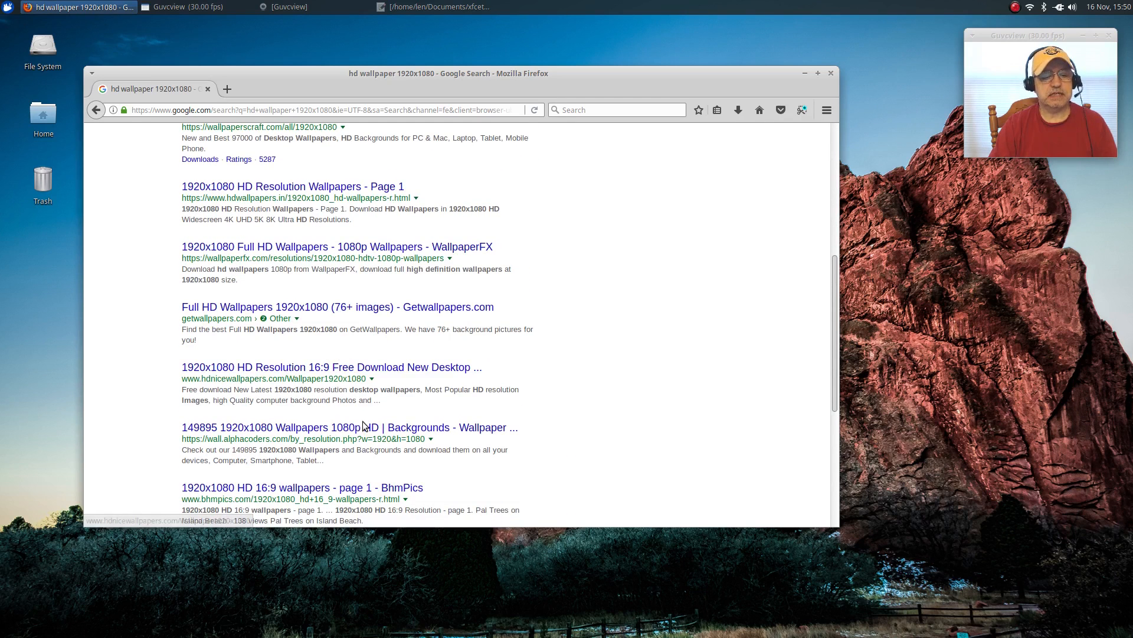
scroll(385, 442, "up", 9)
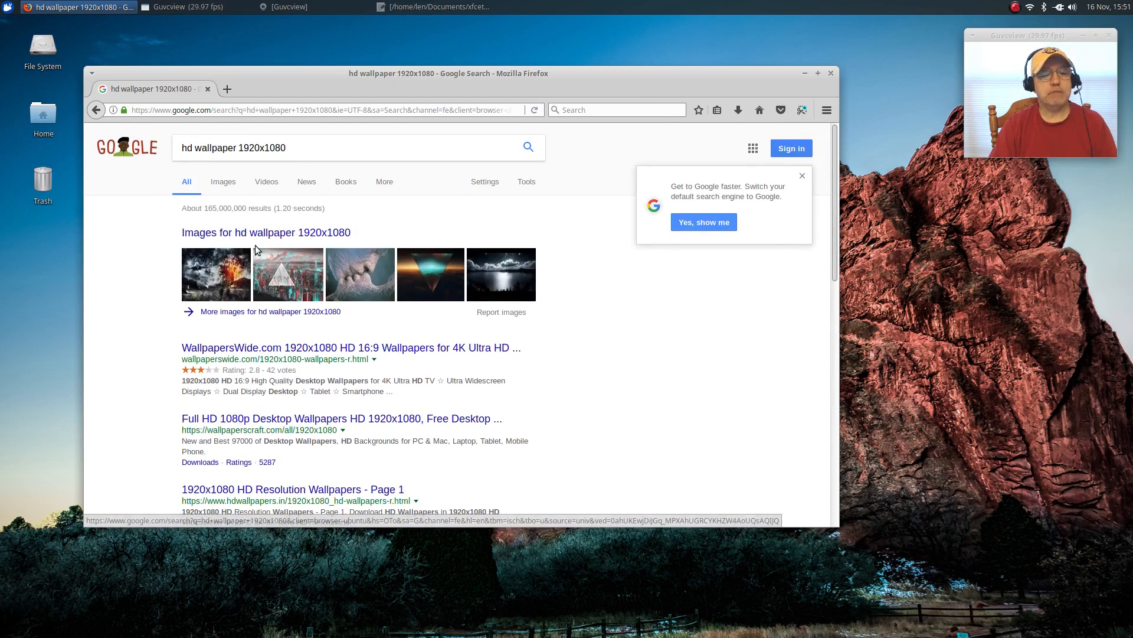
left_click(266, 234)
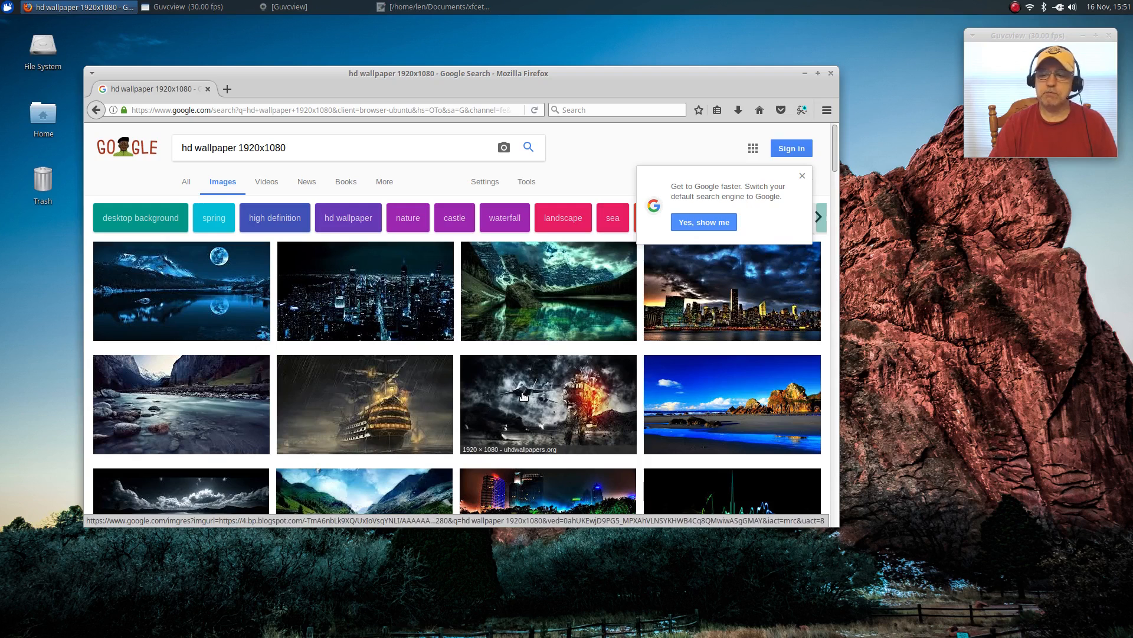
Pick the wallpaper of a city skyline on an island from the image results and open its Lemerg.com page.
scroll(523, 396, "down", 3)
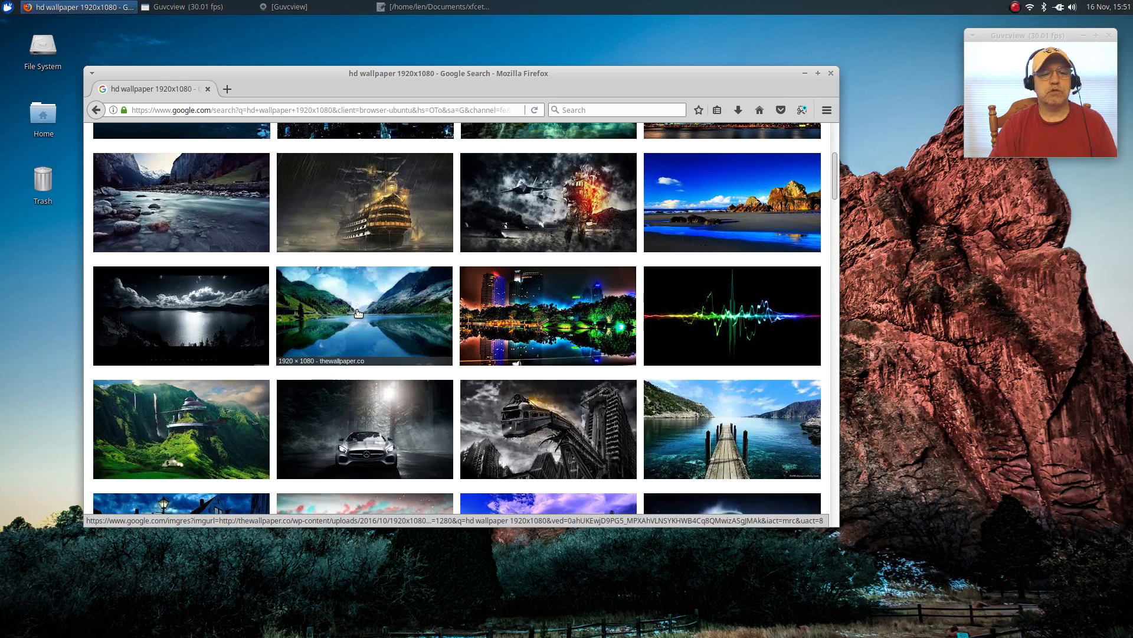
scroll(359, 313, "down", 5)
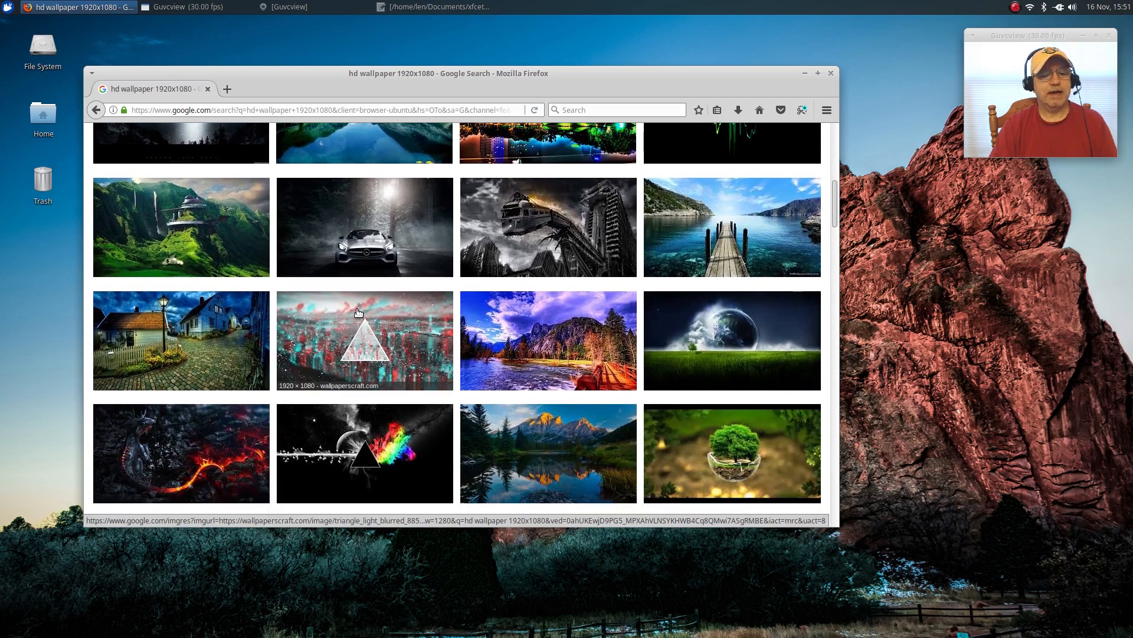
scroll(422, 313, "down", 2)
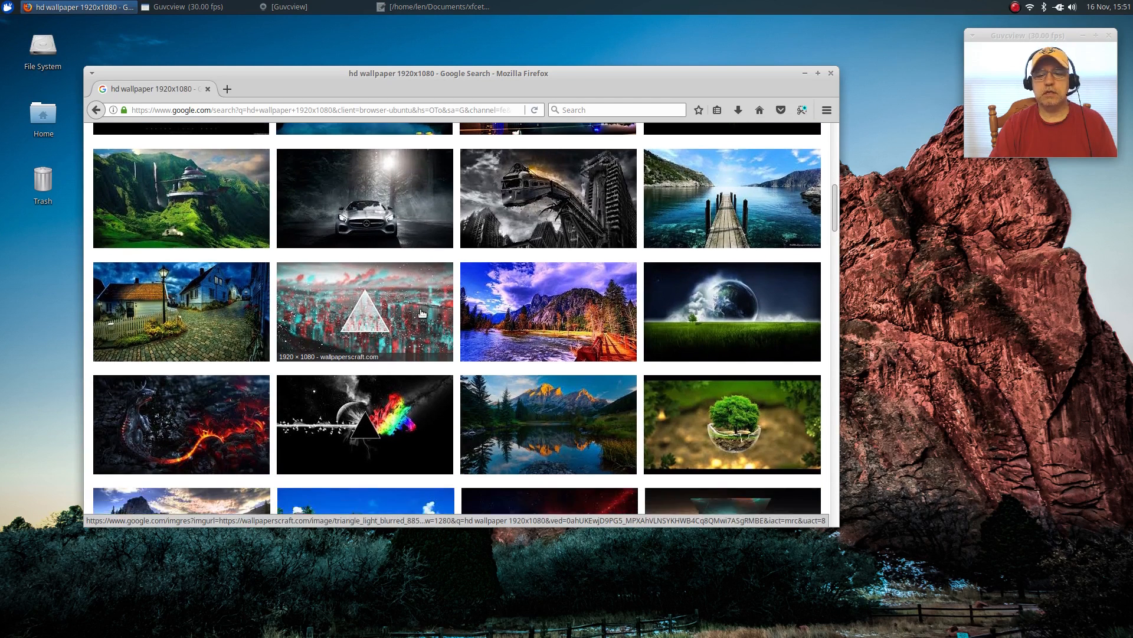
scroll(382, 304, "down", 3)
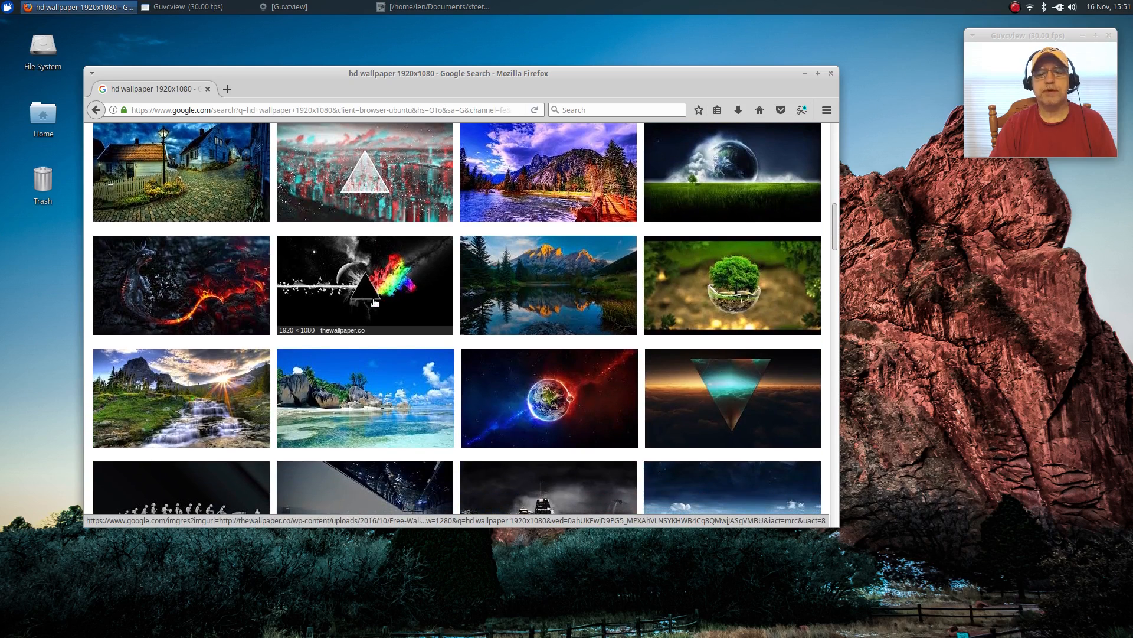
scroll(380, 304, "down", 3)
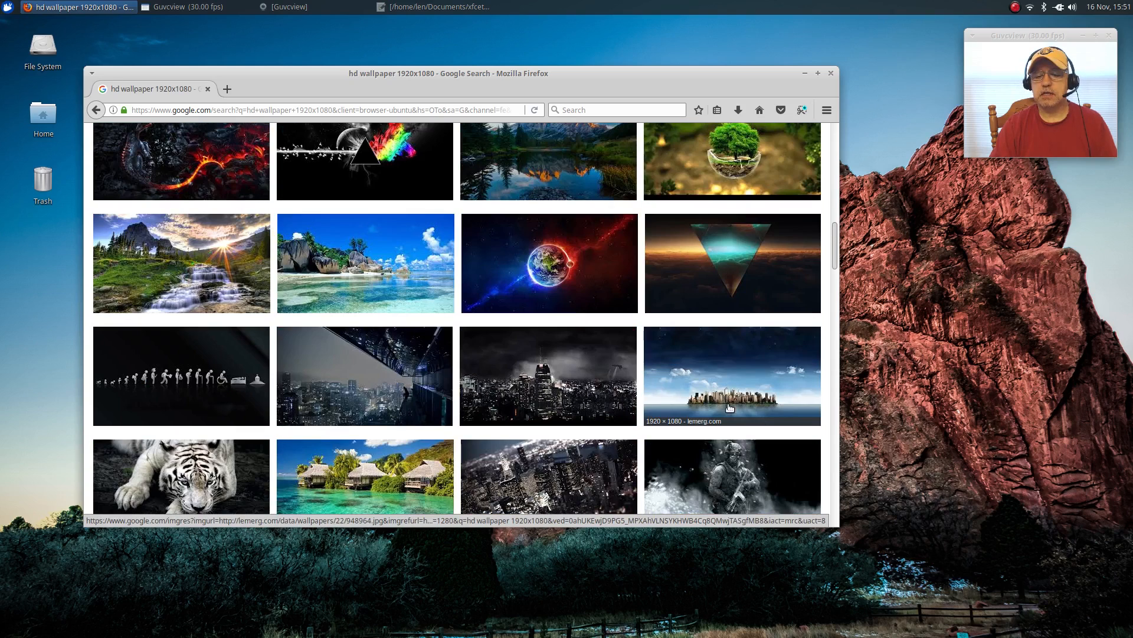
left_click(723, 363)
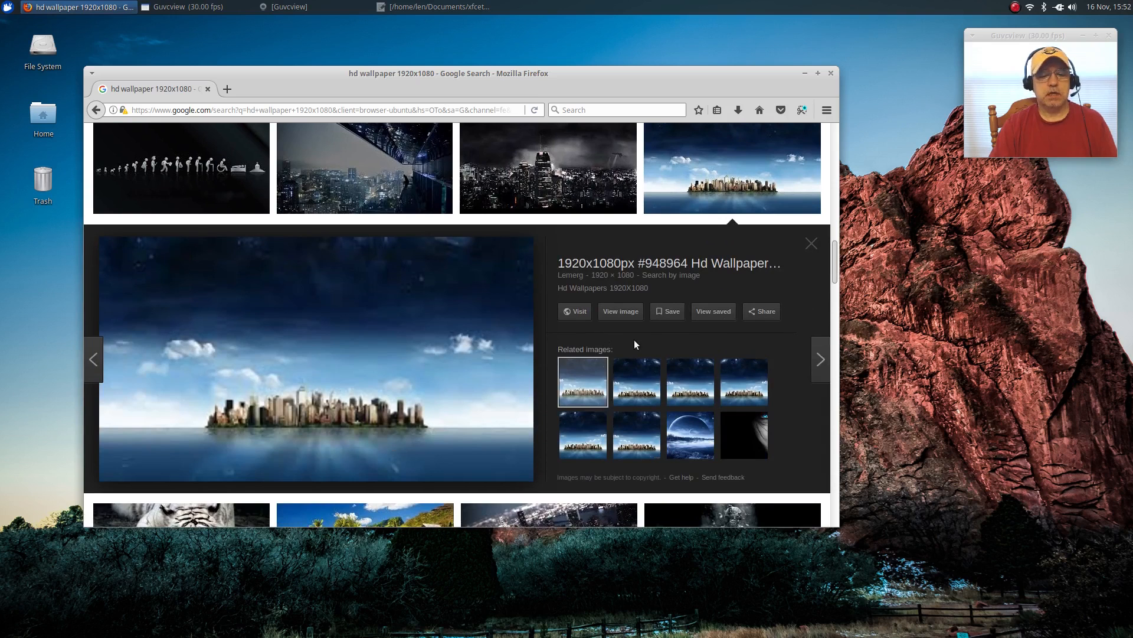
left_click(622, 314)
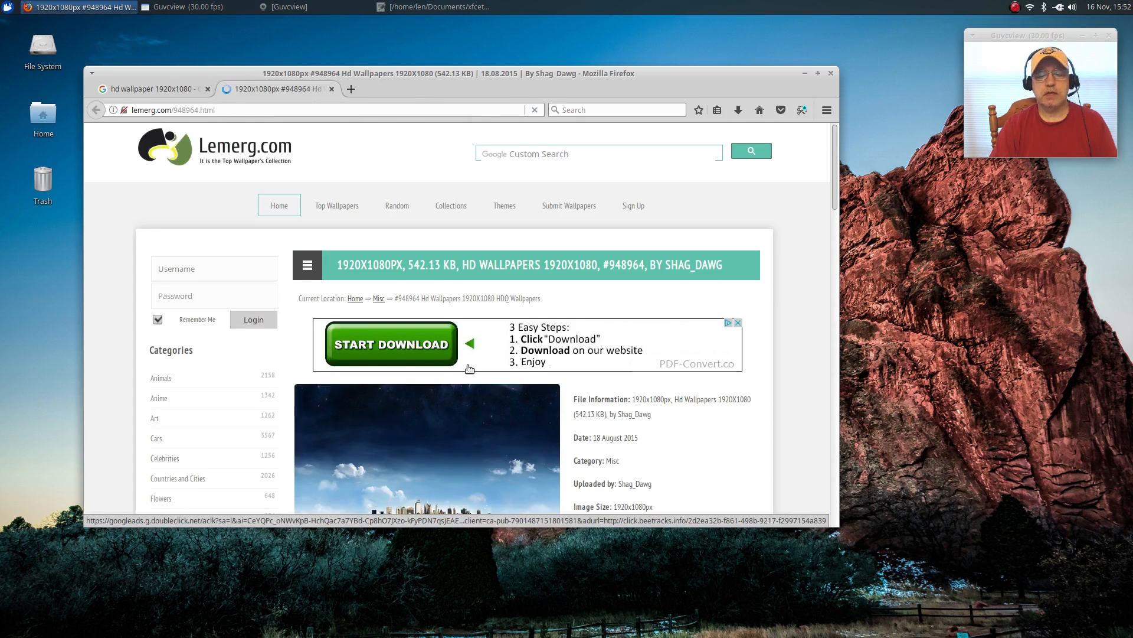
Download the island city wallpaper at 1920x1080 resolution and save the JPEG file.
scroll(470, 369, "down", 3)
scroll(466, 363, "down", 3)
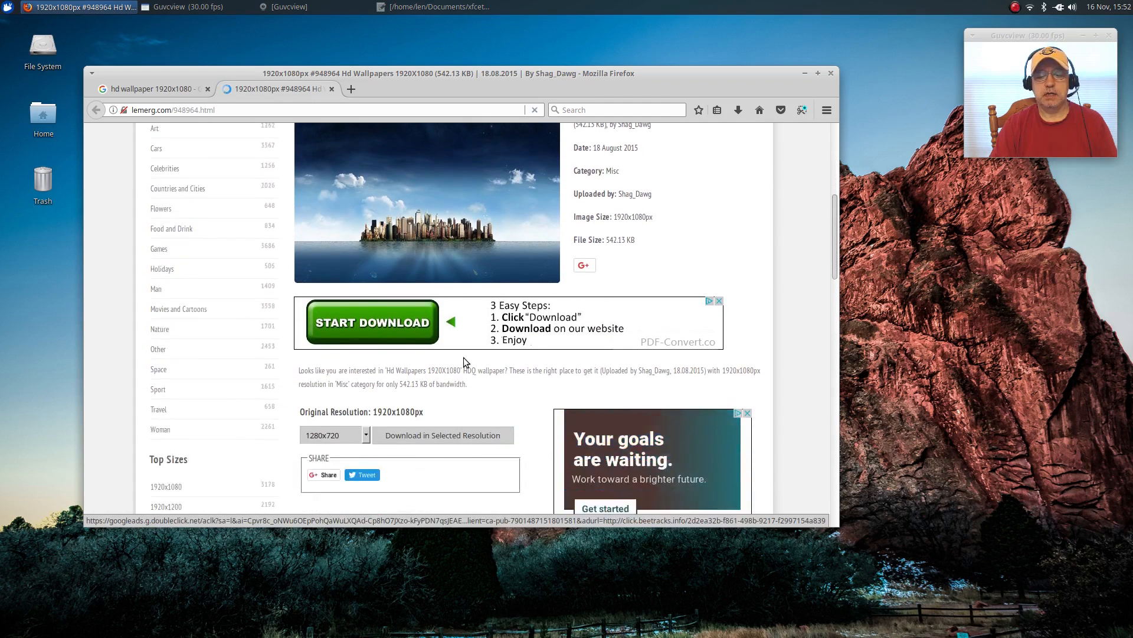
scroll(463, 357, "down", 2)
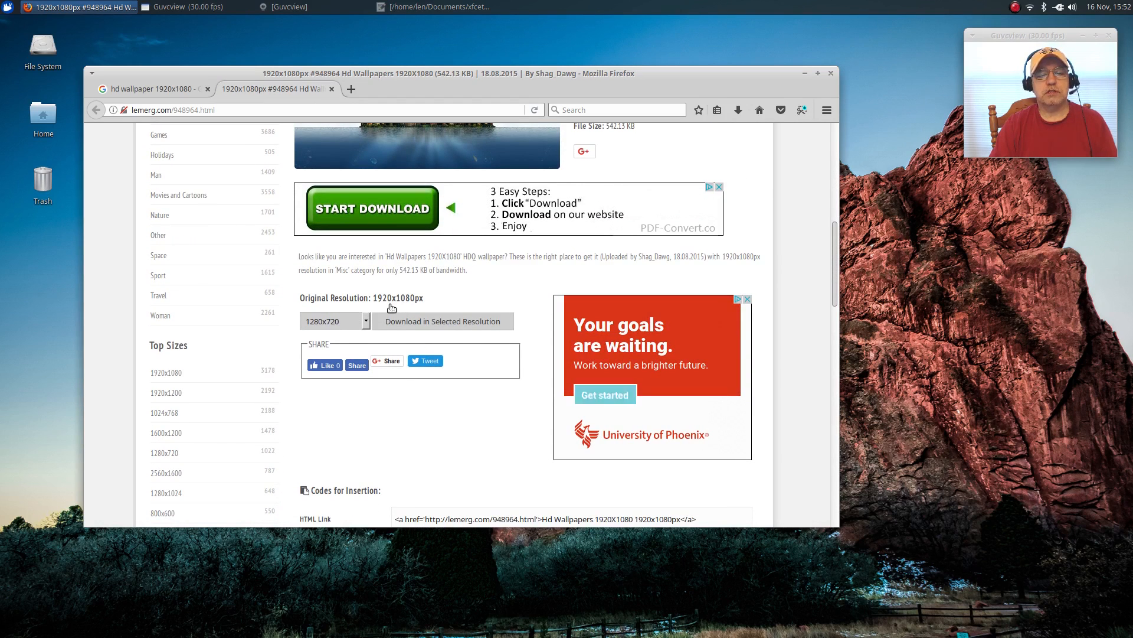
left_click(366, 323)
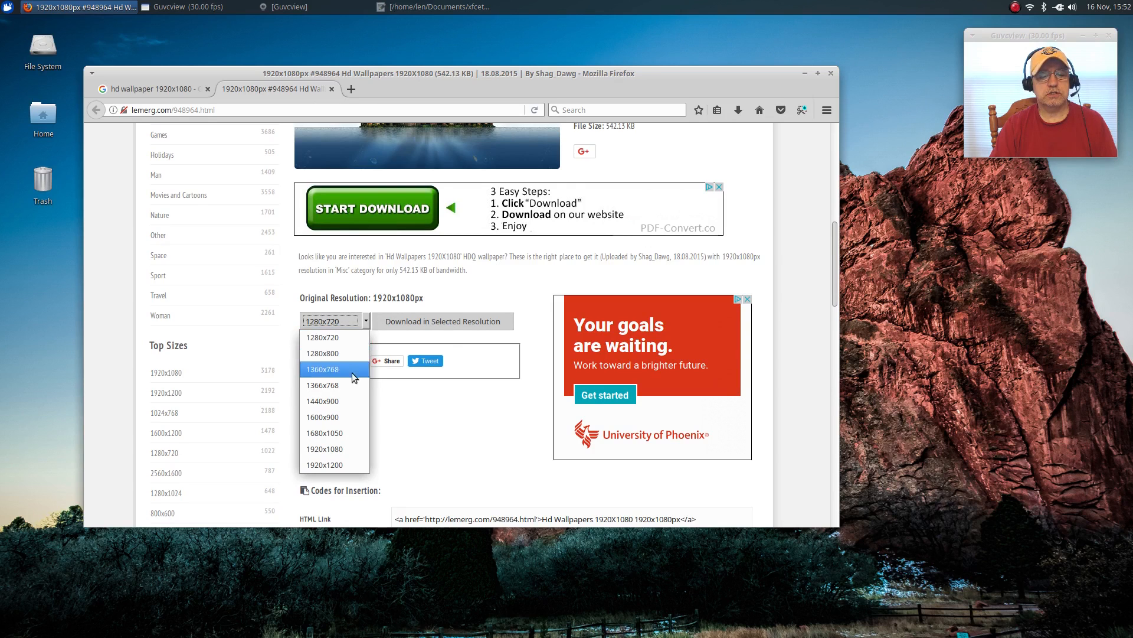
left_click(350, 434)
left_click(362, 324)
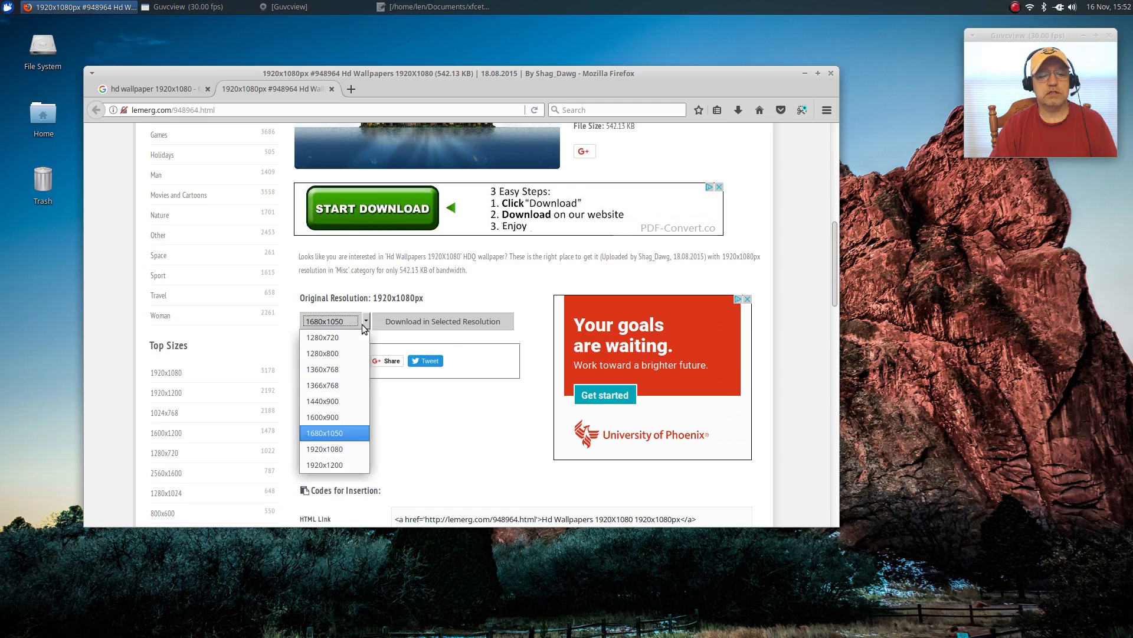
left_click(343, 449)
left_click(425, 322)
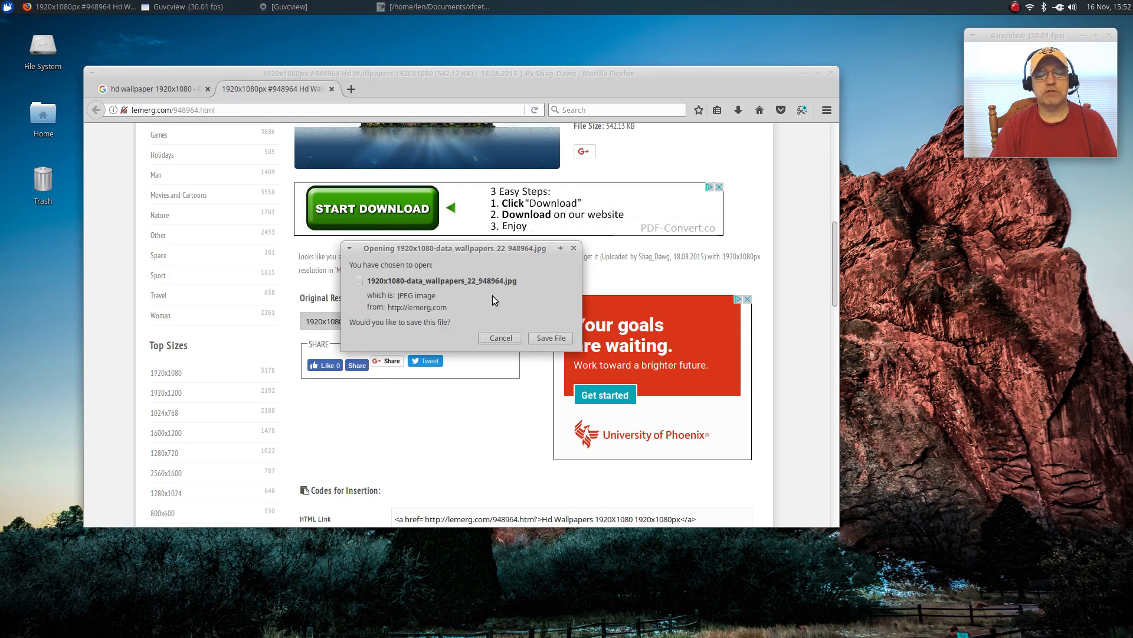
left_click(552, 338)
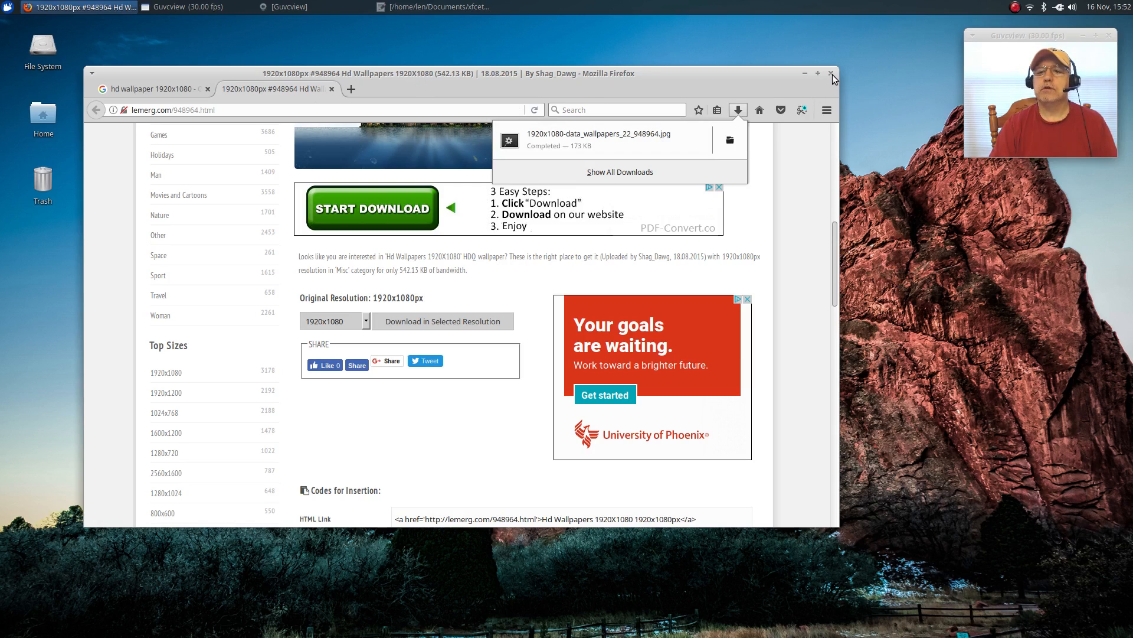
Dismiss the download list and close the browser with both of its tabs.
key("Escape")
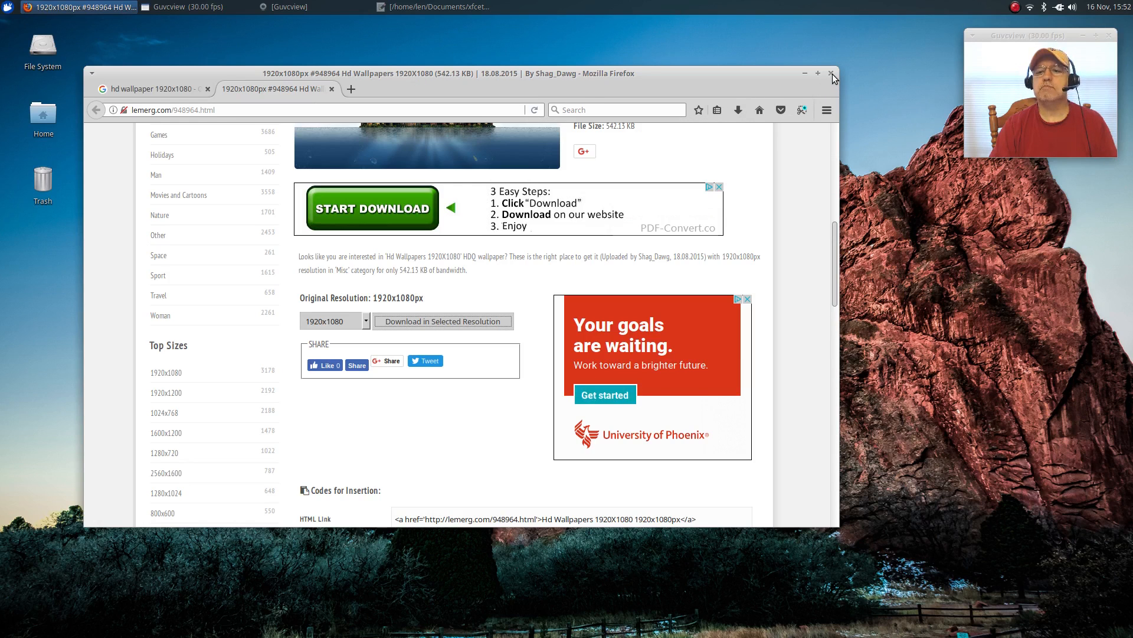
left_click(831, 74)
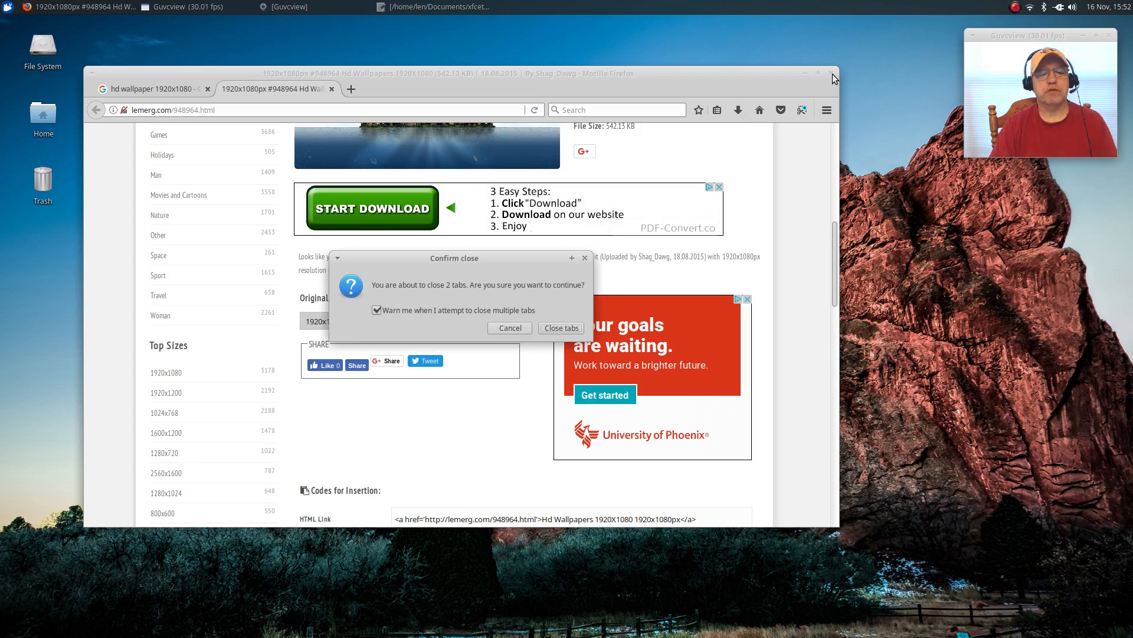
left_click(561, 328)
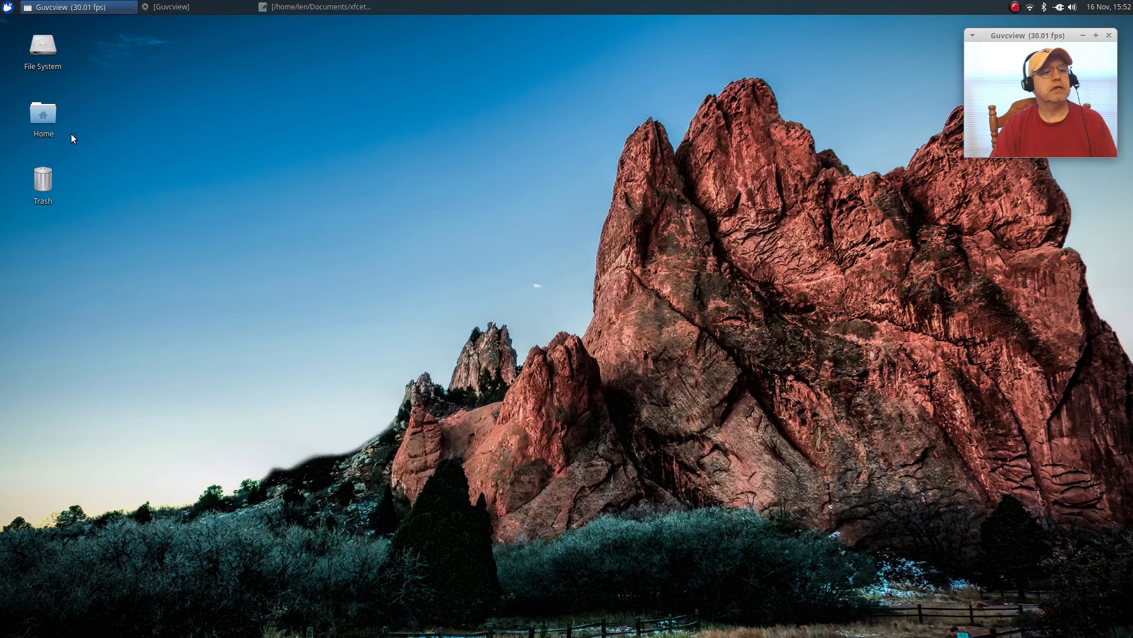
Open the Downloads folder from the home folder and move the file manager window to the desktop's upper-left area.
double_click(43, 113)
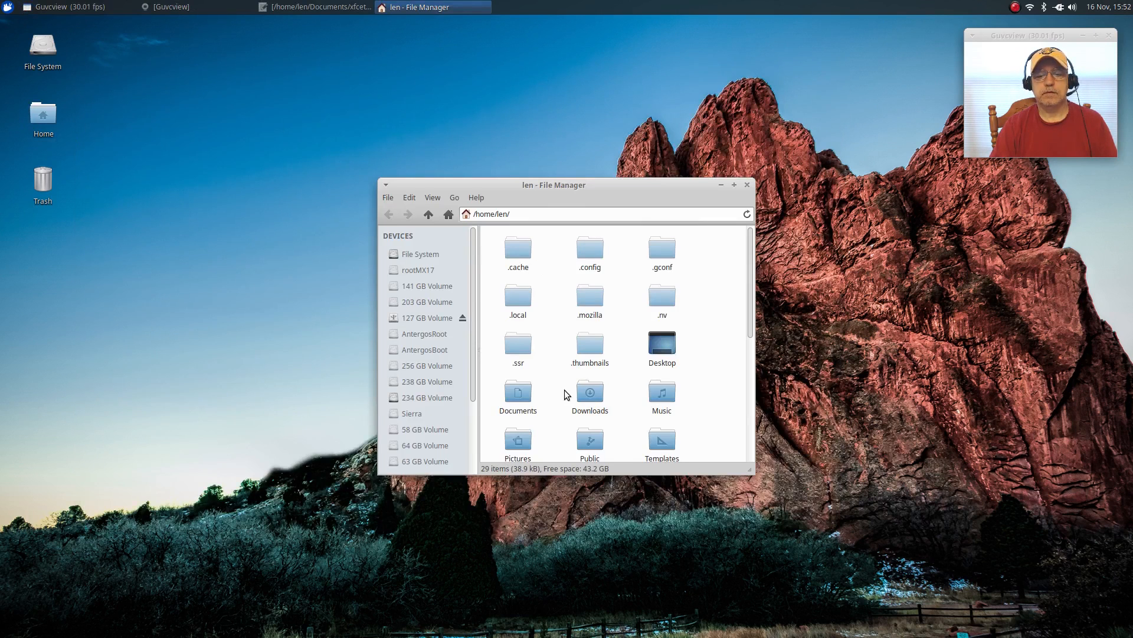
double_click(583, 392)
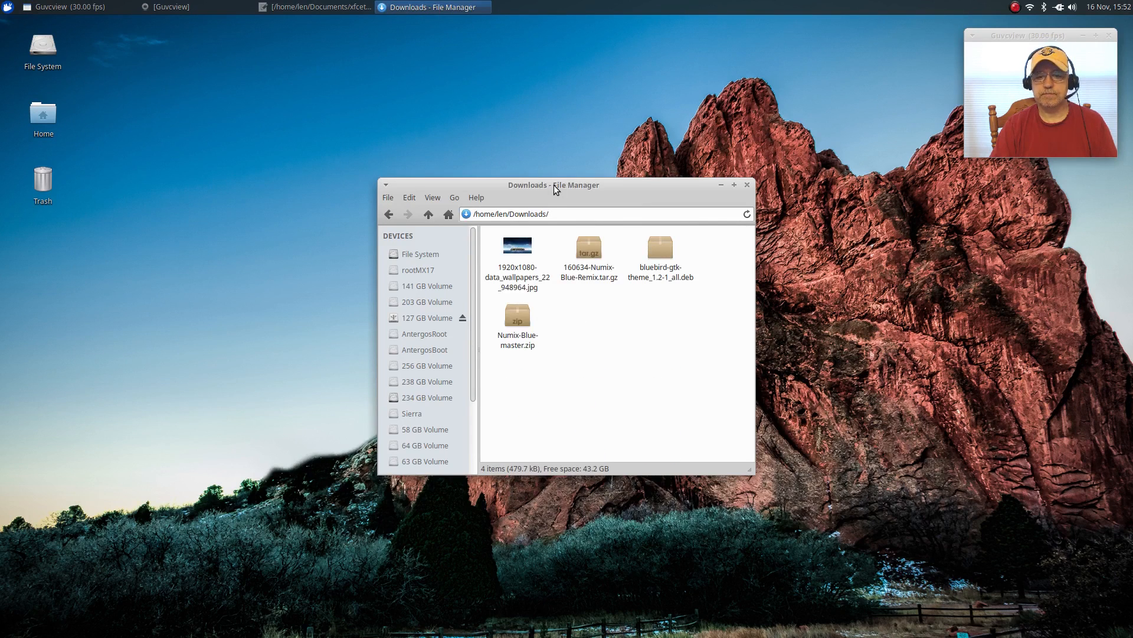
left_click_drag(553, 185, 289, 69)
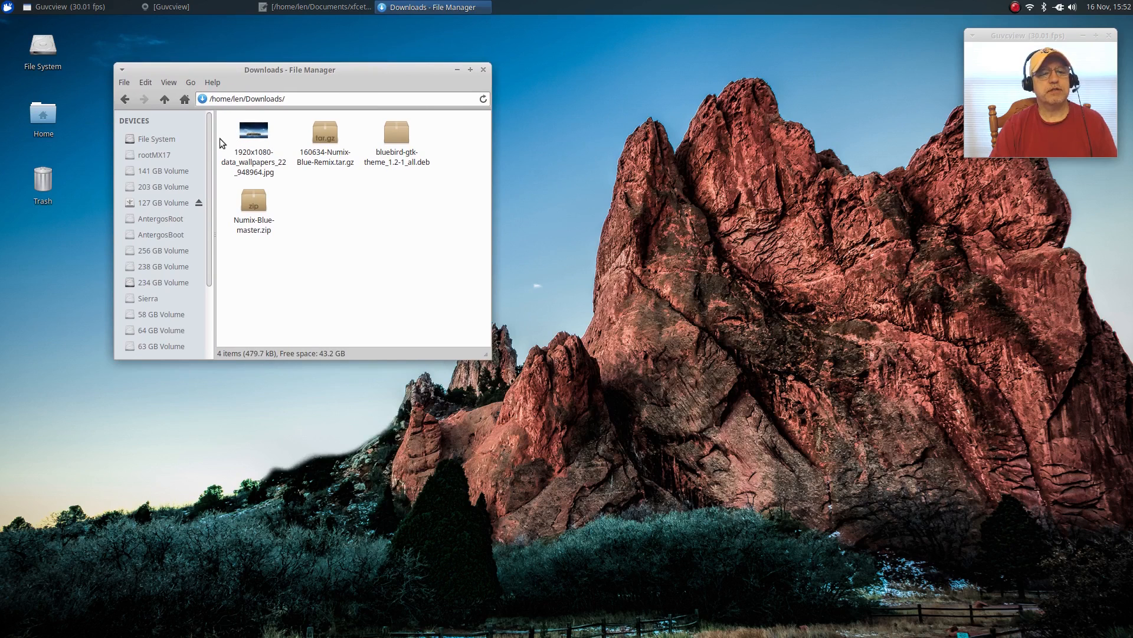
Move 1920x1080-data_wallpapers_22_948964.jpg from Downloads to the Pictures folder by cutting and pasting it, and close the file manager.
left_click(247, 131)
right_click(247, 131)
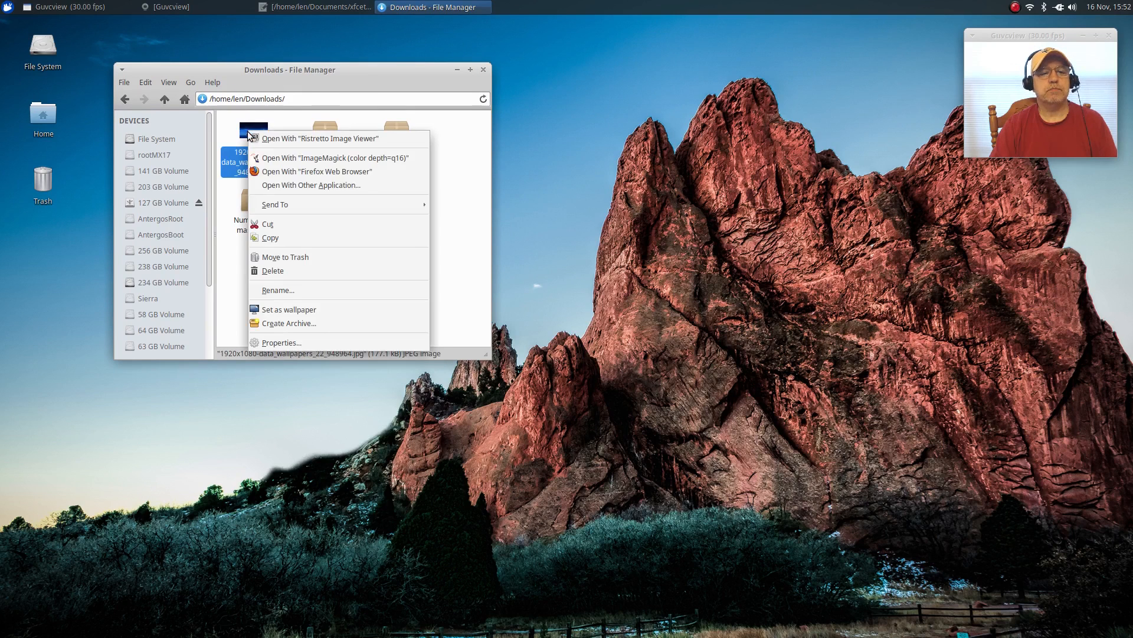
left_click(282, 225)
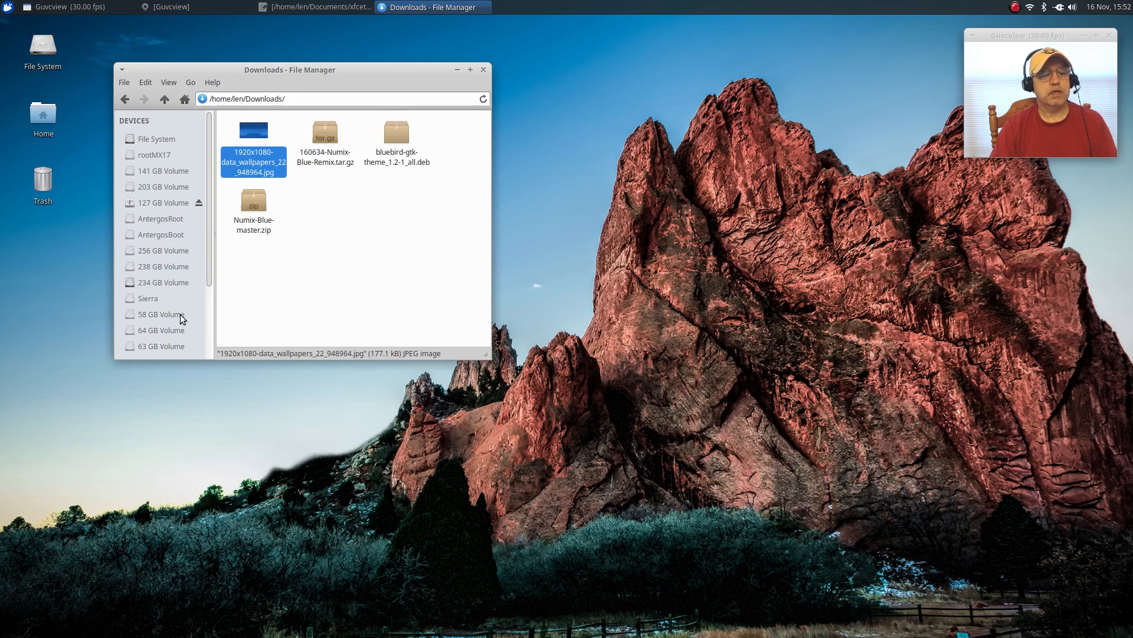
scroll(158, 301, "down", 3)
left_click(154, 283)
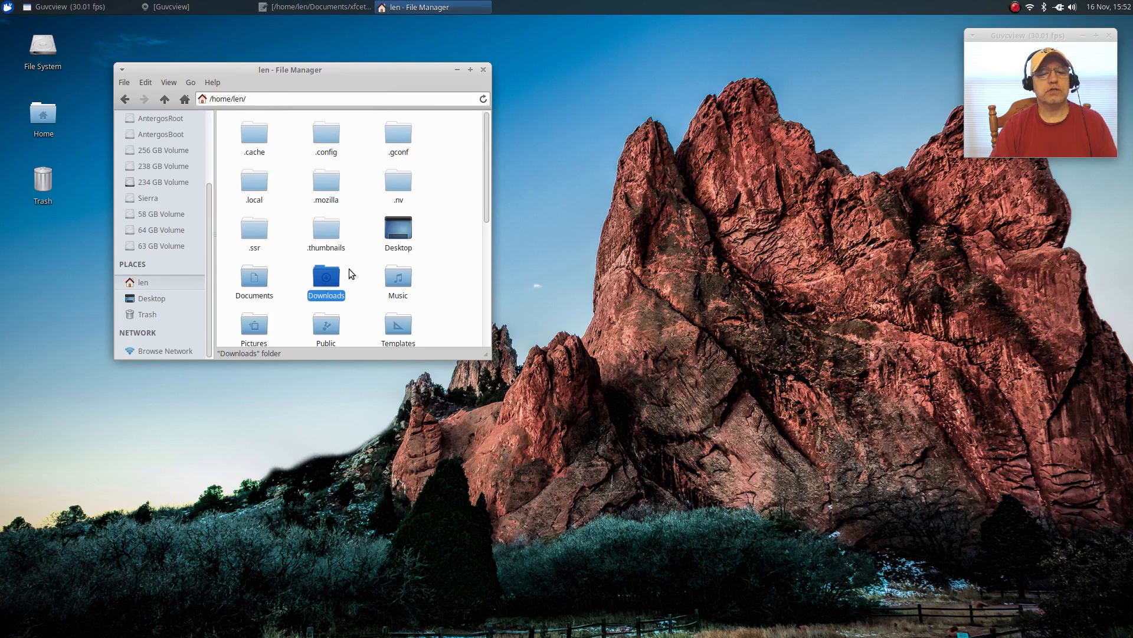
scroll(347, 250, "down", 1)
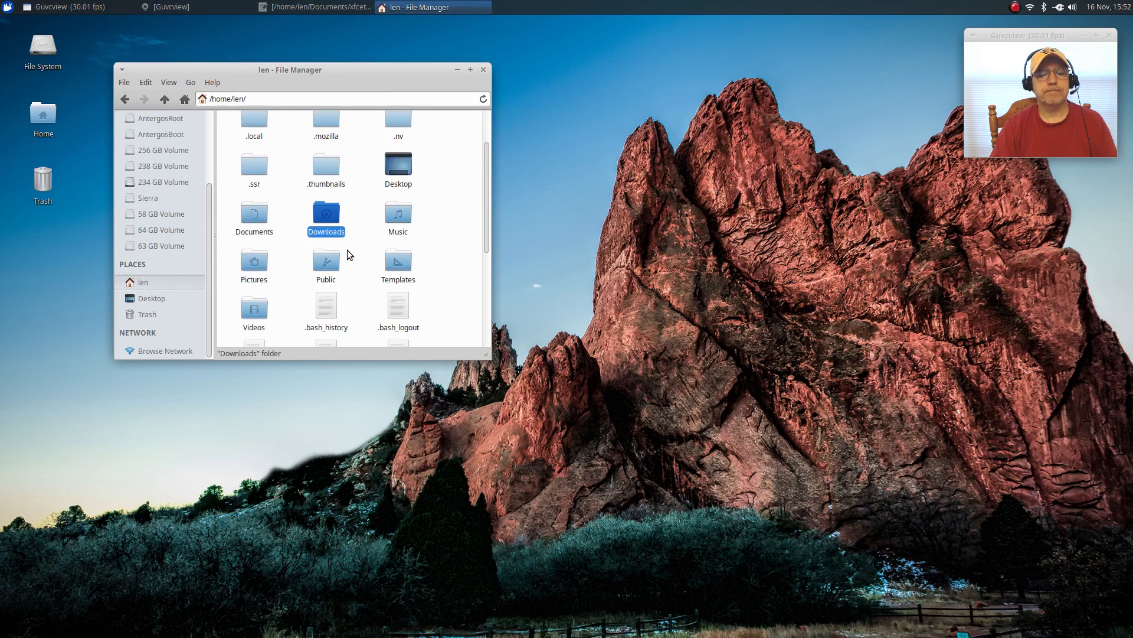
double_click(252, 260)
right_click(255, 181)
left_click(303, 222)
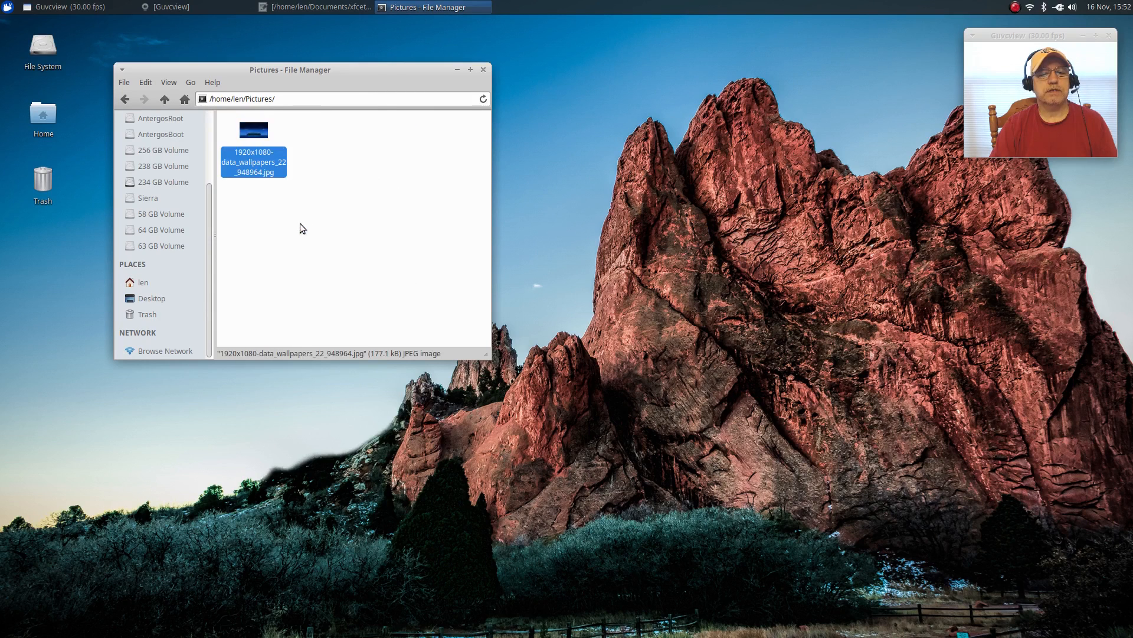
left_click(294, 181)
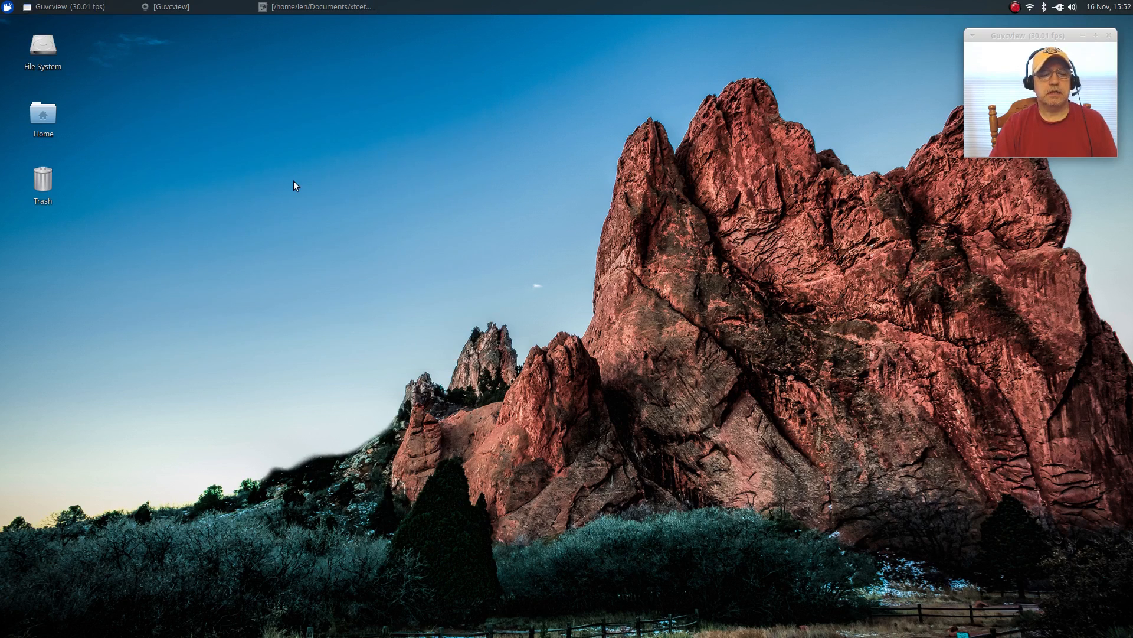
Open the desktop settings and set the wallpaper folder to Pictures in the home folder.
right_click(242, 340)
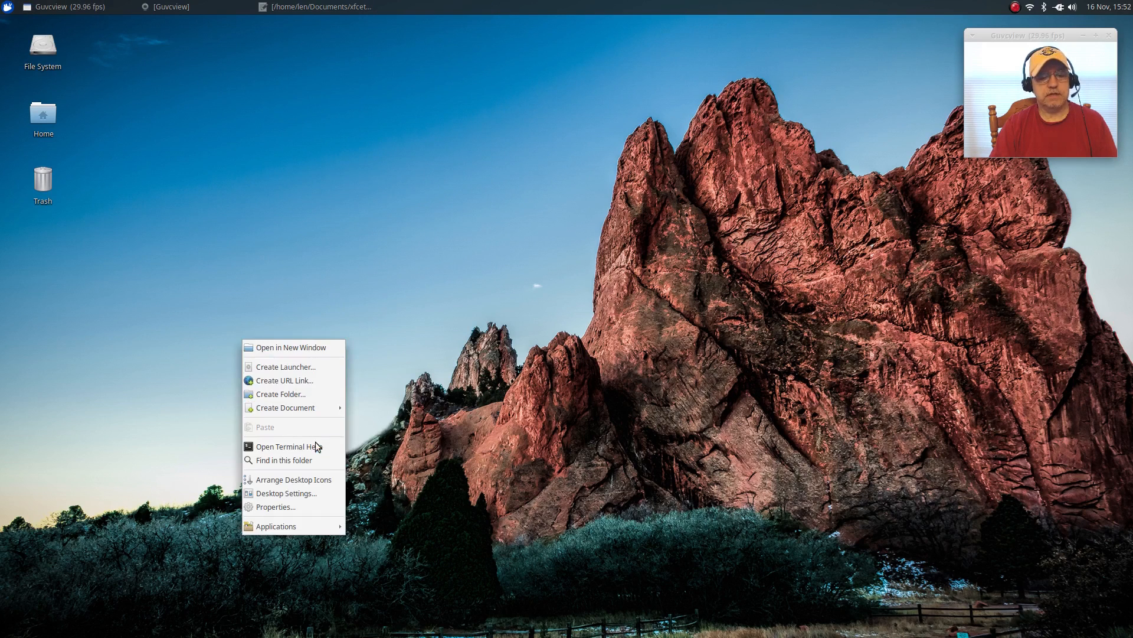
left_click(289, 493)
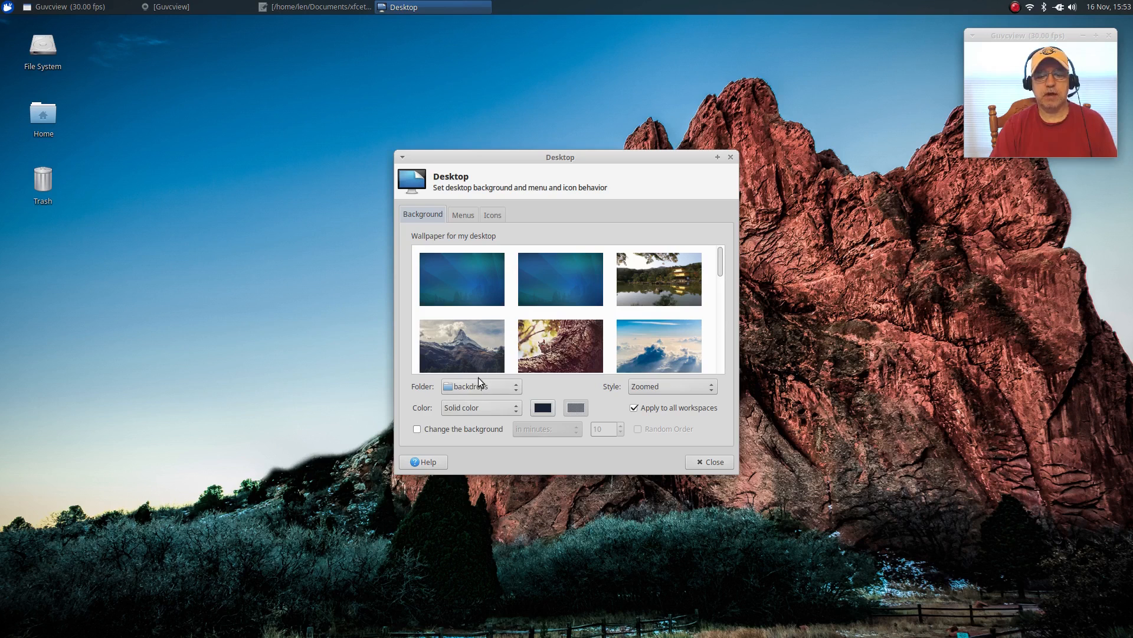
left_click(517, 391)
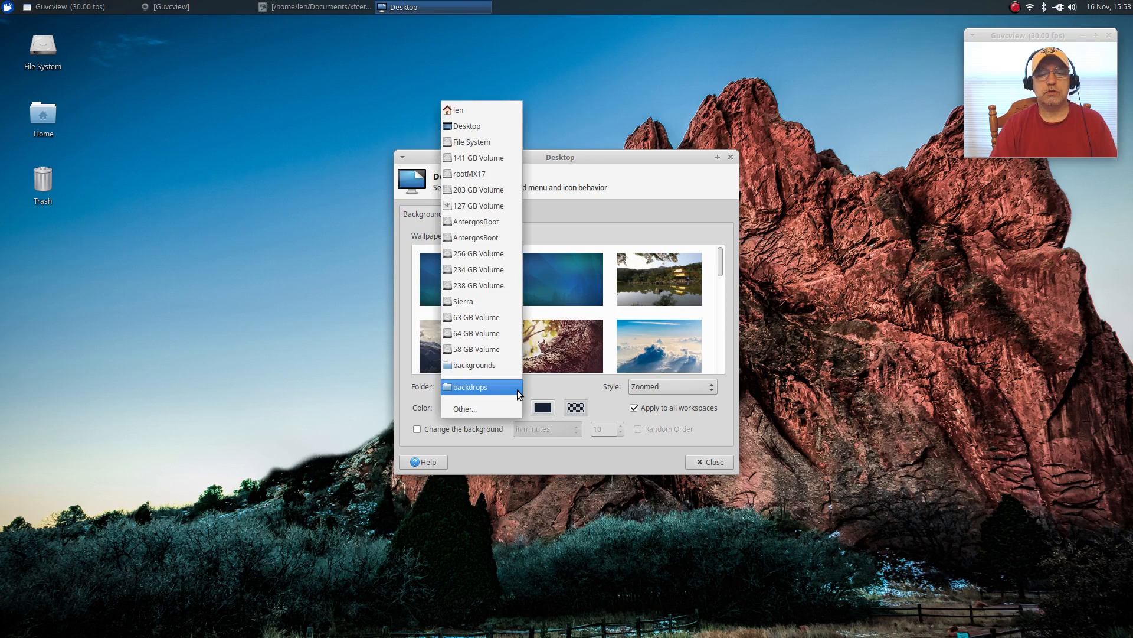
left_click(511, 409)
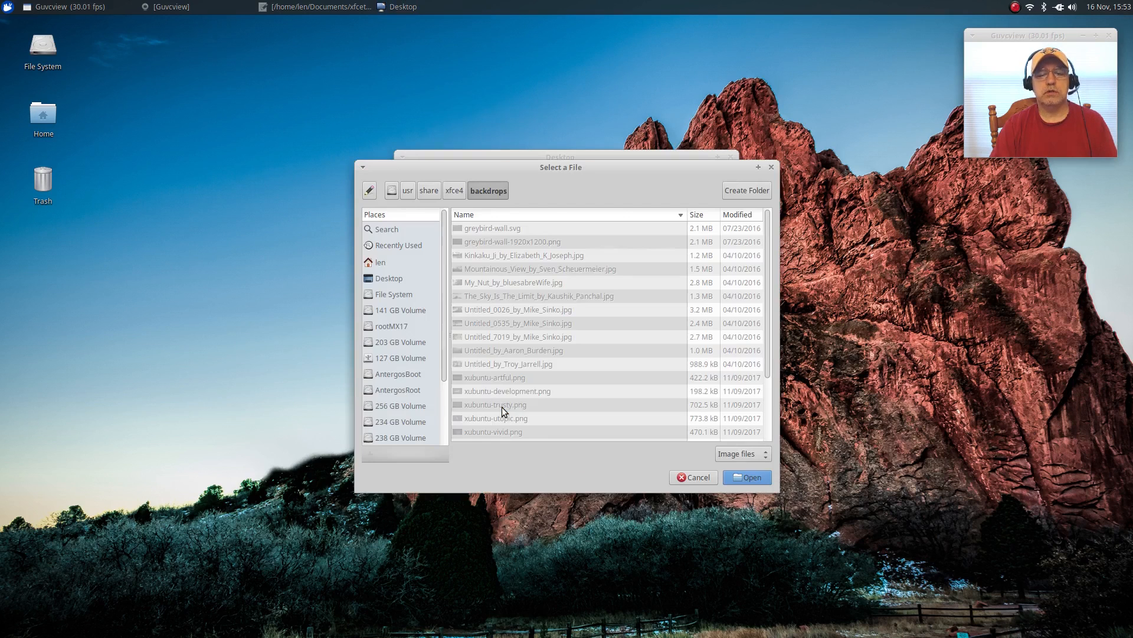
left_click(406, 262)
double_click(476, 282)
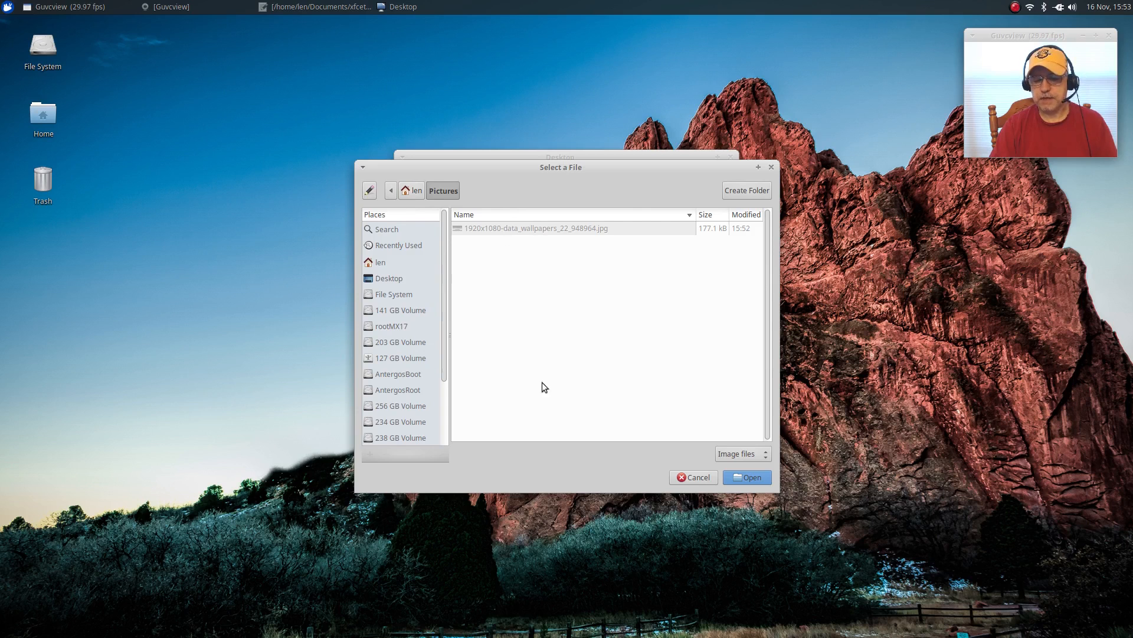
left_click(746, 480)
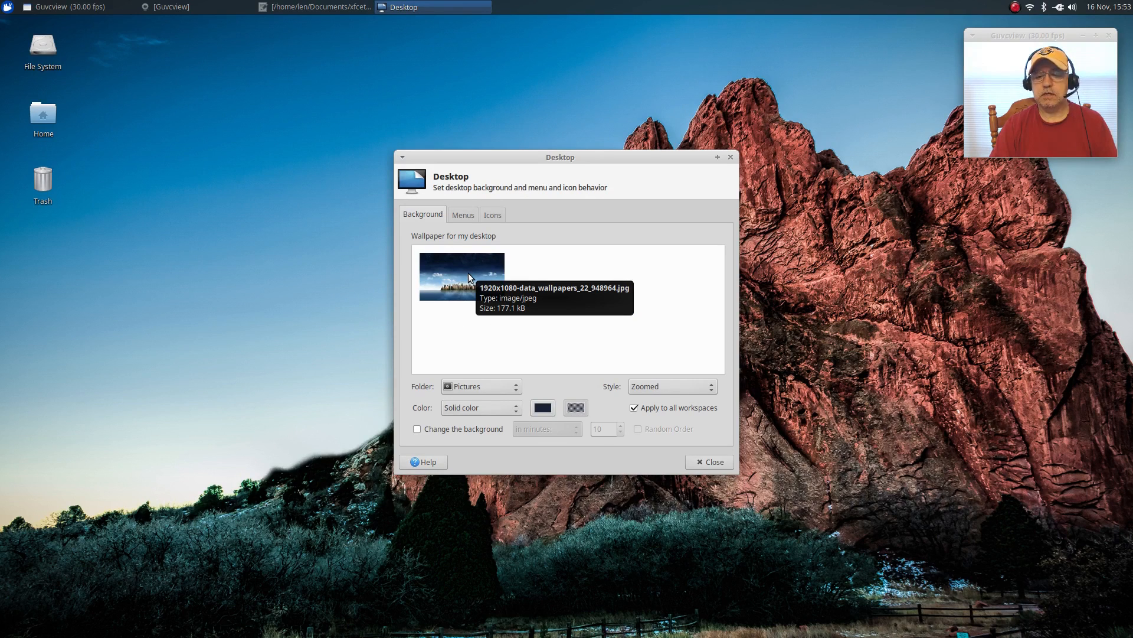
Apply 1920x1080-data_wallpapers_22_948964.jpg as the wallpaper with the Centered style and close the desktop settings.
left_click(469, 273)
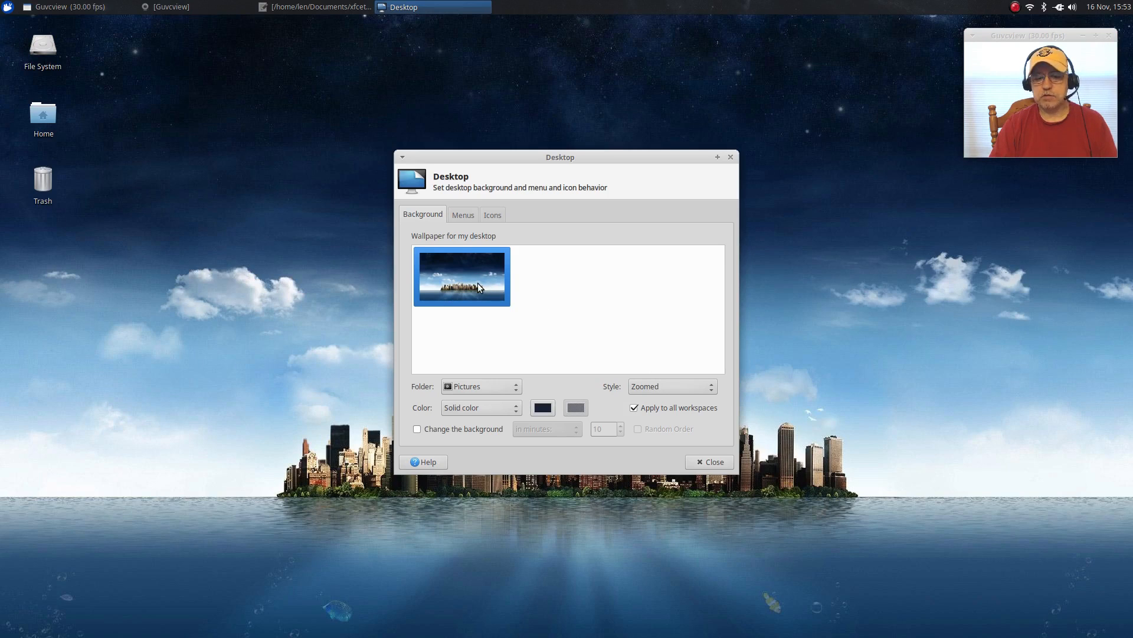
left_click(650, 388)
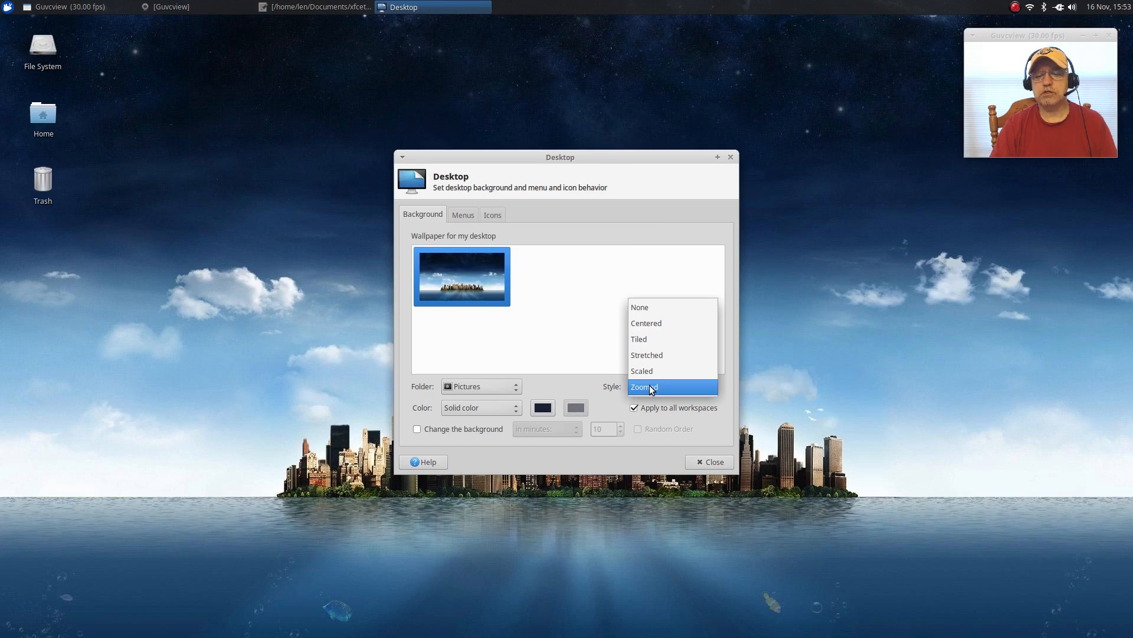
left_click(647, 323)
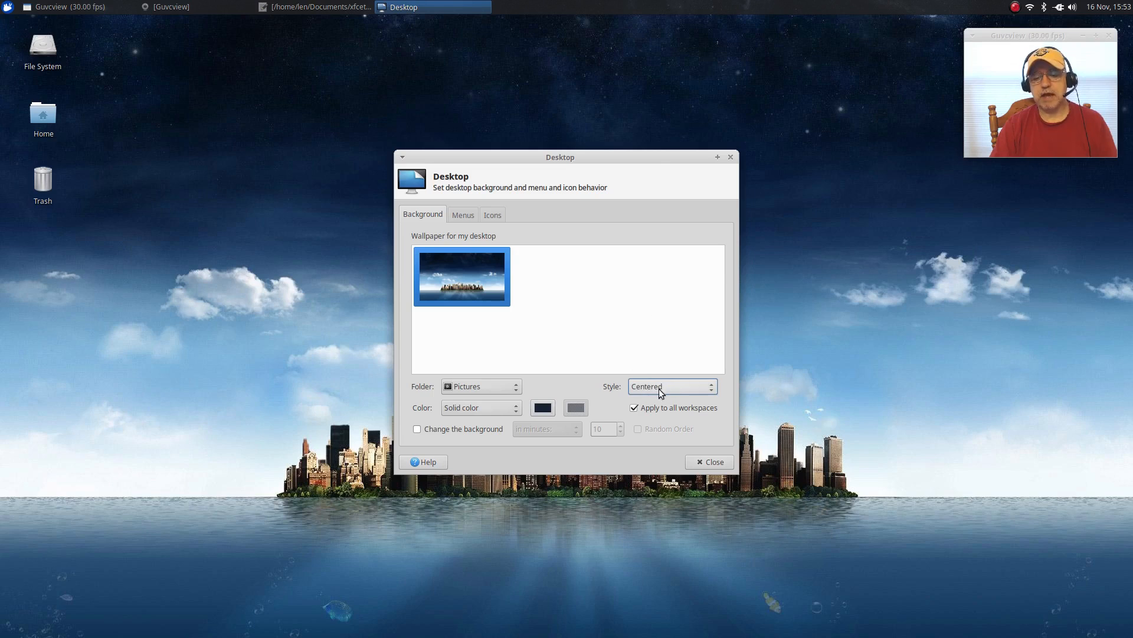
left_click(709, 463)
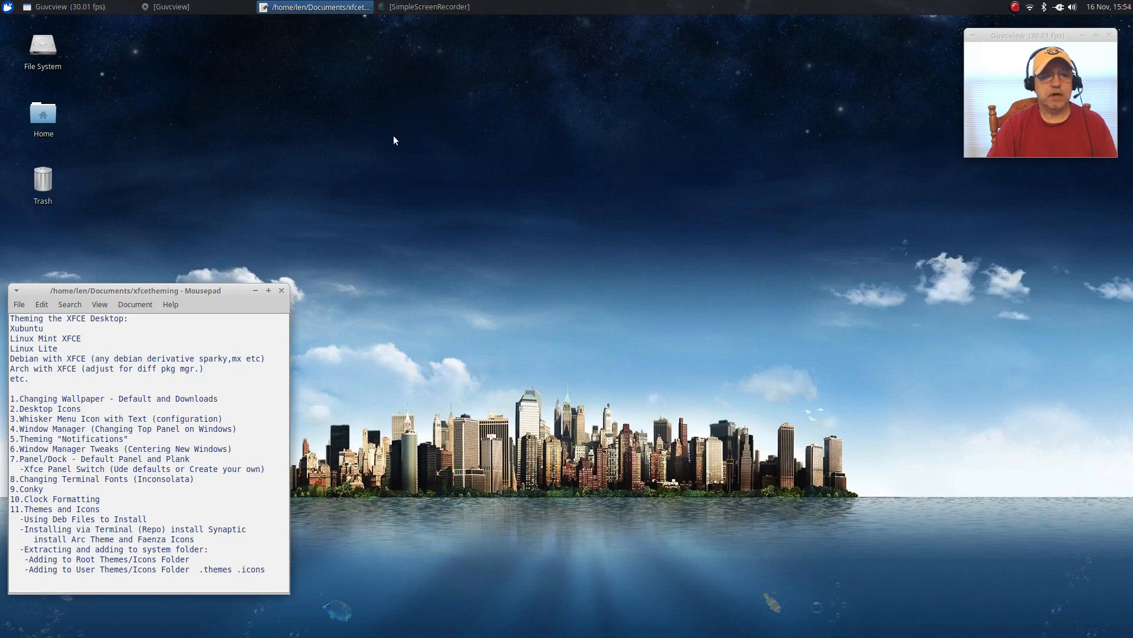
Reopen the desktop settings, review the menu options, and check the Applications entry in the desktop's context menu.
right_click(511, 135)
left_click(557, 286)
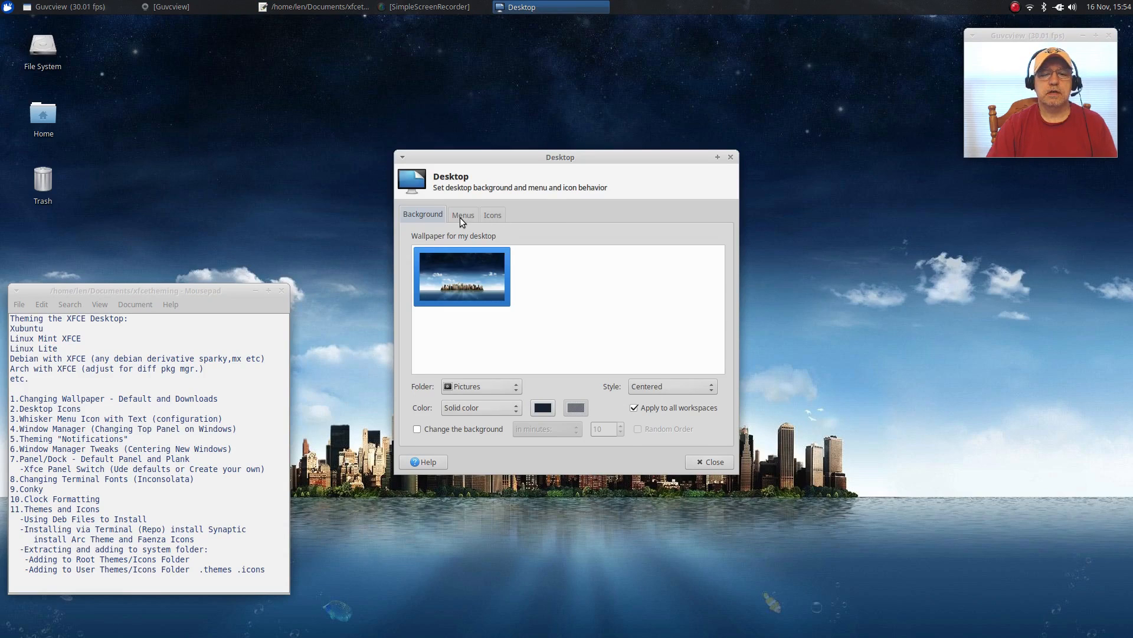
left_click(460, 218)
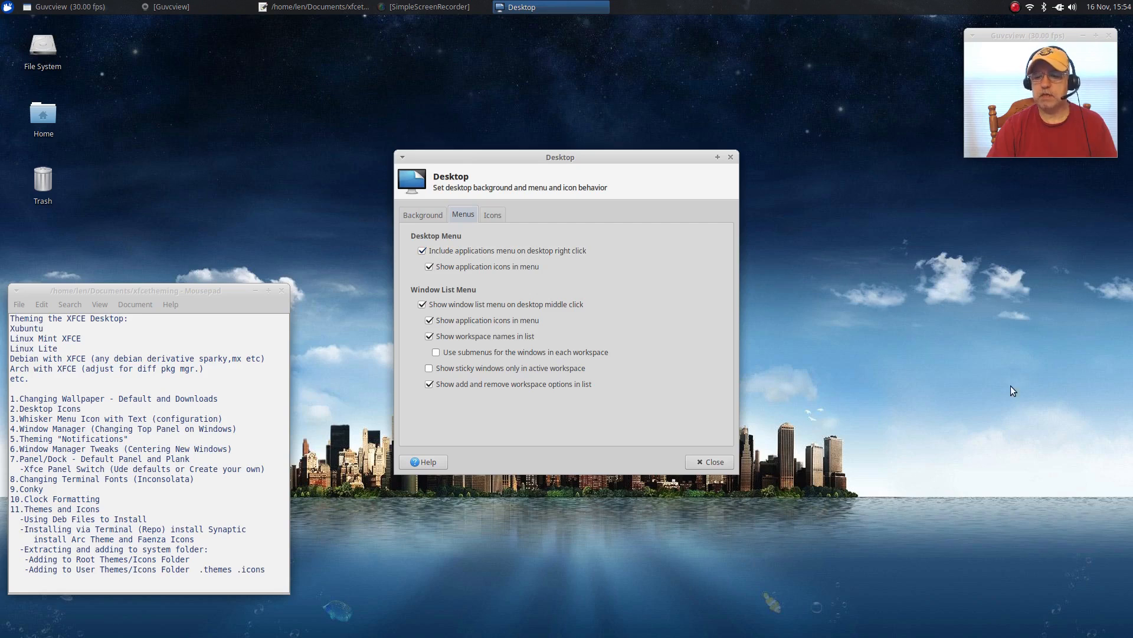
right_click(909, 366)
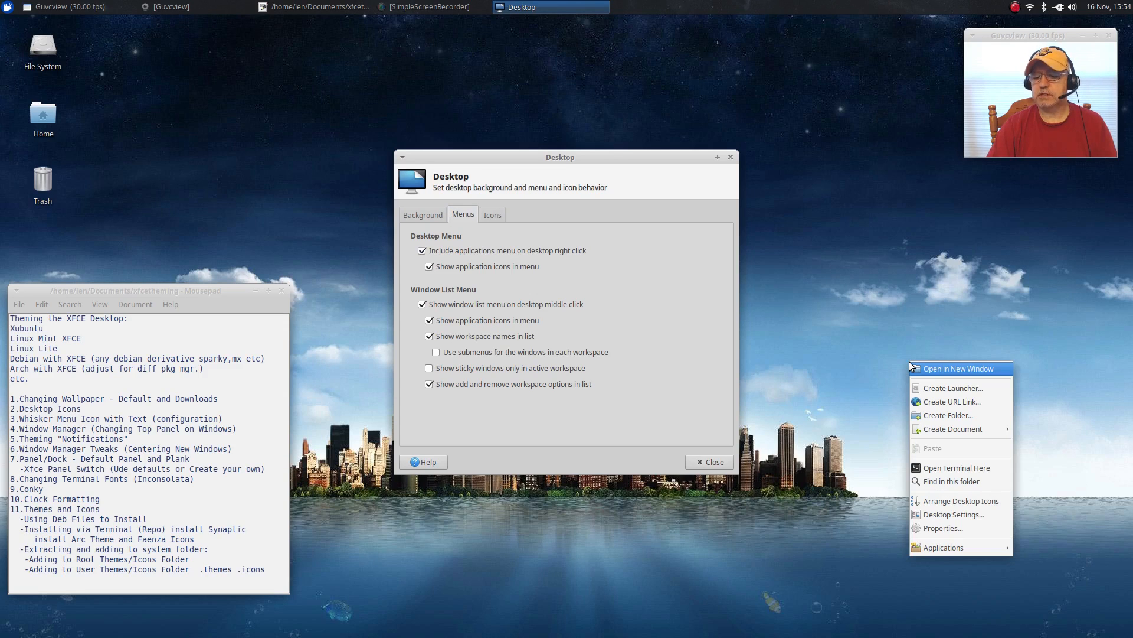
mouse_move(931, 550)
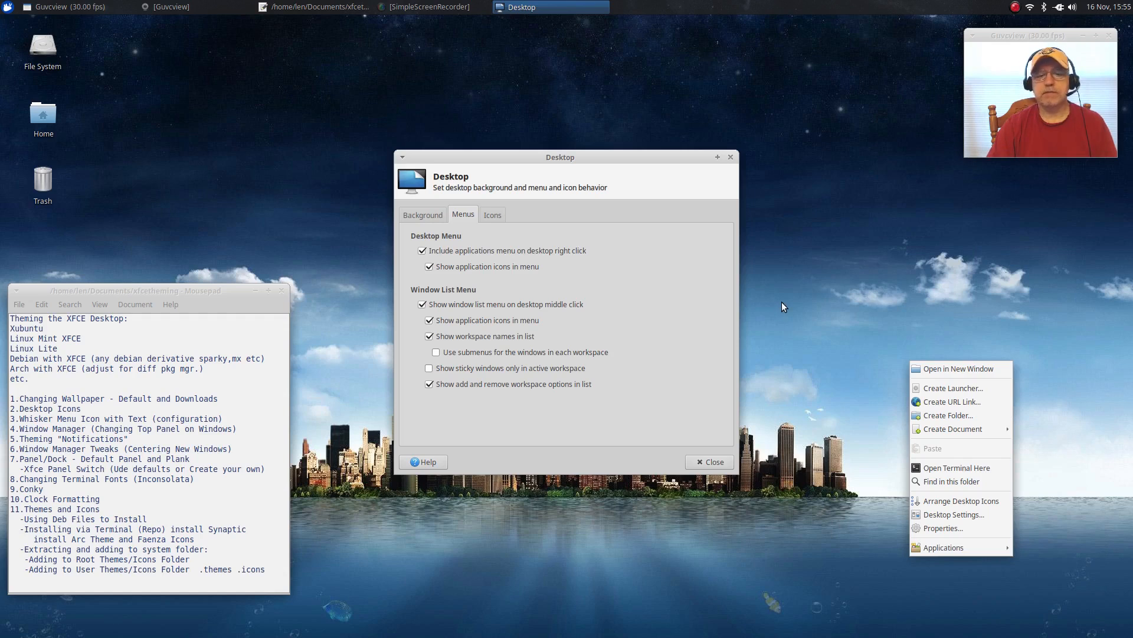
left_click(508, 282)
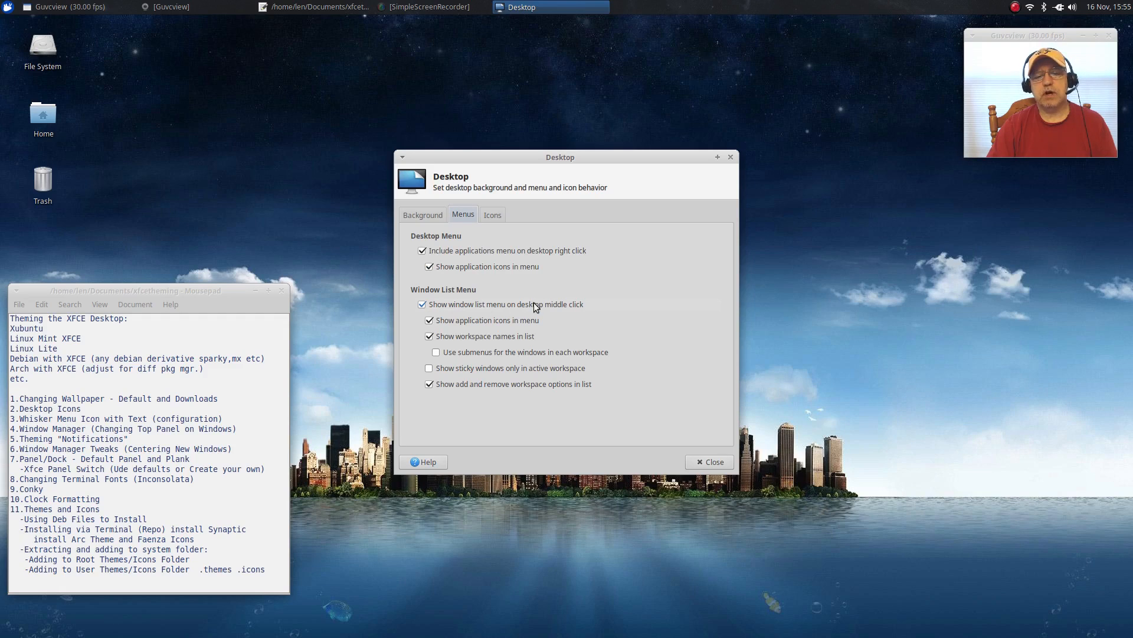
Try the desktop's window list menu by activating the Mousepad outline, minimizing it, and restoring it from the list.
middle_click(946, 401)
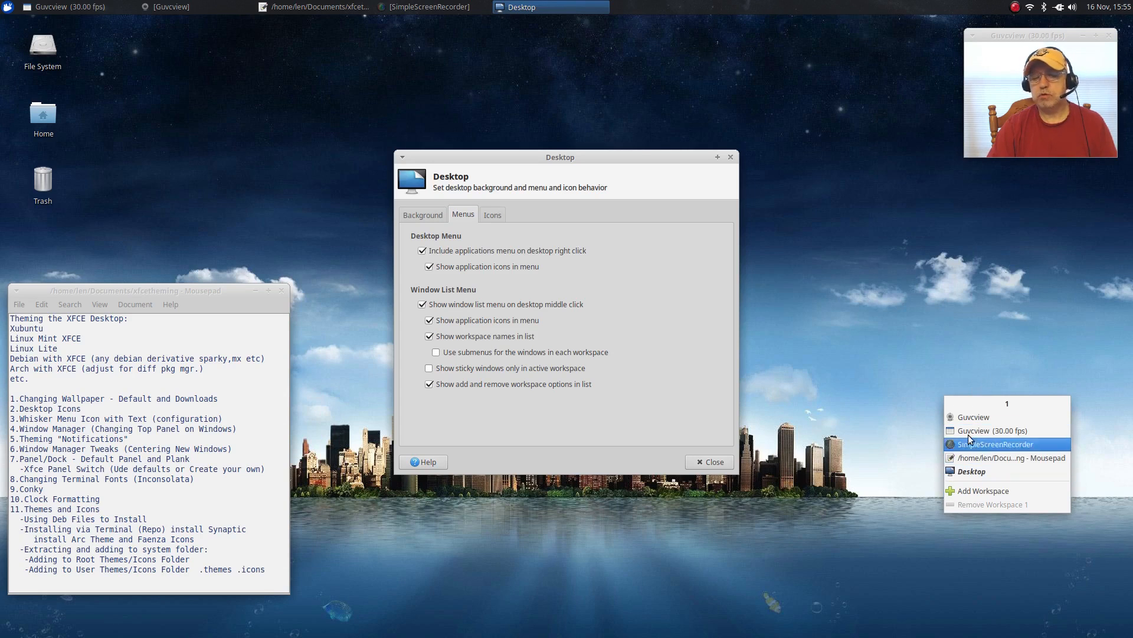
left_click(979, 459)
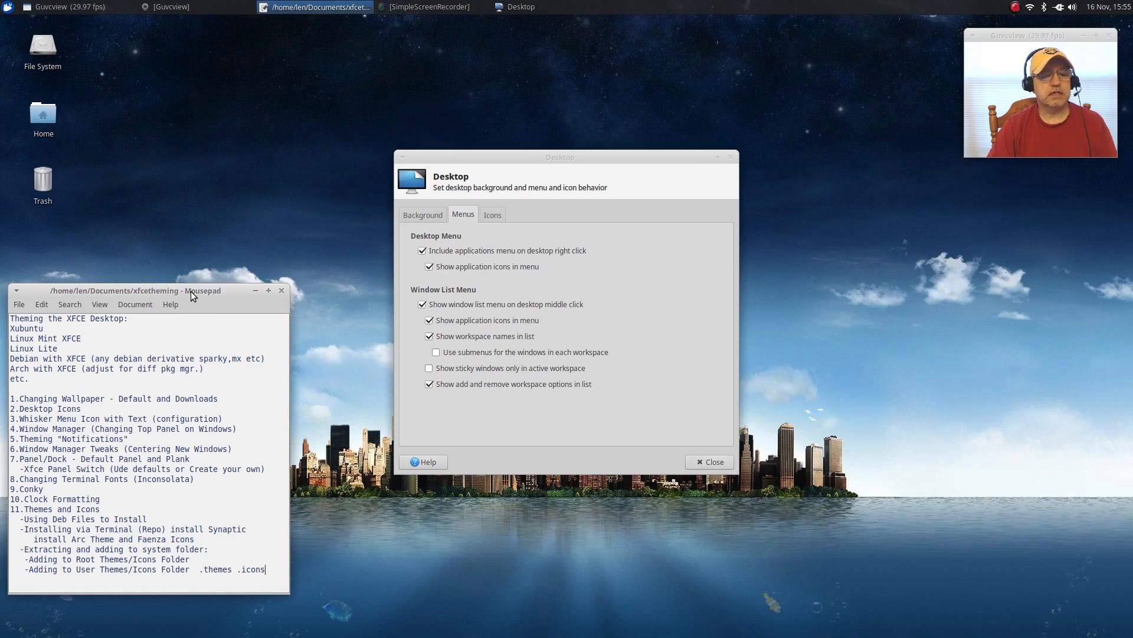
left_click(257, 291)
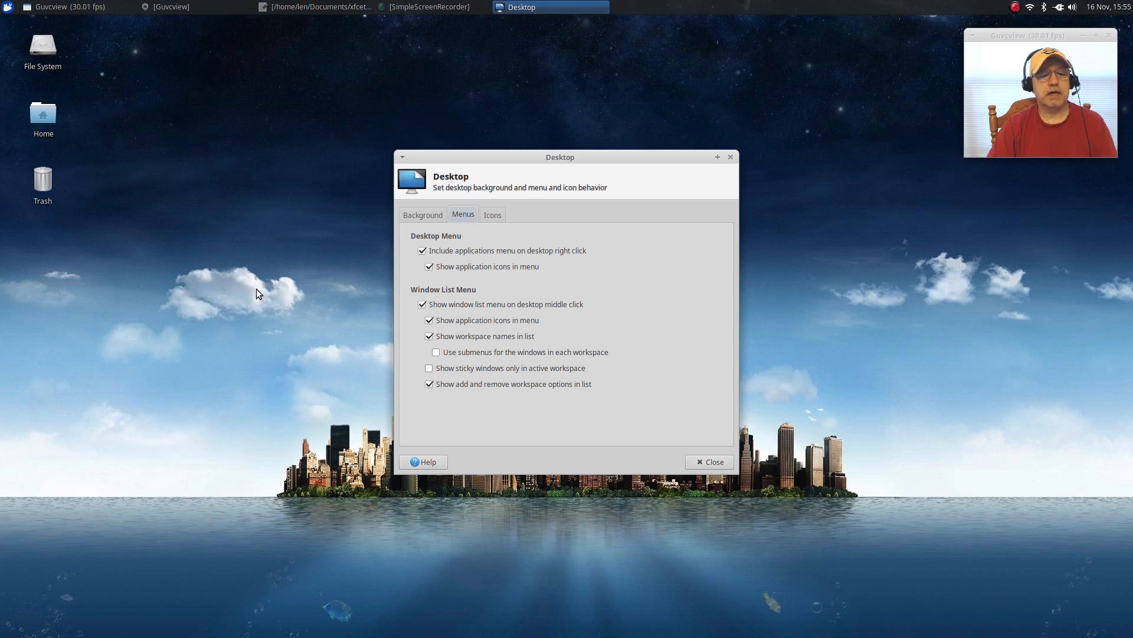
middle_click(912, 342)
left_click(950, 417)
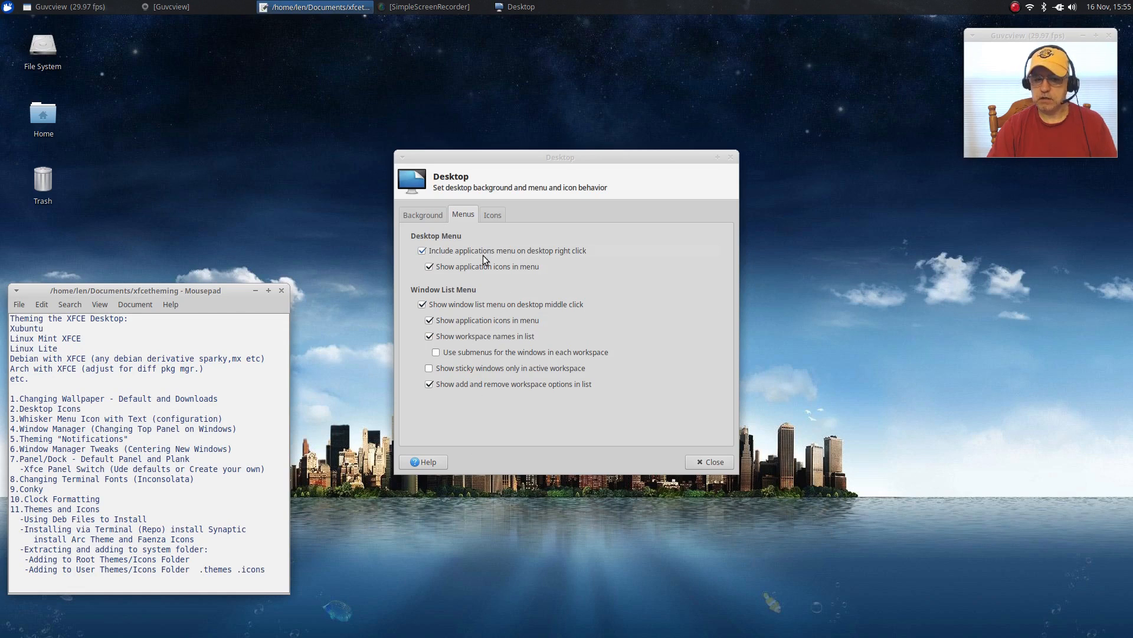
Set the desktop icon size to 42 in the desktop icon settings.
left_click(493, 216)
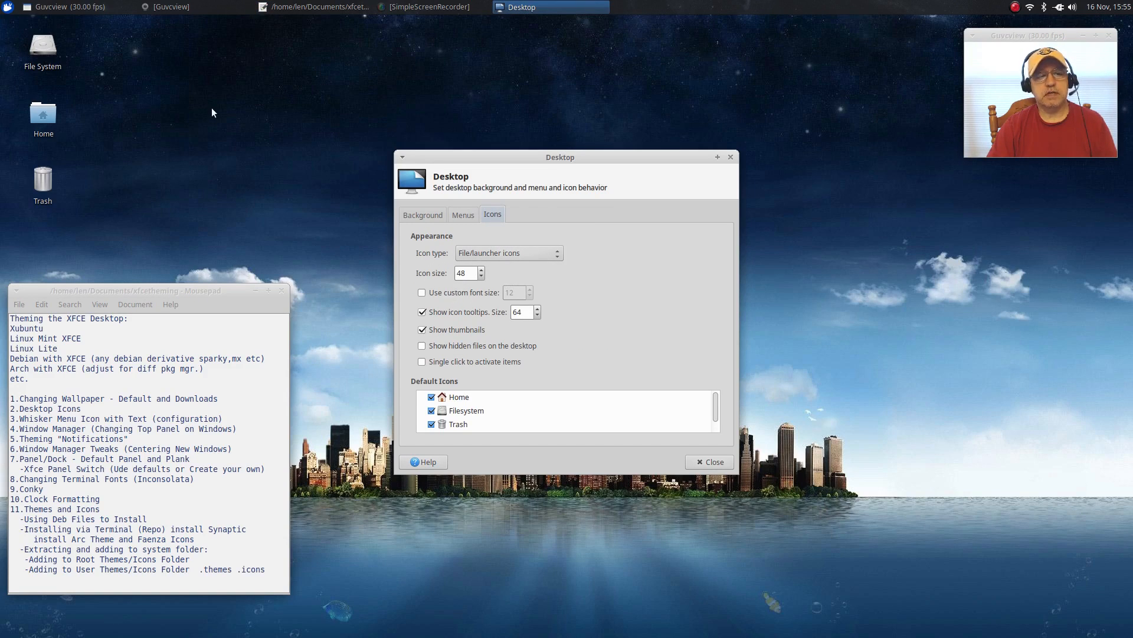
left_click(481, 276)
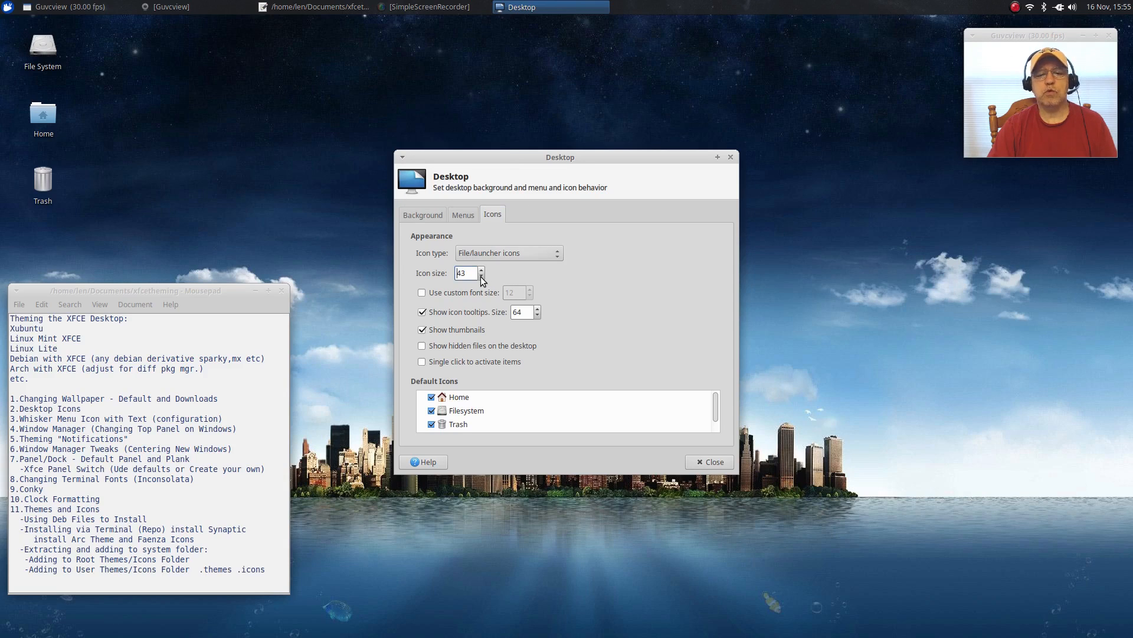
left_click(481, 275)
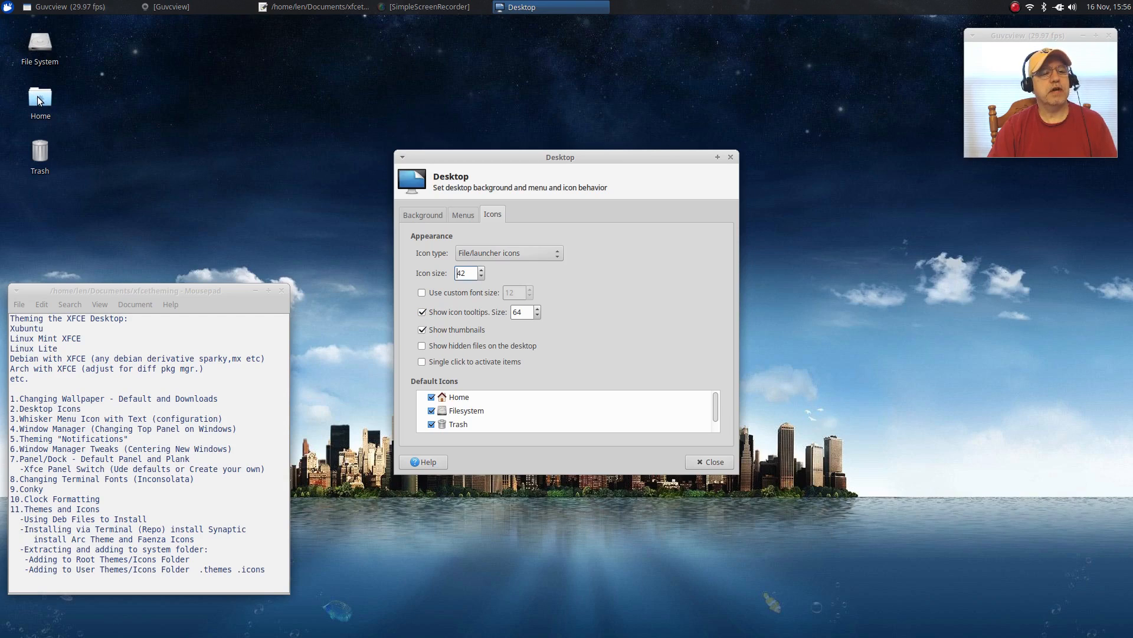
Try an icon tooltip size of 99, checking it on the Home icon, and set the size to 32.
mouse_move(38, 97)
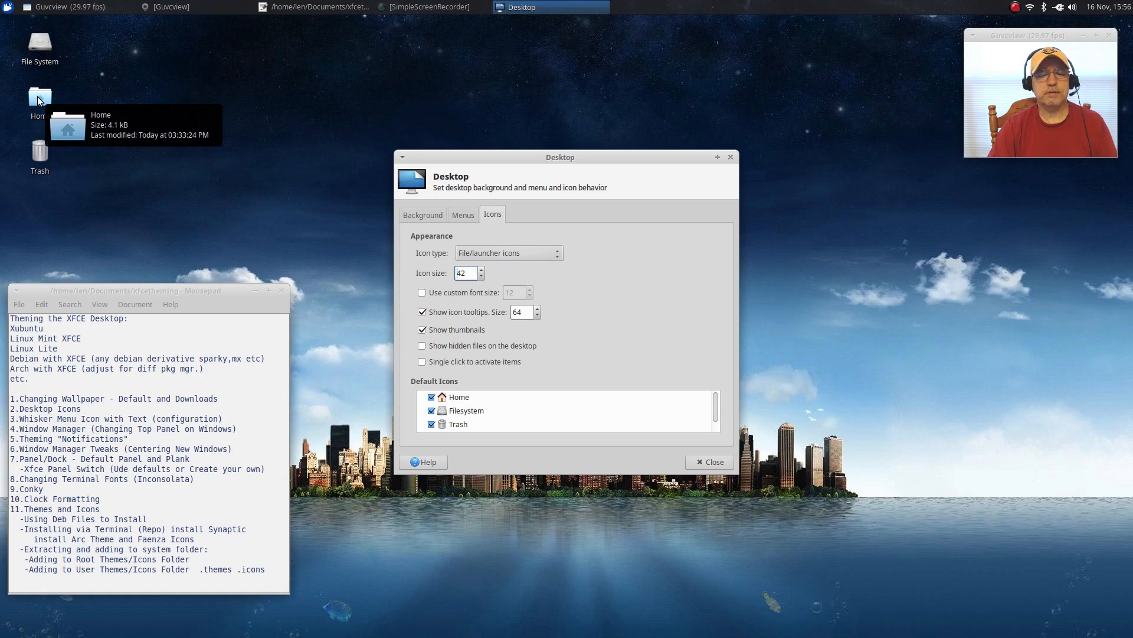
left_click(537, 308)
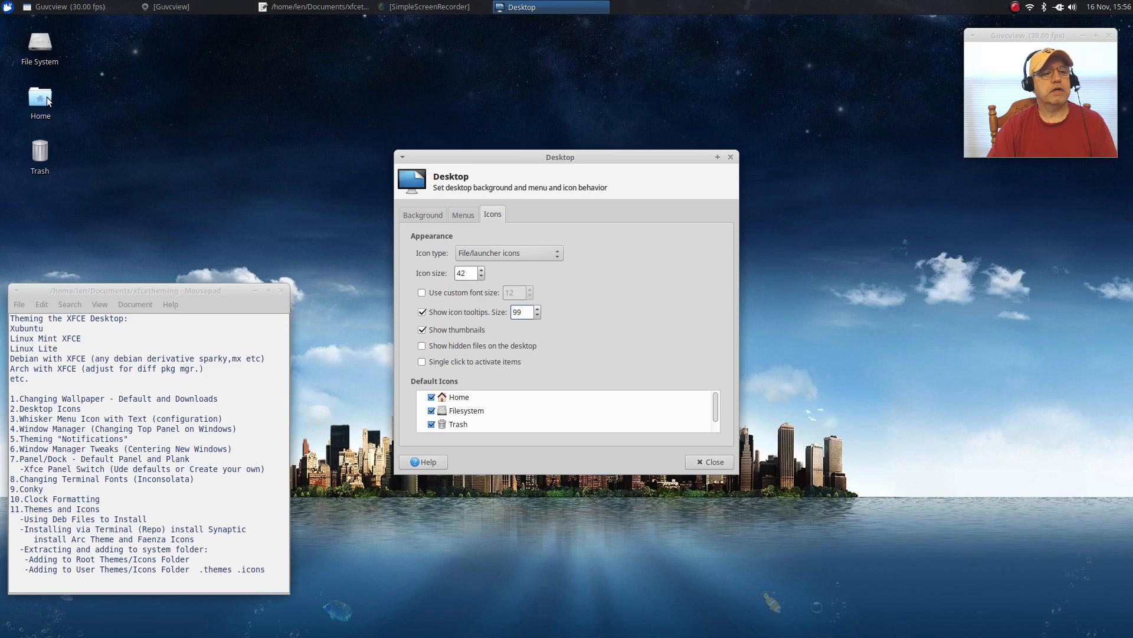
mouse_move(47, 97)
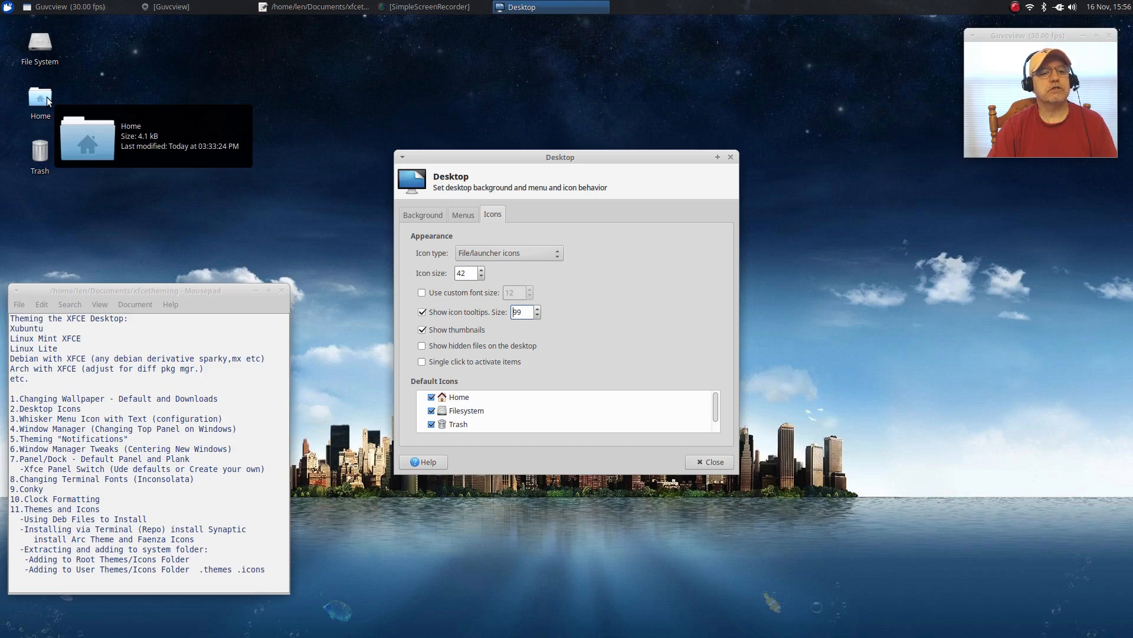
left_click(538, 316)
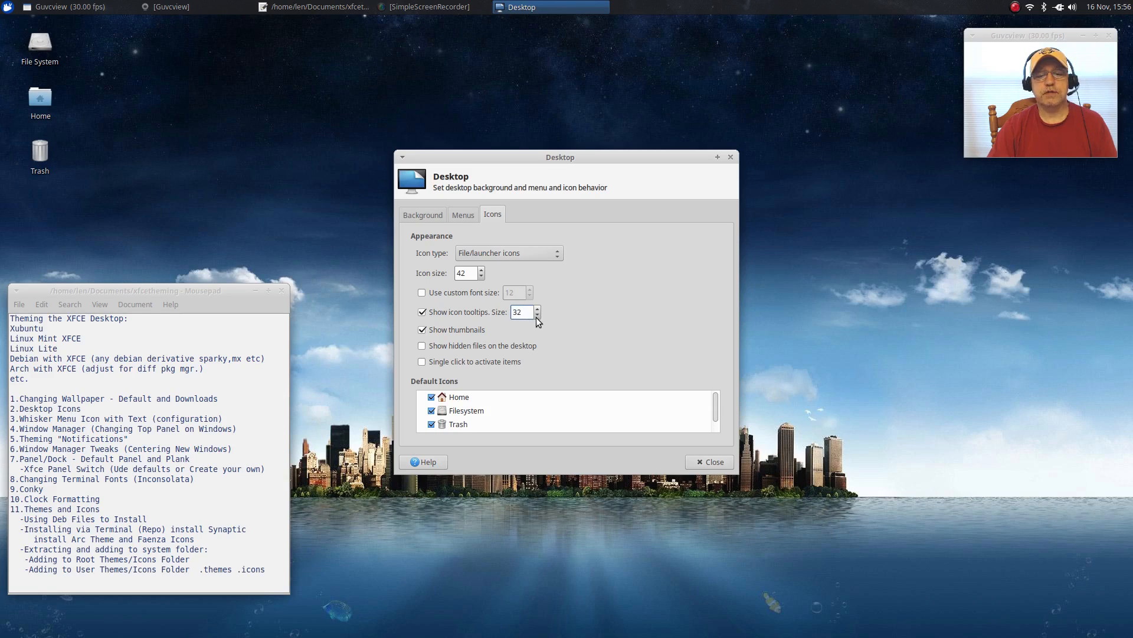
mouse_move(44, 100)
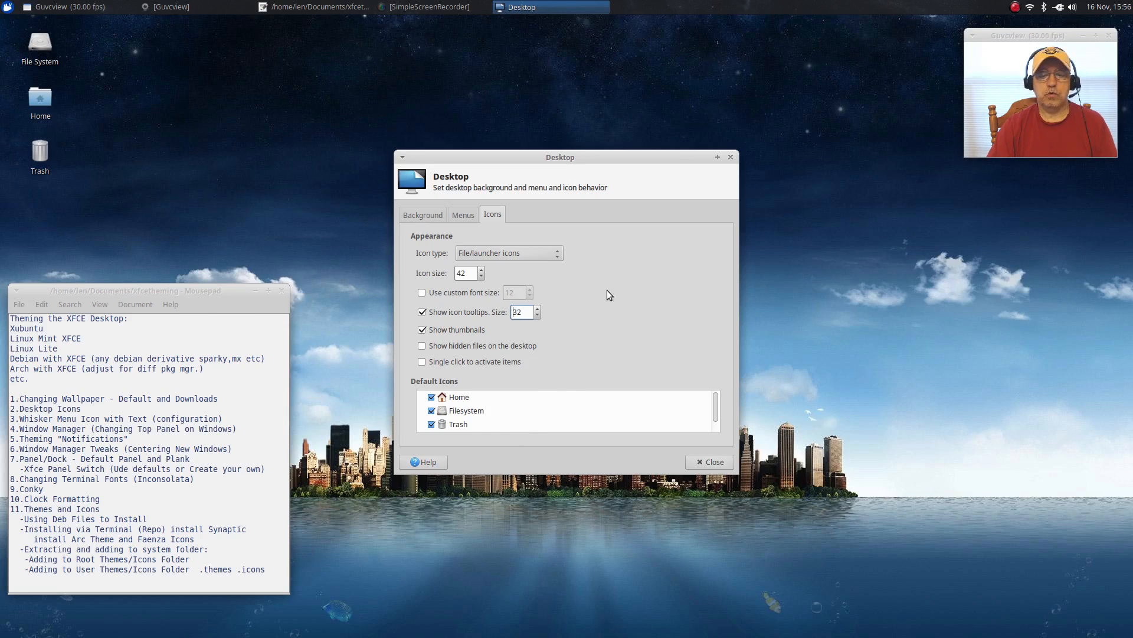
Show the Removable Devices icons on the desktop, moving the Mousepad outline aside to uncover them, and hide them again.
scroll(555, 406, "down", 1)
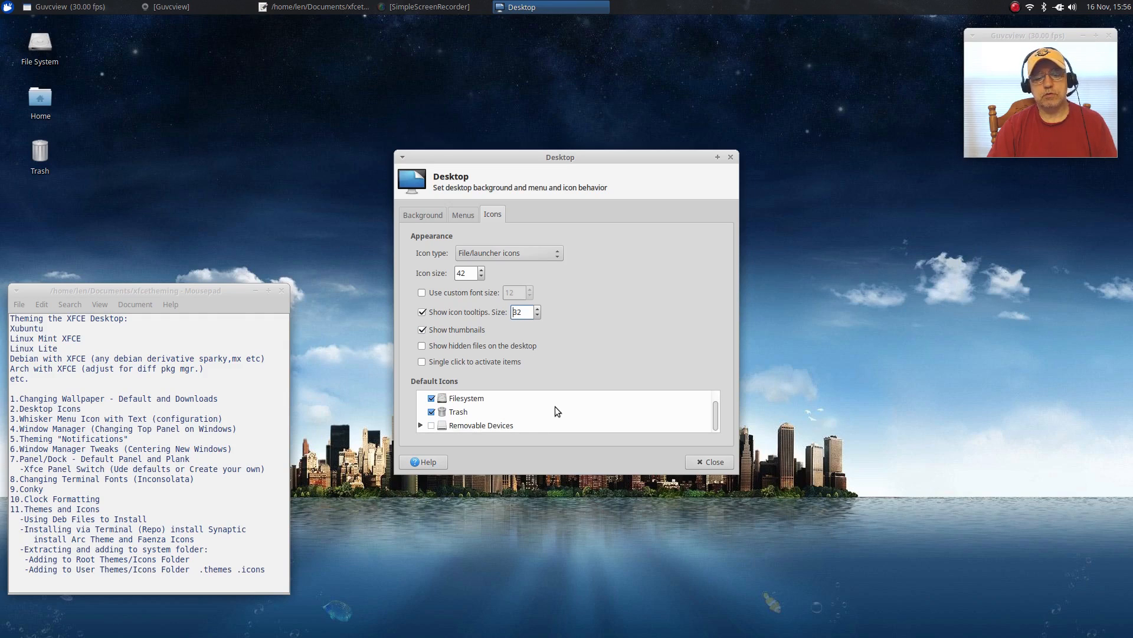
left_click(431, 426)
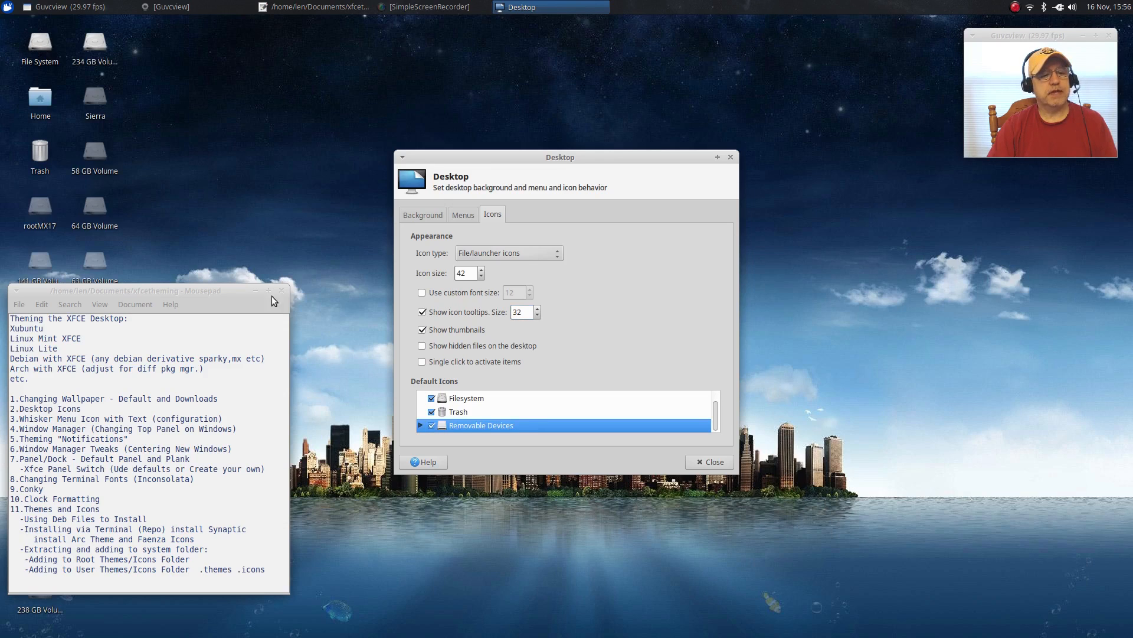
left_click_drag(195, 293, 273, 318)
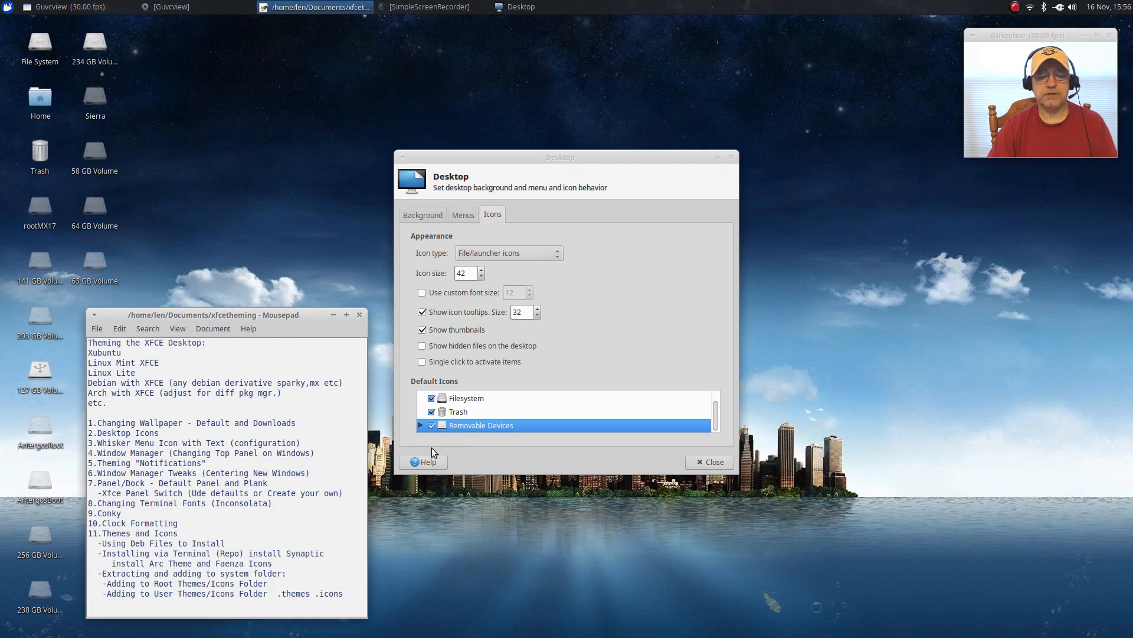
left_click(431, 425)
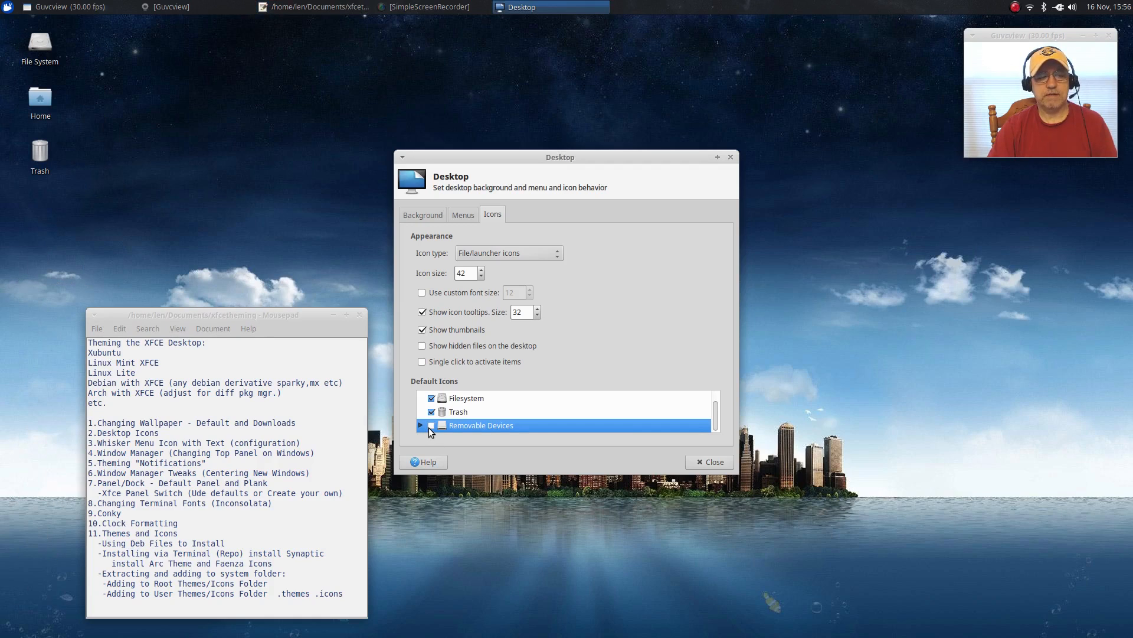
Hide and re-enable the Home, Filesystem and Trash default desktop icons one after another.
scroll(511, 427, "up", 1)
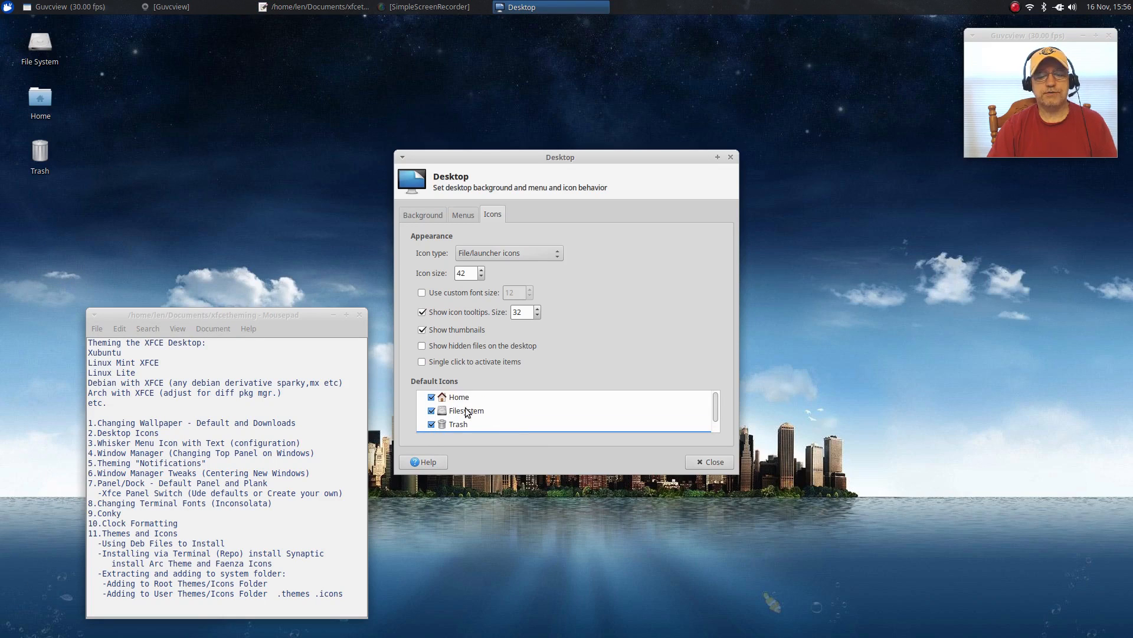
left_click(431, 397)
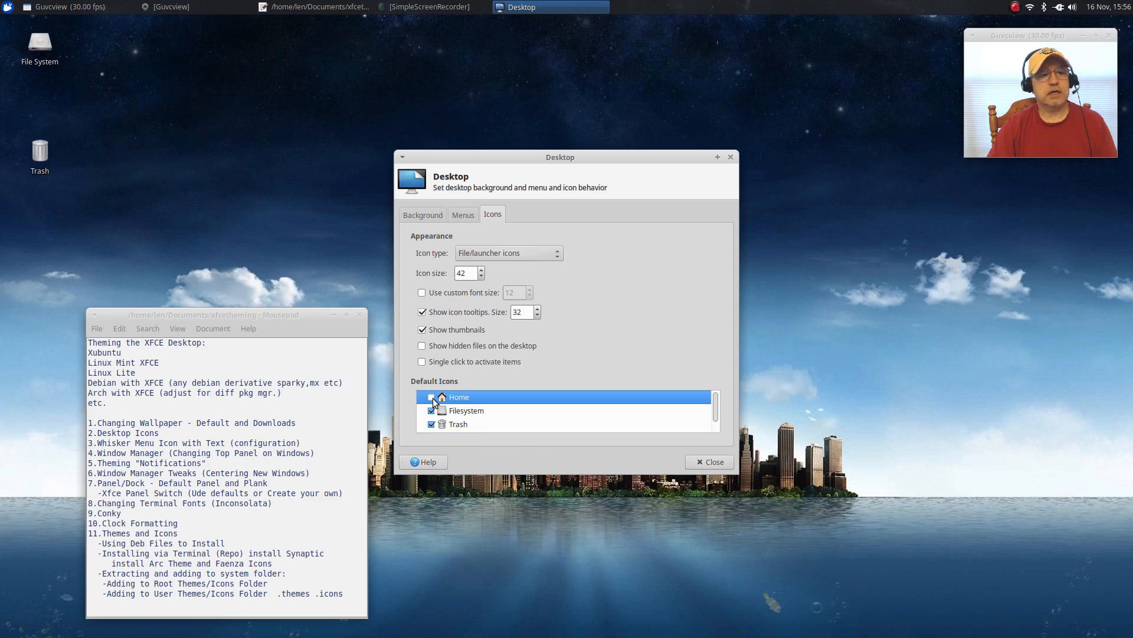
left_click(431, 397)
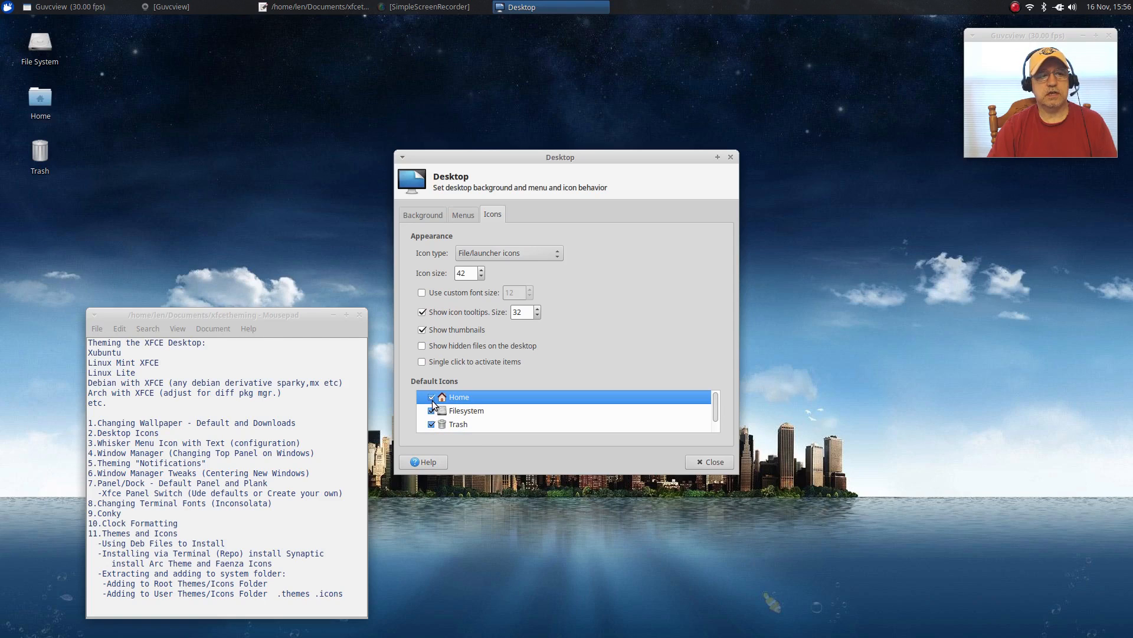
left_click(431, 413)
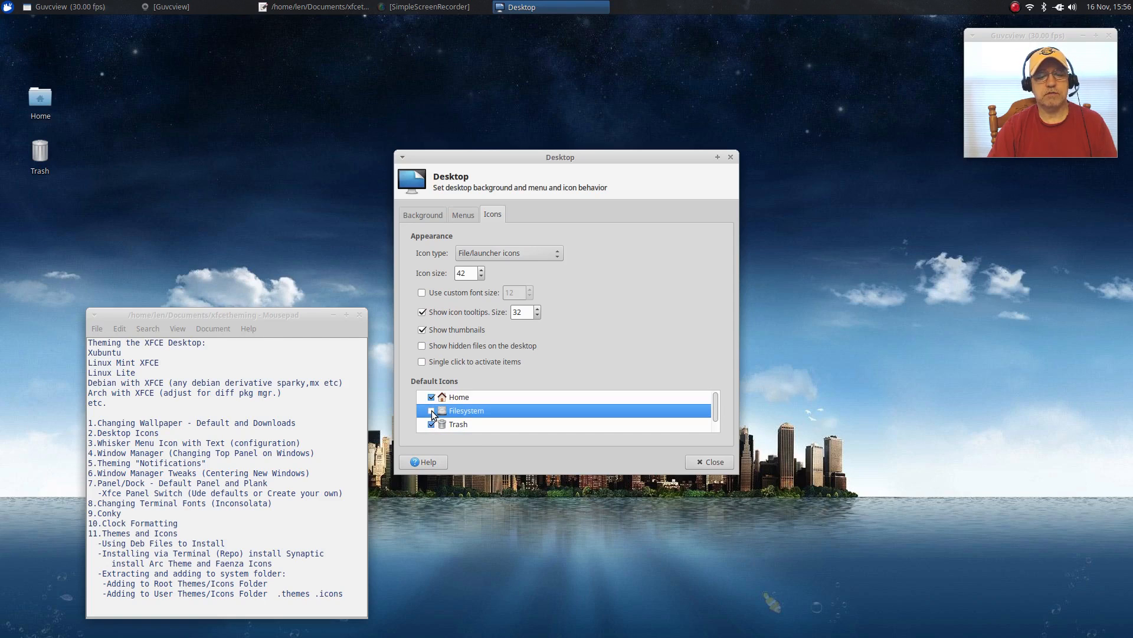
left_click(431, 412)
left_click(431, 423)
left_click(431, 423)
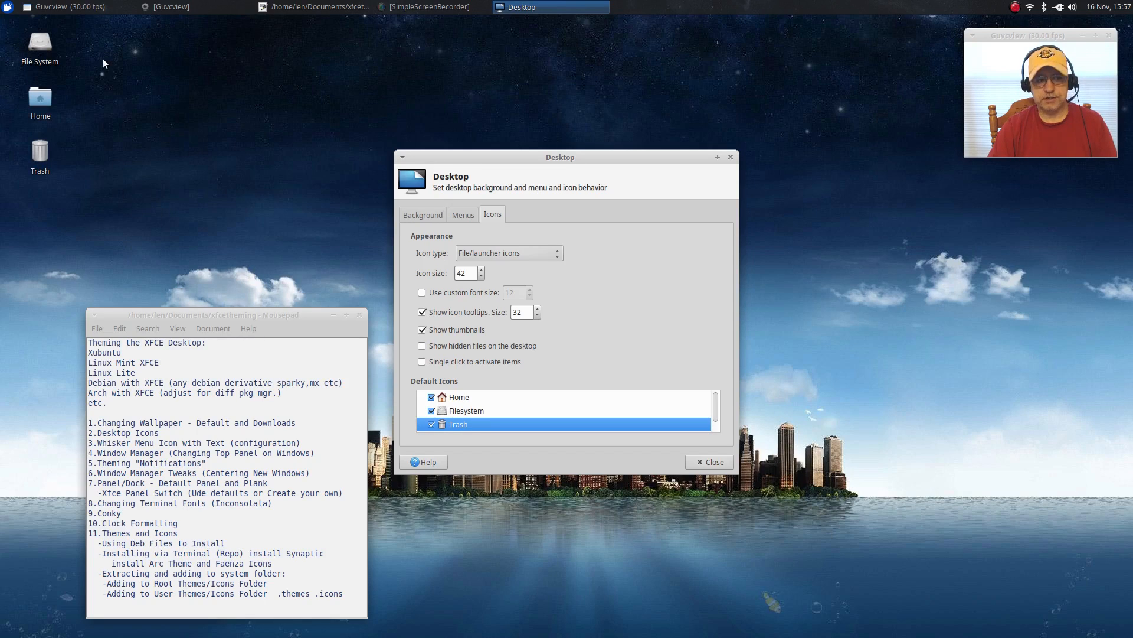
Close the desktop settings, and set the Whisker Menu panel button to display Icon and title in its properties.
left_click_drag(611, 155, 662, 110)
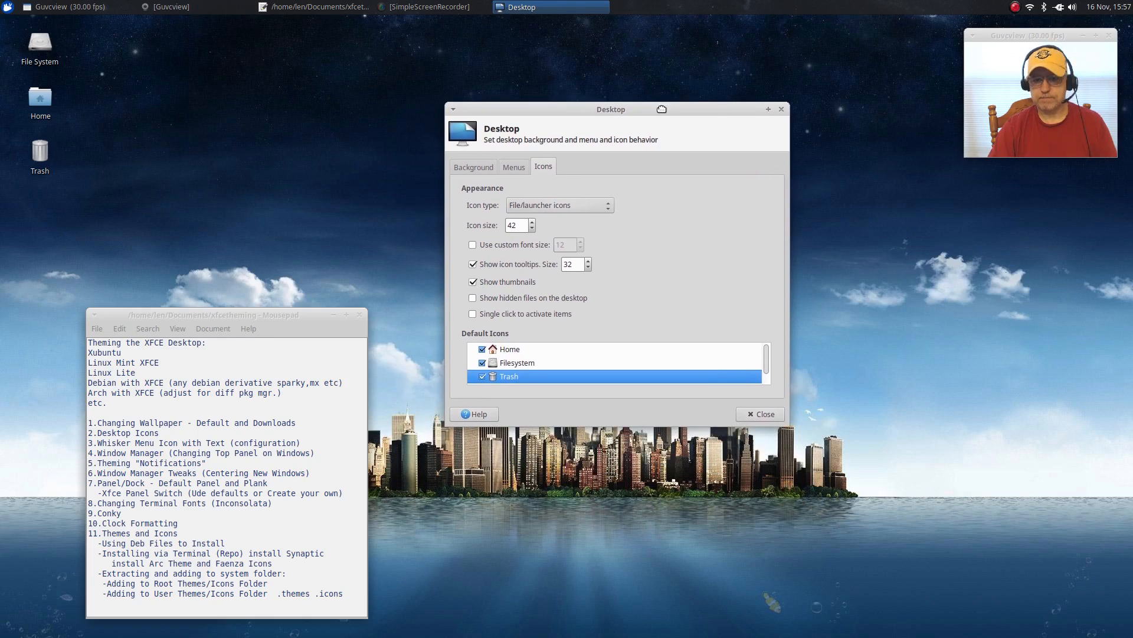
left_click(780, 108)
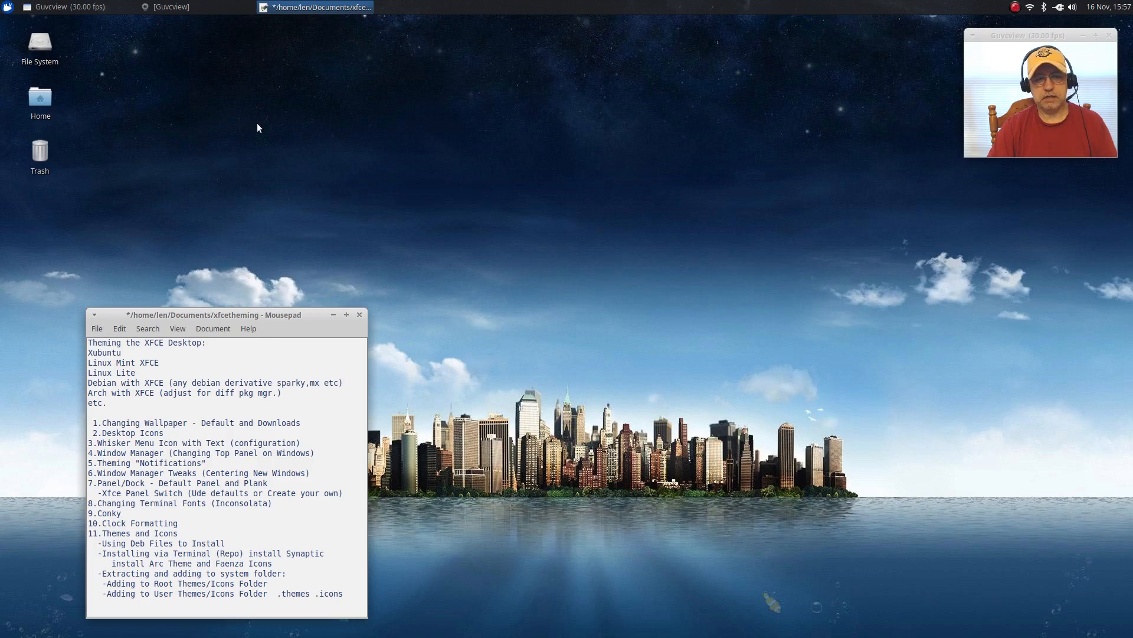
right_click(7, 11)
left_click(23, 39)
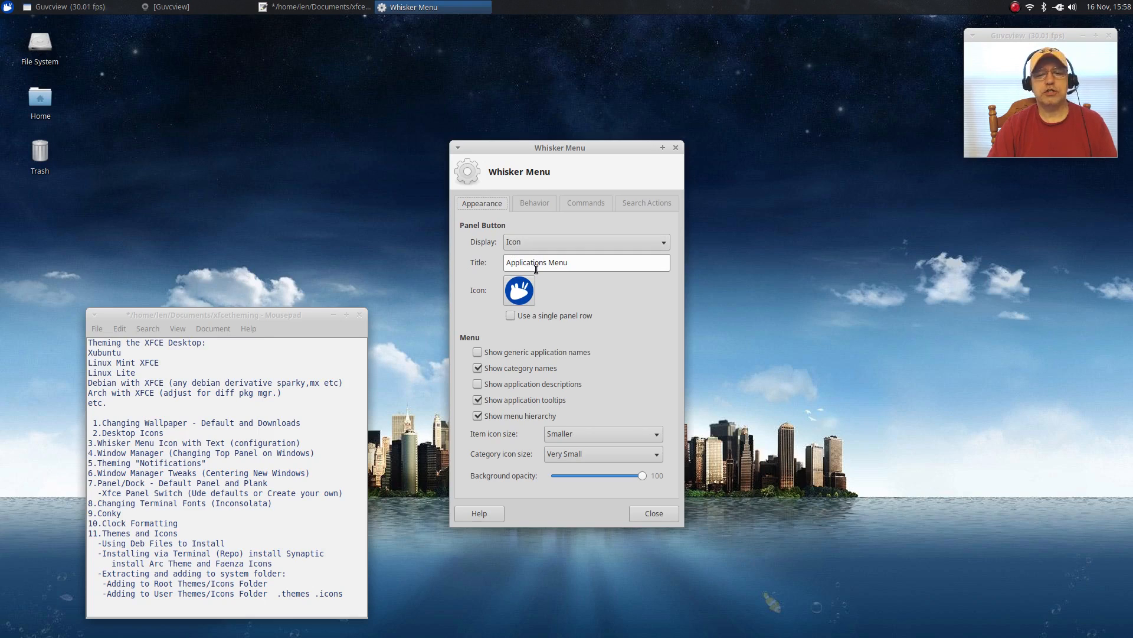
left_click(526, 246)
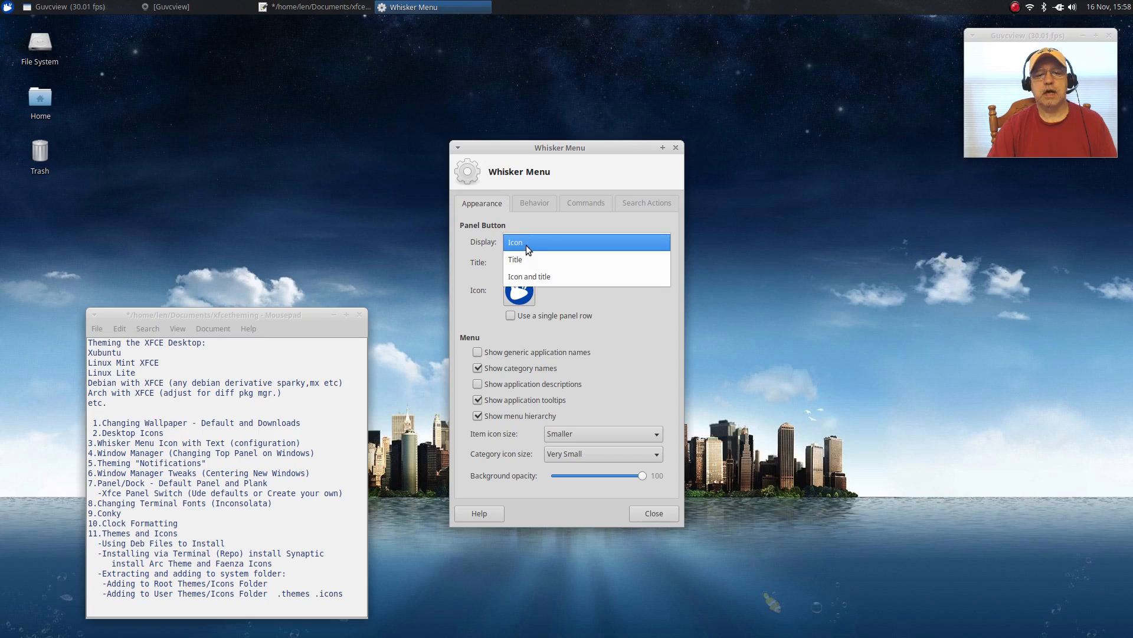
left_click(526, 276)
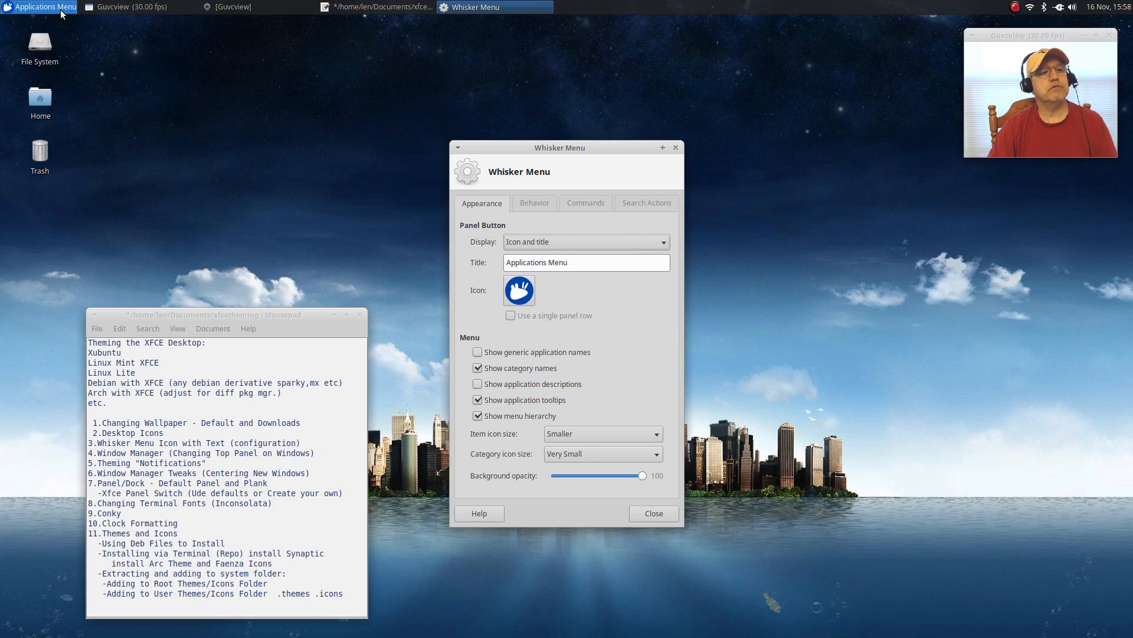
Shorten the Whisker Menu panel button title to Menu by removing the word Applications.
left_click(547, 263)
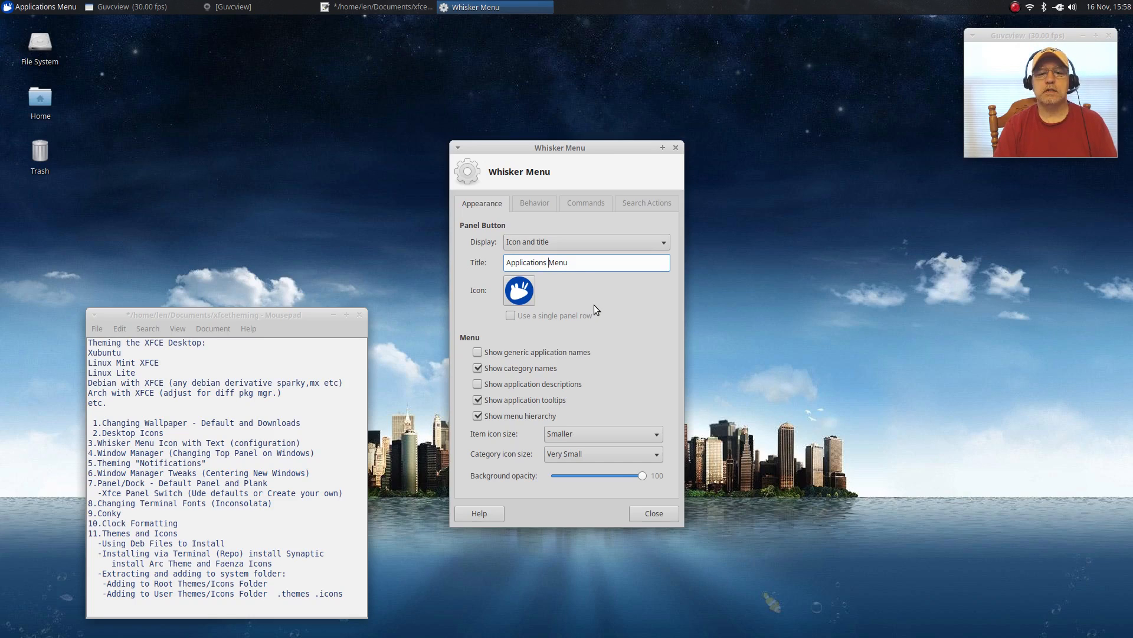
key("BackSpace")
key("BackSpace")
key("BackSpace")
key("BackSpace")
key("BackSpace")
key("BackSpace")
key("BackSpace")
key("BackSpace")
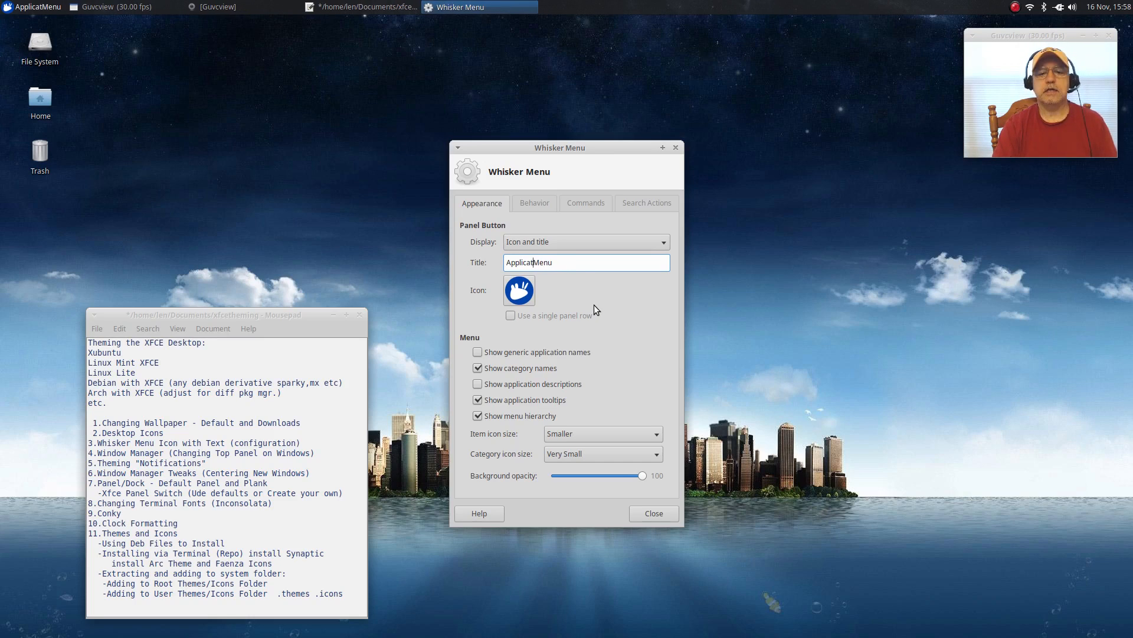
key("BackSpace")
key("BackSpace")
key("BackSpace")
key("BackSpace")
key("BackSpace")
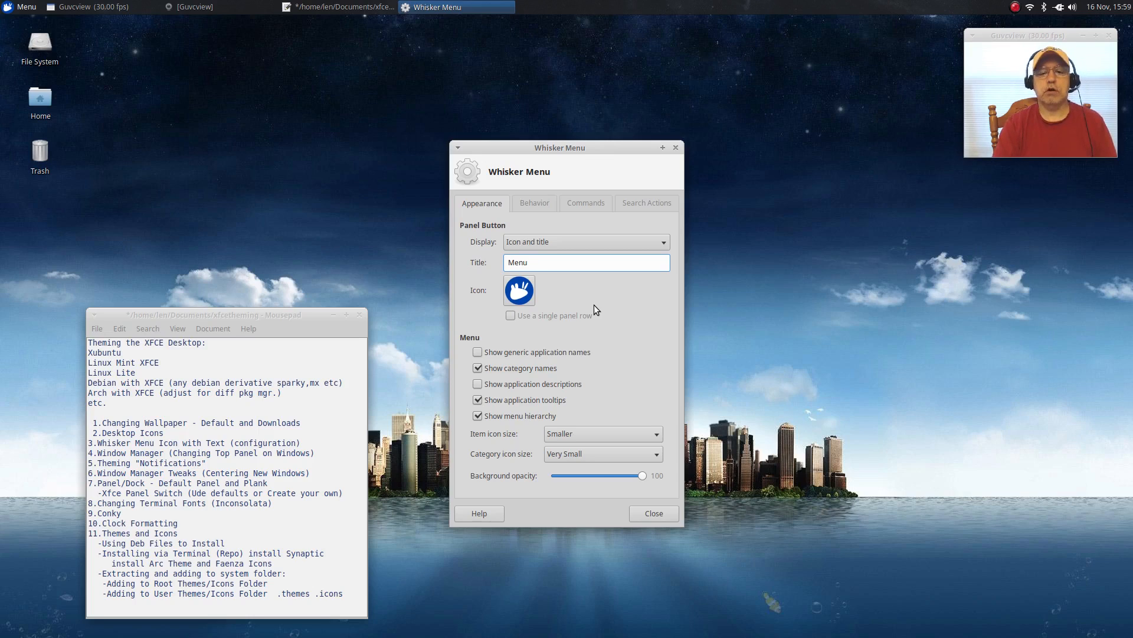
Set the Whisker Menu panel button title to Start, then move the properties window aside and close it.
key("BackSpace")
key("BackSpace")
key("BackSpace")
key("BackSpace")
key("BackSpace")
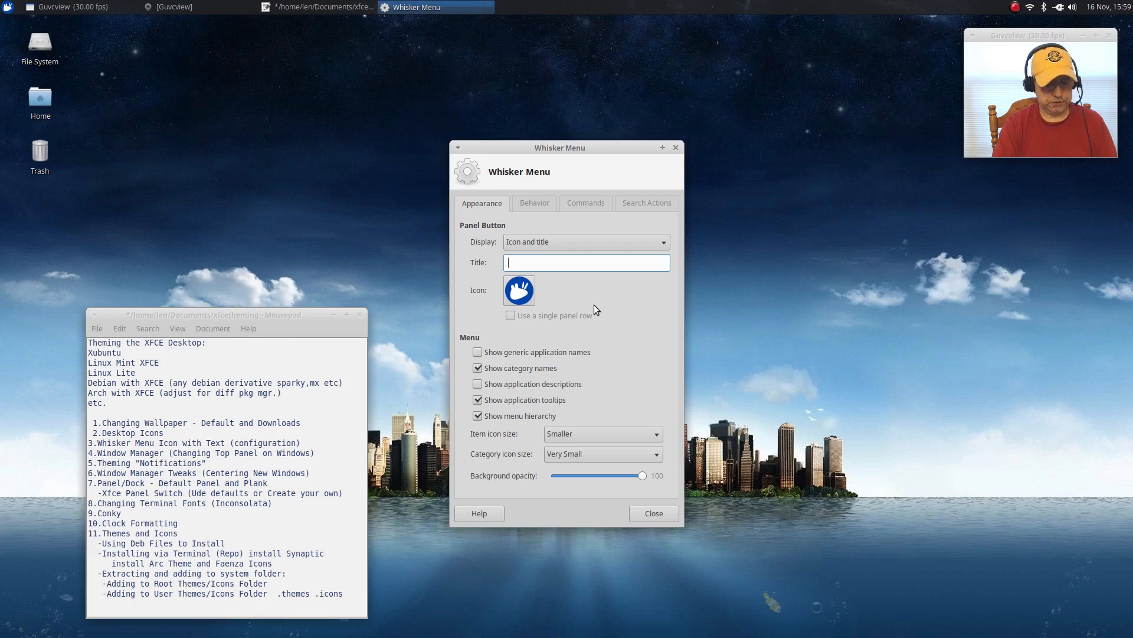
type("Start")
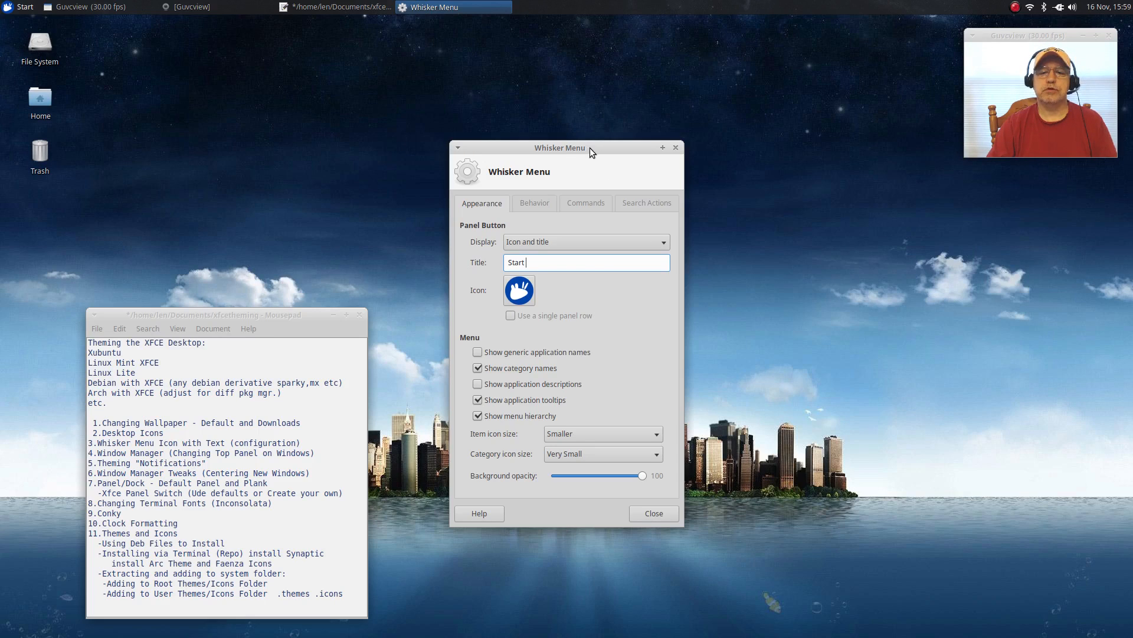
left_click_drag(589, 147, 808, 81)
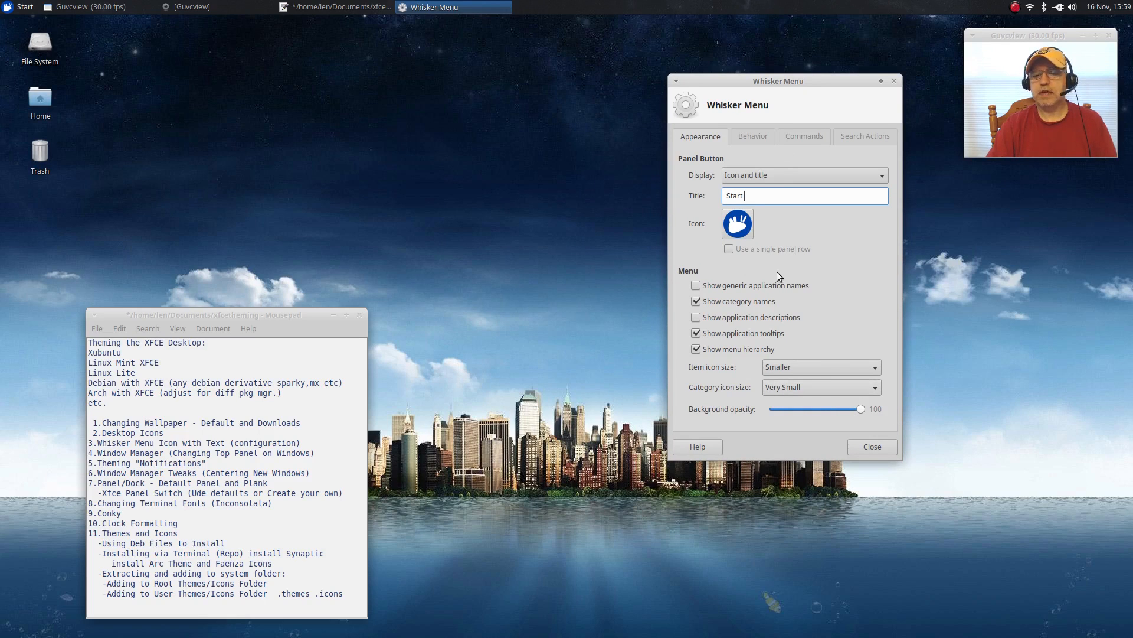
left_click(873, 446)
left_click(328, 166)
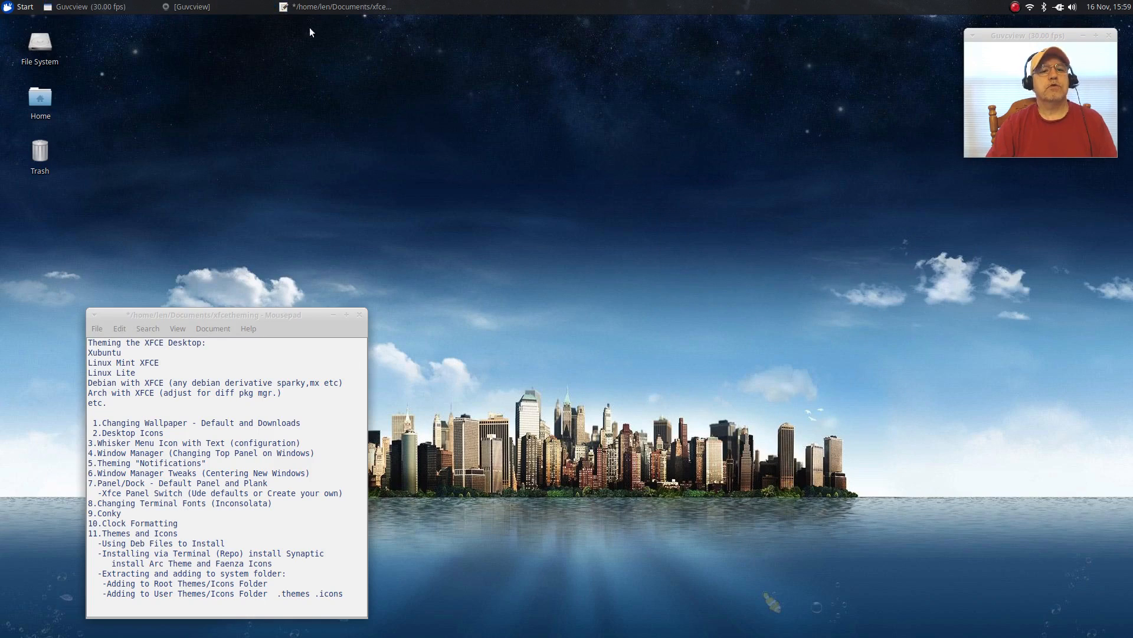
Launch Firefox Web Browser from the Internet applications and move its window to the middle of the desktop.
left_click(6, 9)
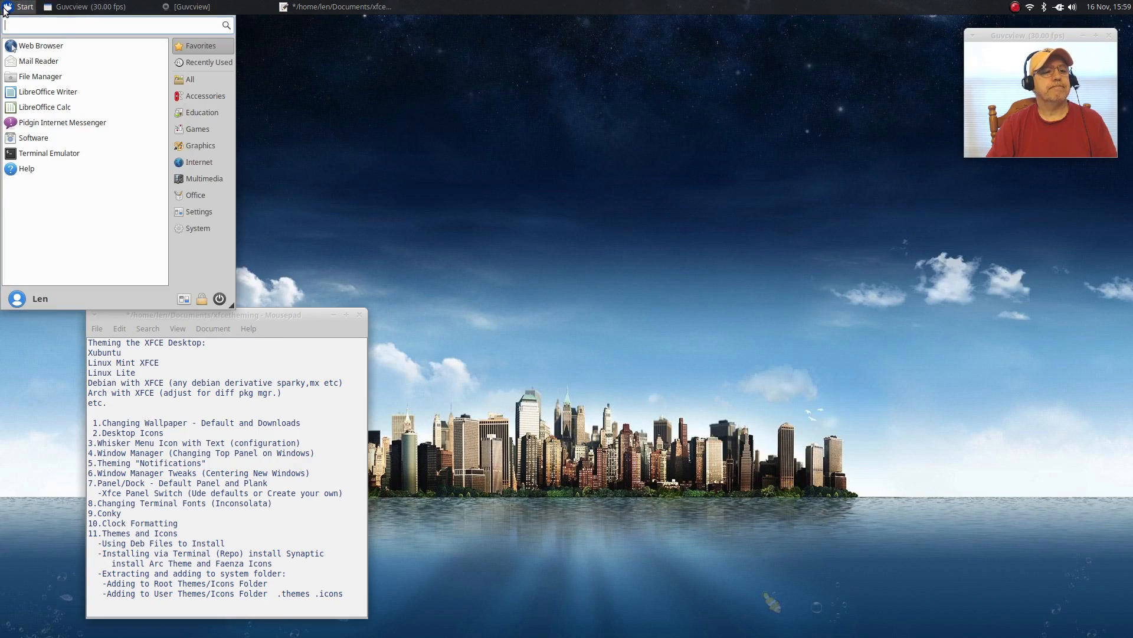
mouse_move(167, 161)
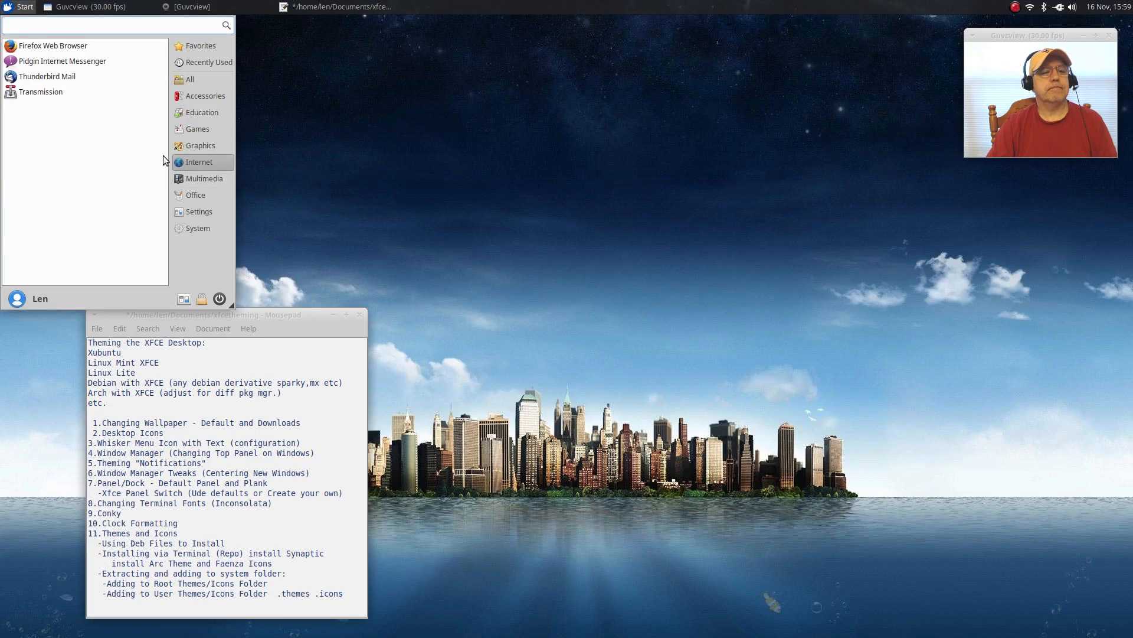
left_click(83, 51)
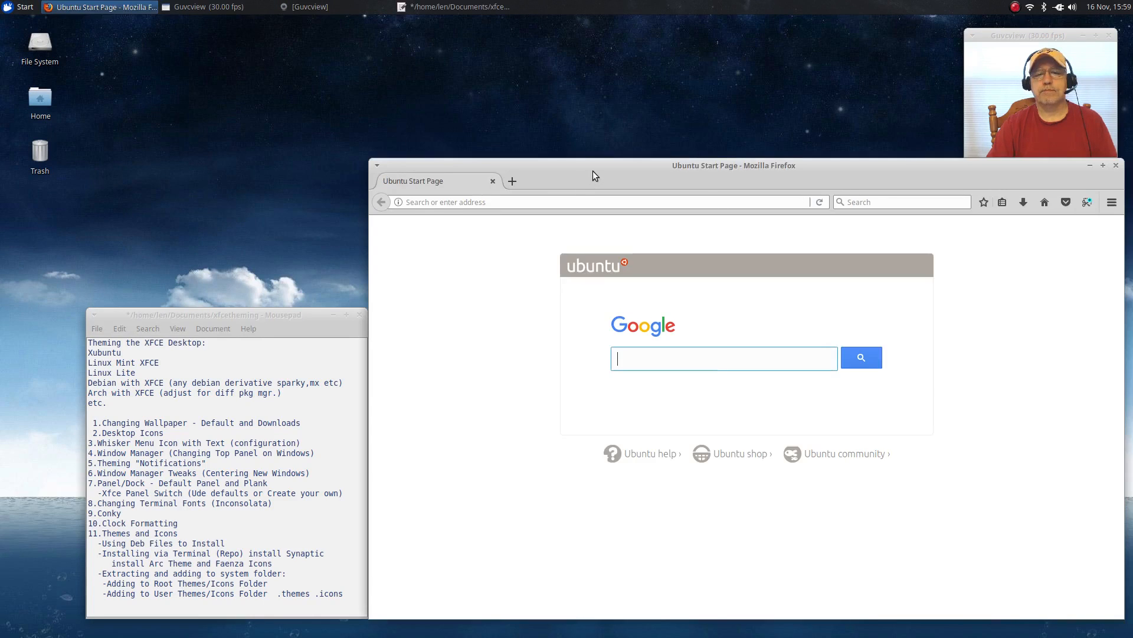
left_click_drag(593, 171, 378, 86)
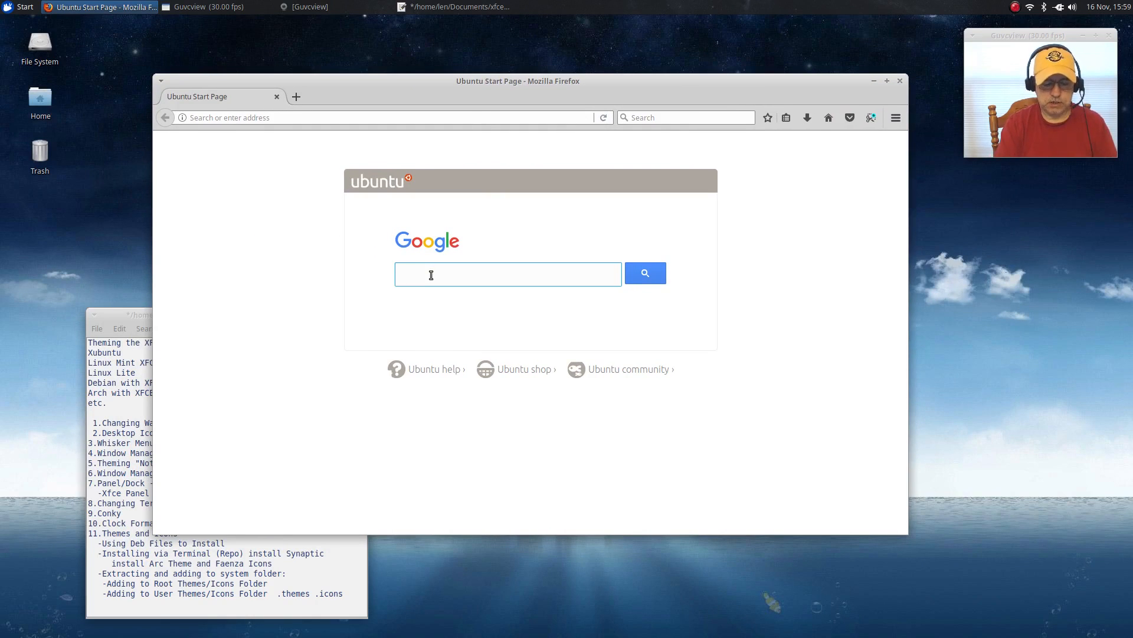
Search Google for "ubuntu icon transparent background".
type("ubuntu icon")
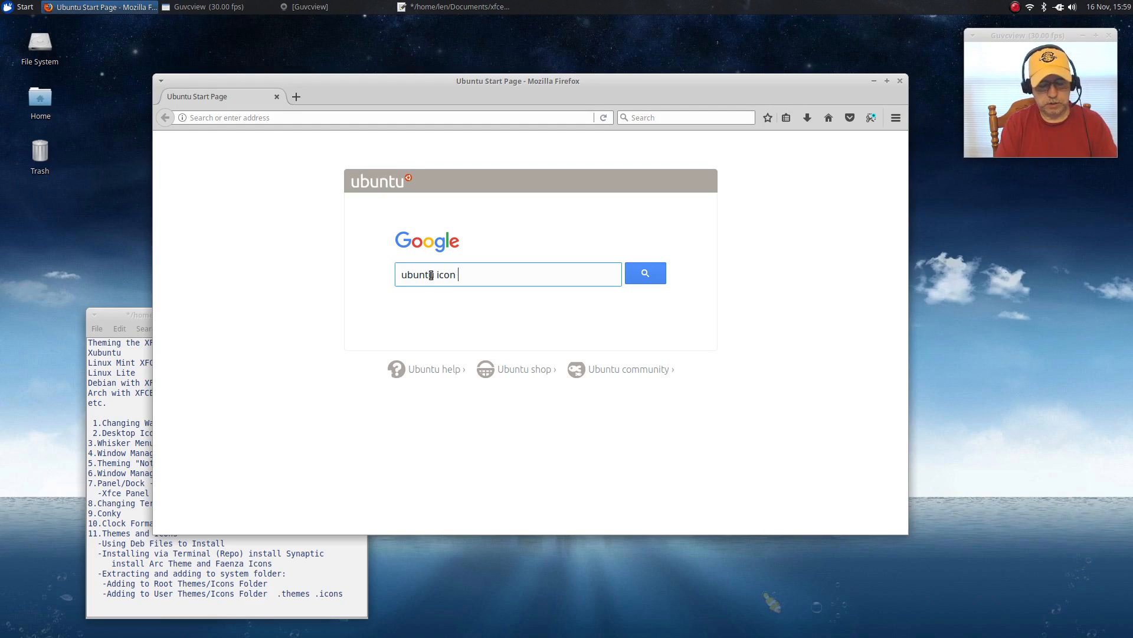
type(" transpar")
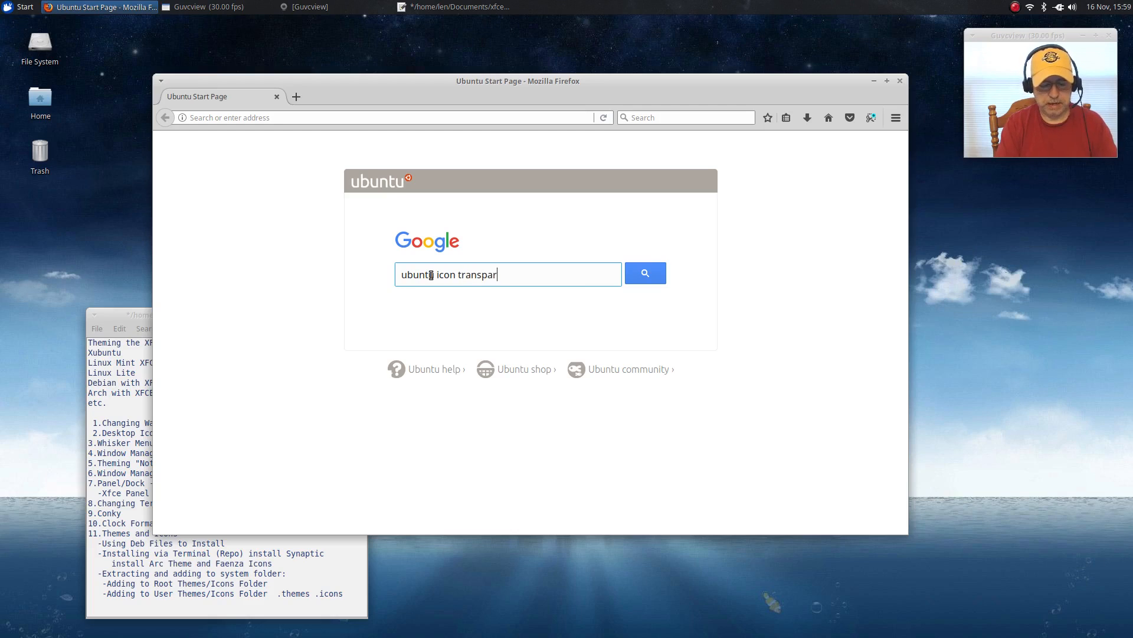
type("ent bac")
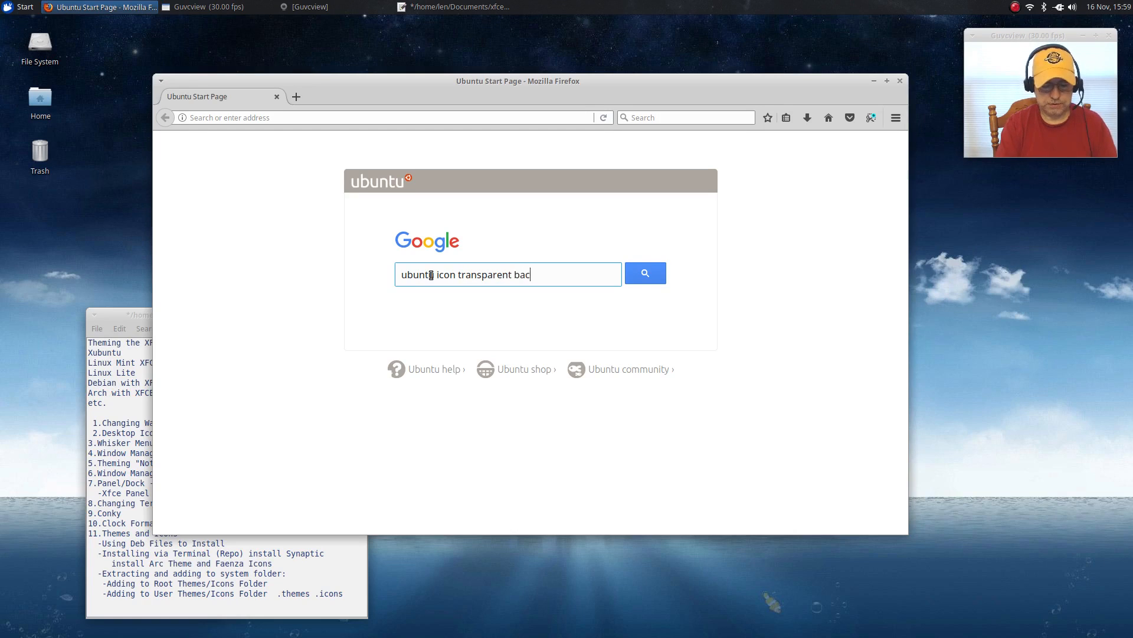
type("kground")
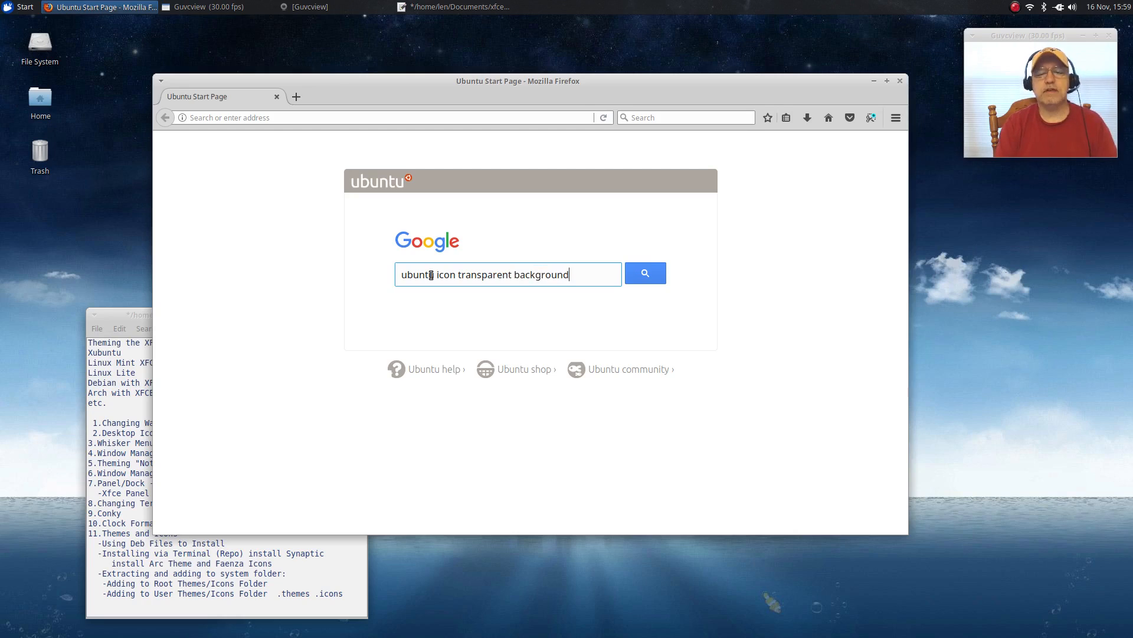
key("Return")
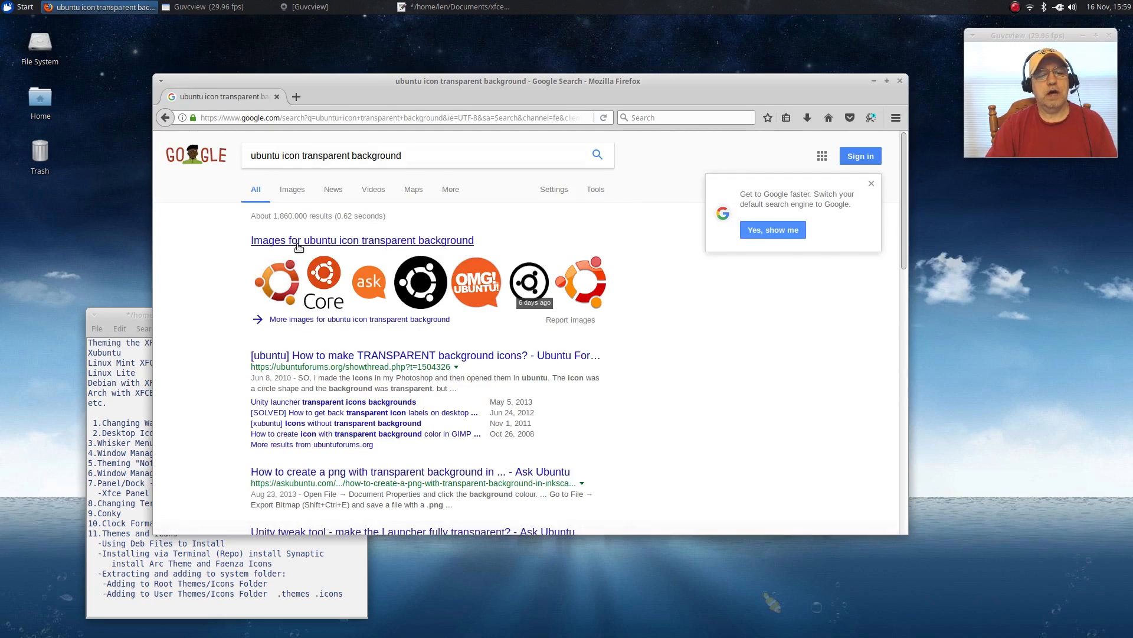
Browse the image results, dismissing the Google promotion, and open the MetroUI Folder OS Ubuntu Alt Icon at full size.
left_click(371, 244)
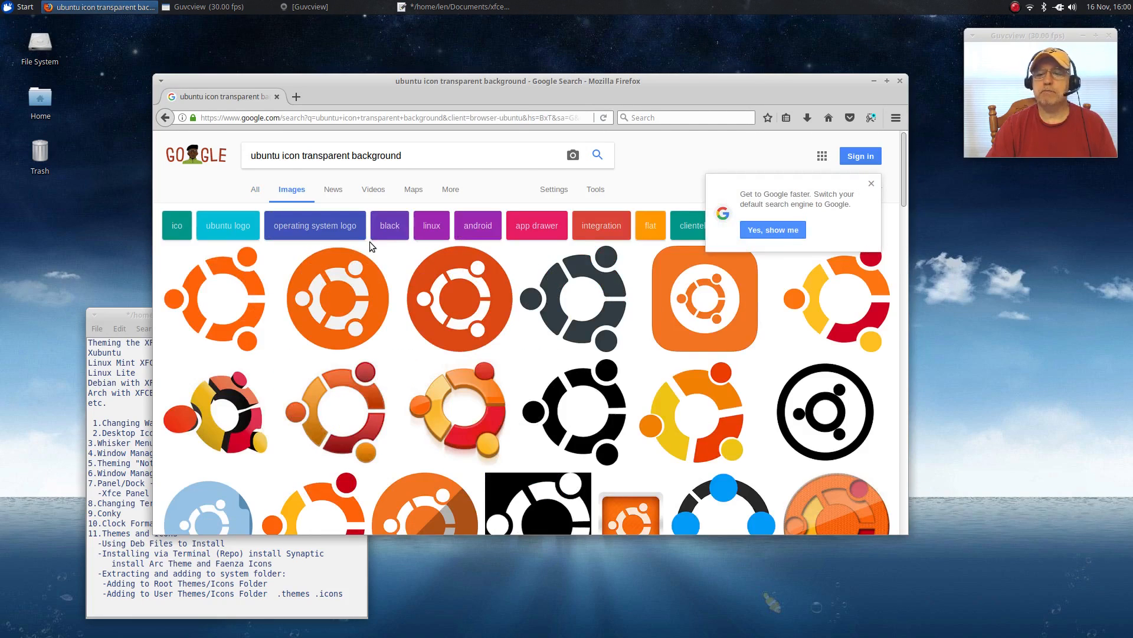
left_click(872, 184)
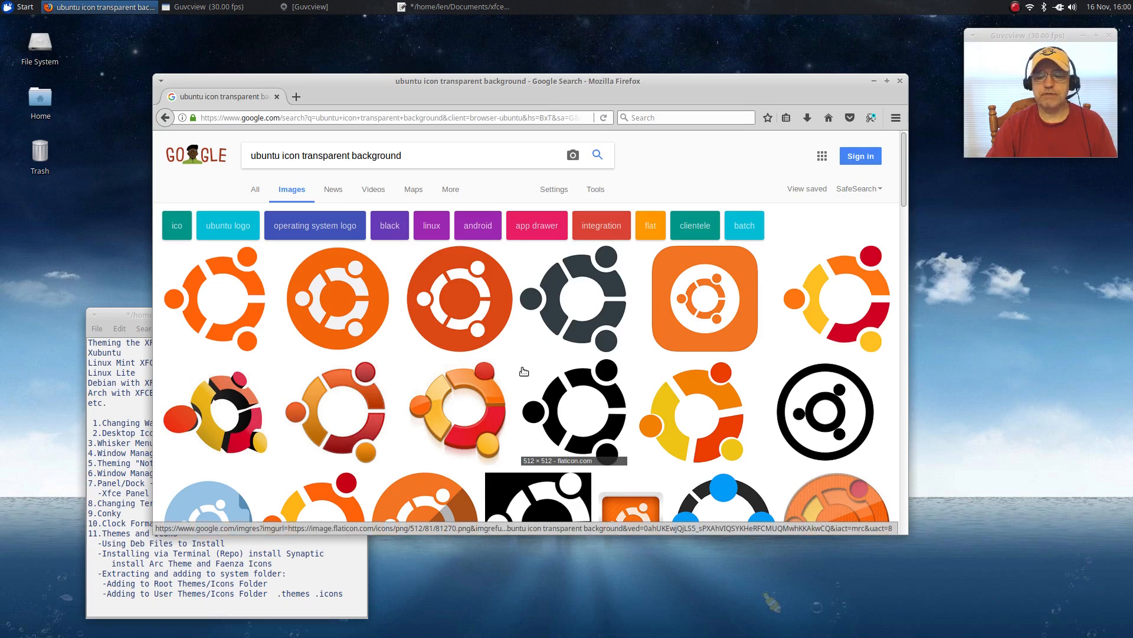
scroll(520, 366, "down", 3)
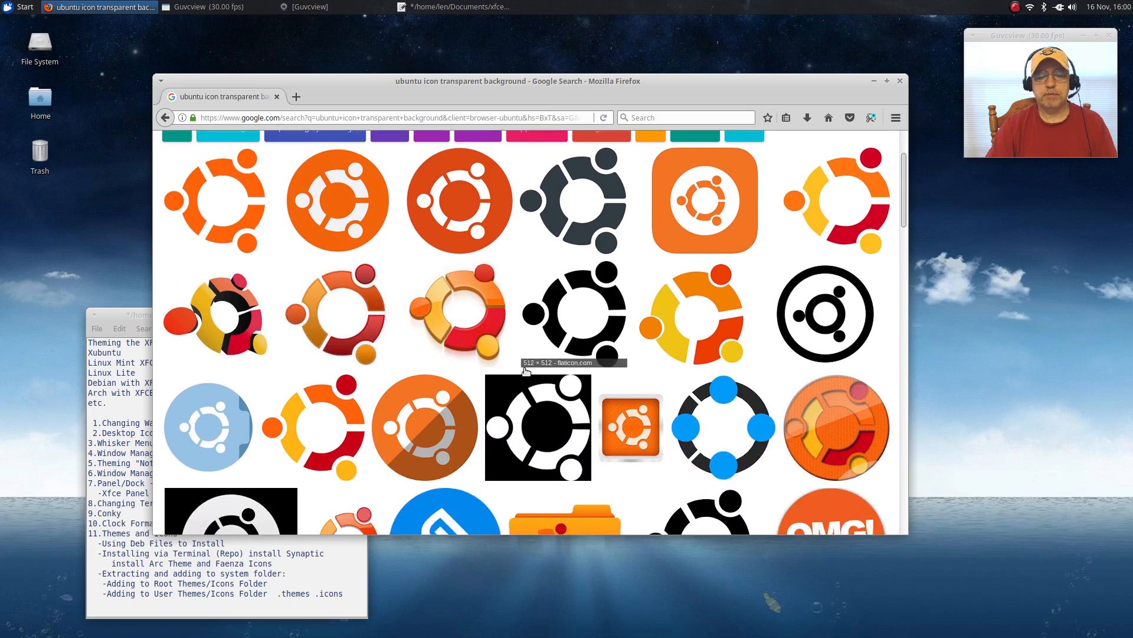
scroll(540, 367, "down", 2)
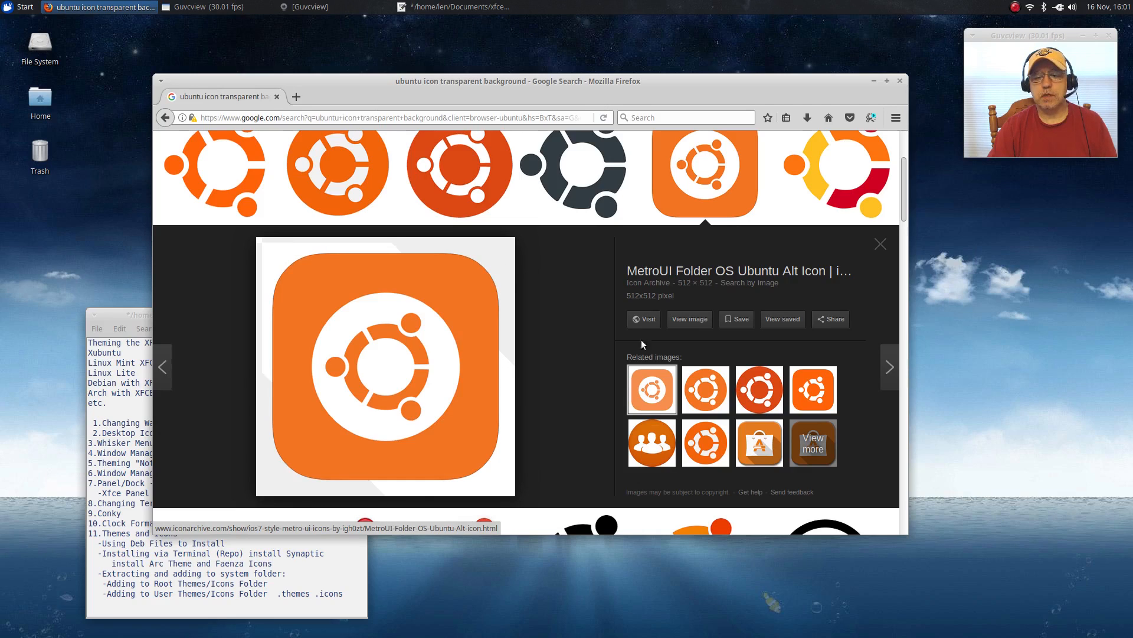
left_click(689, 319)
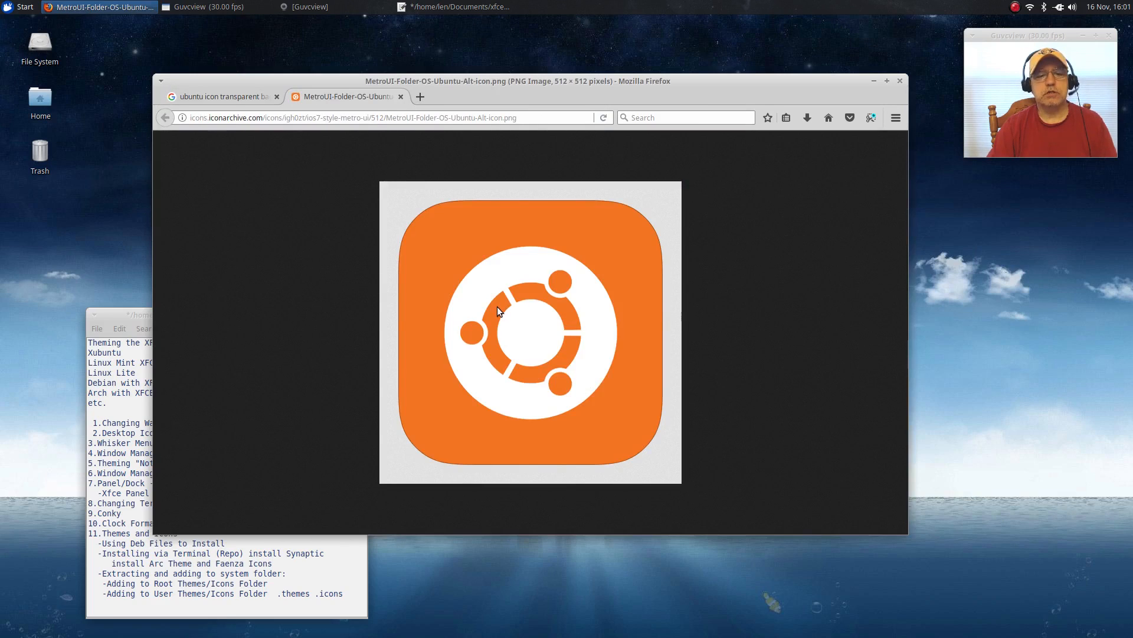
Save the icon image to the Pictures folder as MetroUI-Folder-OS-Ubuntu-Alt-icon.png and close Firefox with both tabs.
right_click(552, 355)
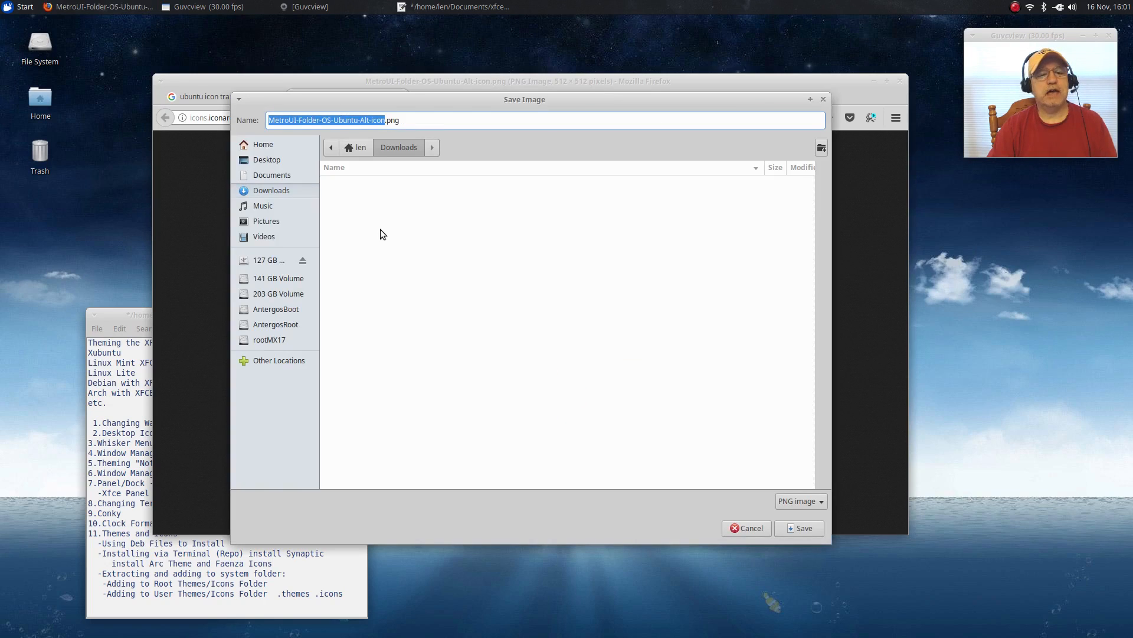
left_click(281, 218)
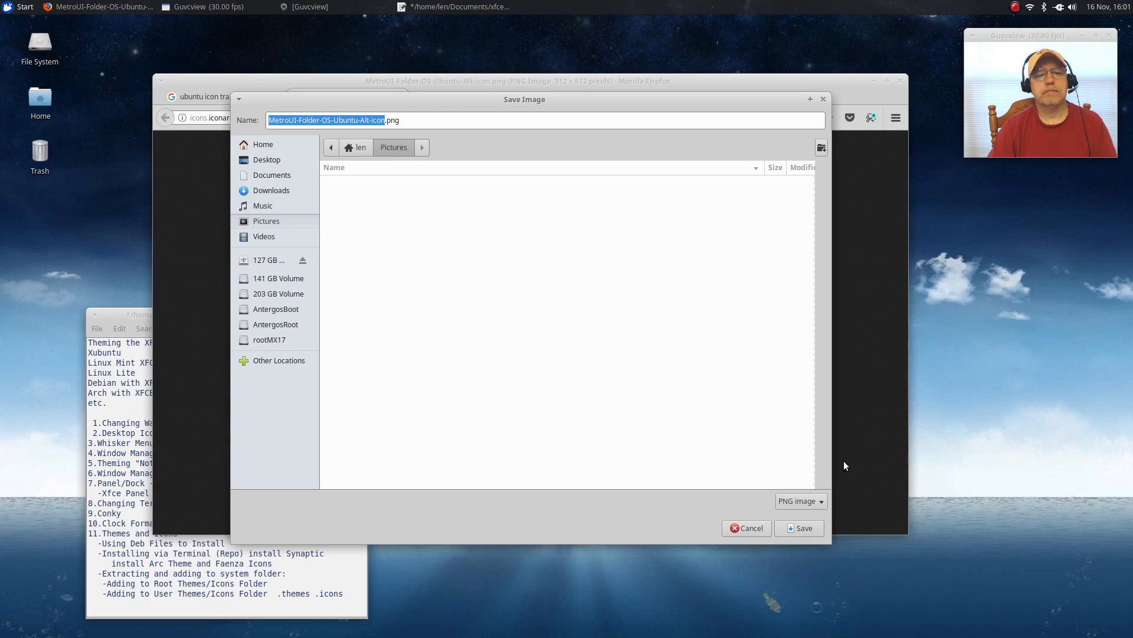
left_click(799, 528)
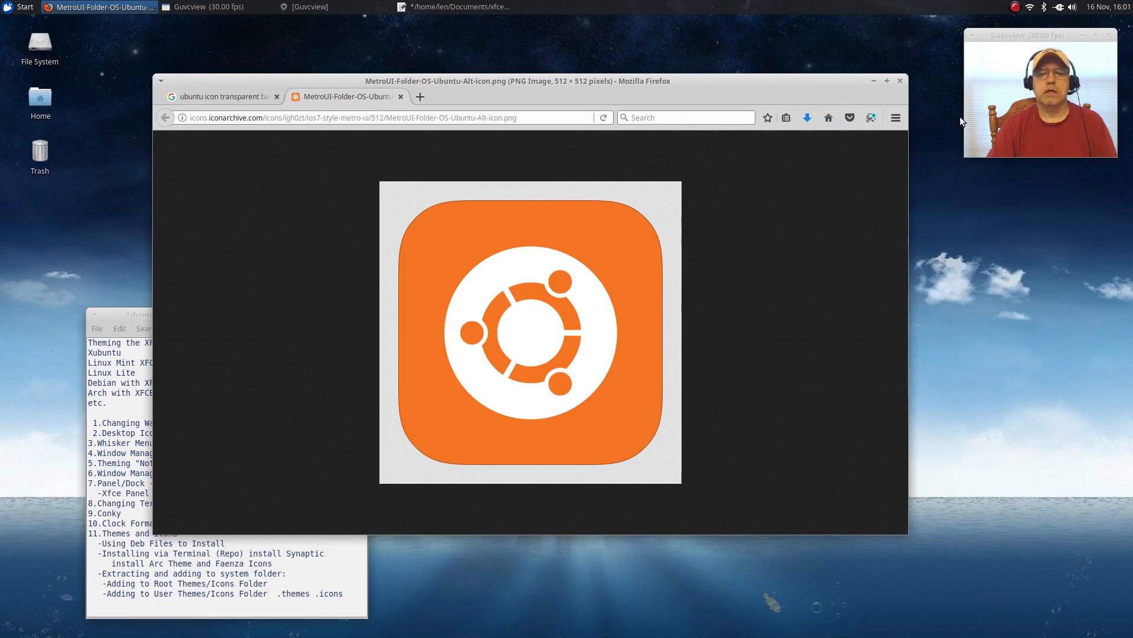
left_click(901, 82)
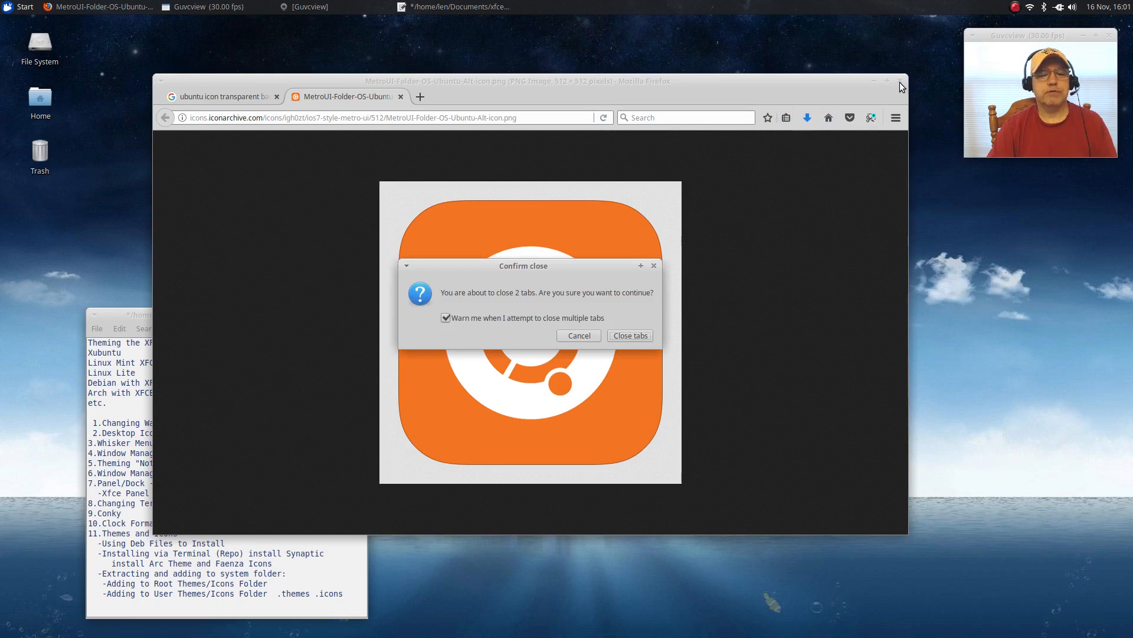
left_click(641, 339)
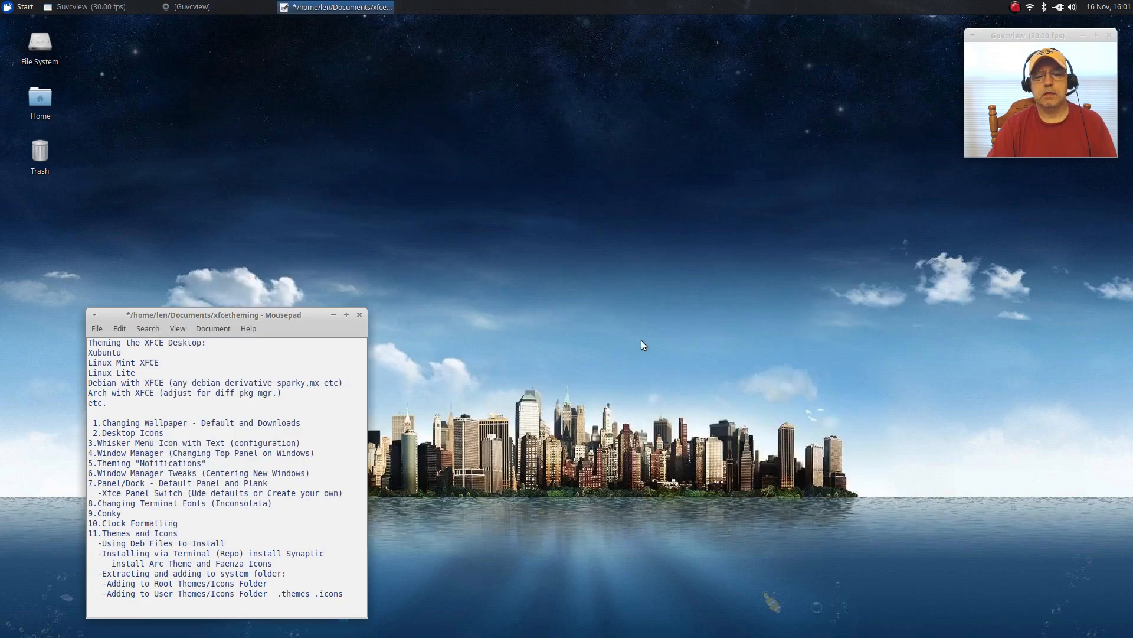
In the Whisker Menu properties, set the panel button icon to the image file MetroUI-Folder-OS-Ubuntu-Alt-icon.png from the Pictures folder.
right_click(16, 11)
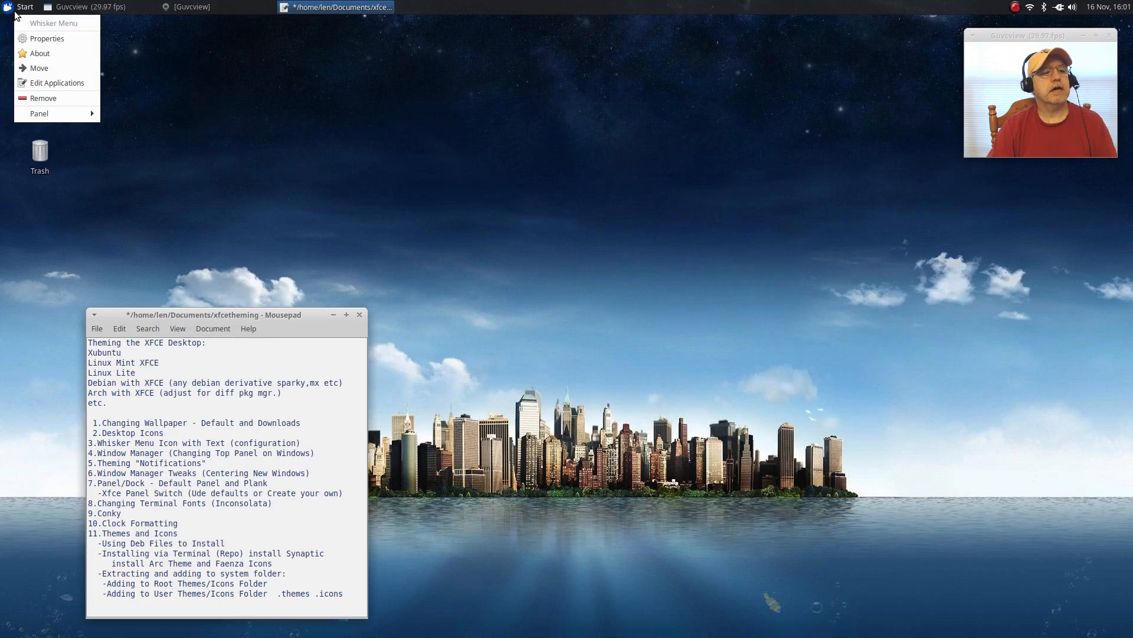
left_click(45, 39)
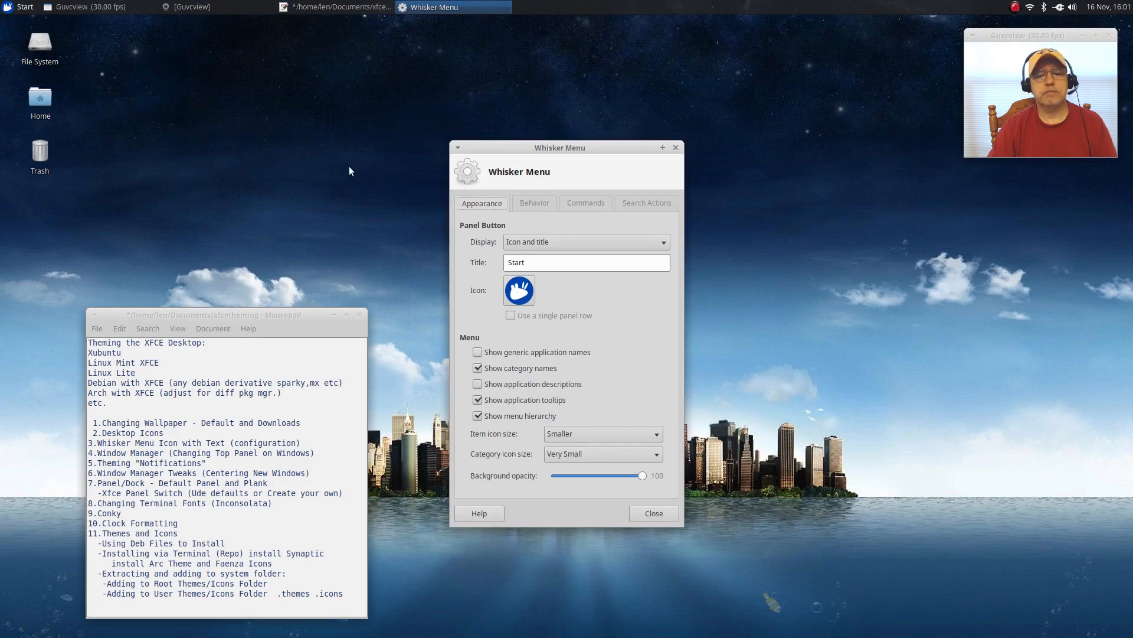
left_click(520, 291)
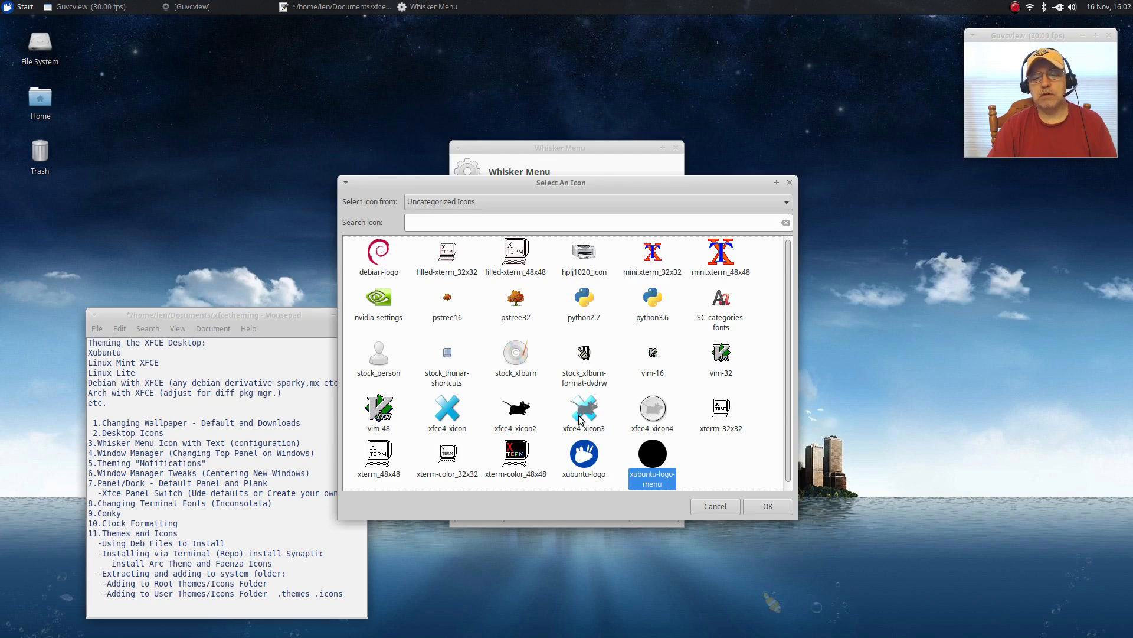
left_click(569, 203)
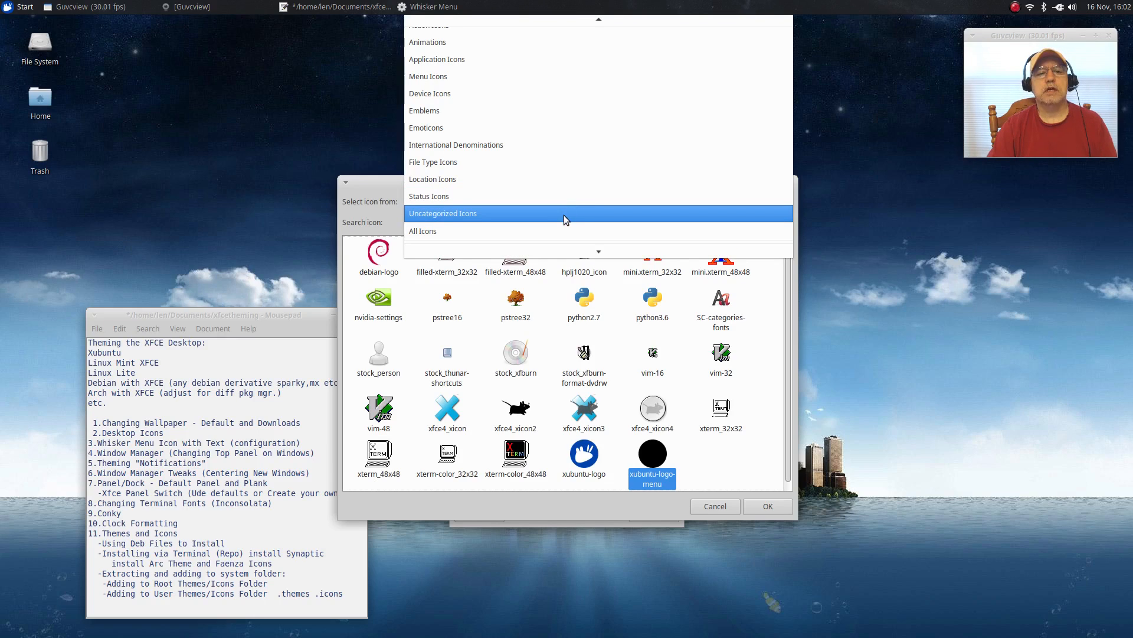
scroll(565, 215, "up", 1)
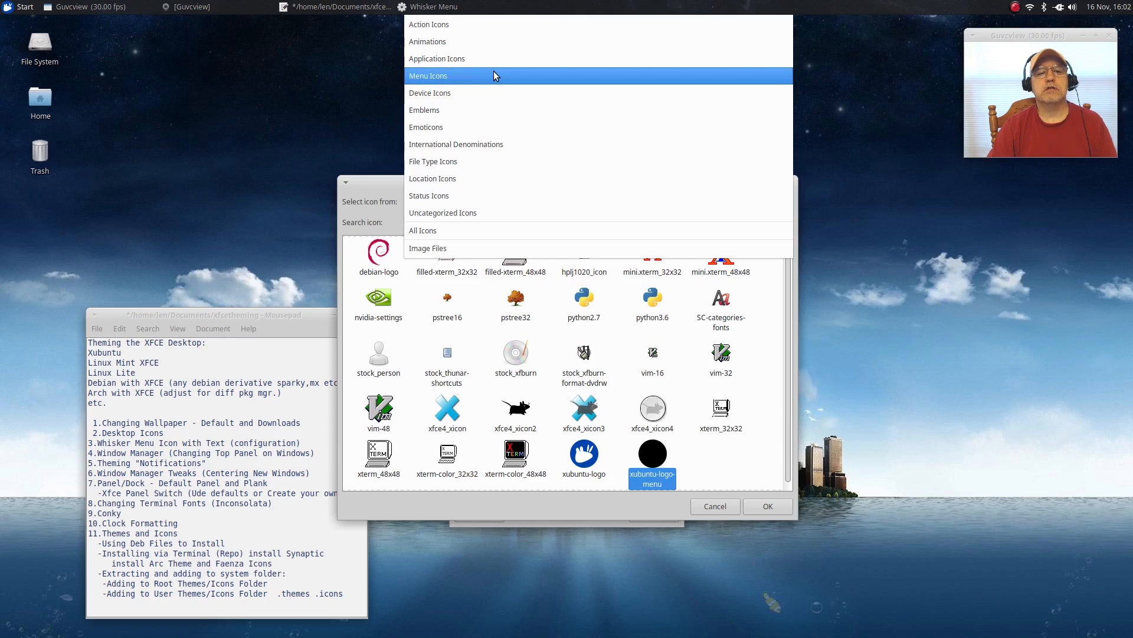
left_click(445, 250)
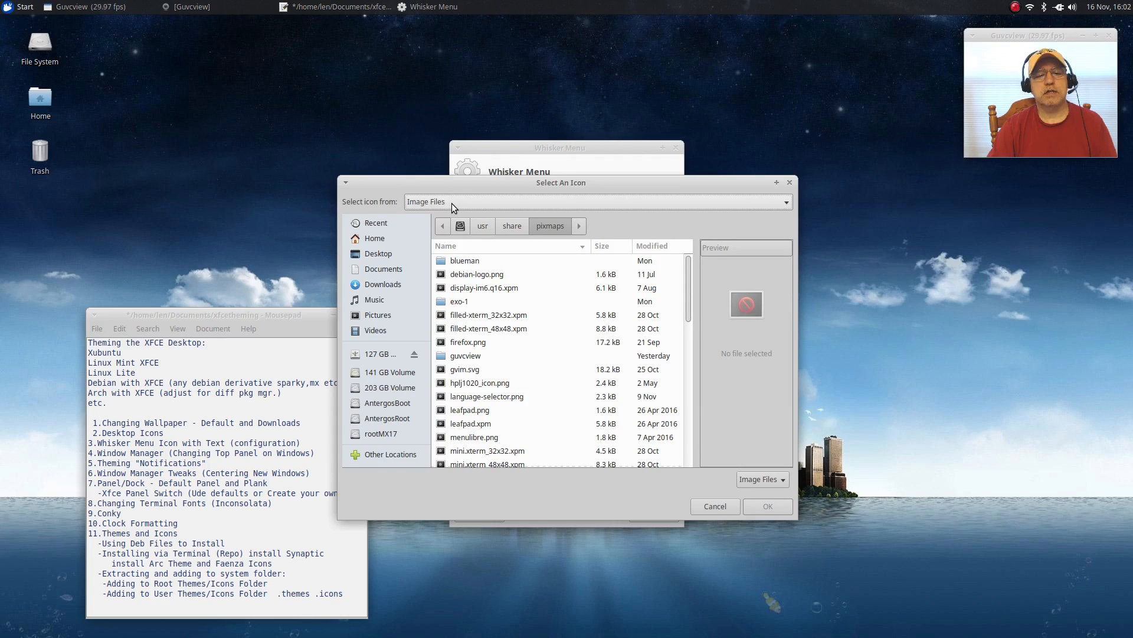
left_click(377, 316)
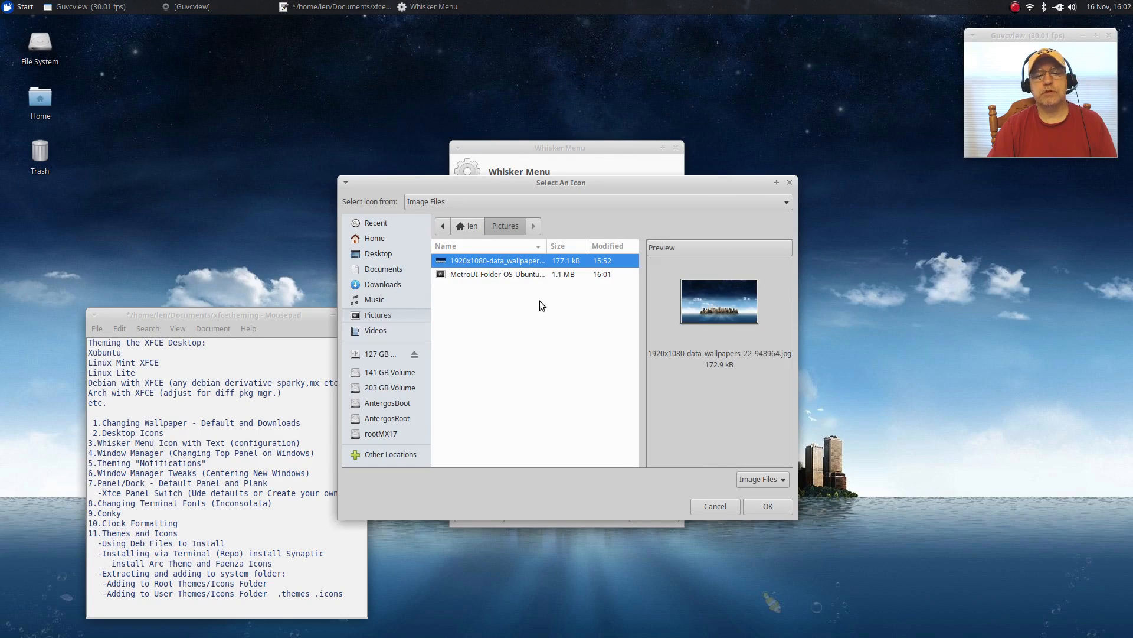
left_click(536, 275)
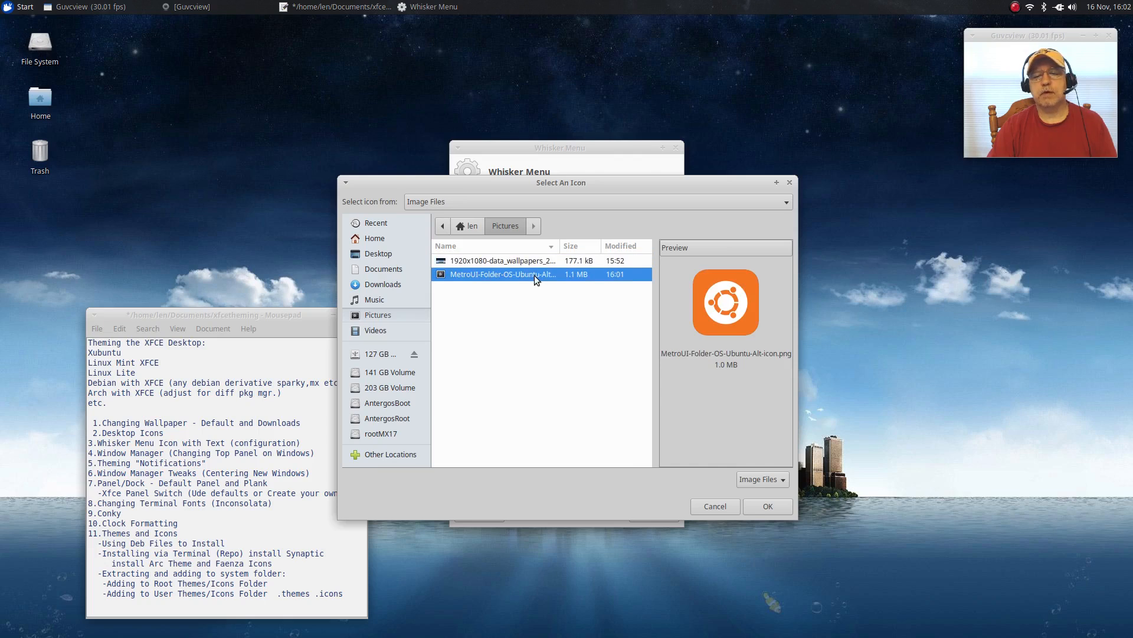
left_click(759, 507)
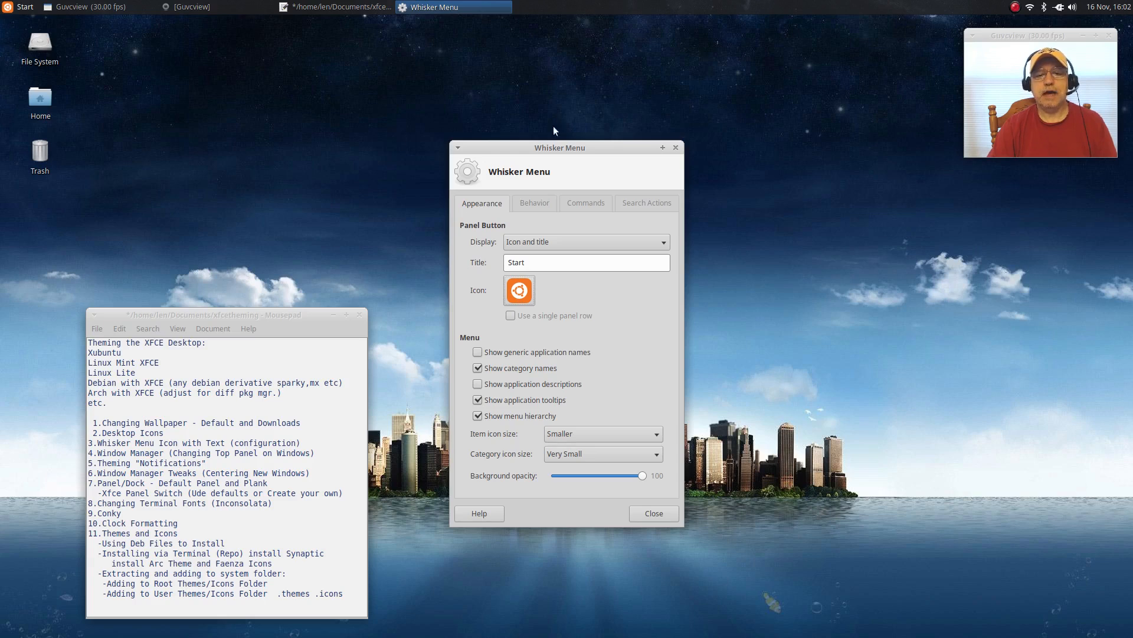
In the Whisker Menu behavior settings, enable switching categories by hovering, positioning categories next to the panel button, and displaying recently used by default.
left_click_drag(558, 142, 569, 93)
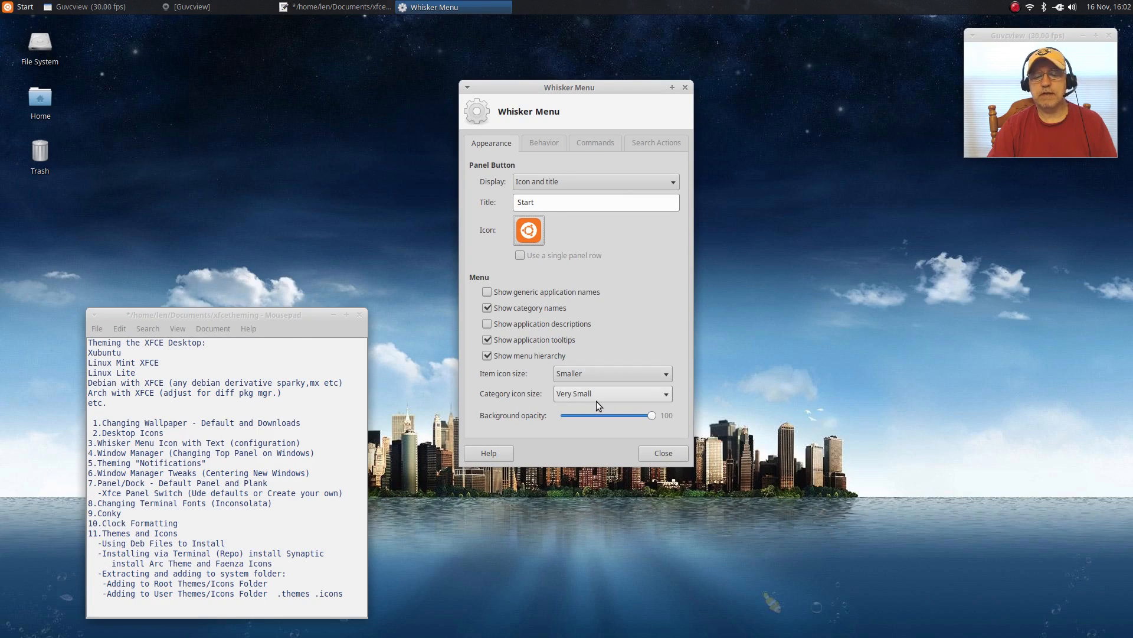
left_click(547, 143)
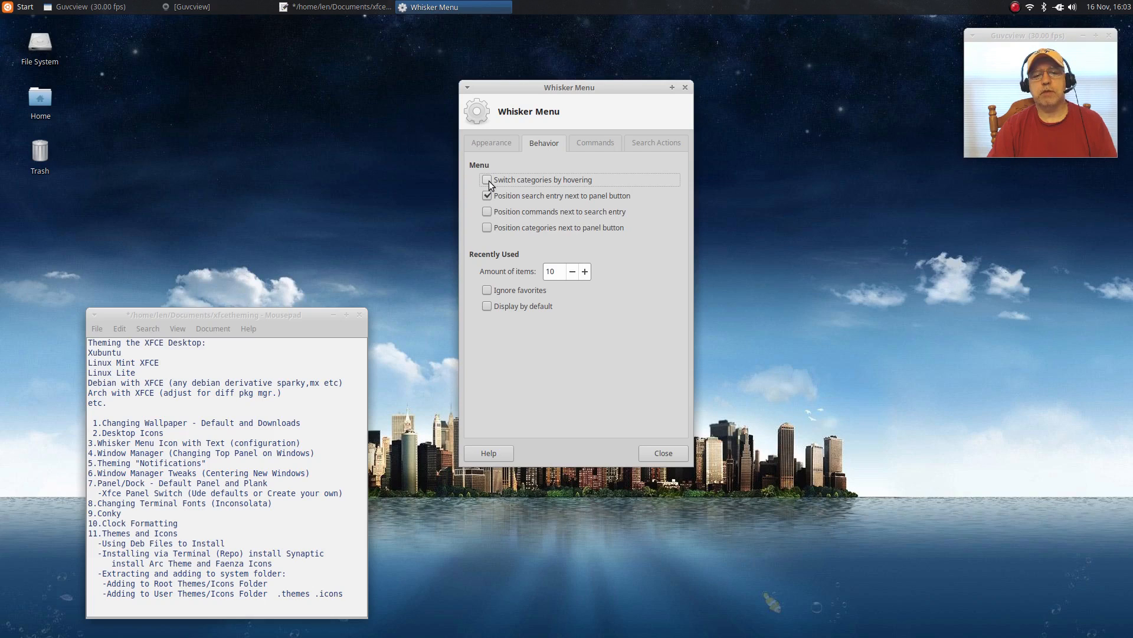
left_click(487, 228)
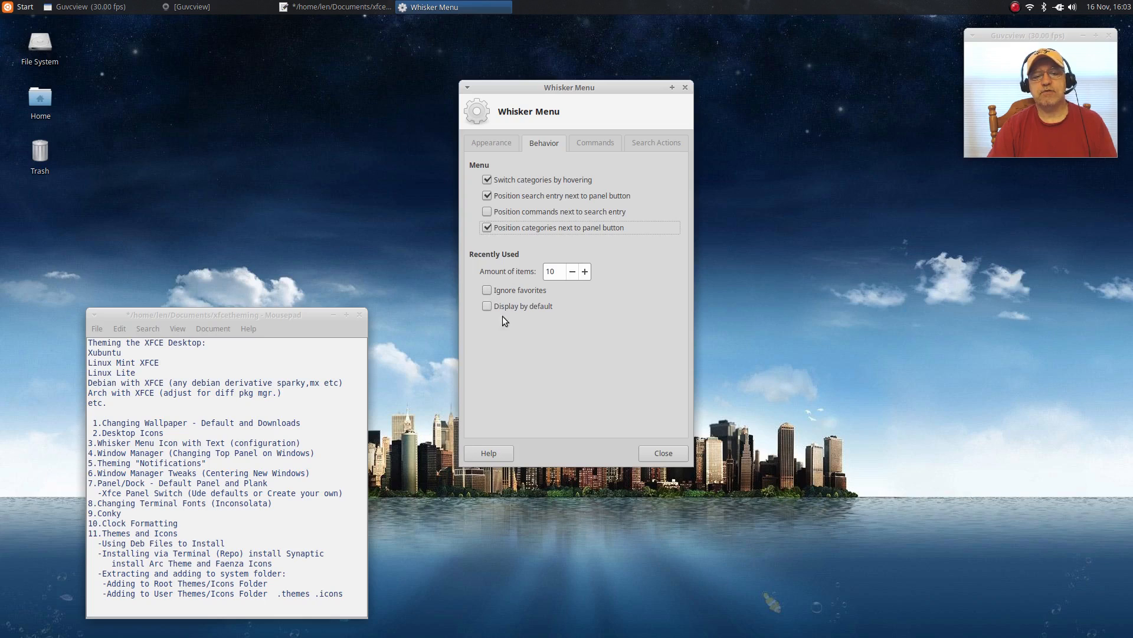
left_click(487, 306)
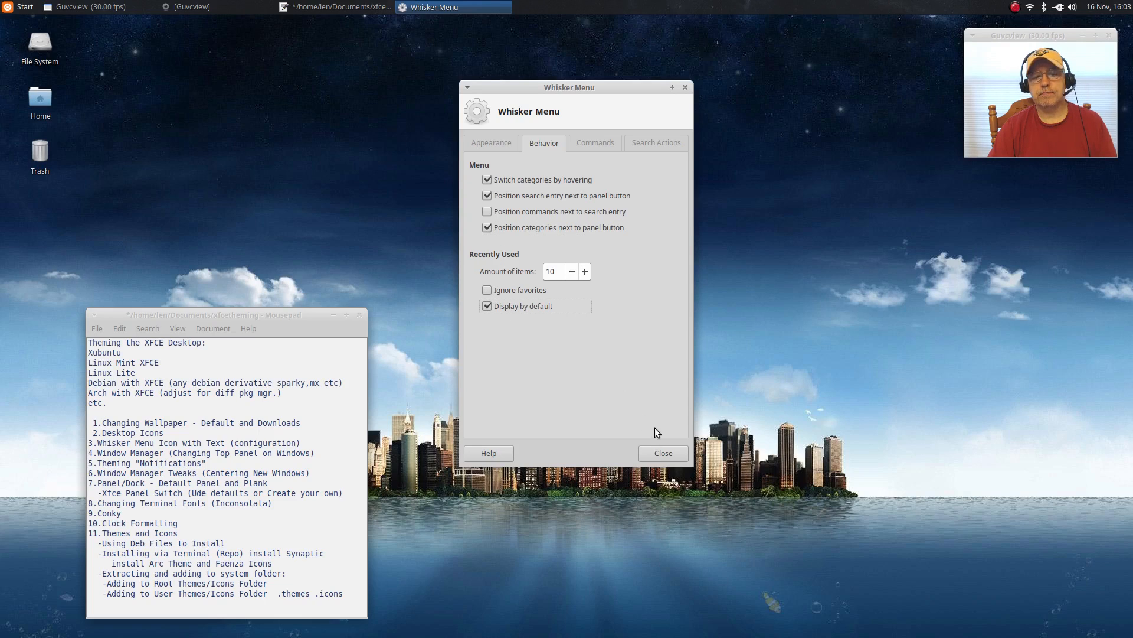
left_click(673, 455)
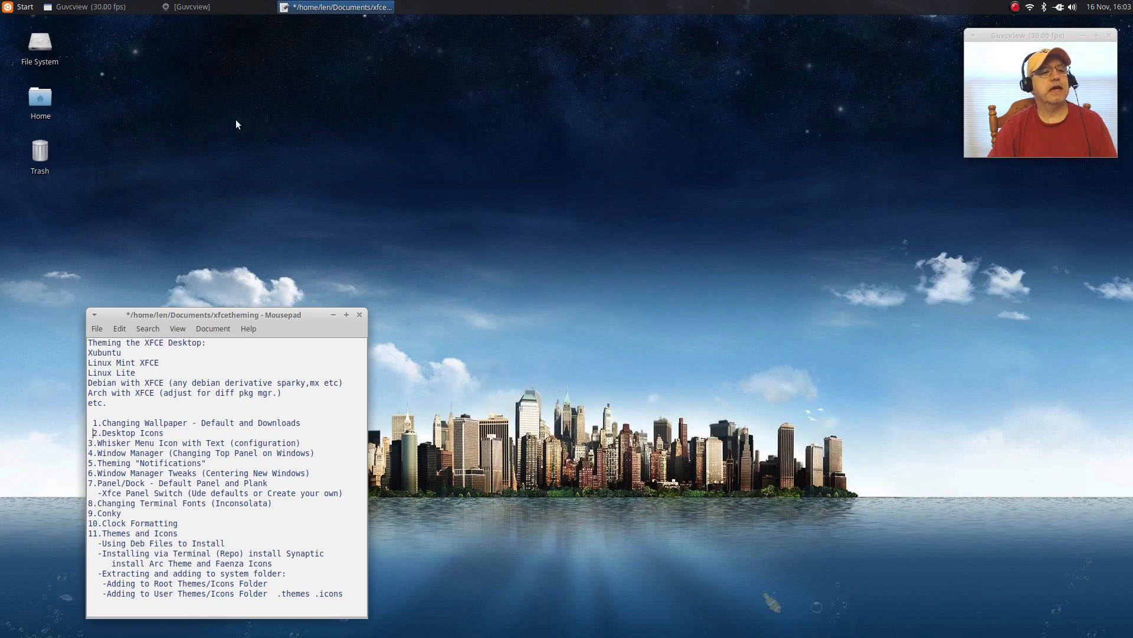
Check the Whisker Menu's category switching and layout across several categories, including Multimedia, Office and Games.
left_click(14, 10)
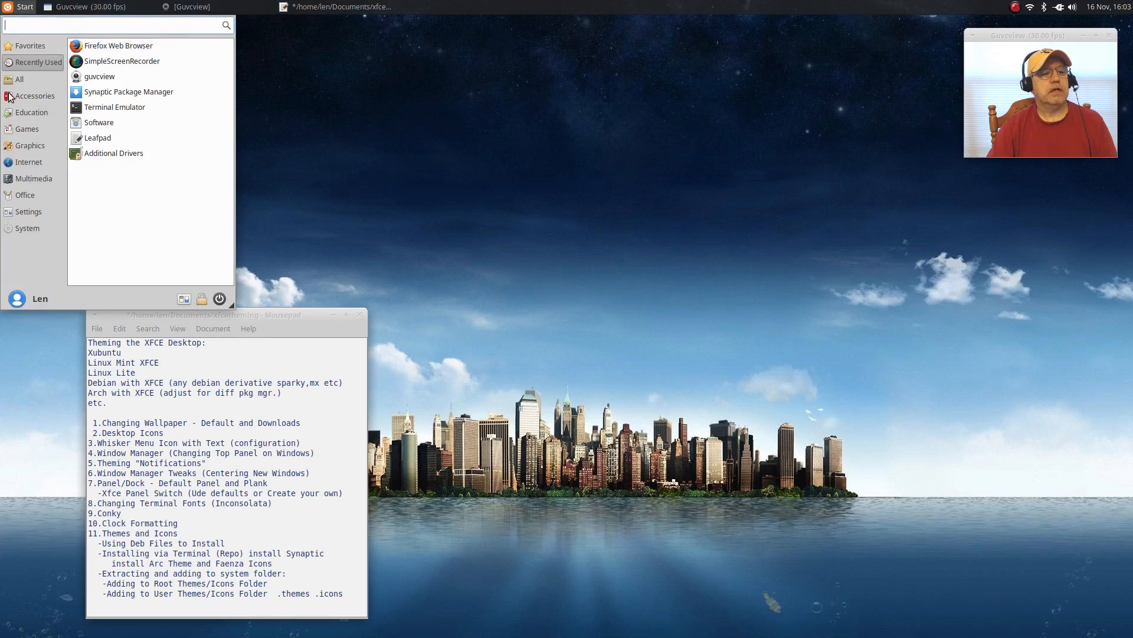
left_click(33, 178)
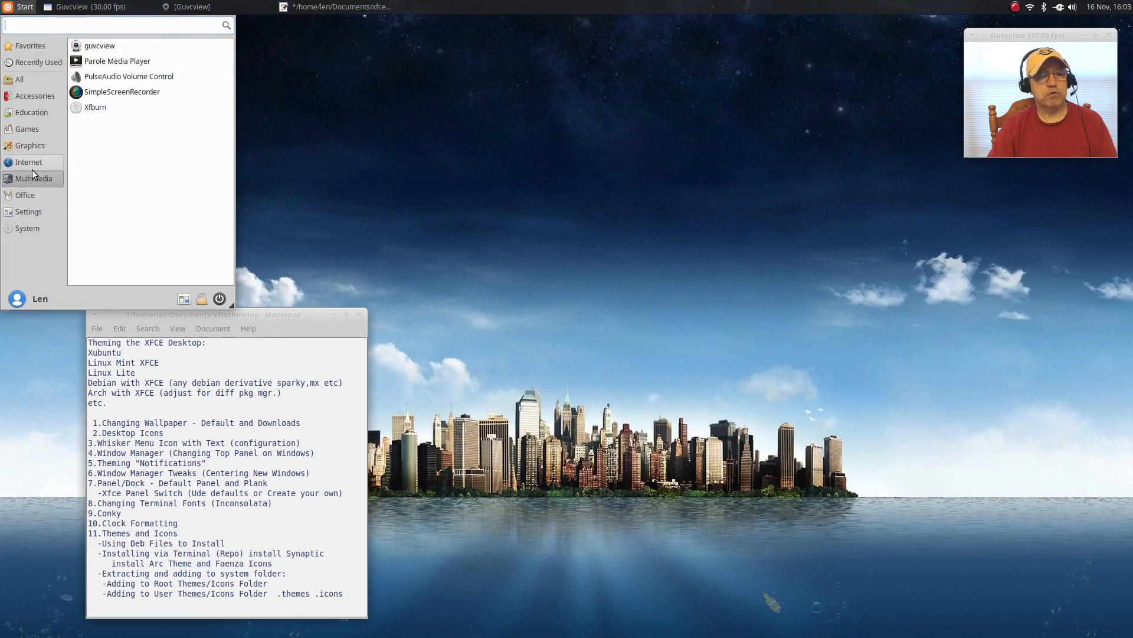
left_click(29, 199)
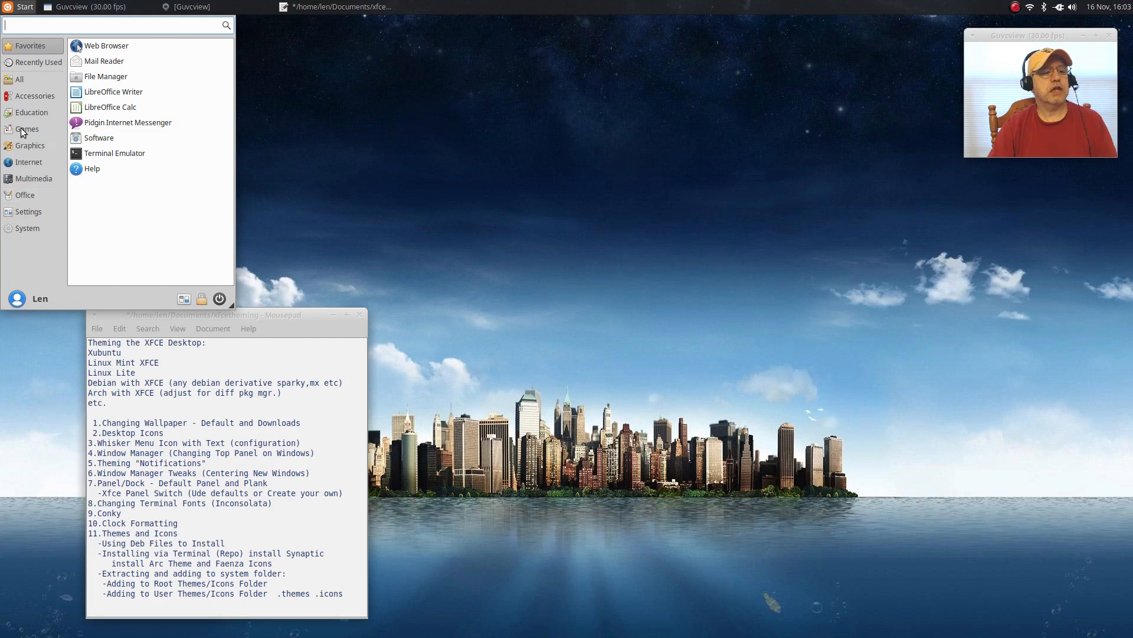
left_click(46, 62)
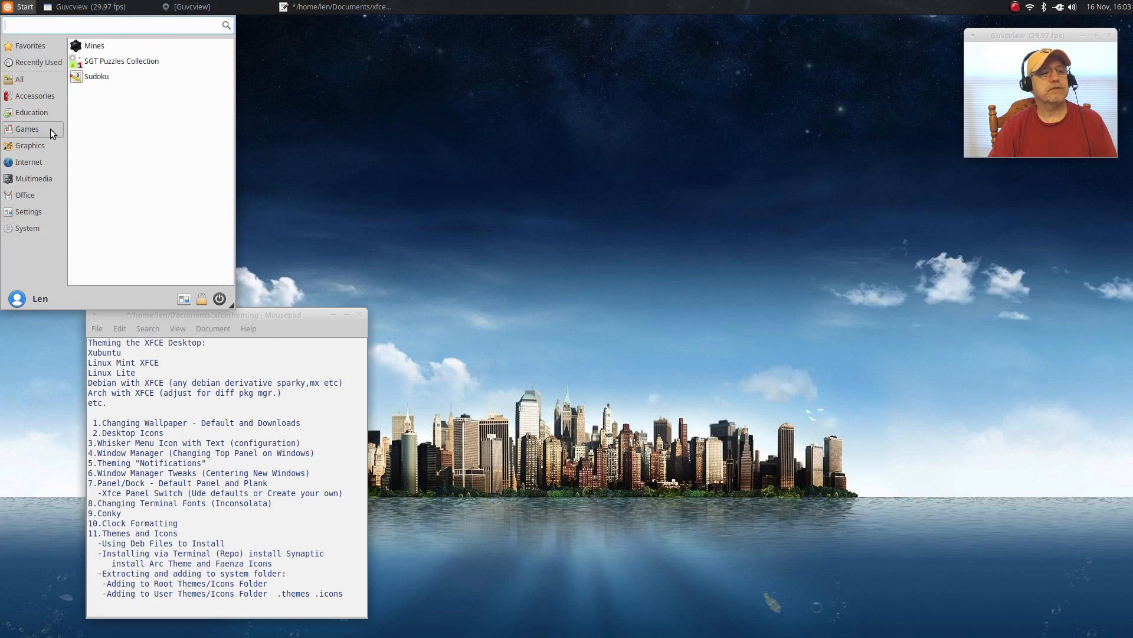
left_click(401, 68)
In the Whisker Menu properties, set both the item icon size and the category icon size to Small.
right_click(24, 11)
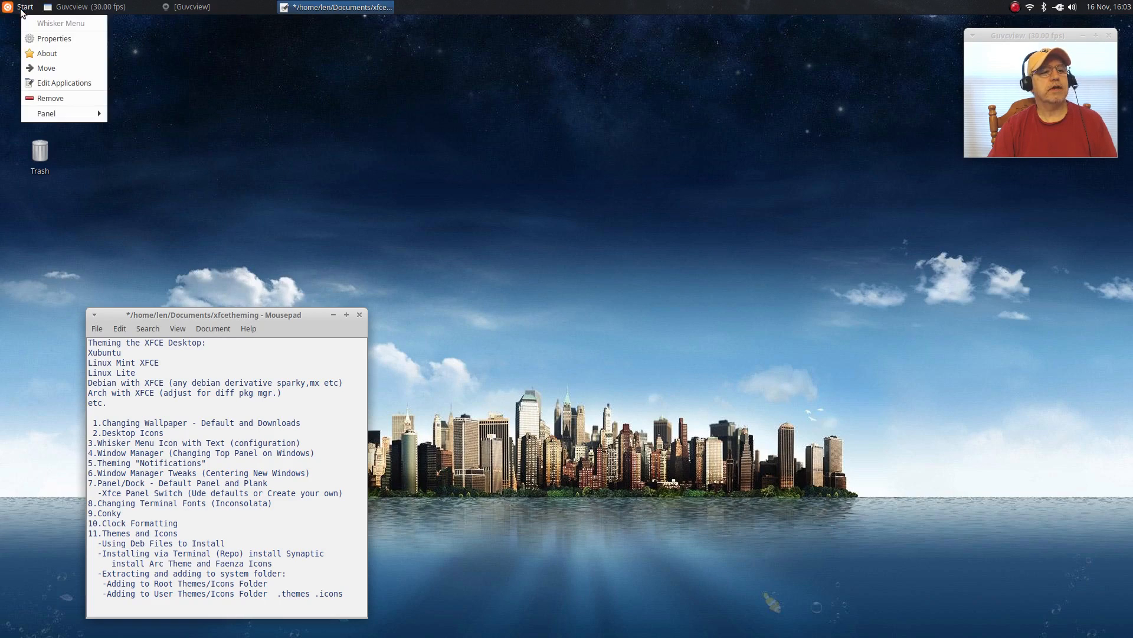
left_click(42, 40)
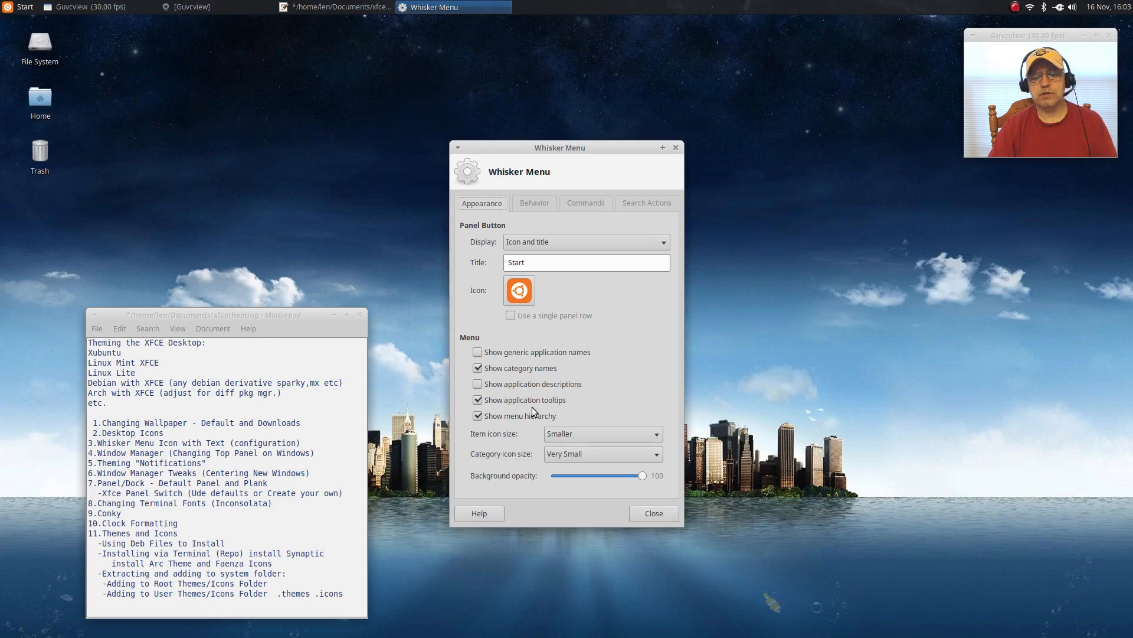
left_click(614, 432)
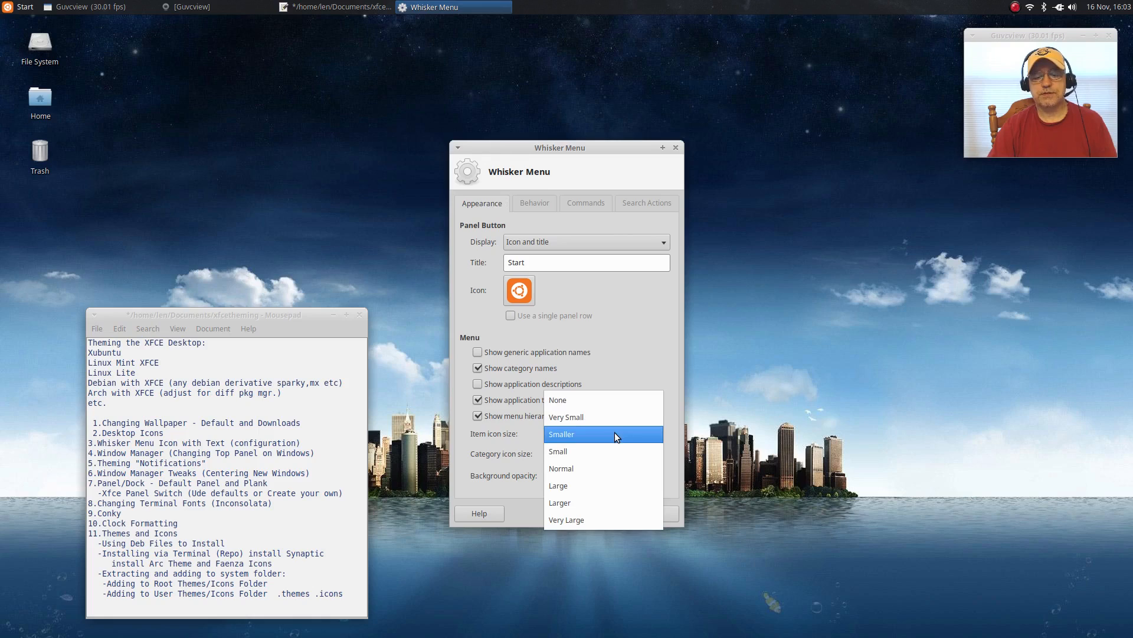
left_click(608, 451)
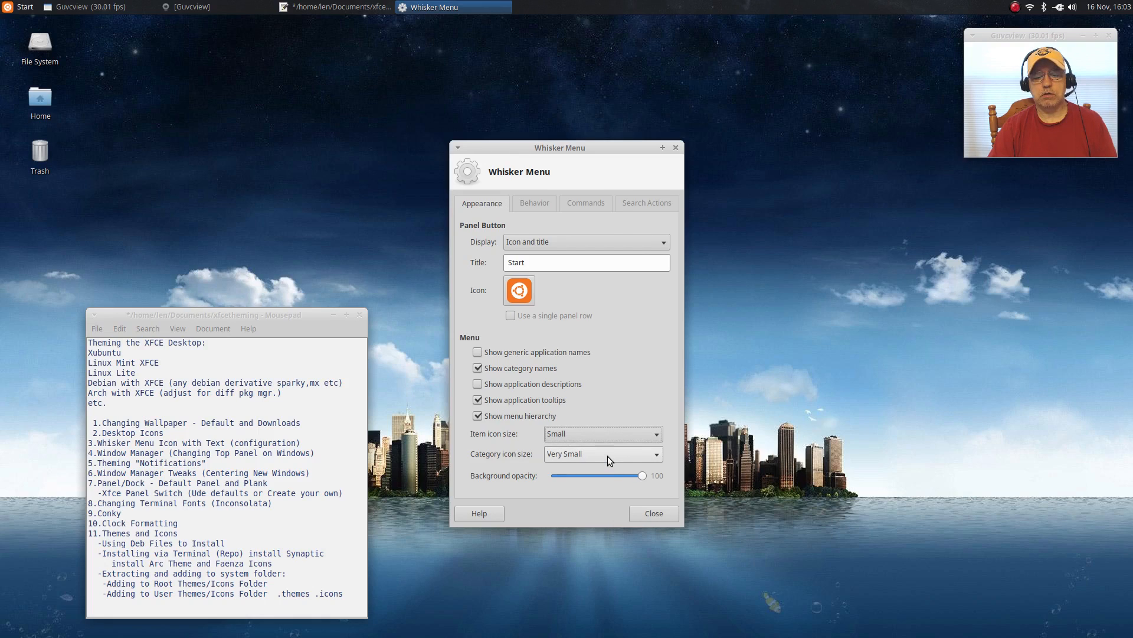
left_click(605, 453)
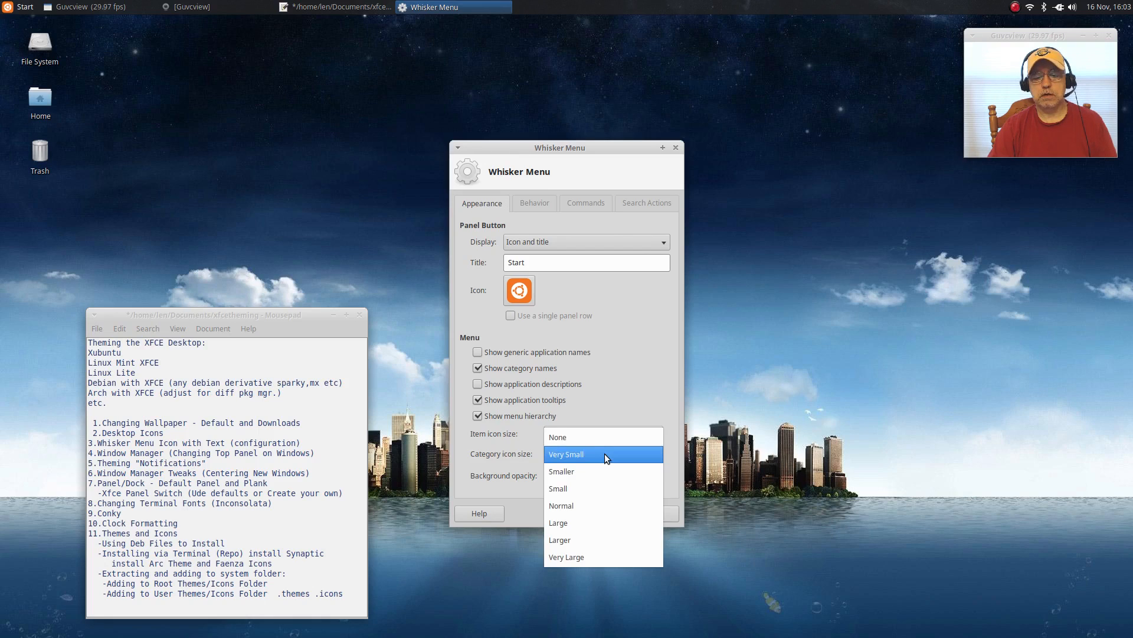
left_click(590, 485)
left_click(658, 515)
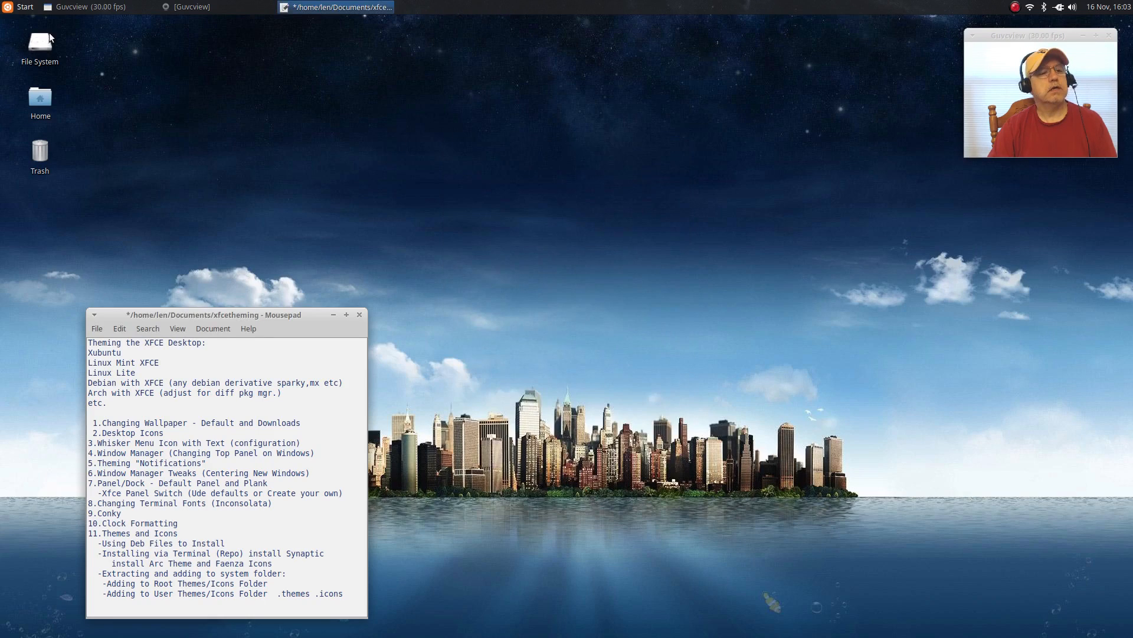
Resize the open Whisker Menu to be narrower and slightly taller.
left_click(22, 6)
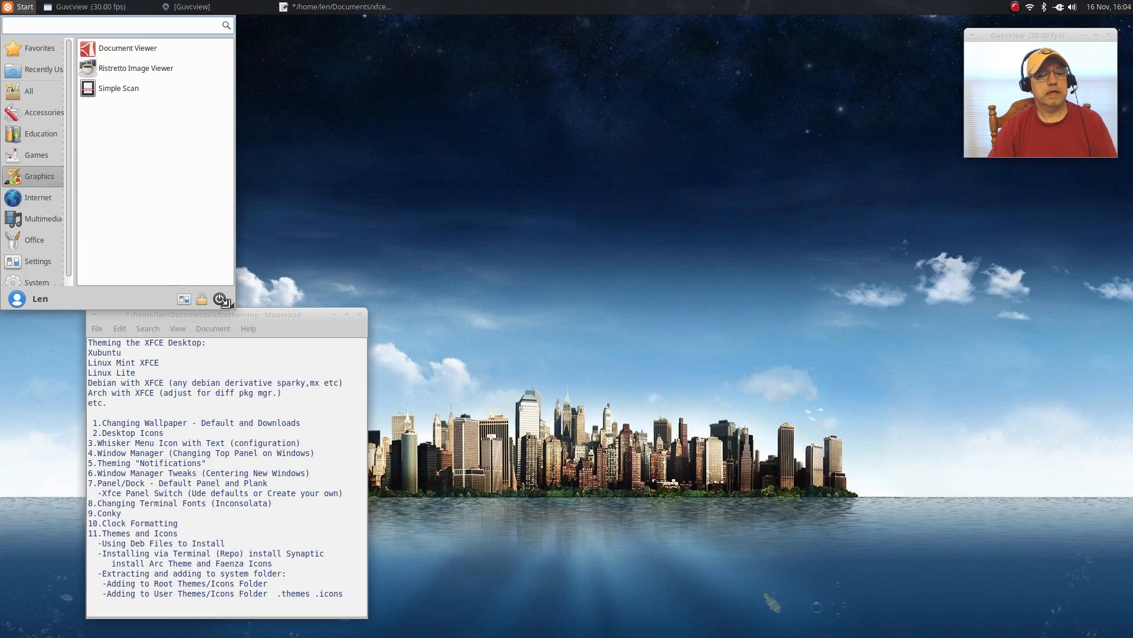
left_click_drag(231, 305, 198, 317)
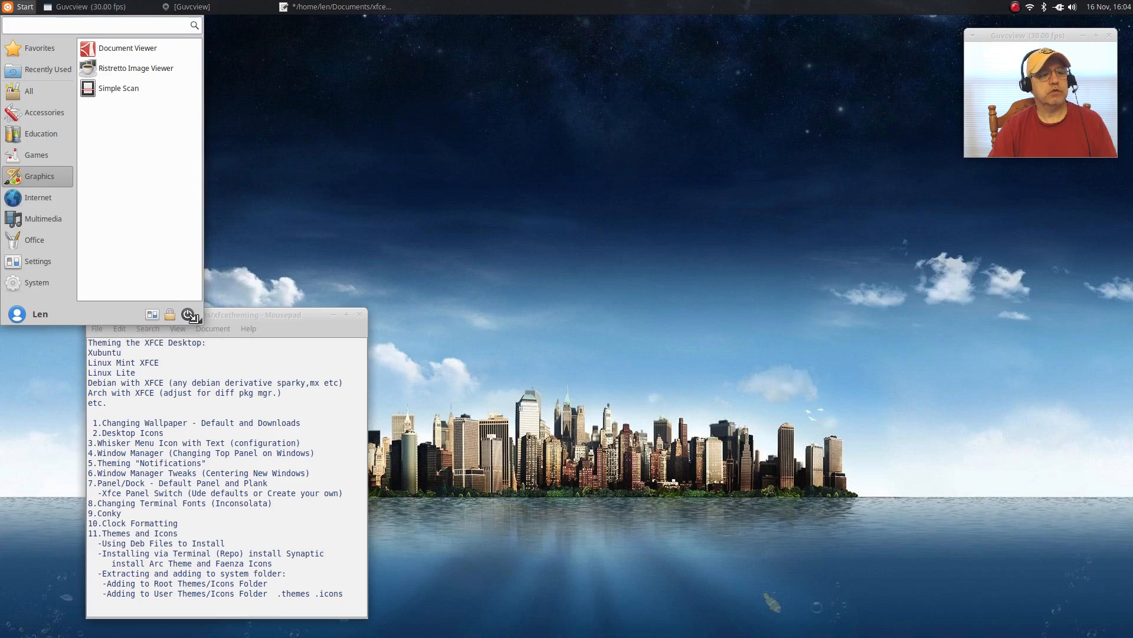
Examine the full list of Accessories applications in the resized Whisker Menu.
left_click(42, 112)
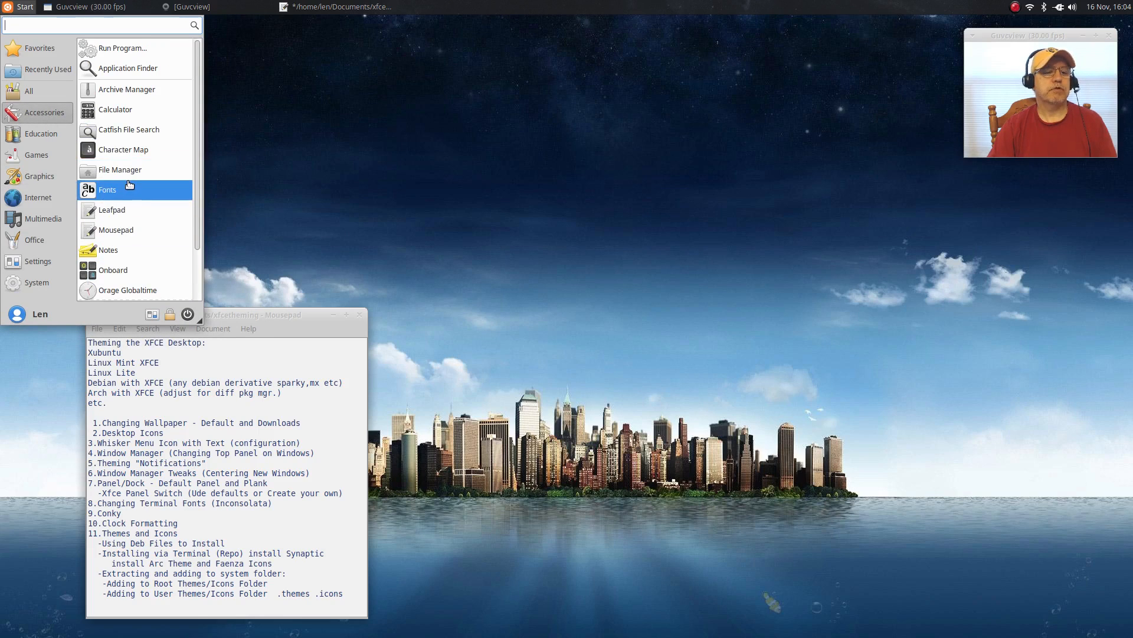
scroll(129, 173, "down", 3)
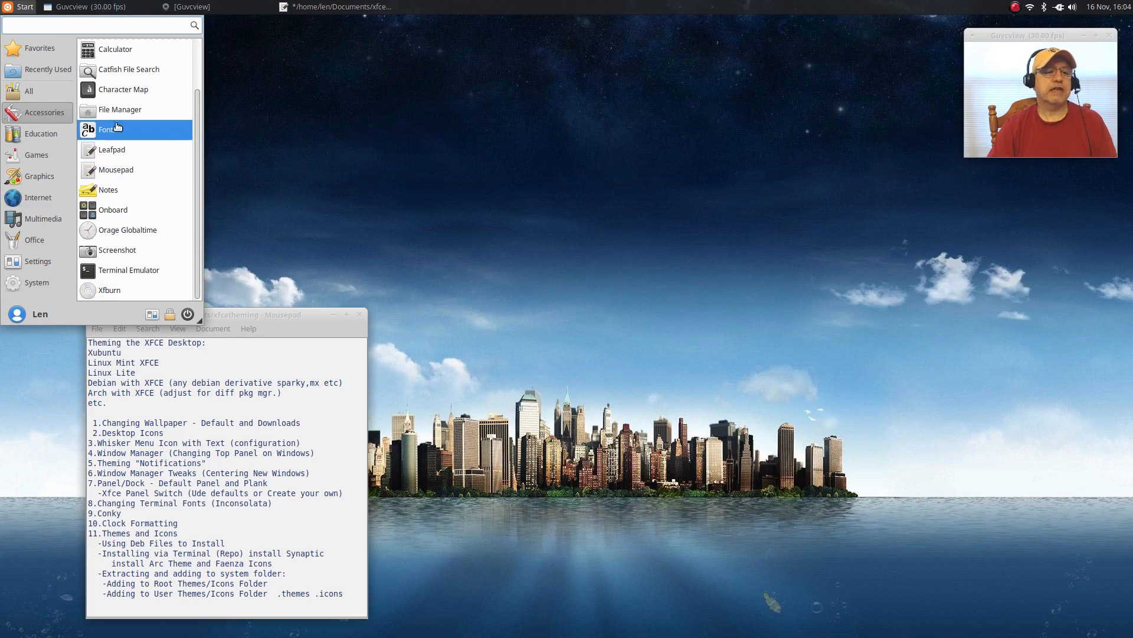
scroll(122, 113, "up", 2)
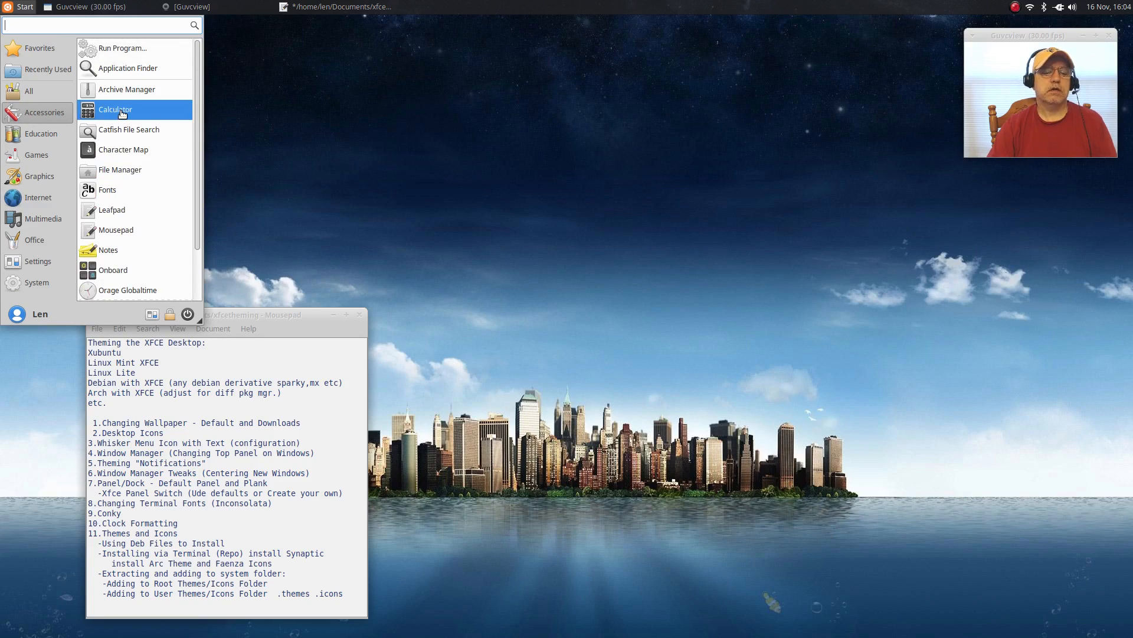
scroll(122, 113, "down", 2)
scroll(122, 113, "up", 2)
scroll(122, 114, "down", 2)
scroll(123, 113, "up", 2)
scroll(122, 114, "down", 2)
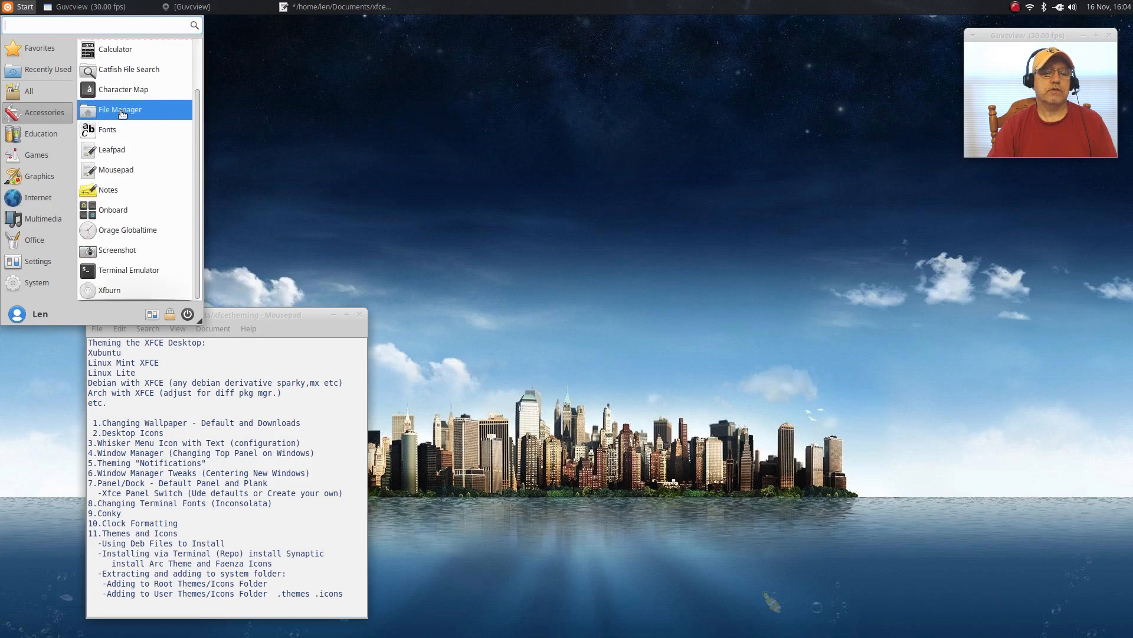
scroll(122, 113, "up", 2)
scroll(123, 113, "down", 2)
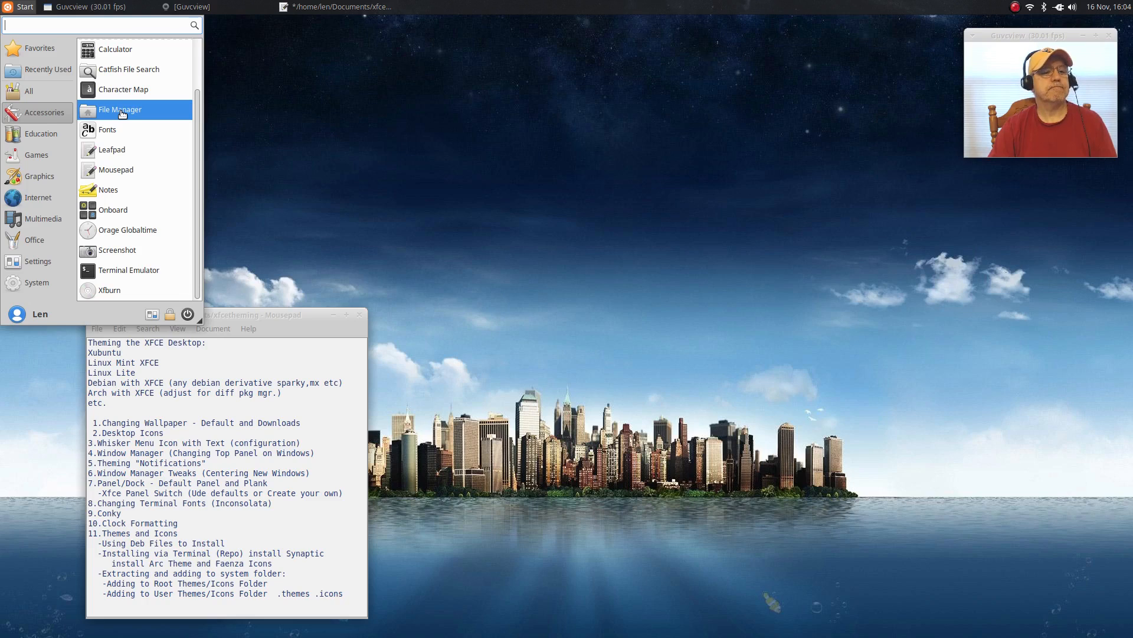
Look through the other Whisker Menu categories, such as Recently Used, Favorites, System, Internet and Graphics, and close the menu.
left_click(40, 176)
left_click(37, 70)
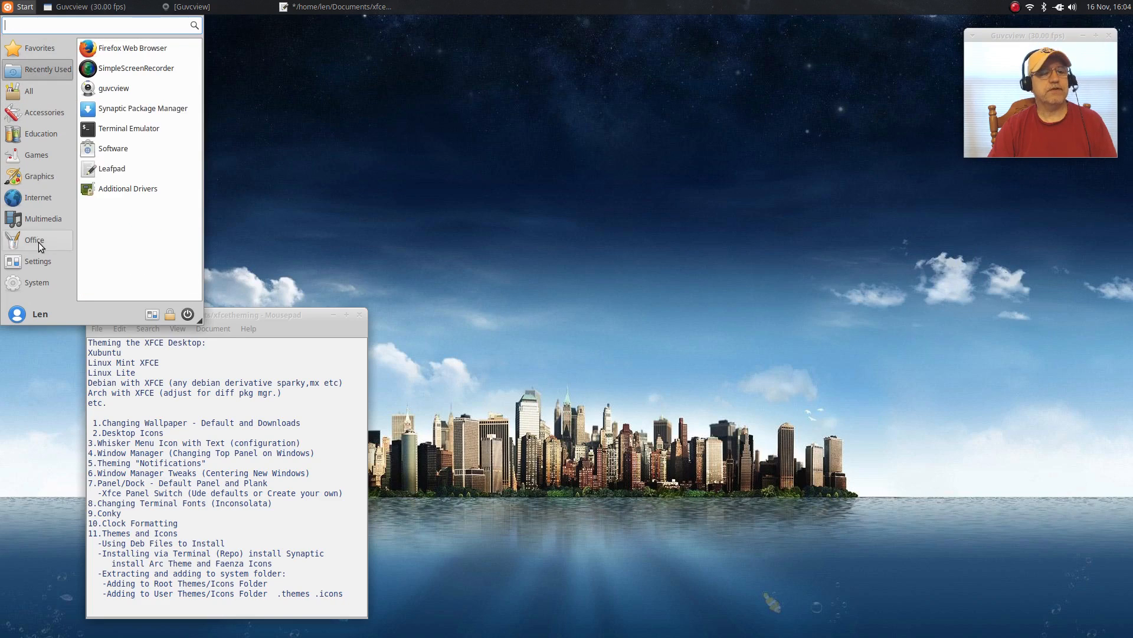
left_click(37, 240)
left_click(33, 49)
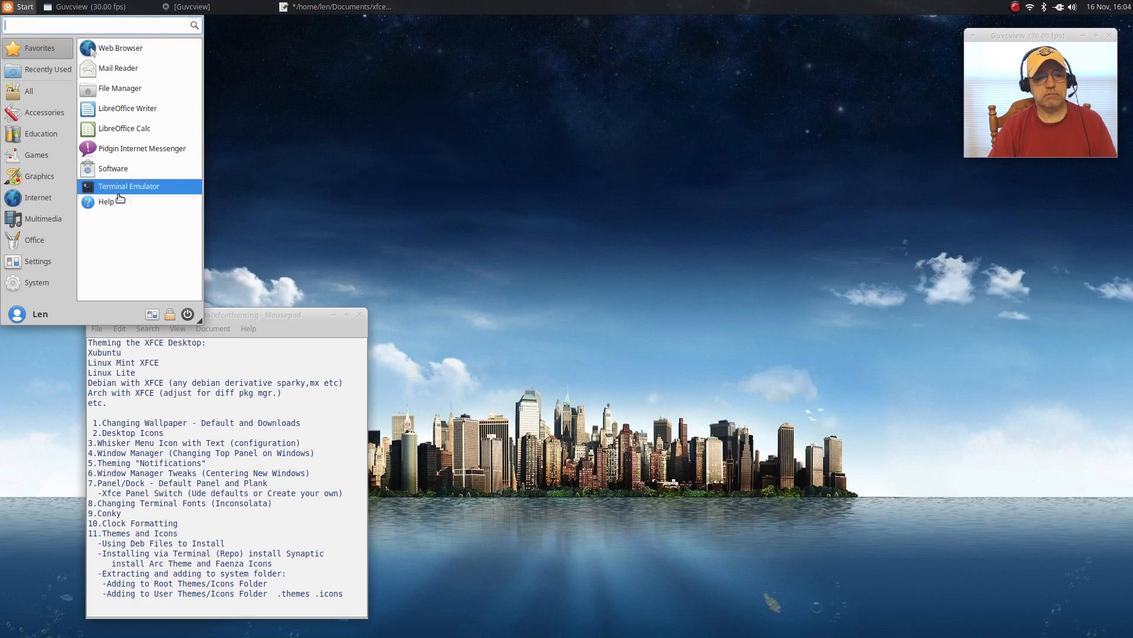
left_click(41, 218)
left_click(28, 91)
left_click(58, 278)
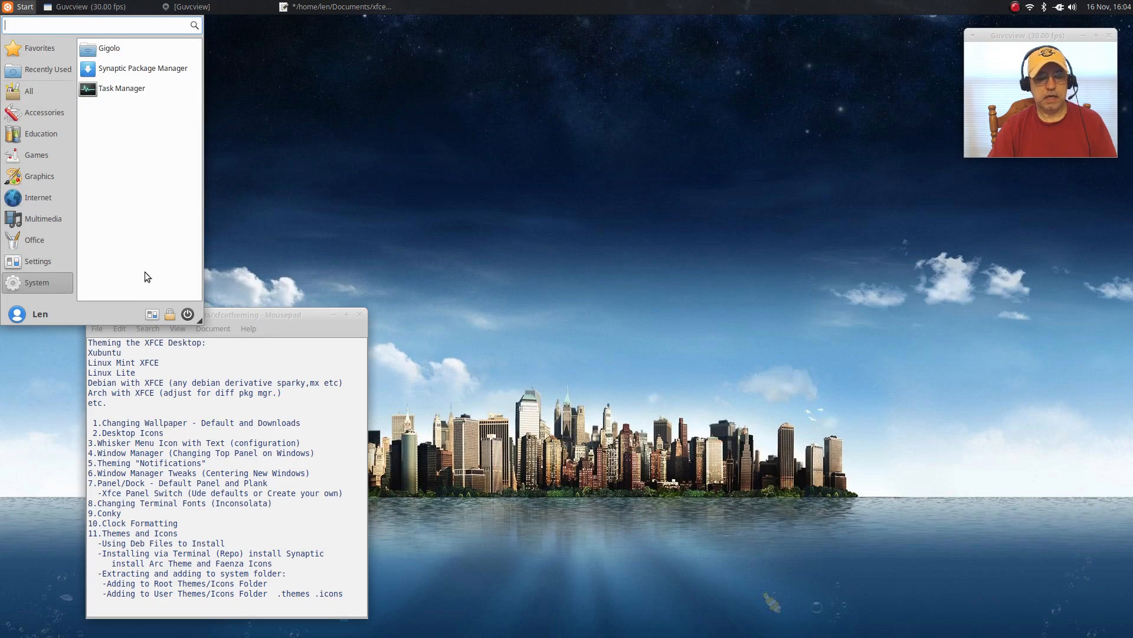
left_click(31, 200)
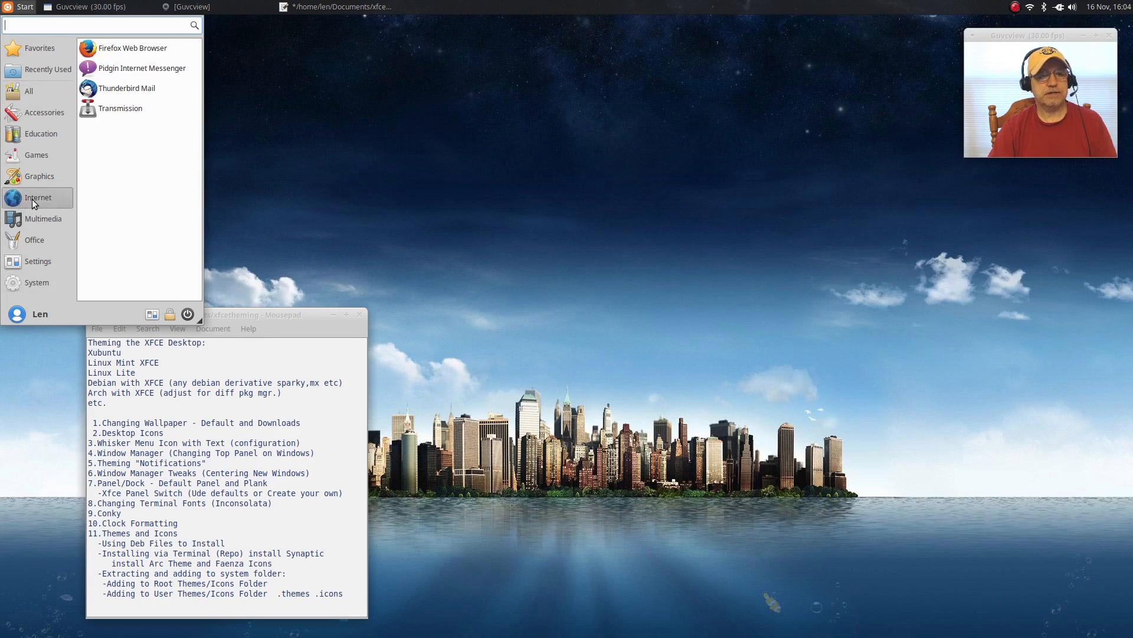
left_click(27, 278)
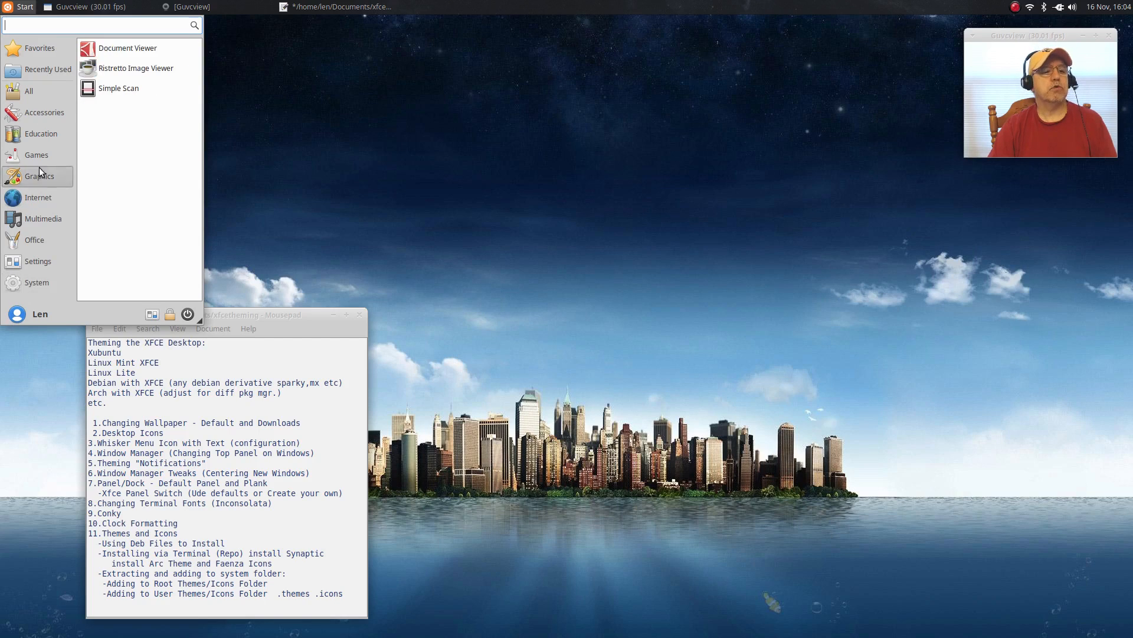
mouse_move(45, 163)
left_click(355, 161)
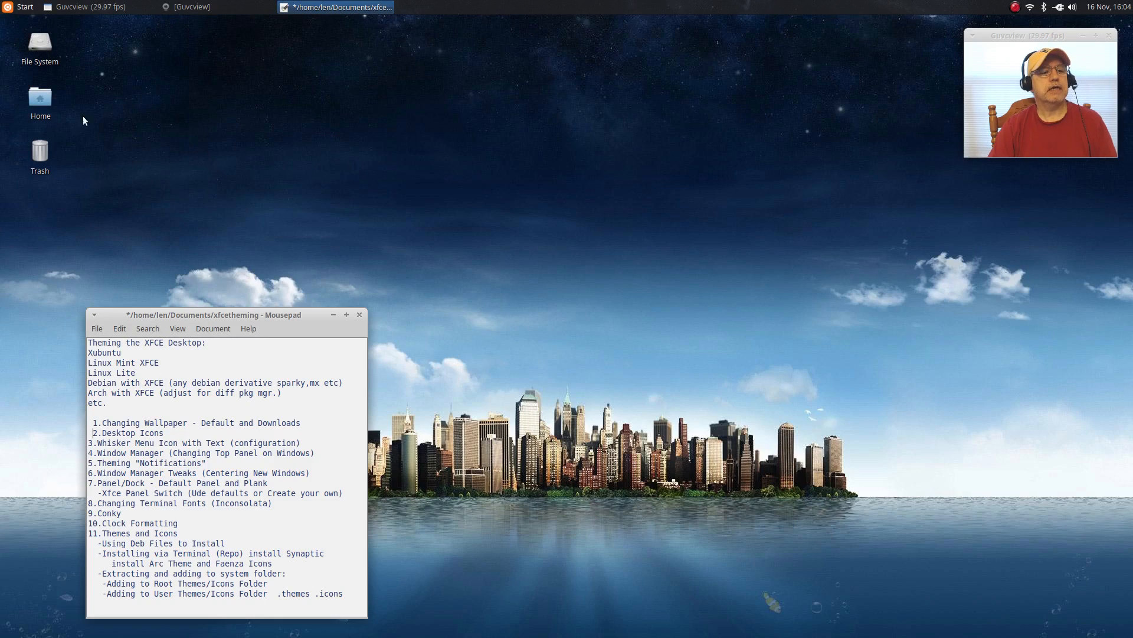
Open the file manager from the Home desktop icon and copy startbutton2.png from the 127 GB Volume.
left_click_drag(45, 99, 49, 97)
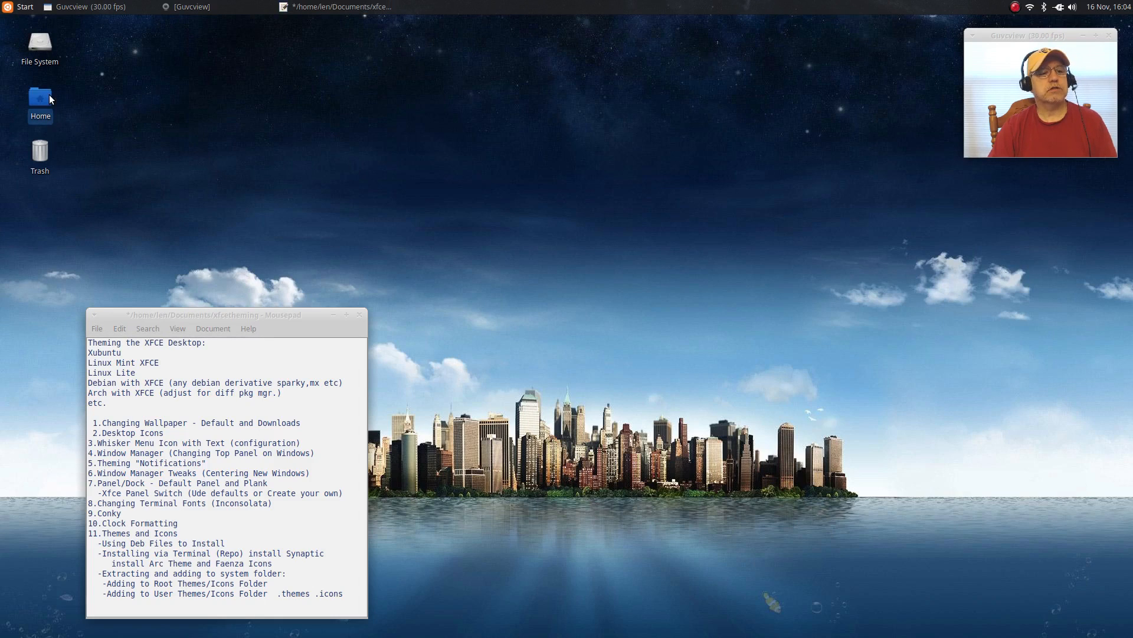
double_click(38, 107)
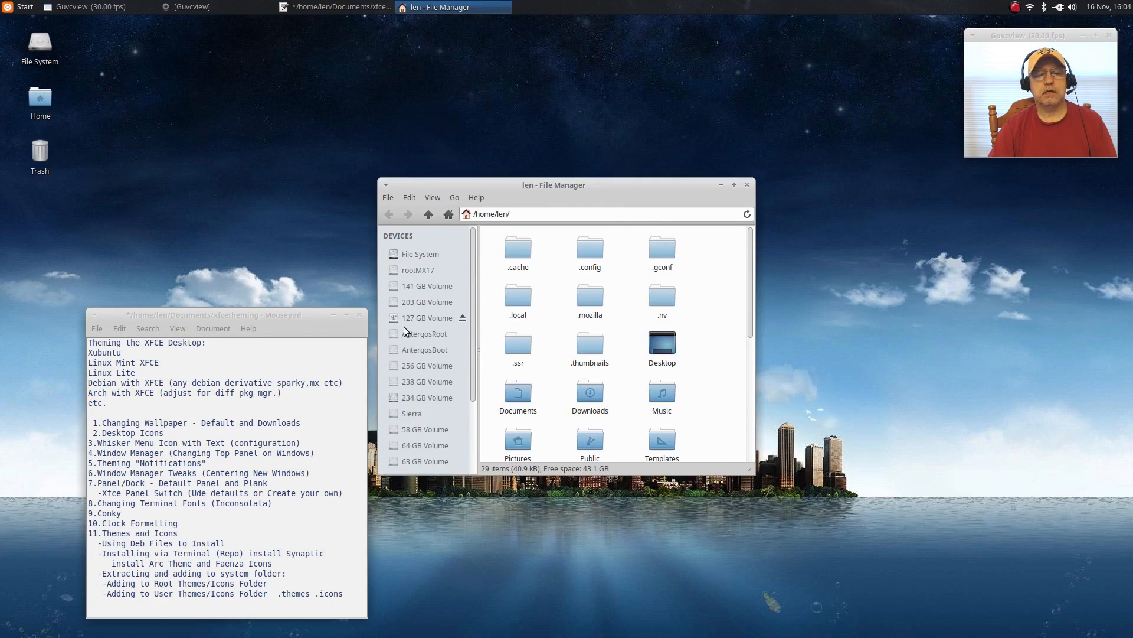
left_click(415, 315)
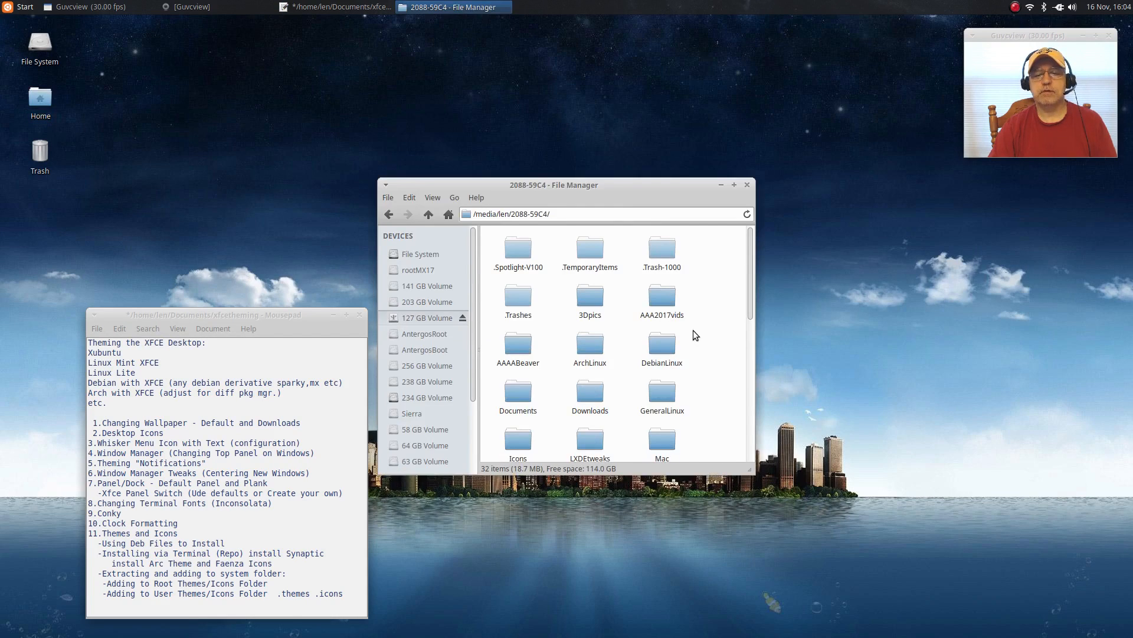
scroll(655, 334, "down", 5)
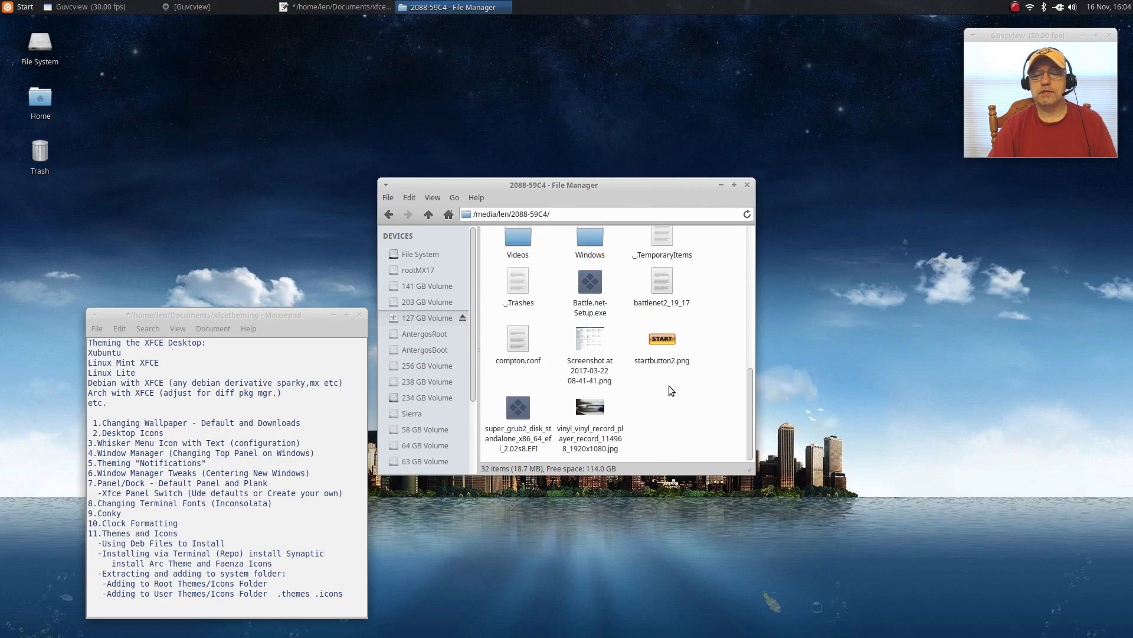
right_click(664, 341)
left_click(696, 440)
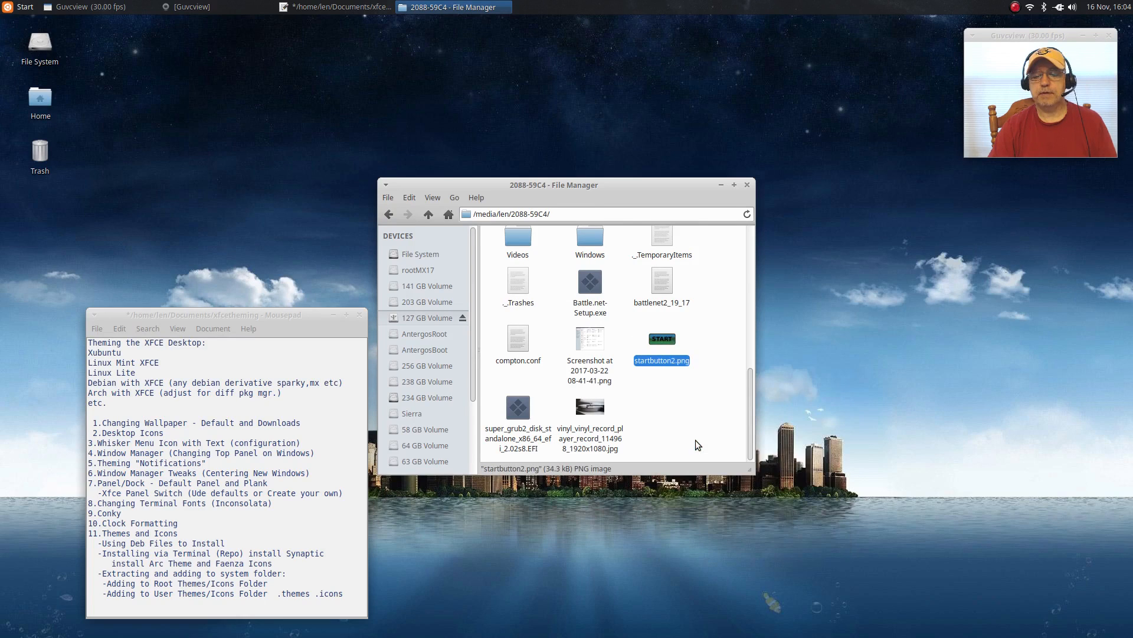
Paste the copied startbutton2.png into the Pictures folder of the home directory and close the file manager.
scroll(425, 301, "down", 3)
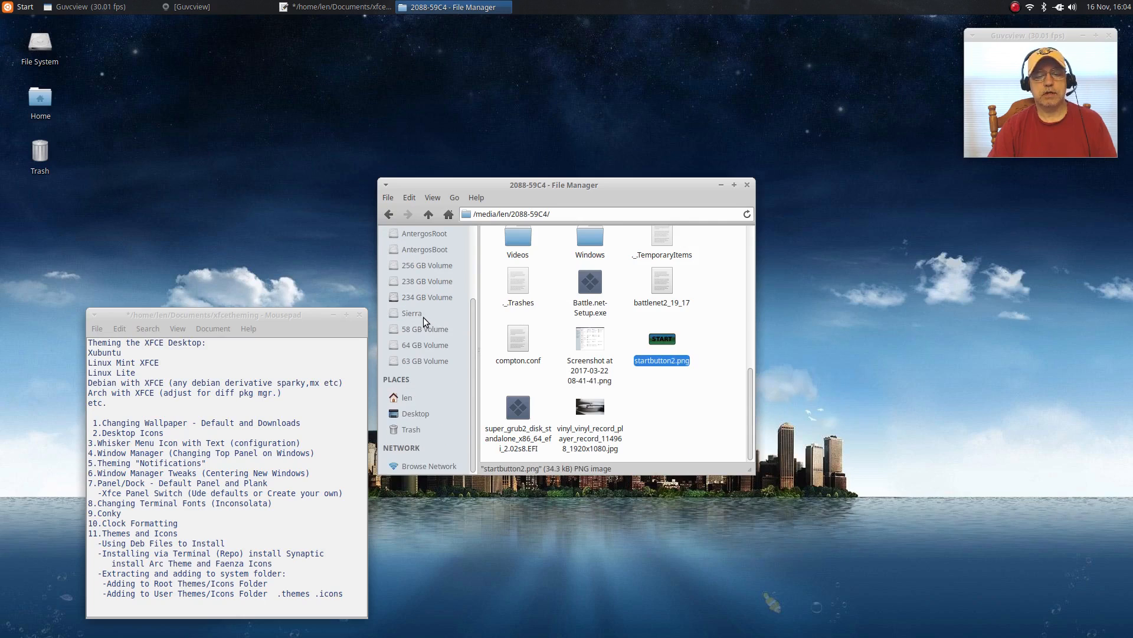
left_click(417, 394)
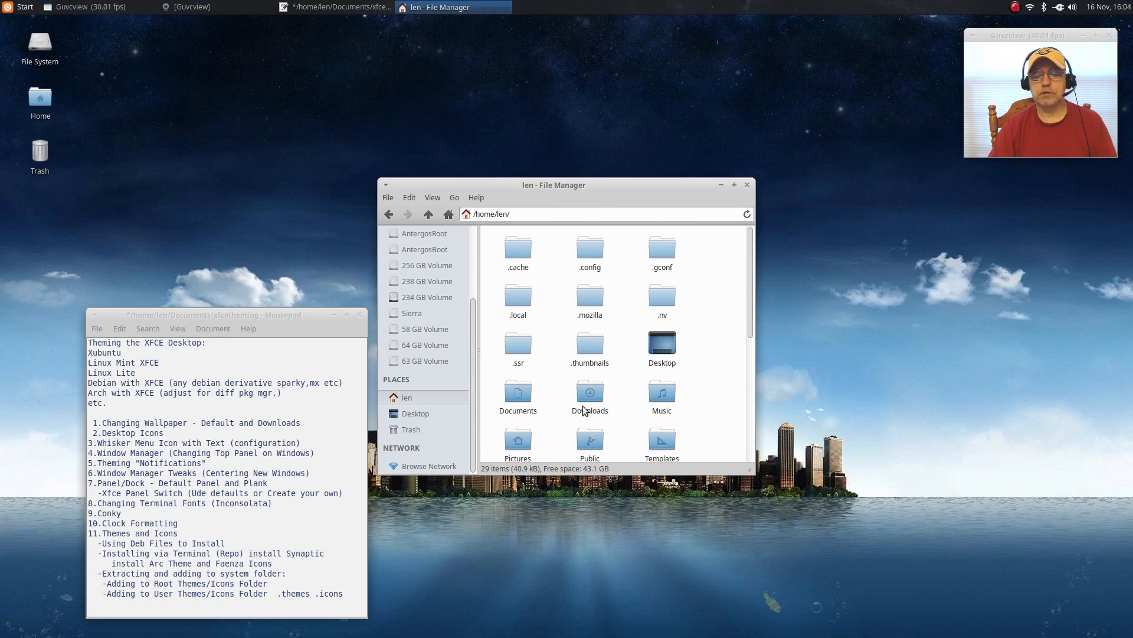
scroll(592, 405, "down", 2)
double_click(523, 377)
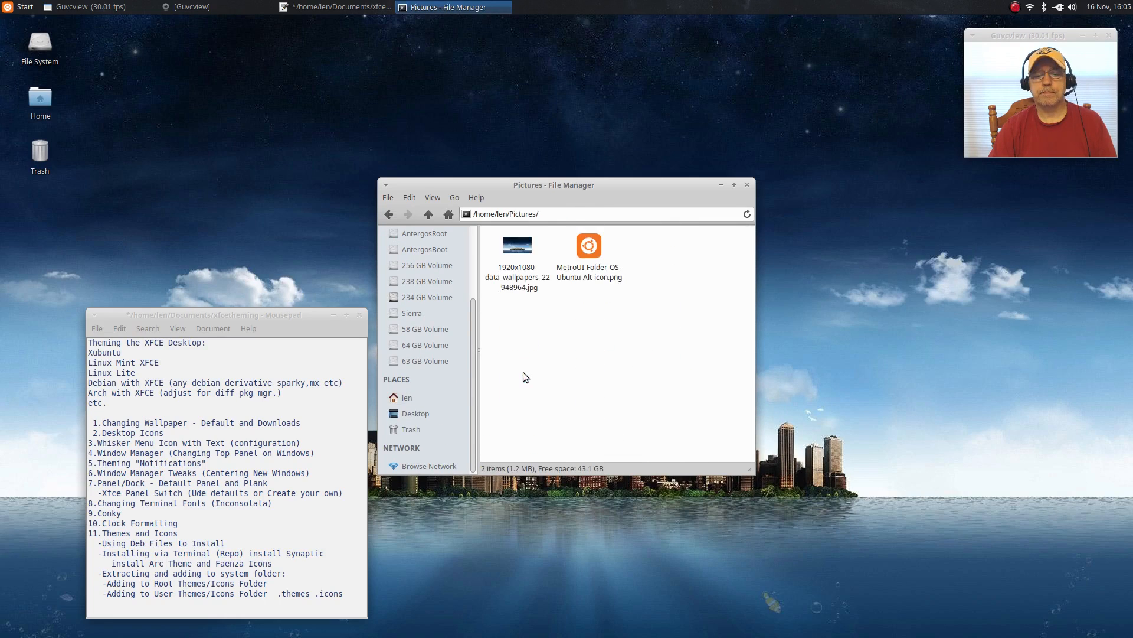
right_click(492, 317)
left_click(546, 358)
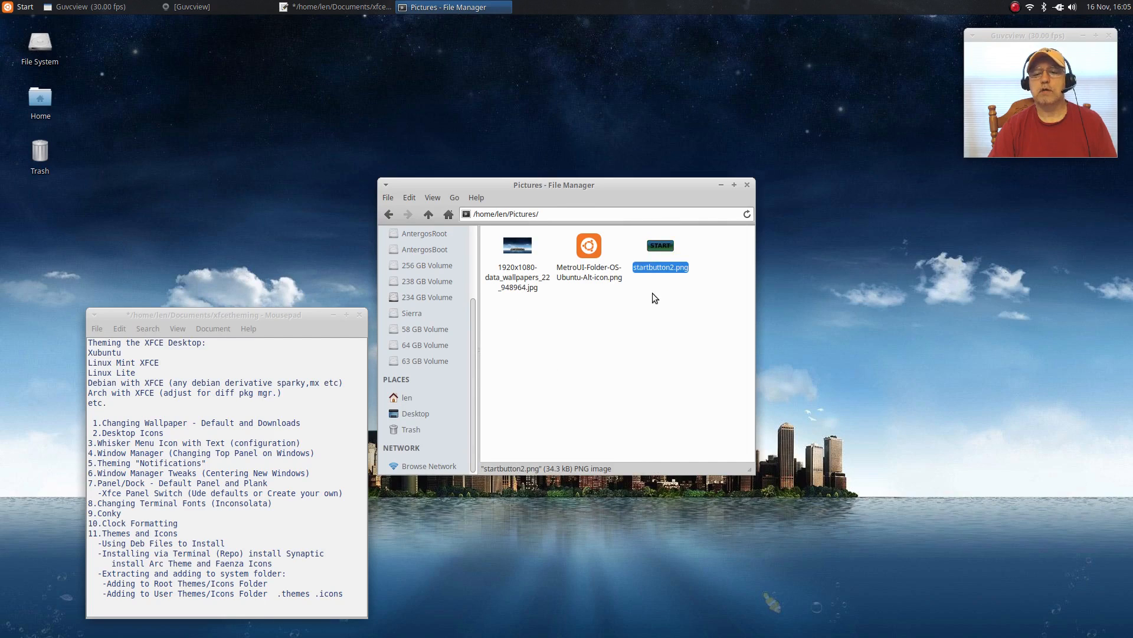
left_click(747, 186)
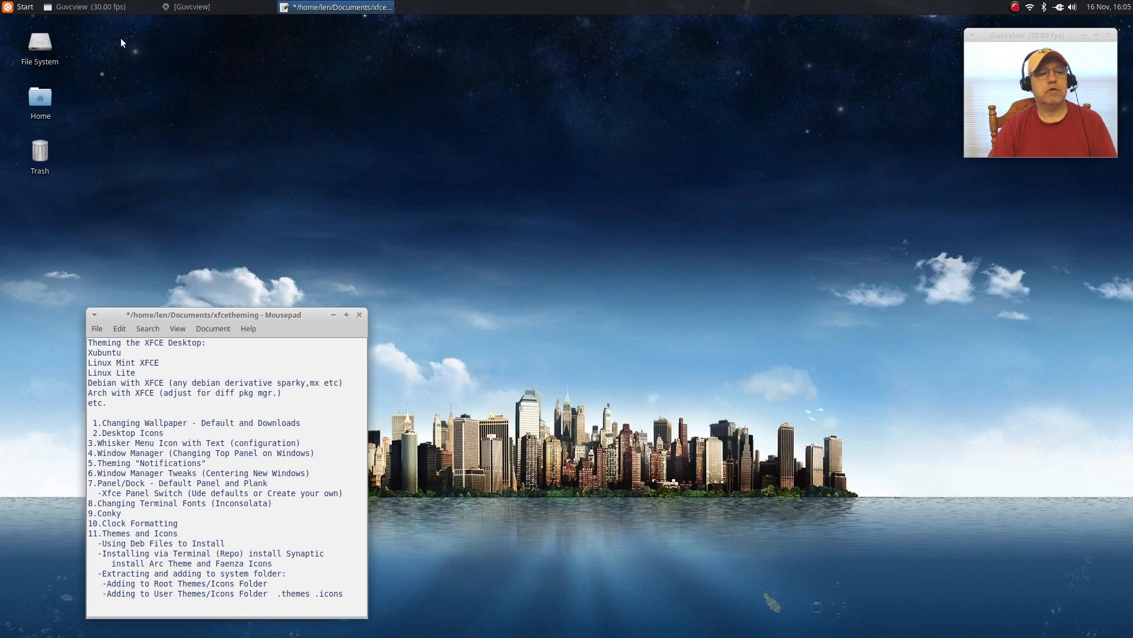
Open the Whisker Menu properties and set its panel button to display the icon only.
left_click(23, 9)
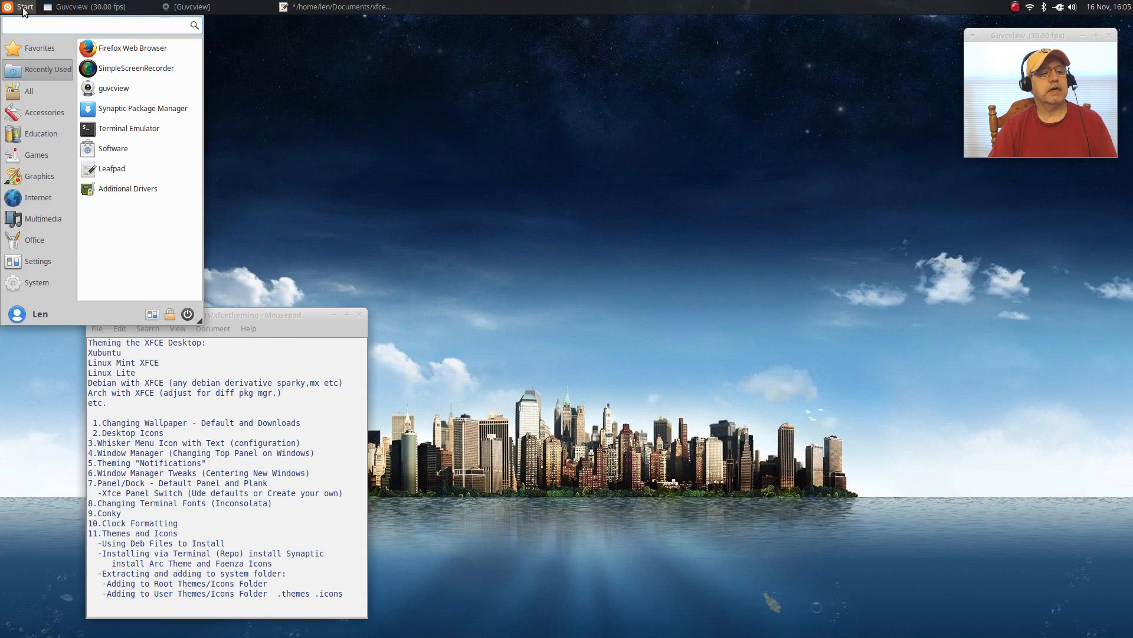
left_click(24, 8)
right_click(23, 8)
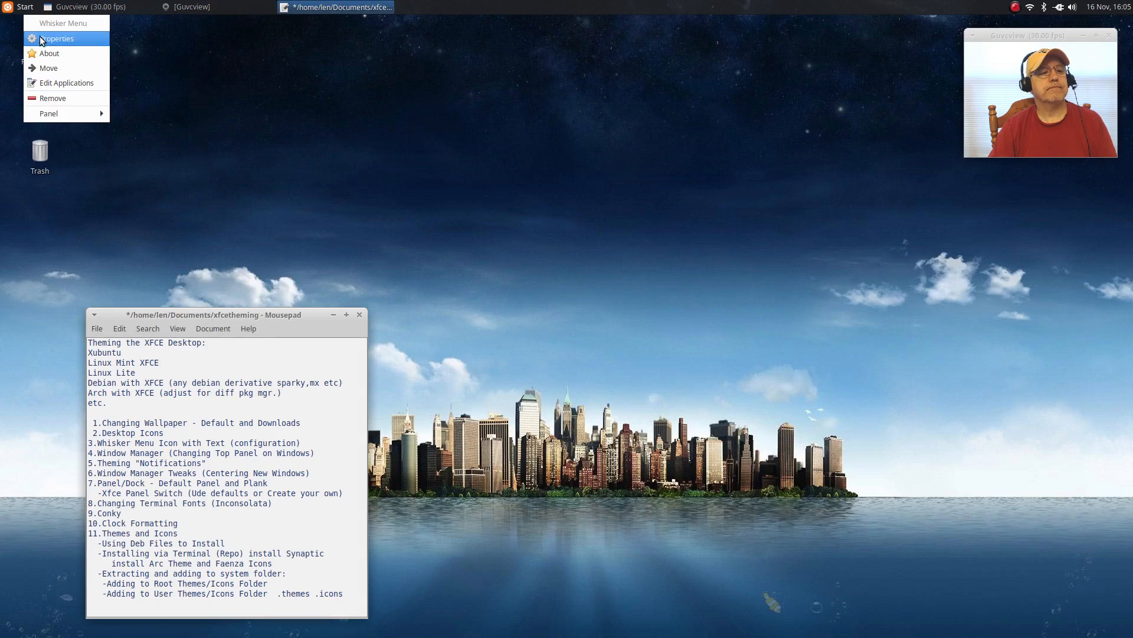
left_click(41, 39)
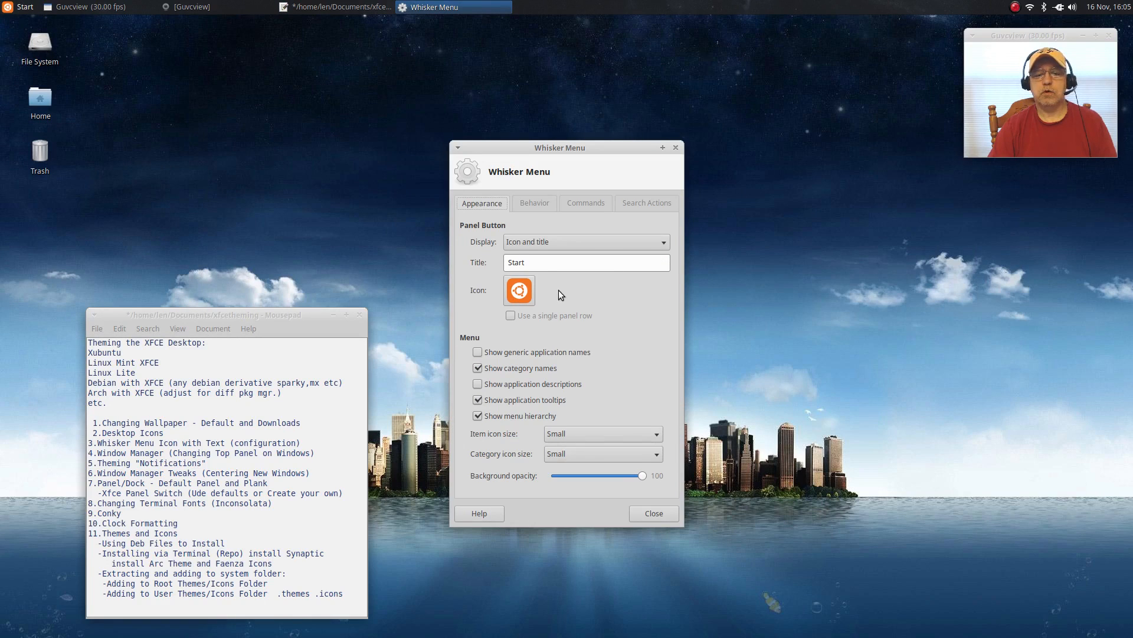
left_click(548, 243)
left_click(526, 208)
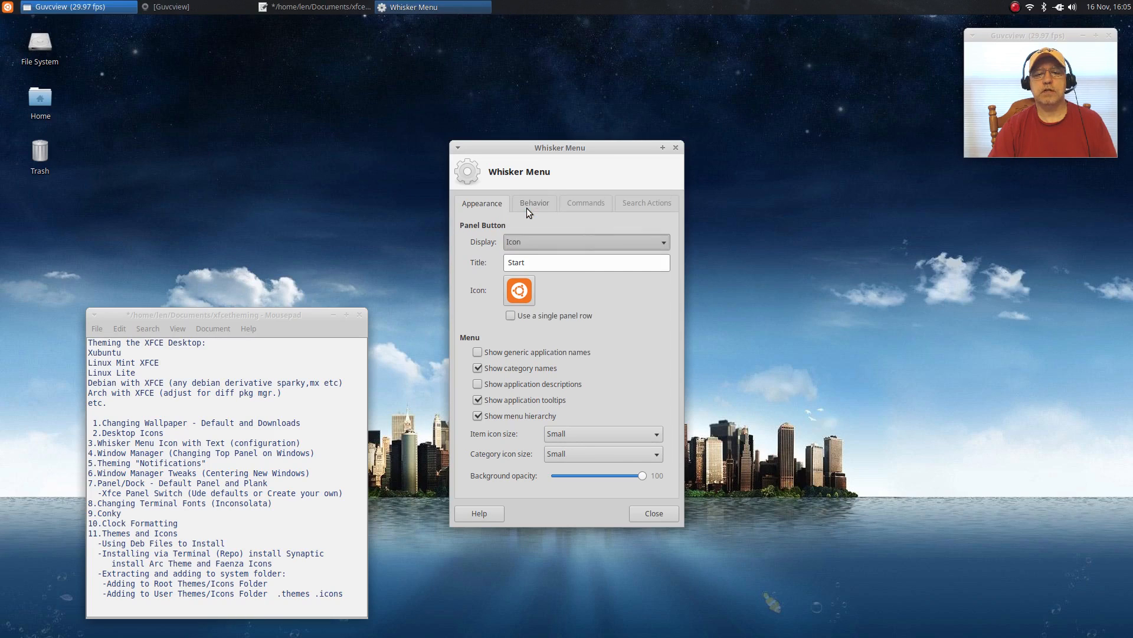
Use startbutton2.png from Pictures as the Whisker Menu icon, close the properties and check the menu from the new button.
left_click(525, 290)
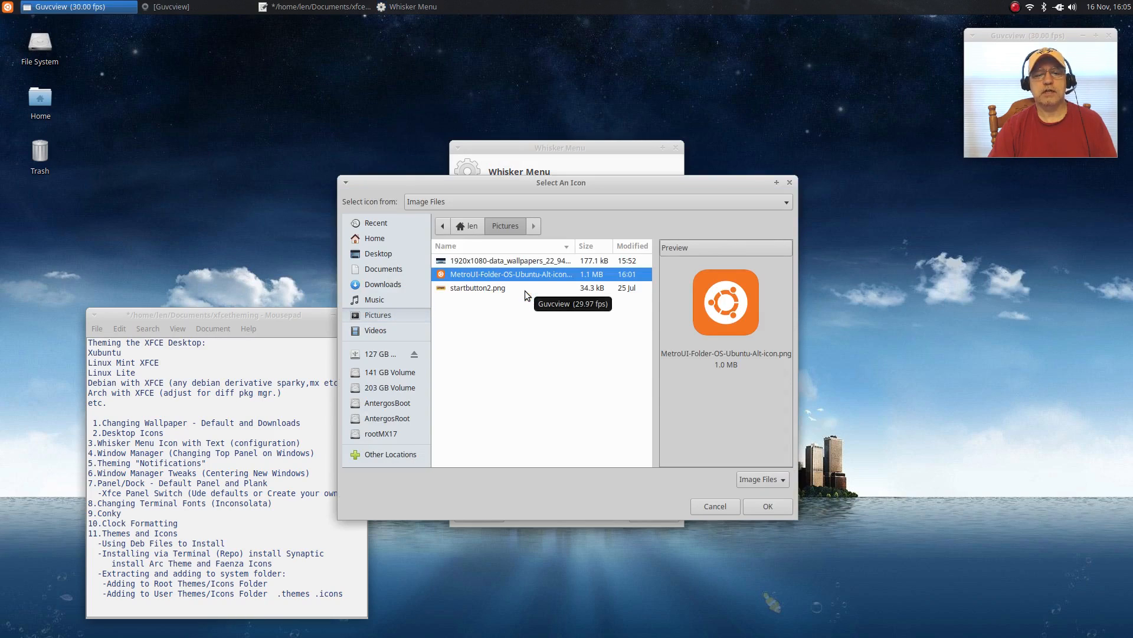
left_click(487, 288)
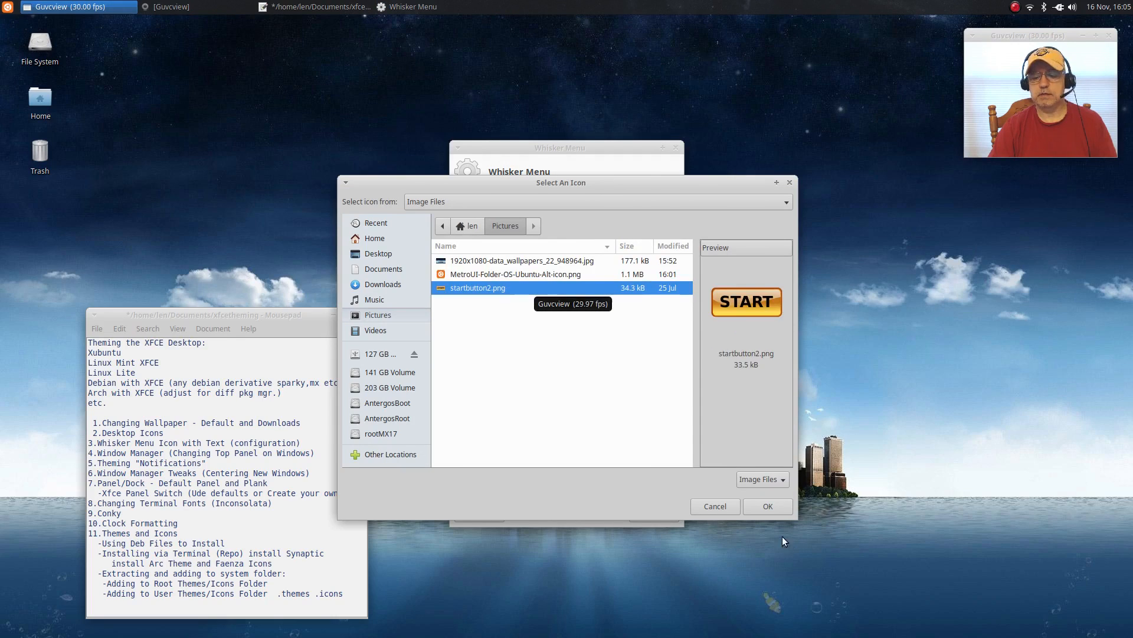
left_click(768, 506)
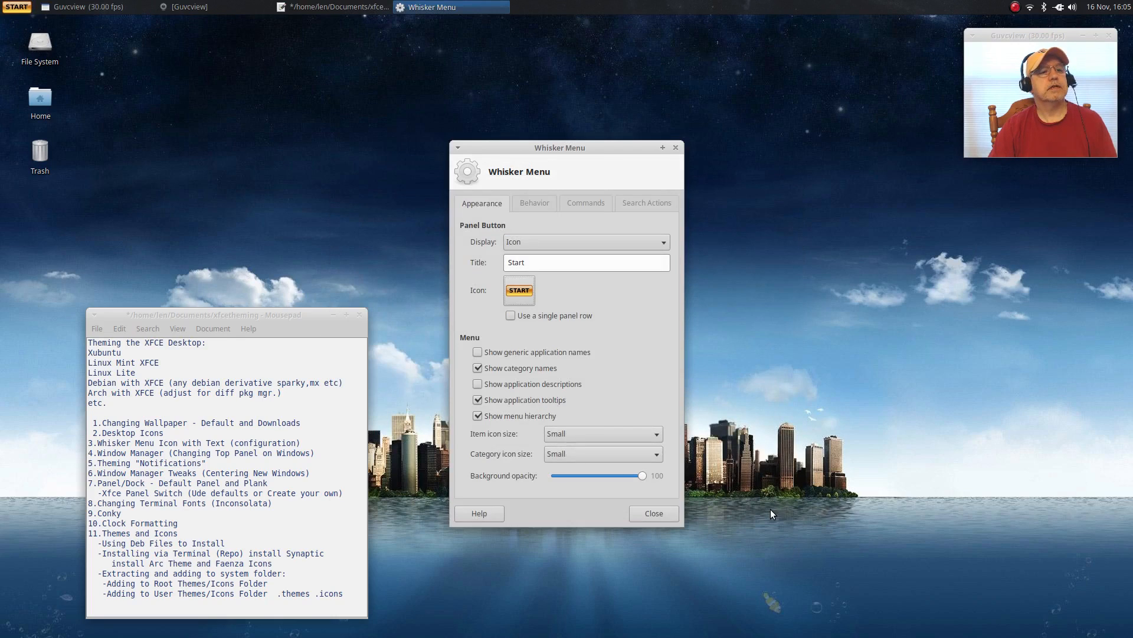
left_click(666, 512)
left_click(19, 8)
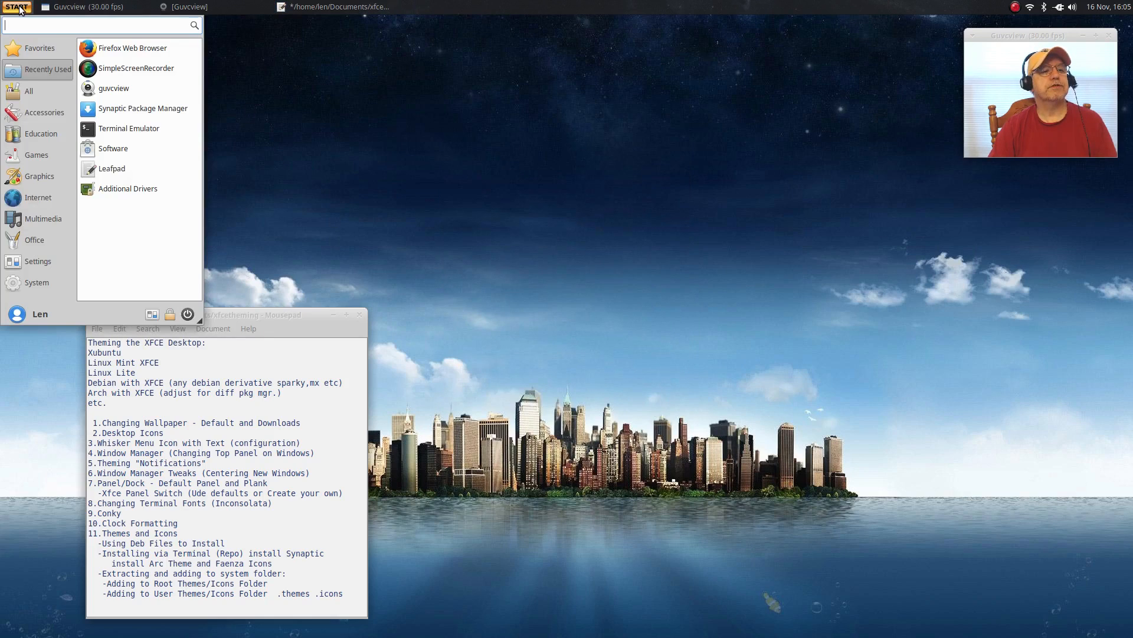
left_click(252, 111)
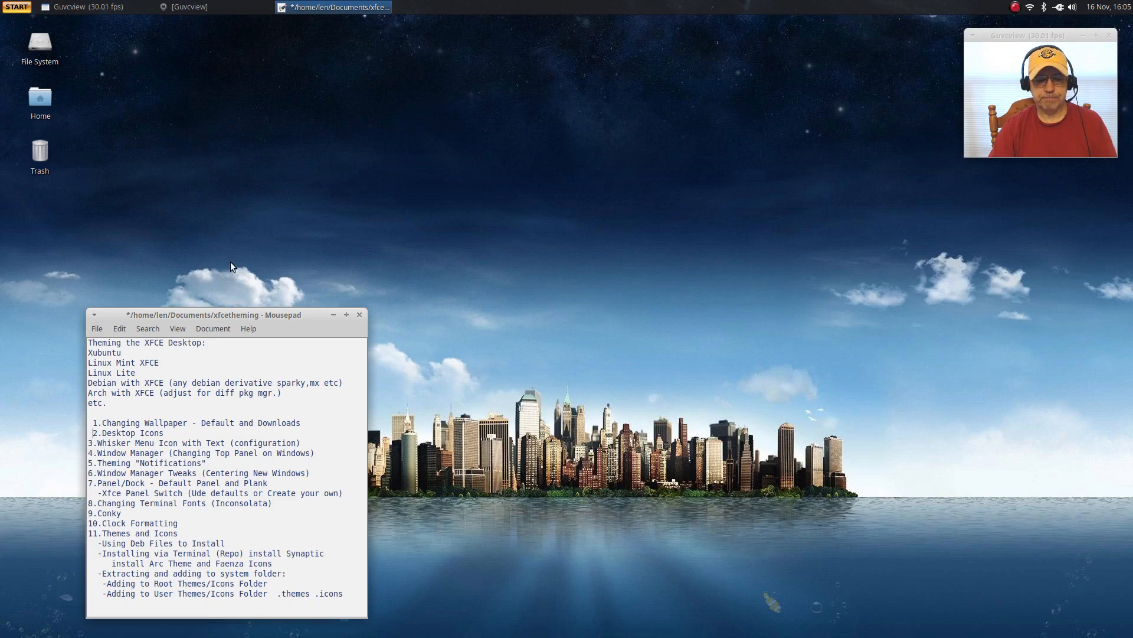
Move the Mousepad outline window higher on the desktop and indent item 3, the Whisker Menu line, by one space.
left_click_drag(298, 317, 295, 192)
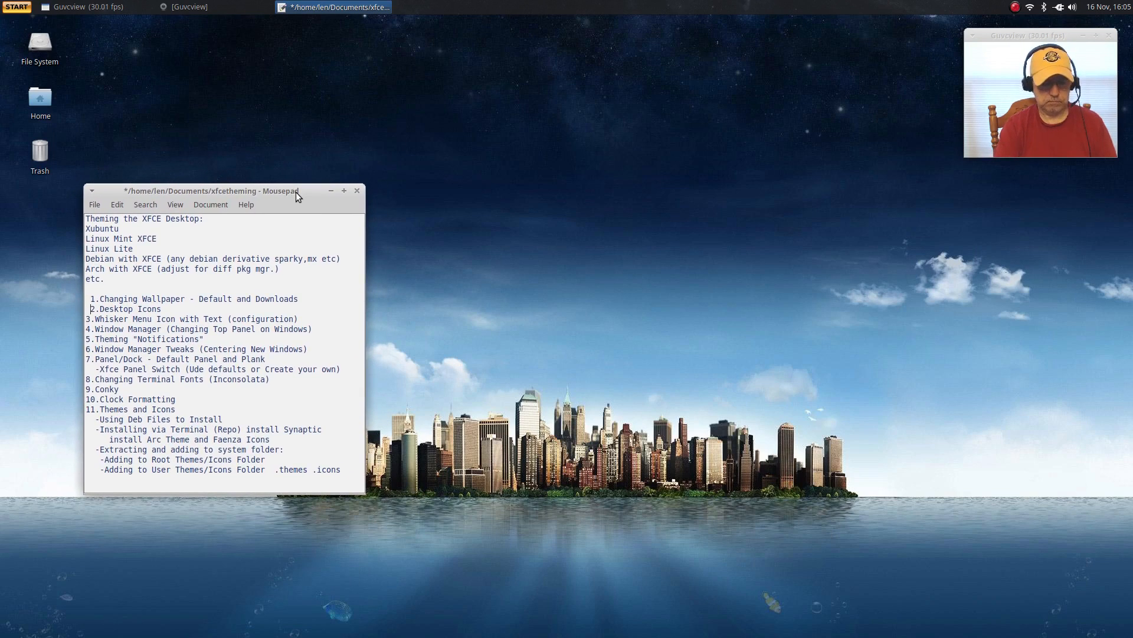
key("Down")
key("Home")
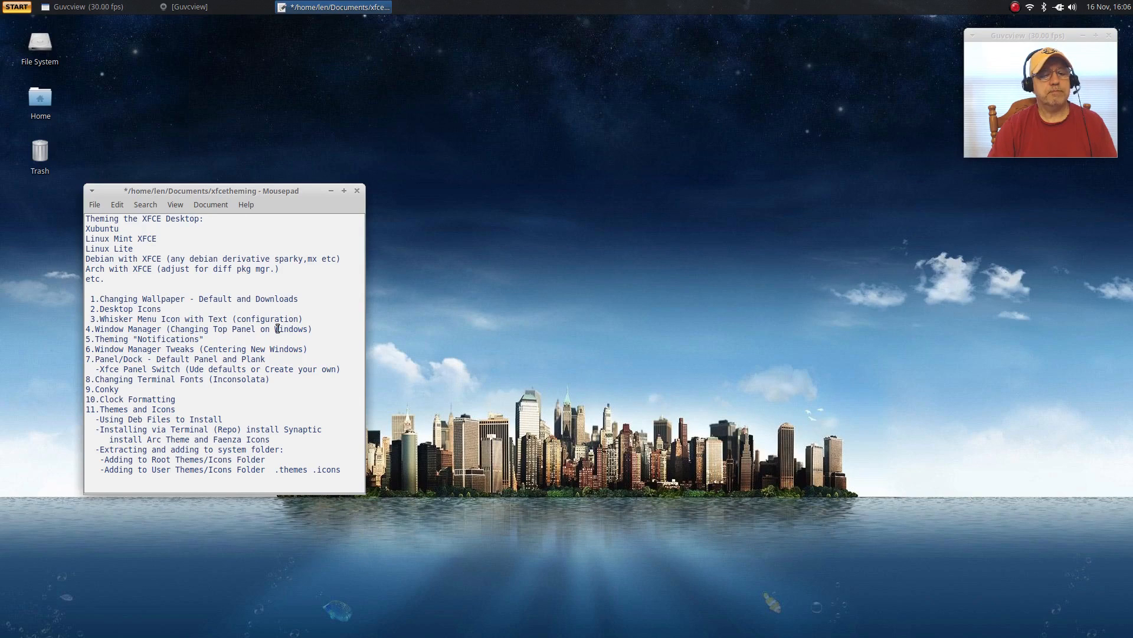
Open the Window Manager settings from the Settings manager.
left_click(17, 8)
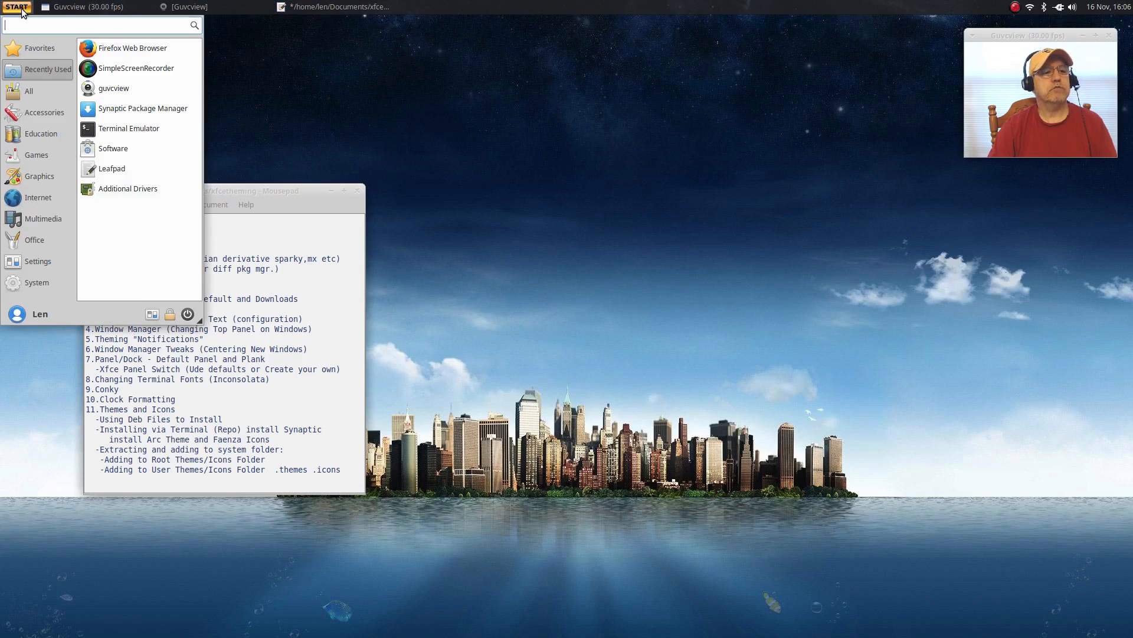
left_click(153, 315)
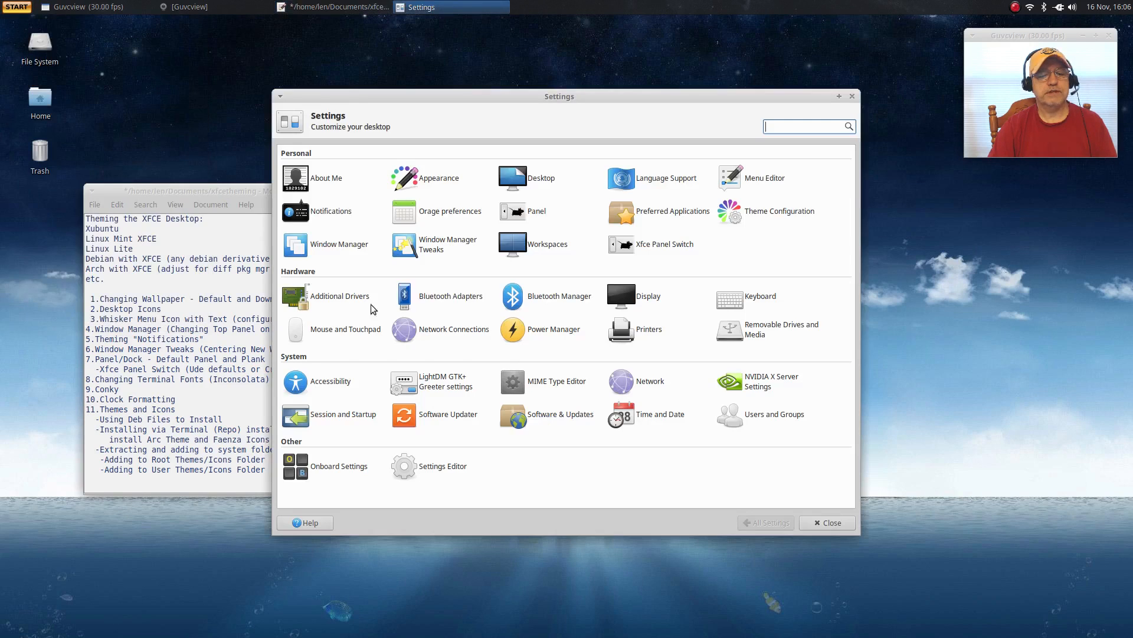
left_click(348, 244)
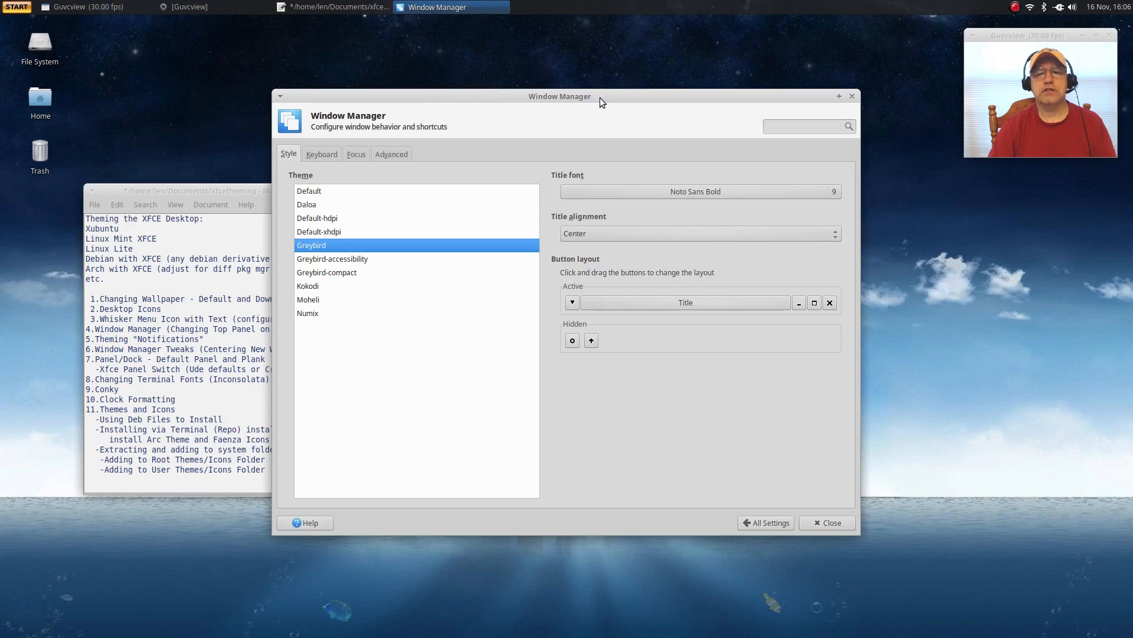
Try the Numix, Default, Greybird, Kokodi, Moheli, Daloa, Default-xhdpi and Default-hdpi window themes, returning to Greybird.
left_click(308, 313)
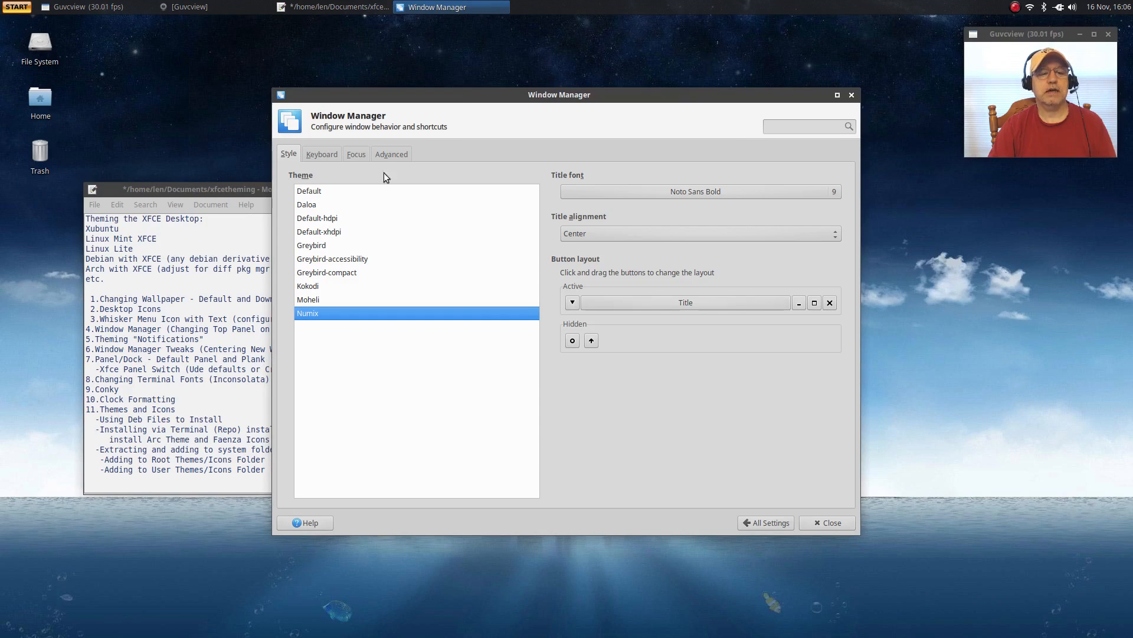
left_click(317, 193)
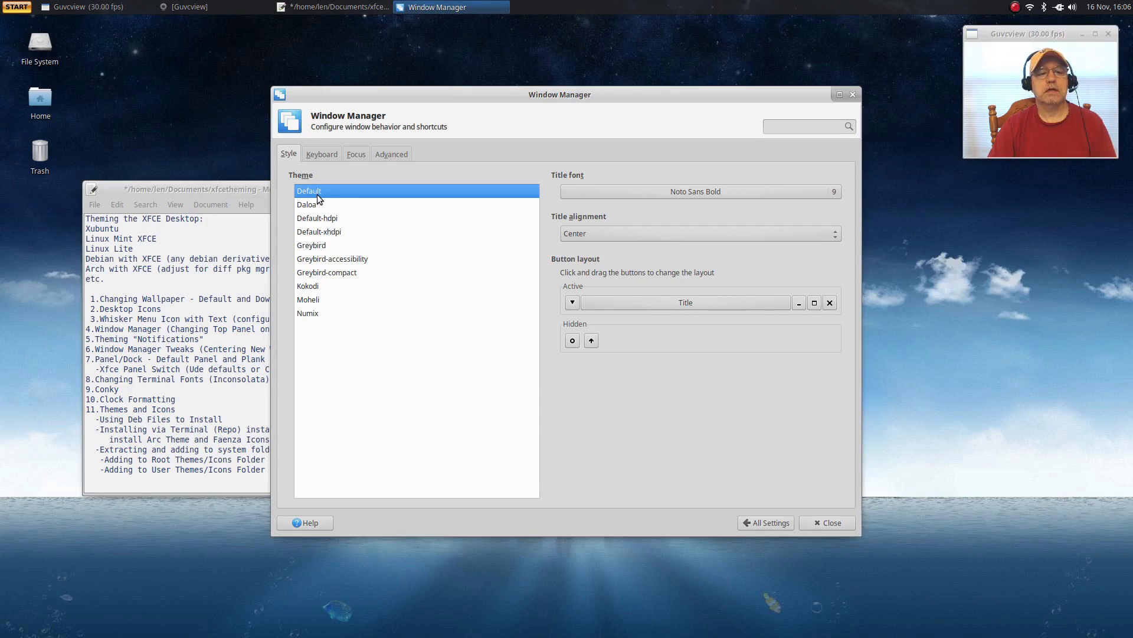
left_click(317, 245)
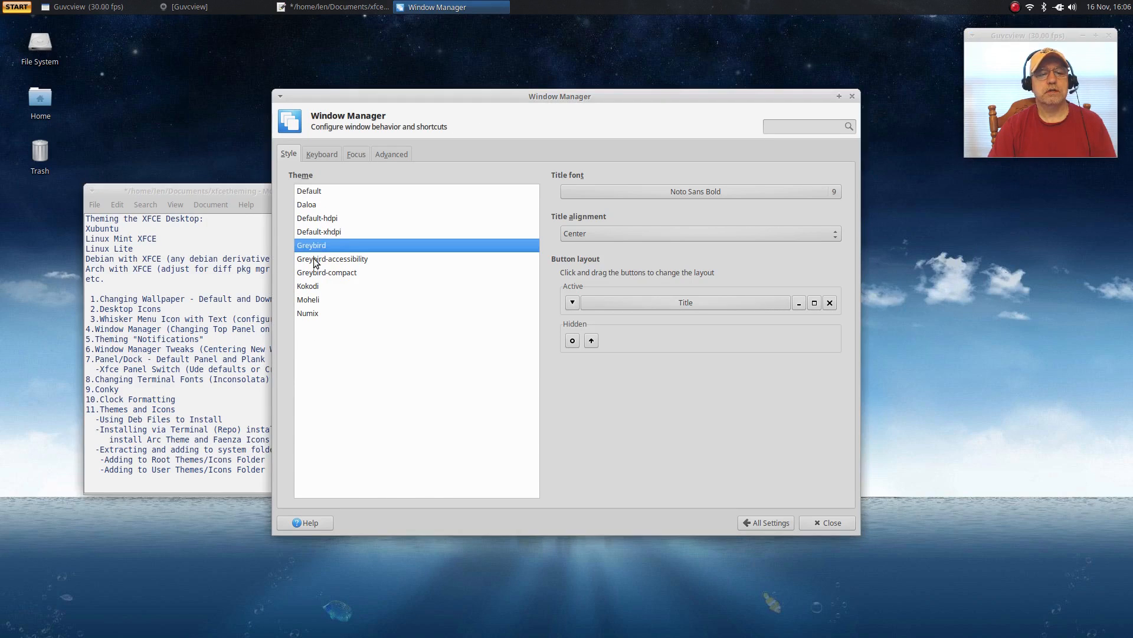
left_click(309, 289)
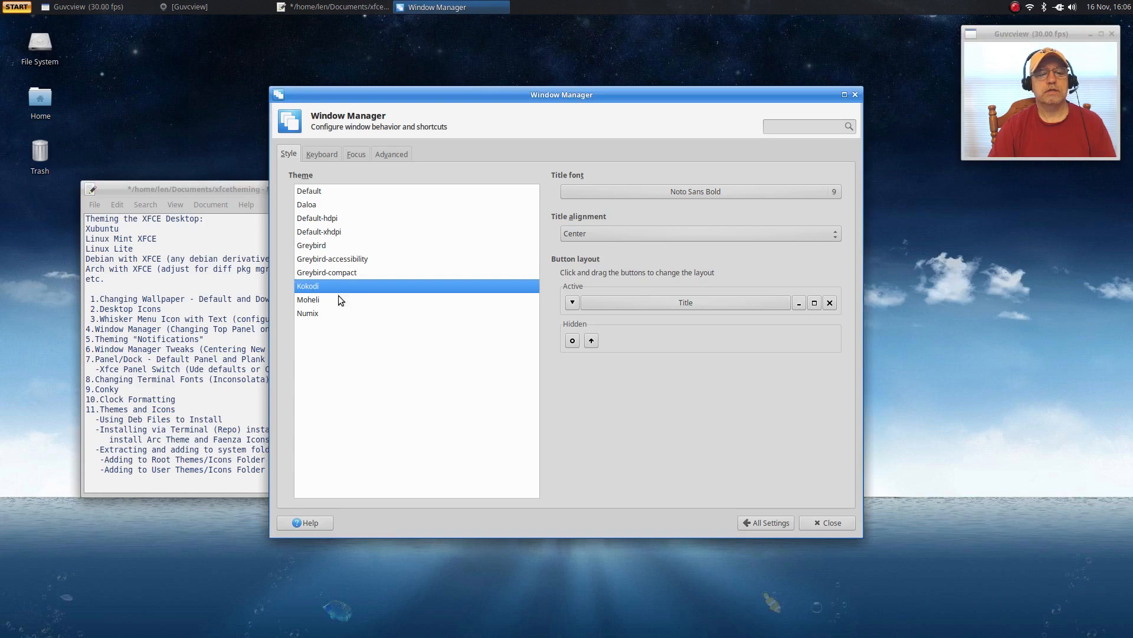
left_click(309, 300)
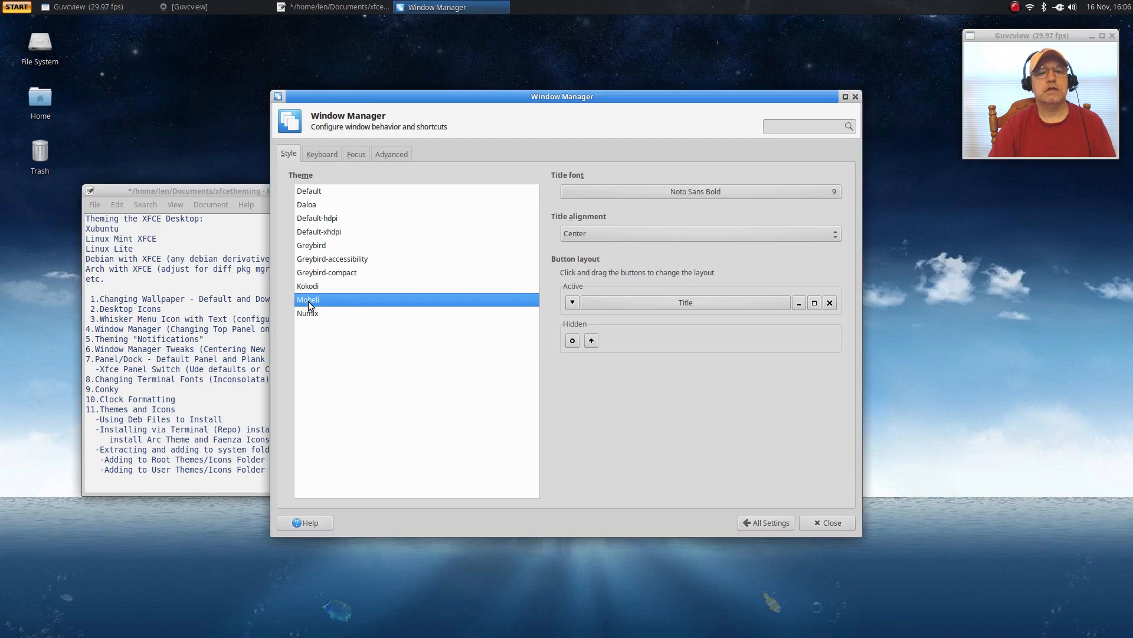
left_click(306, 207)
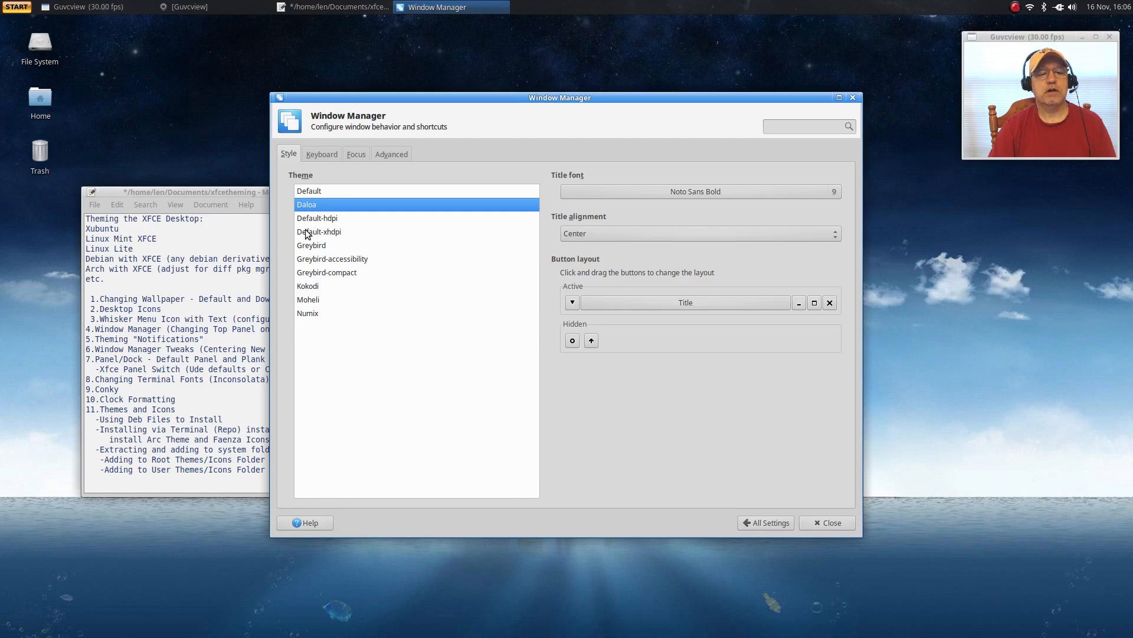
left_click(309, 232)
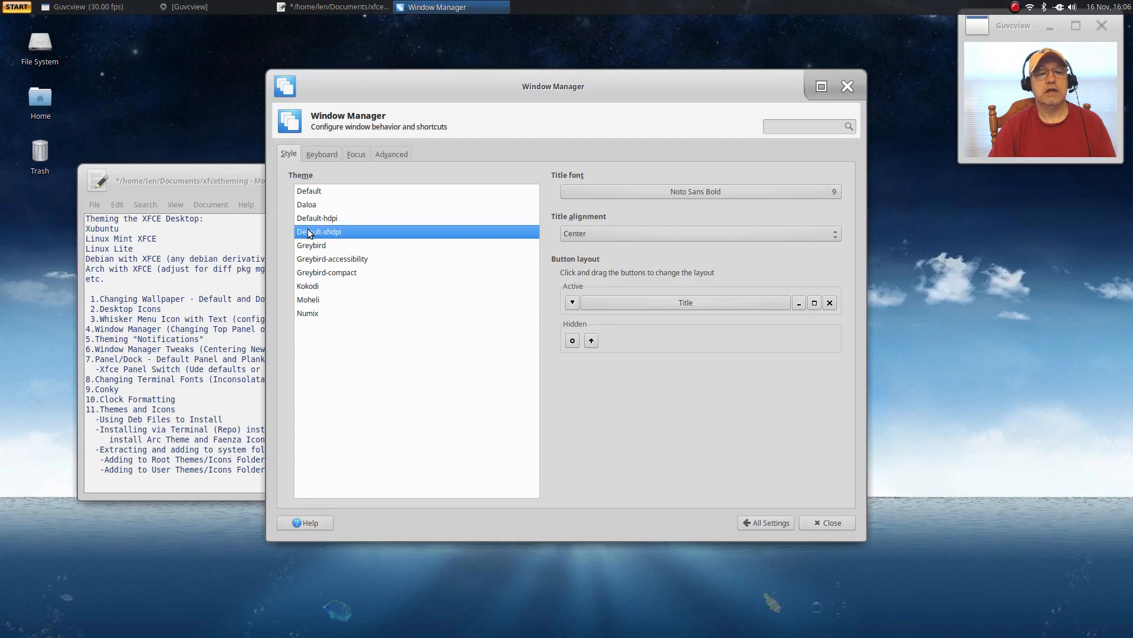
left_click(313, 220)
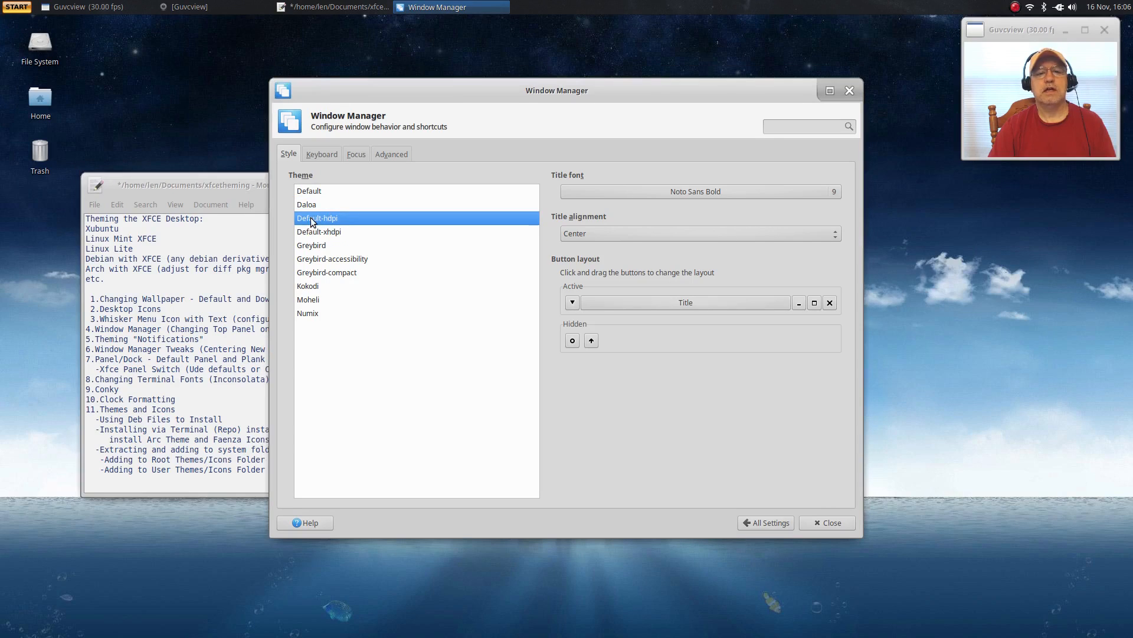
left_click(309, 247)
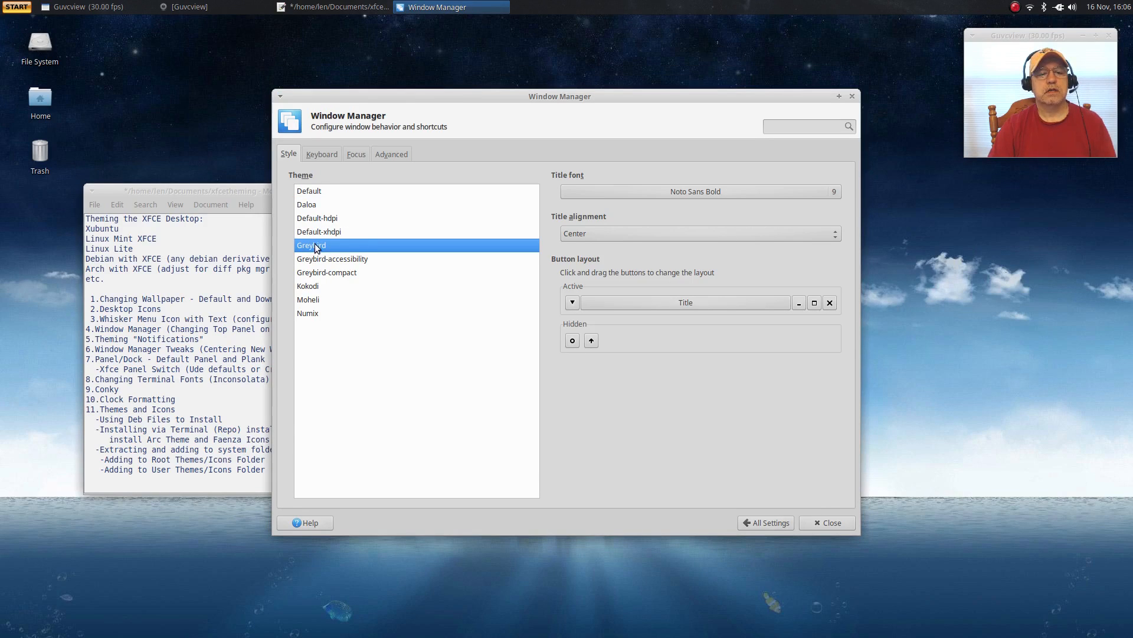
Apply the Numix window theme and close the Window Manager settings.
left_click(310, 314)
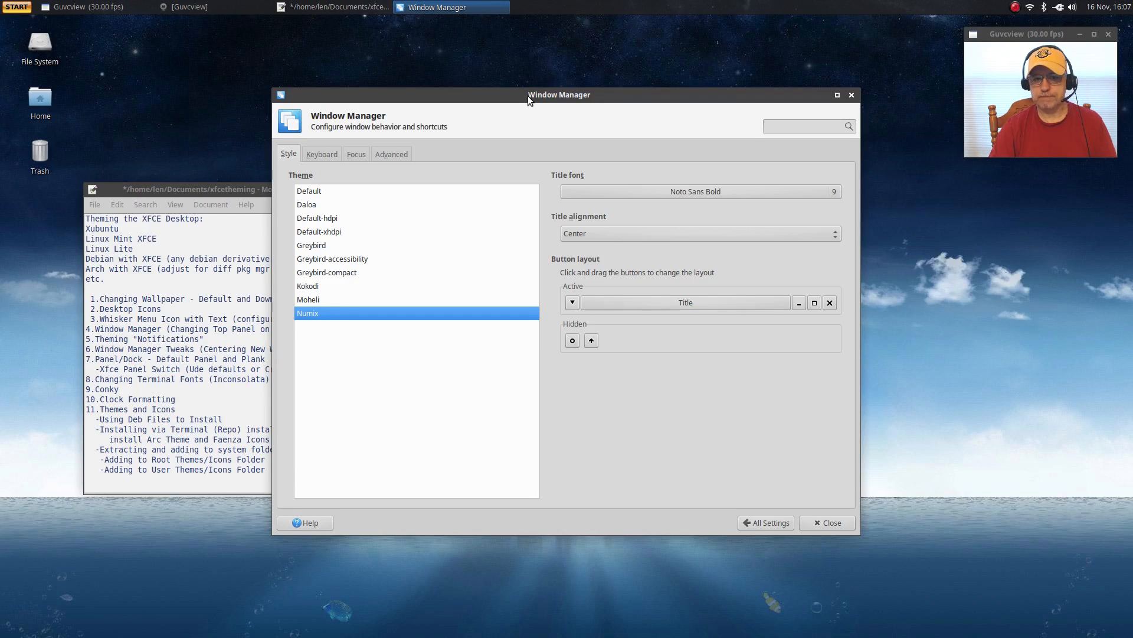
left_click(818, 522)
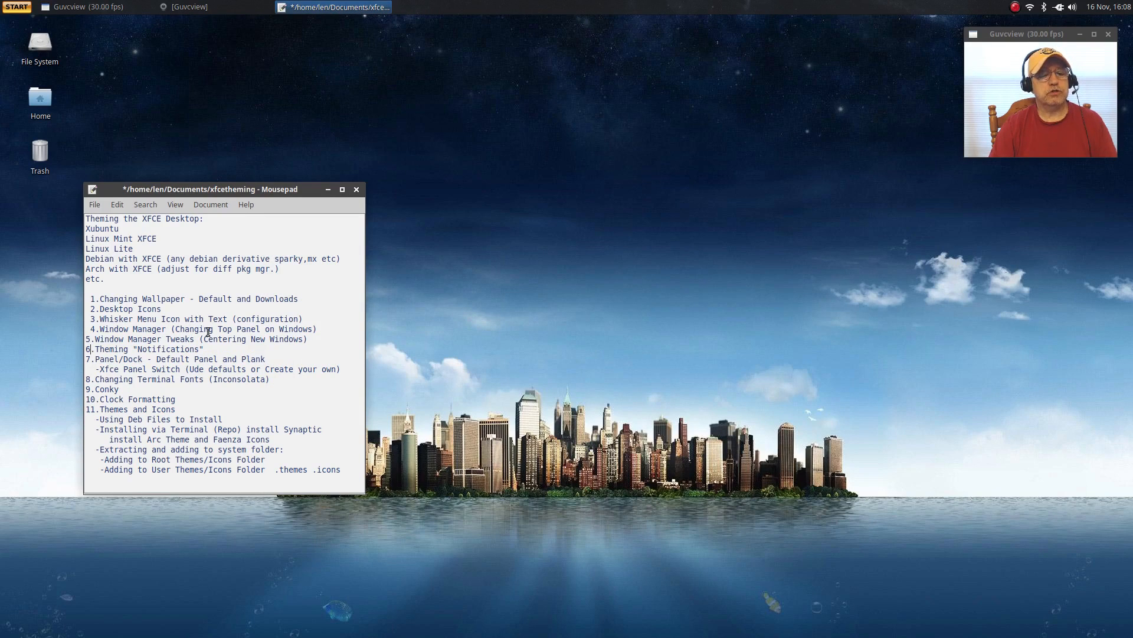
Open Window Manager Tweaks and set the minimum window size that triggers smart placement all the way to Large.
left_click(17, 7)
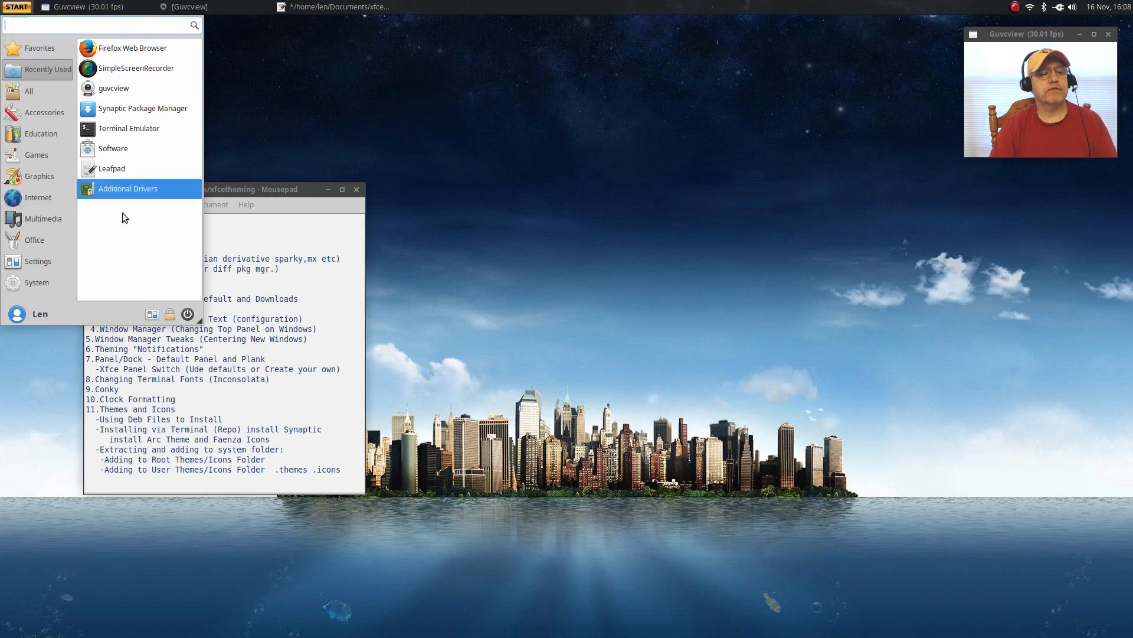
left_click(155, 314)
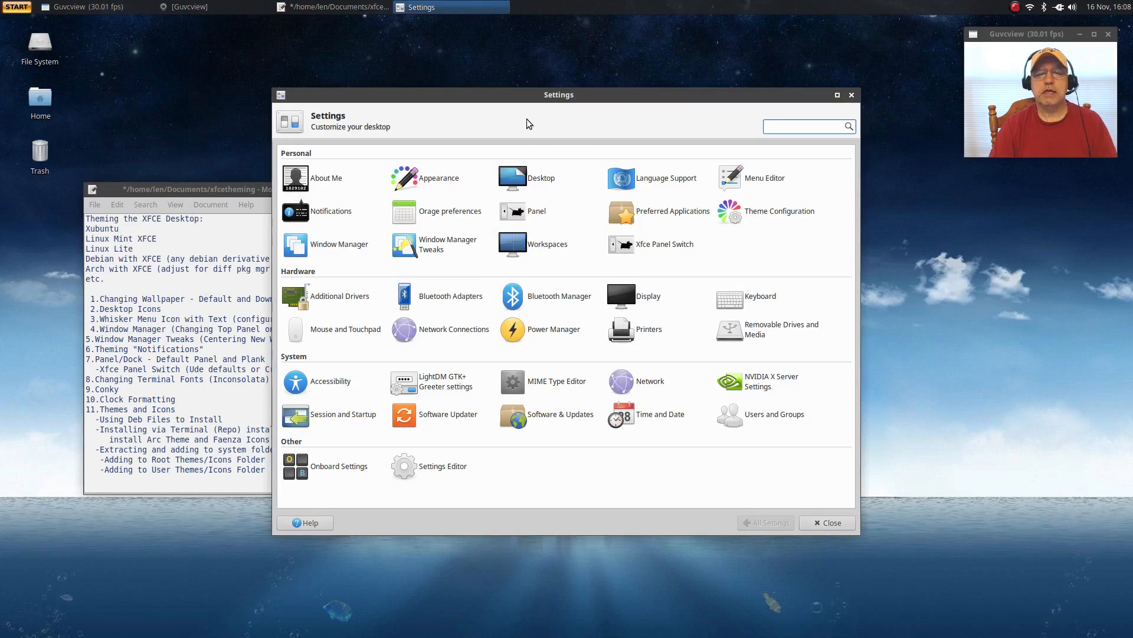
left_click(439, 243)
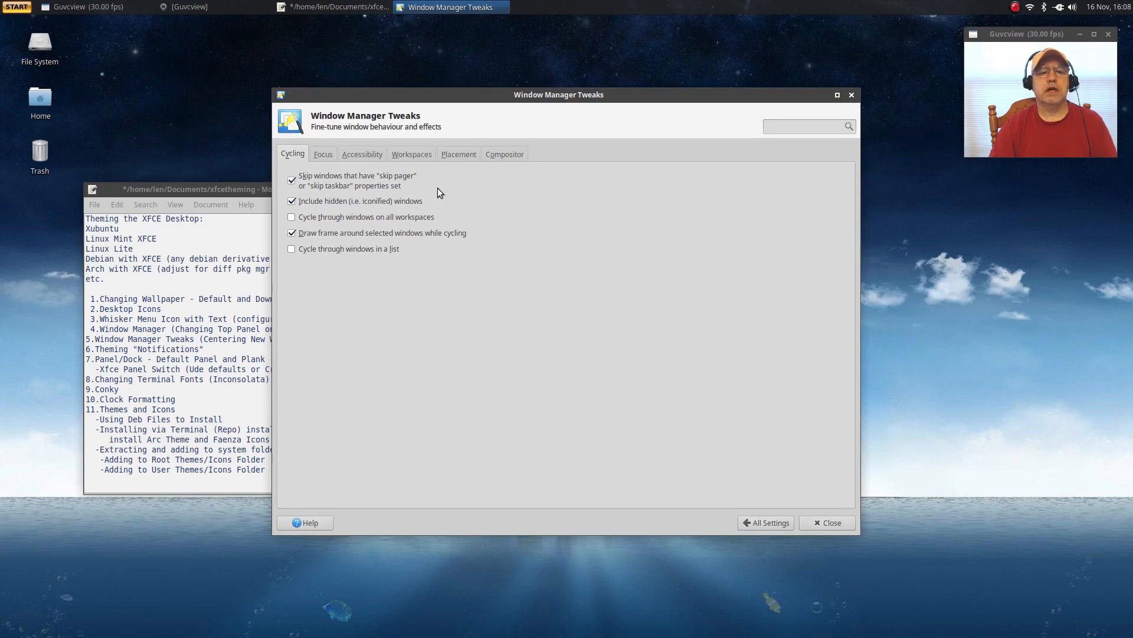
left_click(461, 152)
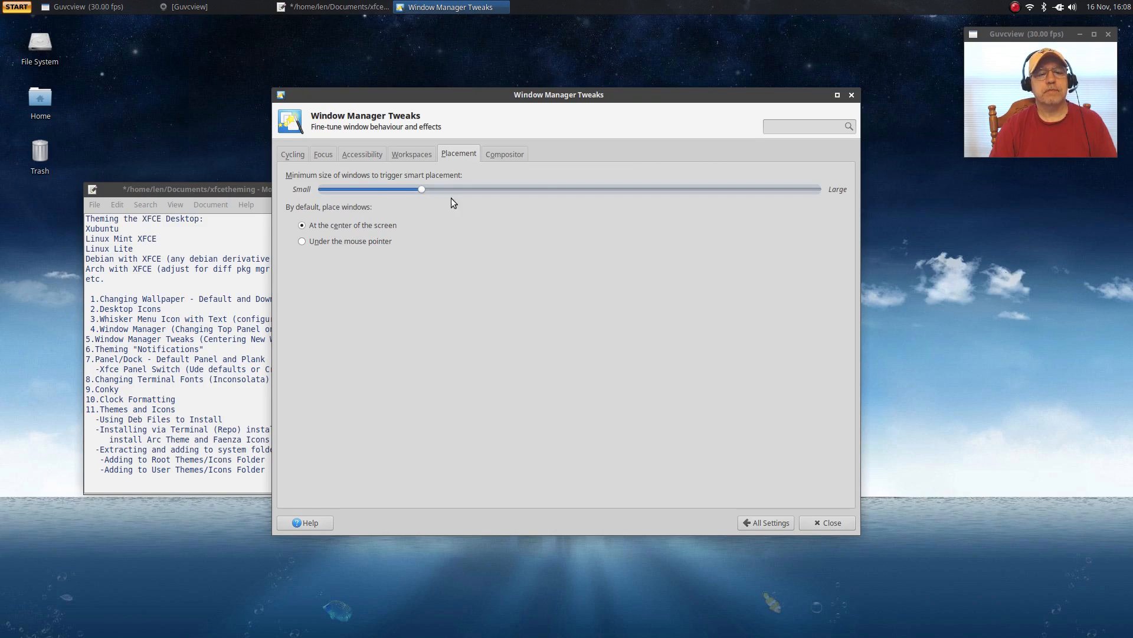
left_click_drag(558, 97, 470, 117)
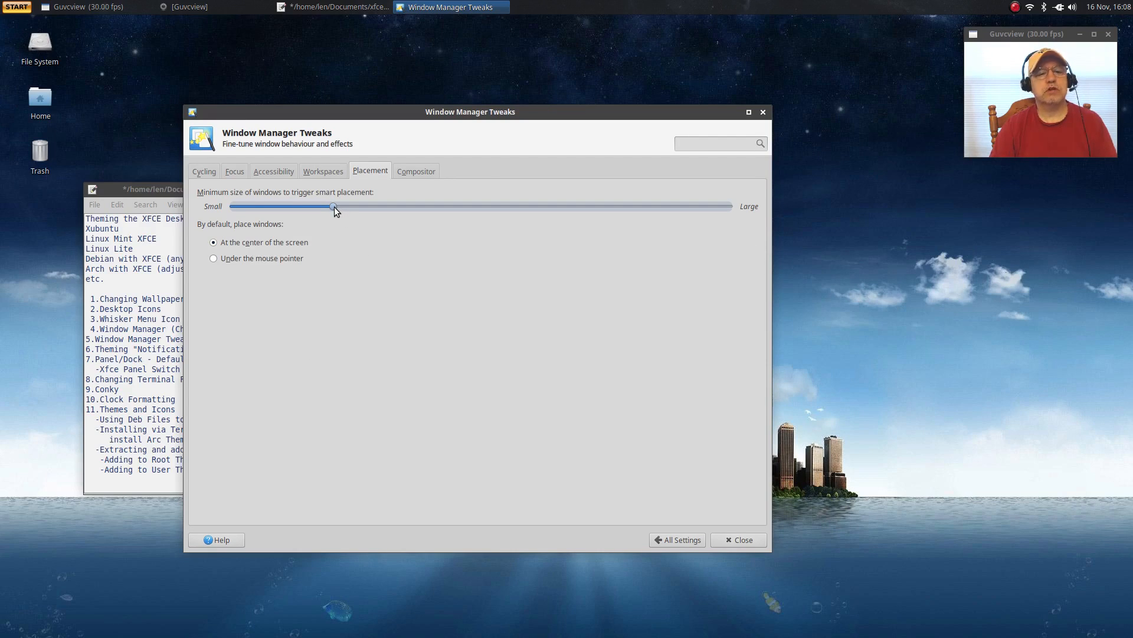
left_click_drag(334, 207, 905, 222)
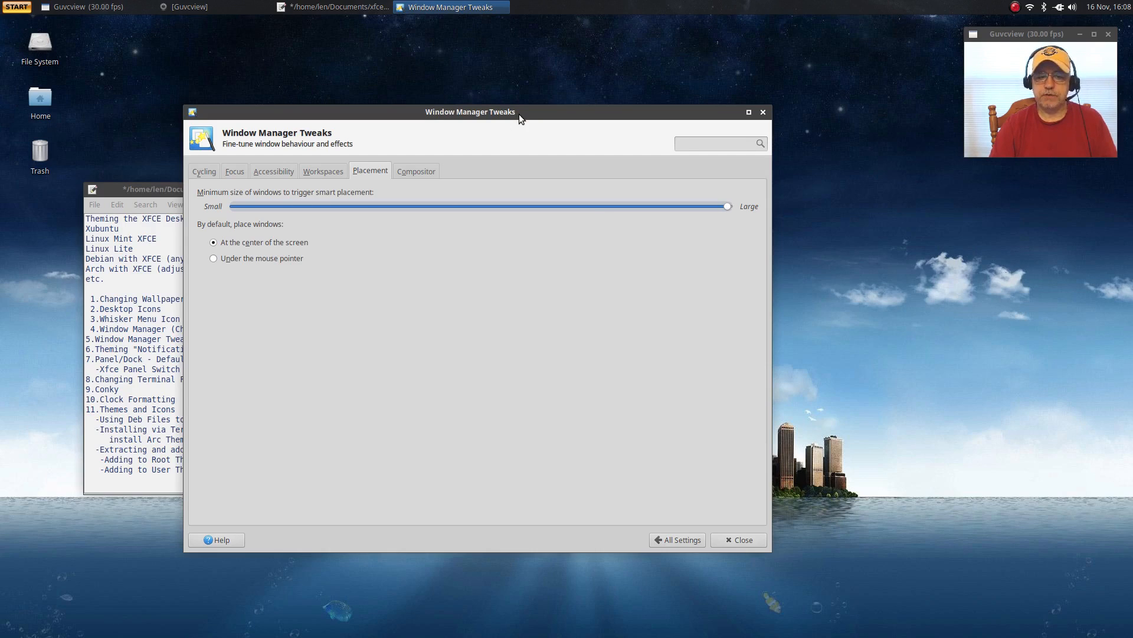
Lower the compositor's opacity of windows during move to about four fifths, testing it by moving the window, and close the tweaks after viewing the Workspaces options.
left_click(415, 172)
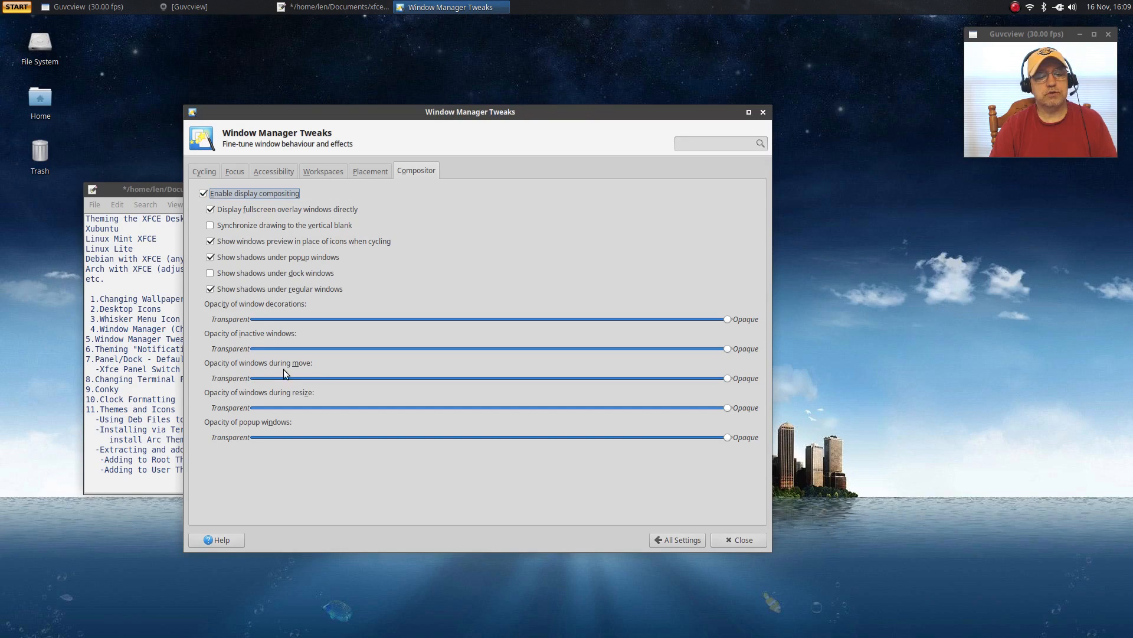
left_click(728, 379)
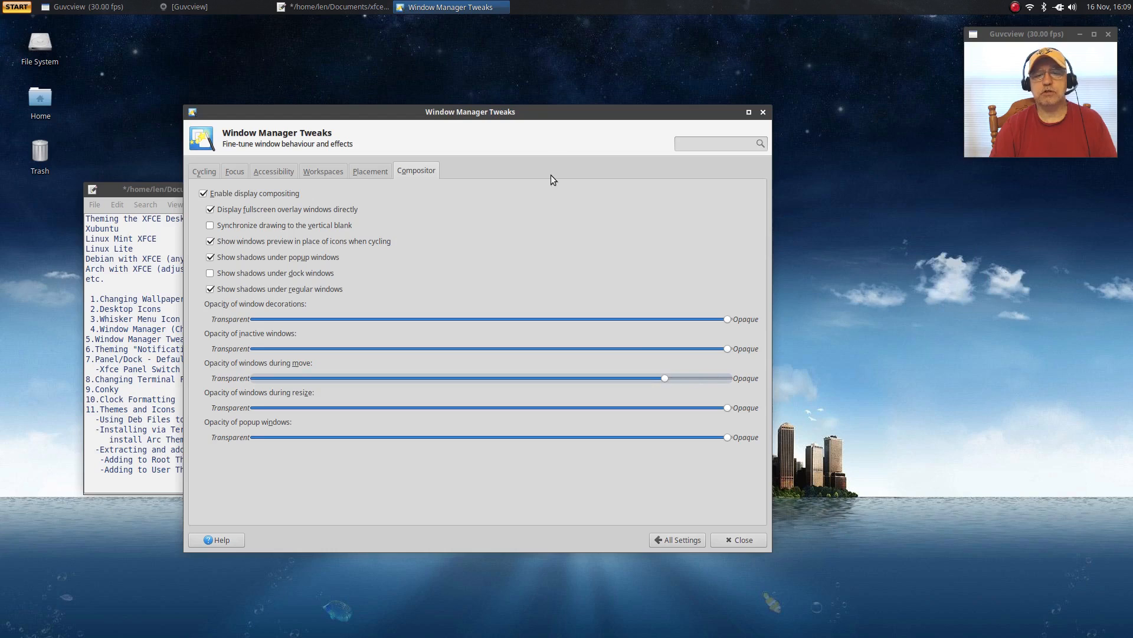
left_click_drag(417, 112, 492, 139)
left_click_drag(527, 125, 306, 119)
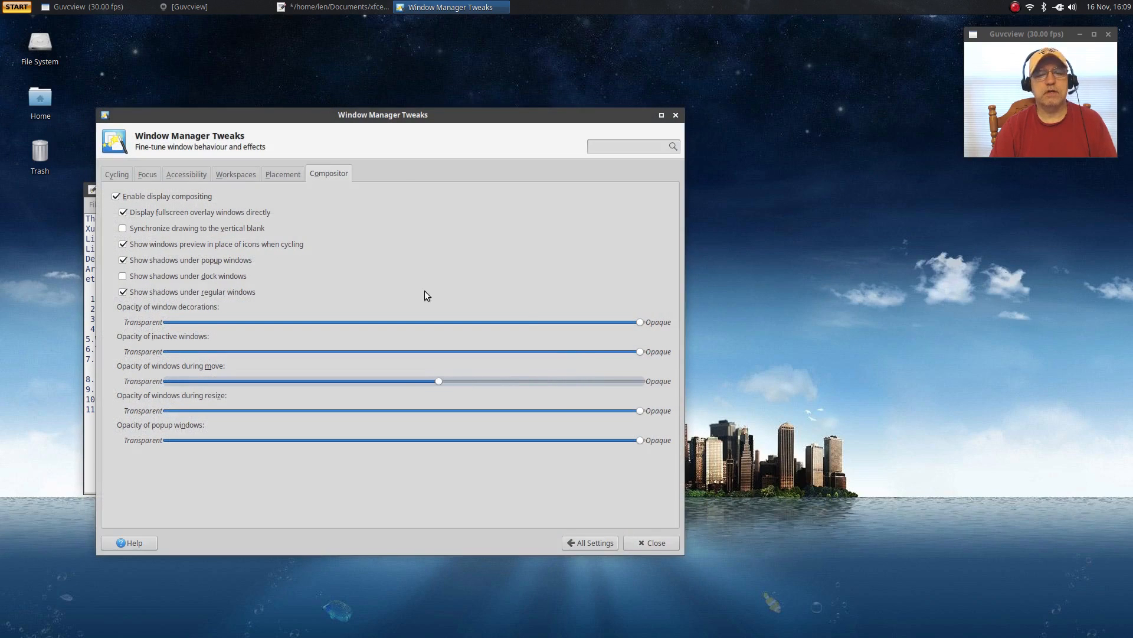
left_click_drag(324, 111, 351, 111)
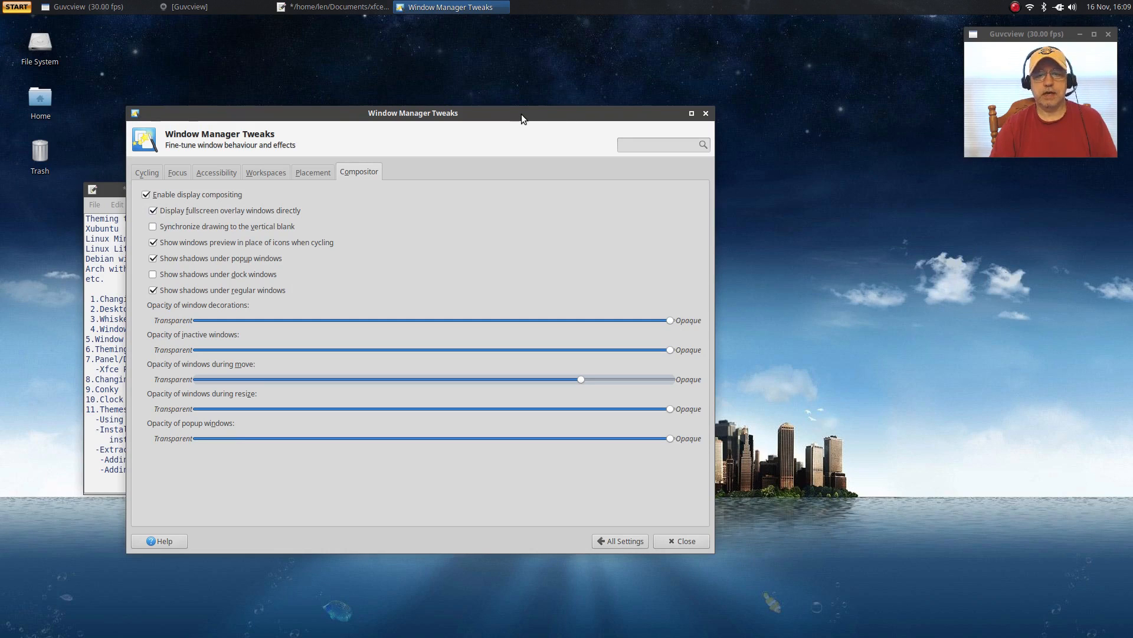
left_click(270, 176)
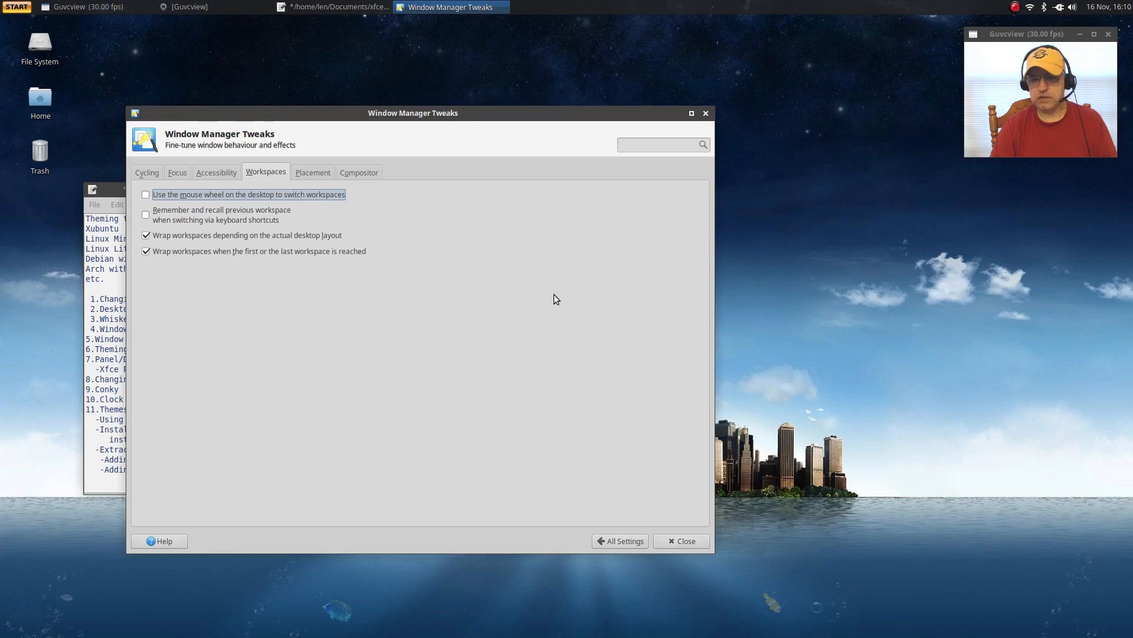
left_click_drag(543, 110, 705, 117)
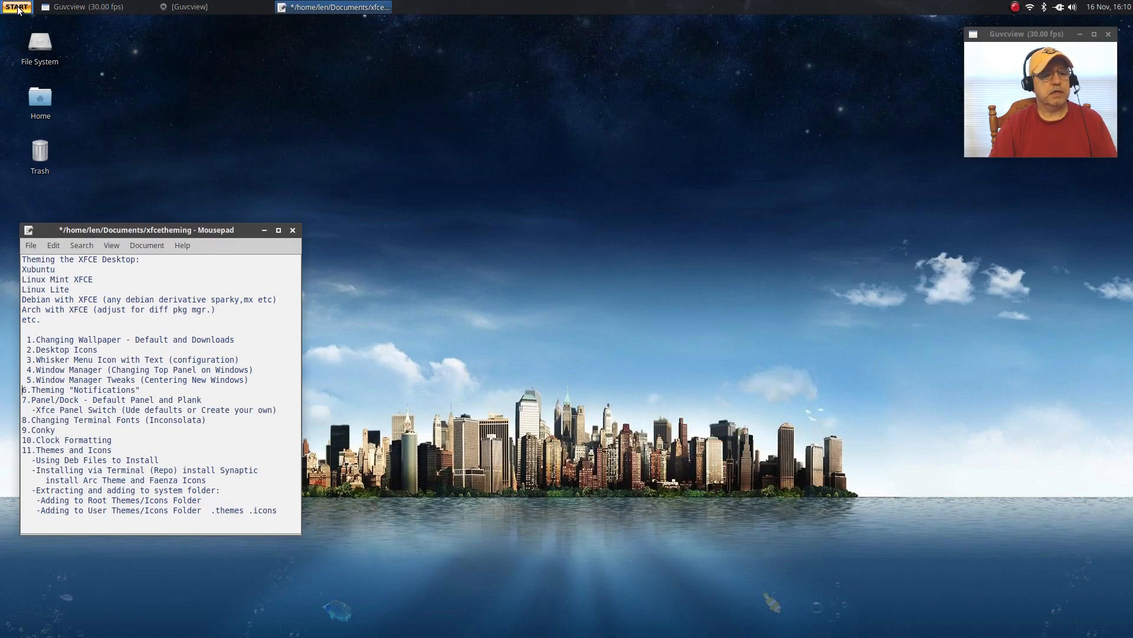
Open the Notifications settings from the Settings manager and show a notification preview.
left_click(13, 12)
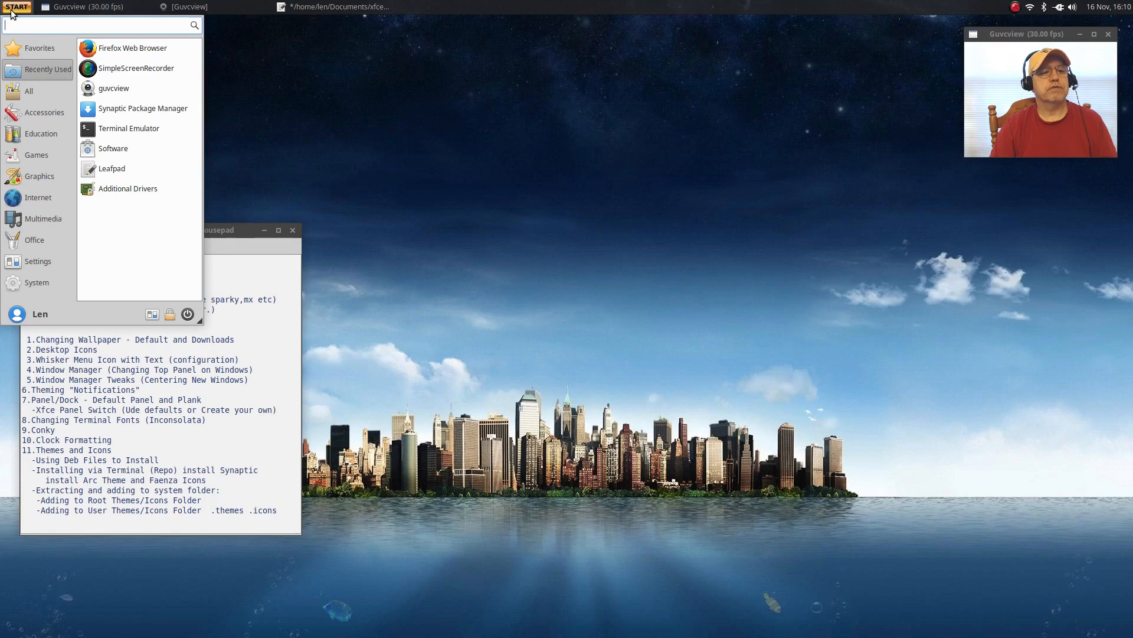
left_click(151, 316)
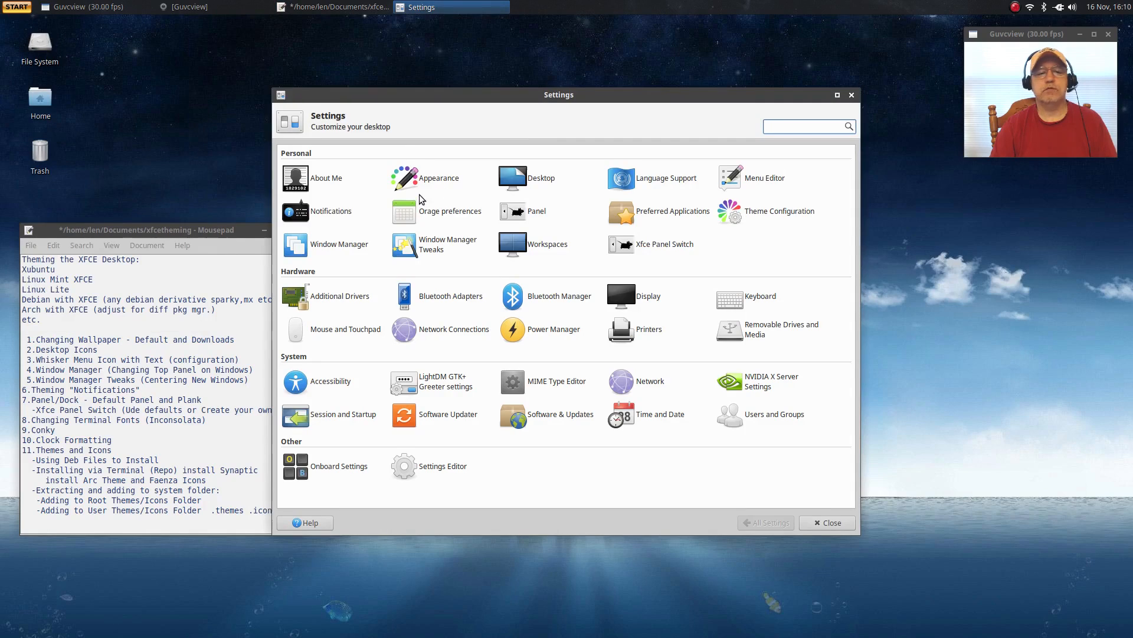
left_click(309, 214)
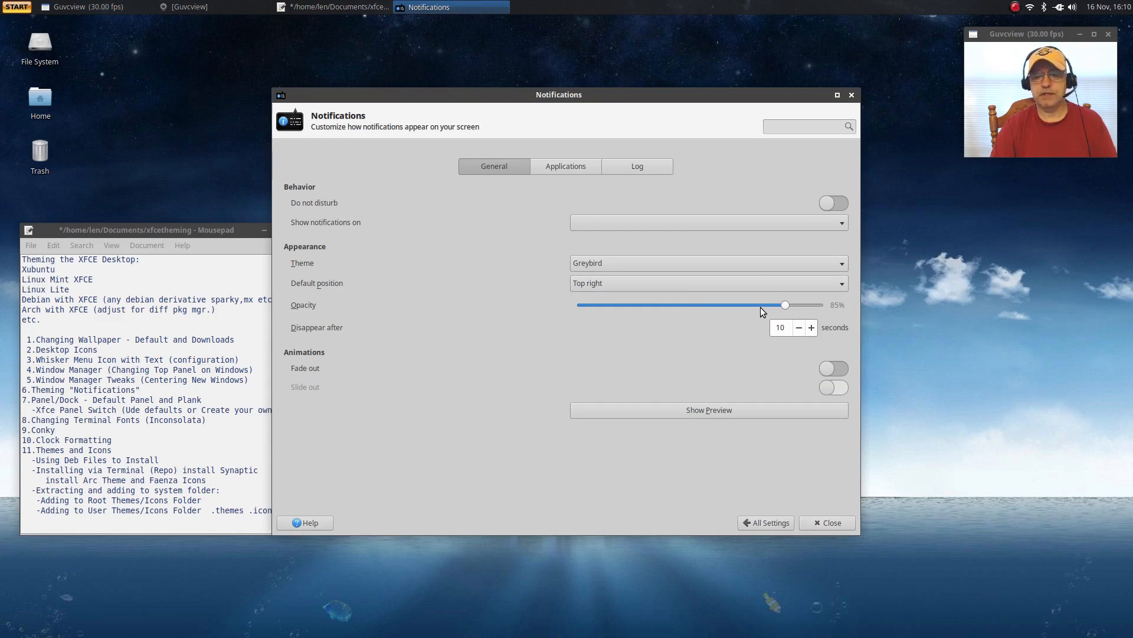
left_click(700, 408)
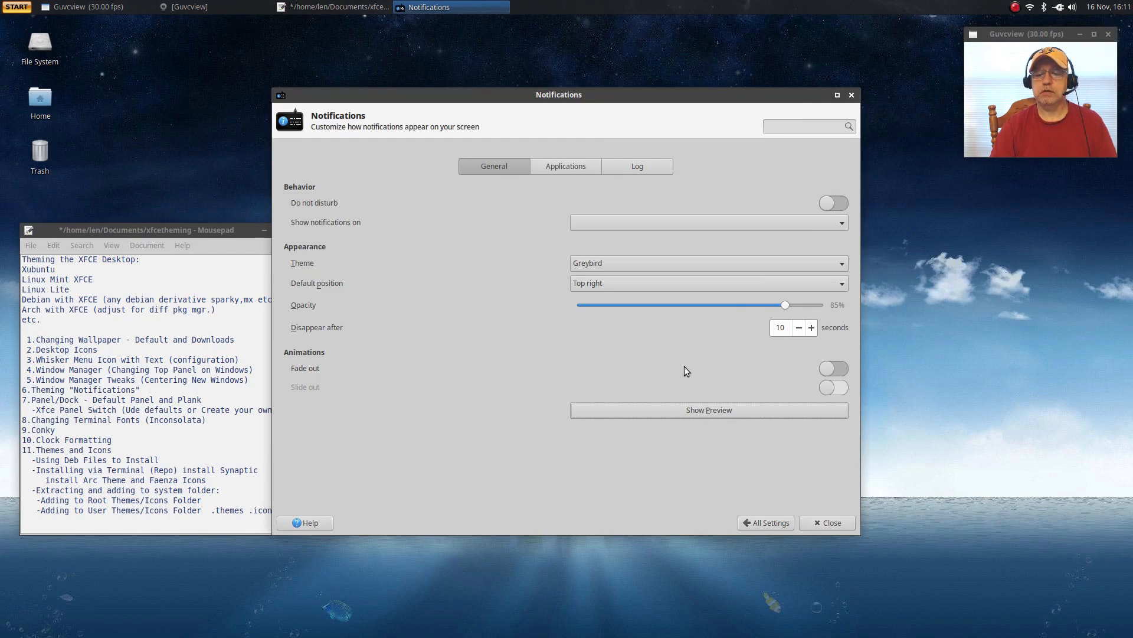
left_click(692, 401)
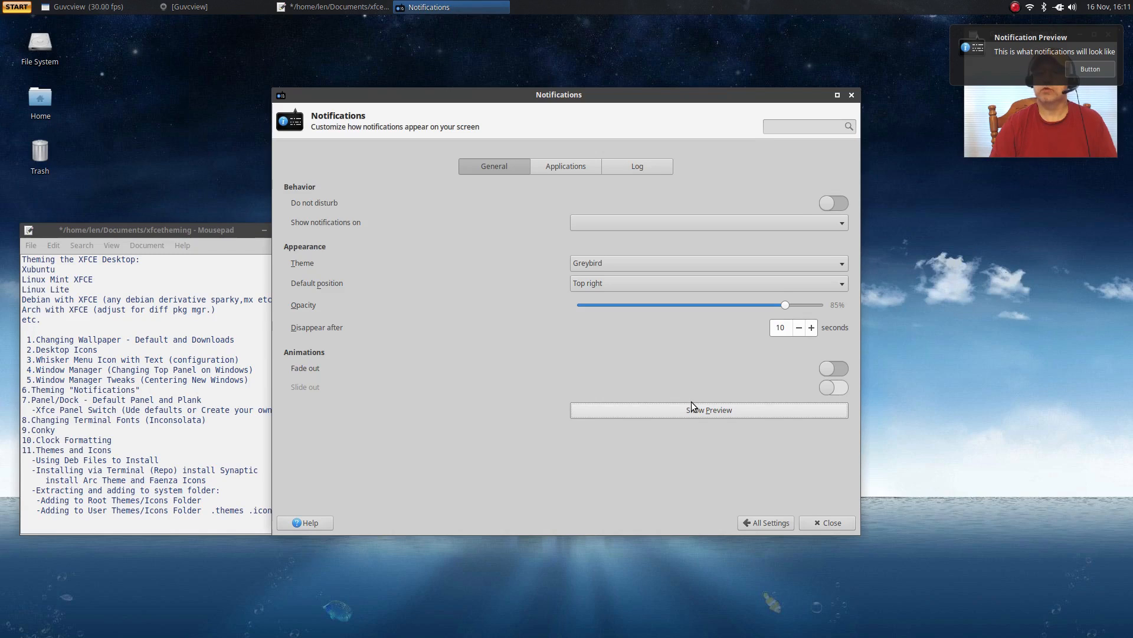
Move the Guvcview webcam window lower on the desktop, clear of the notification area, and show the notification preview again.
left_click(997, 183)
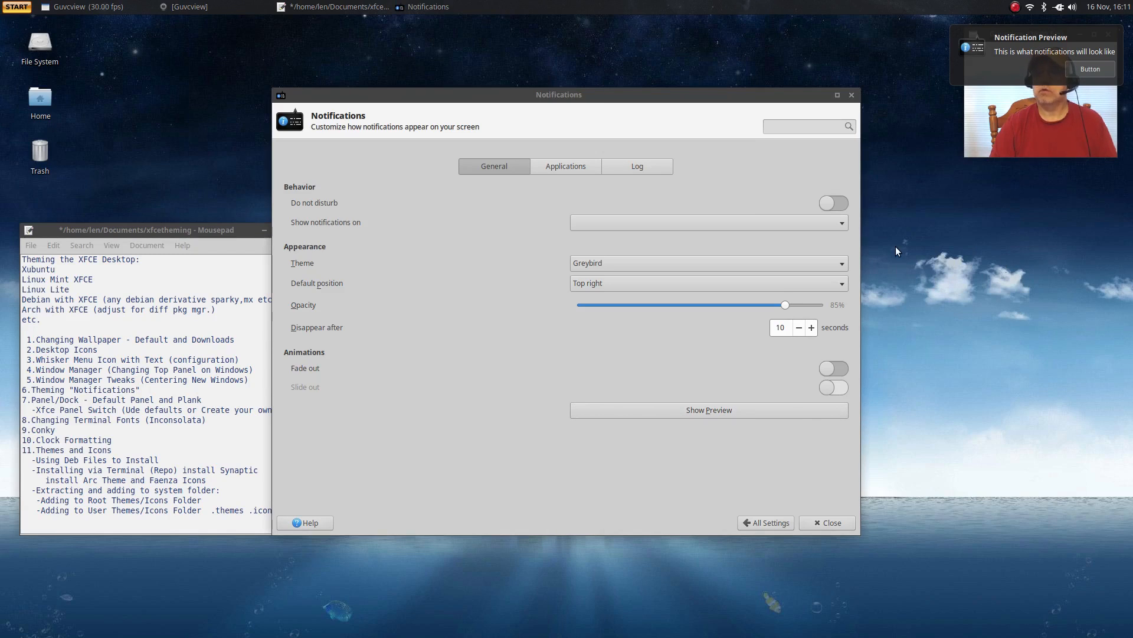
left_click(1020, 72)
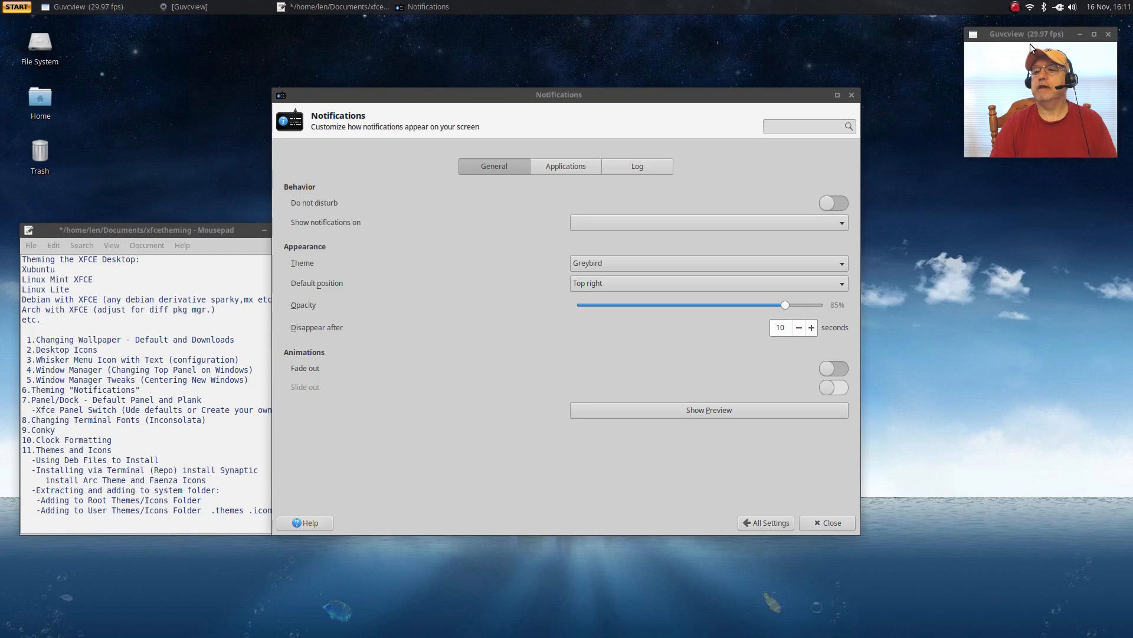
left_click_drag(1030, 33, 1037, 161)
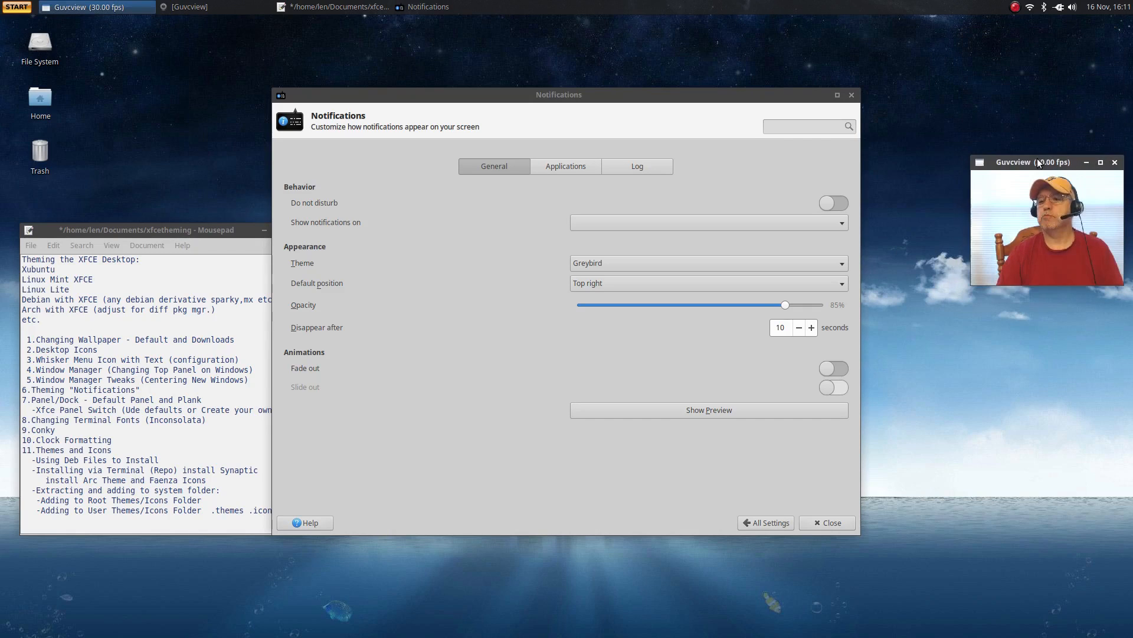
left_click(724, 410)
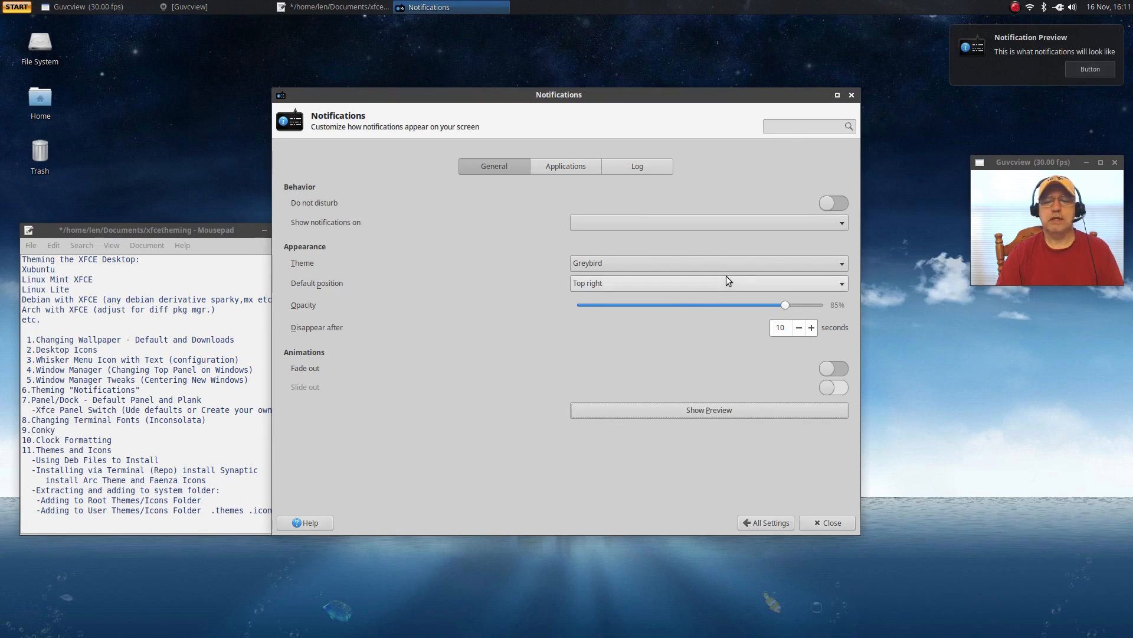
Try the Bright and Smoke notification themes, and set the notification theme to Default.
left_click(628, 267)
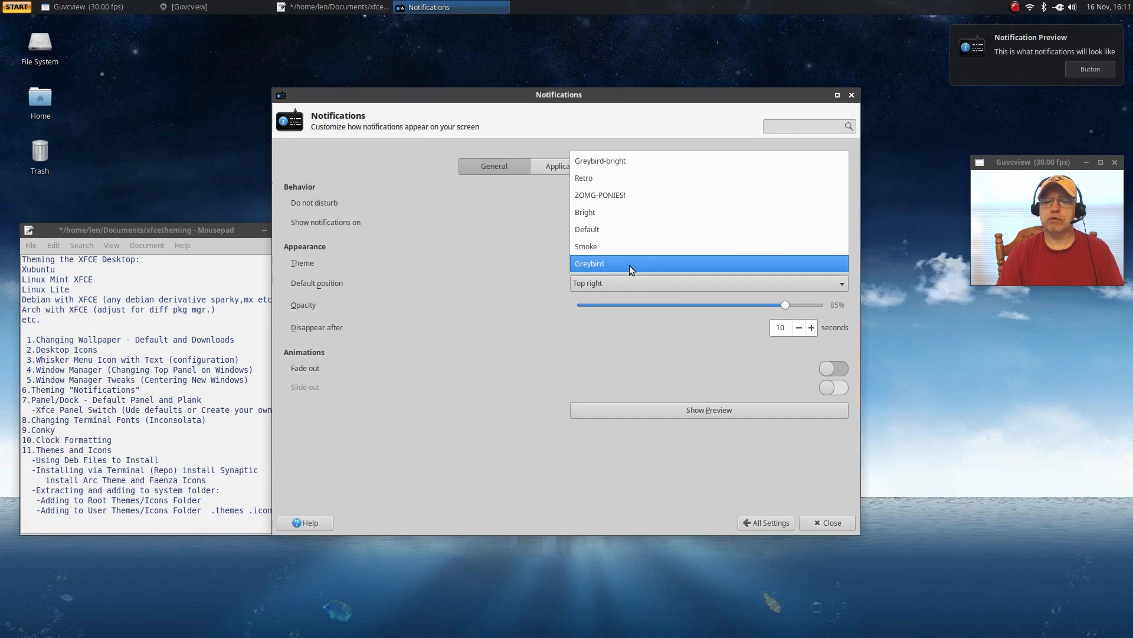
left_click(611, 213)
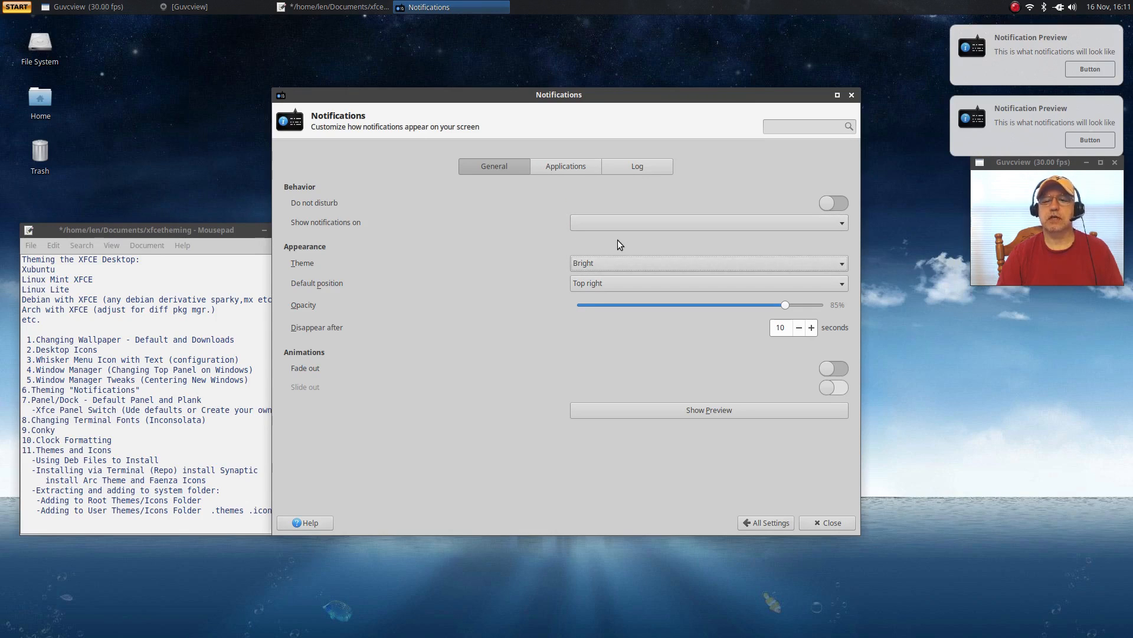
left_click(615, 263)
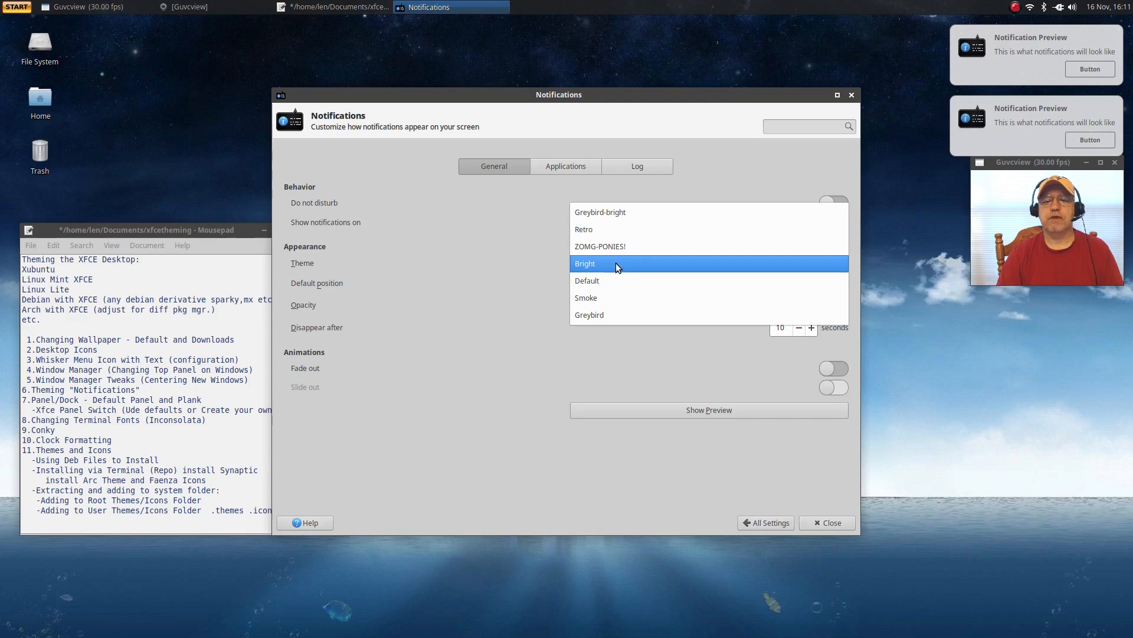
left_click(612, 297)
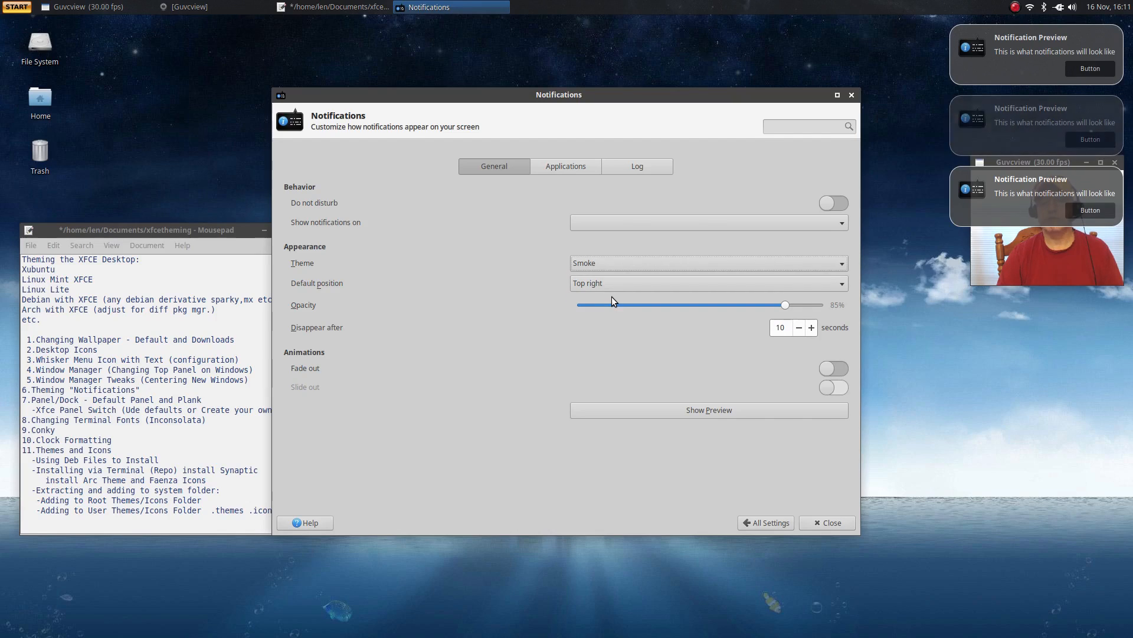
left_click(614, 268)
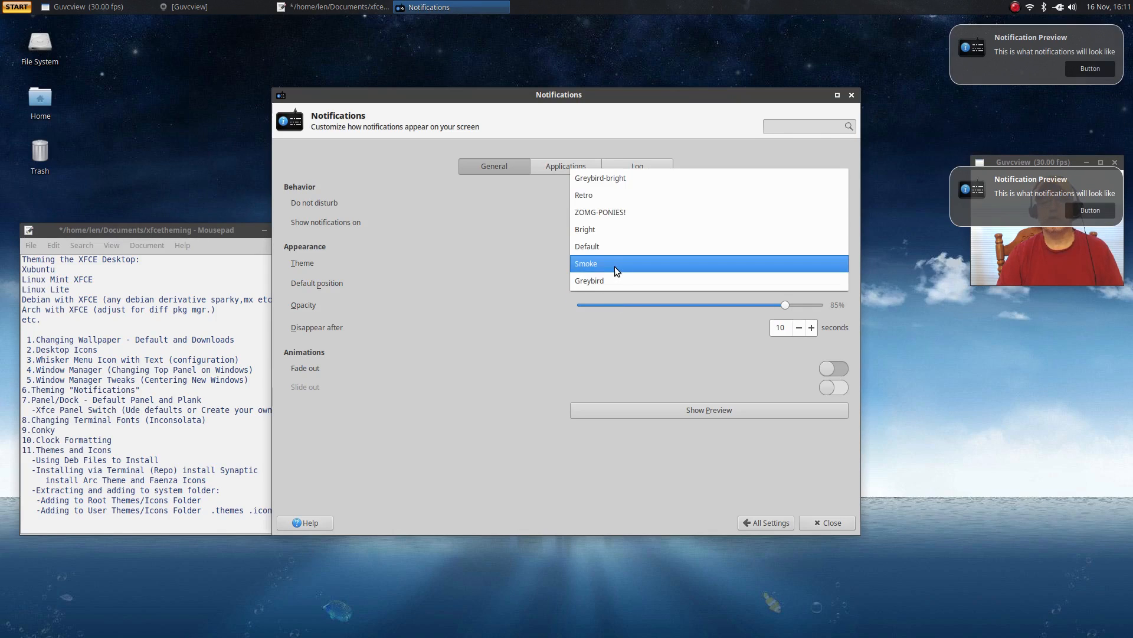
left_click(608, 246)
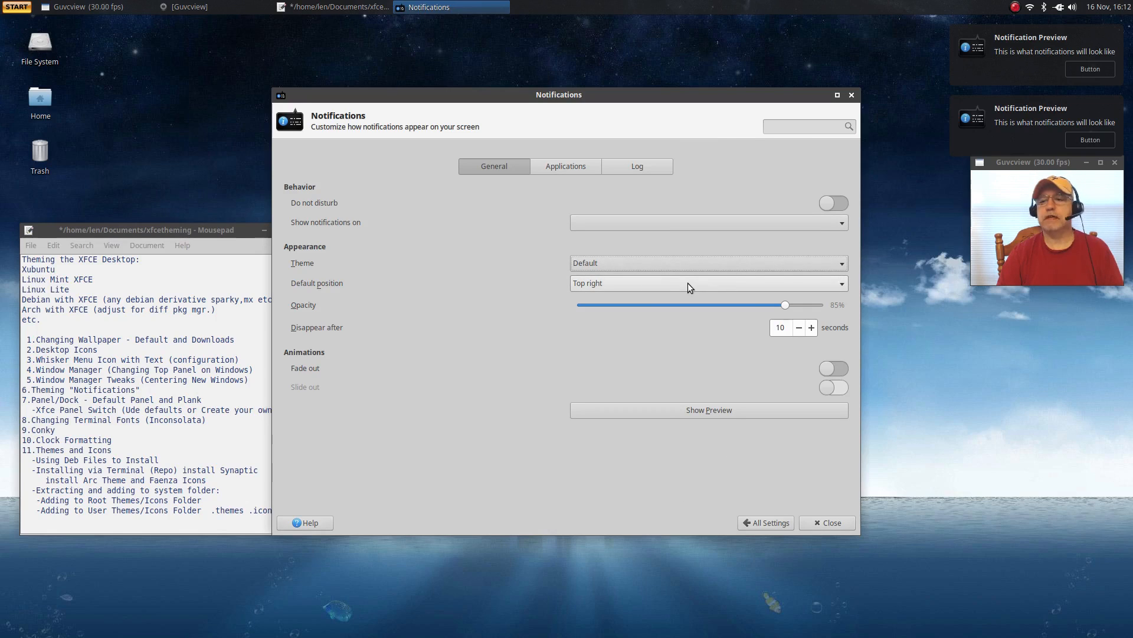
Make notifications disappear after 3 seconds, enable the Fade out animation and preview the notification.
left_click(798, 328)
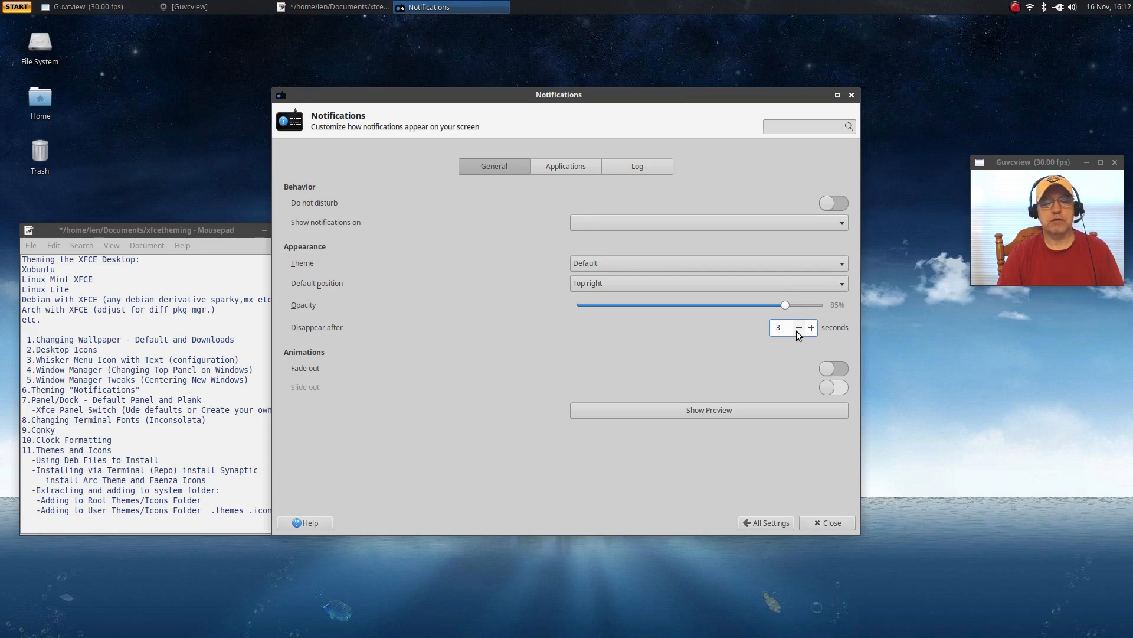
left_click(840, 367)
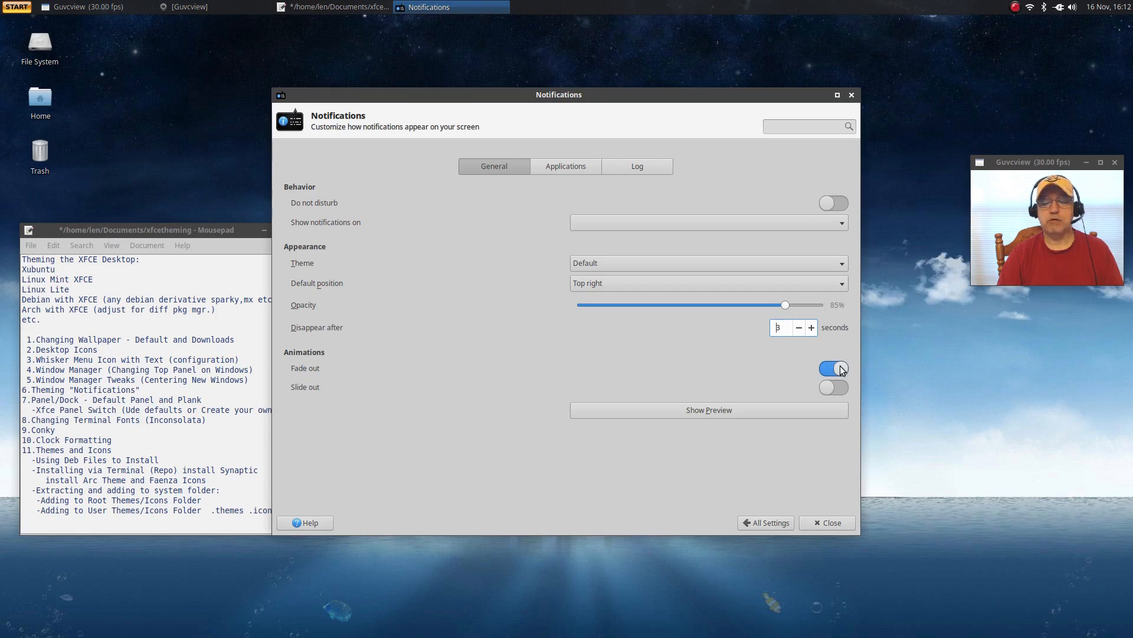
left_click(711, 412)
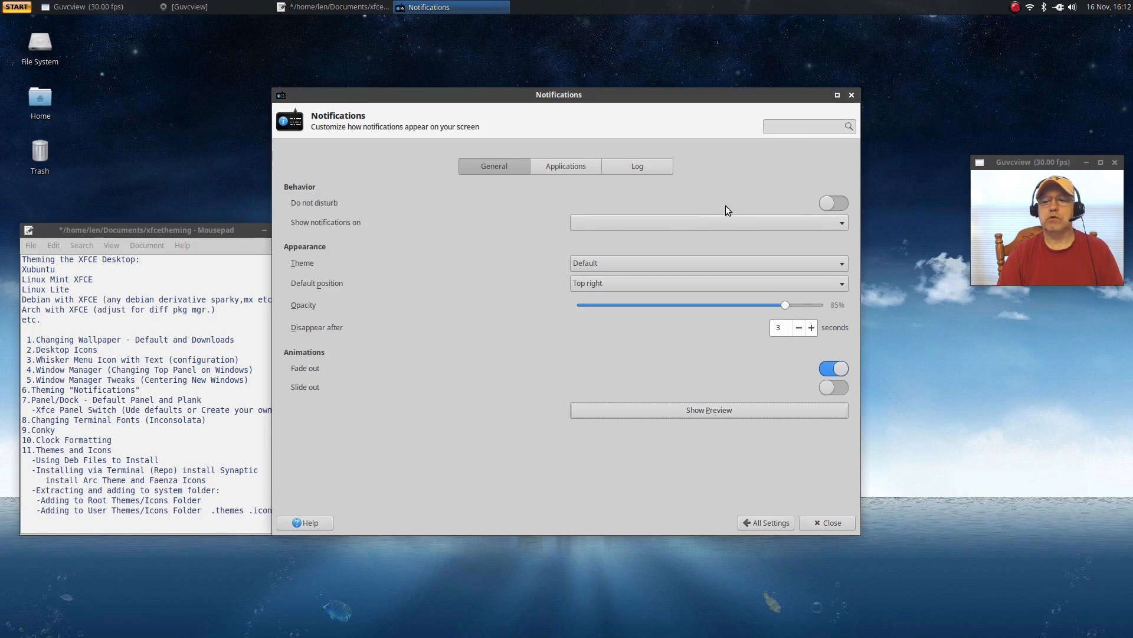
Set notifications to show on the display with mouse pointer.
left_click(717, 223)
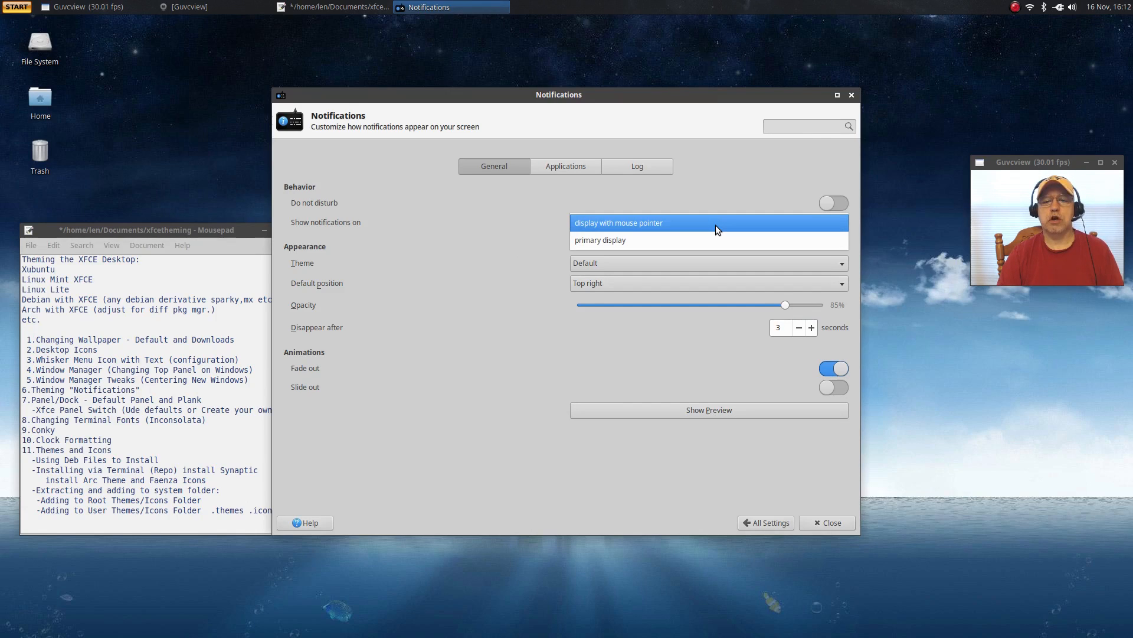
left_click(663, 223)
left_click(664, 224)
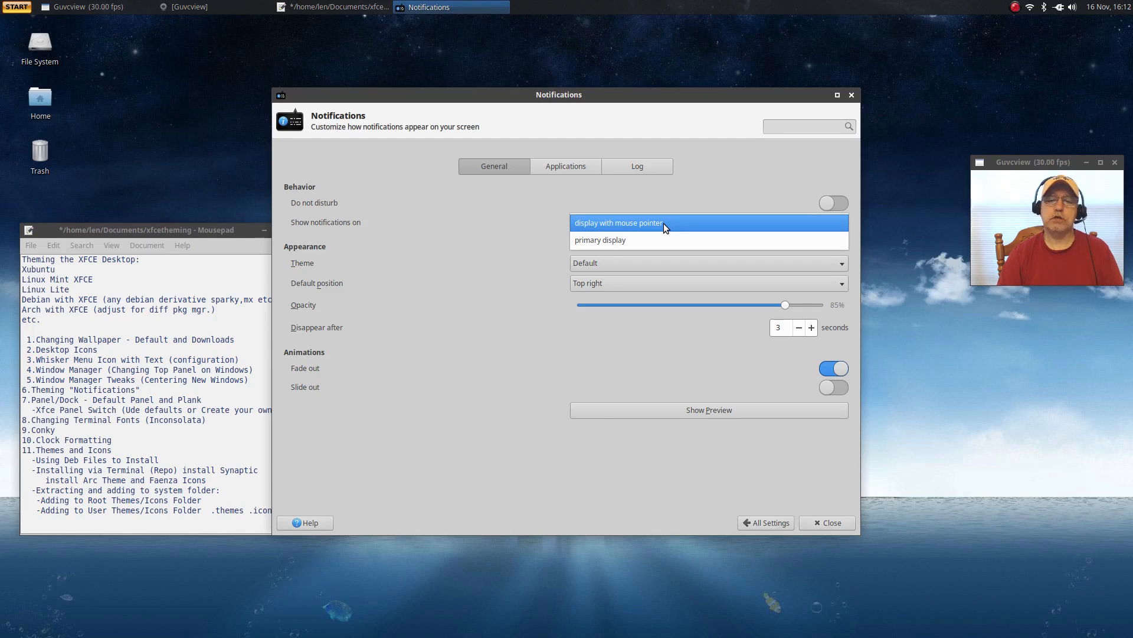
left_click(664, 223)
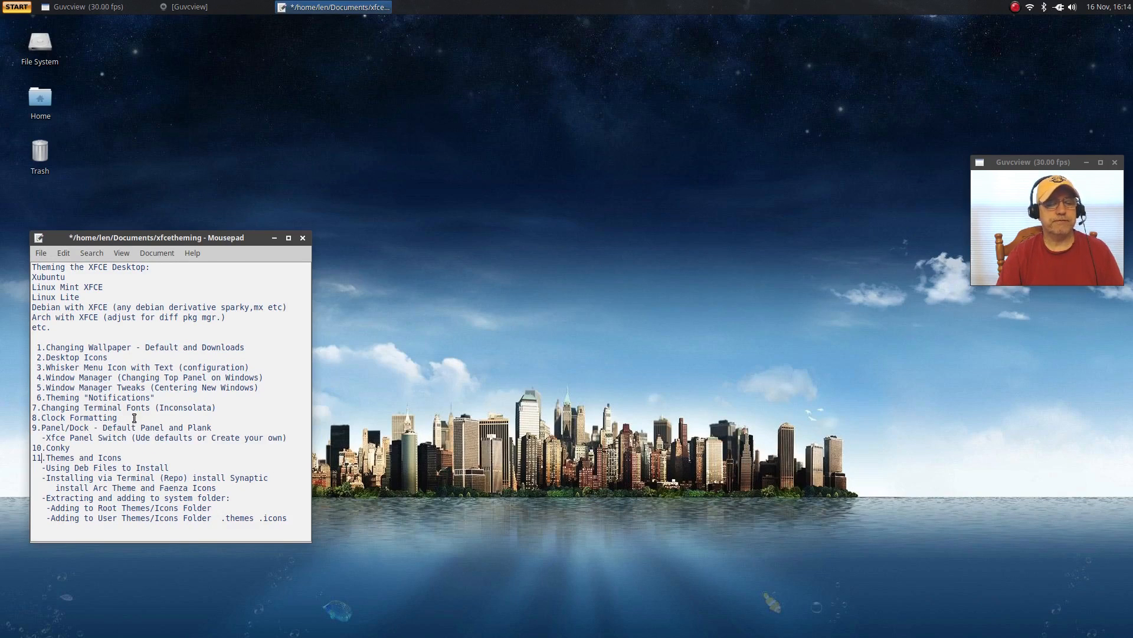
Open a Terminal Emulator window.
left_click(16, 7)
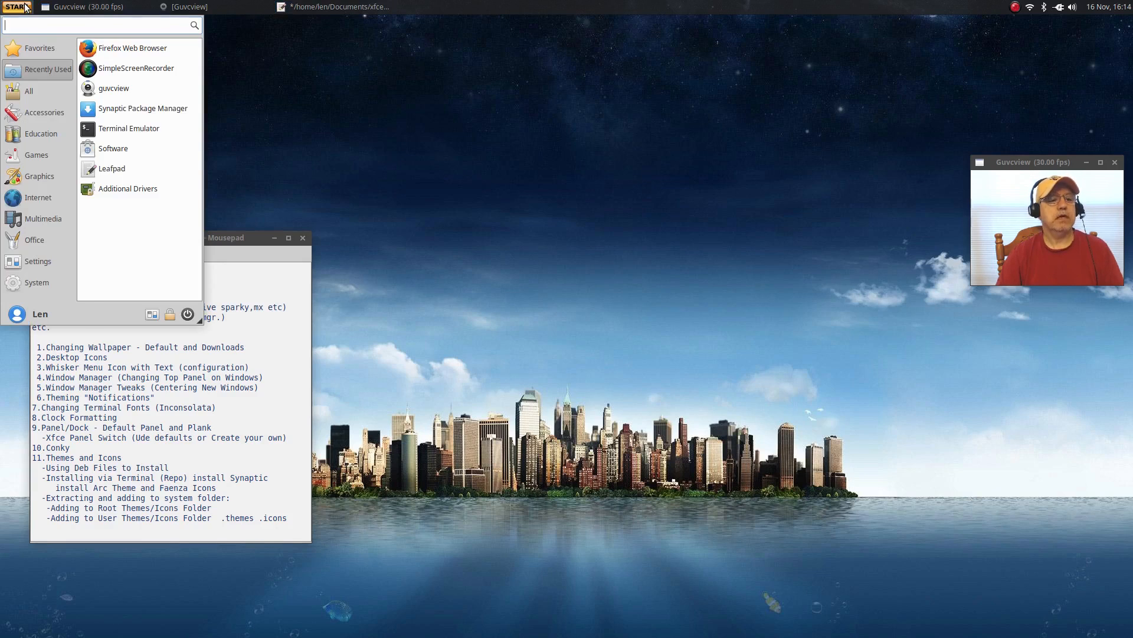
left_click(110, 134)
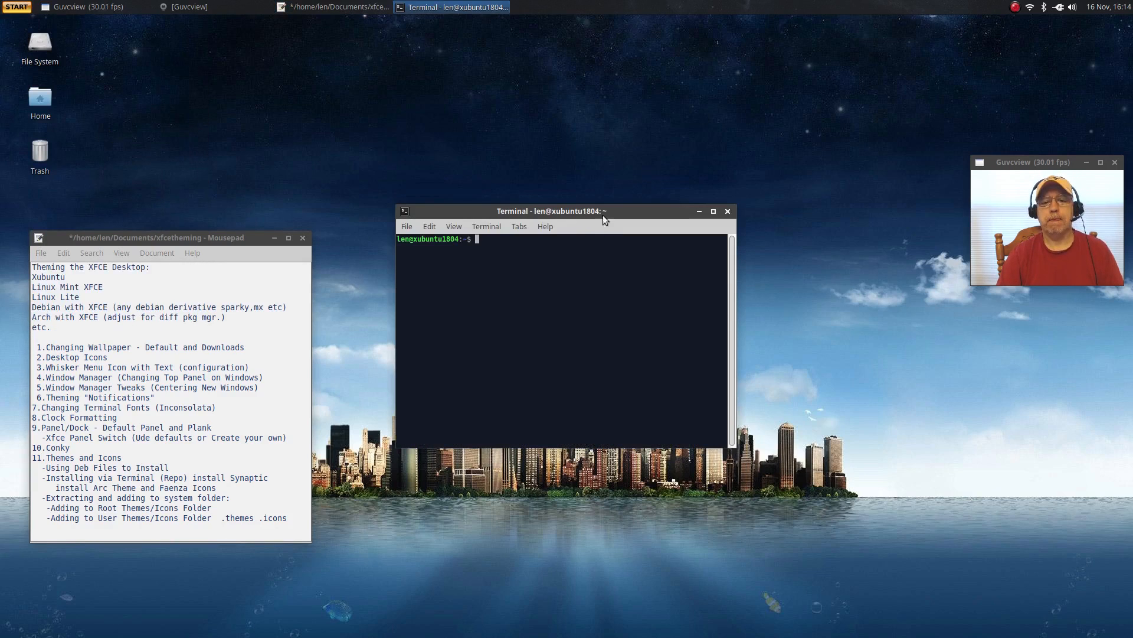
Set the terminal's DejaVu Sans Mono Book font to size 14, reposition the enlarged terminal window and close the preferences.
left_click_drag(603, 215, 636, 249)
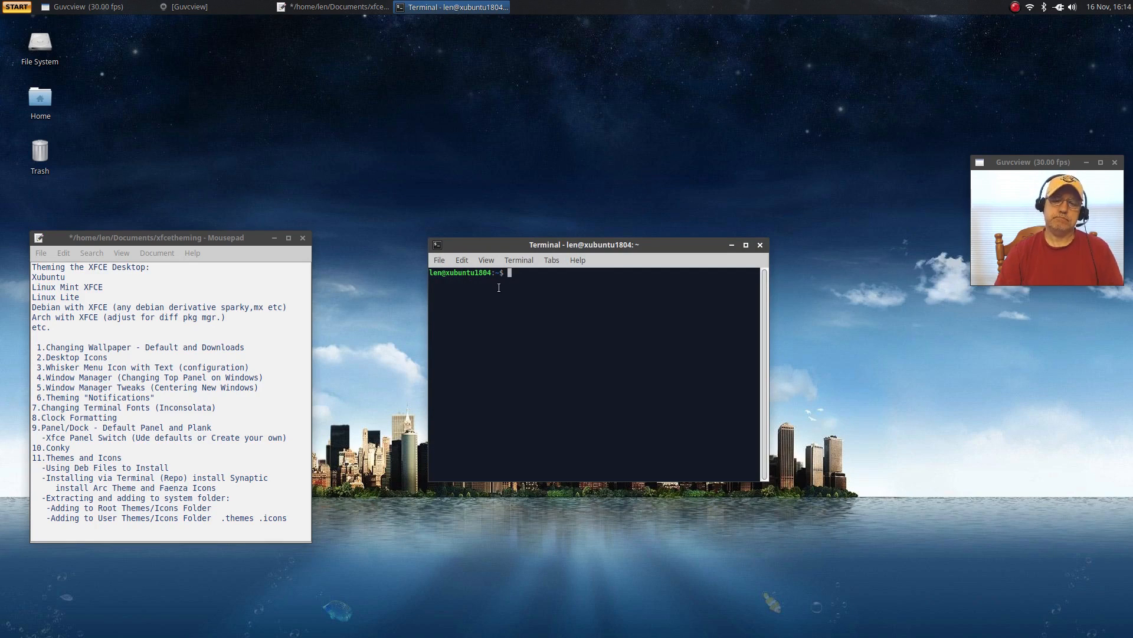
left_click(440, 258)
mouse_move(470, 262)
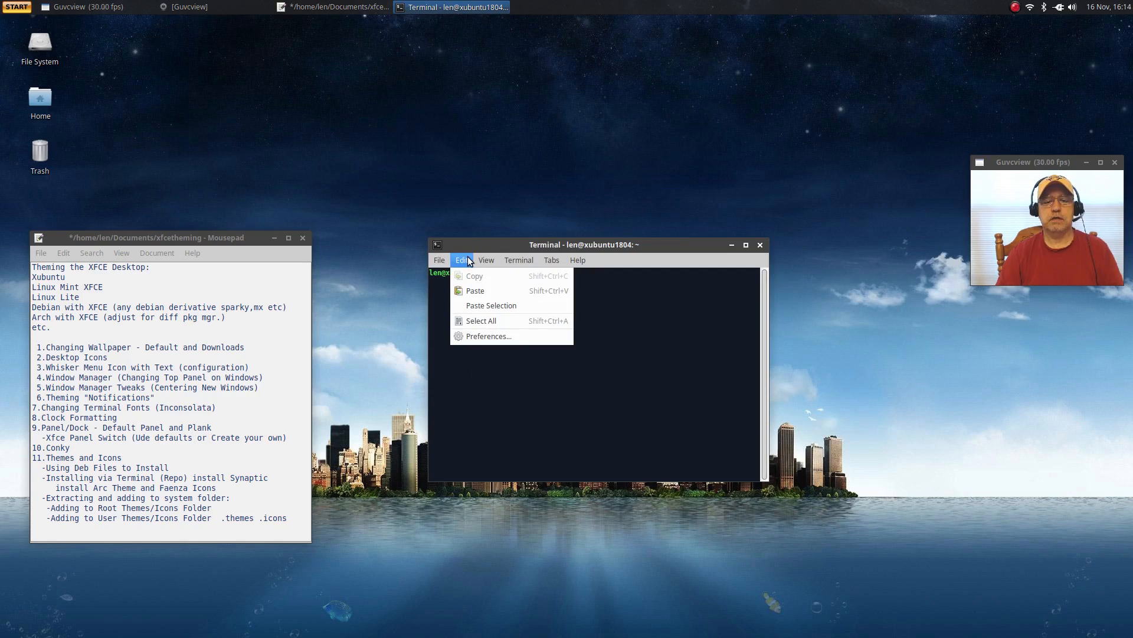
left_click(477, 336)
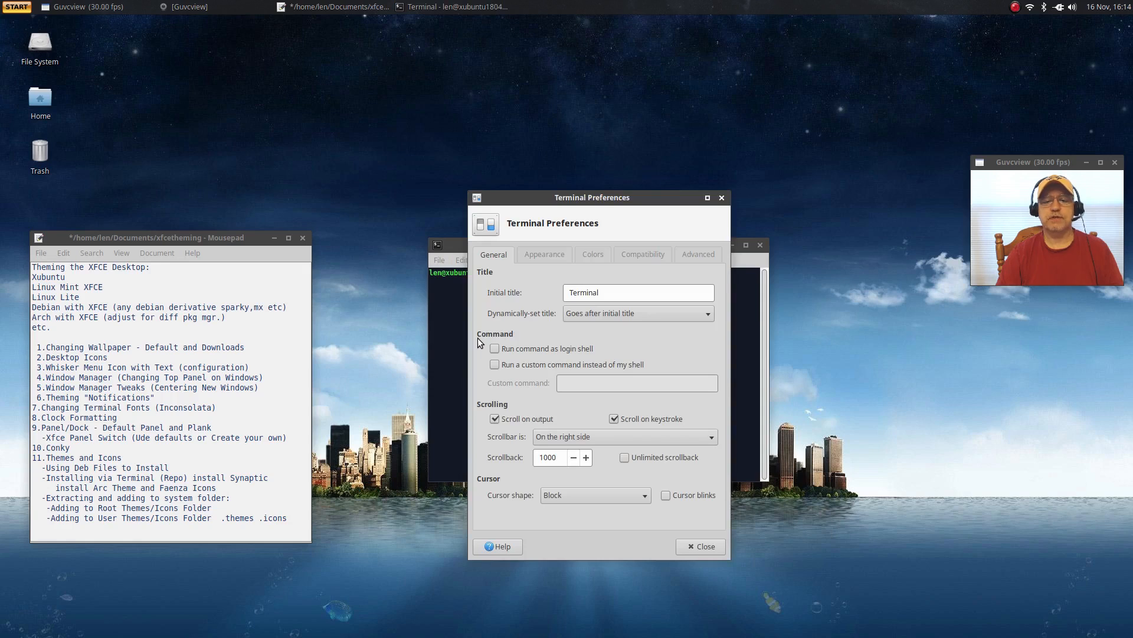
left_click(533, 253)
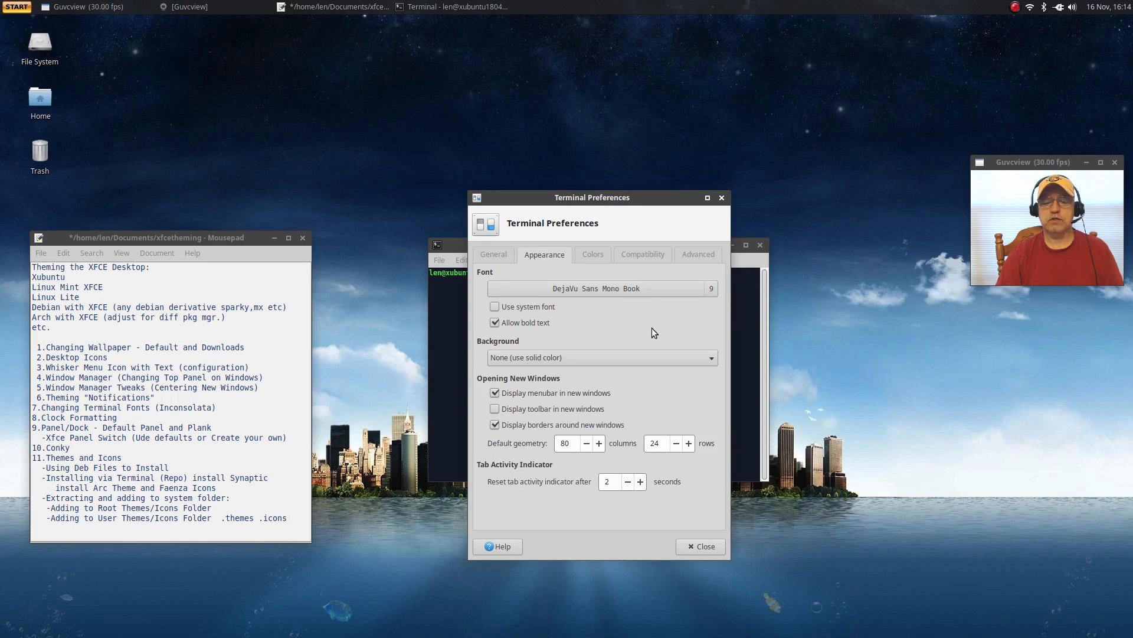
left_click(712, 293)
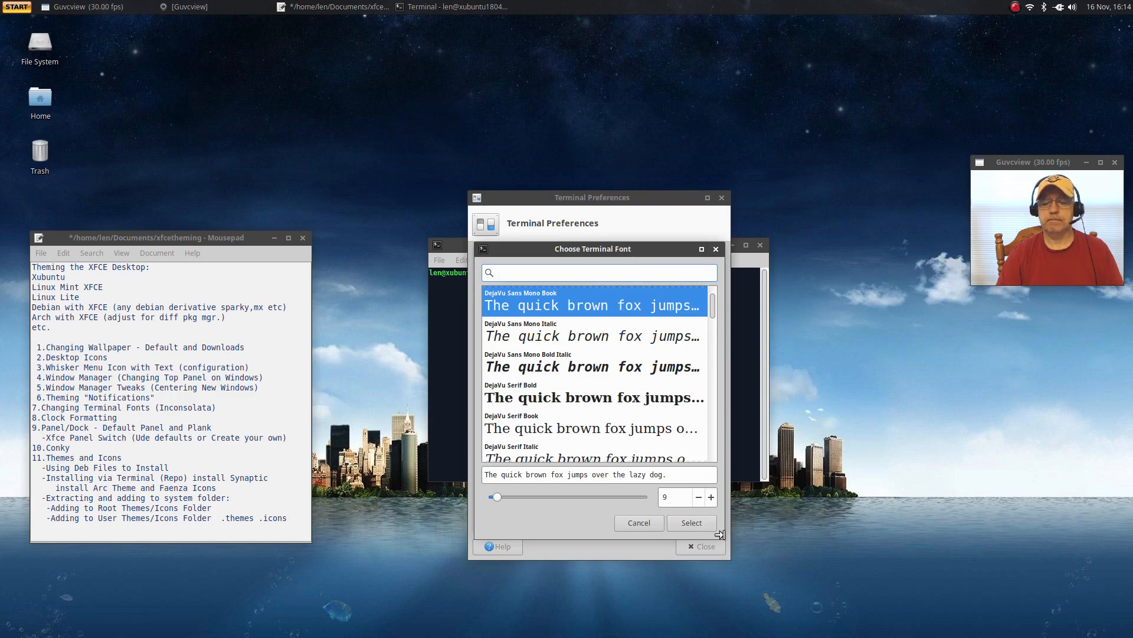
left_click(711, 497)
left_click(711, 497)
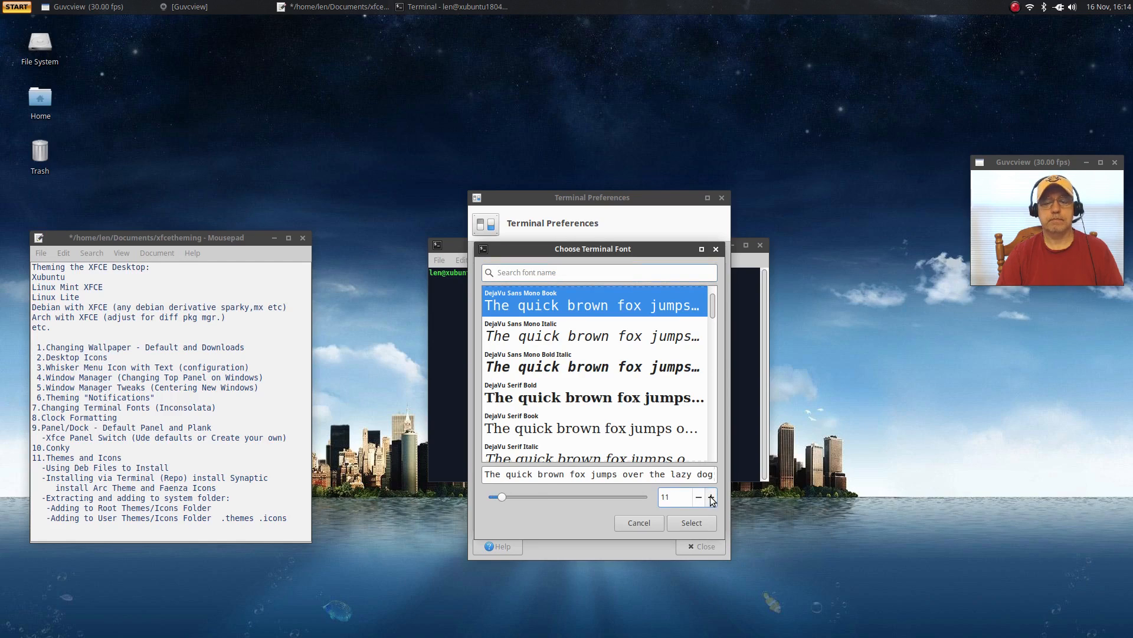
left_click(711, 496)
left_click(712, 496)
left_click(712, 496)
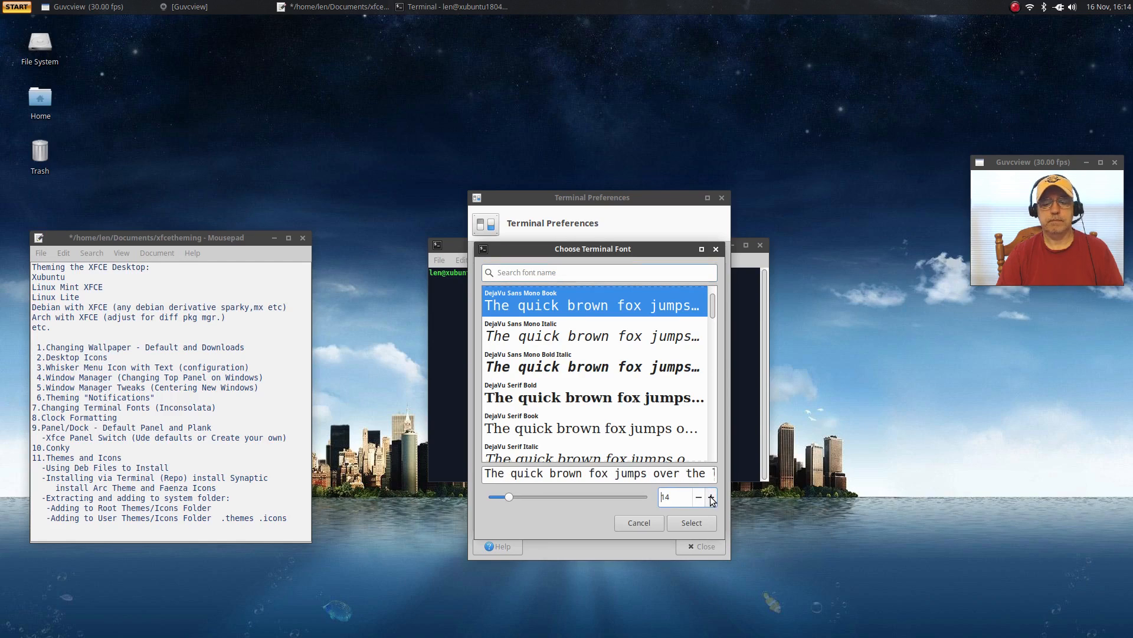
left_click(695, 523)
left_click_drag(778, 246, 704, 233)
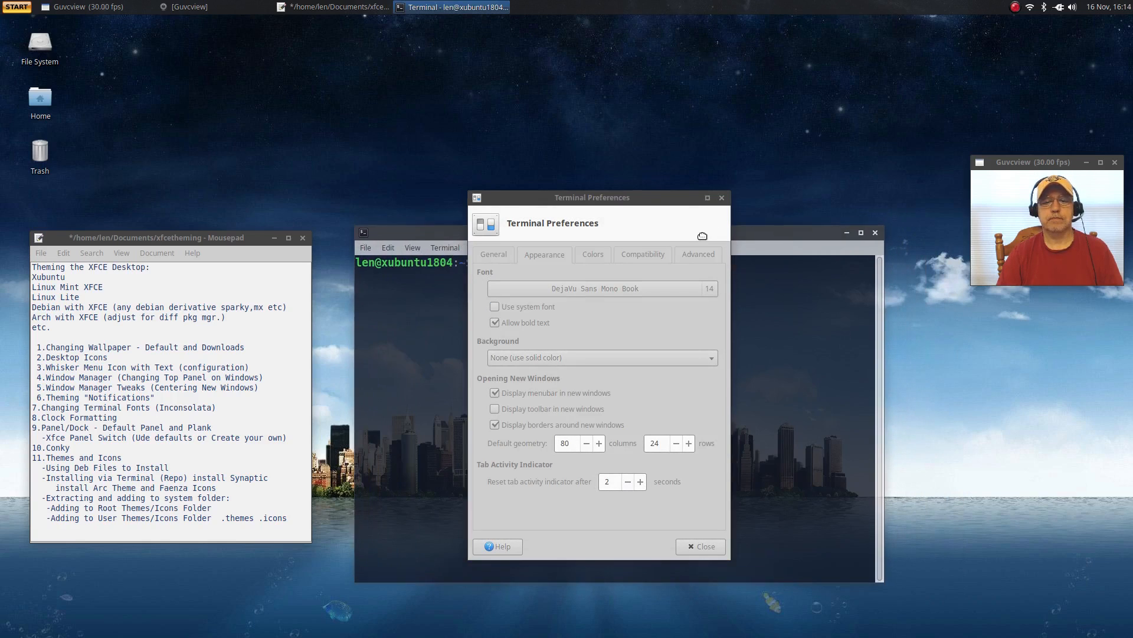
left_click(720, 199)
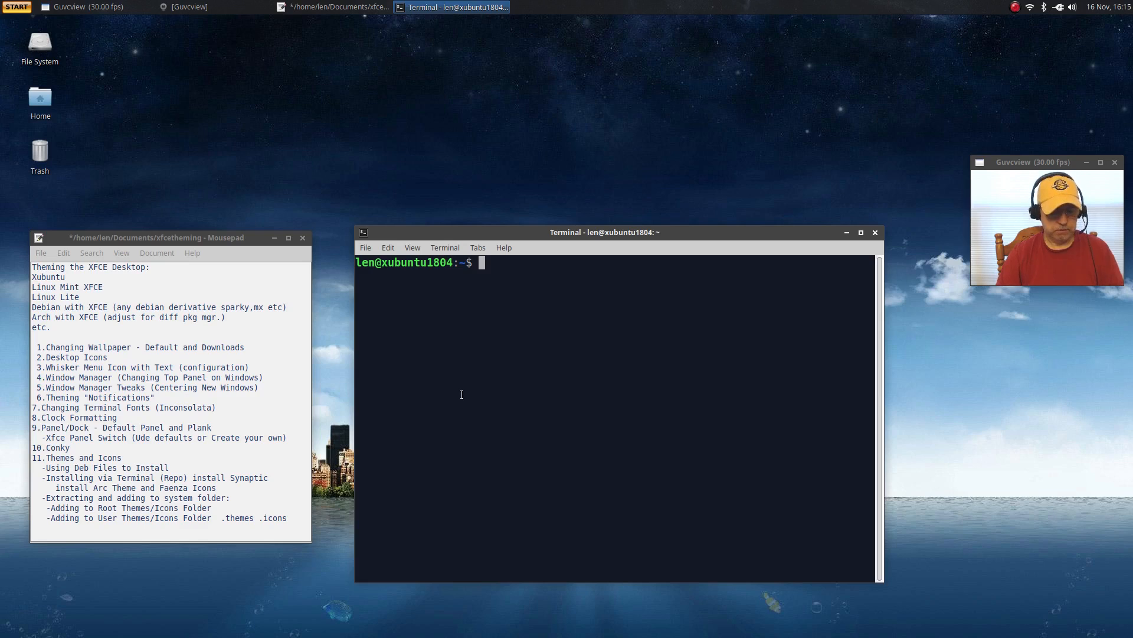
Refresh the package lists with sudo apt update, entering the sudo password.
type("sudo ")
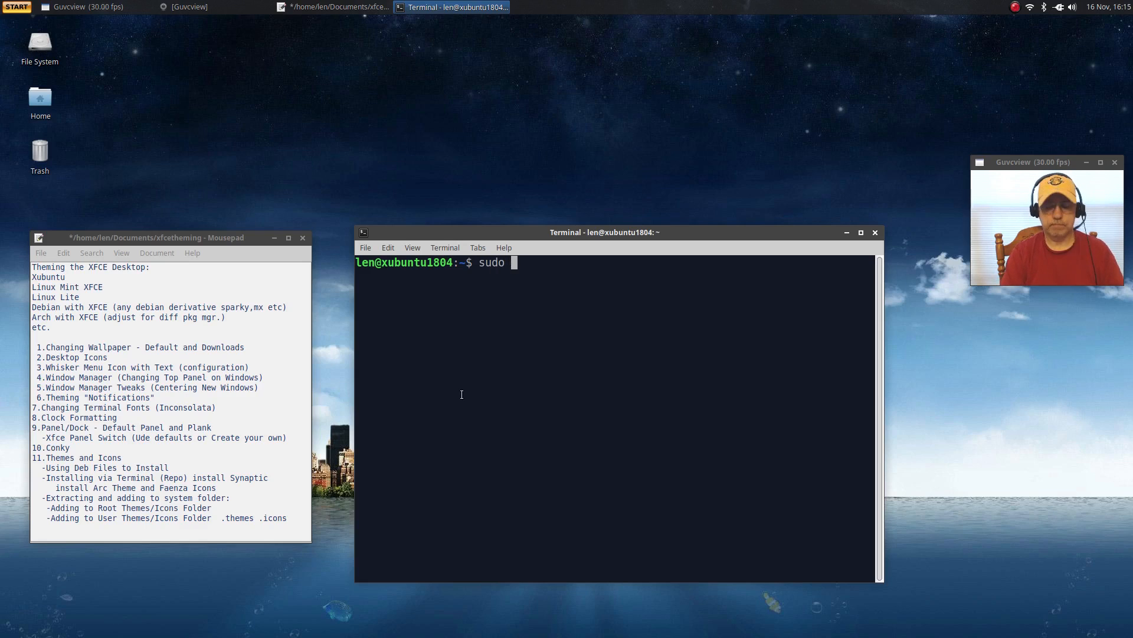
type("apt upd")
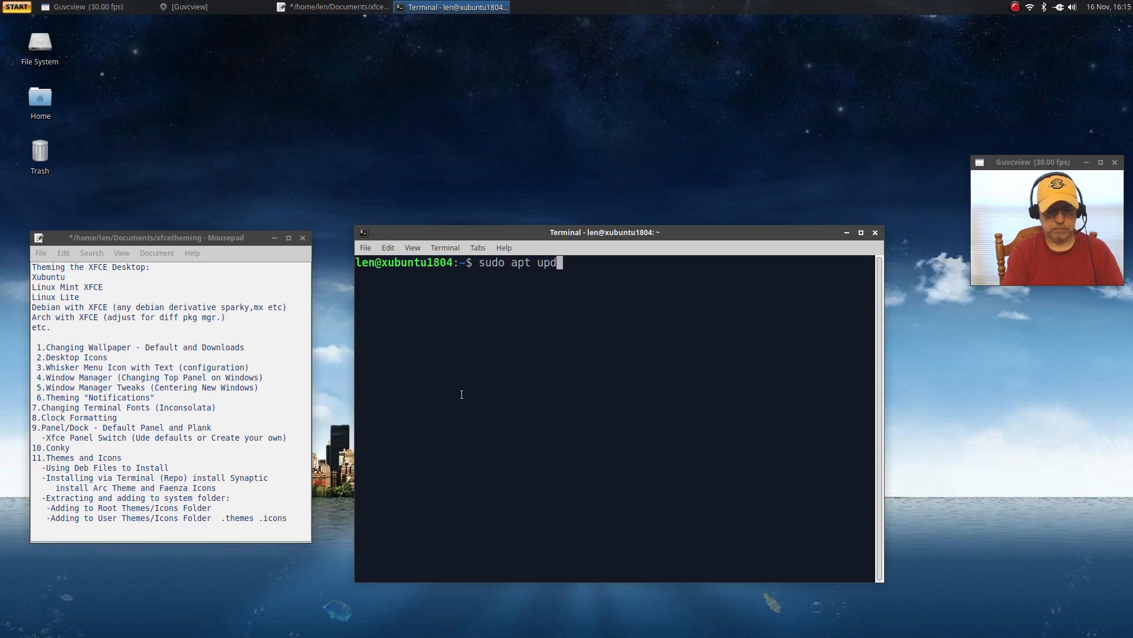
type("ate")
key("Return")
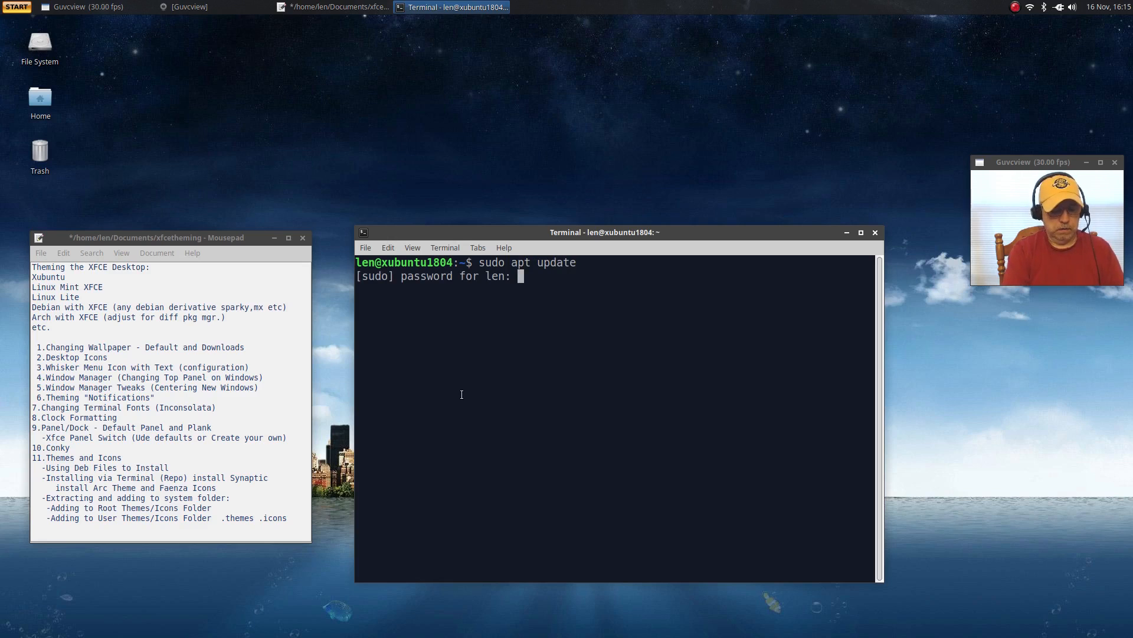
key("Return")
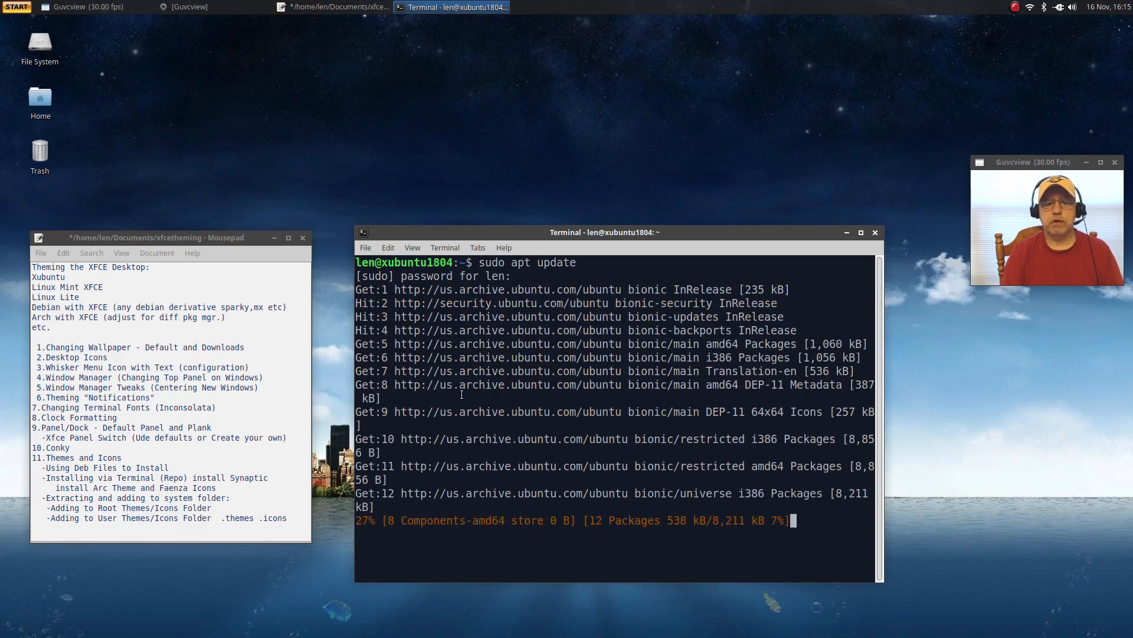
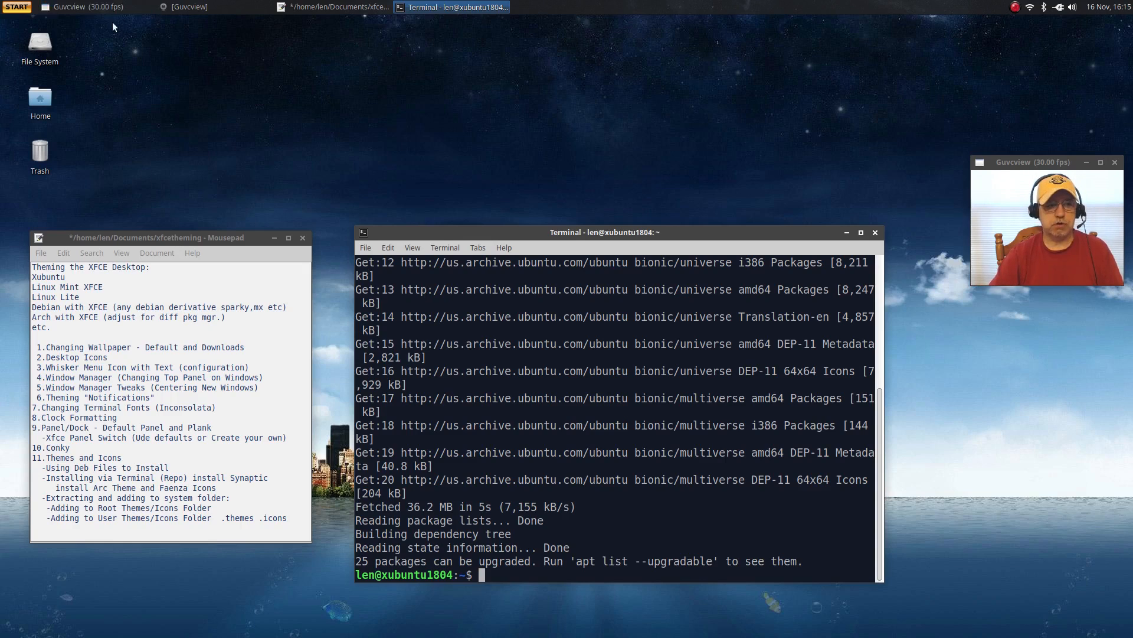
Launch Synaptic Package Manager, authenticate with the account password and move its window clear of the terminal prompt.
left_click(13, 6)
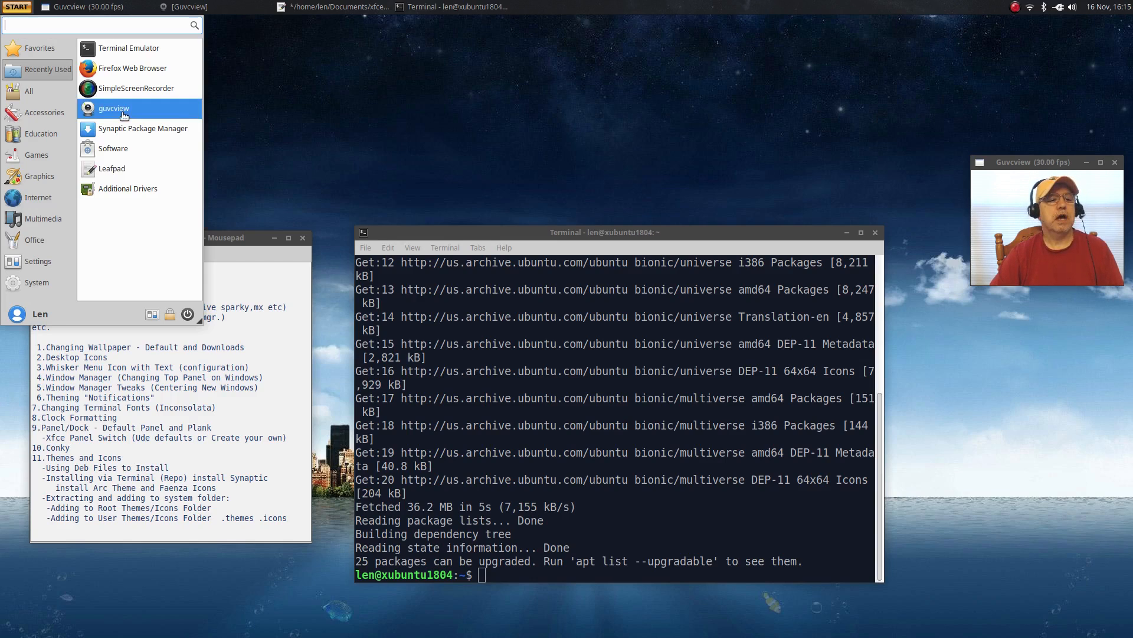
left_click(149, 131)
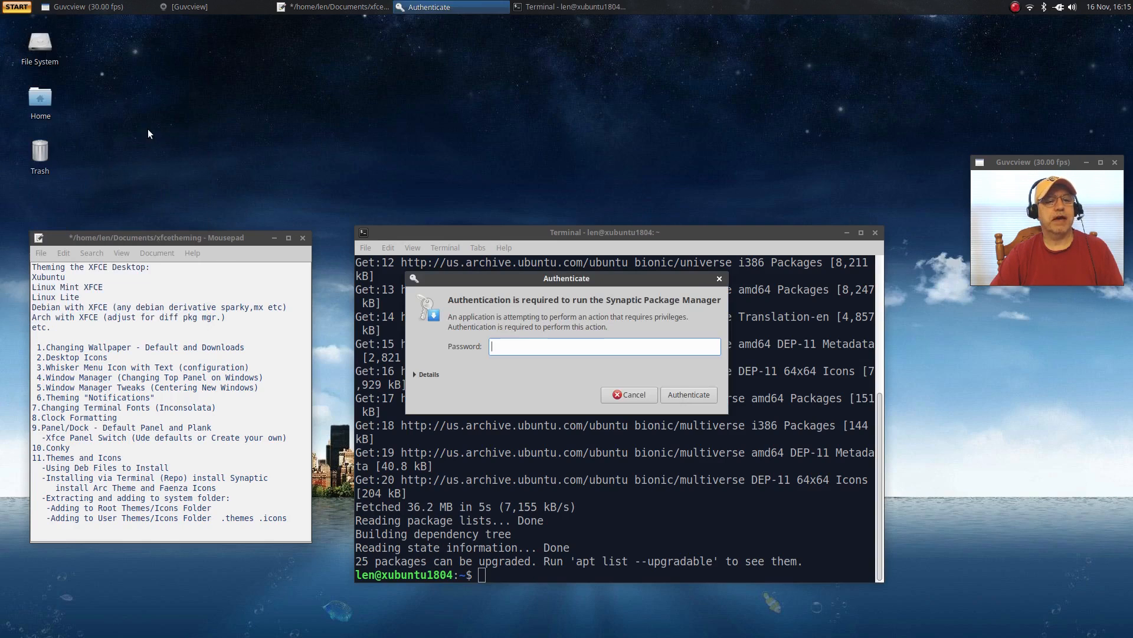
type("******")
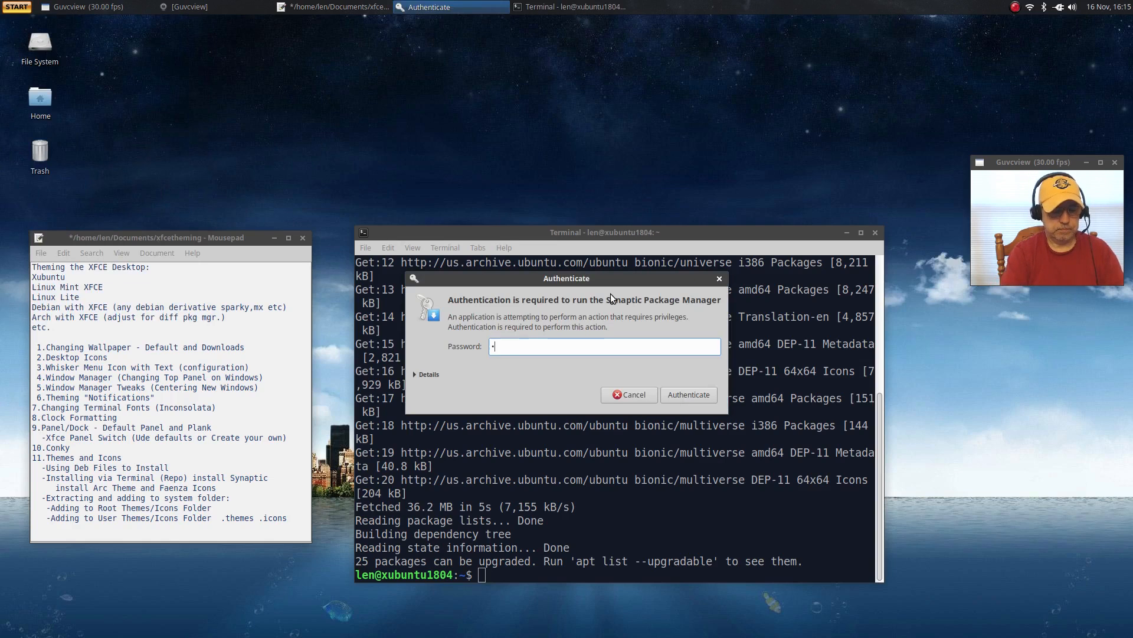
key("Return")
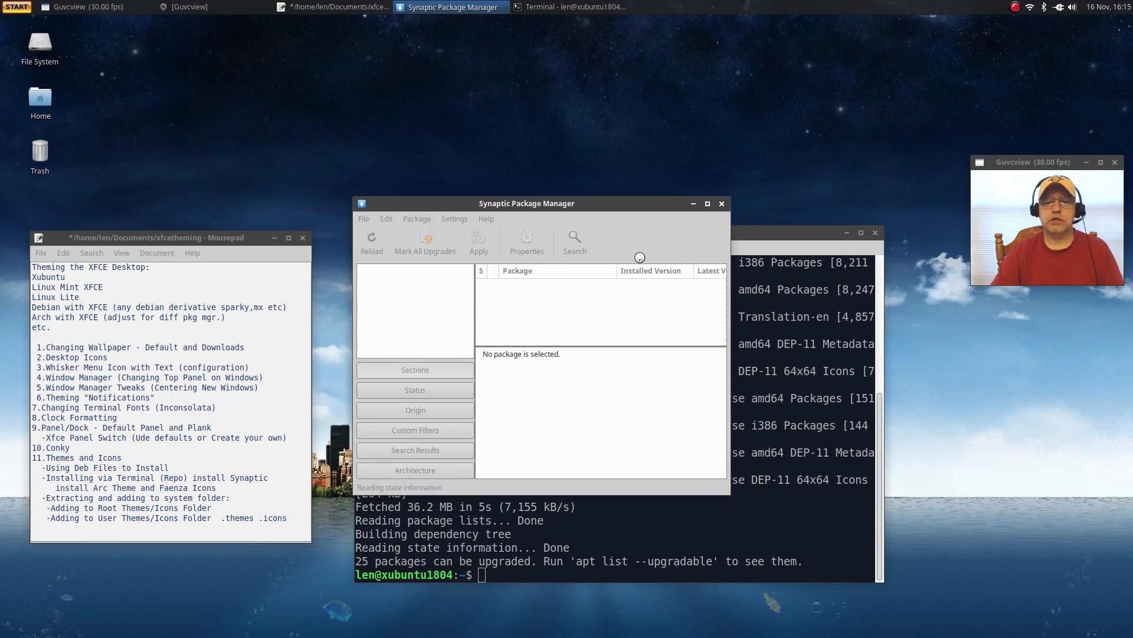
left_click_drag(647, 198, 408, 83)
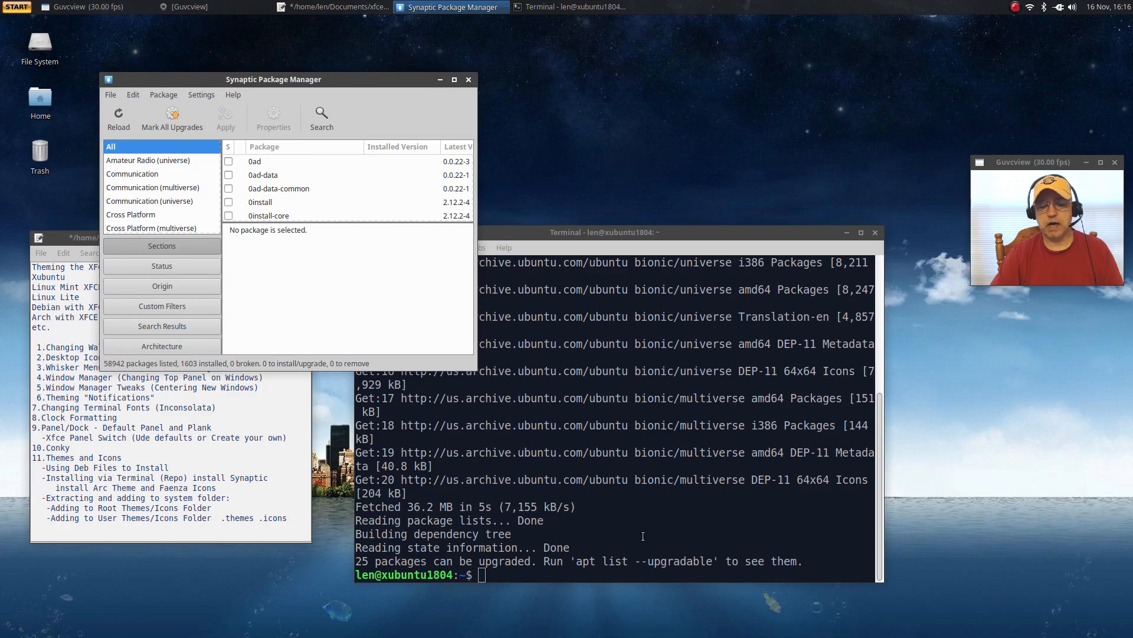
Recall the sudo apt install synaptic command in the terminal without running it, and close the terminal.
left_click(481, 576)
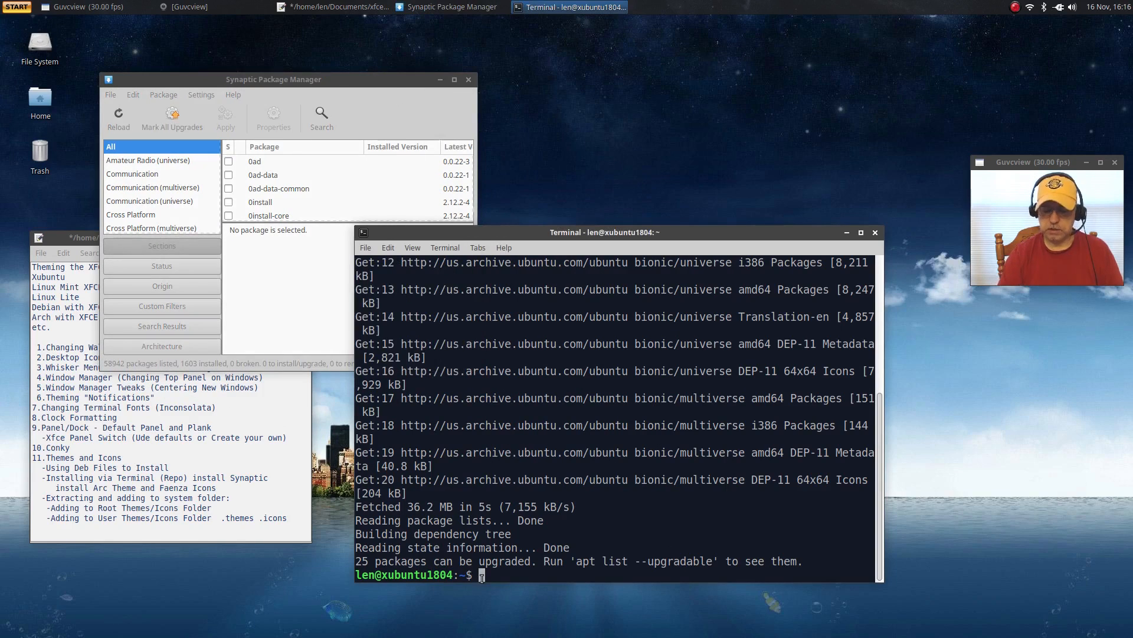
key("Up")
key("Up")
key("Up")
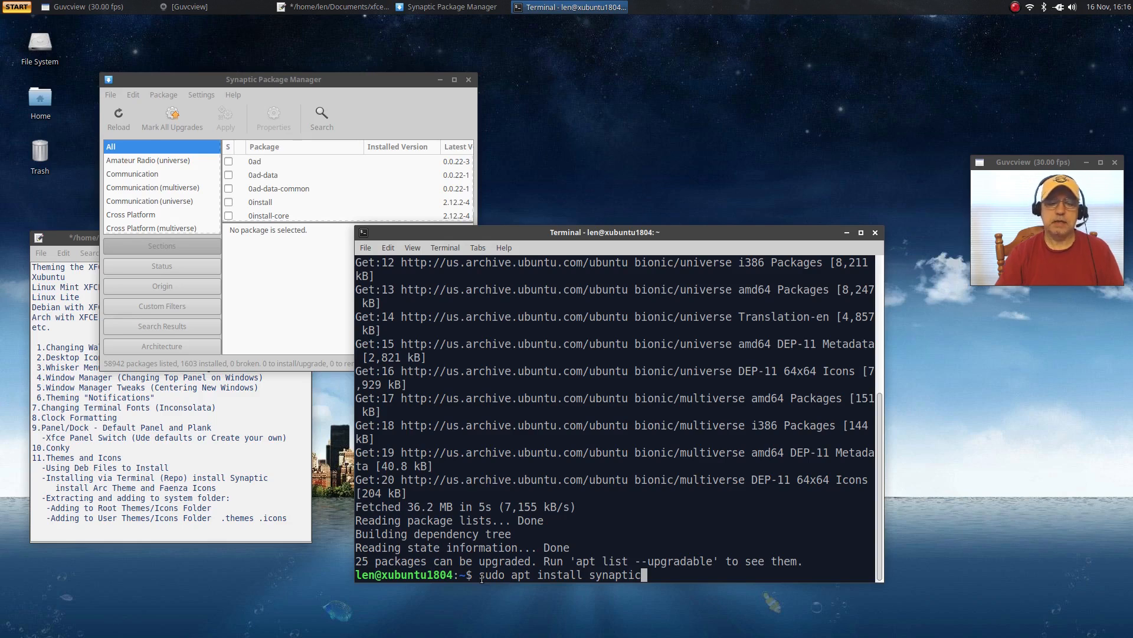
left_click(876, 232)
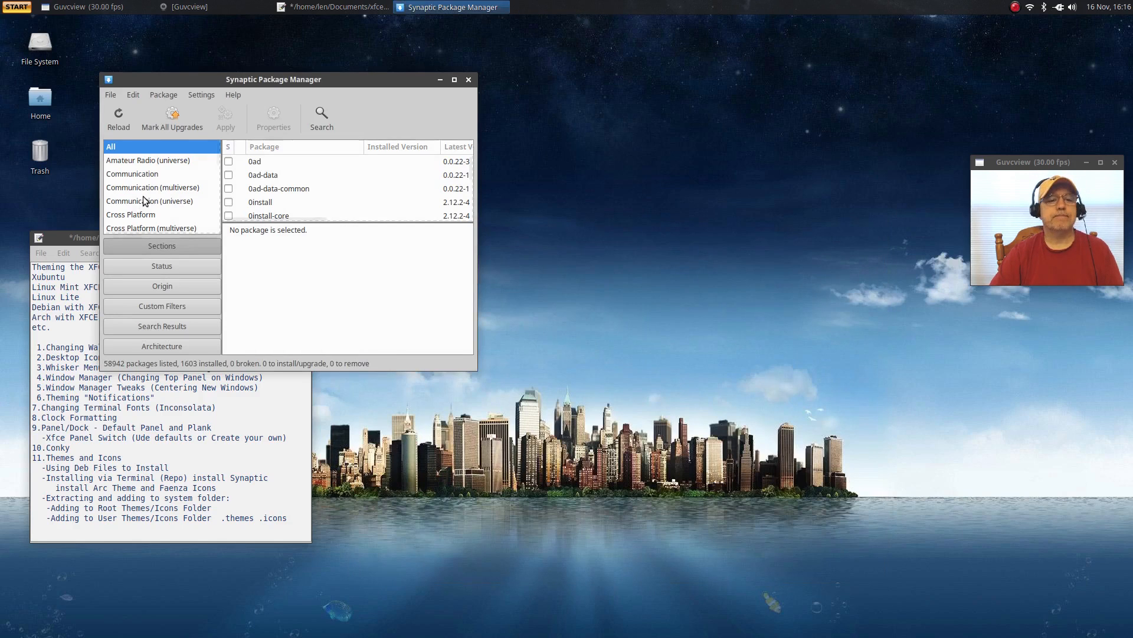
Search Synaptic for inconsolata and mark the fonts-inconsolata package for installation.
left_click(318, 120)
type("i")
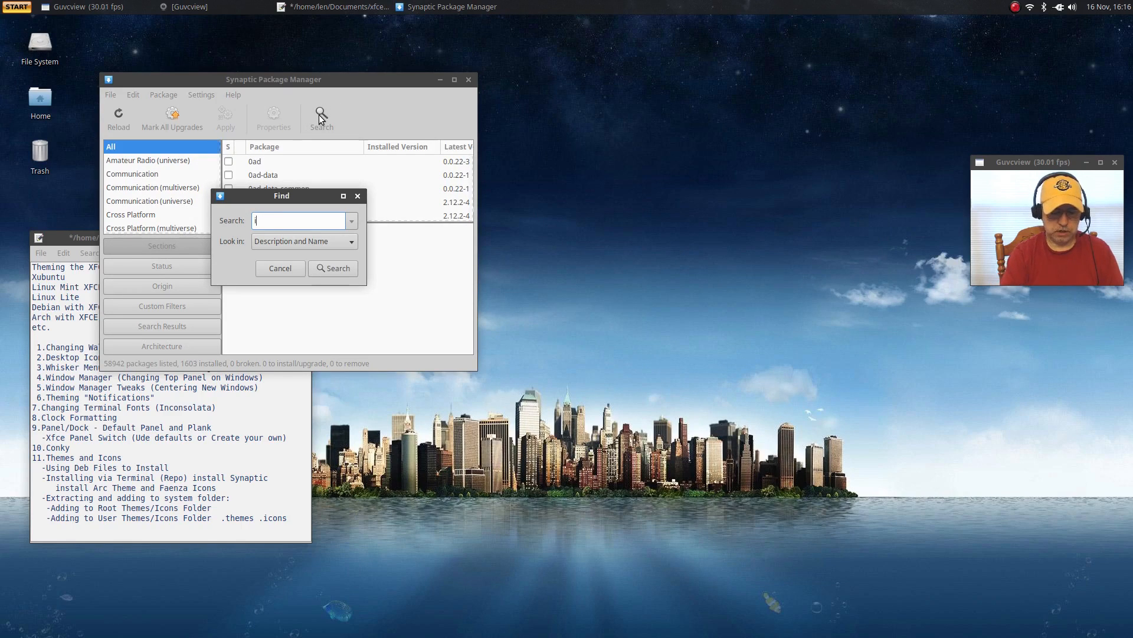
type("nconsol")
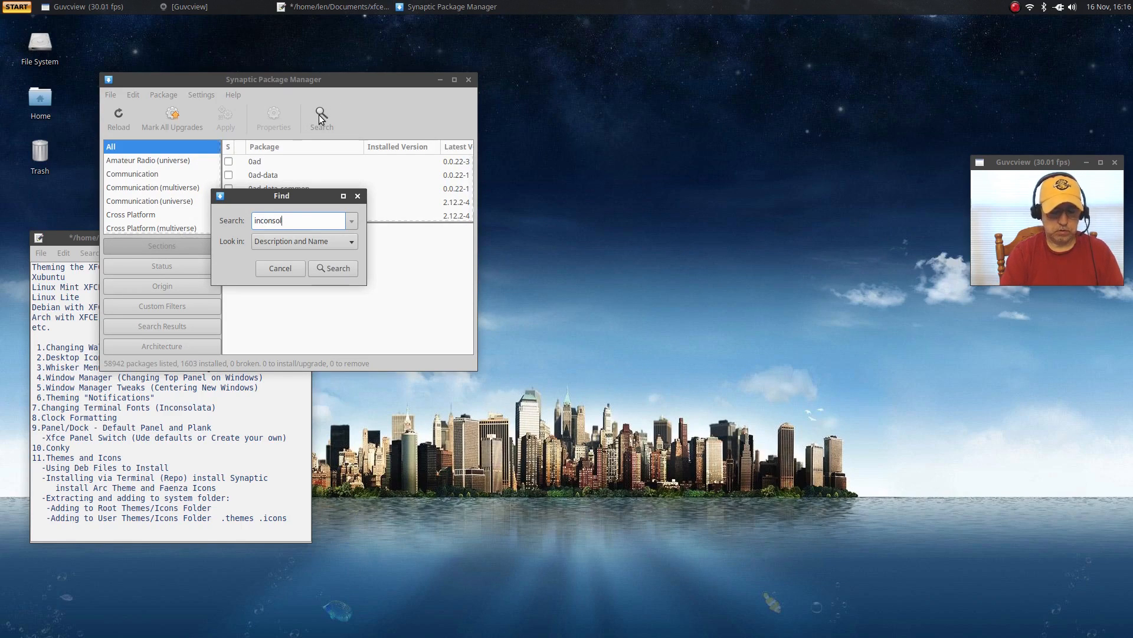
type("ata")
key("Return")
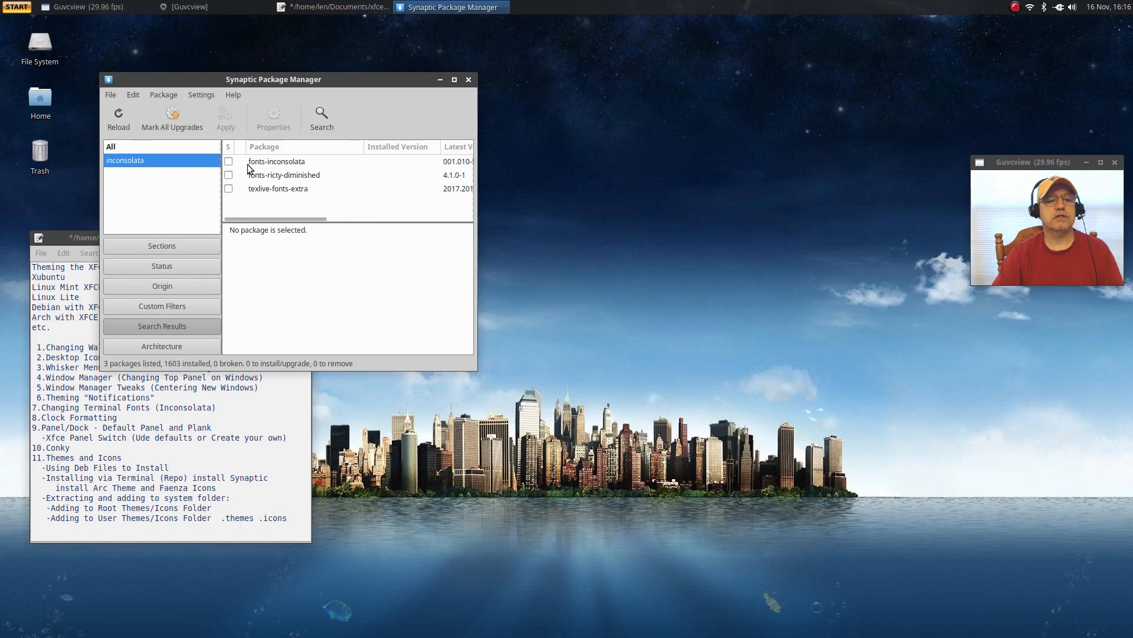
left_click(228, 163)
left_click(261, 189)
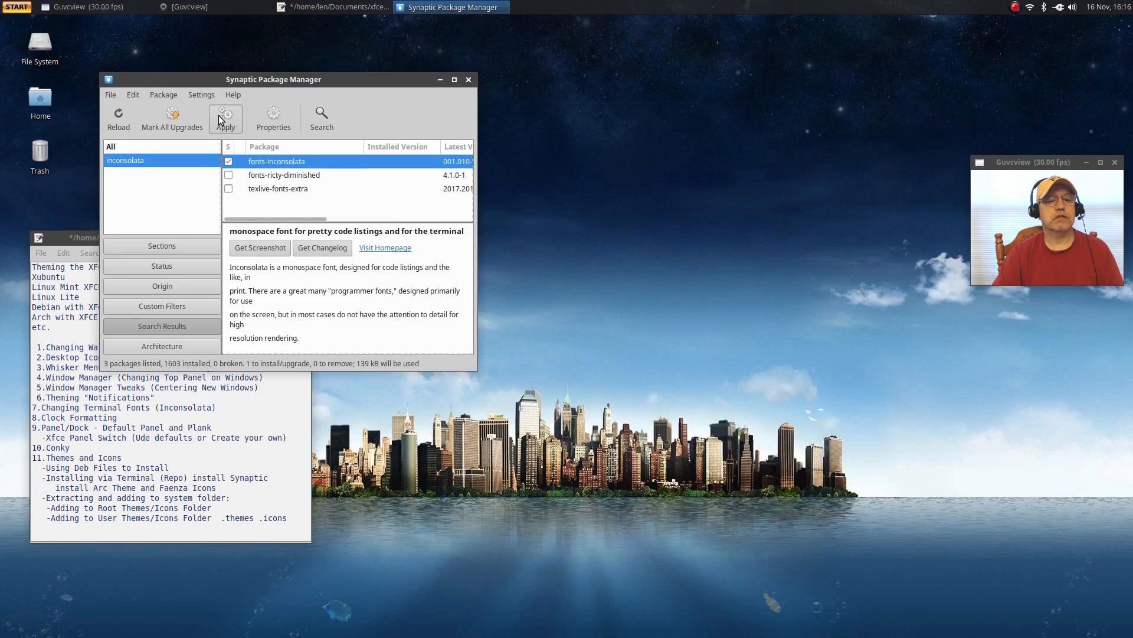
Review the lists of packages to be installed and unchanged, apply the fonts-inconsolata installation and close Synaptic.
left_click(224, 118)
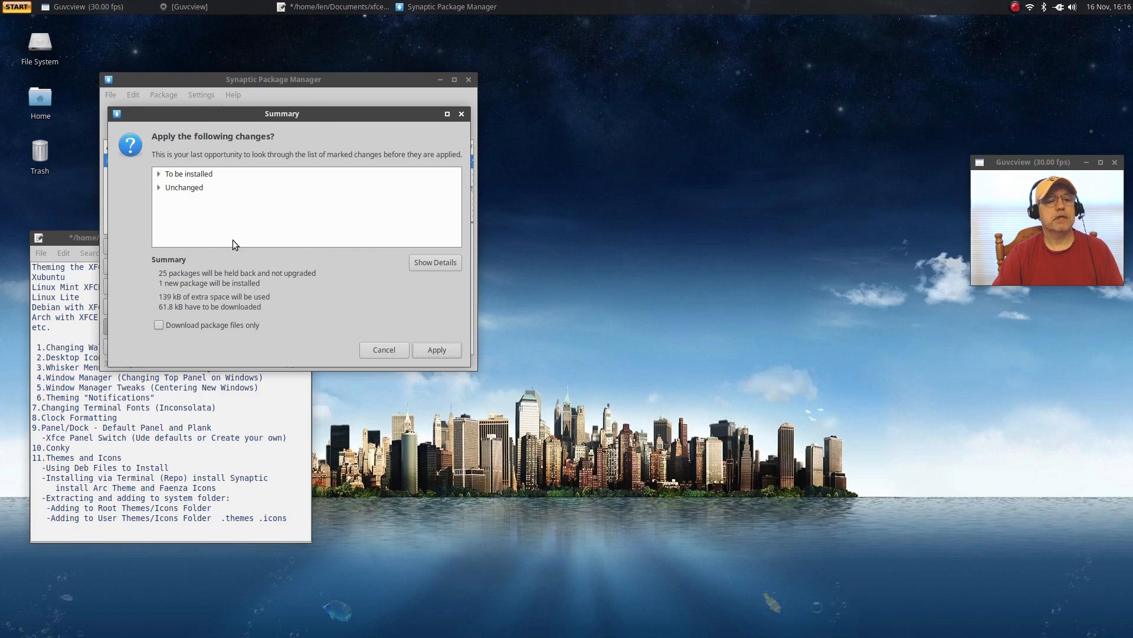
left_click(159, 174)
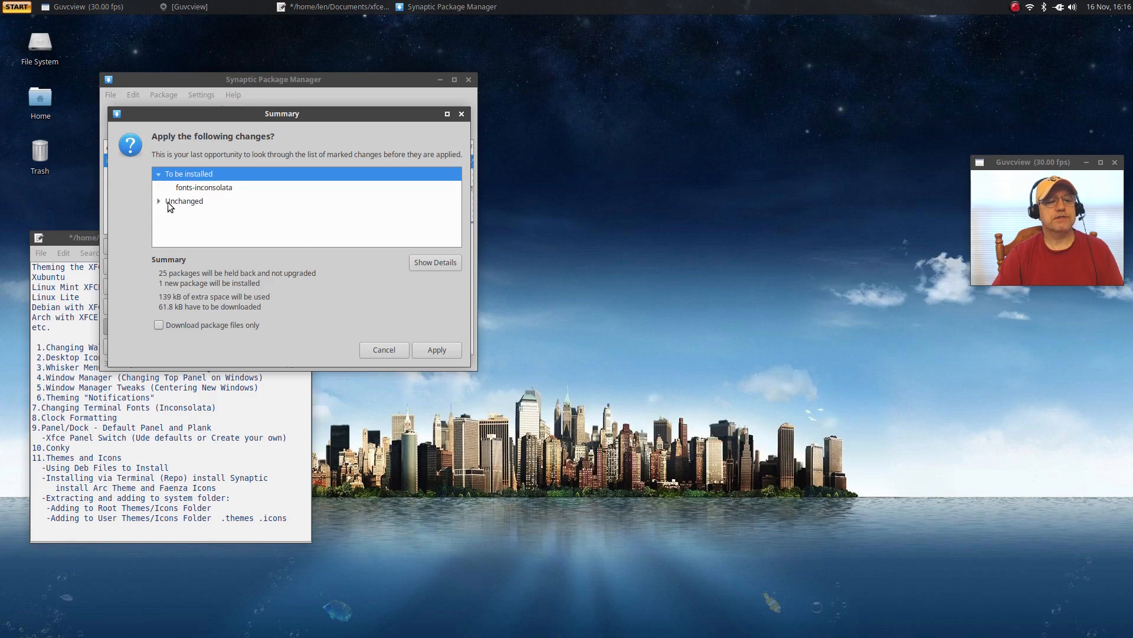
left_click(158, 201)
scroll(268, 212, "down", 3)
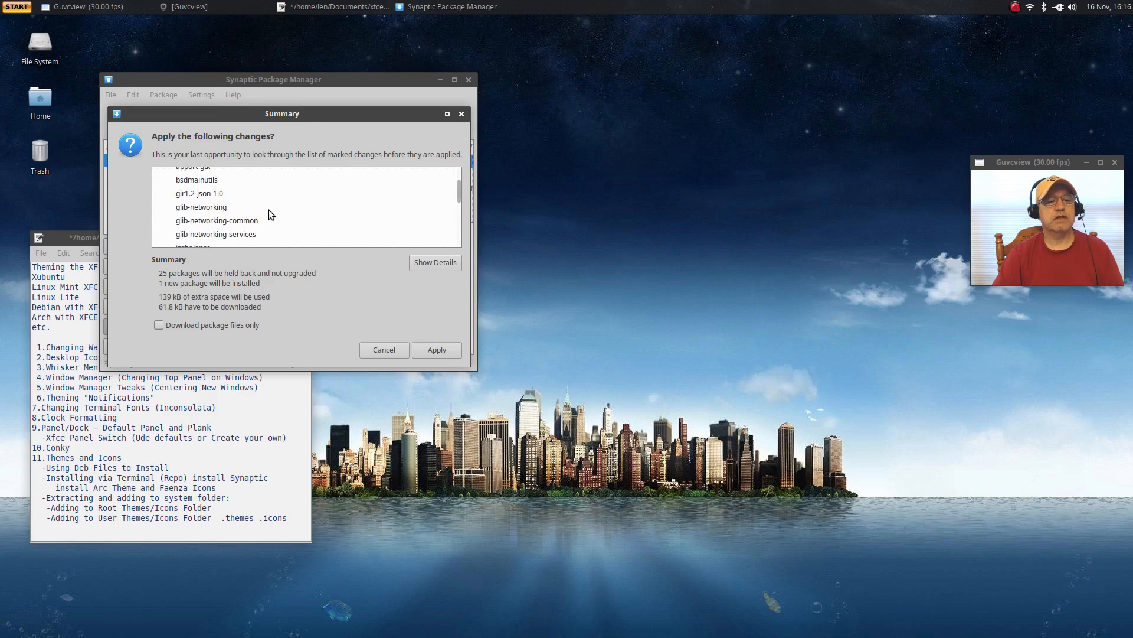
scroll(268, 212, "up", 3)
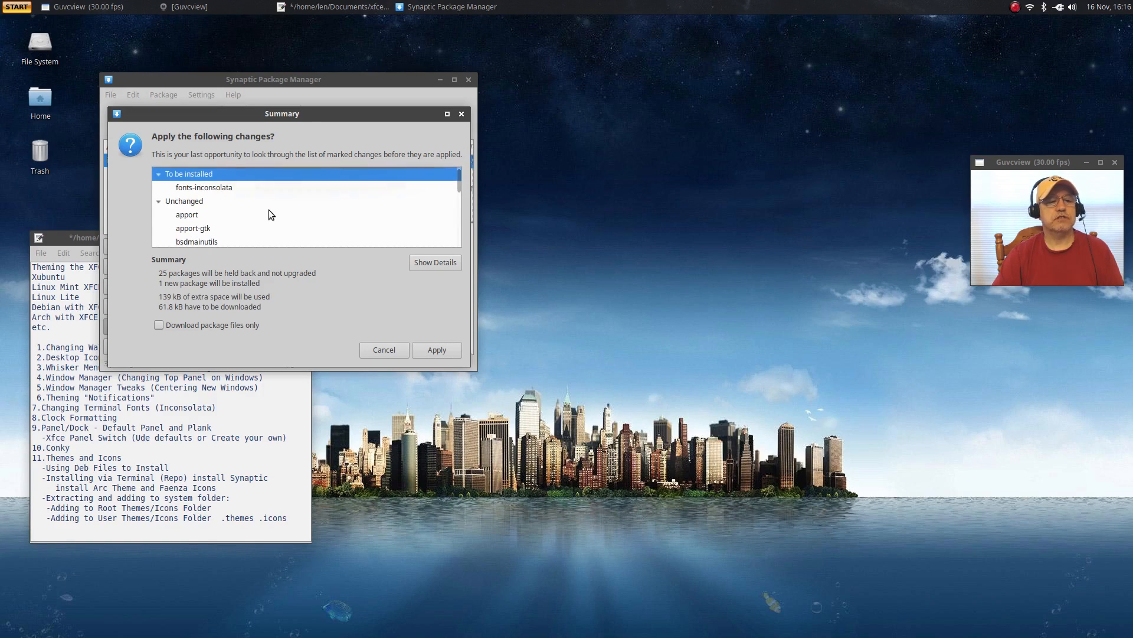
left_click(433, 349)
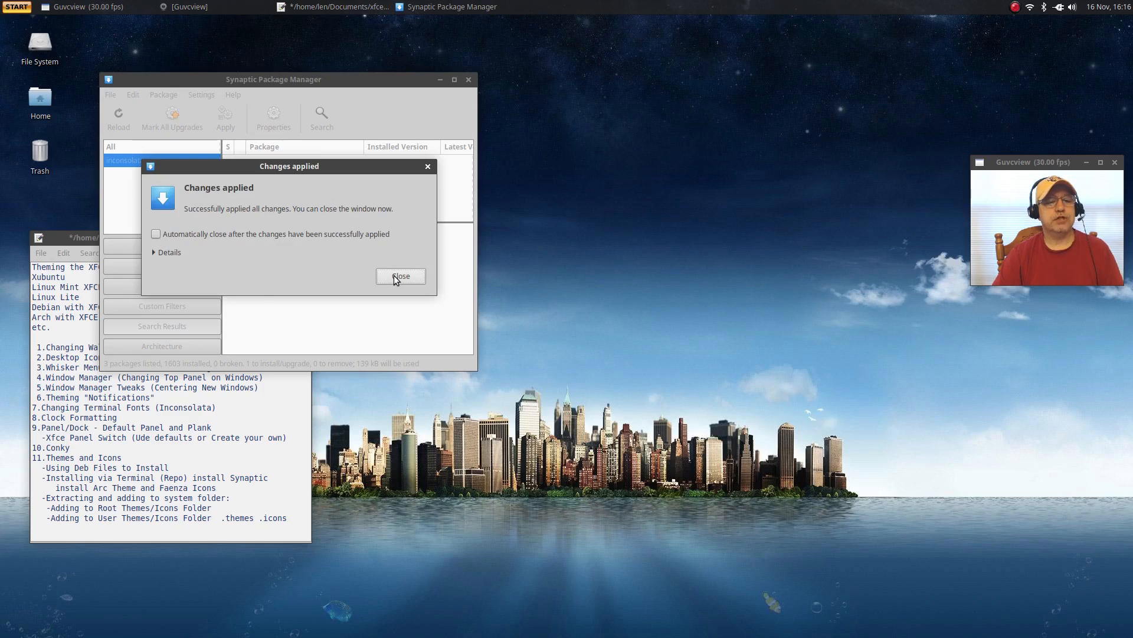
left_click(394, 275)
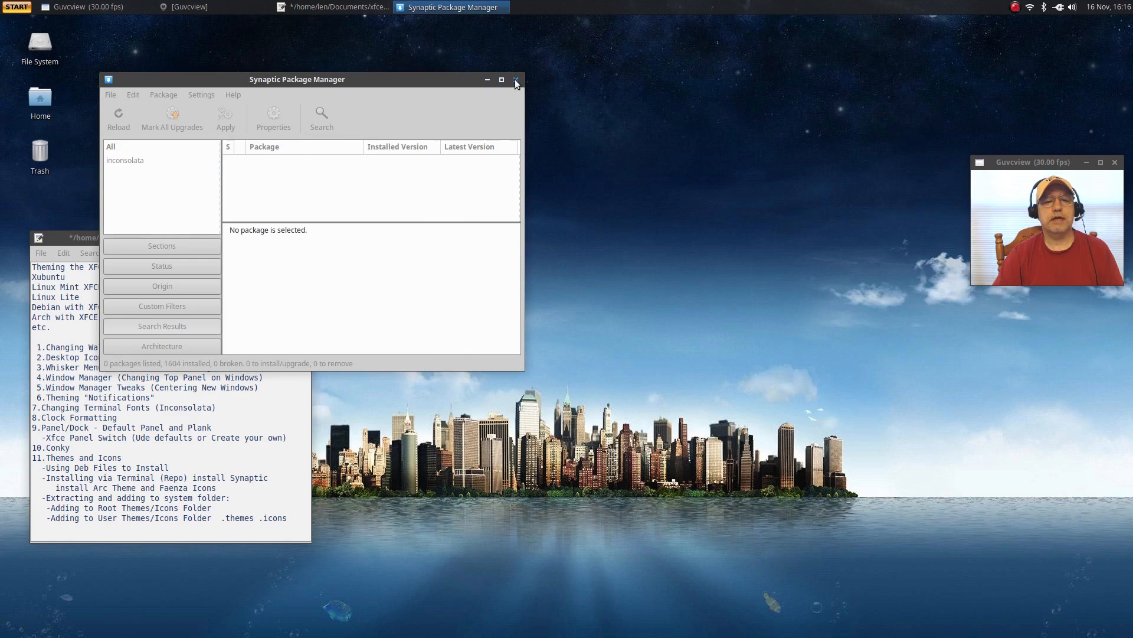
left_click(516, 80)
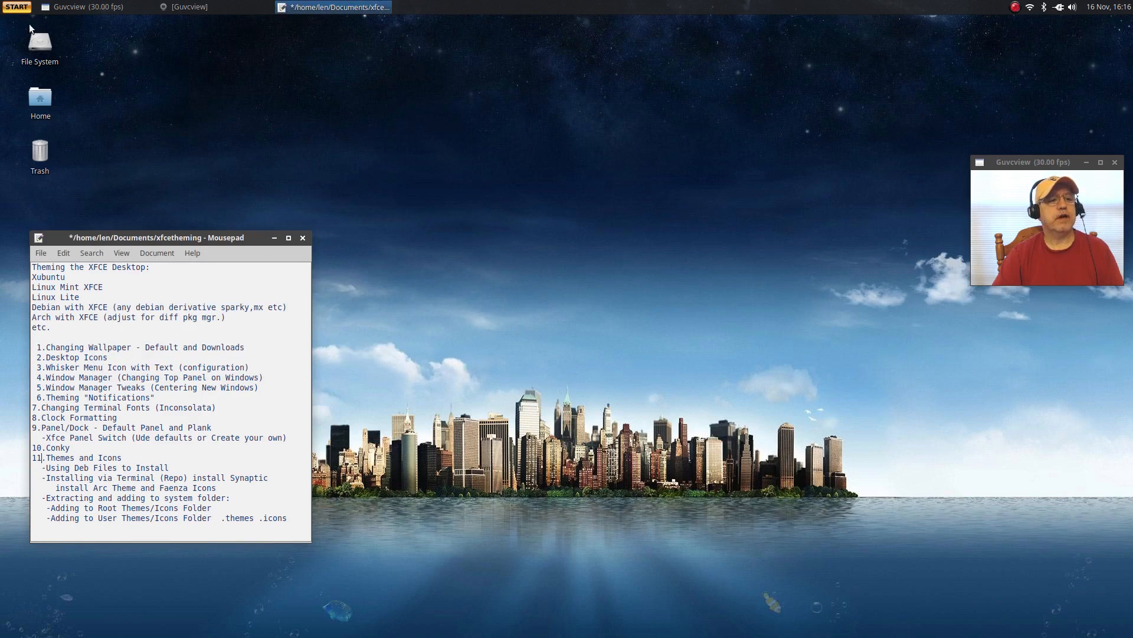
Launch a new terminal window and open the appearance settings in its preferences.
left_click(18, 7)
left_click(101, 71)
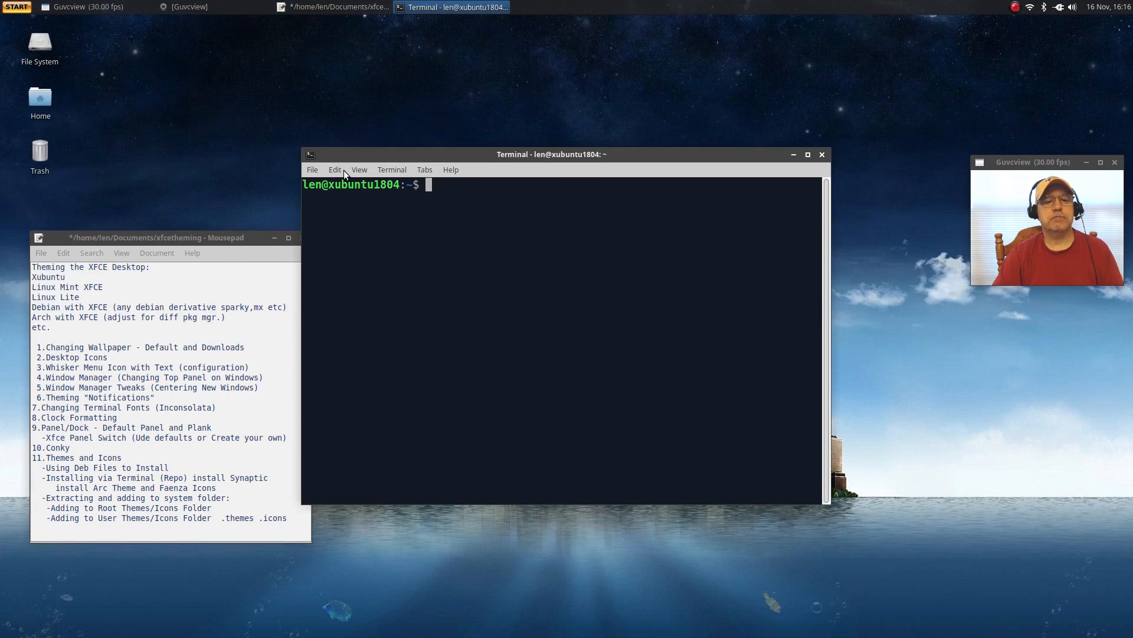
left_click(335, 170)
left_click(354, 246)
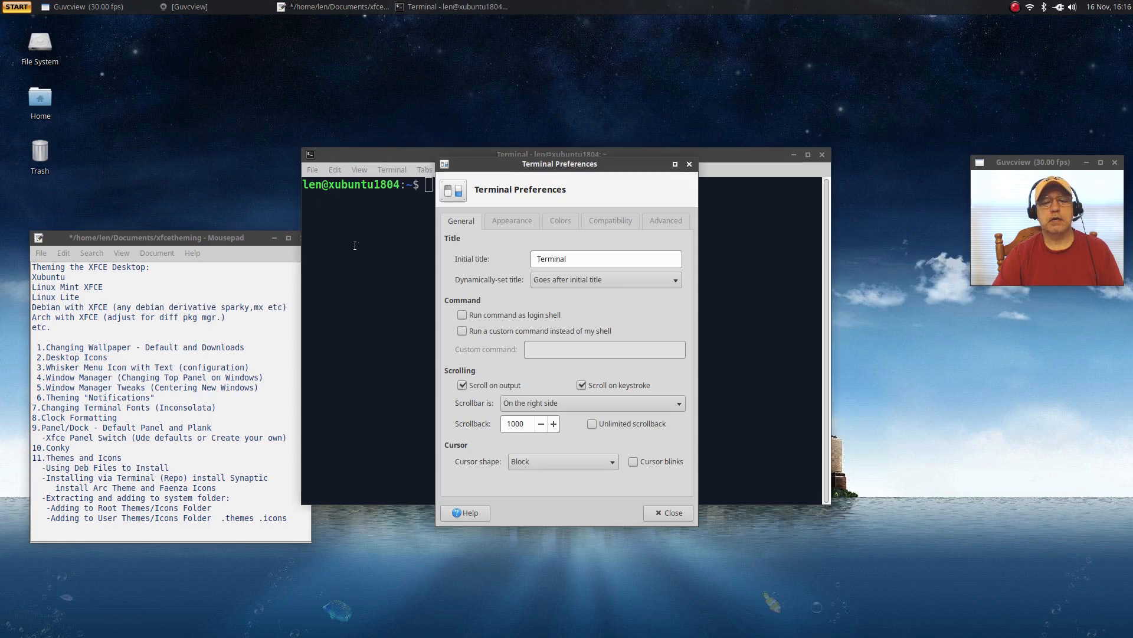
left_click(512, 221)
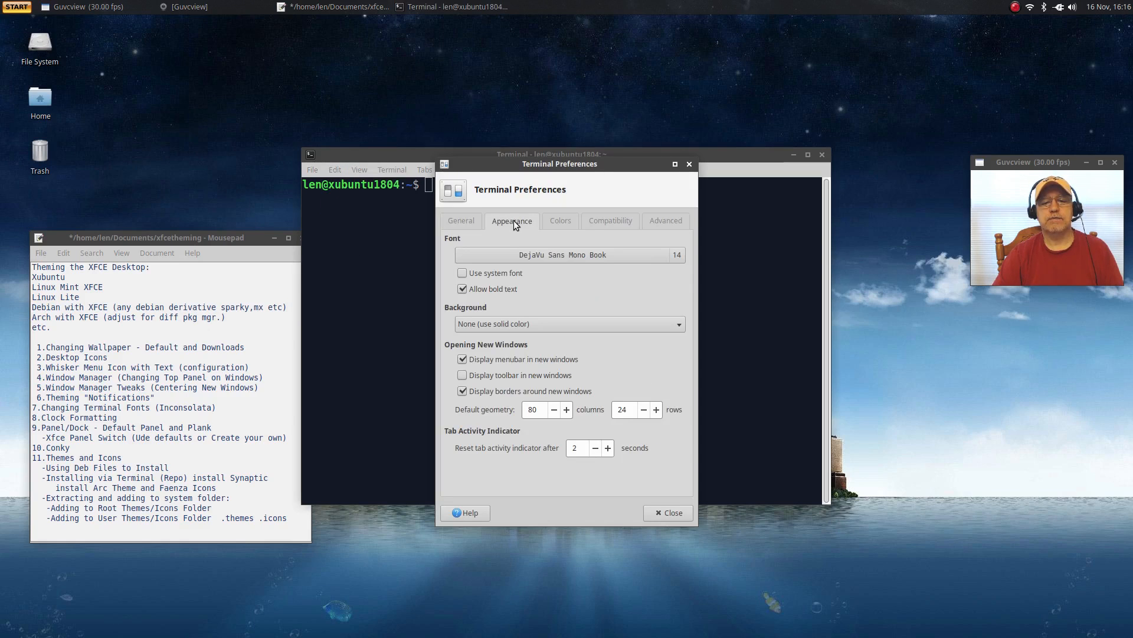
Search the terminal fonts for inc, set the font to Inconsolata Bold and close the preferences.
left_click(648, 263)
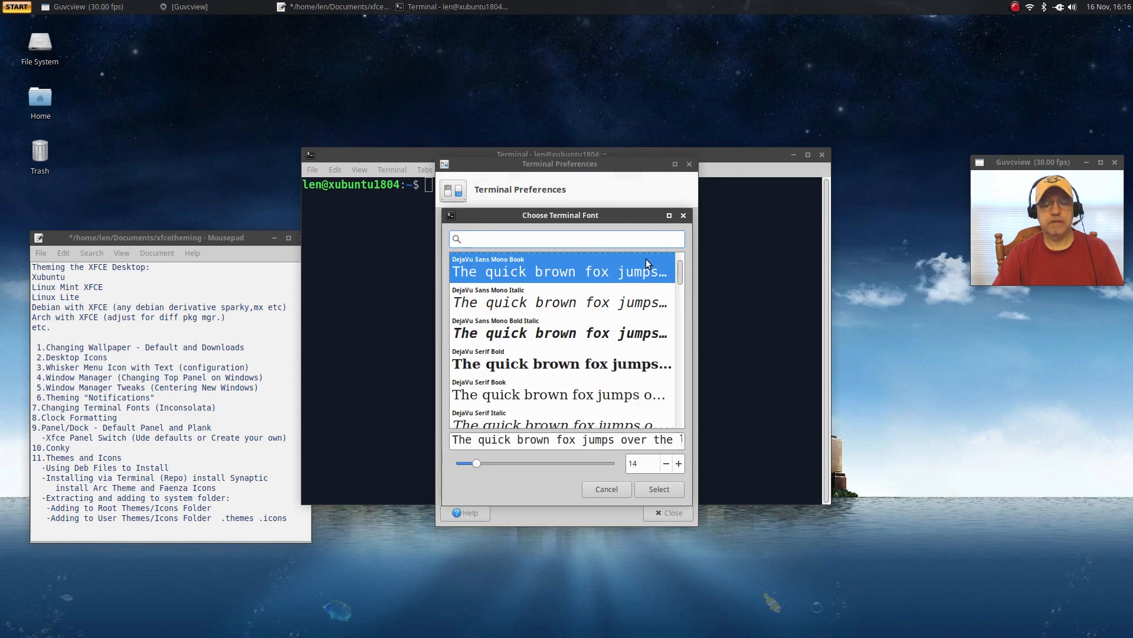
type("inc")
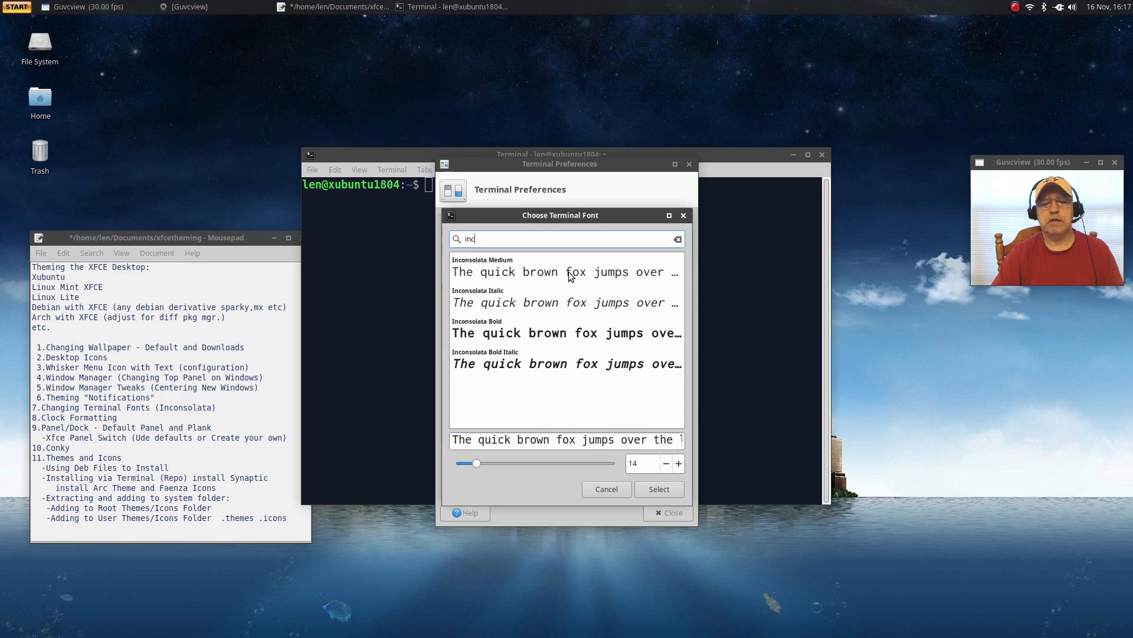
left_click(519, 336)
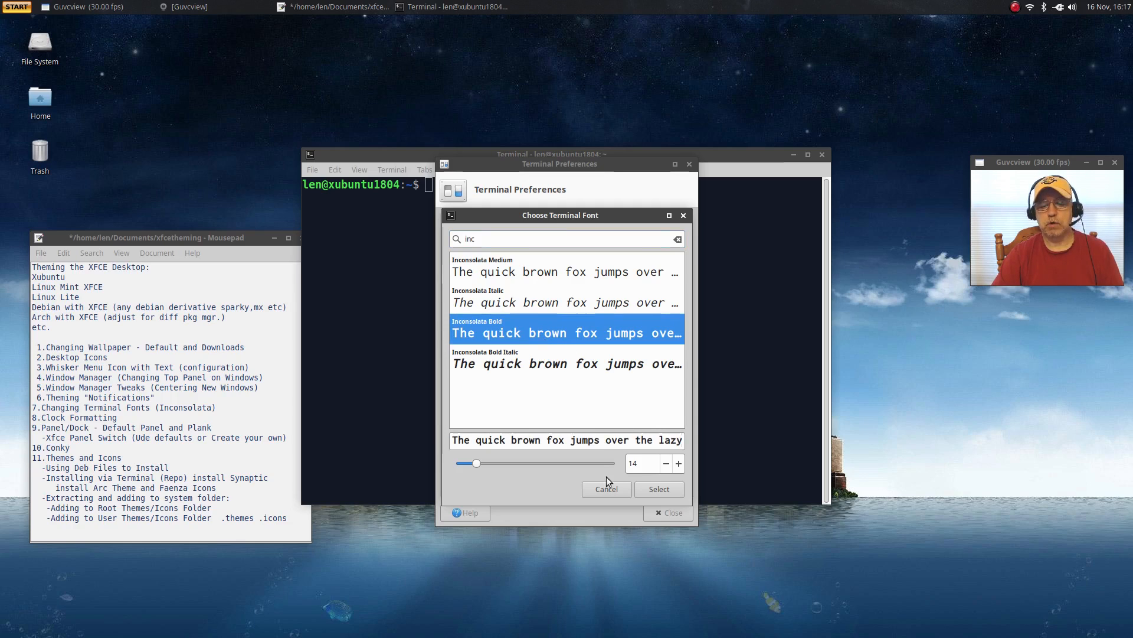
left_click(650, 488)
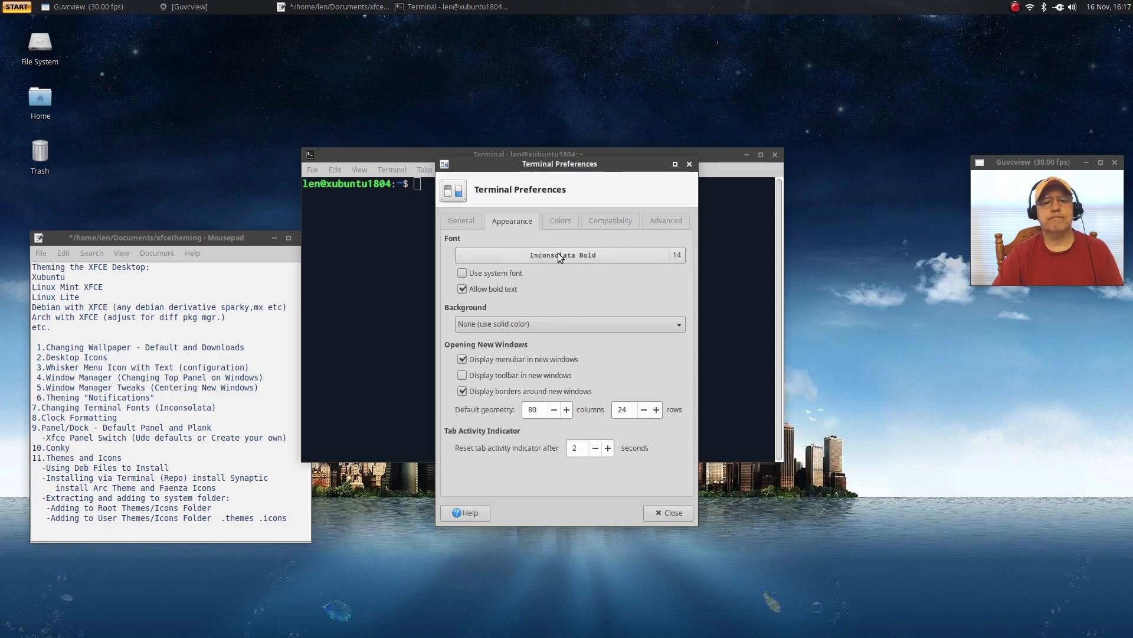
left_click(689, 165)
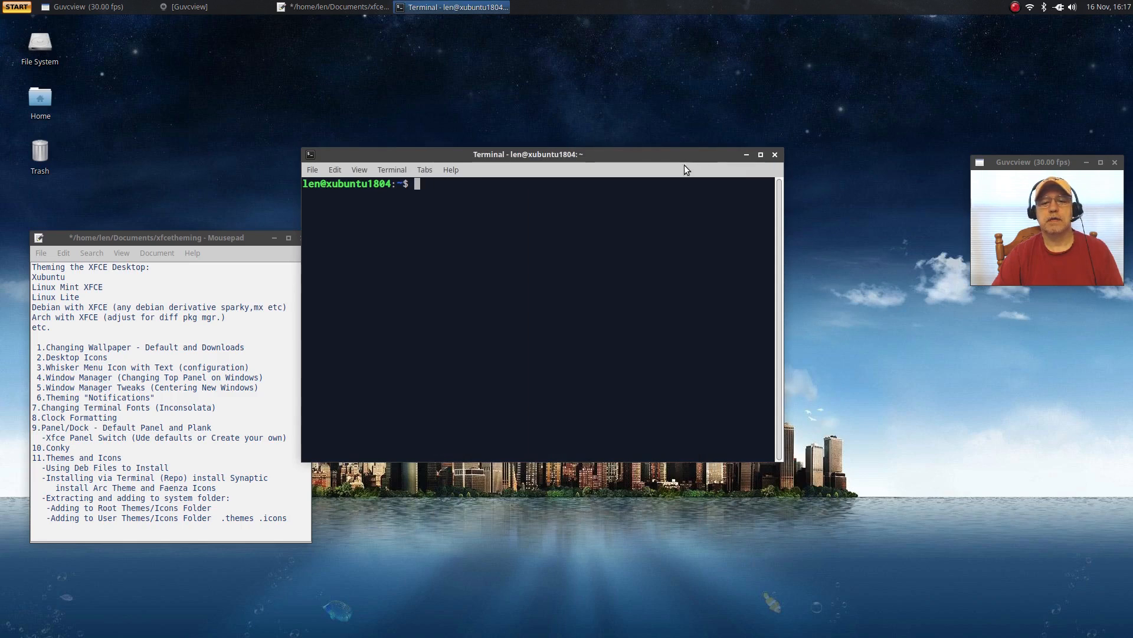
Run sudo apt update in the terminal, authenticating with the account password, and reposition the terminal window.
type("sudo apt update")
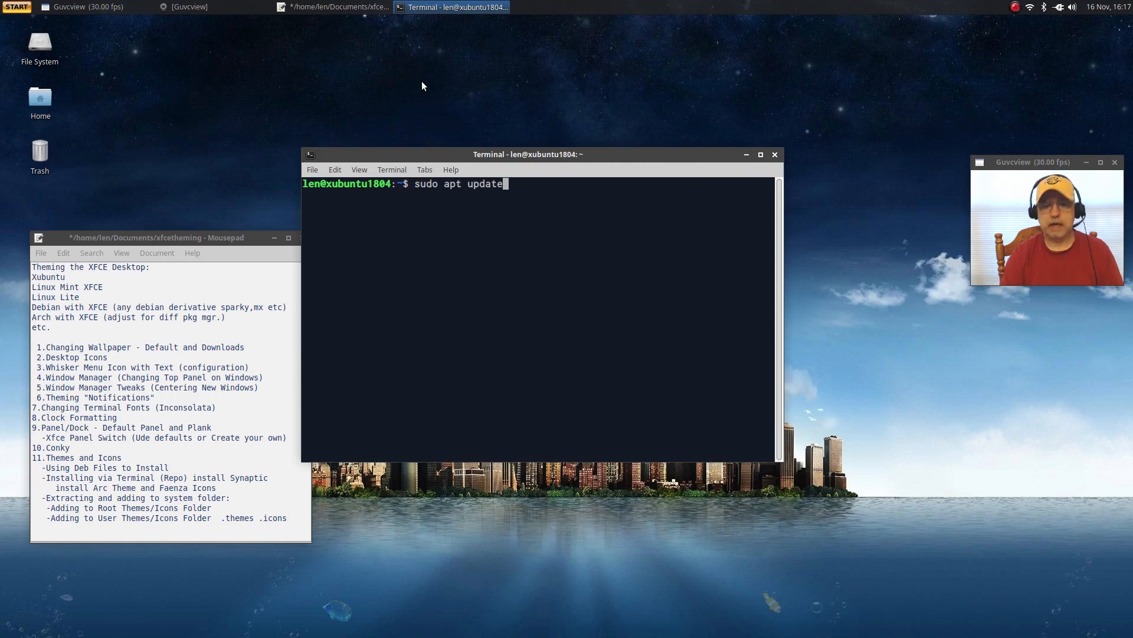
key("Return")
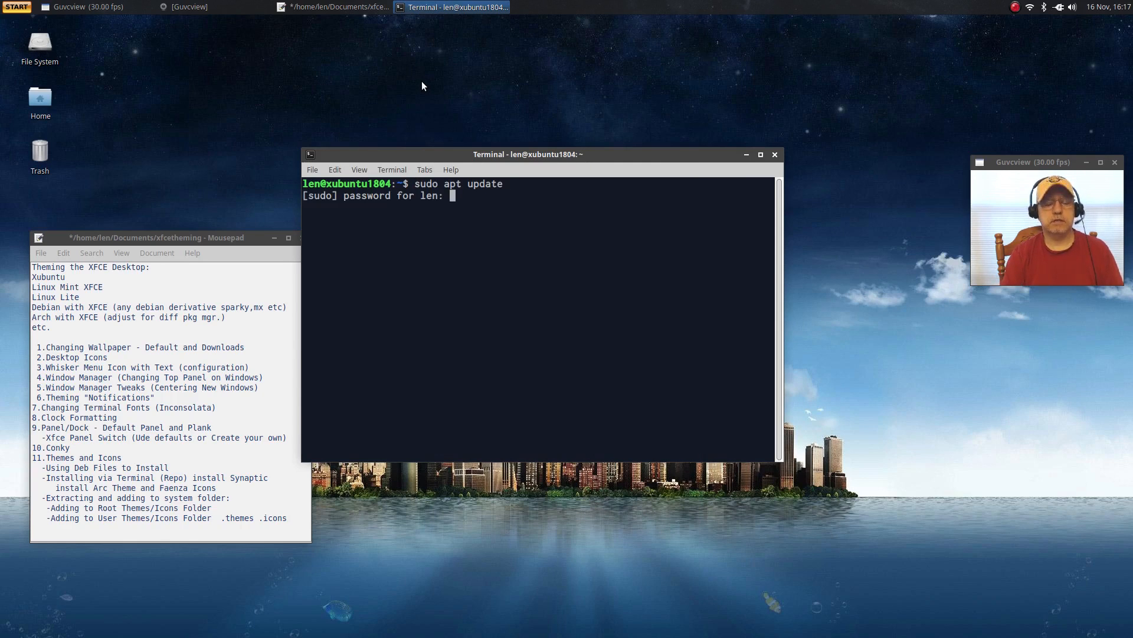
key("Return")
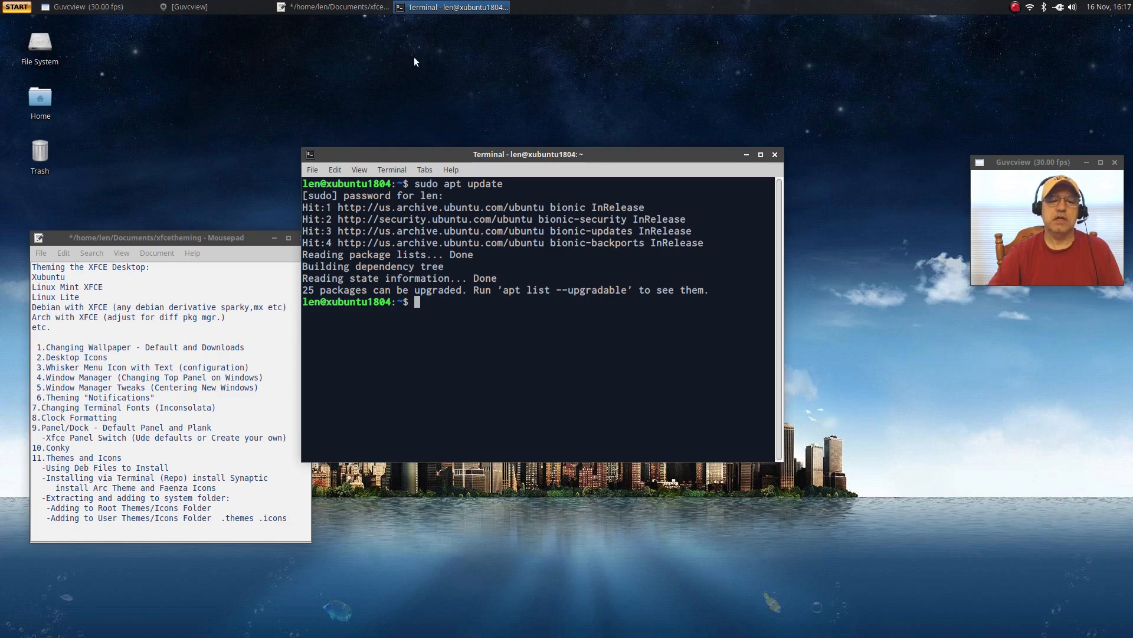
left_click_drag(611, 154, 662, 109)
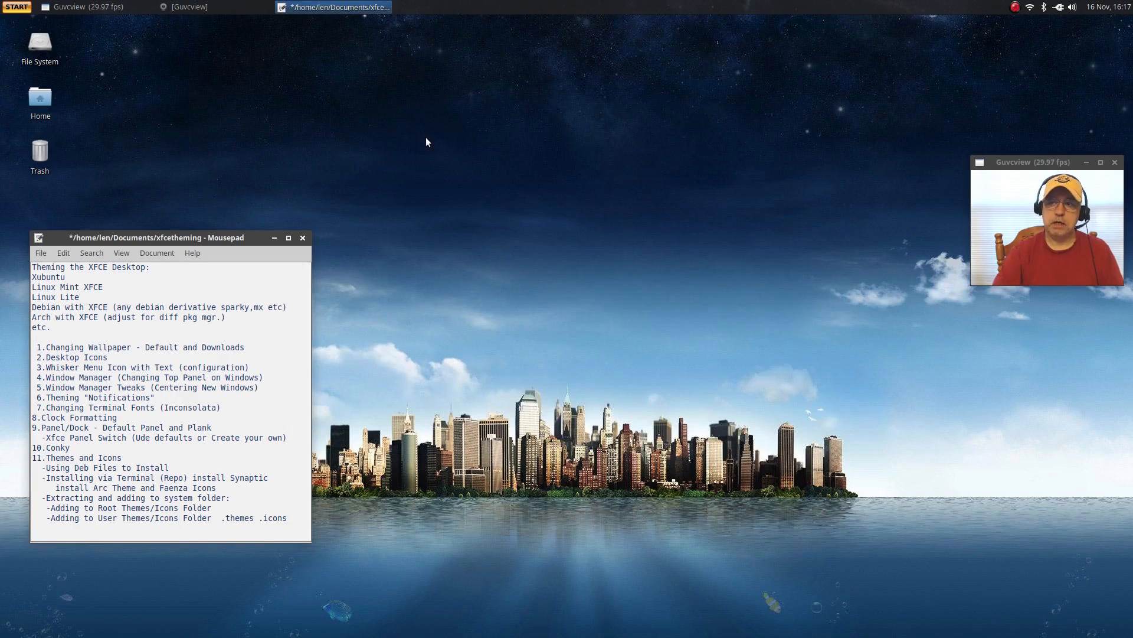
Open the panel clock's properties and move the Clock window to the empty desktop area near the webcam window.
right_click(1101, 10)
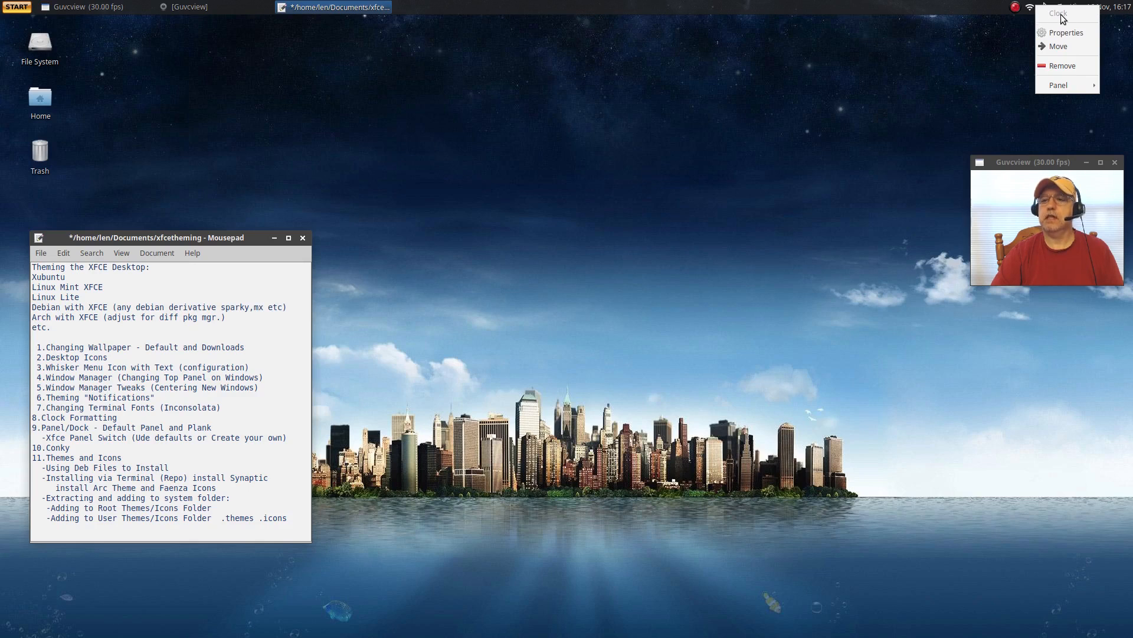
left_click(1061, 33)
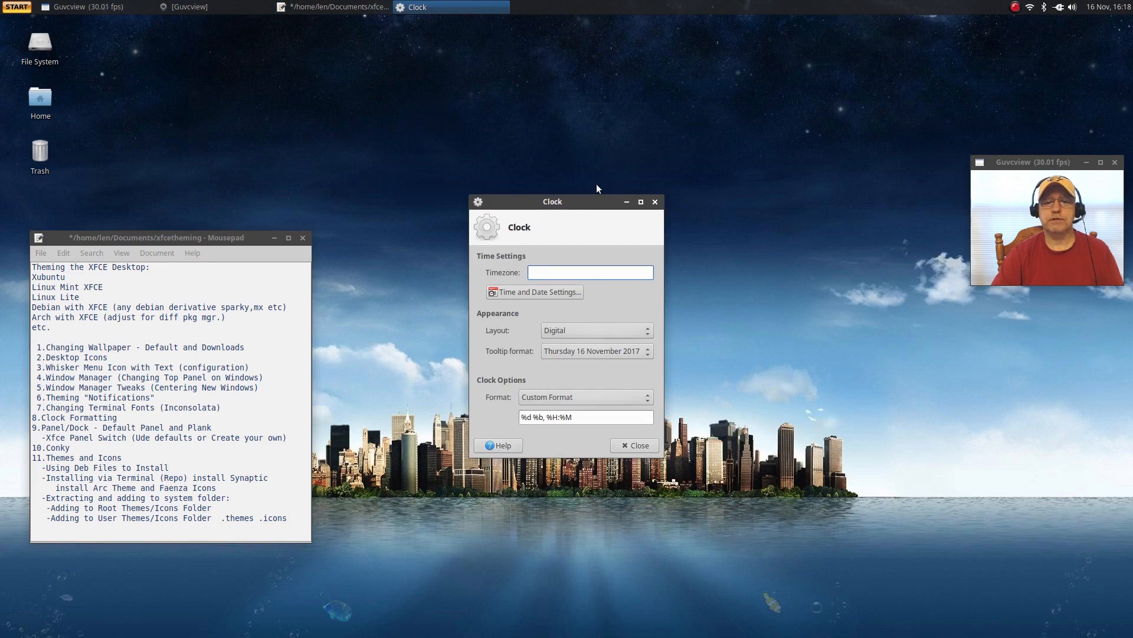
left_click_drag(594, 206, 556, 115)
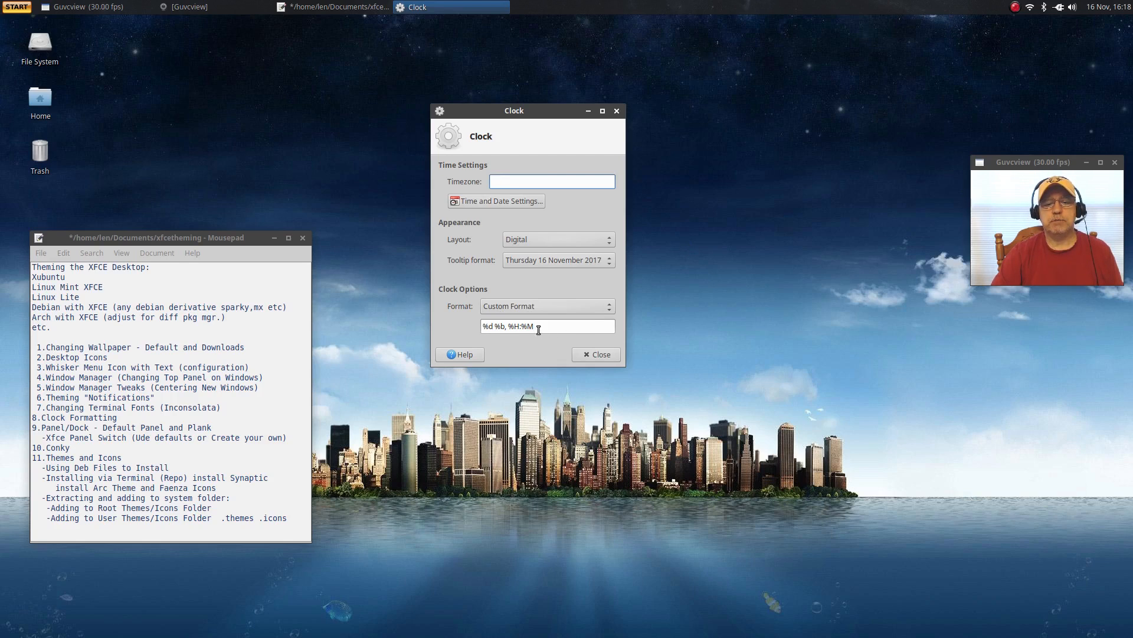
left_click_drag(554, 115, 841, 56)
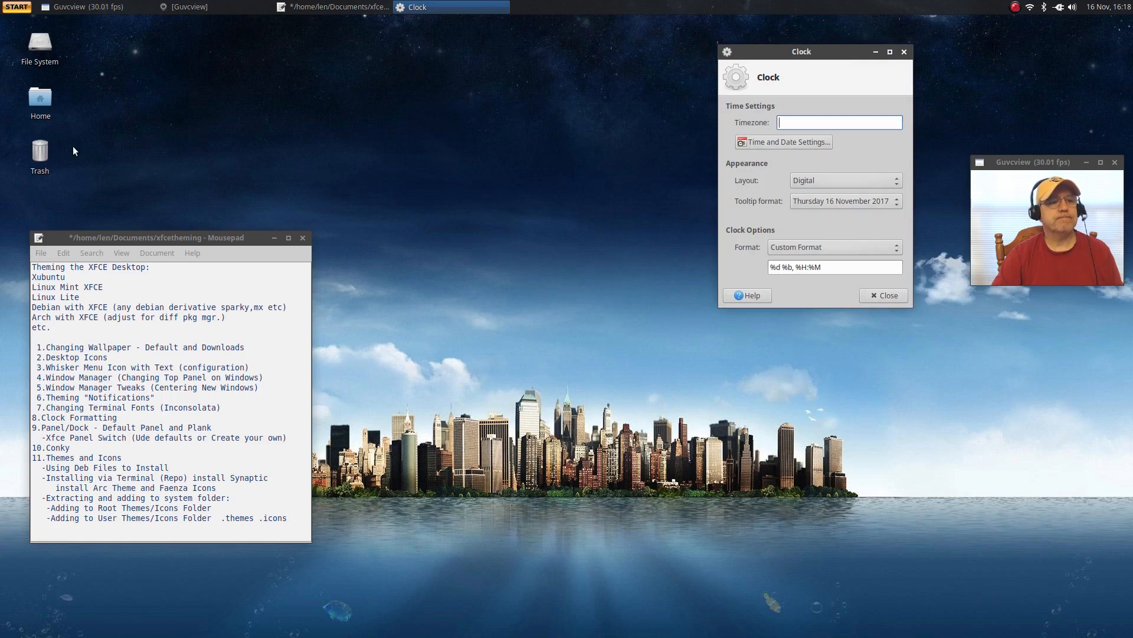
Open LinuxTimeFormat from the home Documents folder with Leafpad, arranging the file manager and text windows clear of the Clock properties.
double_click(44, 97)
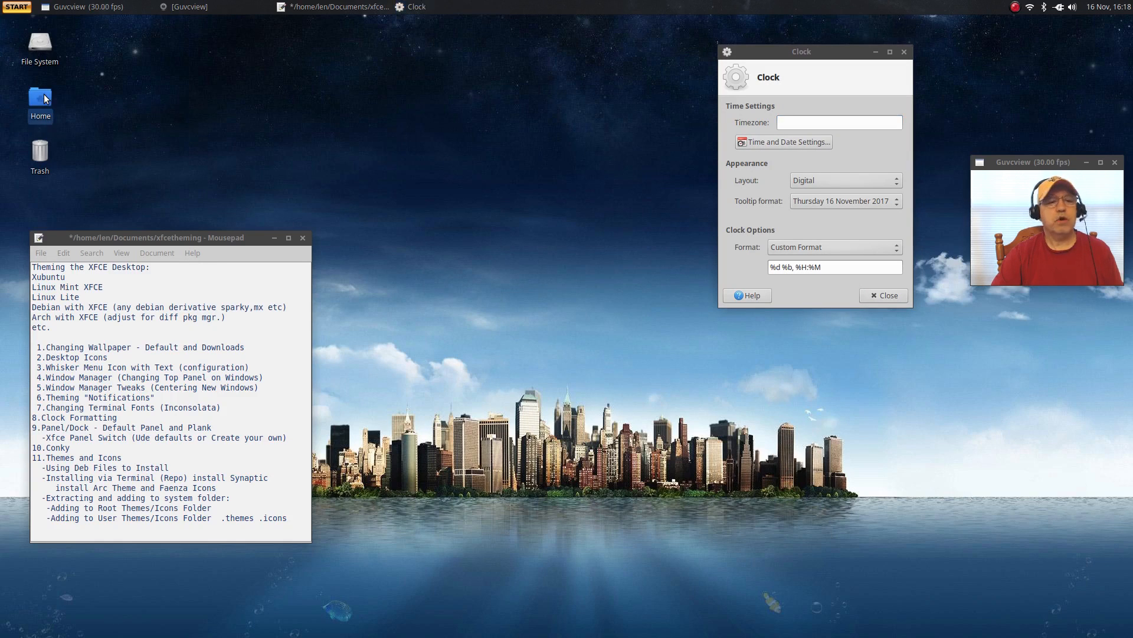
left_click_drag(630, 187, 477, 237)
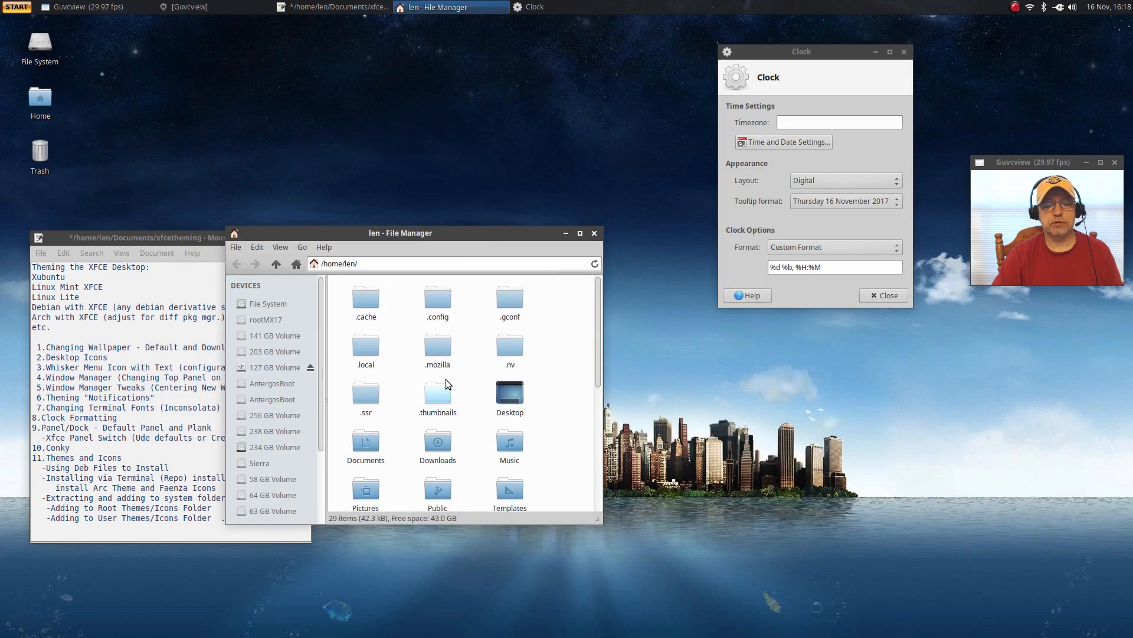
double_click(366, 443)
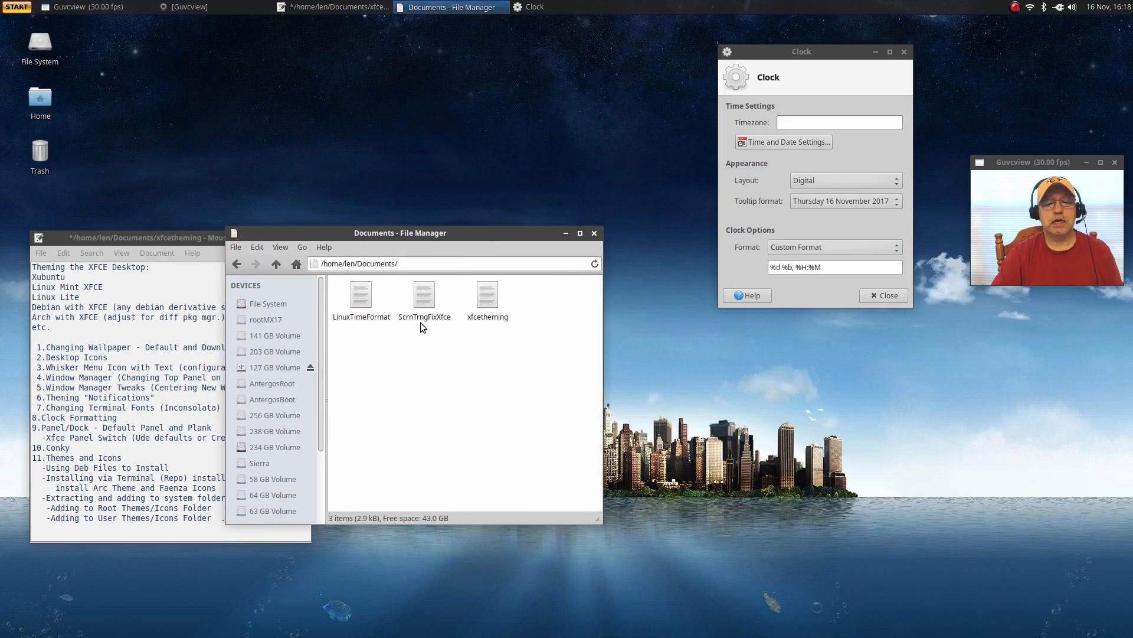
left_click(368, 296)
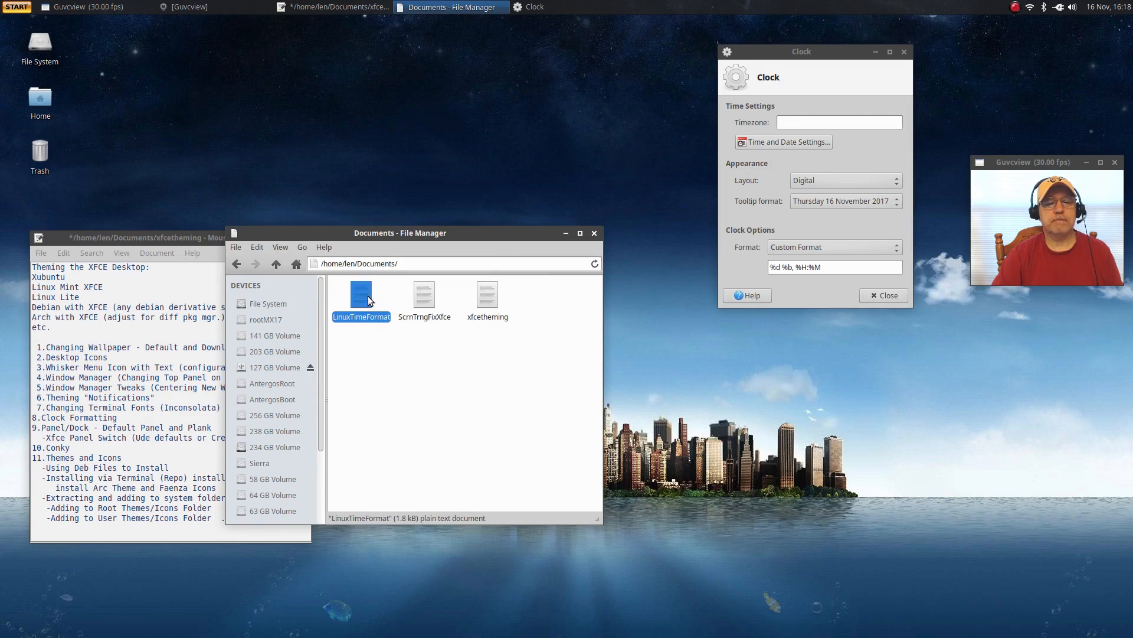
right_click(367, 296)
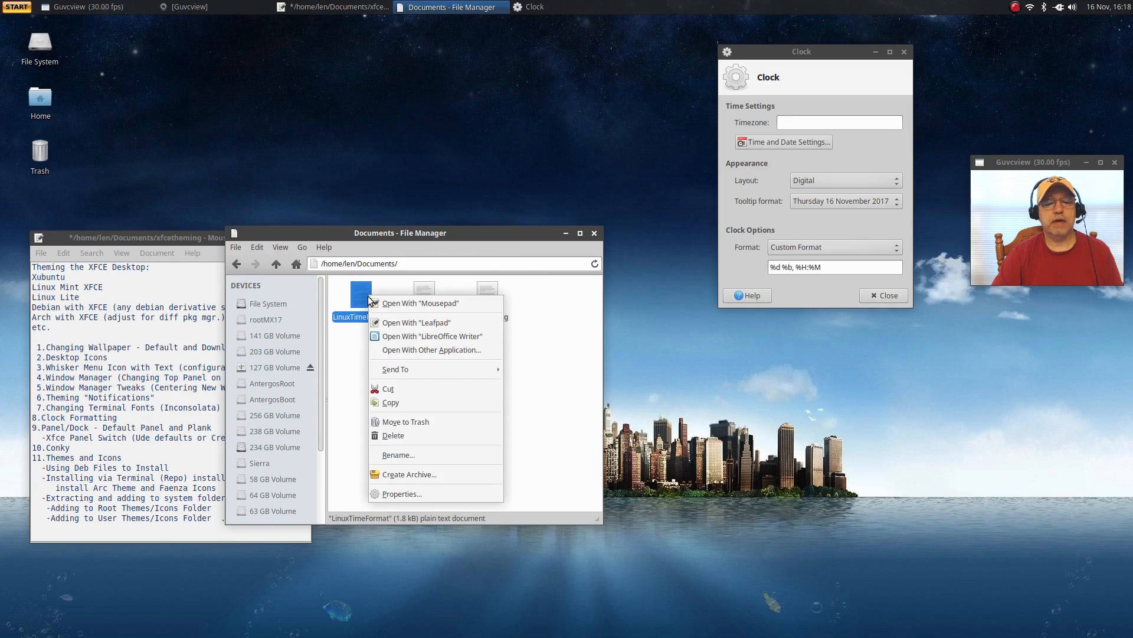
left_click(402, 322)
left_click_drag(584, 207, 338, 115)
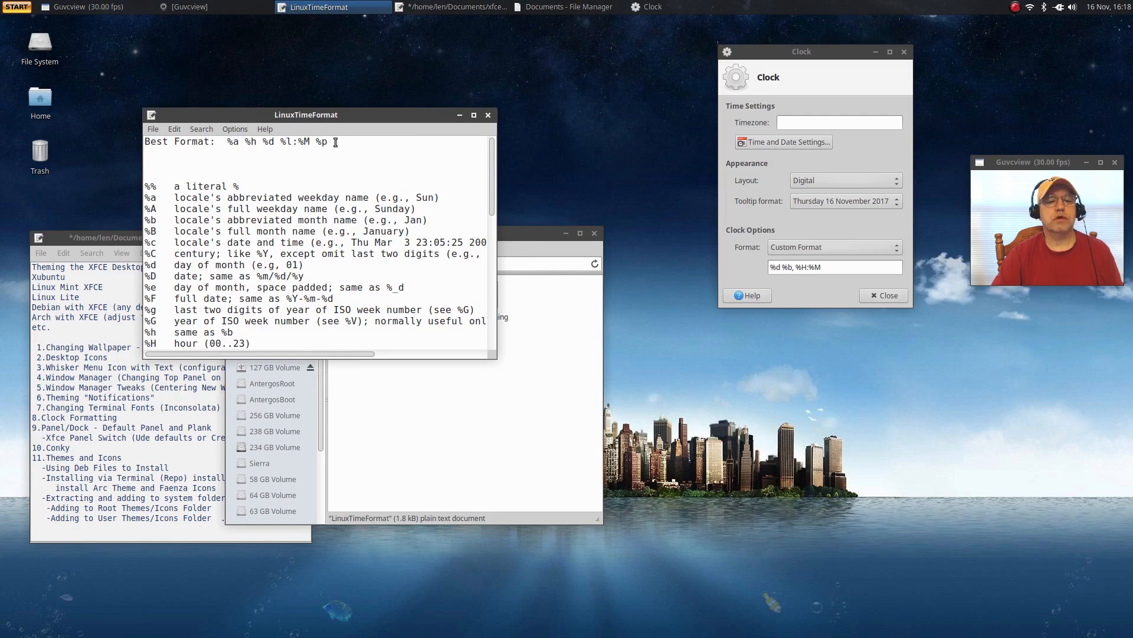
Copy the best format string %a %h %d %l:%M %p from the first line of LinuxTimeFormat.
left_click_drag(329, 143, 229, 141)
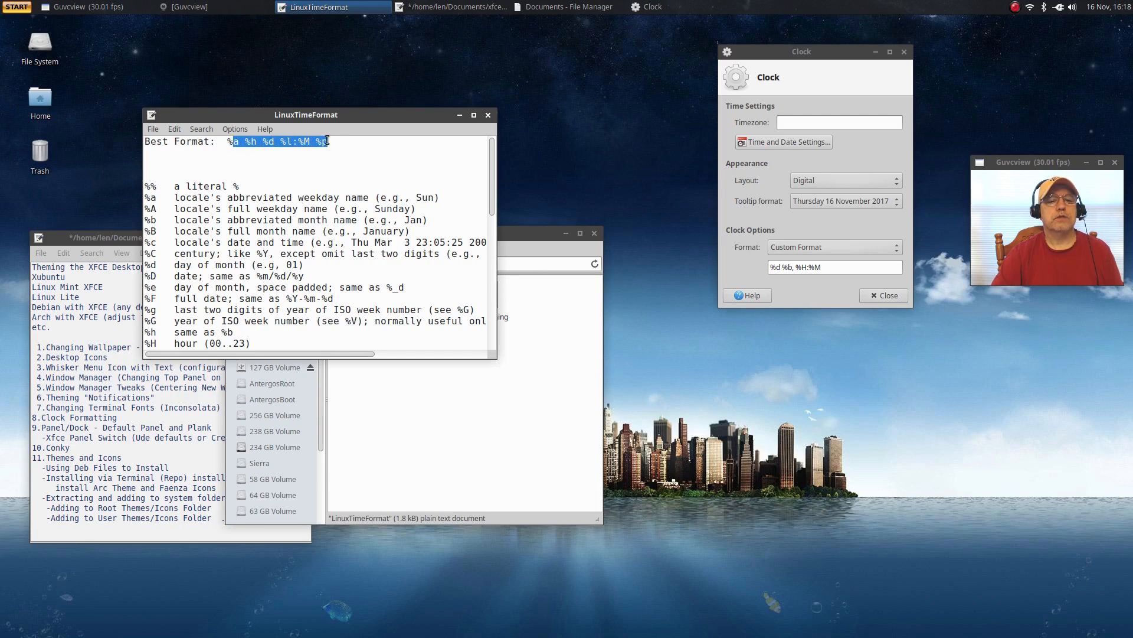
left_click_drag(334, 144, 231, 140)
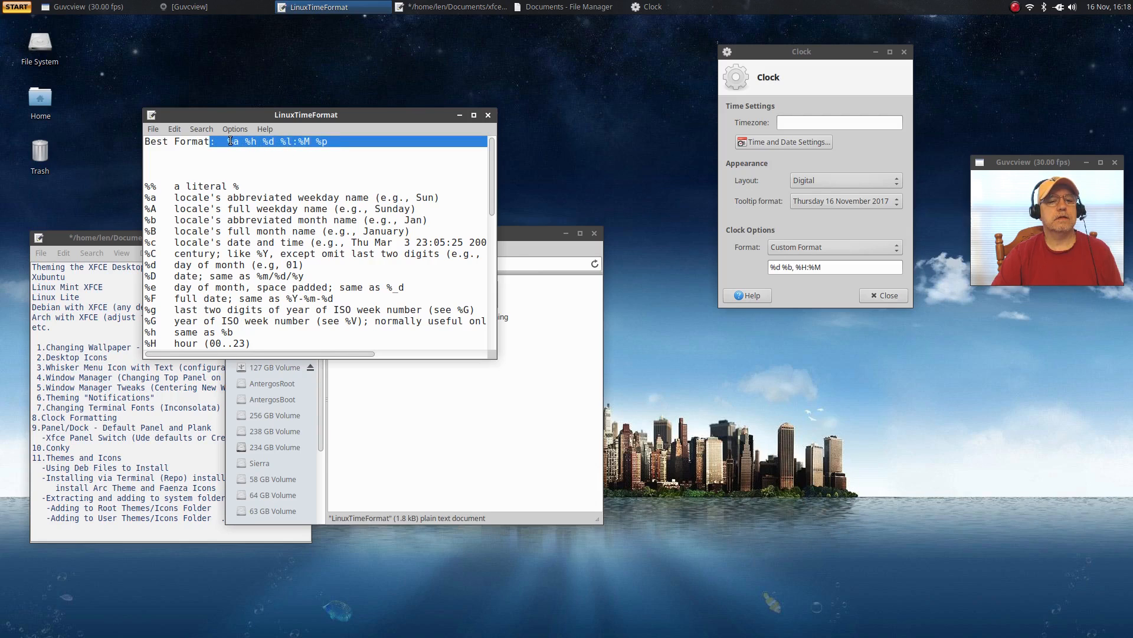
left_click(344, 159)
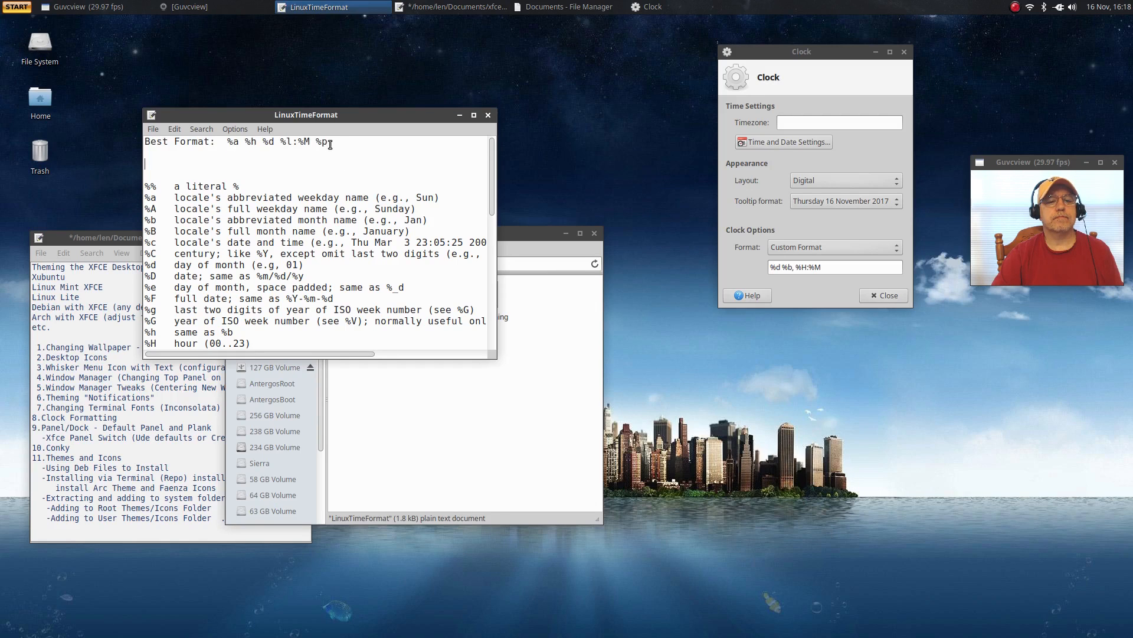
left_click_drag(330, 141, 228, 142)
key("ctrl+c")
right_click(248, 143)
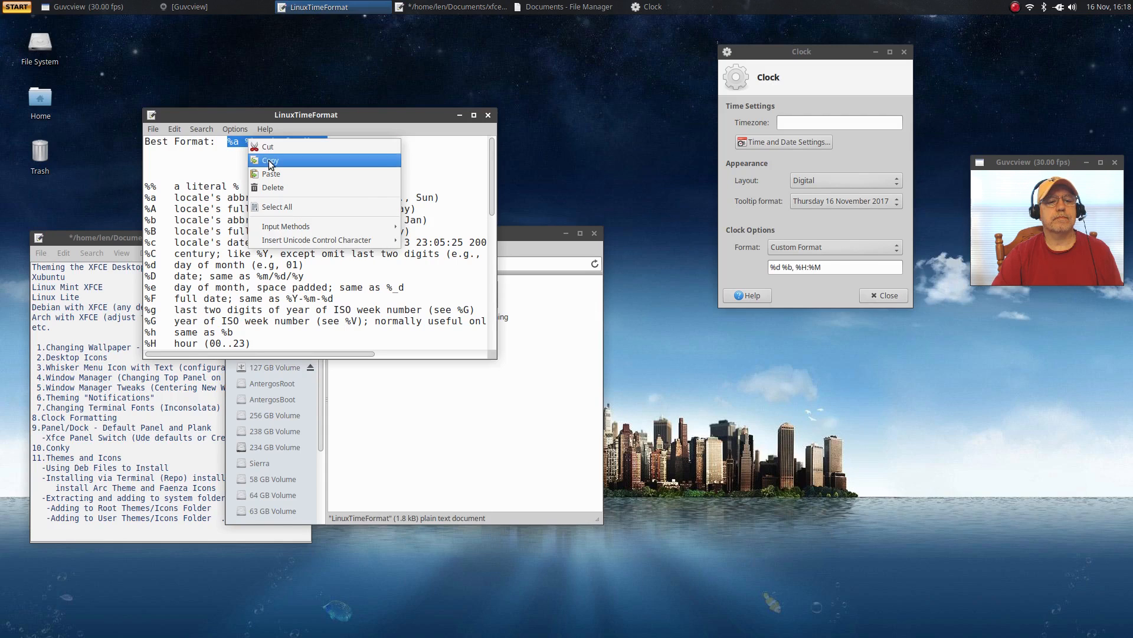
left_click(268, 161)
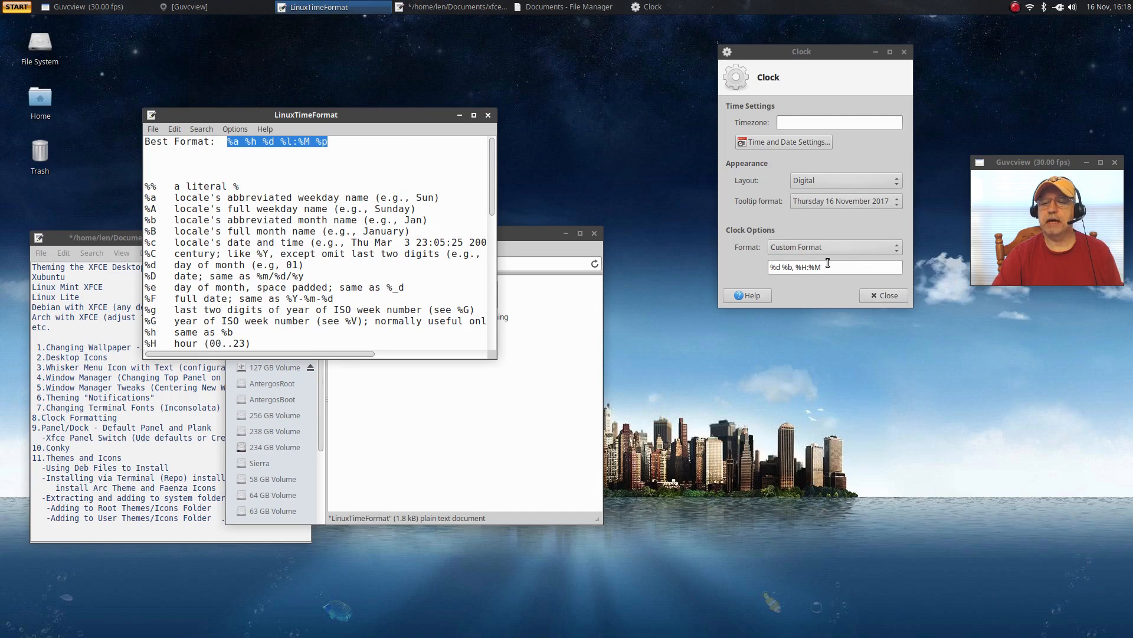
Replace the clock's custom format with the copied %a %h %d %l:%M %p and close the Clock properties.
left_click_drag(826, 266, 770, 270)
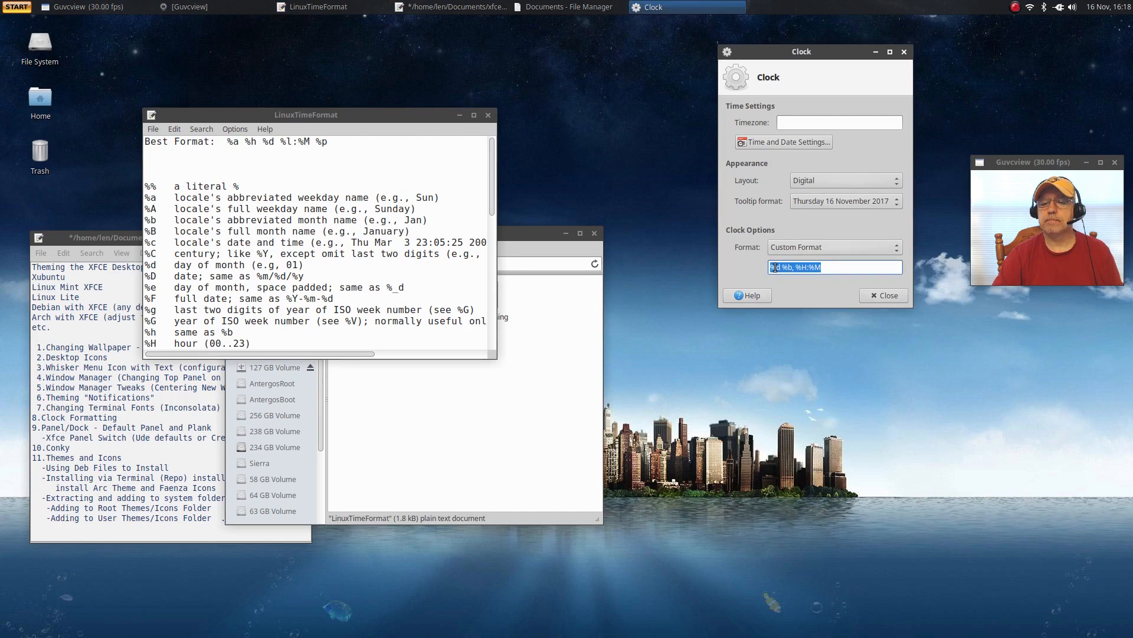
right_click(775, 267)
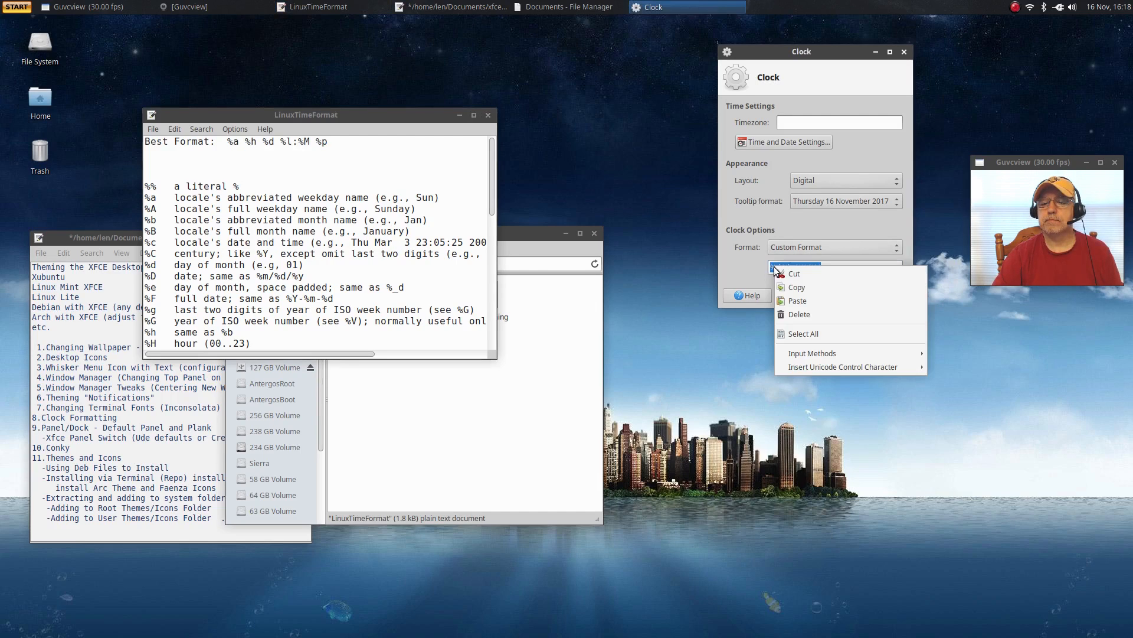
left_click(796, 301)
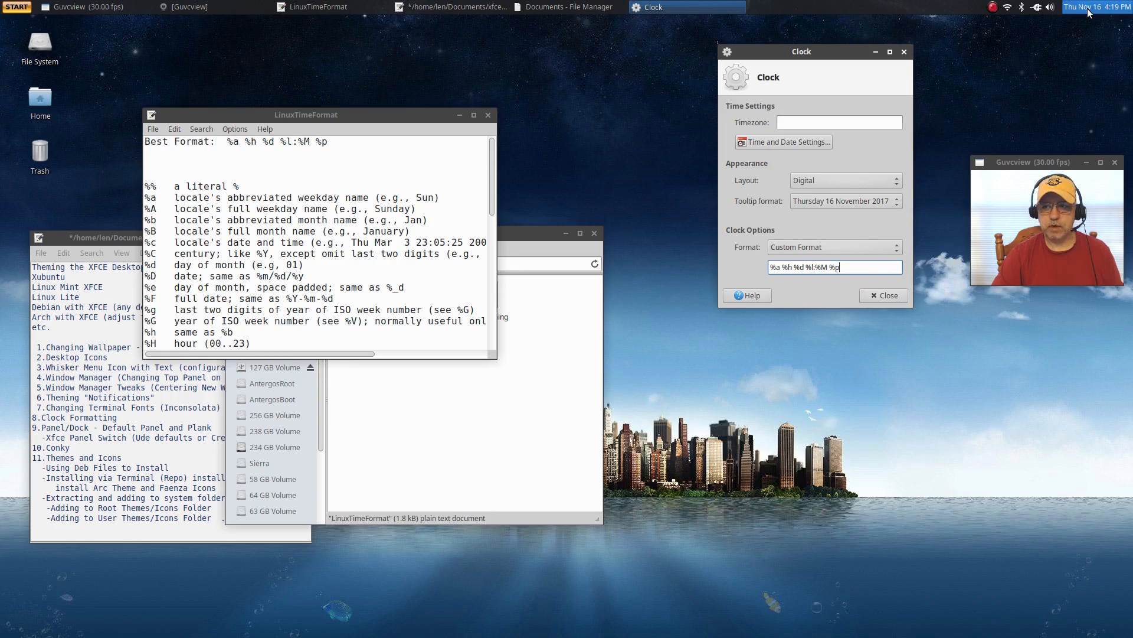
left_click(892, 299)
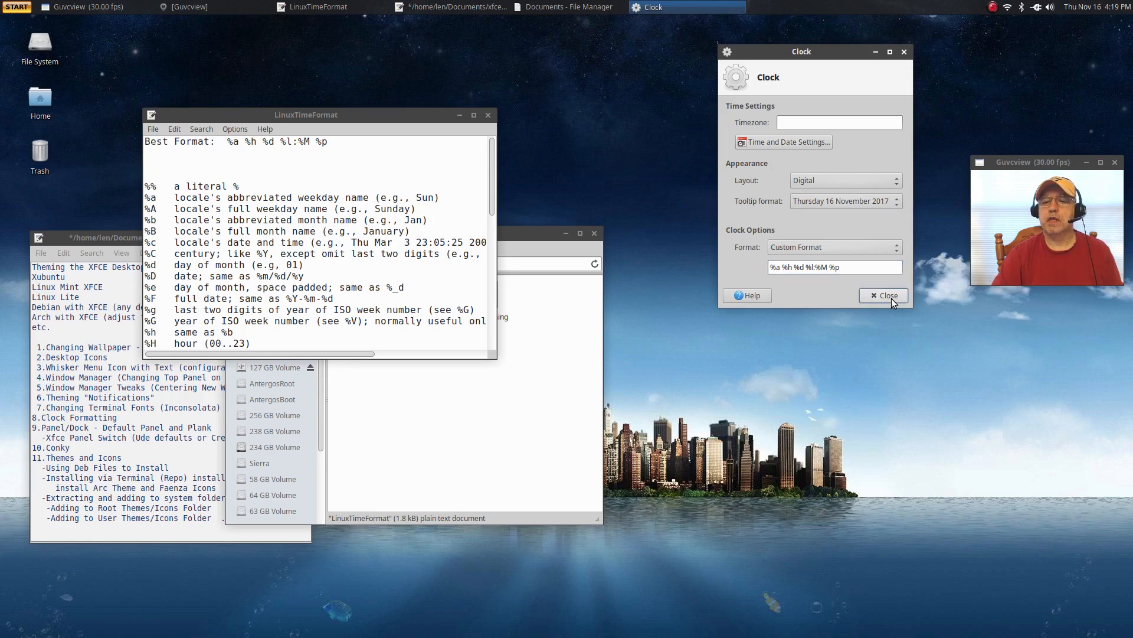
left_click(883, 297)
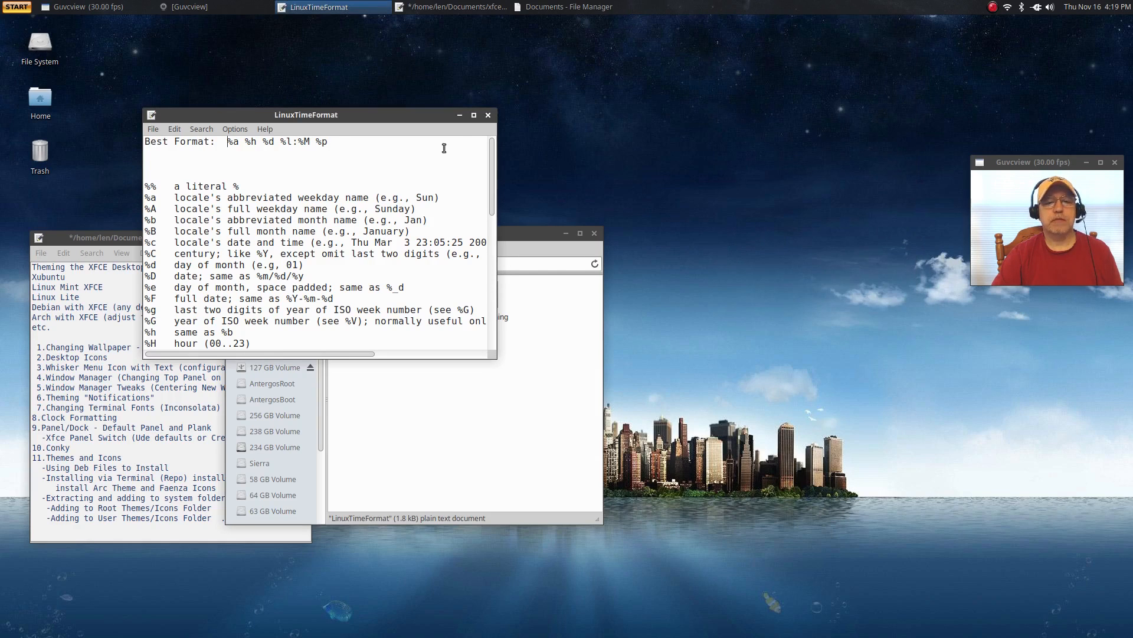
Move the LinuxTimeFormat window off the file manager, and close both the text file and the Documents folder.
left_click_drag(402, 117, 807, 95)
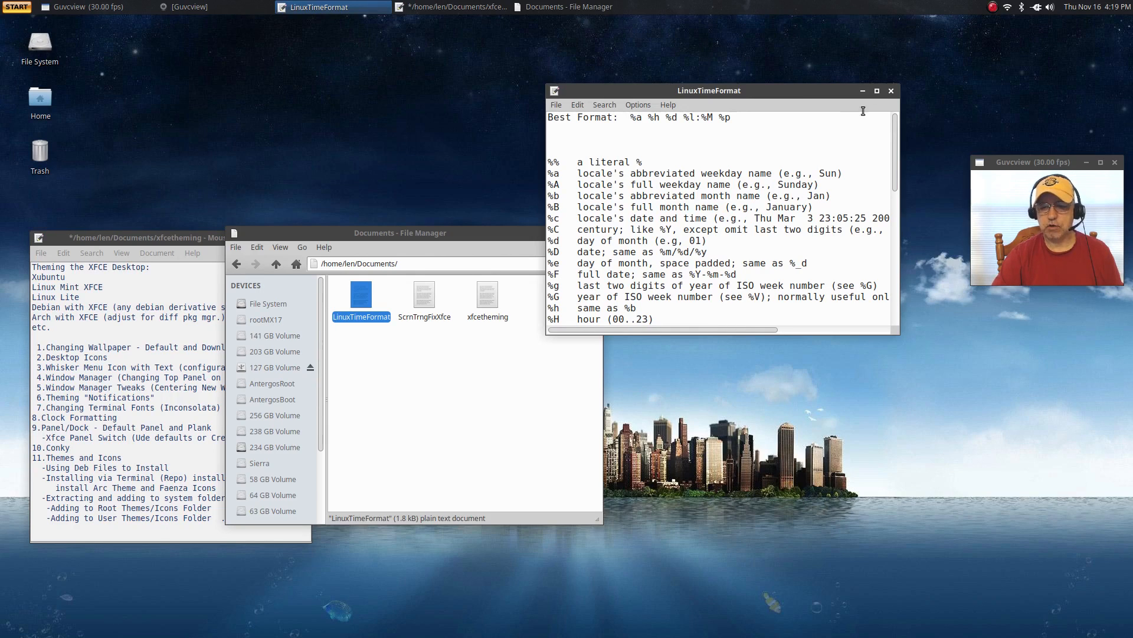
left_click(891, 90)
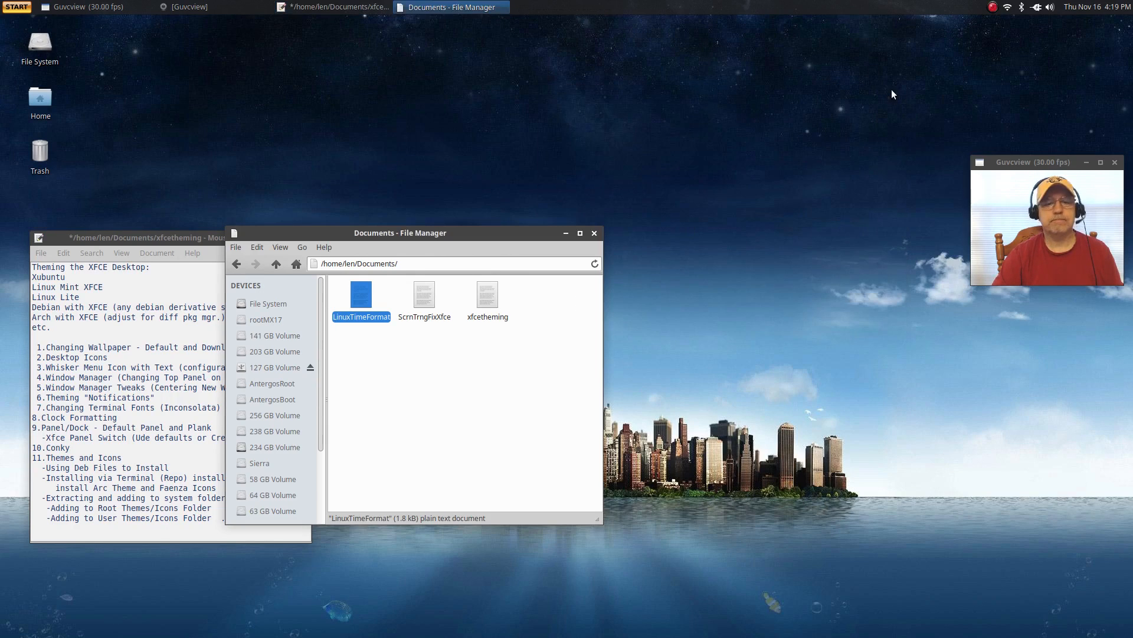
left_click(595, 234)
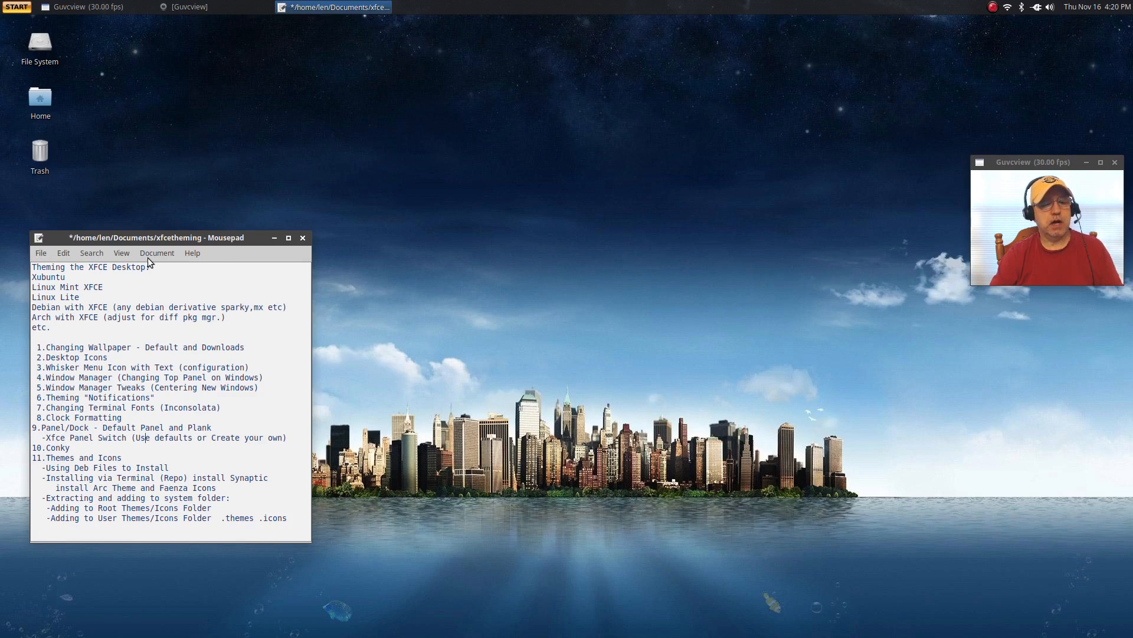
Save the current panel configuration as a backup in Xfce Panel Switch, keeping the suggested name.
left_click_drag(238, 239, 665, 236)
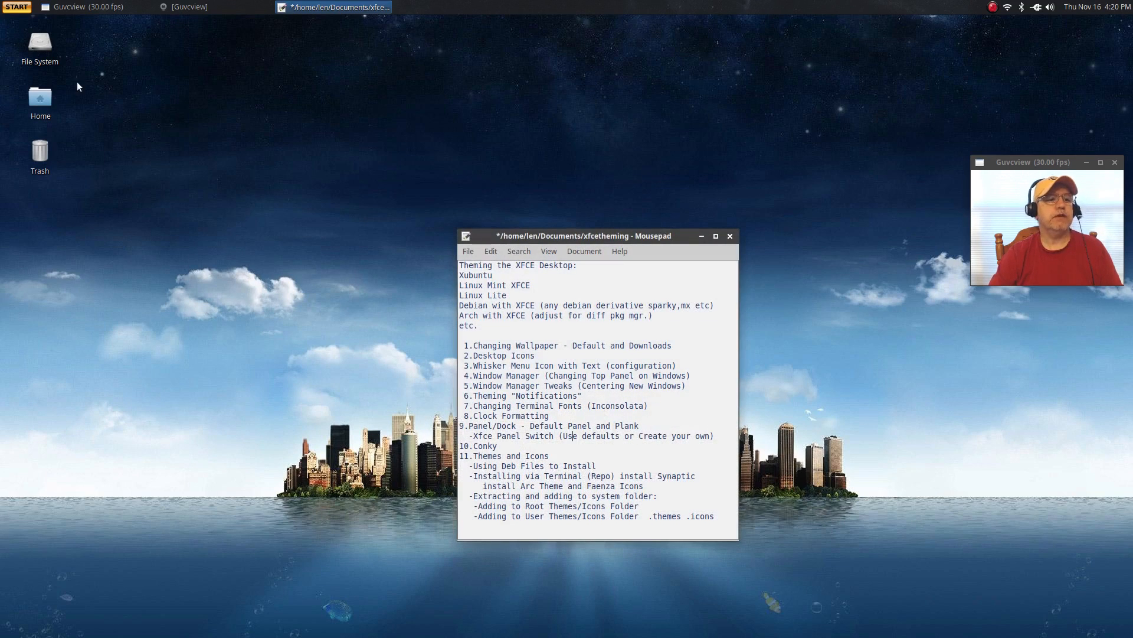
left_click(26, 8)
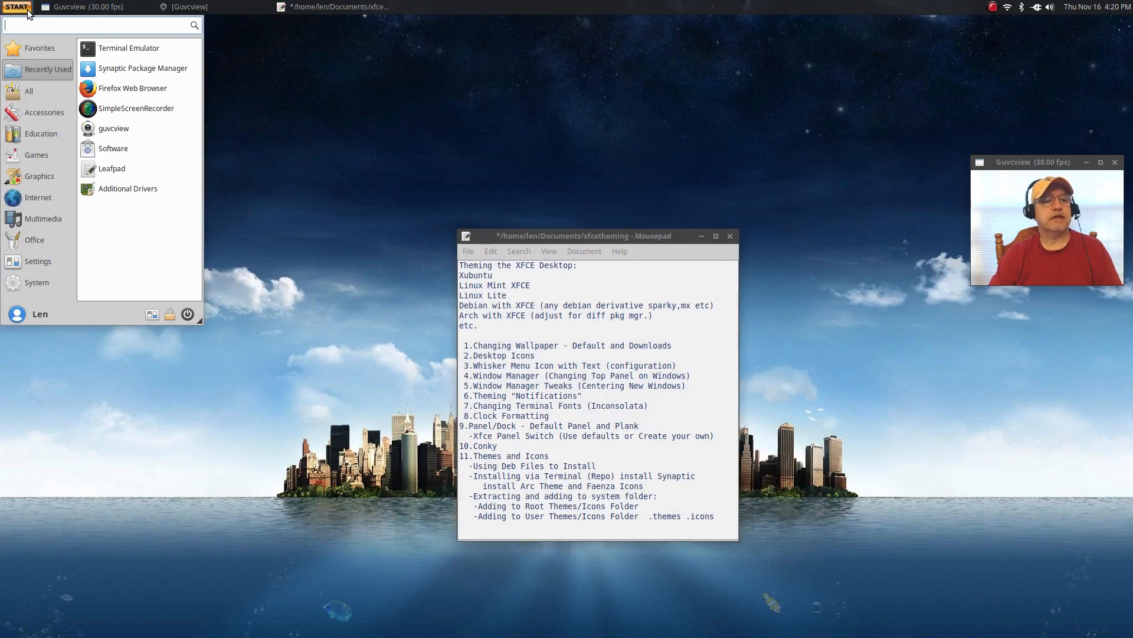
left_click(152, 314)
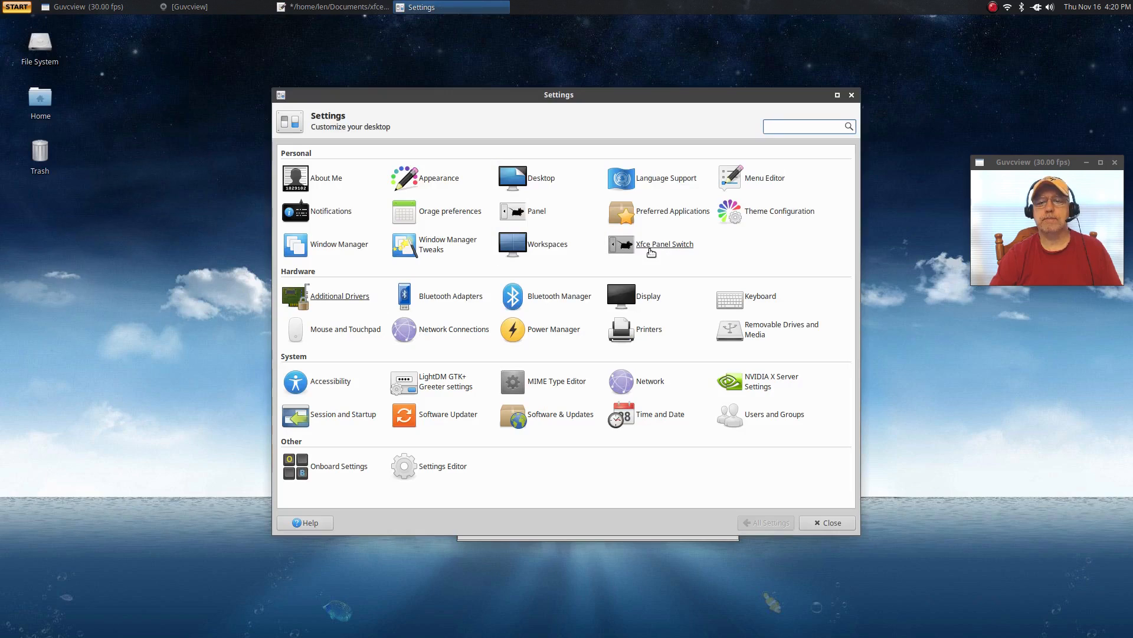
left_click(651, 251)
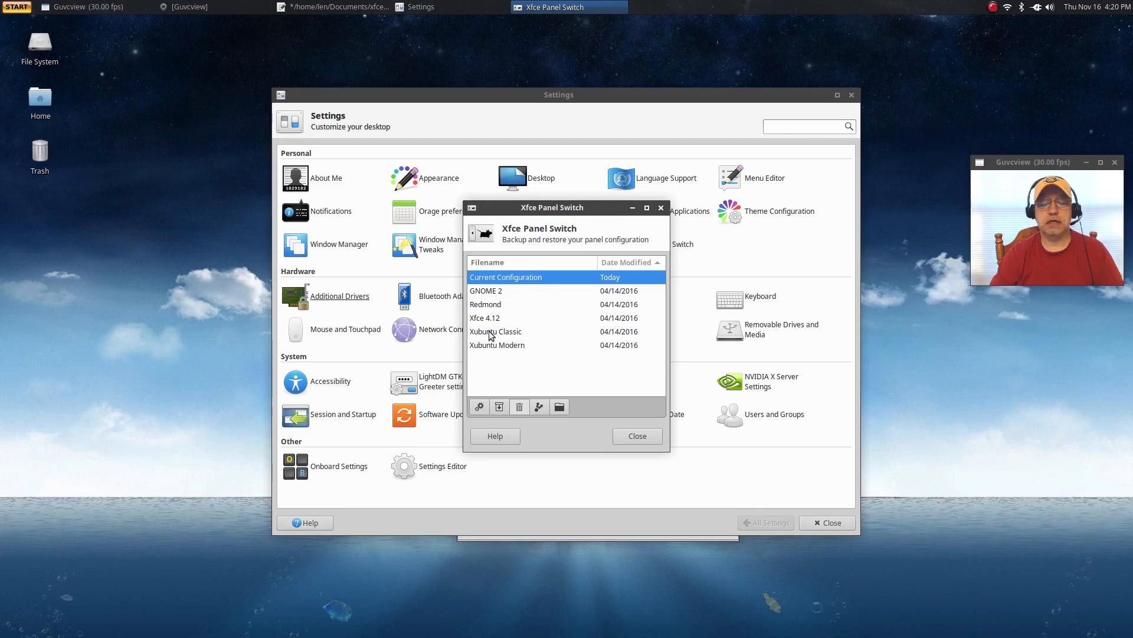
left_click(499, 407)
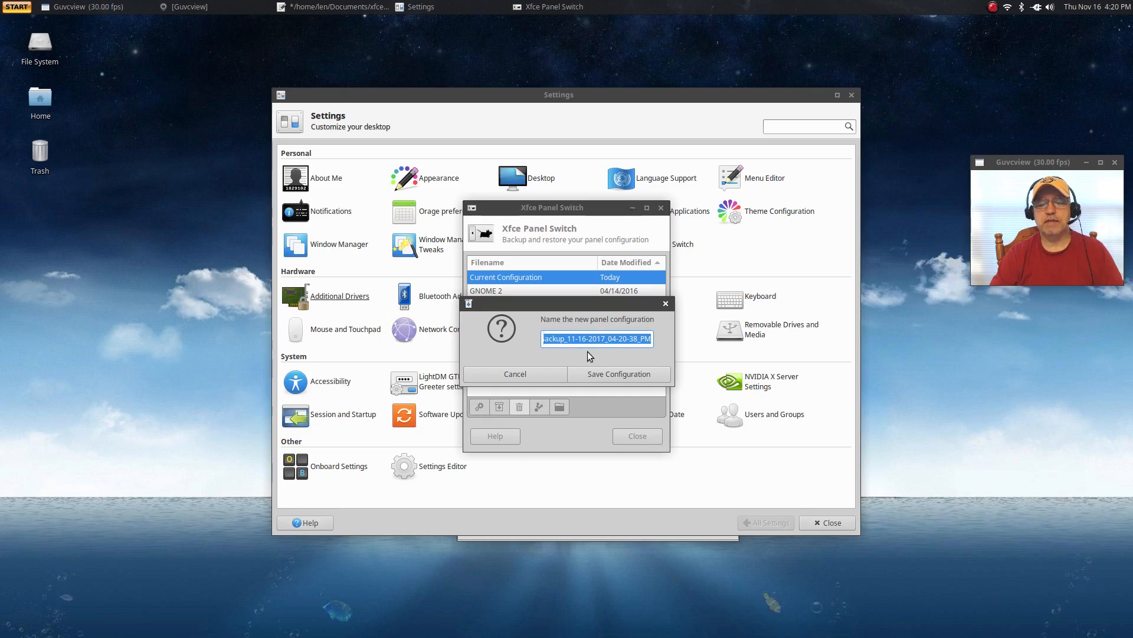
left_click(609, 378)
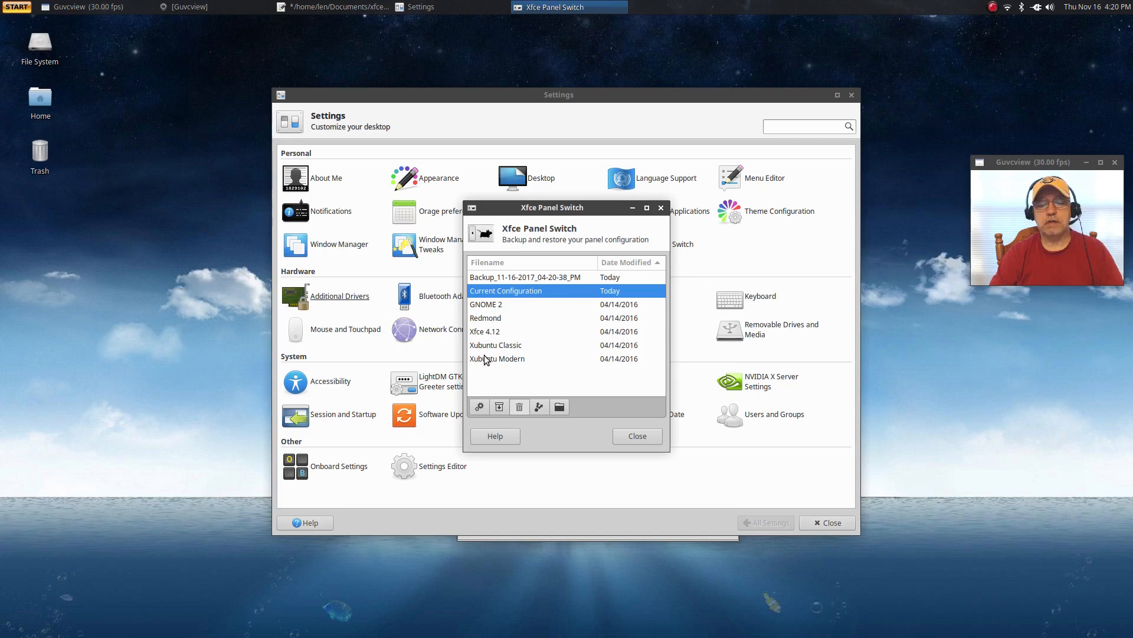
Try the GNOME 2, Redmond and Xfce 4.12 panel configurations one after another.
left_click(489, 306)
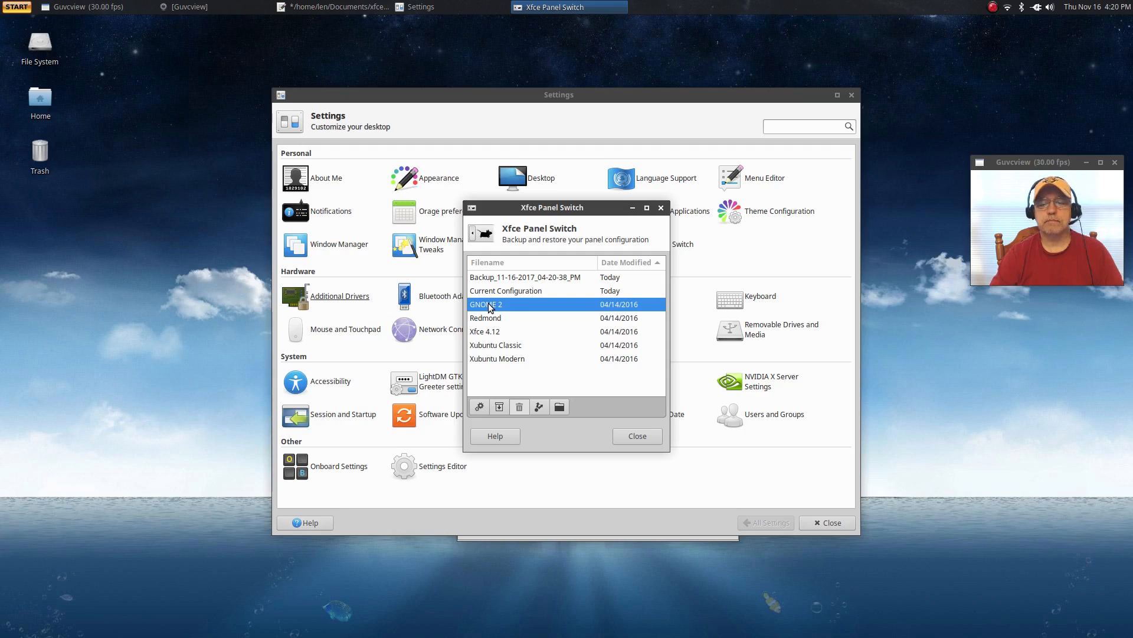
left_click(480, 407)
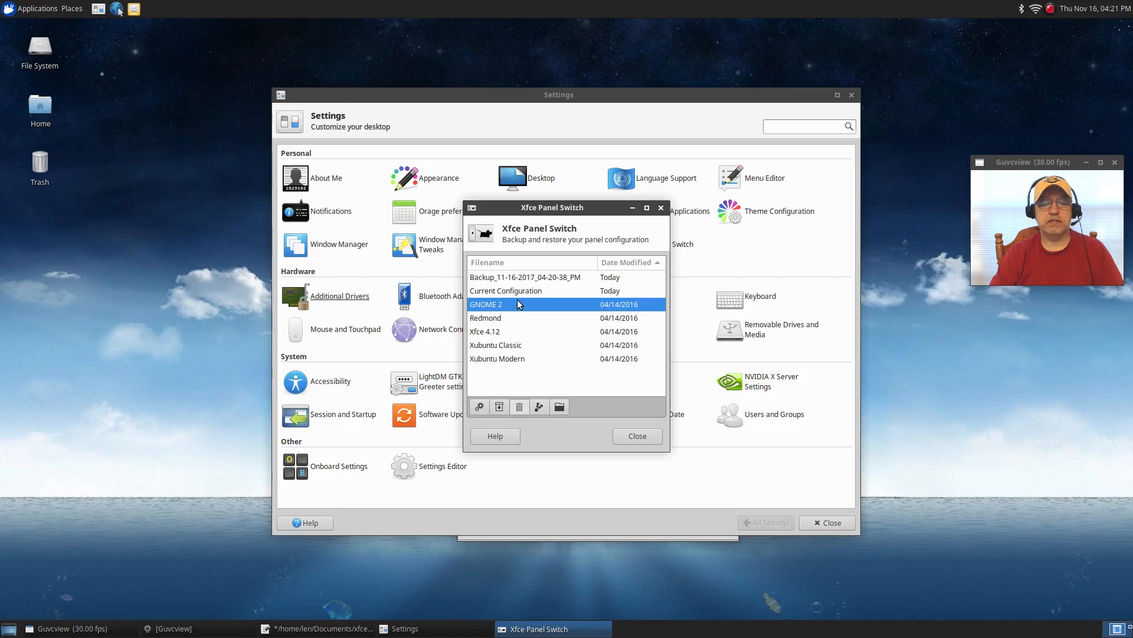
left_click(494, 322)
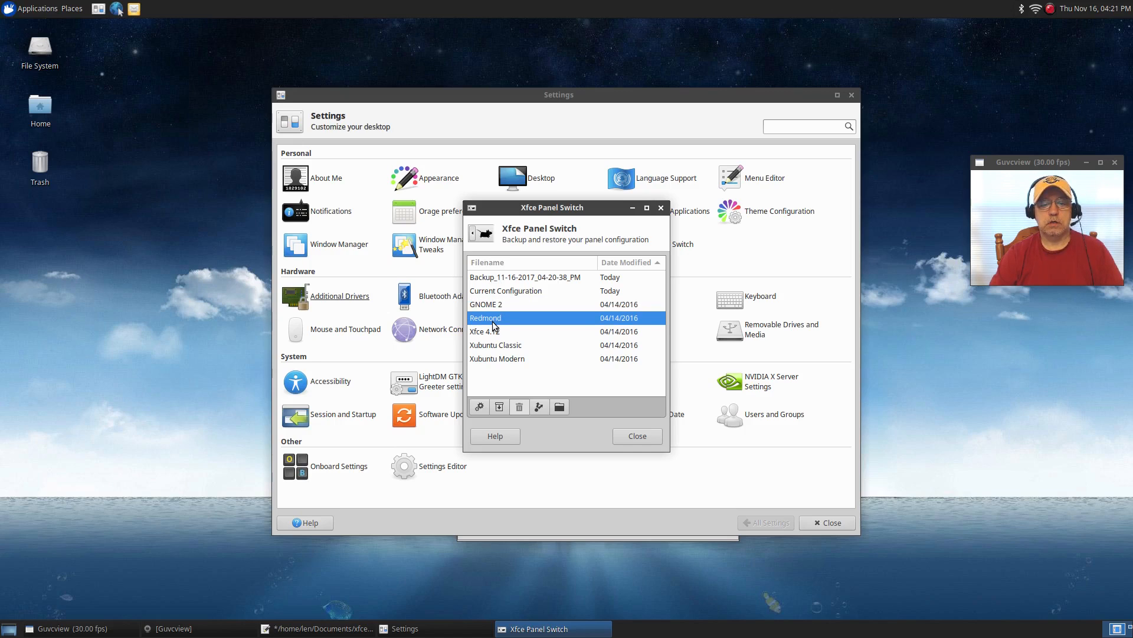
left_click(479, 407)
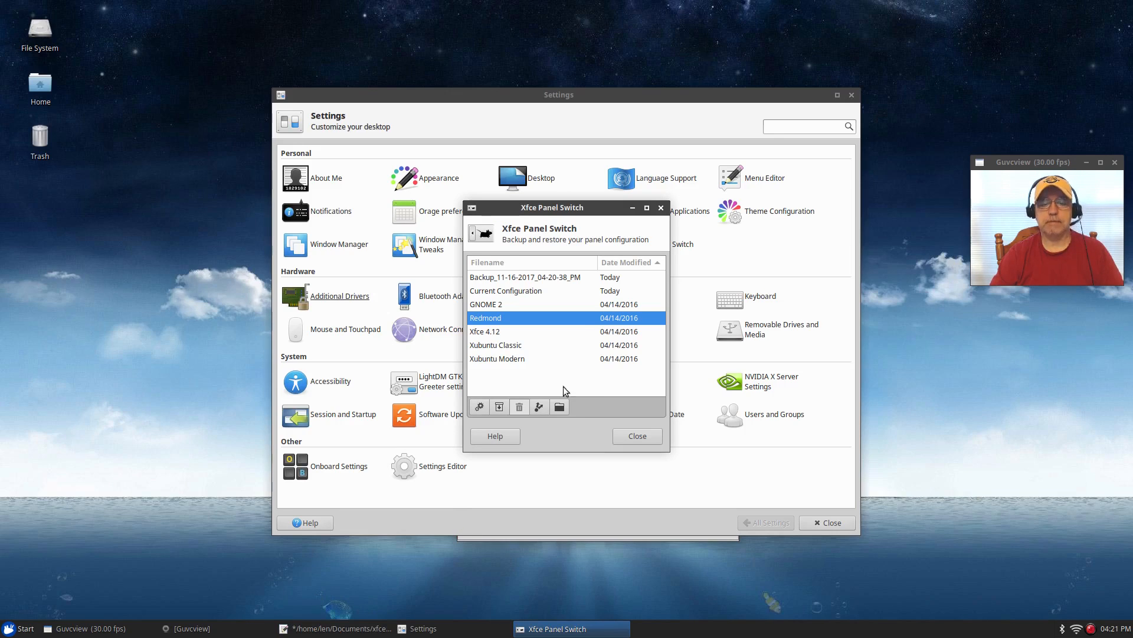
left_click(490, 334)
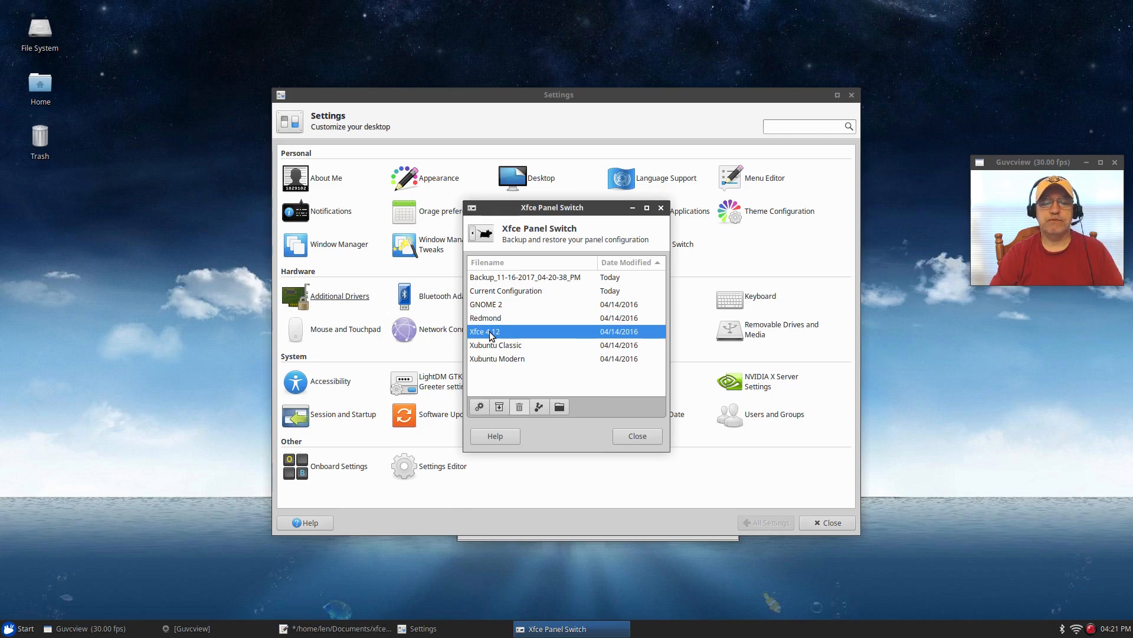
left_click(479, 407)
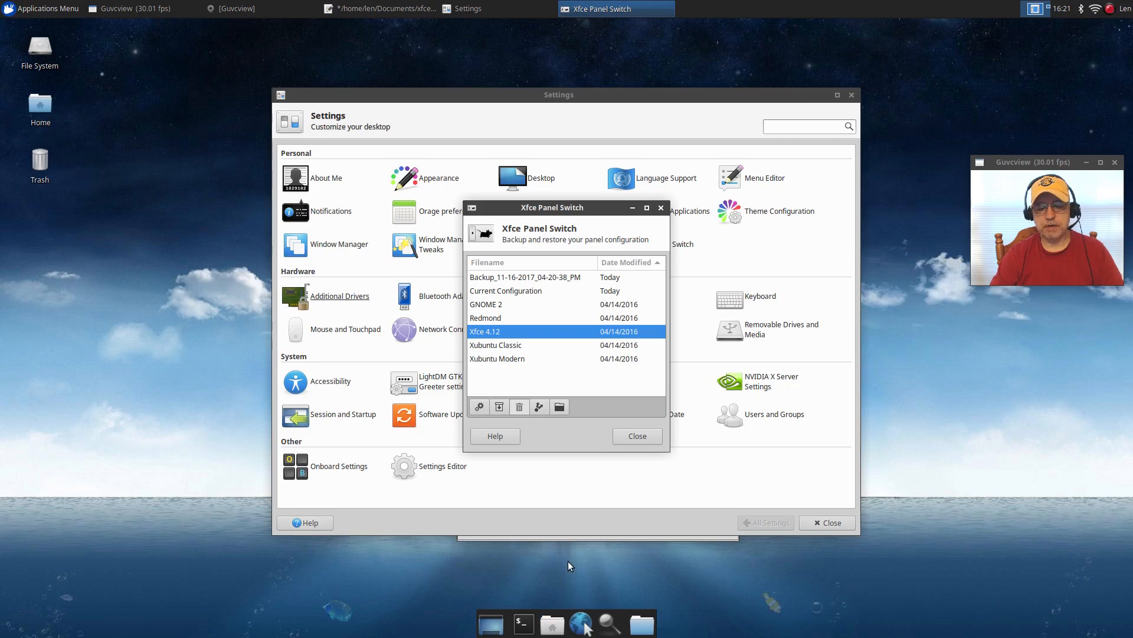
Check the preferences of the launcher dock, Panel 2, and close them without changes.
right_click(616, 619)
mouse_move(646, 610)
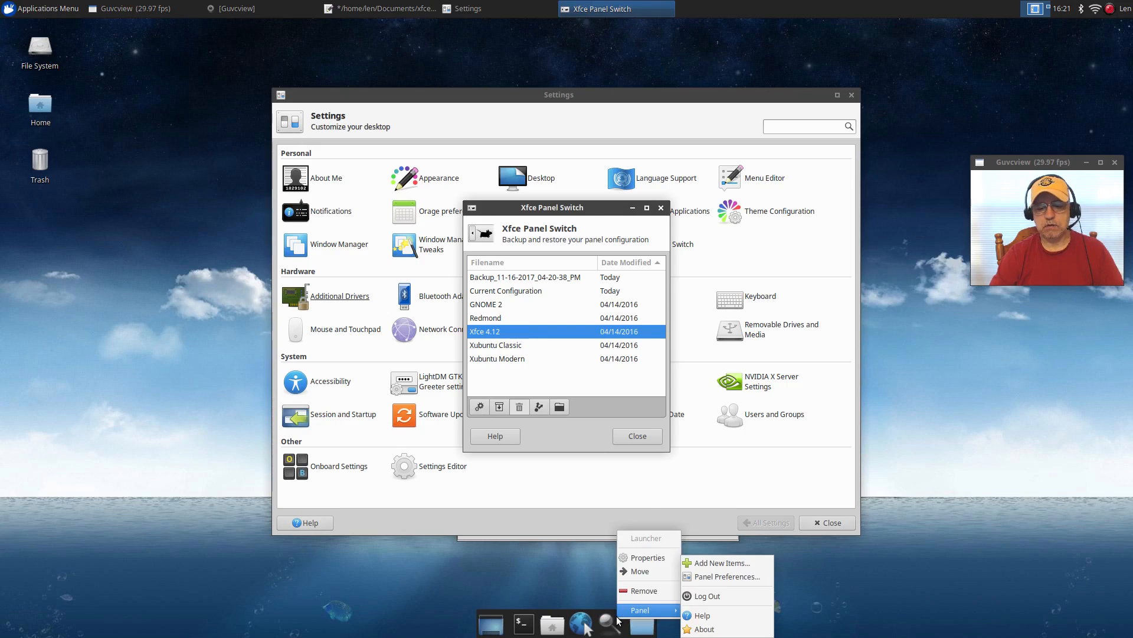
left_click(719, 577)
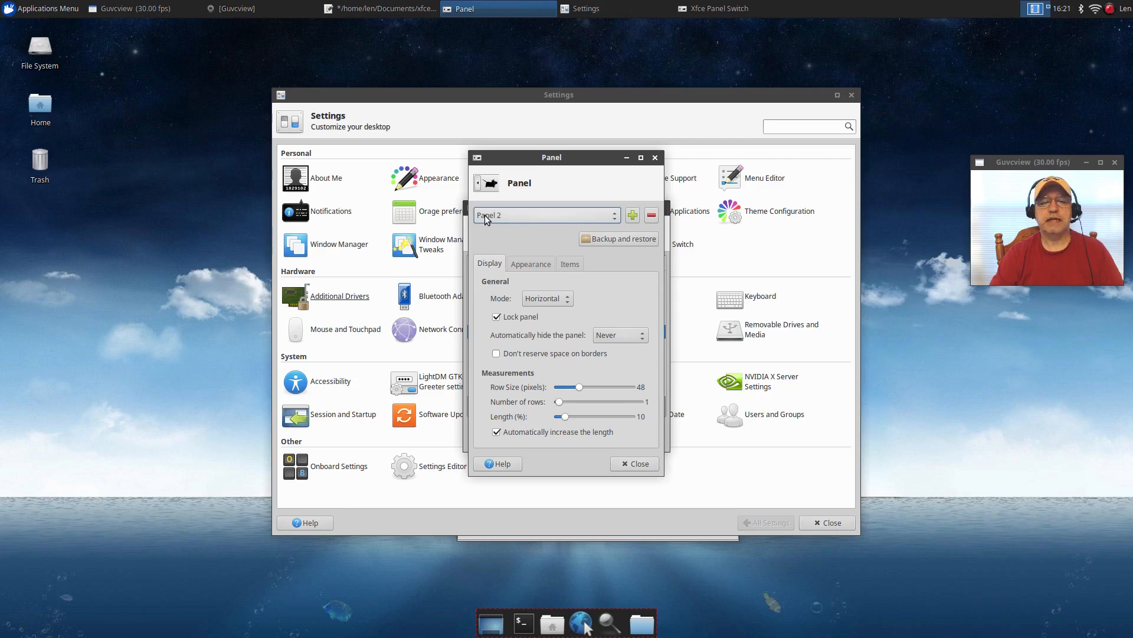
left_click(612, 222)
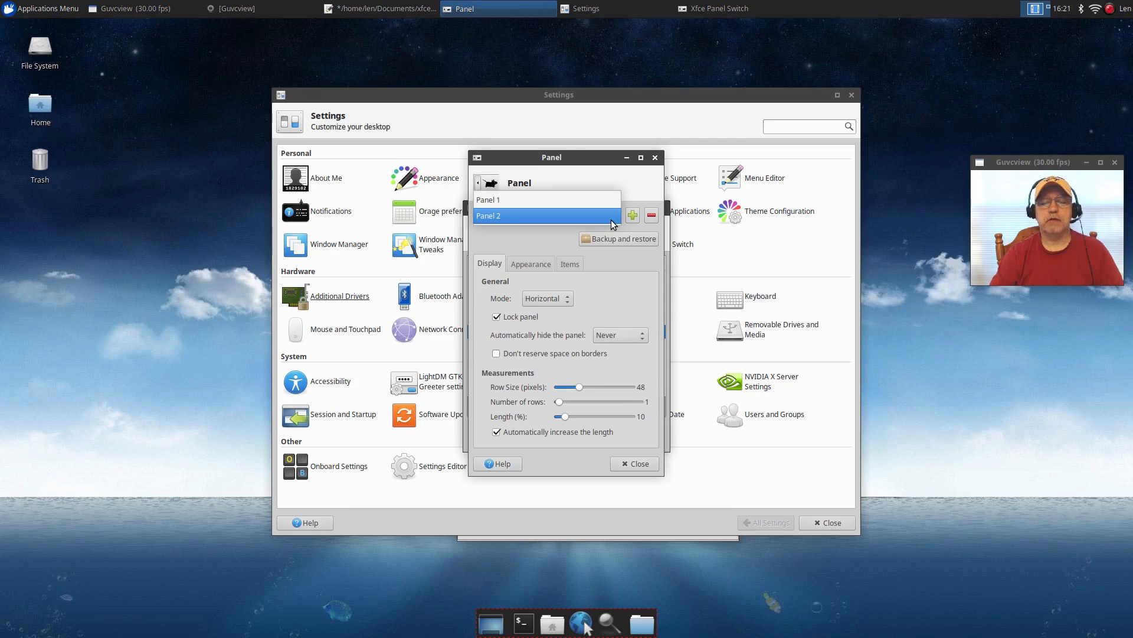
left_click(613, 223)
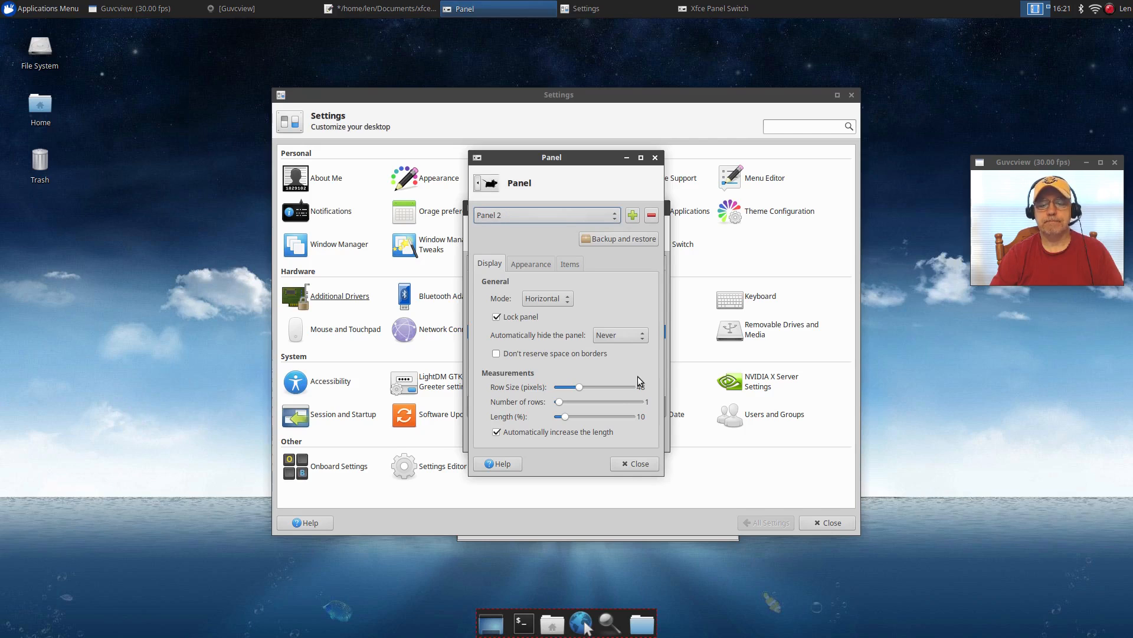
left_click(631, 464)
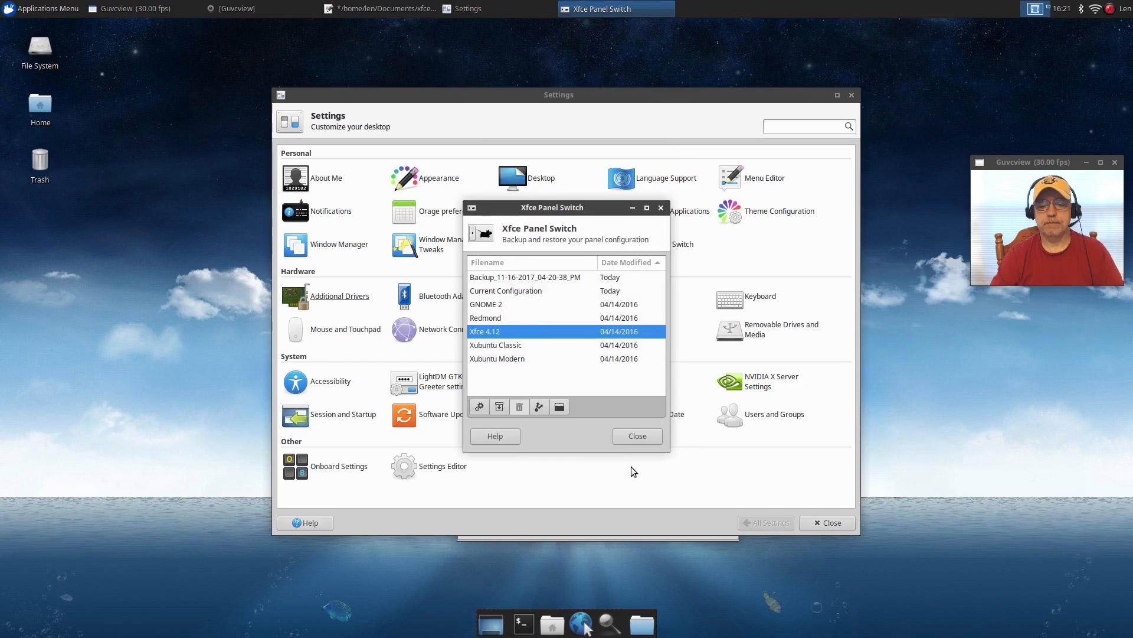
Try the Xubuntu Classic panel configuration, including its auto-hidden launcher dock, and the Xubuntu Modern one.
left_click(491, 346)
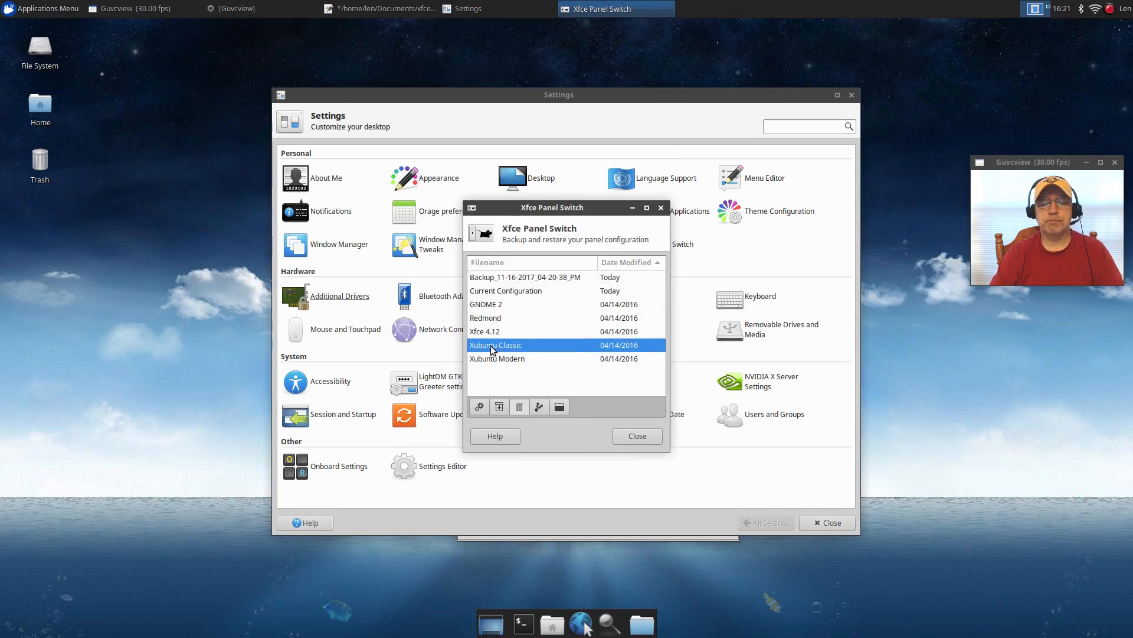
left_click(480, 407)
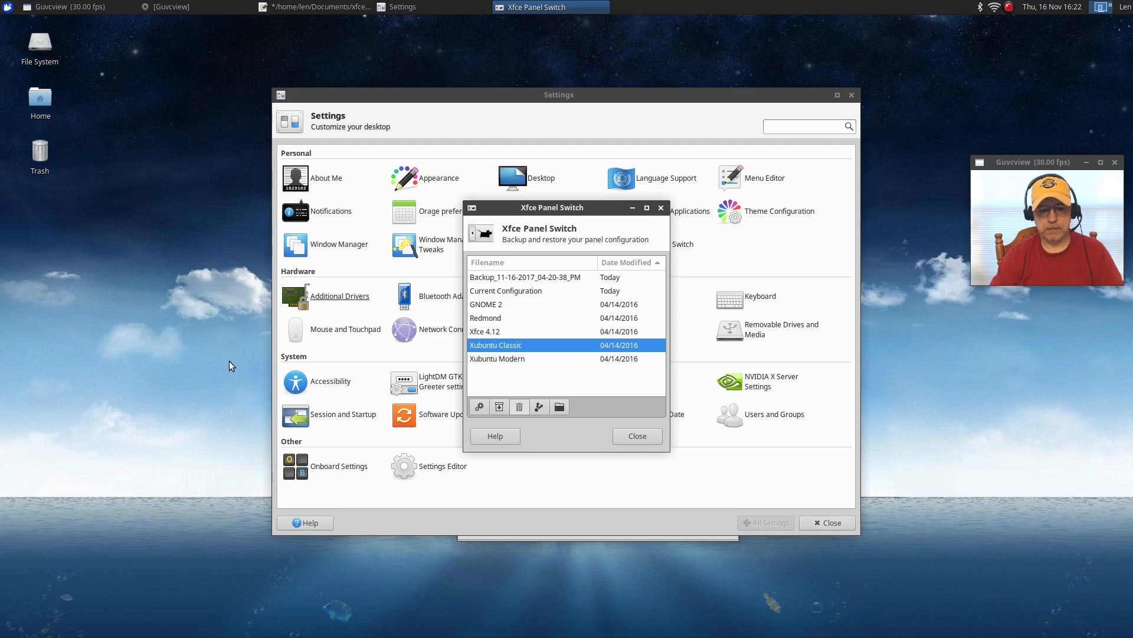
mouse_move(528, 636)
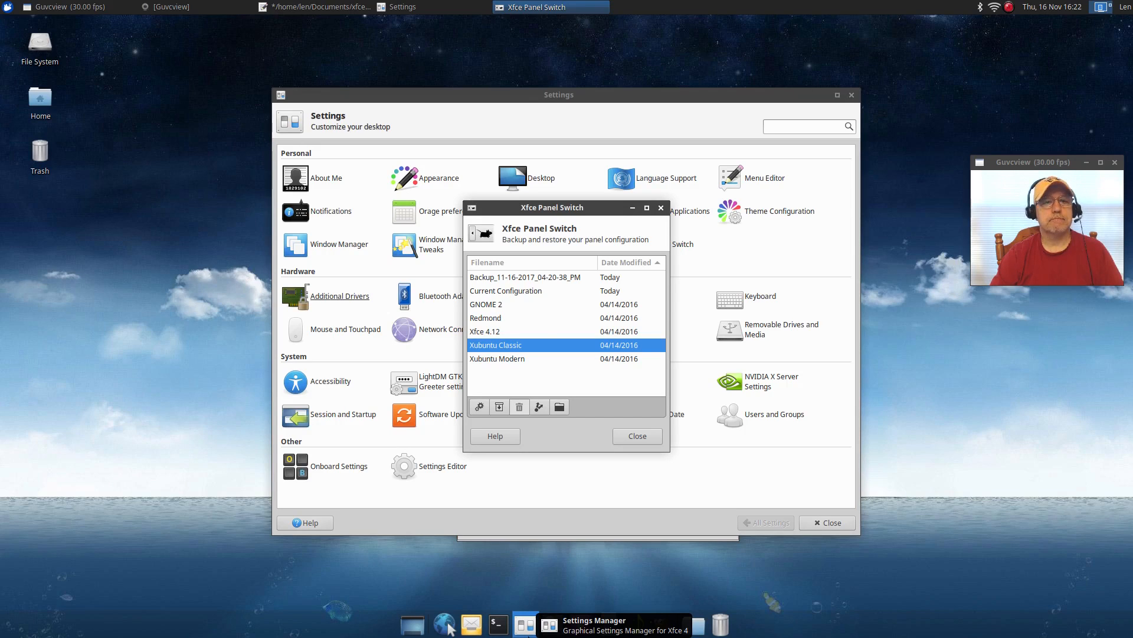
left_click(488, 360)
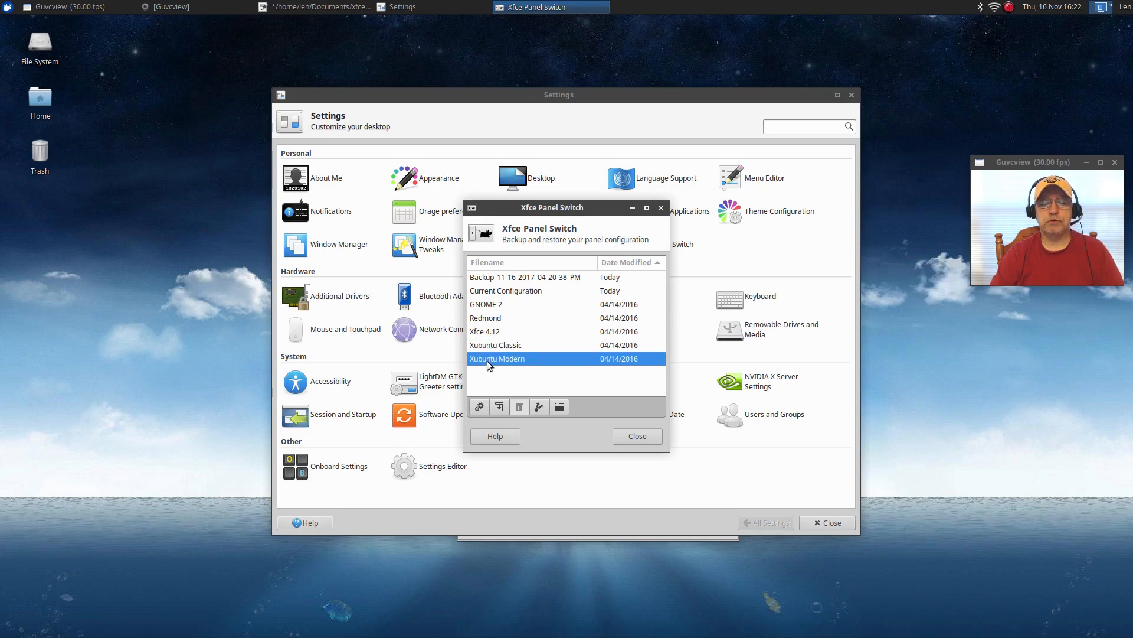
left_click(479, 408)
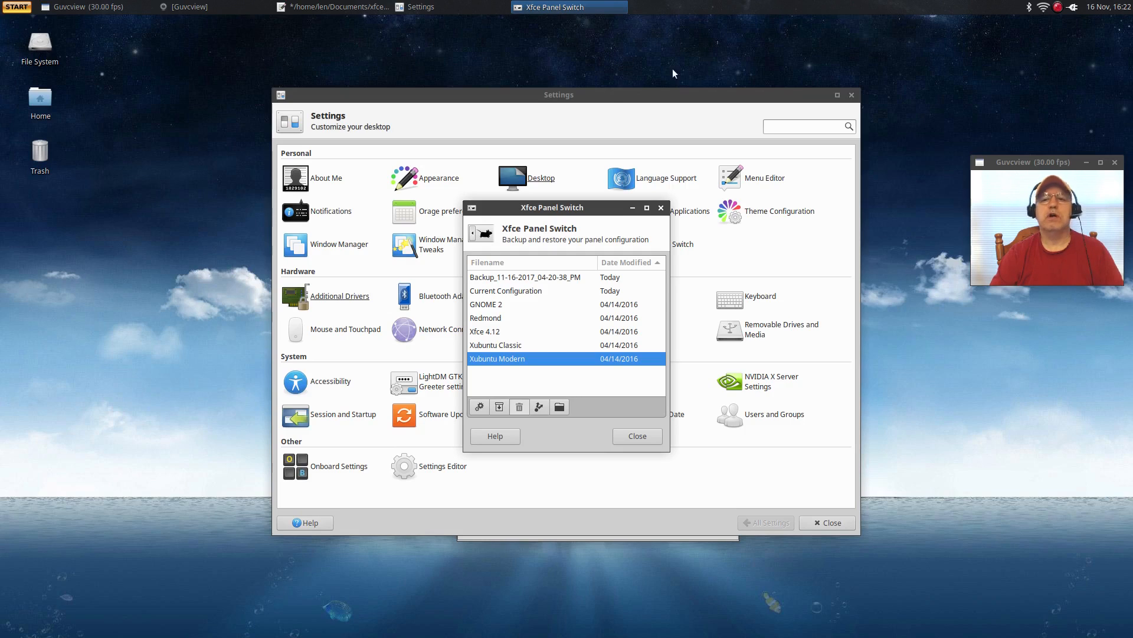
Restore the panel from Backup_11-16-2017_04-20-38_PM, close Xfce Panel Switch and Settings, and move the outline window aside.
left_click(529, 277)
left_click(481, 406)
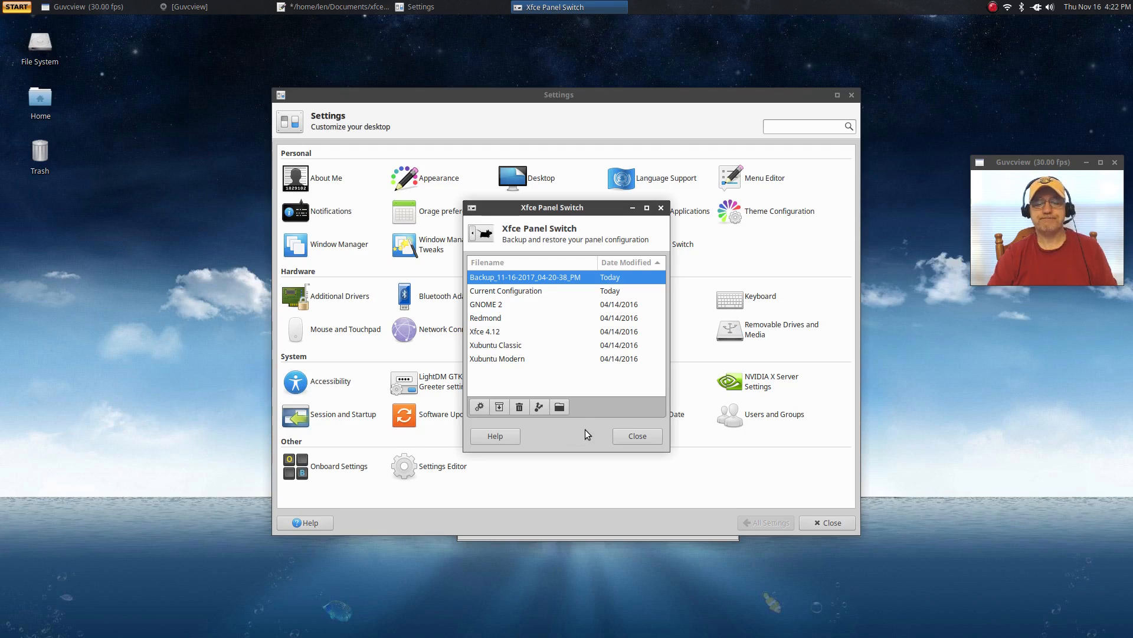
left_click(642, 438)
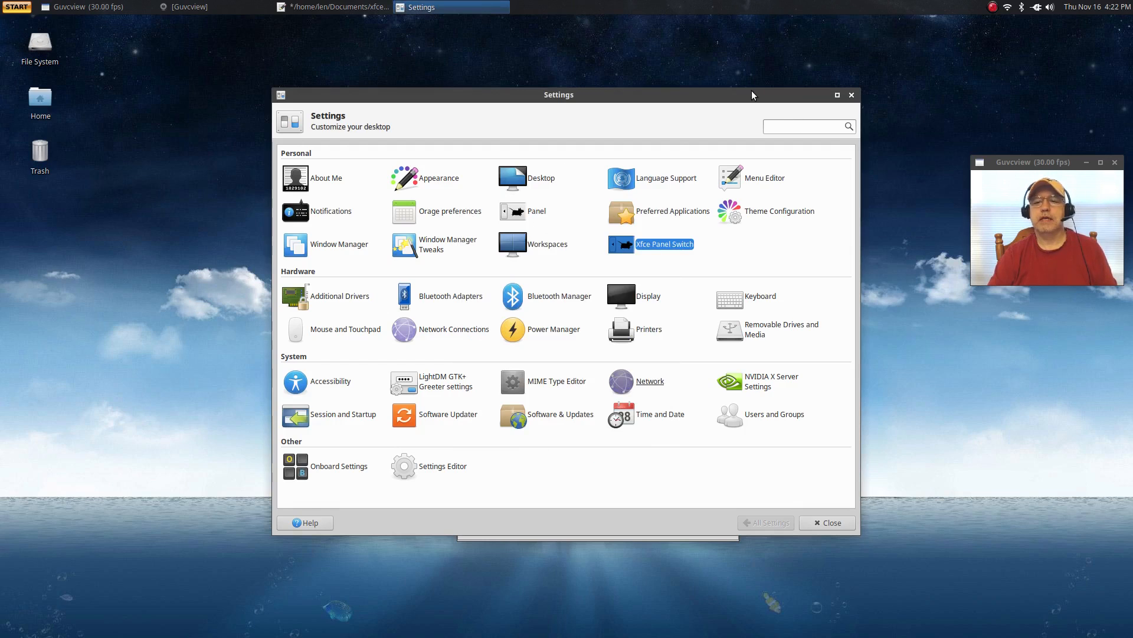
left_click(851, 95)
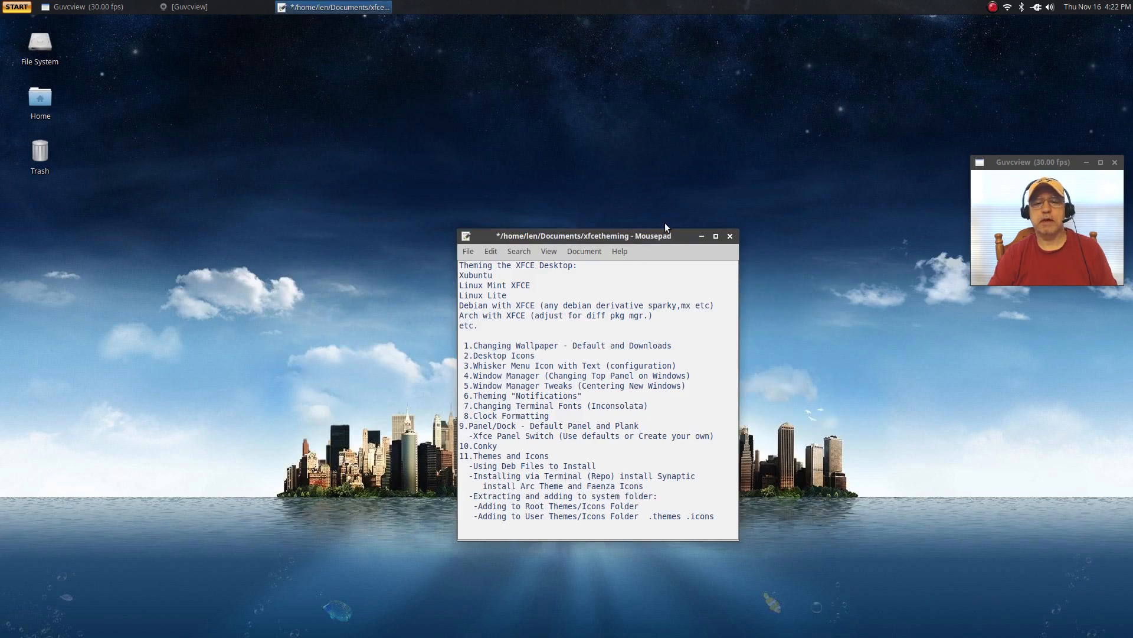
left_click_drag(636, 237, 193, 272)
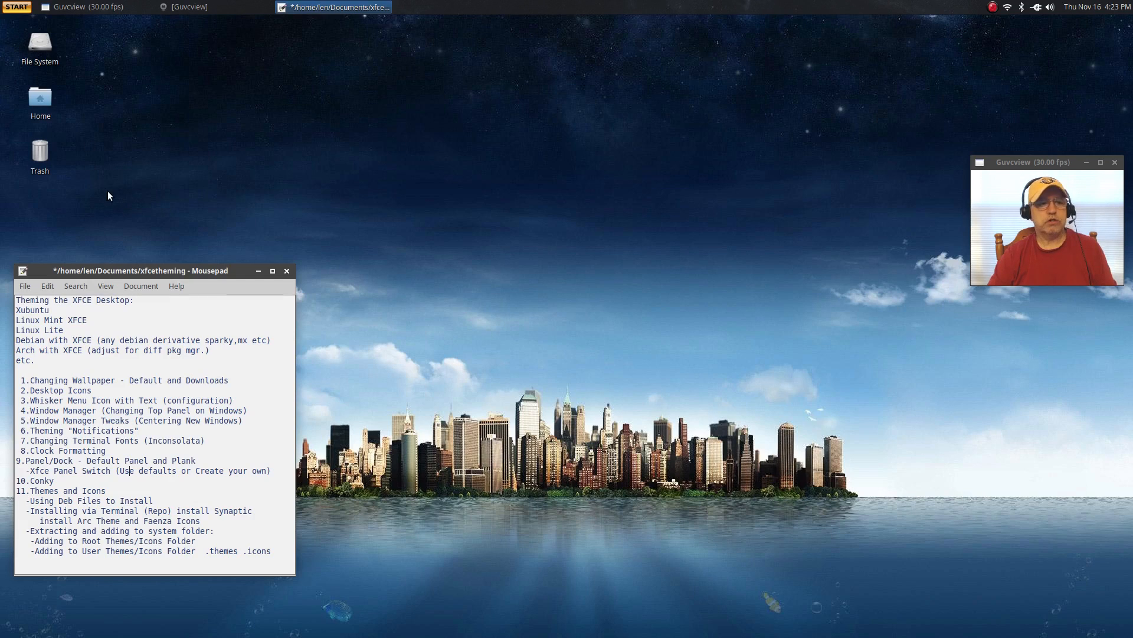
Open a terminal and run sudo apt install plank.
left_click(18, 6)
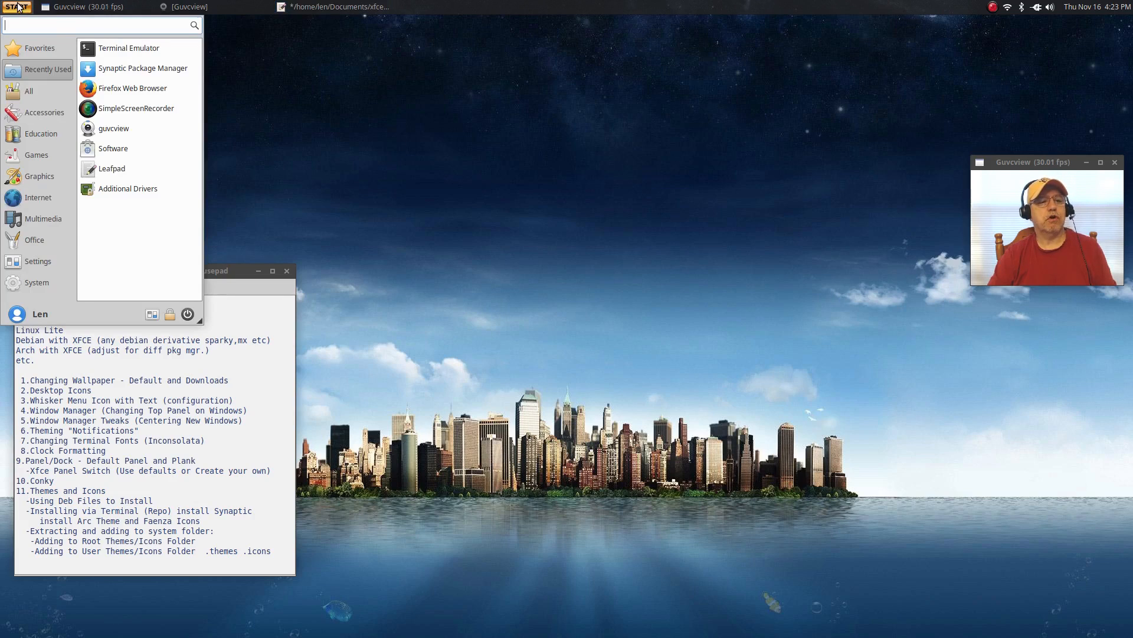
left_click(115, 50)
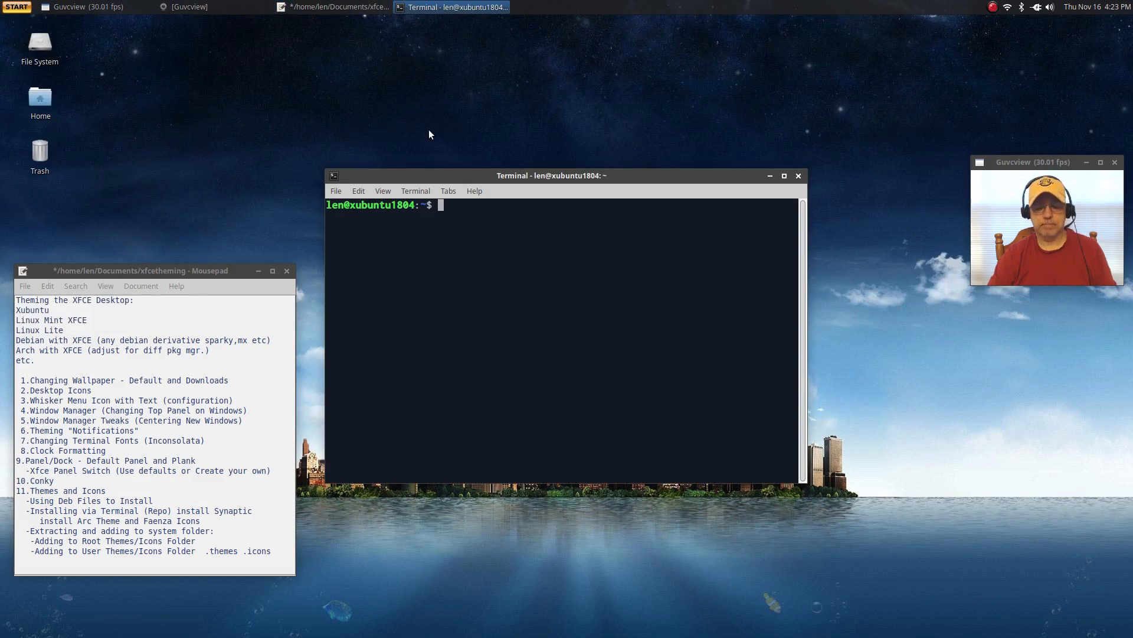
type("sudo apt update")
key("BackSpace")
key("BackSpace")
key("BackSpace")
key("BackSpace")
key("BackSpace")
key("BackSpace")
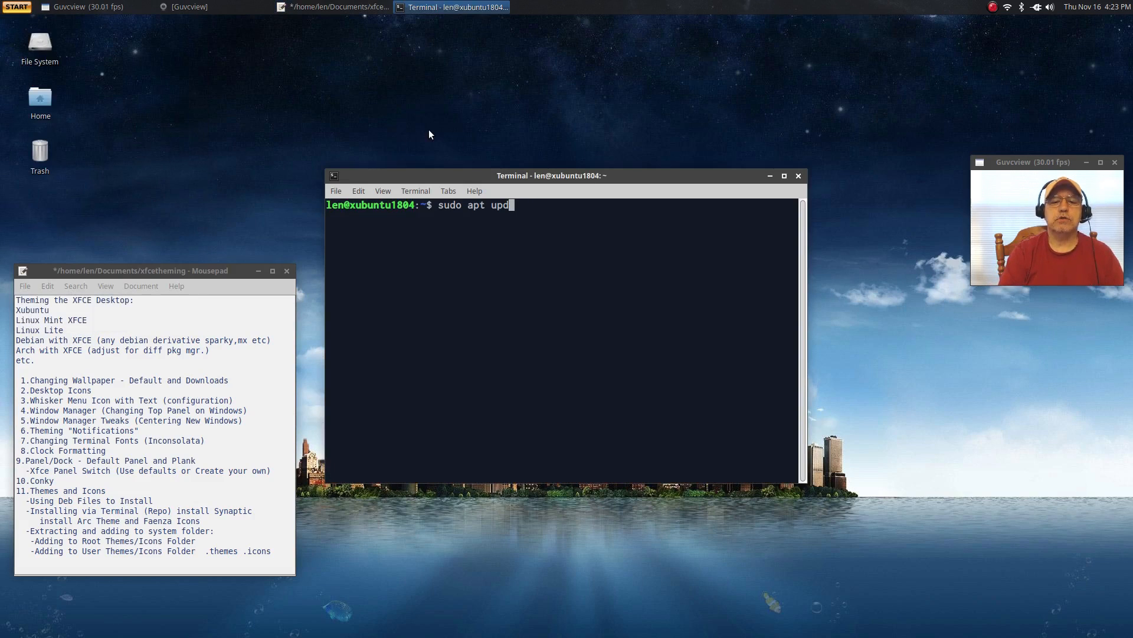
type("ins")
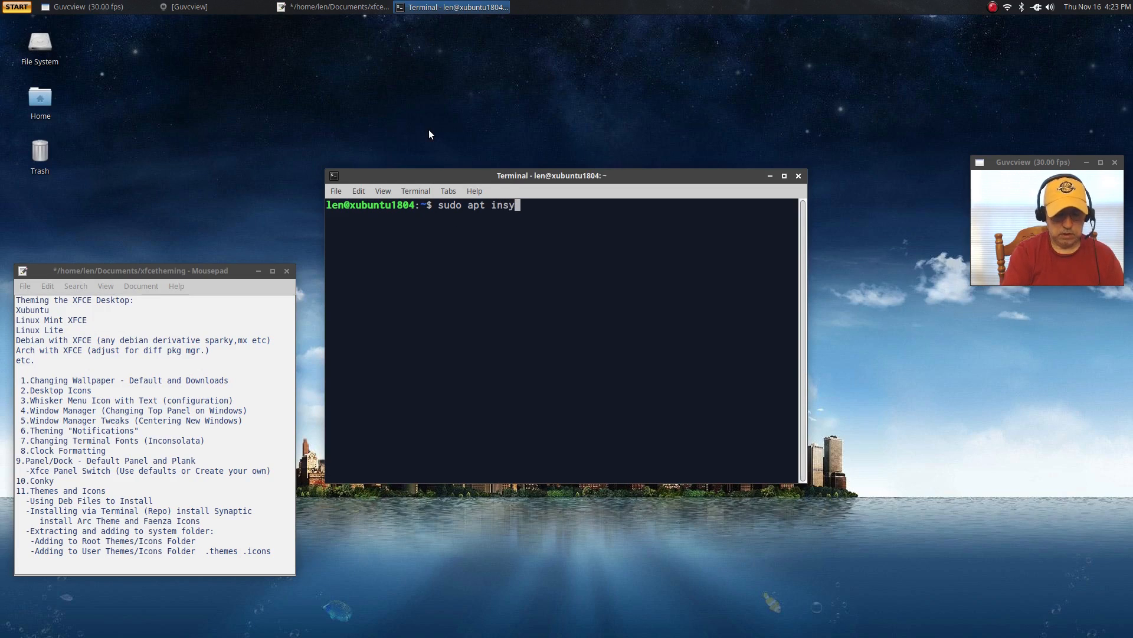
type("tal")
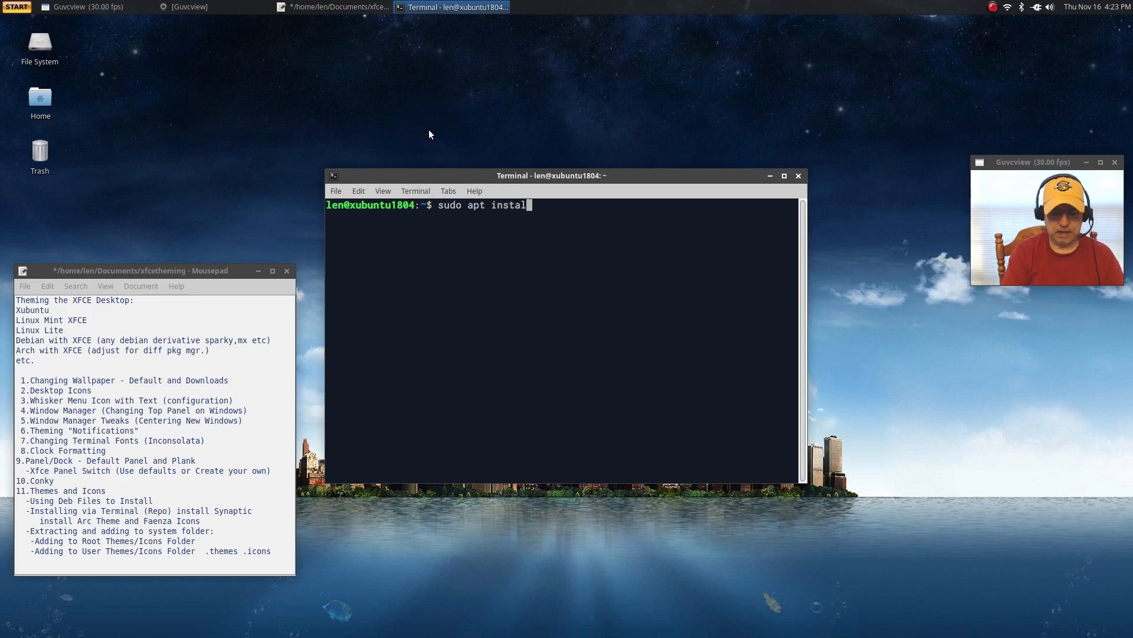
type("l plank")
key("Return")
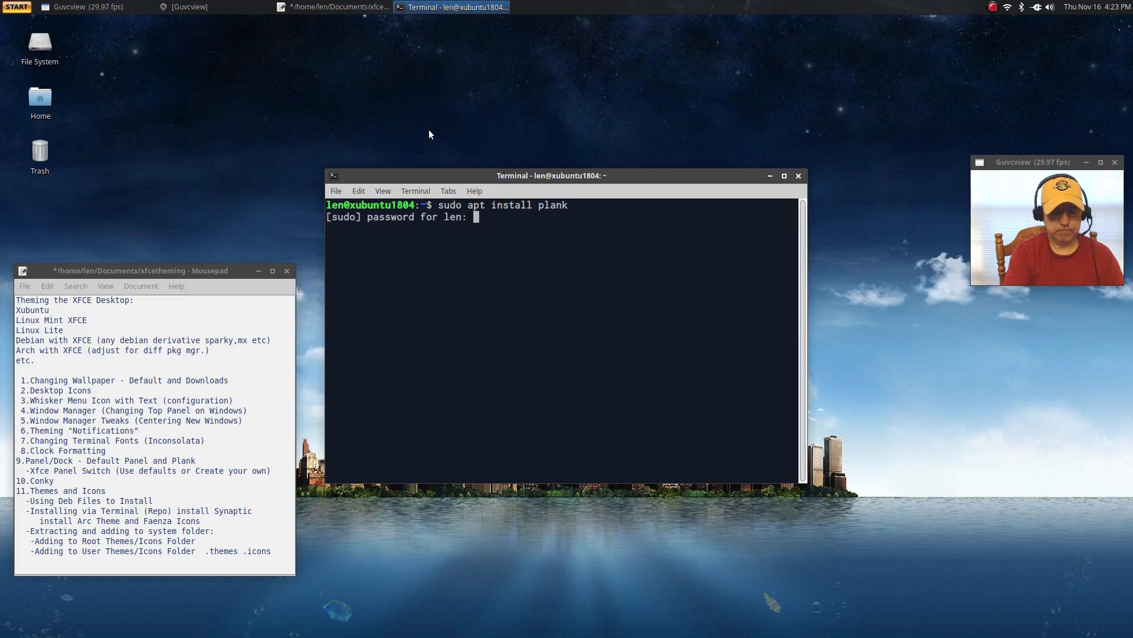
Enter the account password for sudo, confirm the Plank installation and close the terminal once it completes.
key("Return")
key("Return")
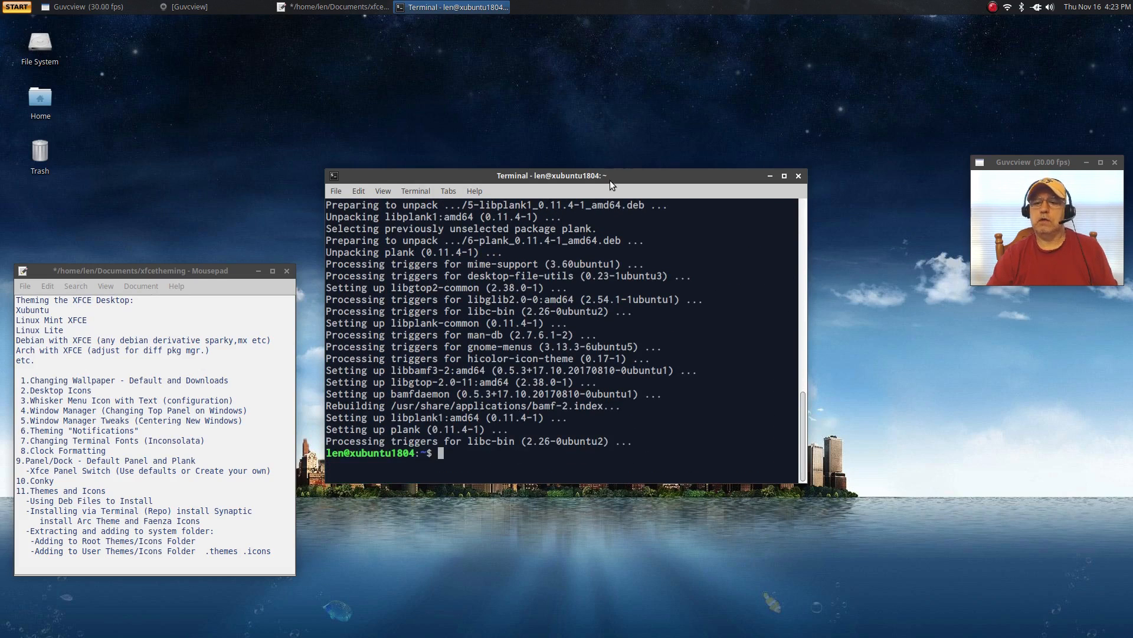
left_click(801, 176)
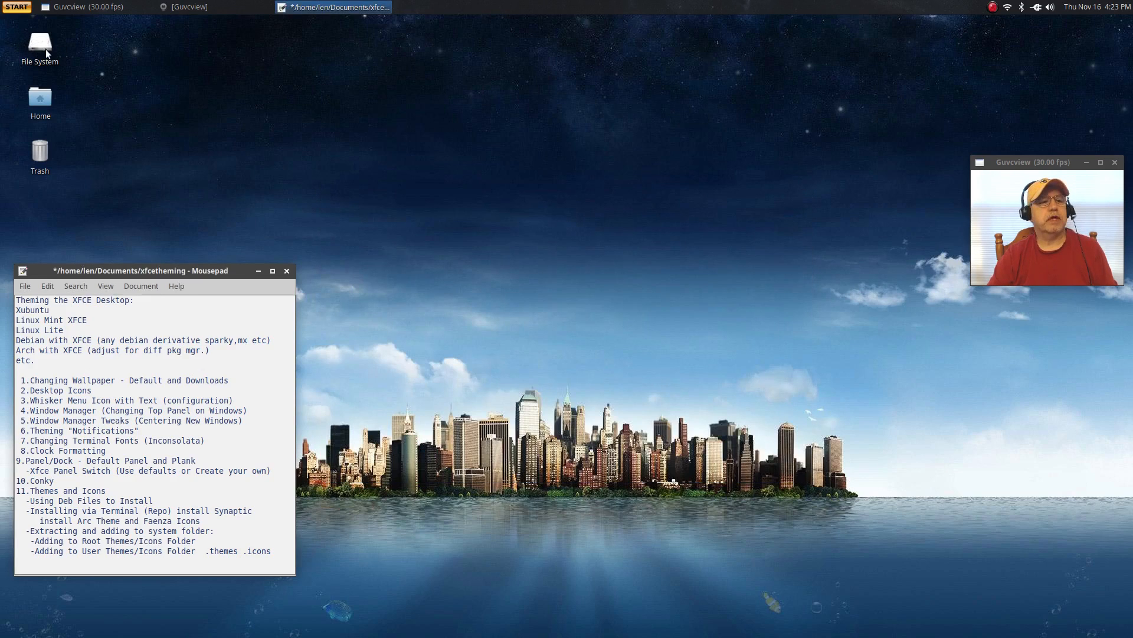
Launch Plank from the Accessories applications and open the dock's preferences.
left_click(15, 8)
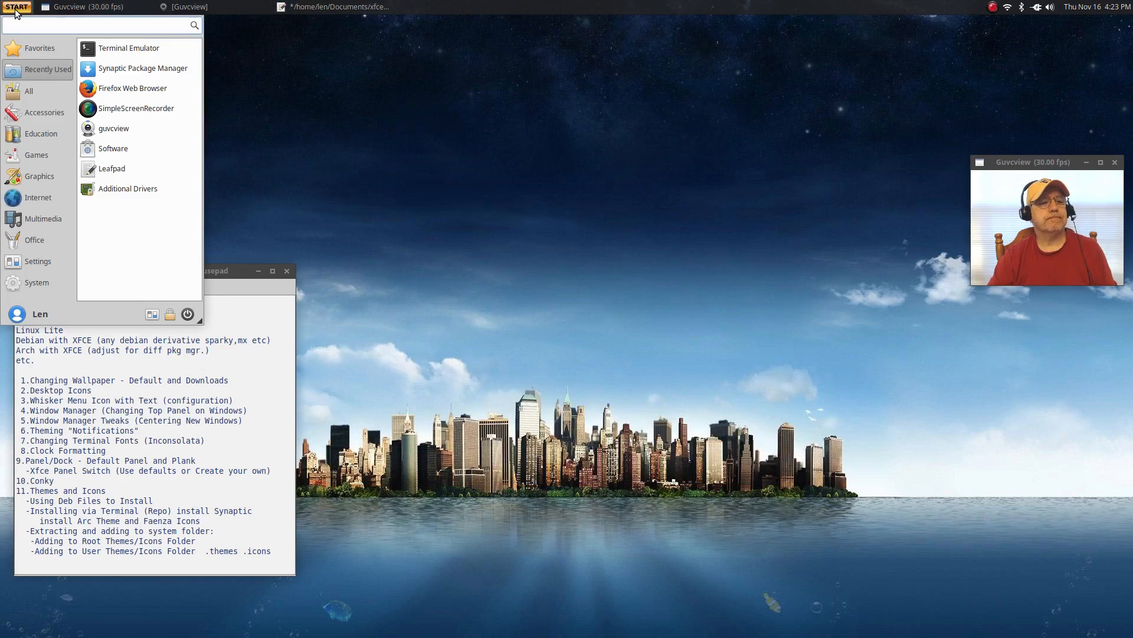
left_click(41, 115)
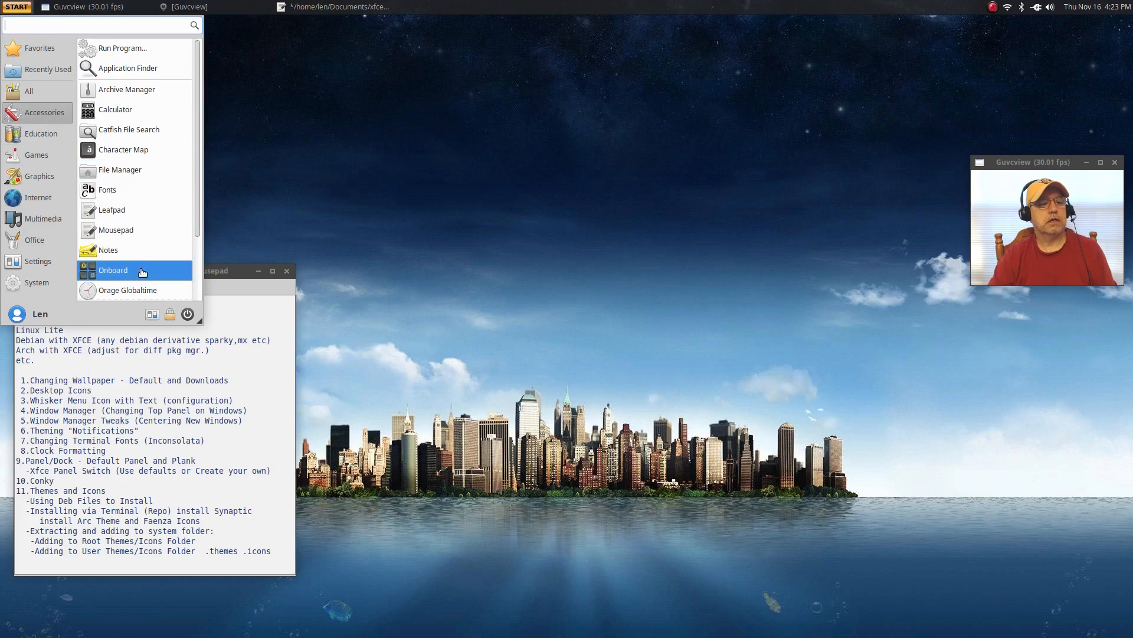
scroll(142, 290, "down", 3)
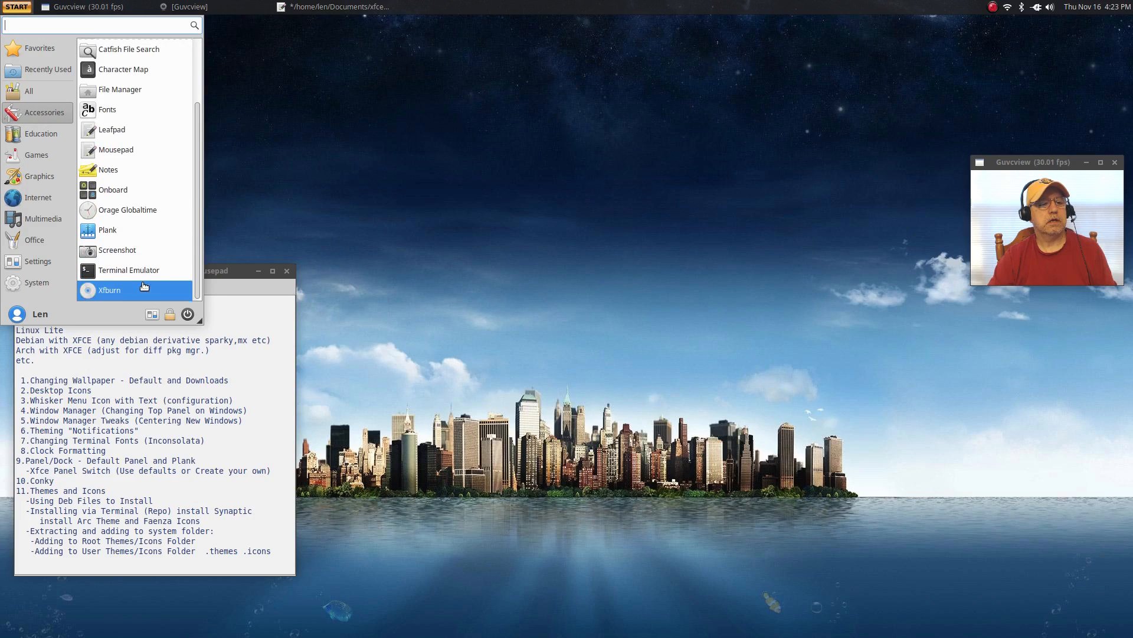
left_click(108, 231)
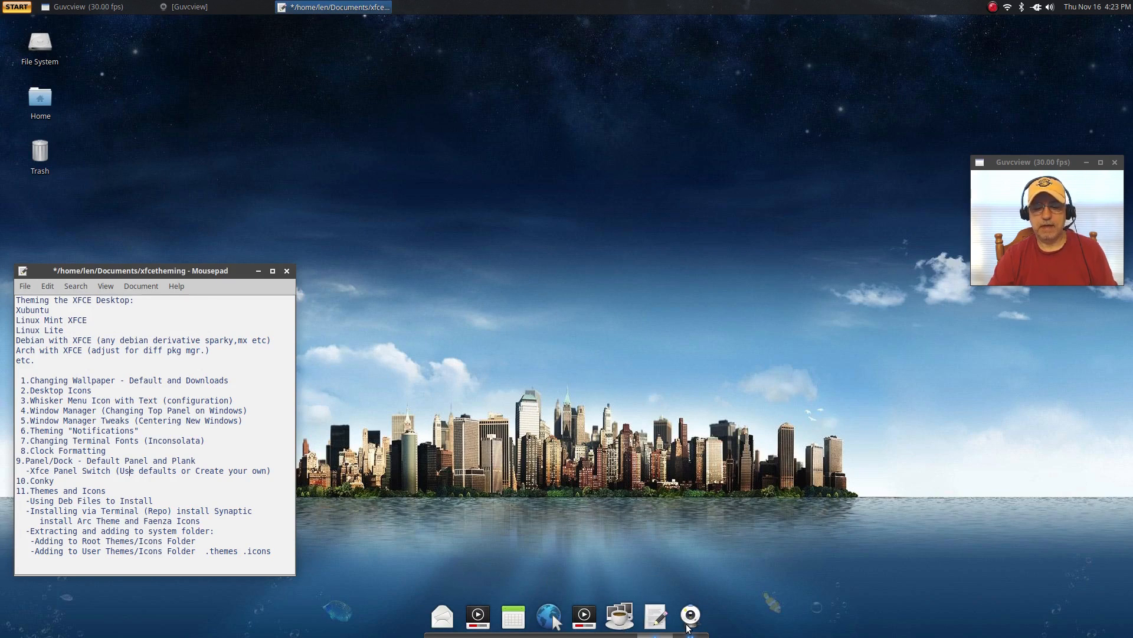
right_click(448, 619)
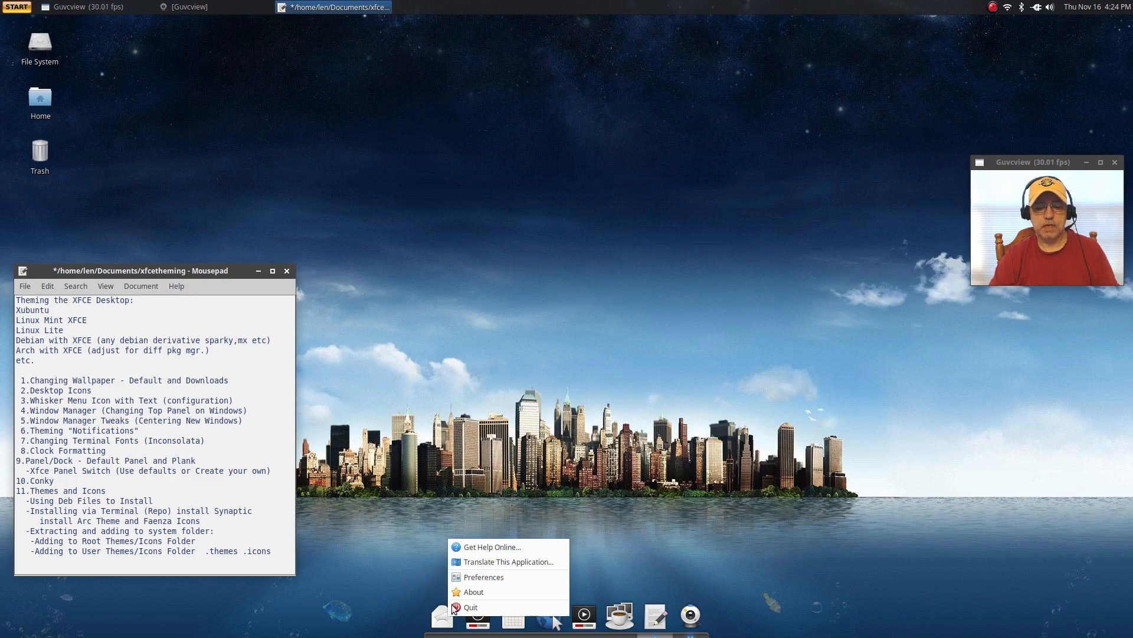
left_click(487, 578)
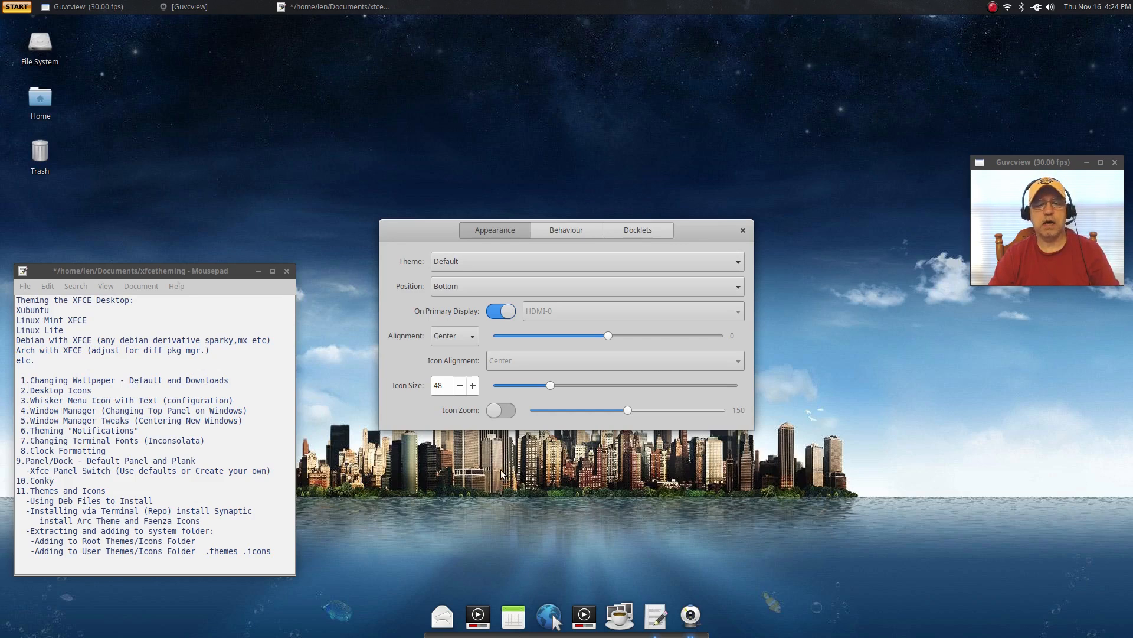
Set the dock's icon size to 42 and enable icon zoom, leaving its alignment at Center.
left_click(460, 386)
left_click(460, 385)
left_click(460, 385)
left_click(460, 385)
left_click(460, 385)
left_click(460, 386)
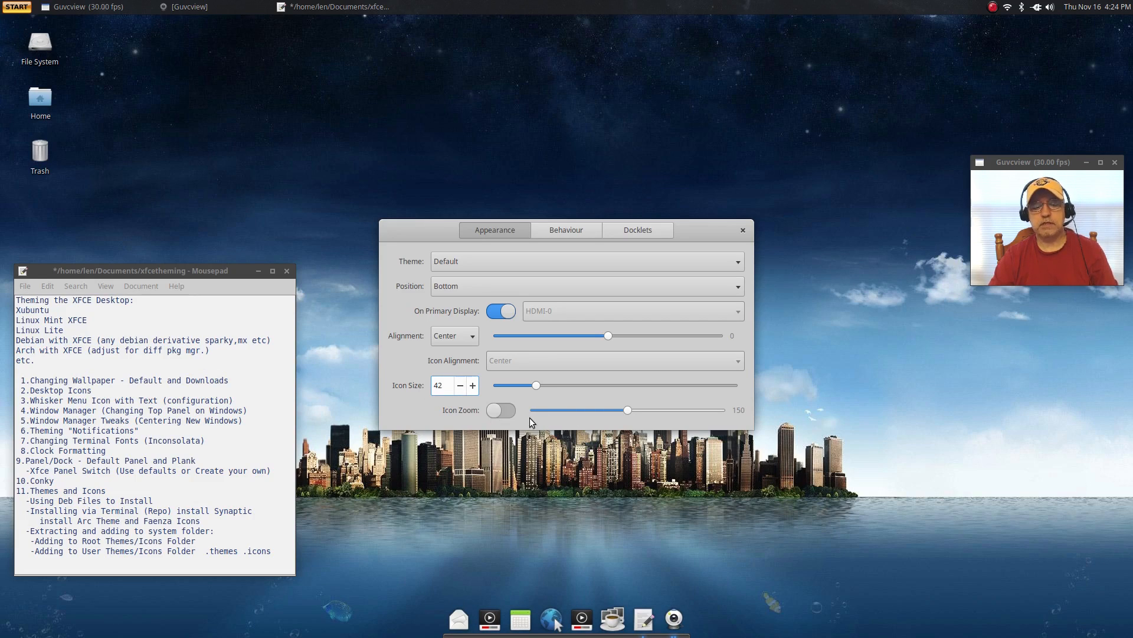
left_click(506, 411)
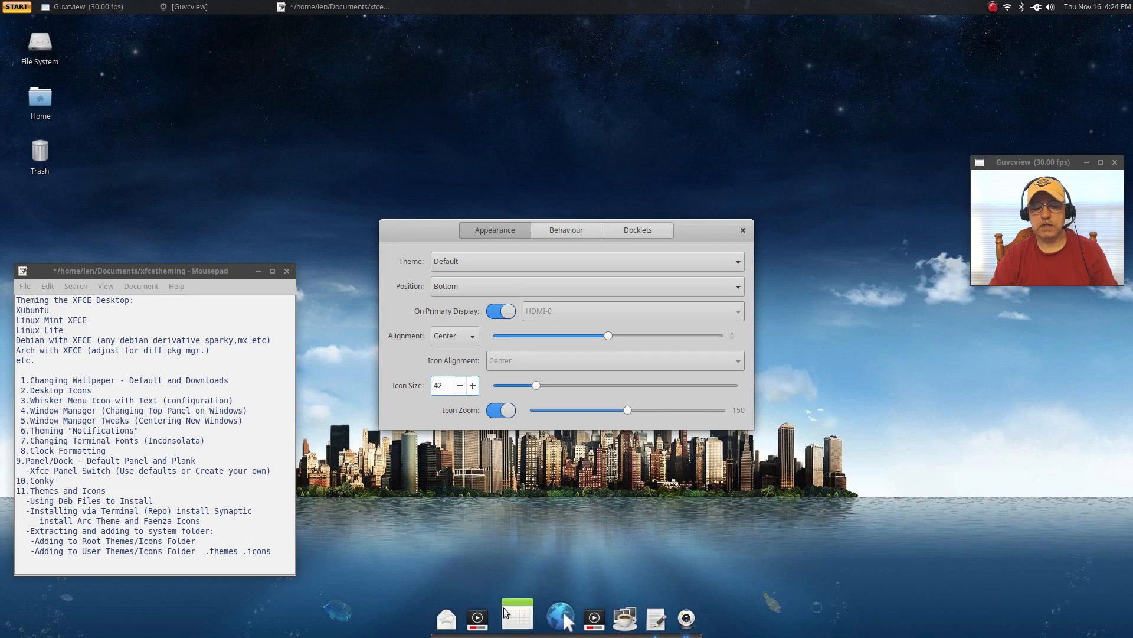
left_click(470, 338)
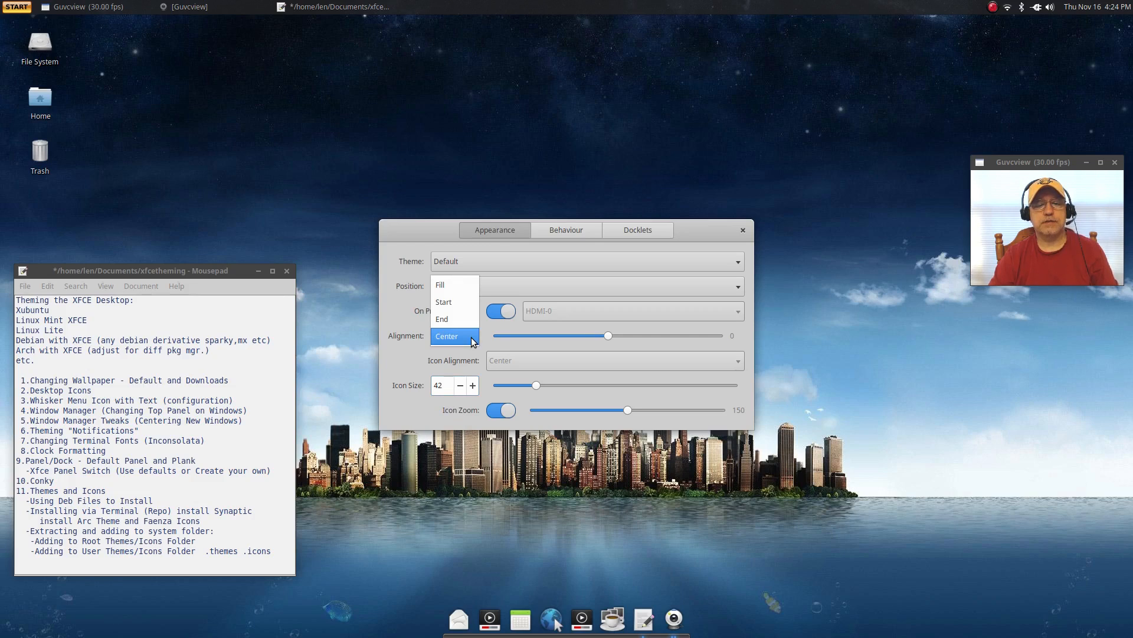
left_click(472, 338)
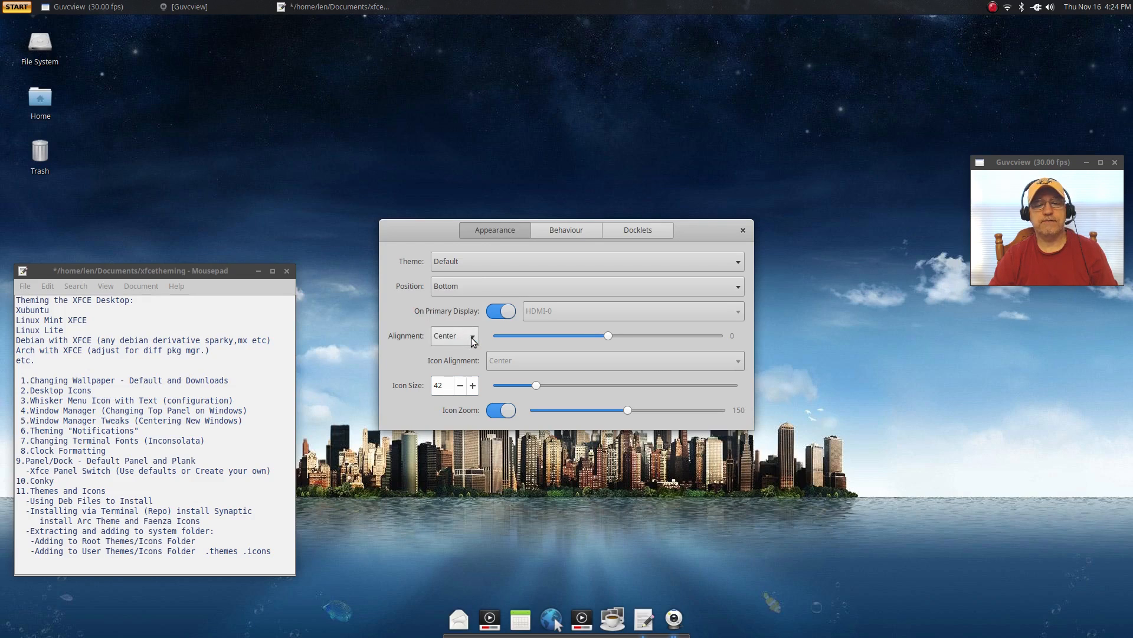
Try the Transparent, Matte and Gtk+ themes on the dock and return it to the Default theme.
left_click(461, 264)
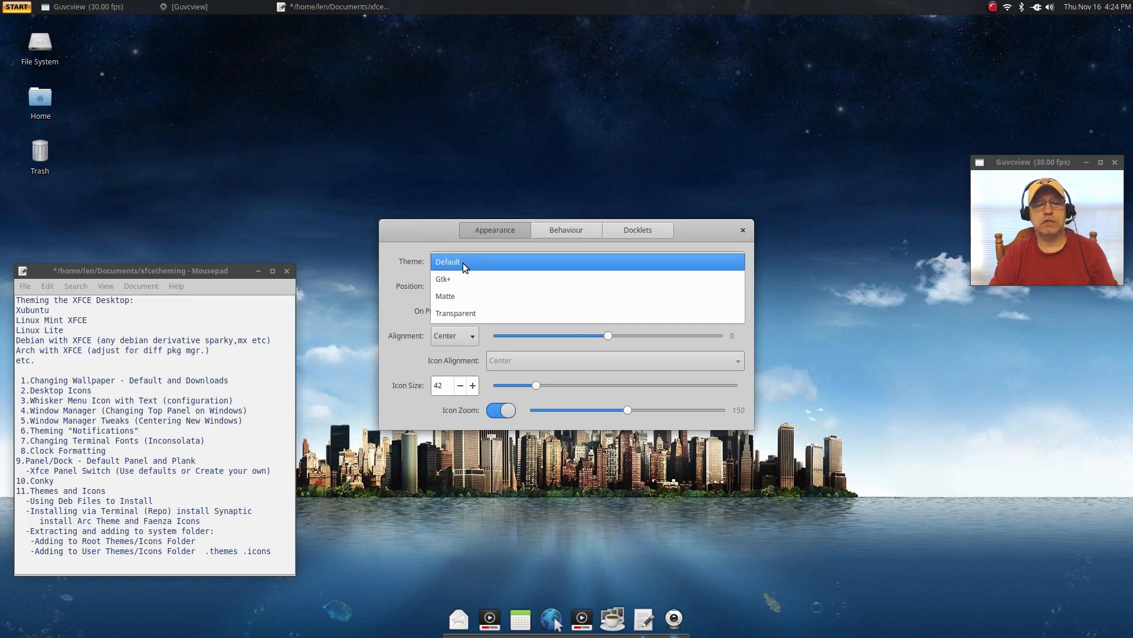
left_click(463, 311)
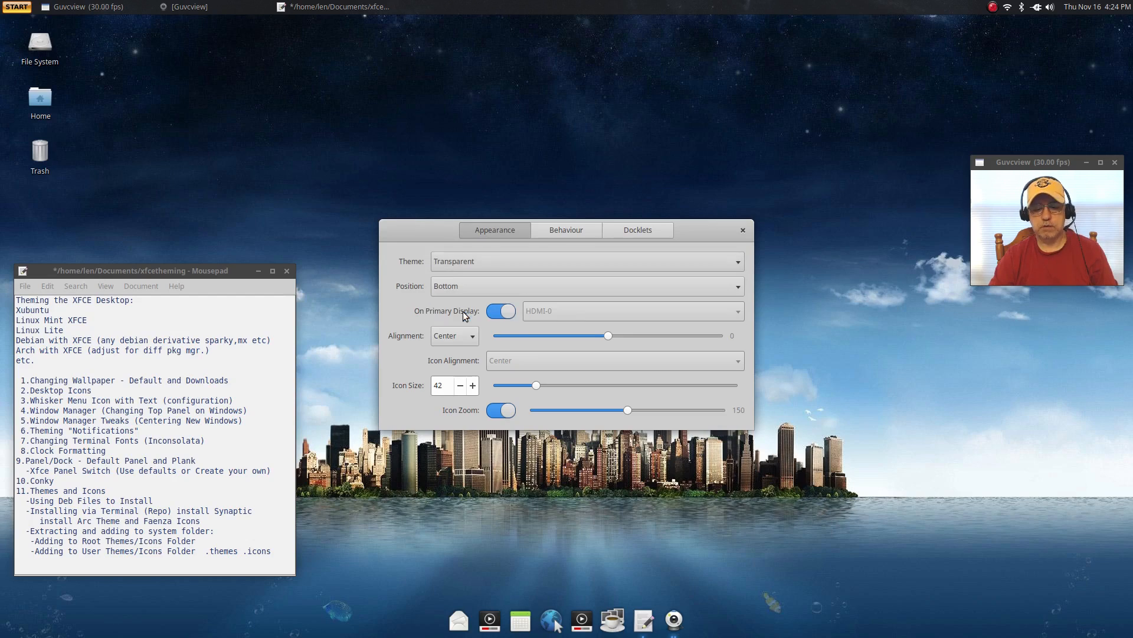
left_click(458, 262)
left_click(459, 240)
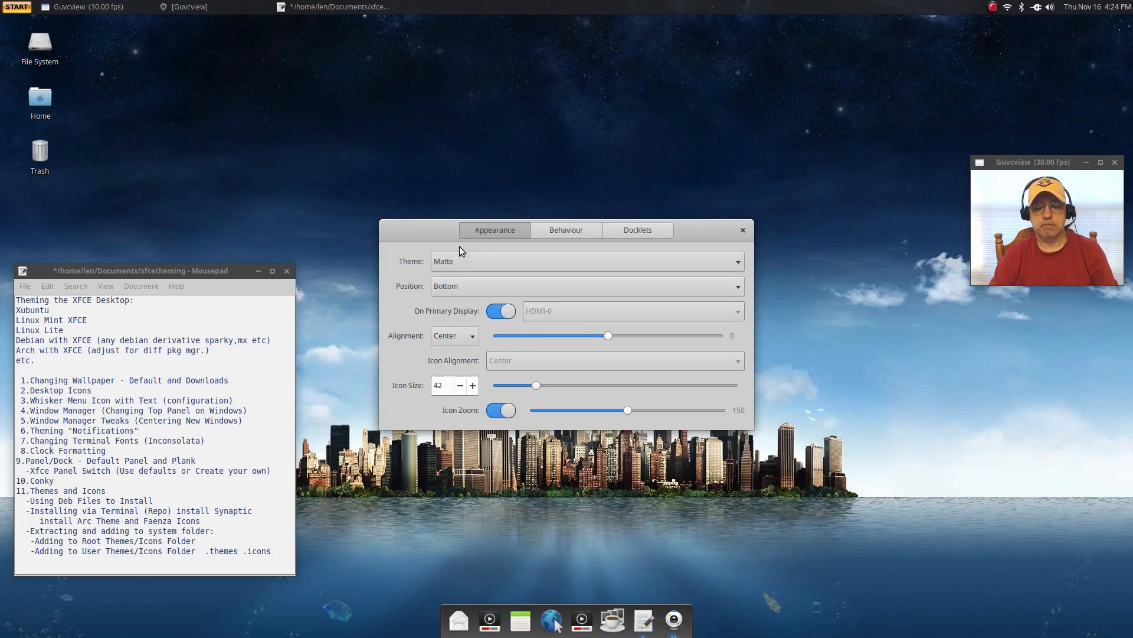
left_click(460, 253)
left_click(459, 253)
scroll(459, 249, "up", 1)
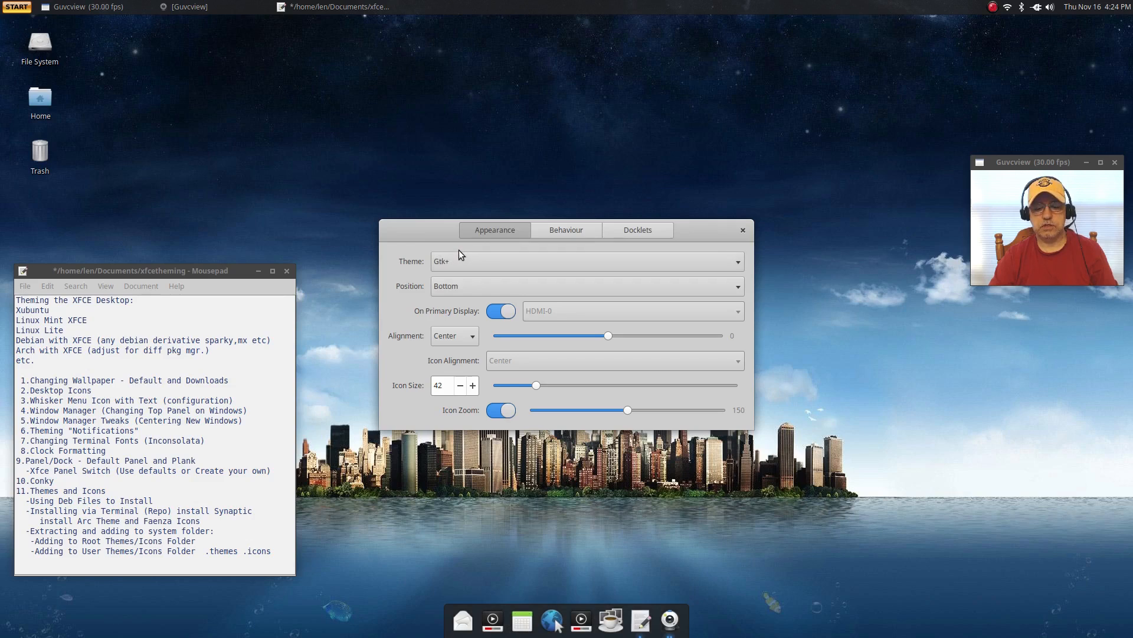
left_click(456, 264)
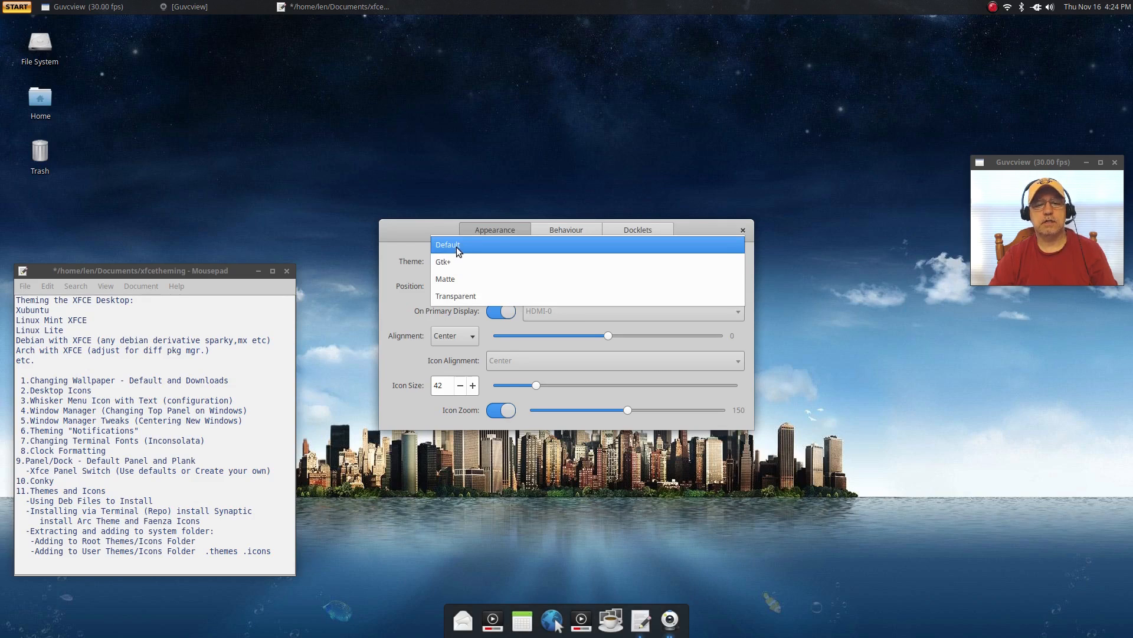
left_click(455, 247)
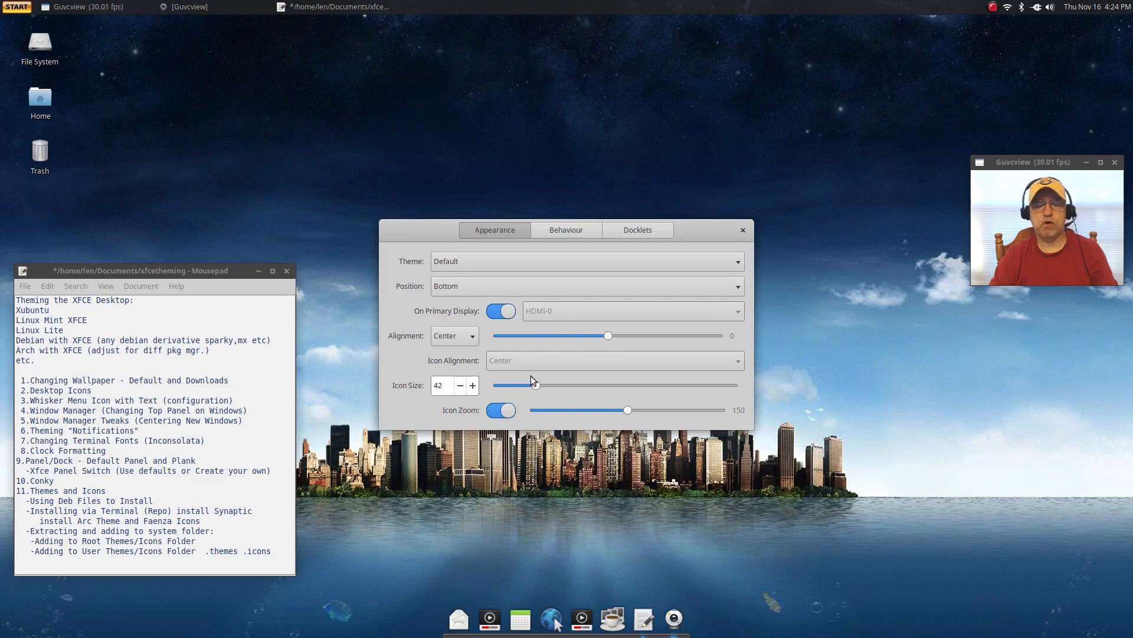
Try the Right and Left positions for the dock and return it to Bottom.
left_click(455, 287)
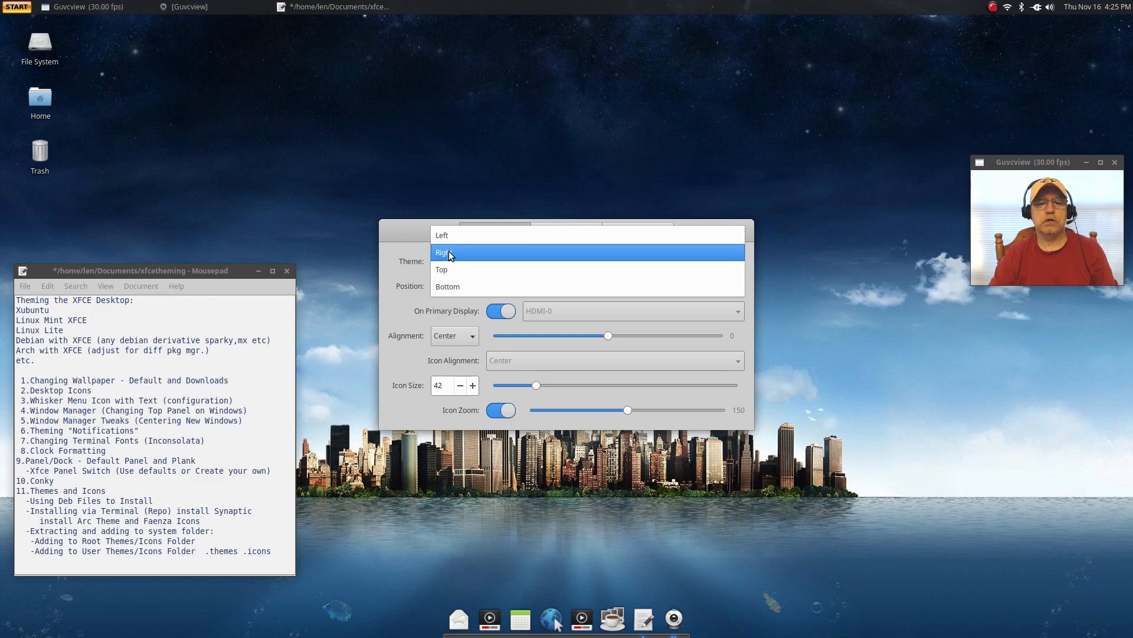
left_click(449, 250)
left_click(465, 260)
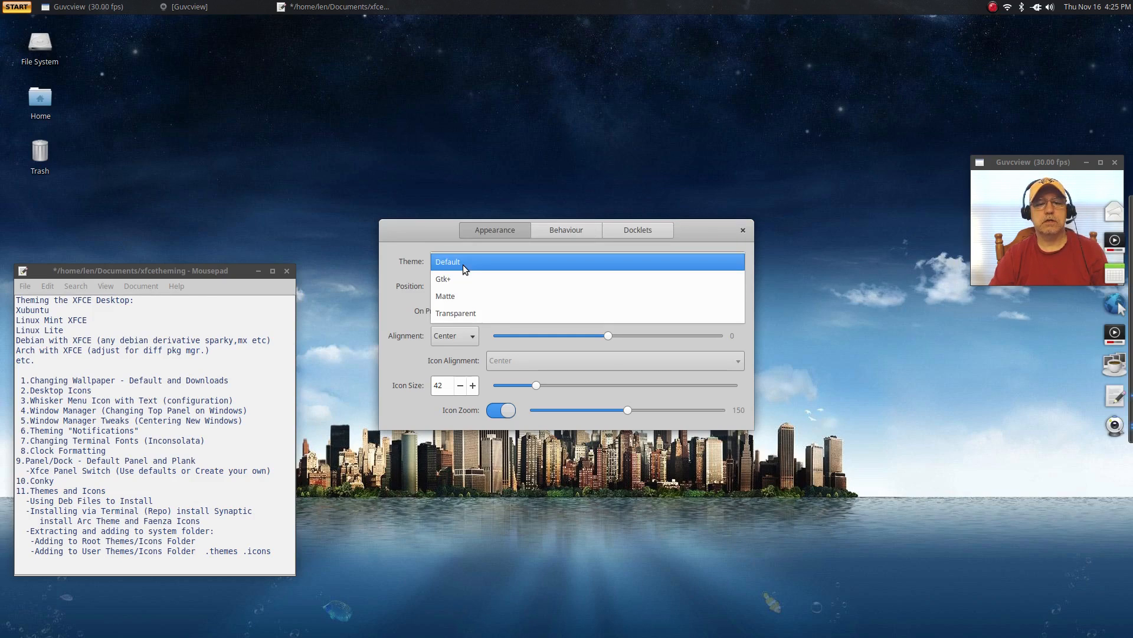
left_click(469, 264)
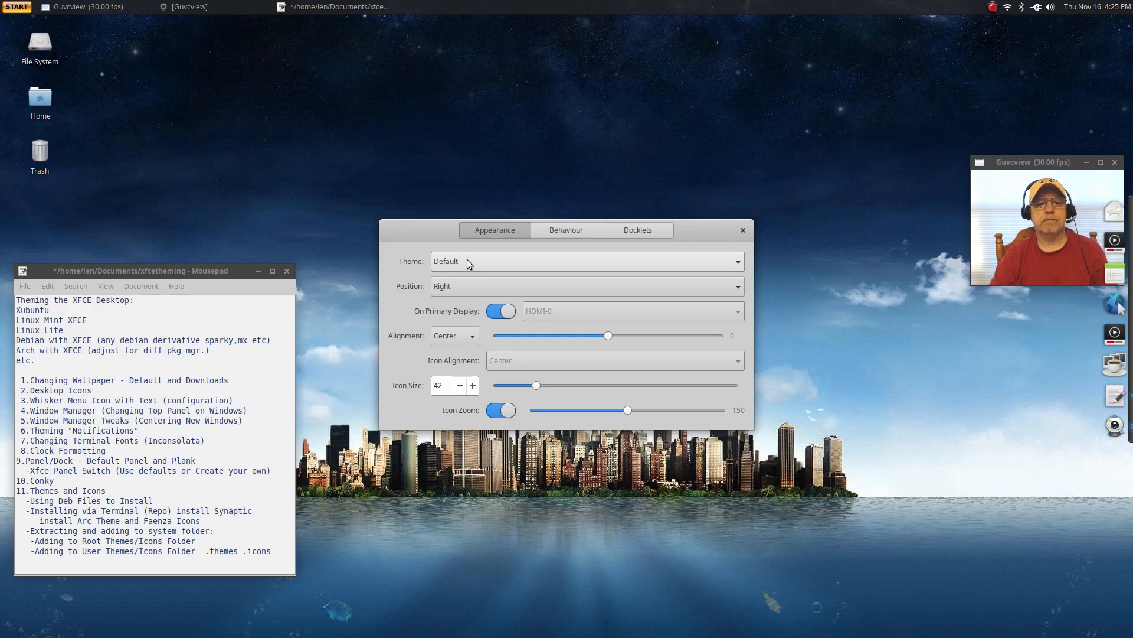
left_click(459, 291)
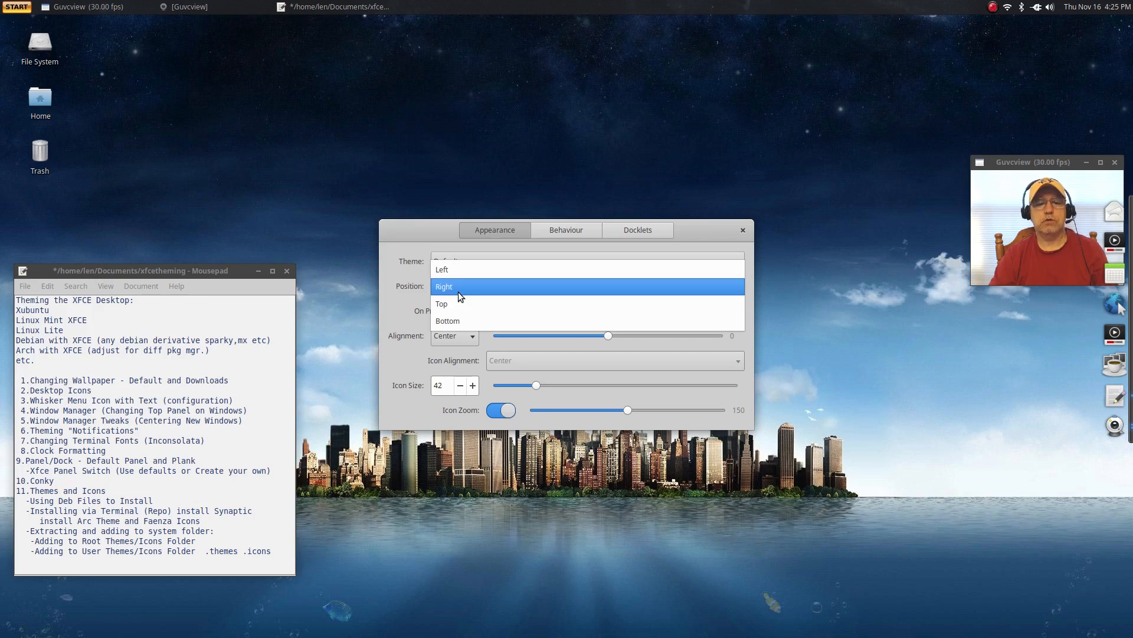
left_click(449, 271)
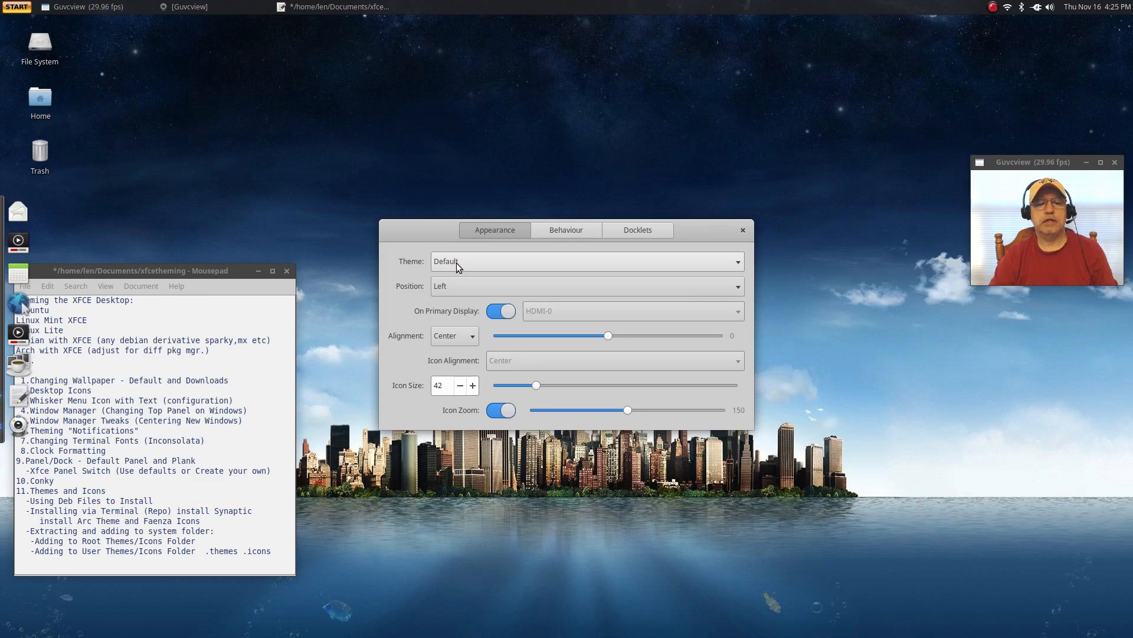
left_click(455, 263)
left_click(456, 263)
left_click(455, 293)
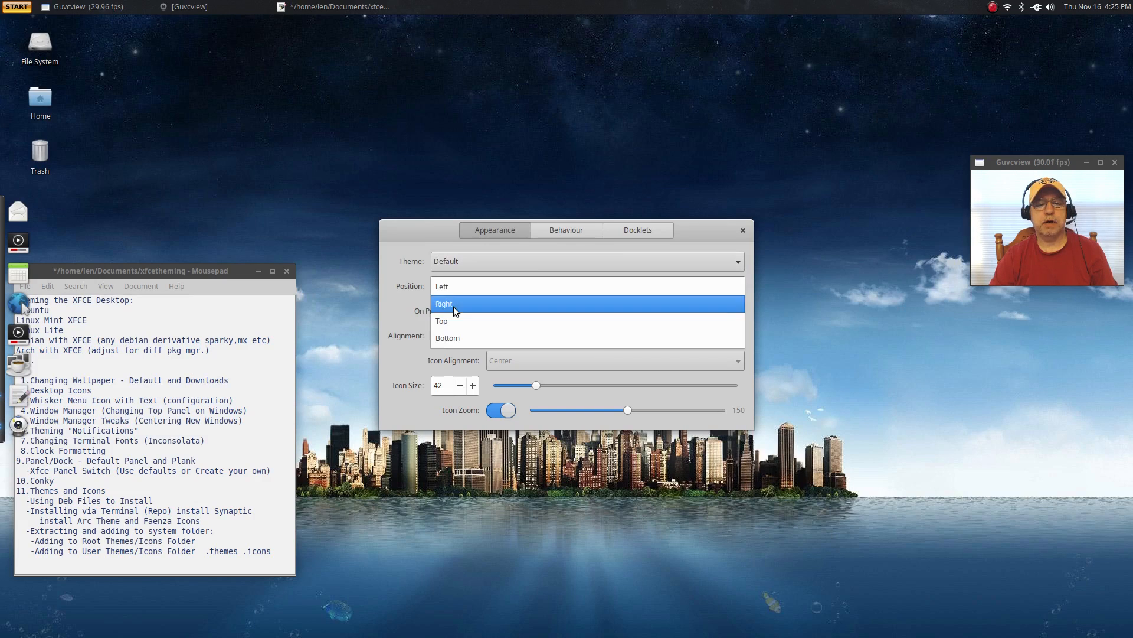
left_click(458, 338)
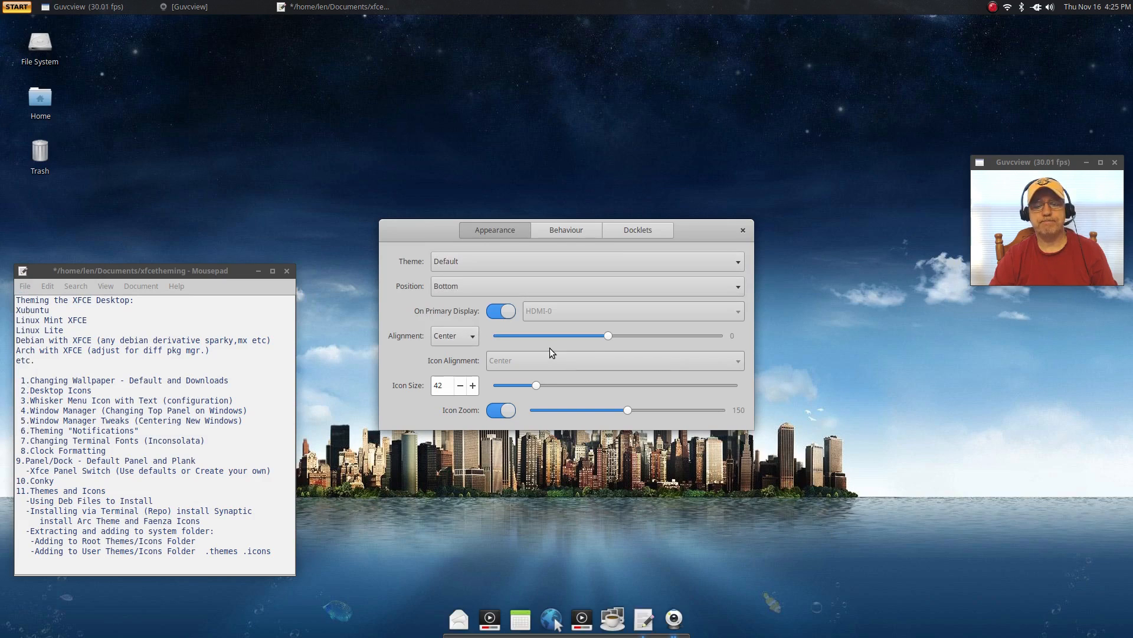
Open the dock's behaviour settings and test Intellihide by moving the Mousepad window over the dock and away again.
left_click(562, 227)
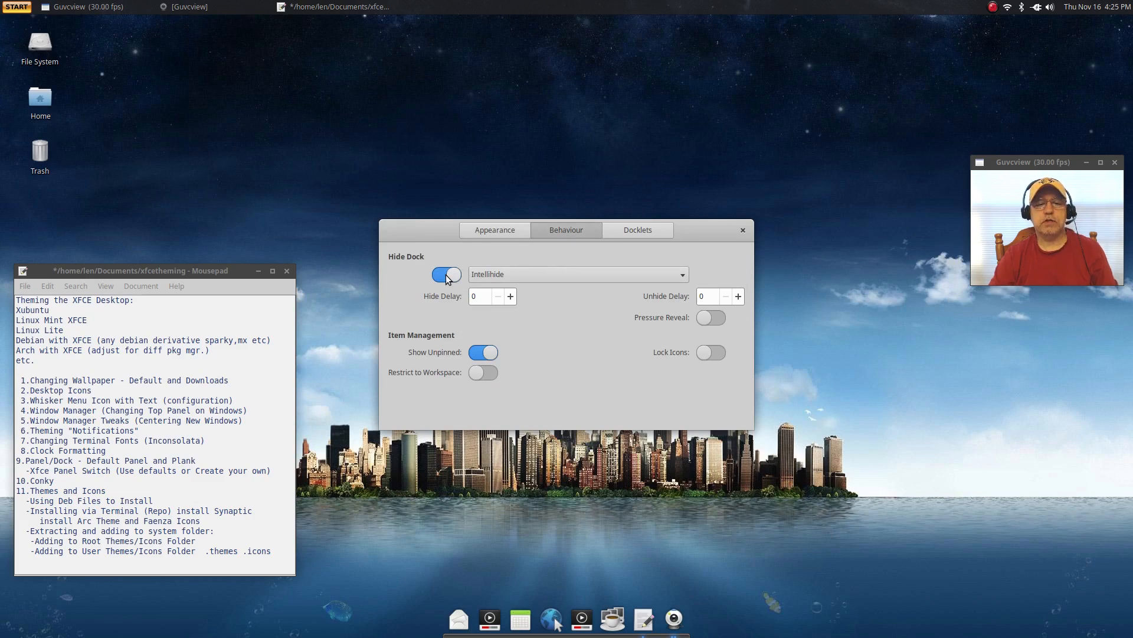
left_click_drag(541, 315, 585, 178)
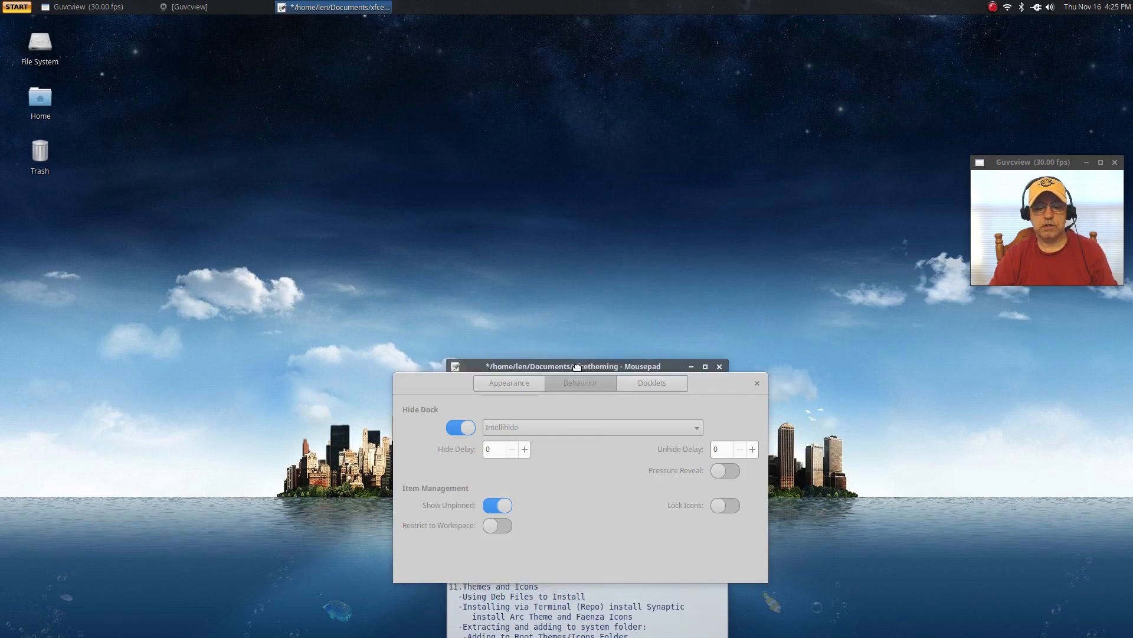
left_click_drag(502, 127, 183, 206)
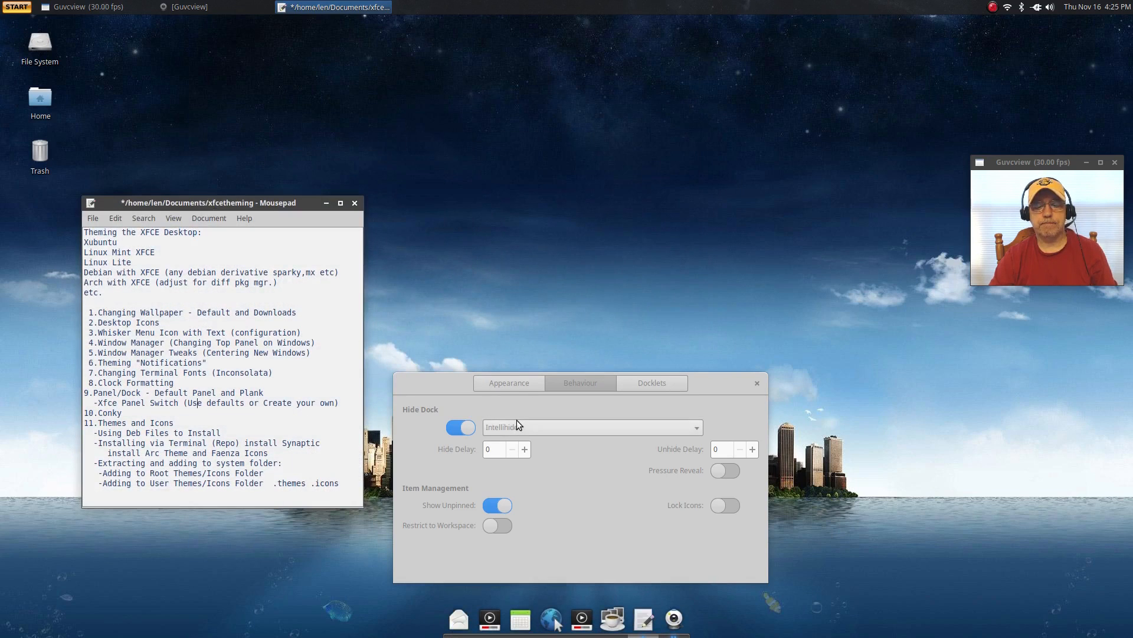
Review the Hide Dock modes and turn off dock hiding, with the Mousepad window placed clear of the settings.
left_click(529, 428)
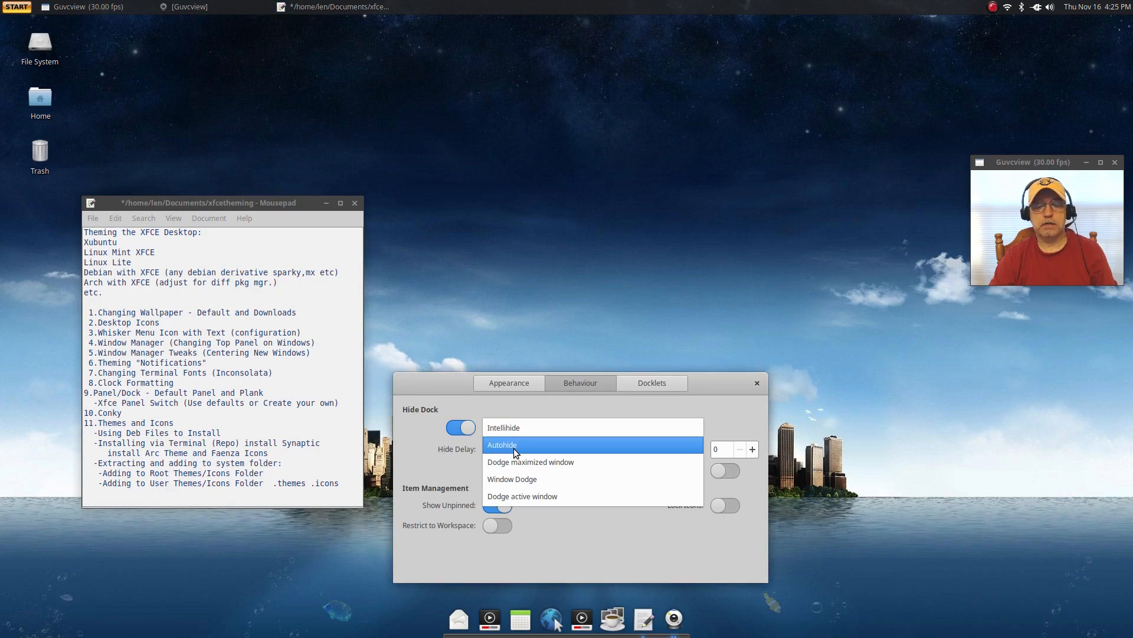
left_click(448, 429)
left_click(449, 430)
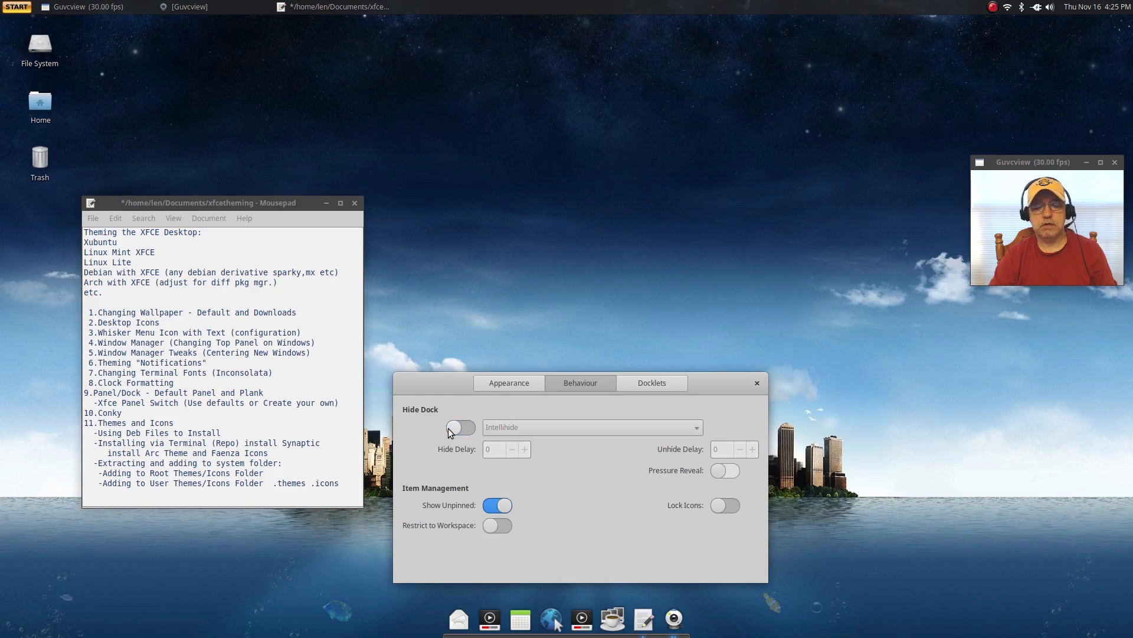
left_click_drag(273, 200, 268, 240)
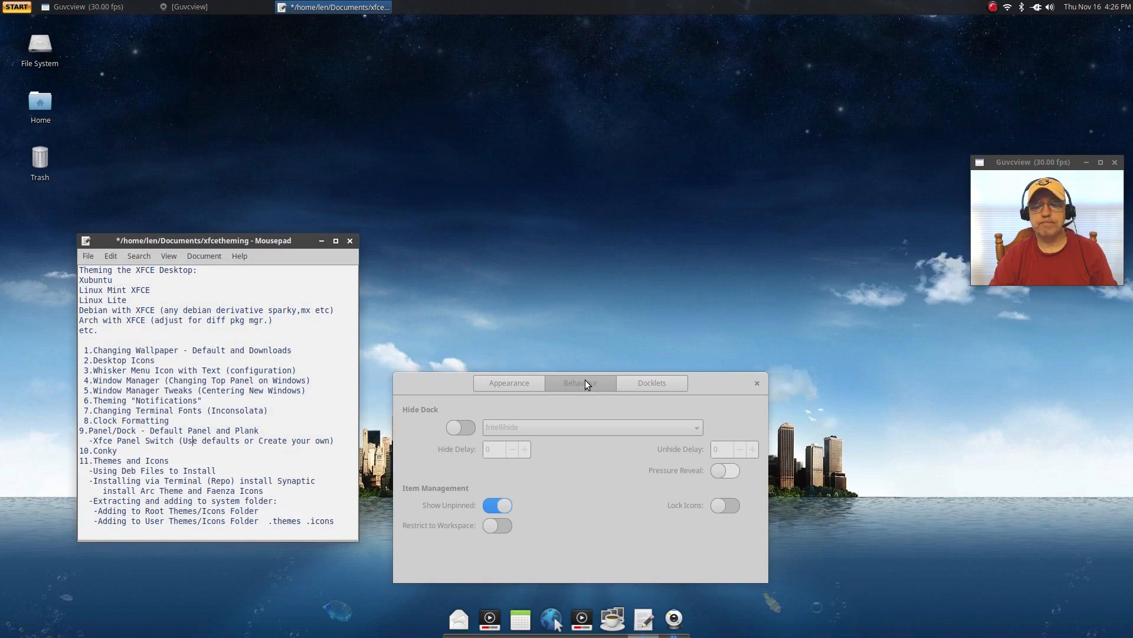
Add the Trash docklet to the dock beside the Guvcview icon and close the dock preferences.
left_click(656, 387)
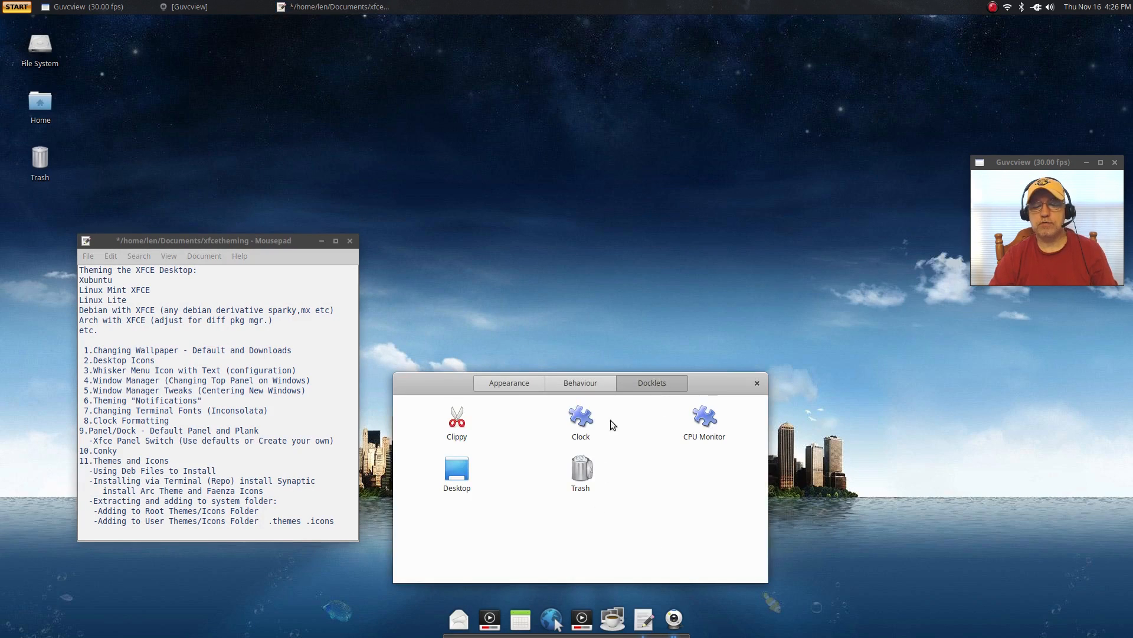
left_click_drag(708, 382, 742, 191)
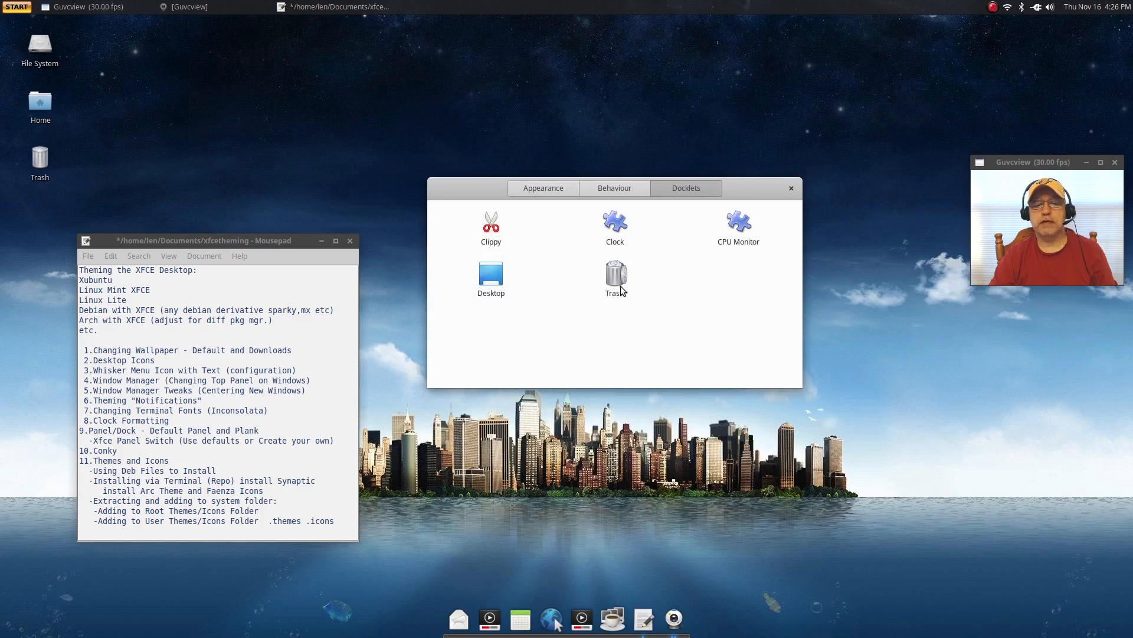
left_click_drag(614, 278, 663, 617)
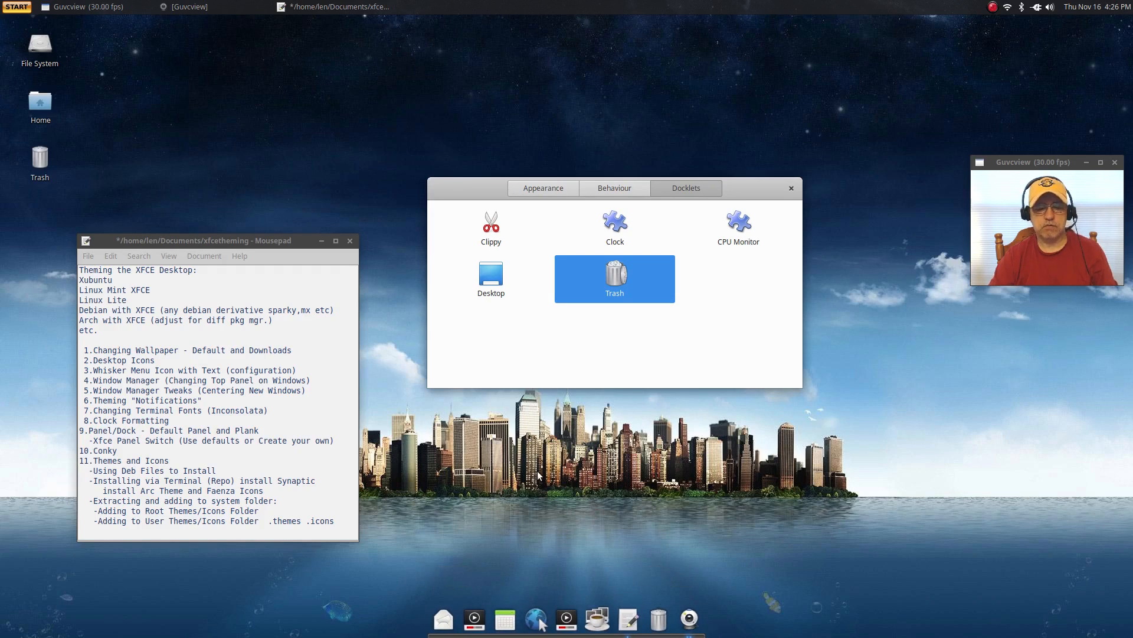
left_click(791, 188)
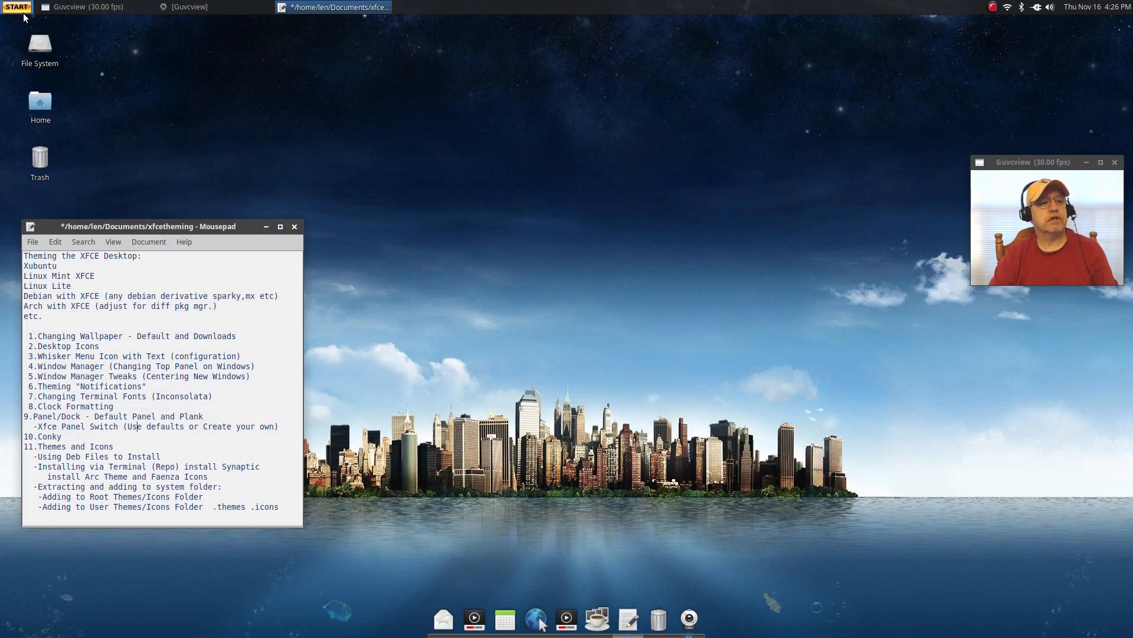
left_click(24, 8)
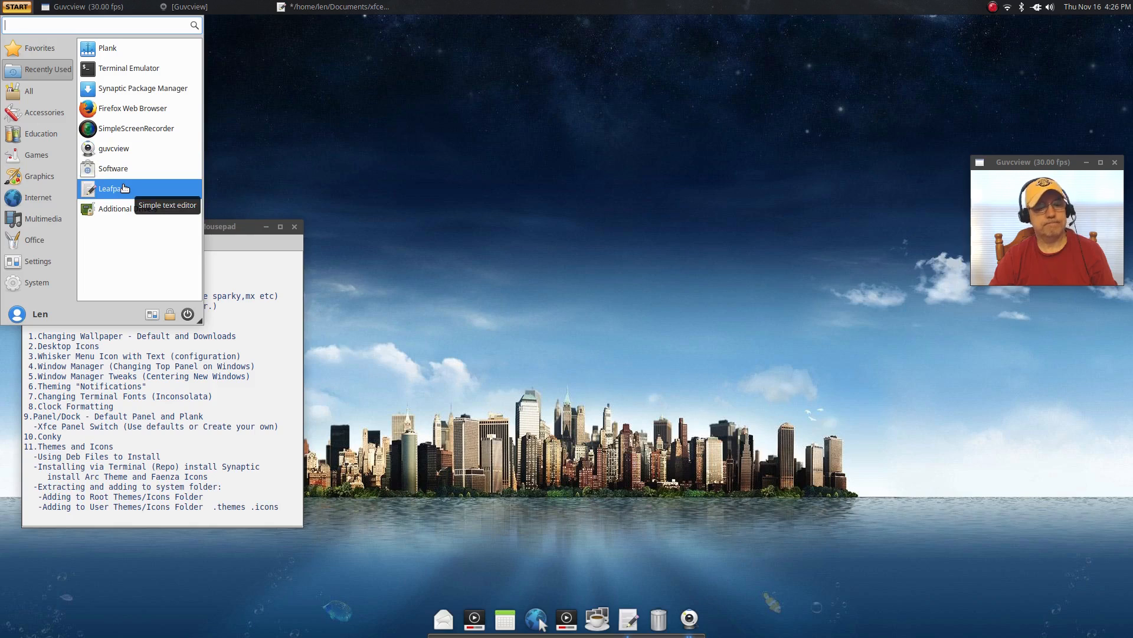
left_click(469, 286)
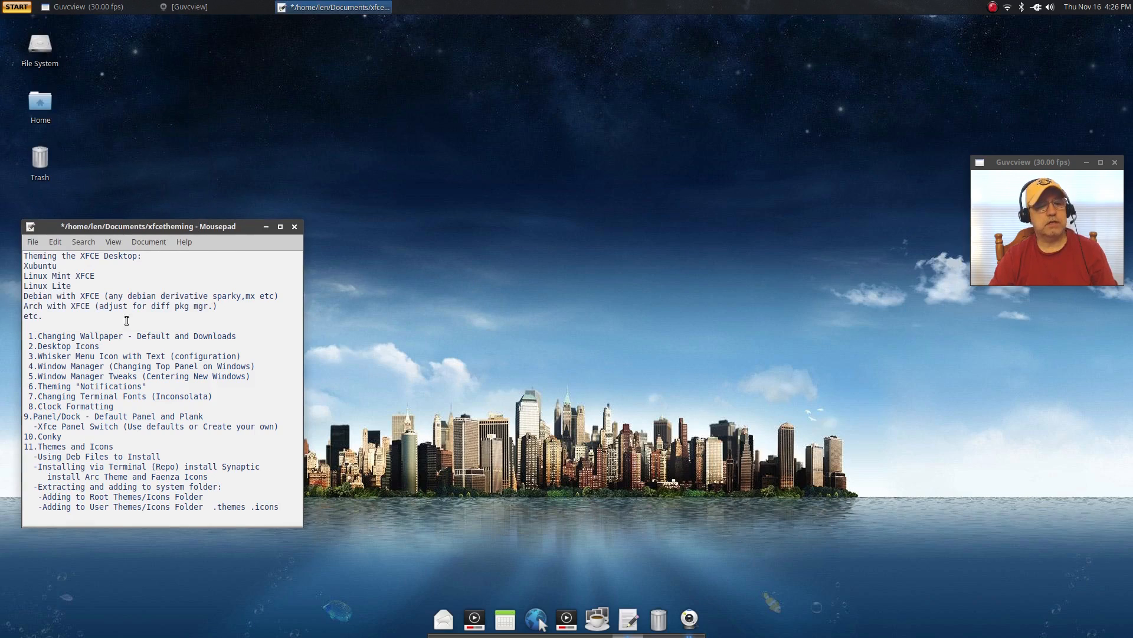
Set the Mousepad and Guvcview icons to be kept in the dock and close the dock preferences.
right_click(629, 622)
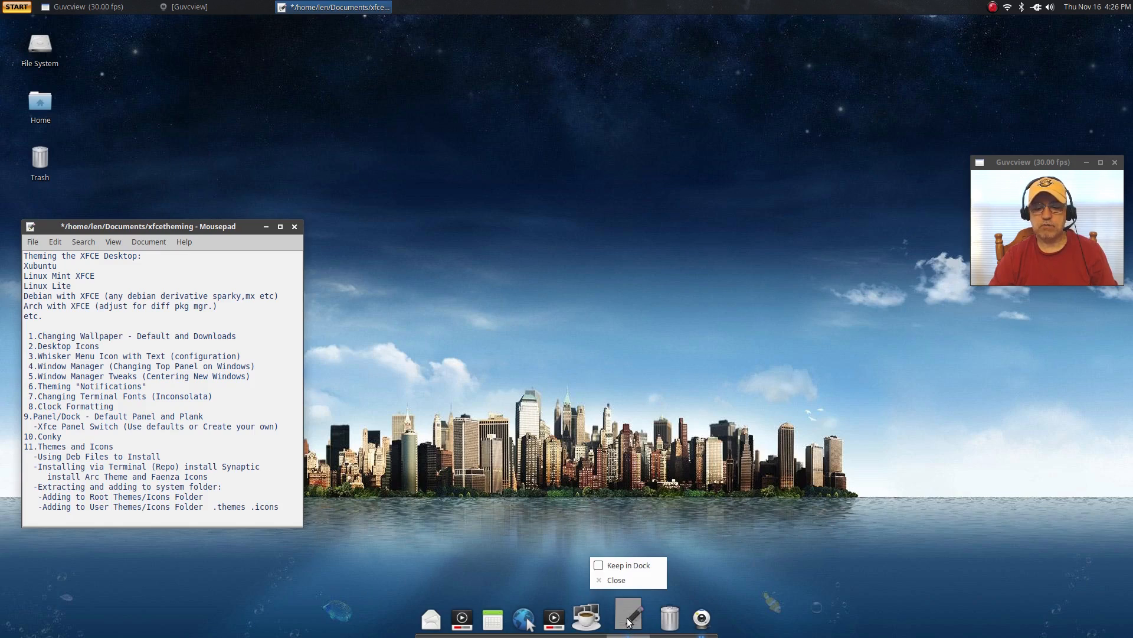
left_click(597, 566)
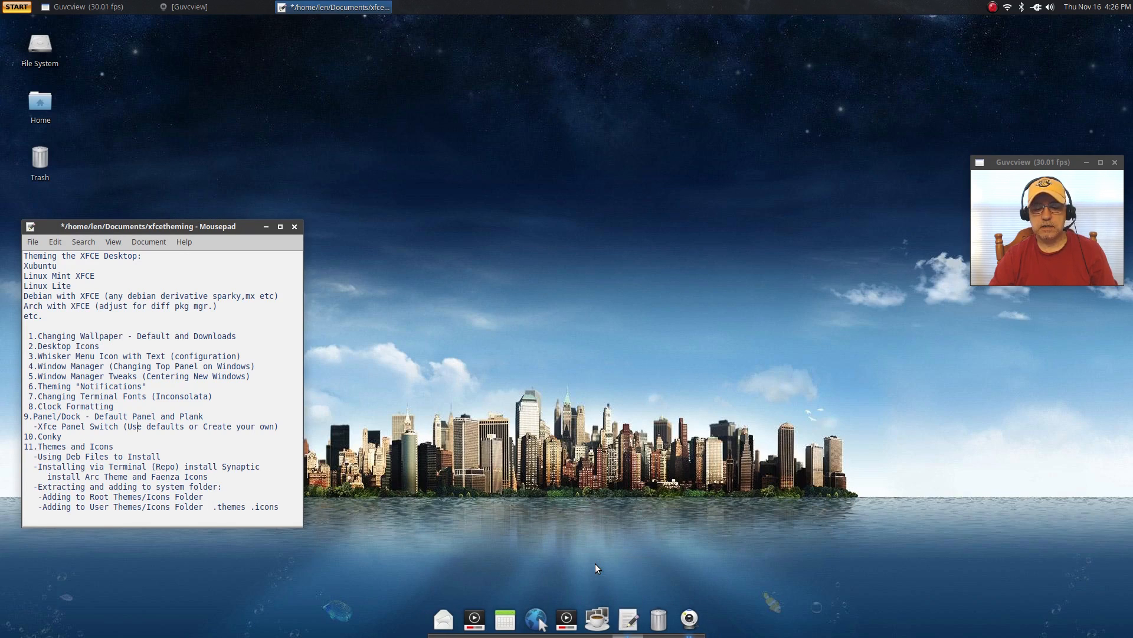
right_click(663, 619)
left_click(617, 485)
right_click(689, 619)
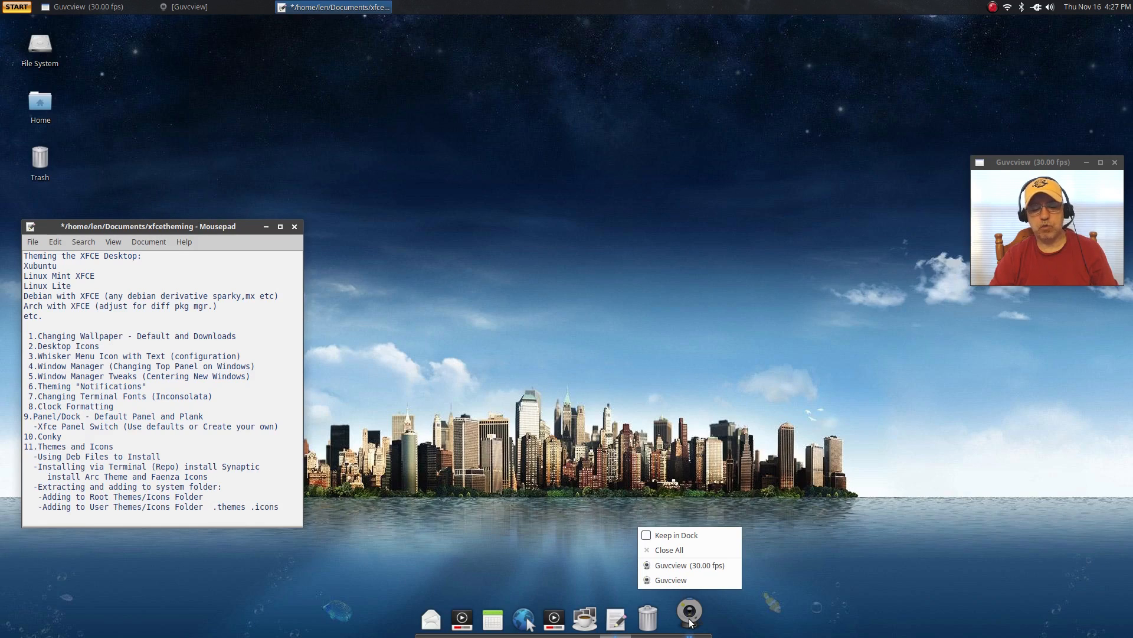
left_click(645, 536)
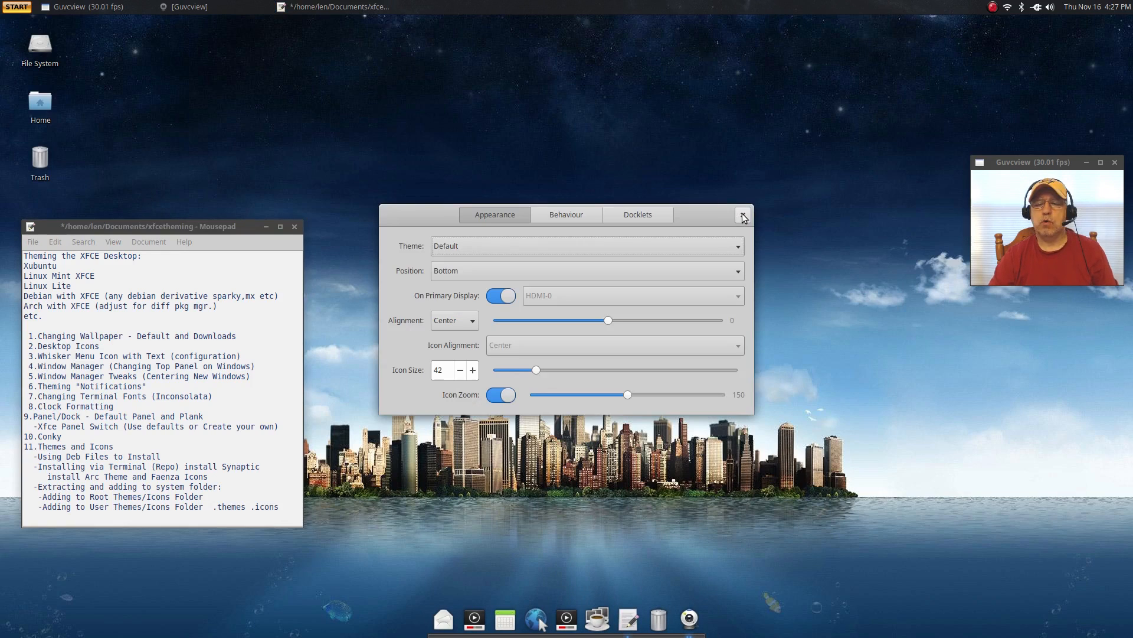
left_click(744, 215)
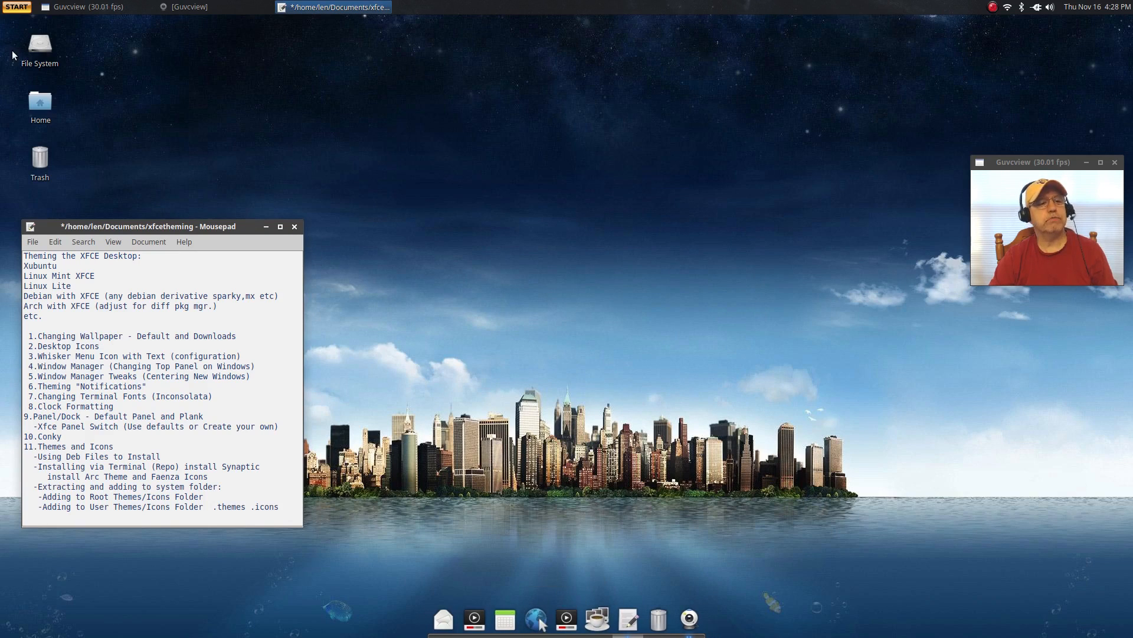
Open the Session and Startup settings and review the list of applications that start automatically at login.
left_click(17, 7)
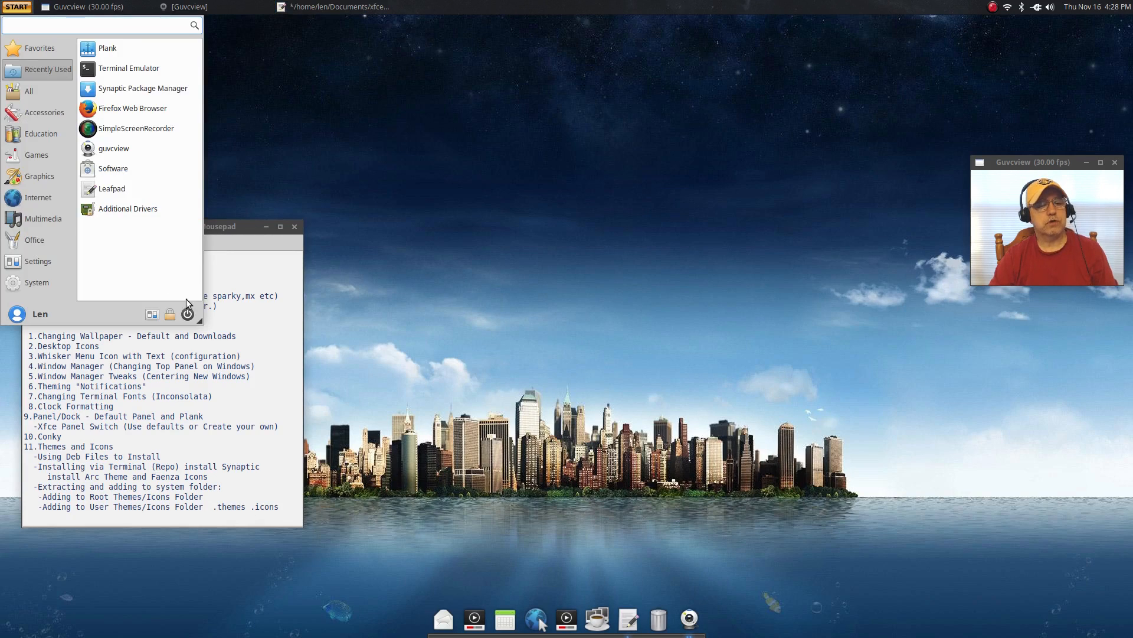
left_click(152, 314)
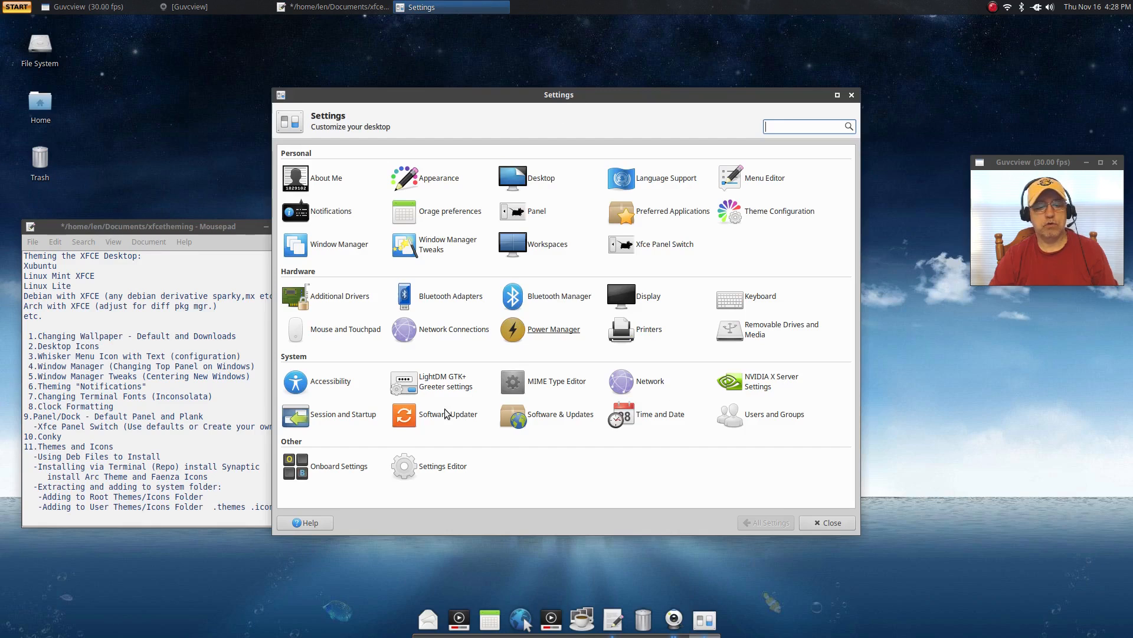
left_click(372, 416)
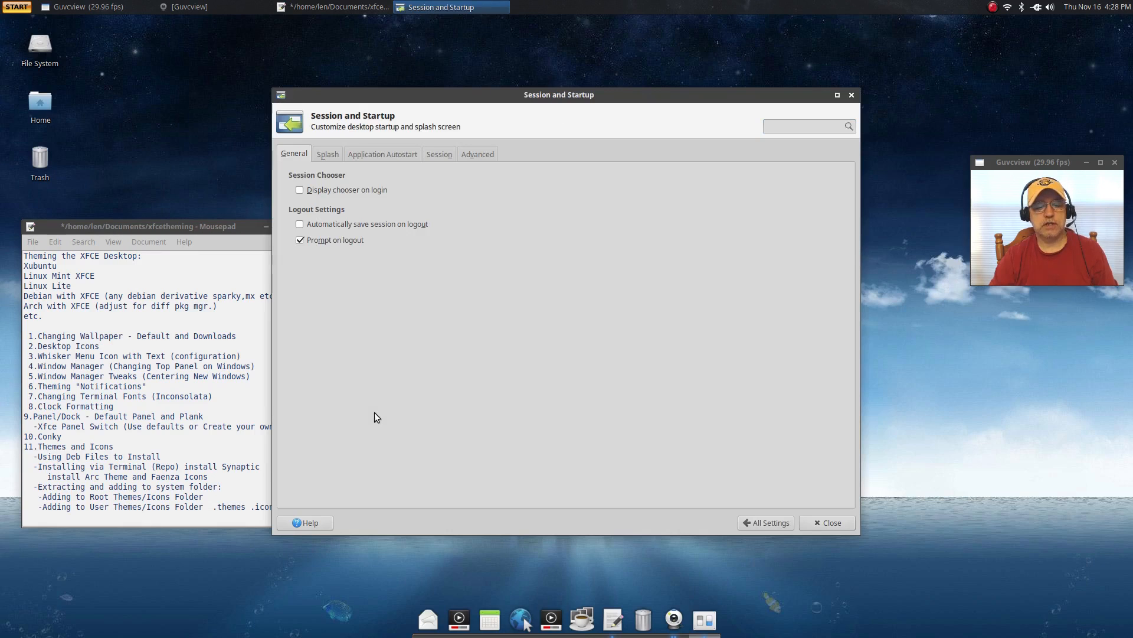
left_click(390, 154)
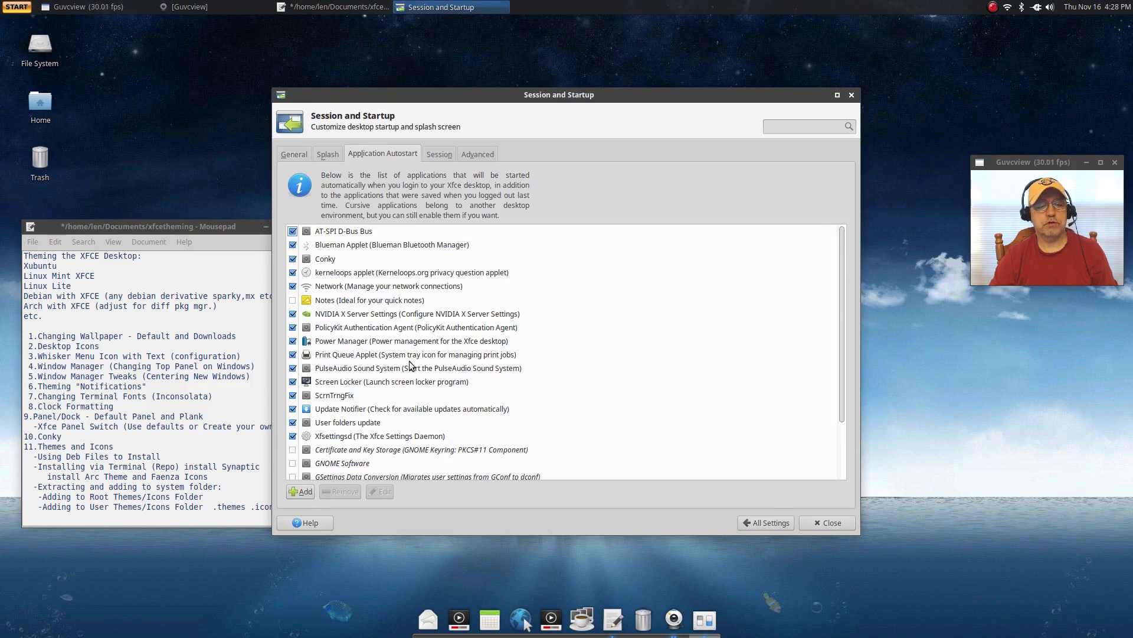
scroll(408, 348, "down", 3)
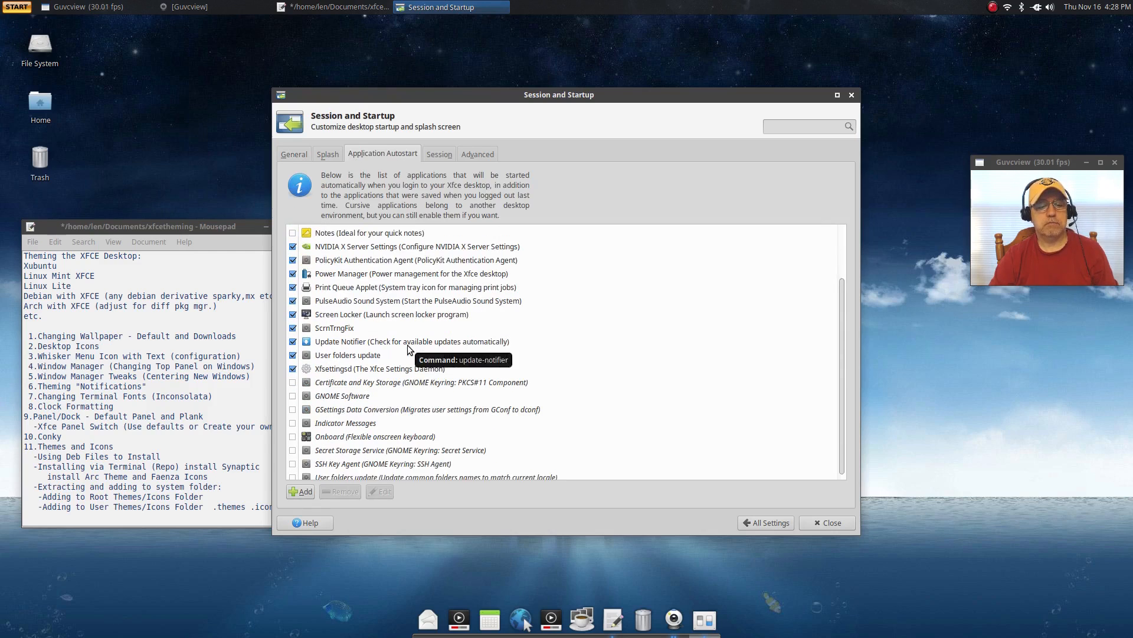
scroll(346, 372, "up", 3)
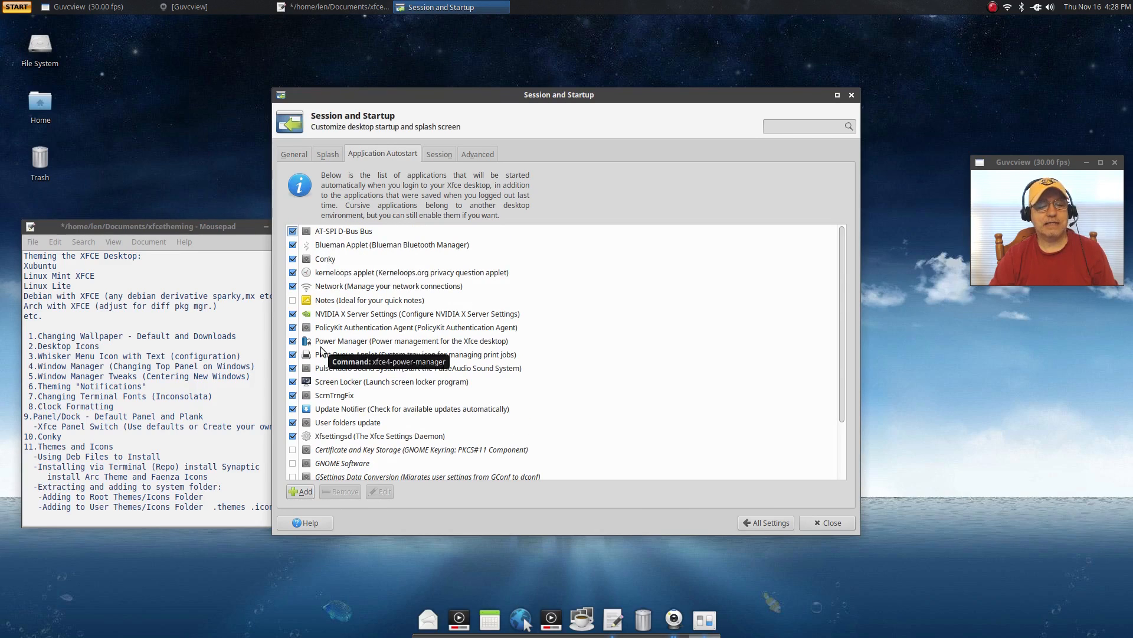
Add an autostart entry named Plank with the command plank, check it in the list and close the settings.
left_click(306, 492)
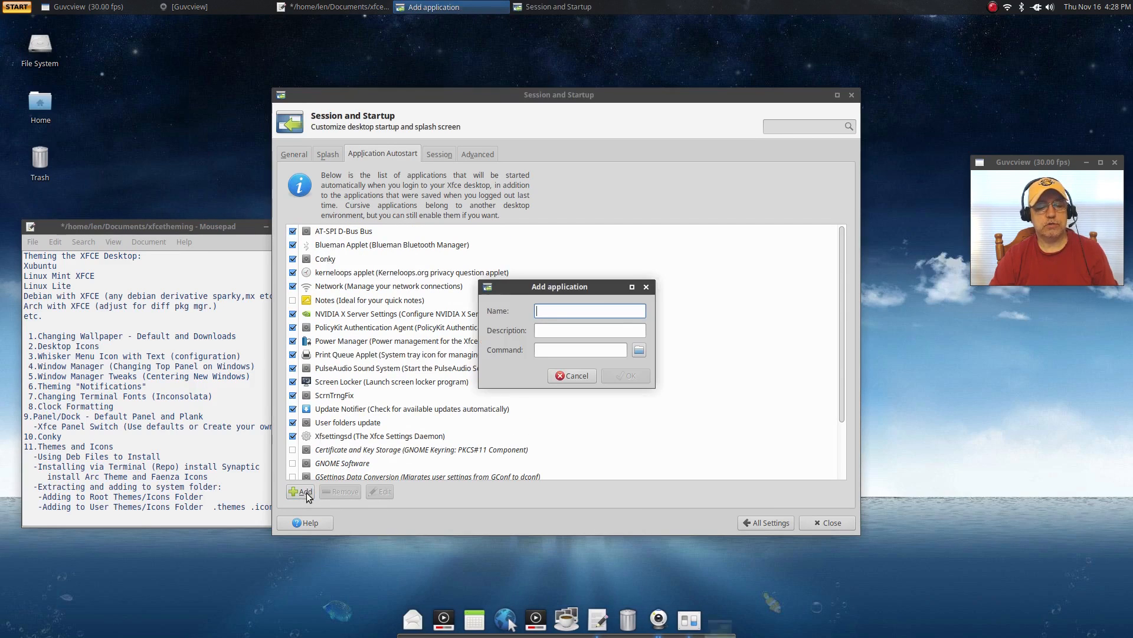
type("P")
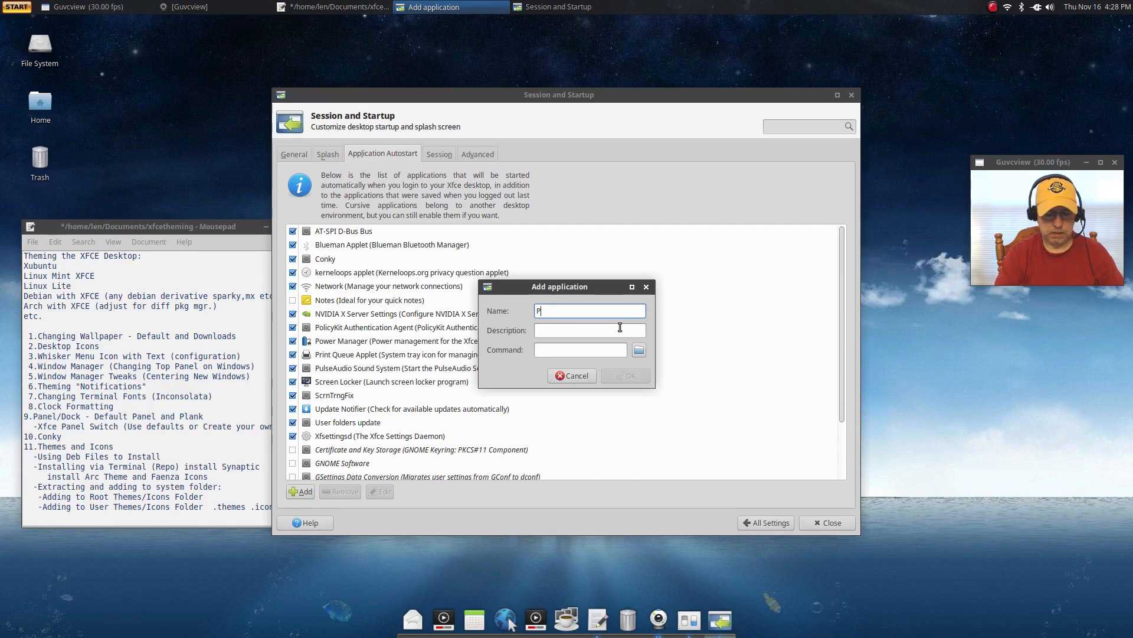
type("lank")
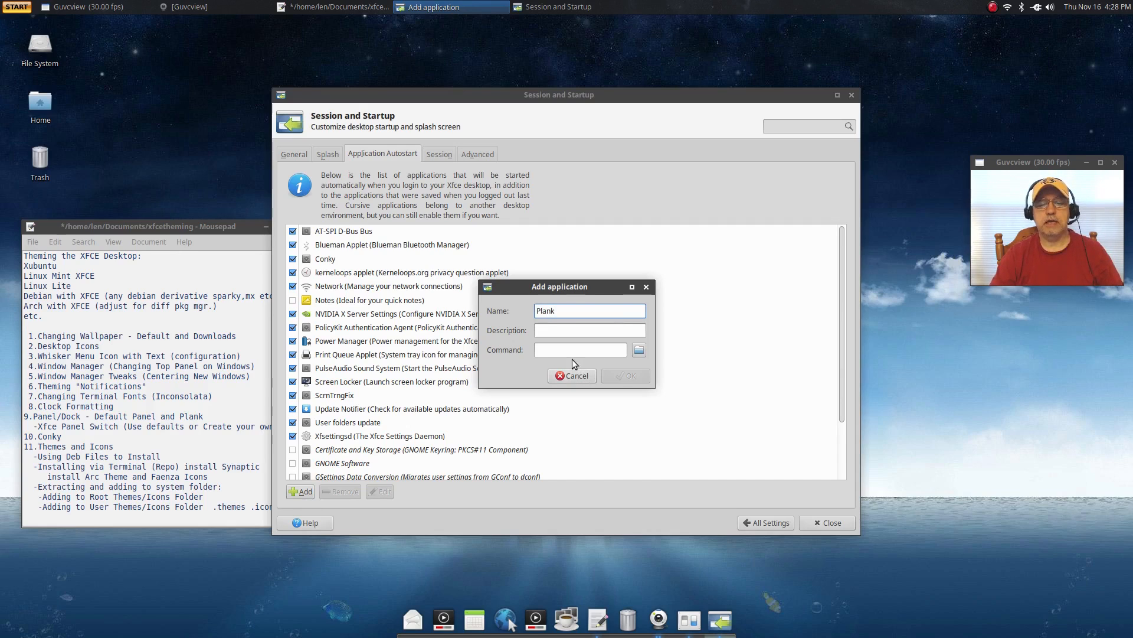
left_click(574, 352)
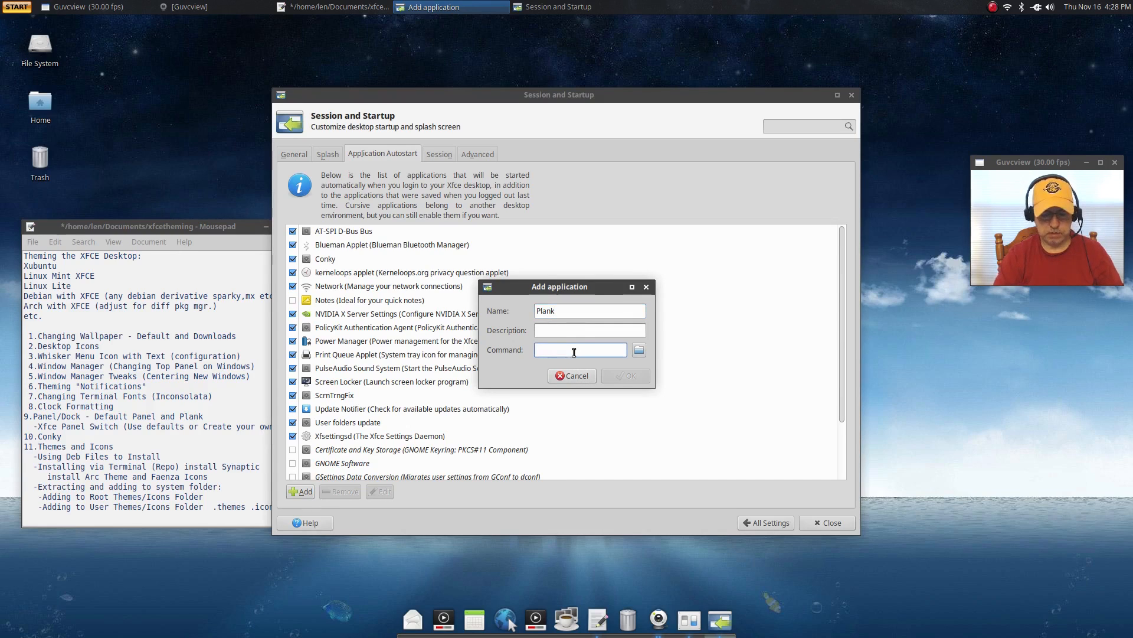
type("plank")
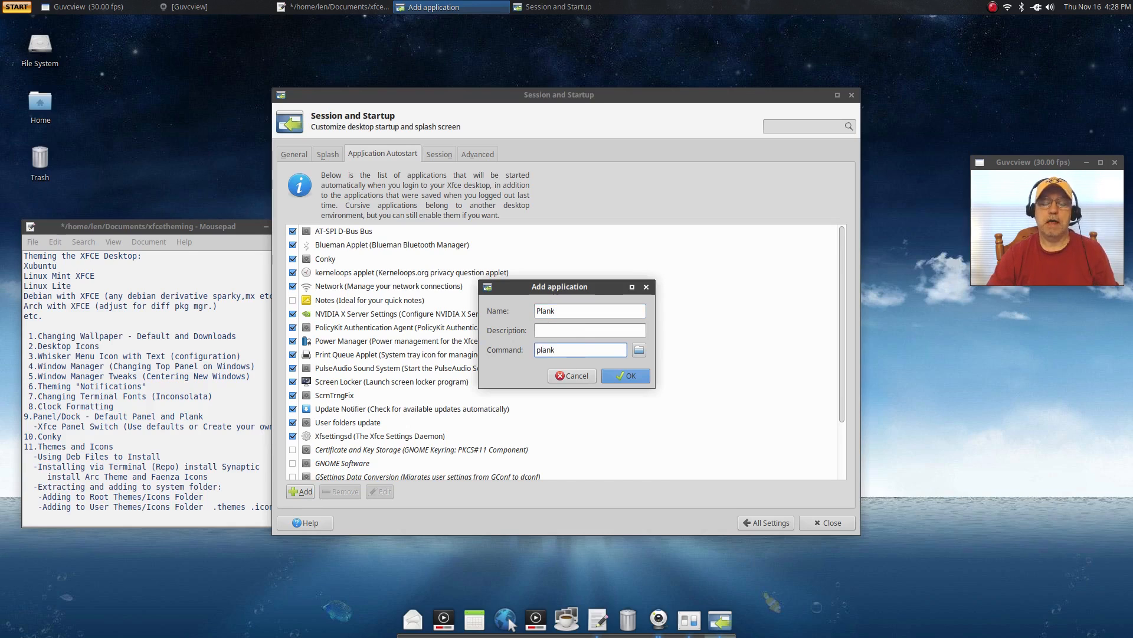
left_click(627, 375)
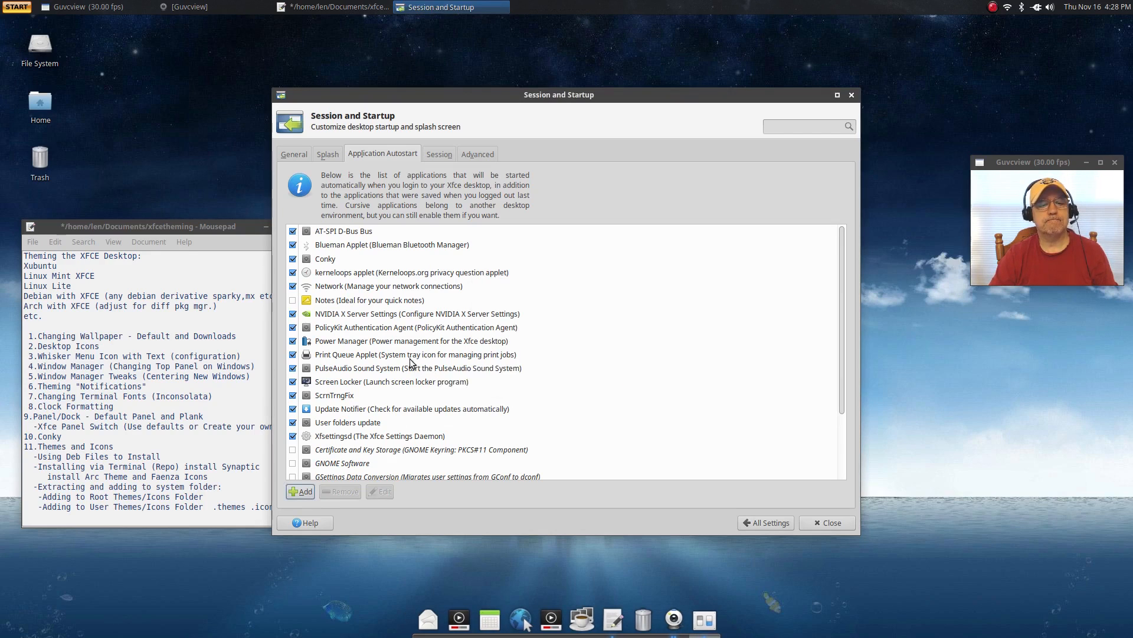
scroll(402, 388, "down", 5)
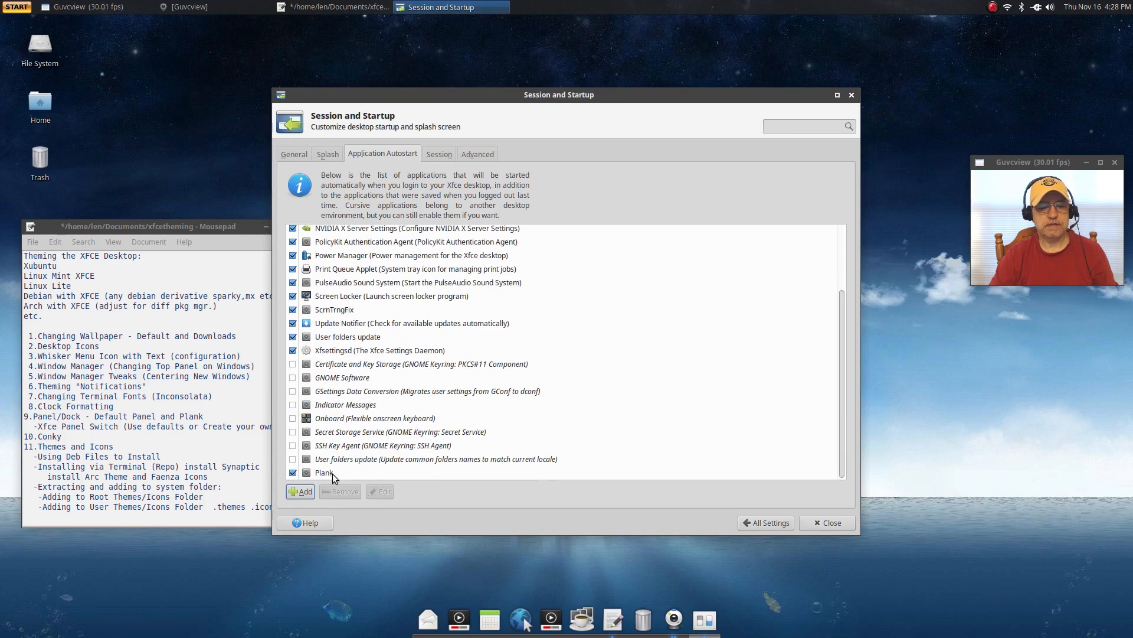
scroll(445, 396, "up", 3)
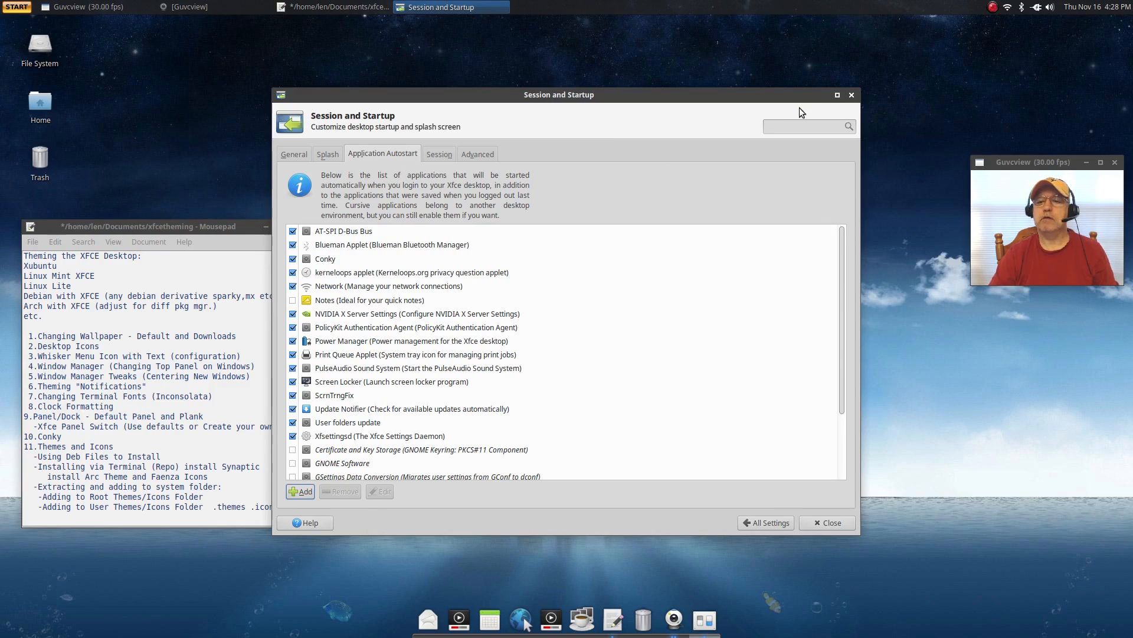
left_click(852, 95)
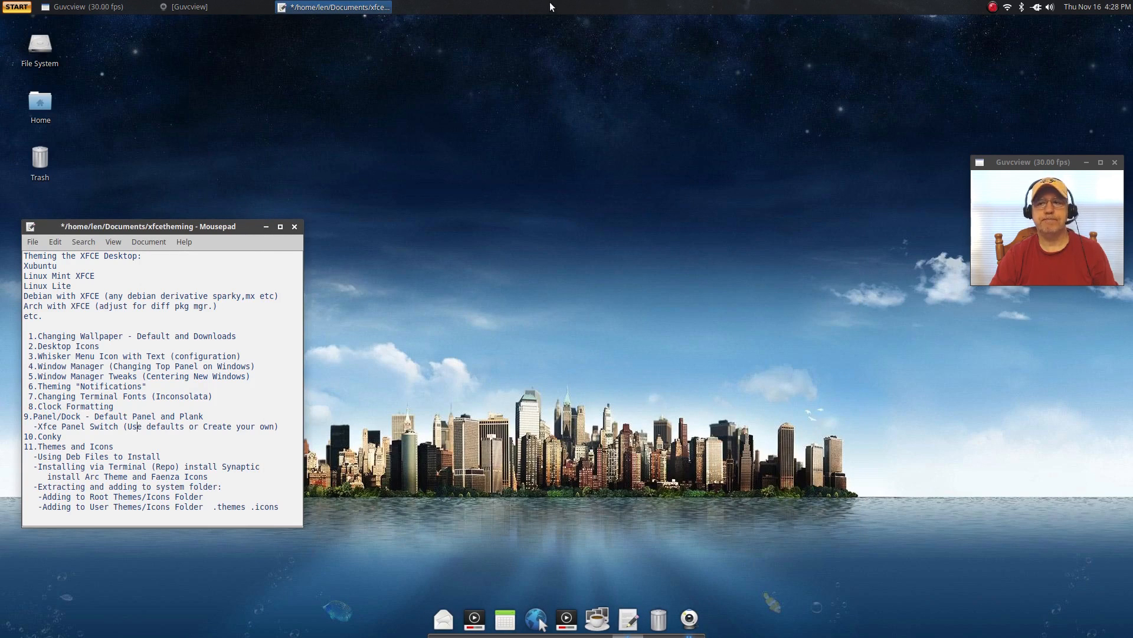
Add Firefox Web Browser from the recently used applications to the Whisker Menu favorites.
left_click(17, 7)
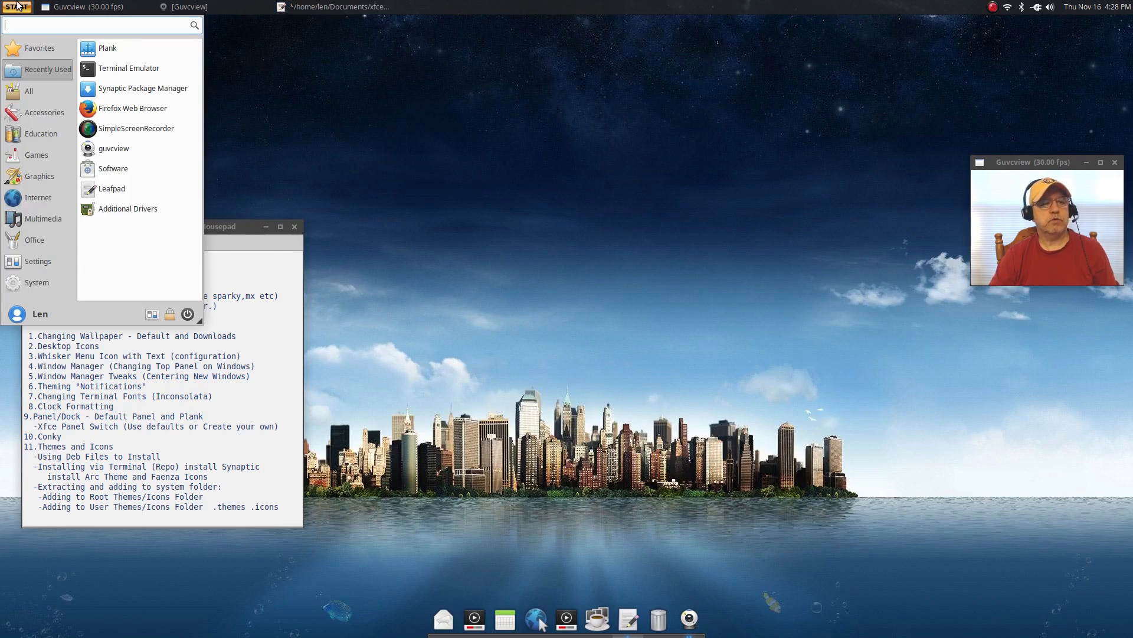
right_click(100, 111)
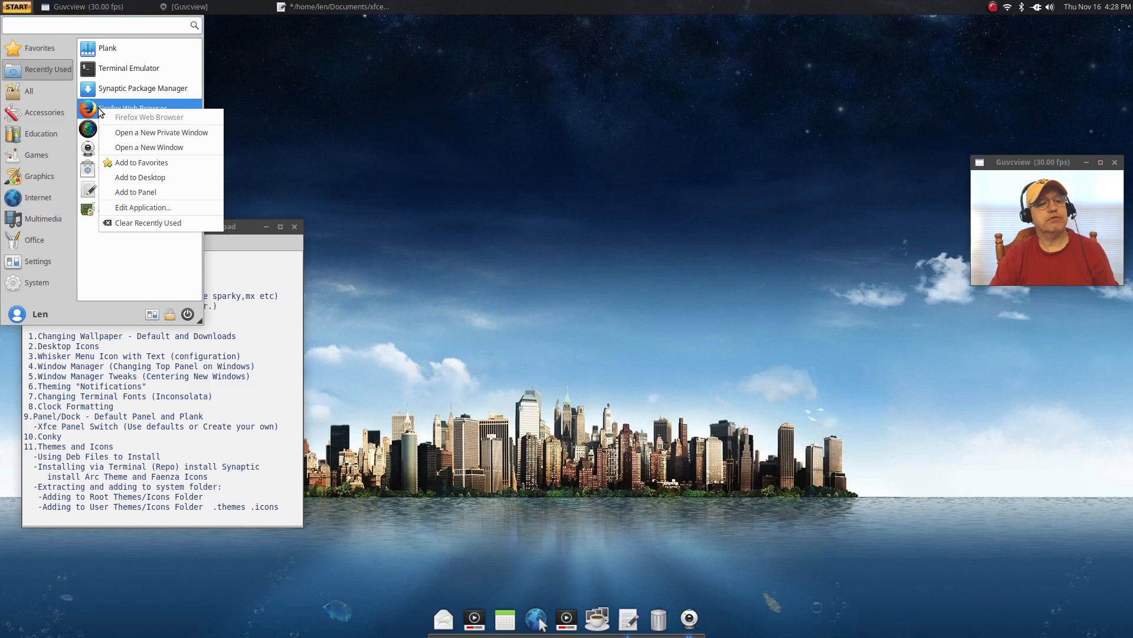
left_click(144, 163)
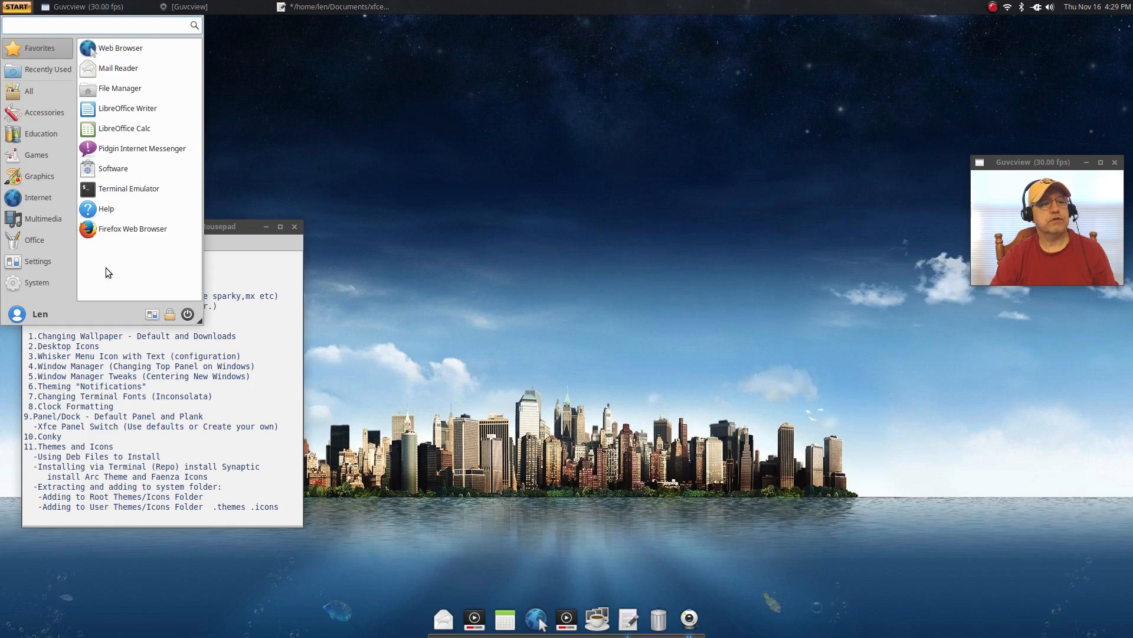
Add a Firefox Web Browser launcher to the desktop and move the Mousepad window clear of its icon.
right_click(130, 223)
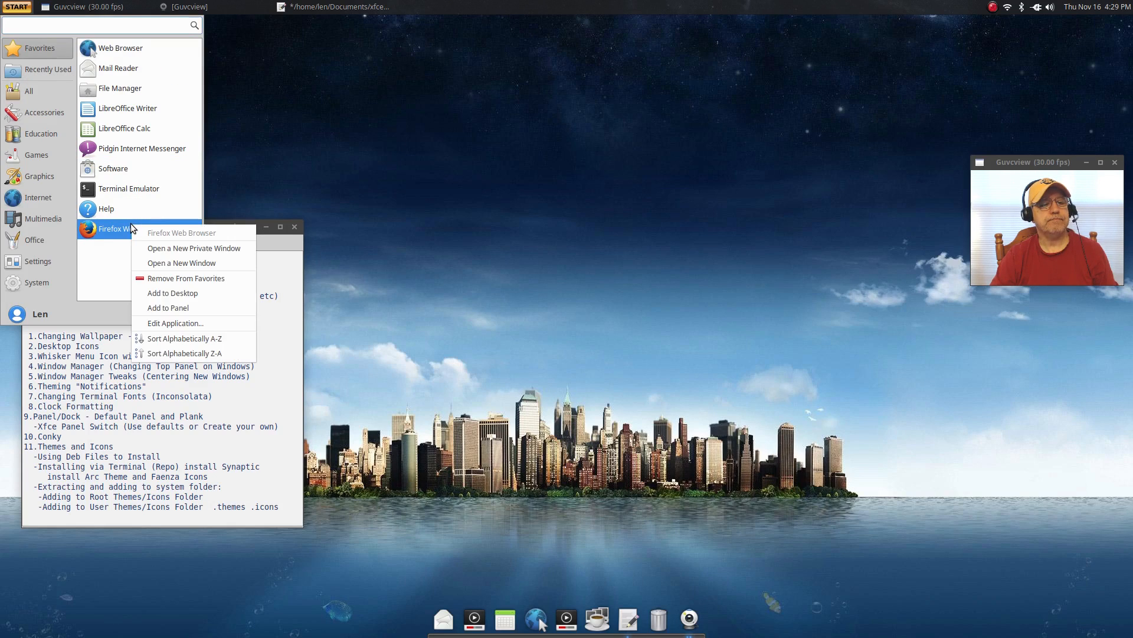
left_click(161, 293)
left_click(279, 80)
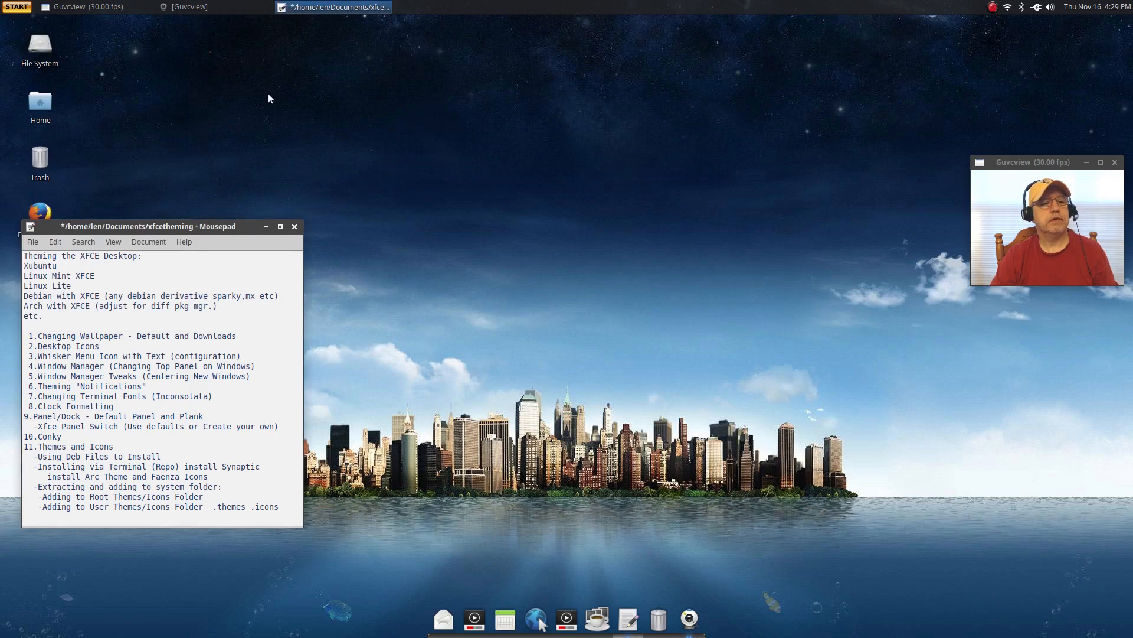
left_click_drag(111, 227, 148, 292)
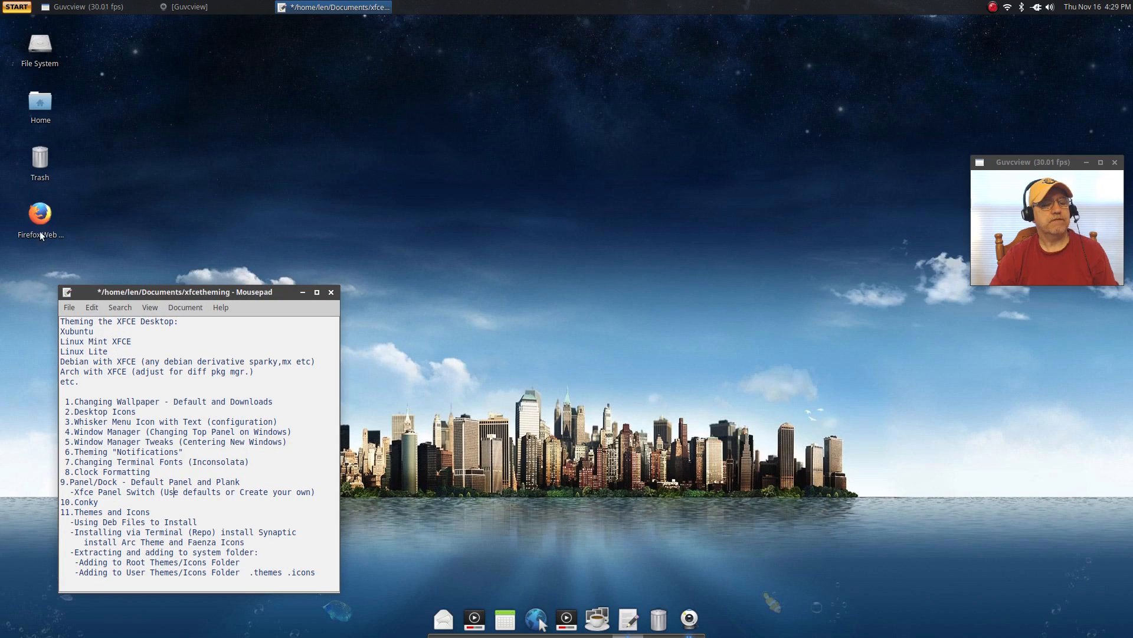
Rename the Firefox Web Browser desktop launcher to Firefox in its properties and close them.
right_click(41, 211)
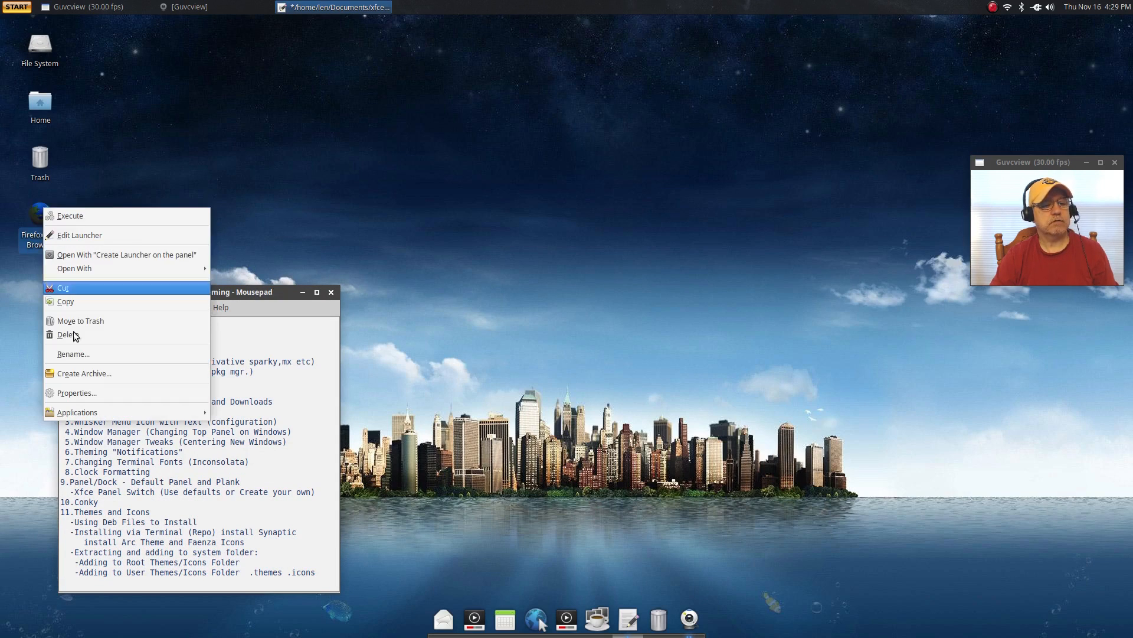
left_click(86, 391)
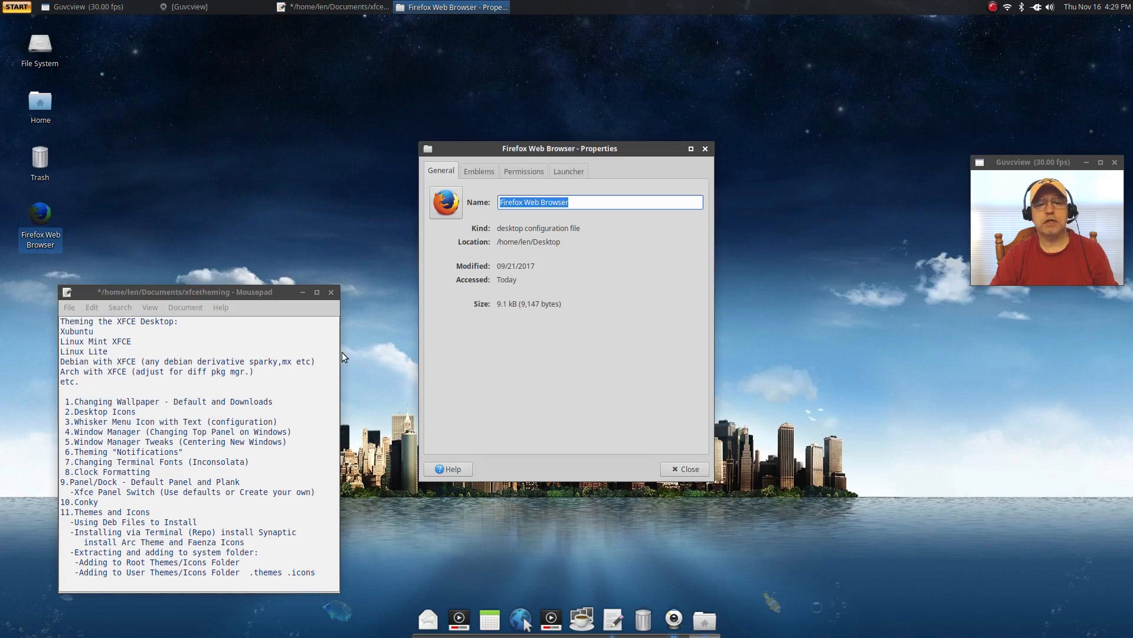
left_click(572, 199)
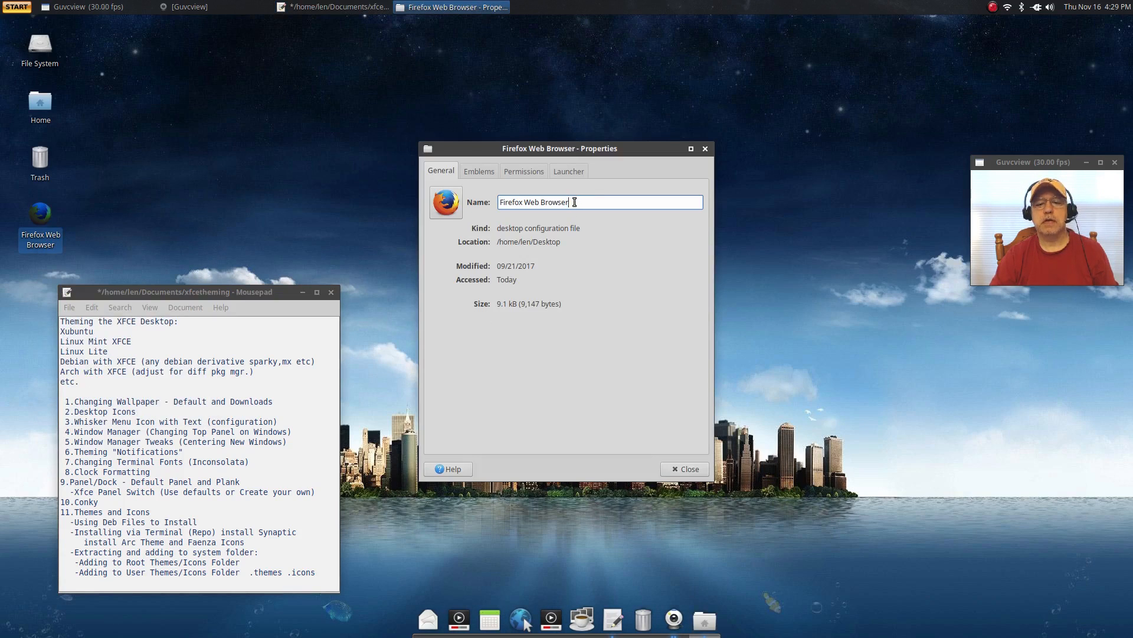
key("BackSpace")
key("BackSpace")
key("BackSpace")
key("BackSpace")
key("BackSpace")
key("BackSpace")
key("BackSpace")
key("BackSpace")
key("BackSpace")
key("BackSpace")
key("BackSpace")
key("BackSpace")
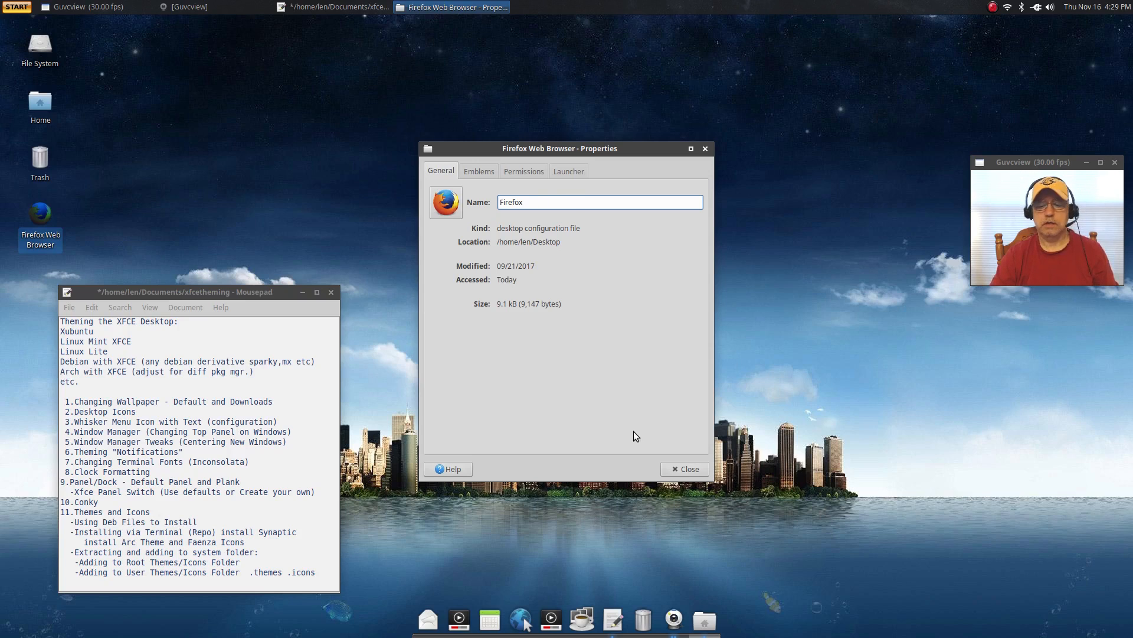
left_click(686, 469)
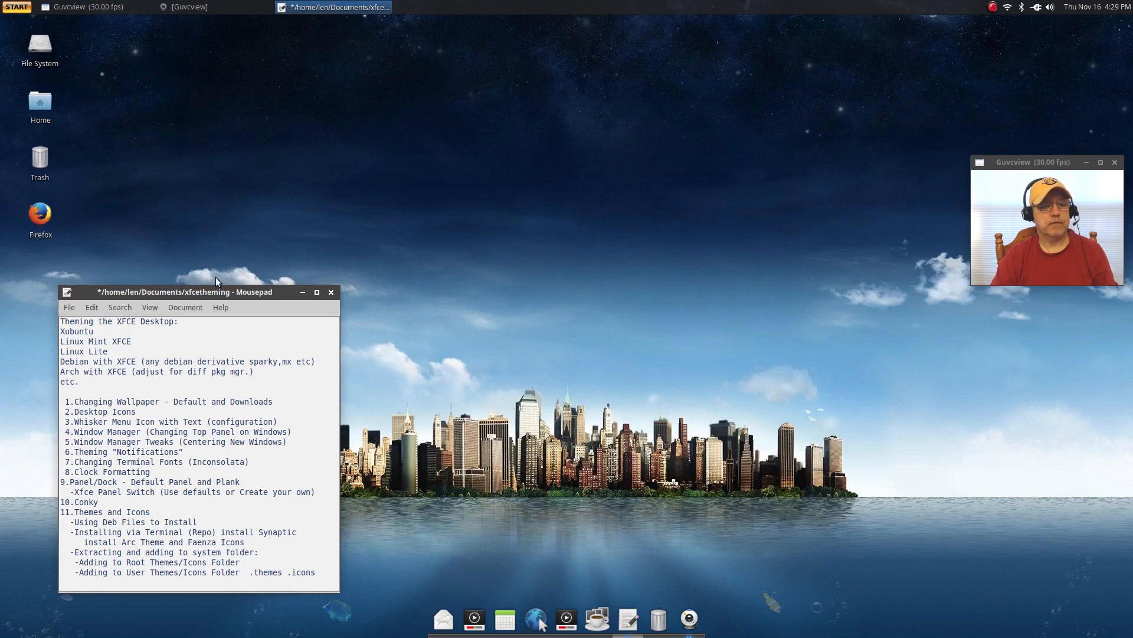
Add Firefox Web Browser from the recently used applications to the panel and close the application menu.
left_click(28, 7)
right_click(116, 109)
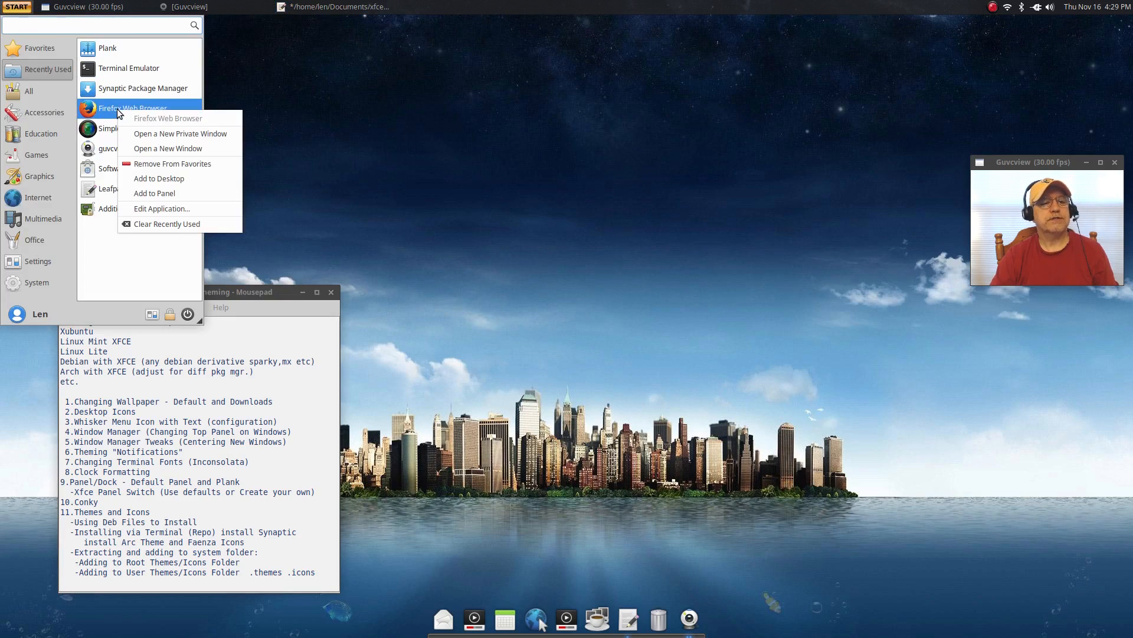
left_click(162, 193)
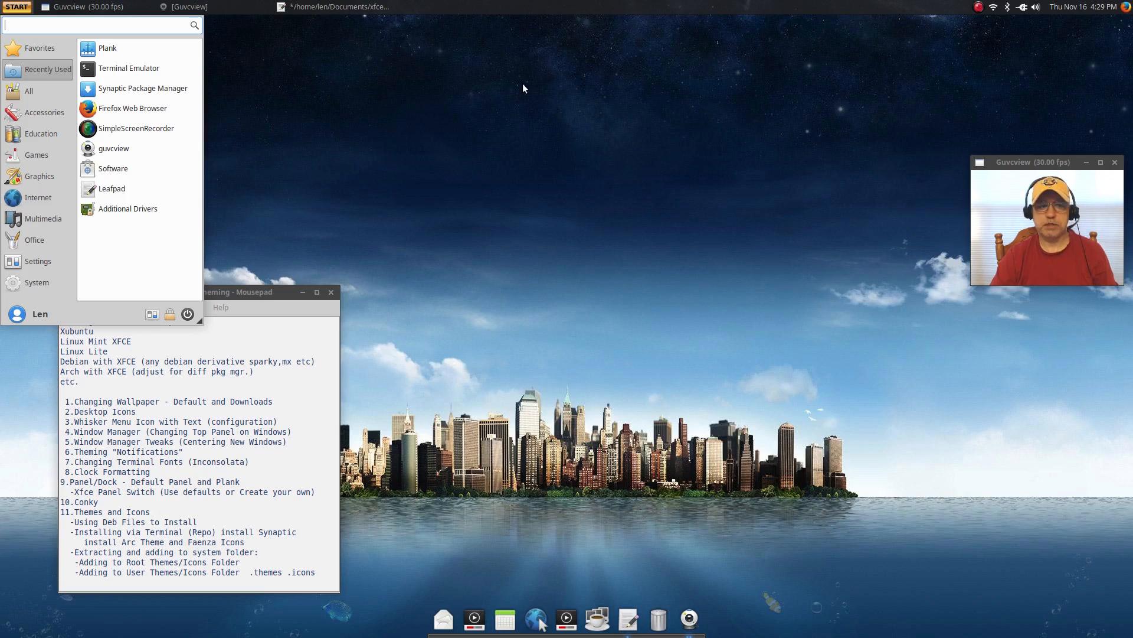
left_click(374, 125)
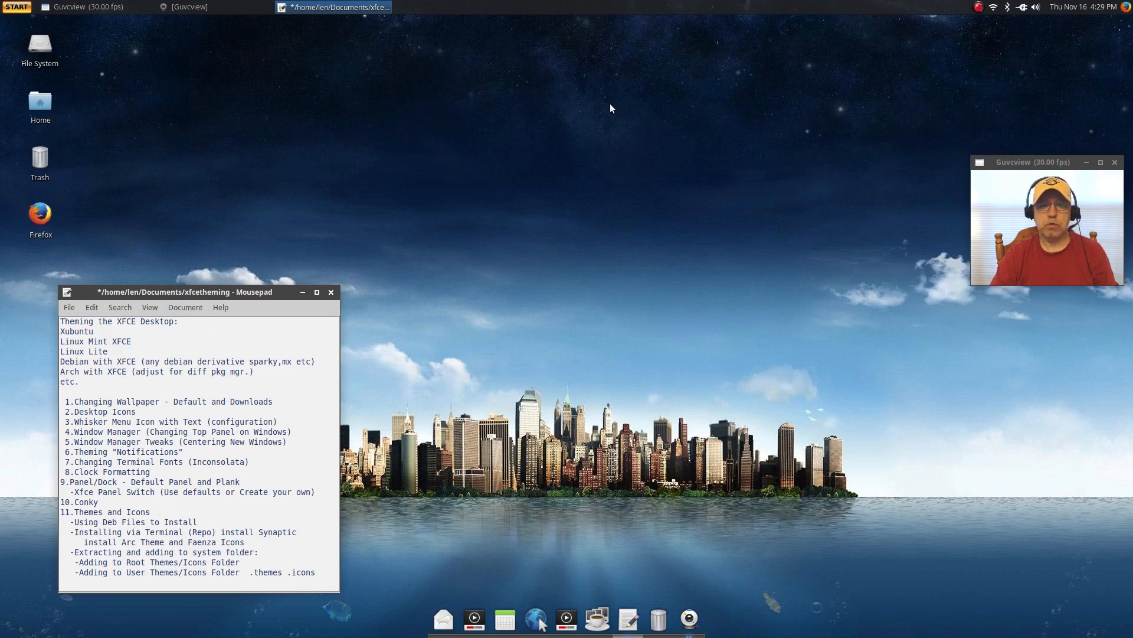
In the panel preferences, move the Firefox launcher up the item list to directly below Indicator Plugin.
right_click(774, 4)
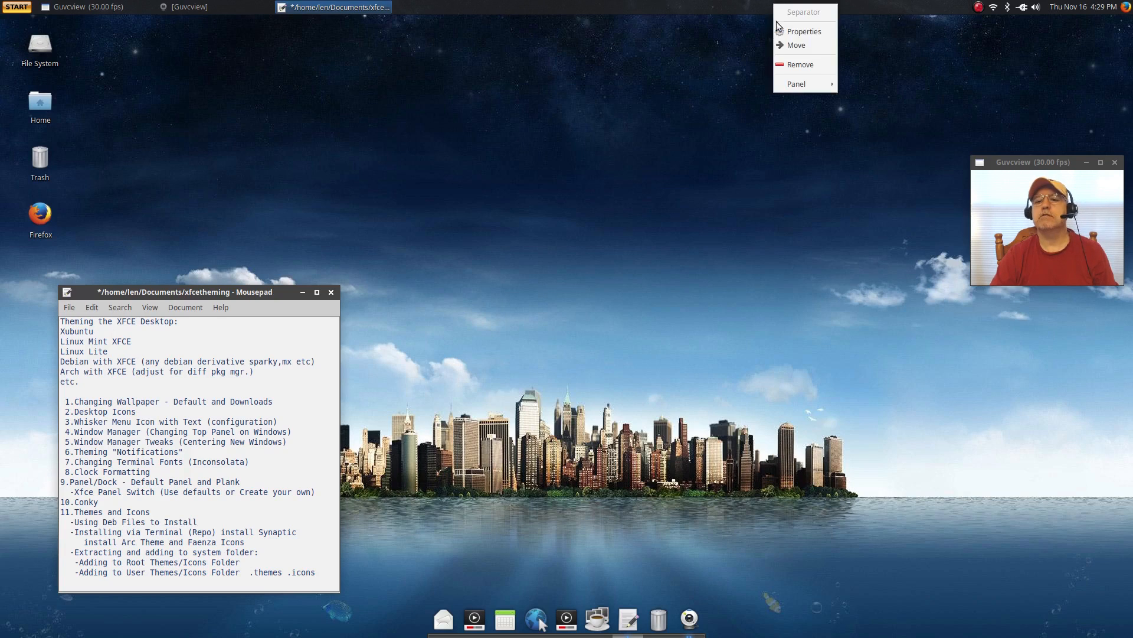
mouse_move(789, 80)
left_click(848, 97)
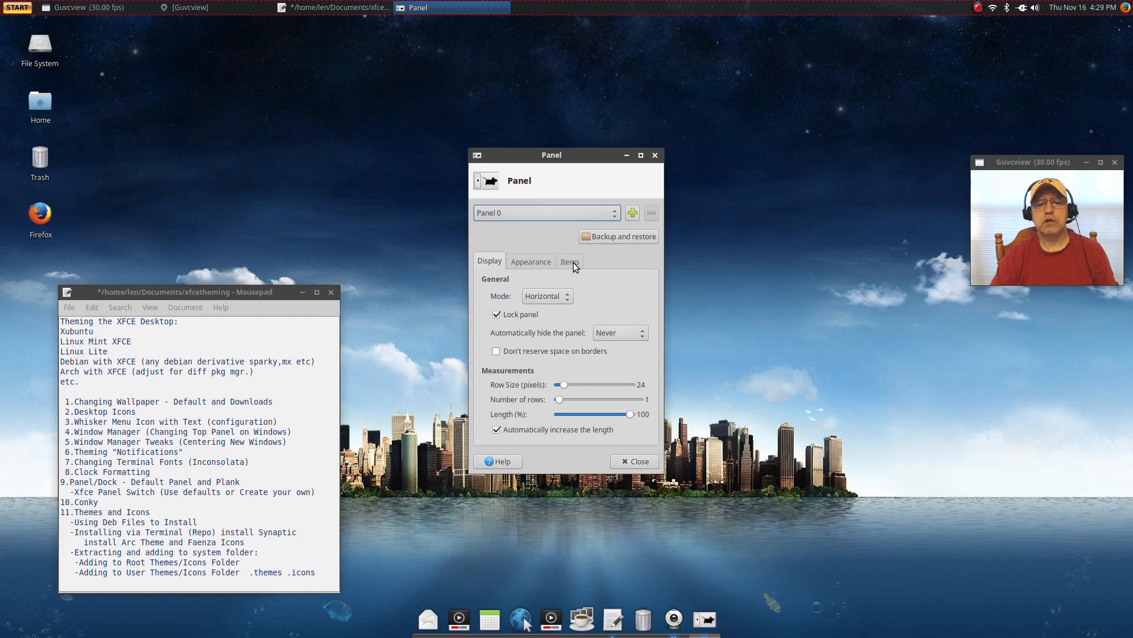
left_click(573, 262)
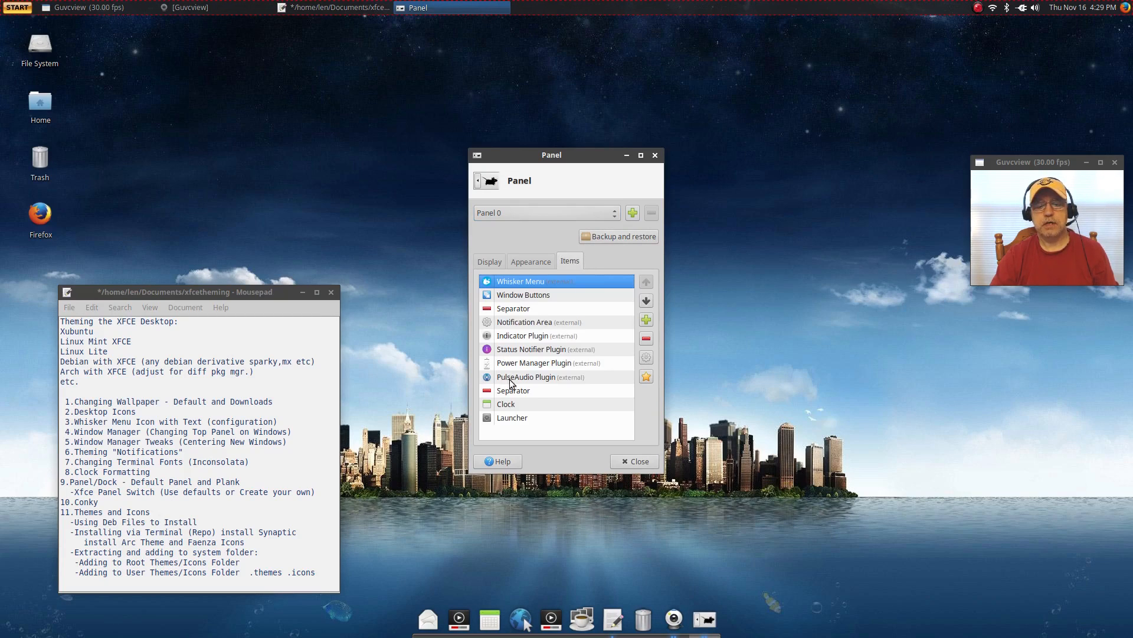
left_click(515, 418)
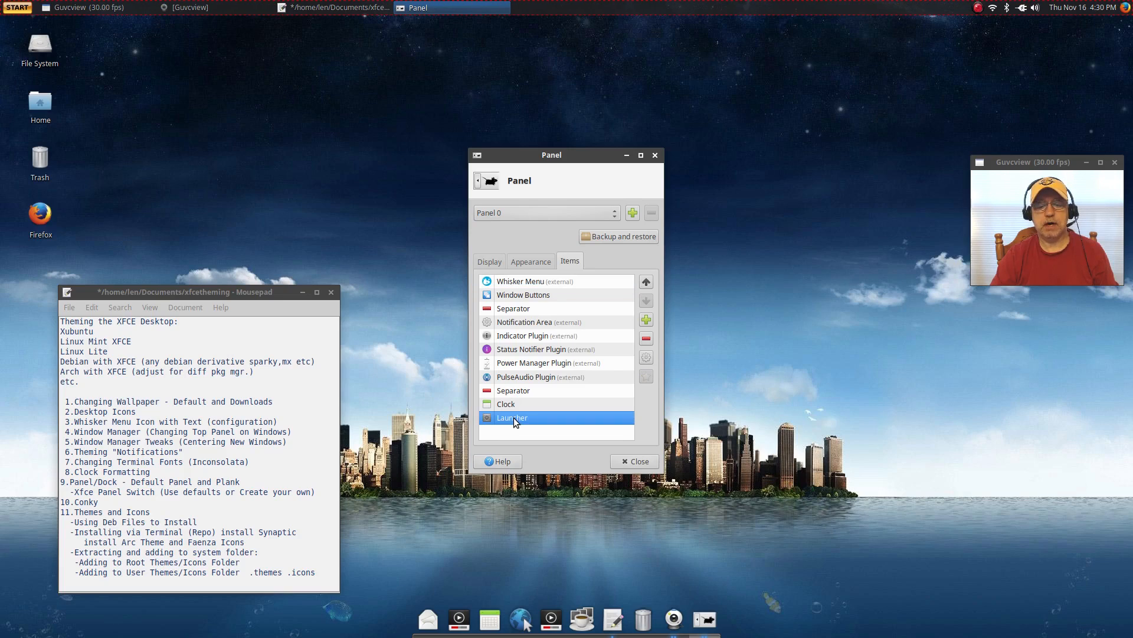
left_click(645, 284)
left_click(645, 283)
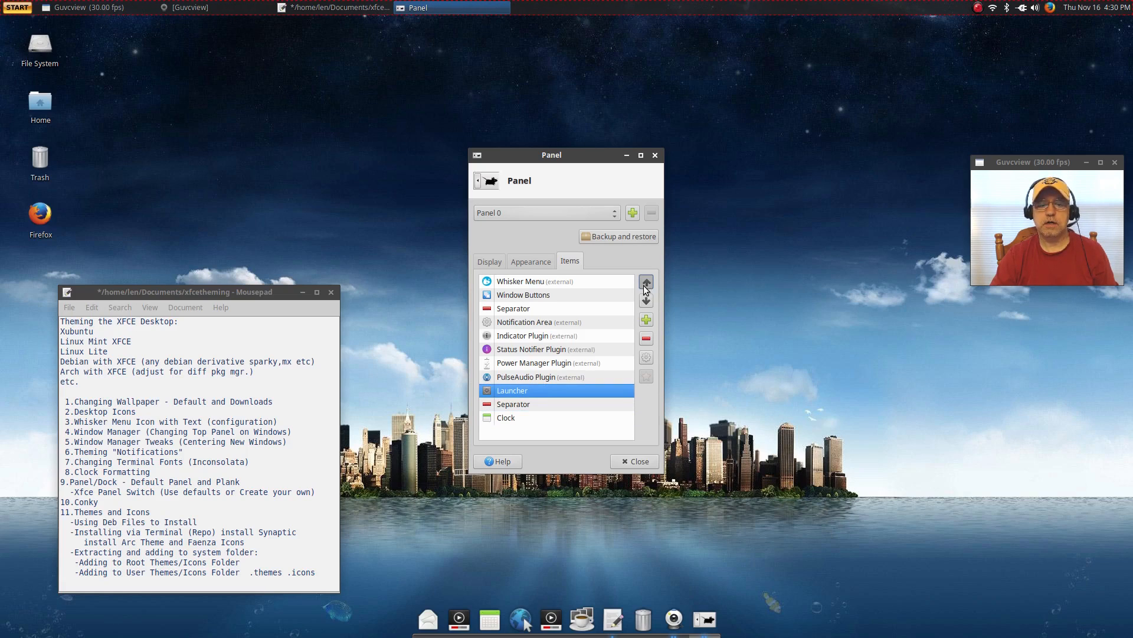
left_click(646, 283)
left_click(646, 284)
left_click(646, 283)
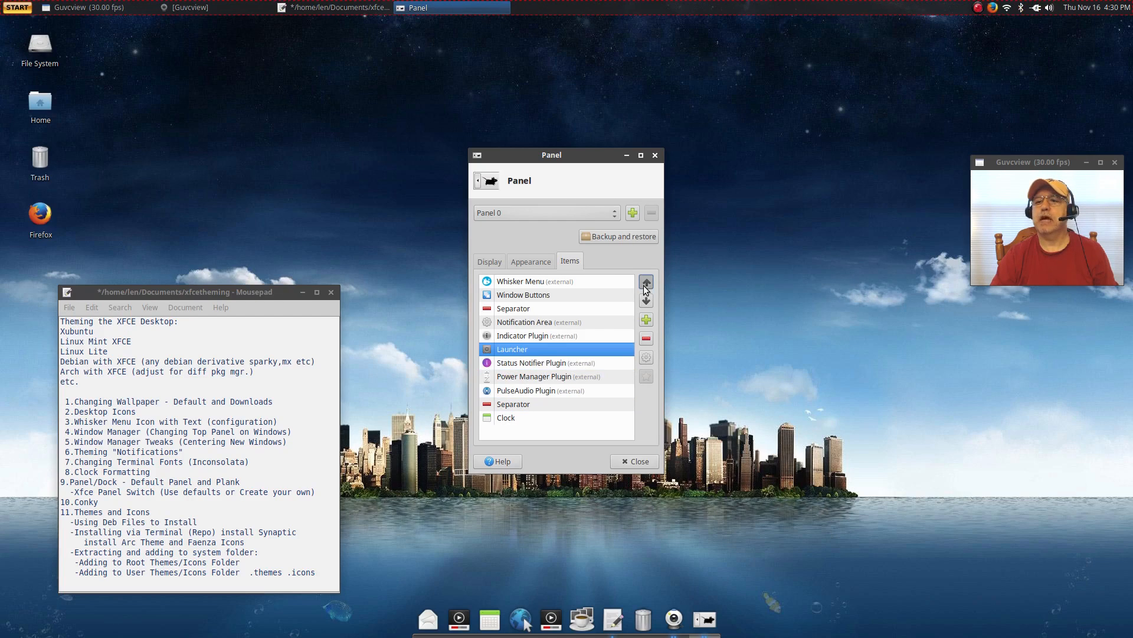
Move the Firefox launcher further up the panel's item list to directly below Whisker Menu.
left_click(646, 283)
left_click(646, 283)
left_click(646, 284)
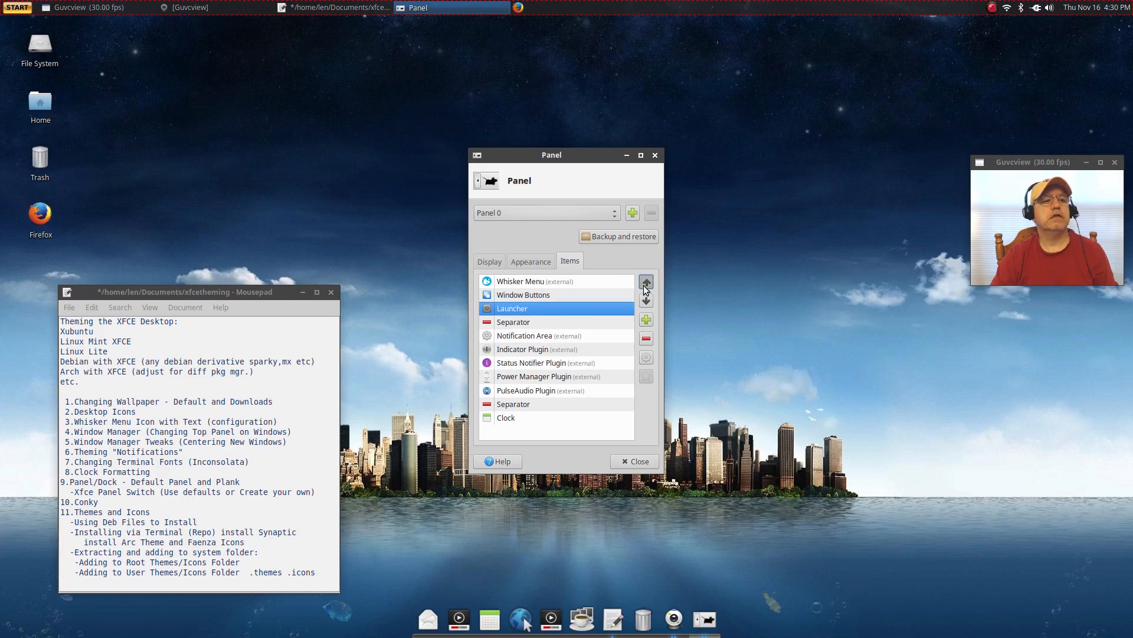
left_click(646, 284)
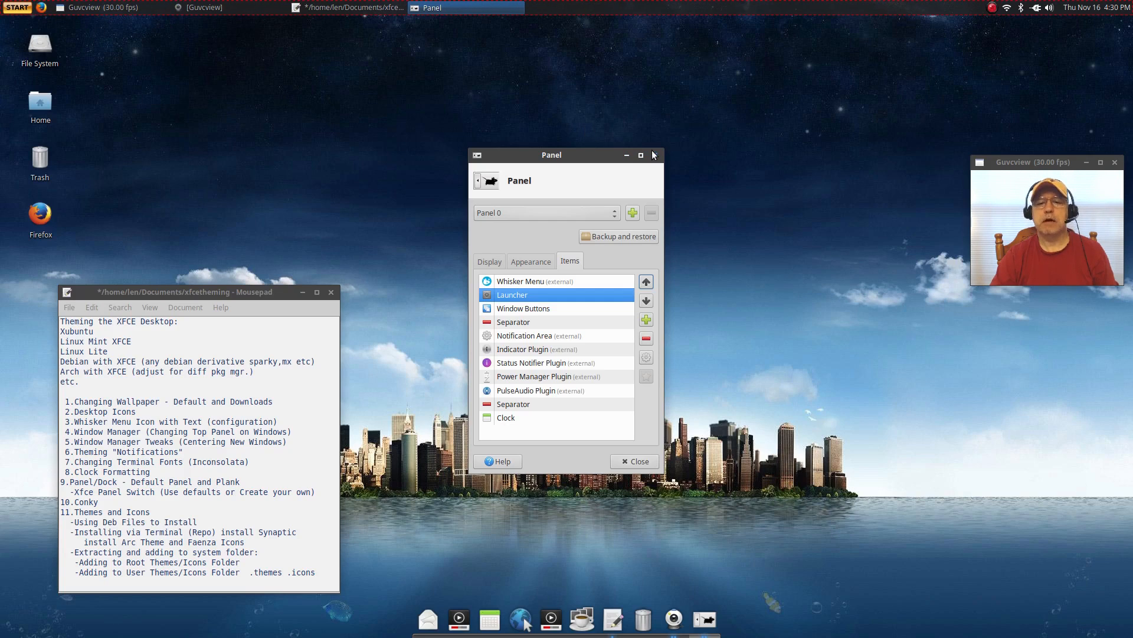
Add Terminal Emulator from the recently used applications to the panel.
left_click(18, 9)
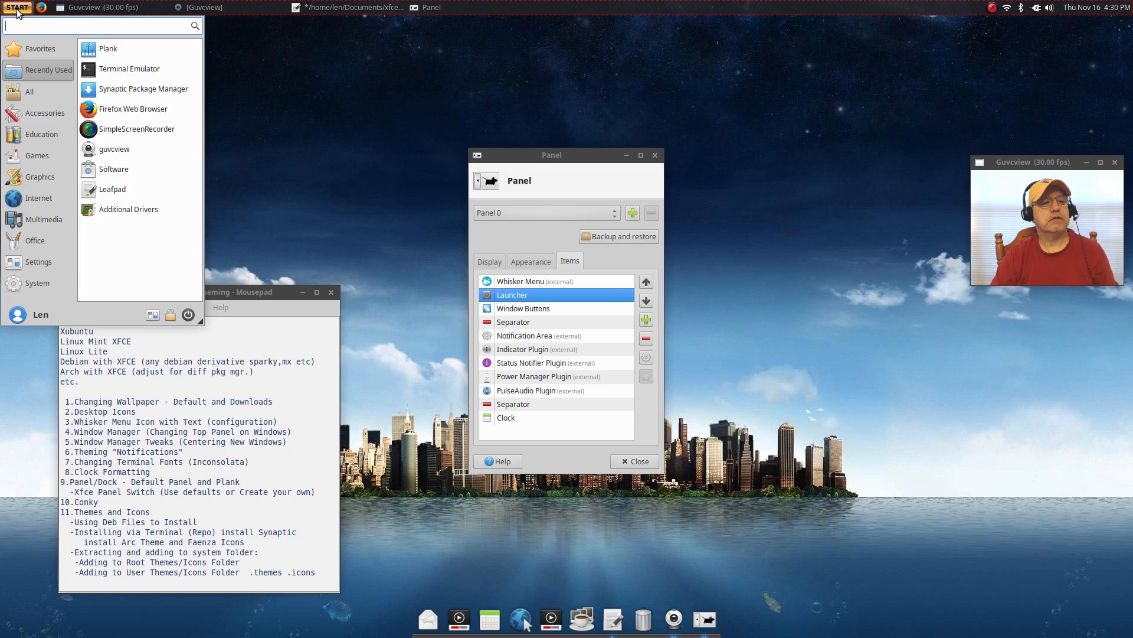
right_click(112, 72)
left_click(149, 124)
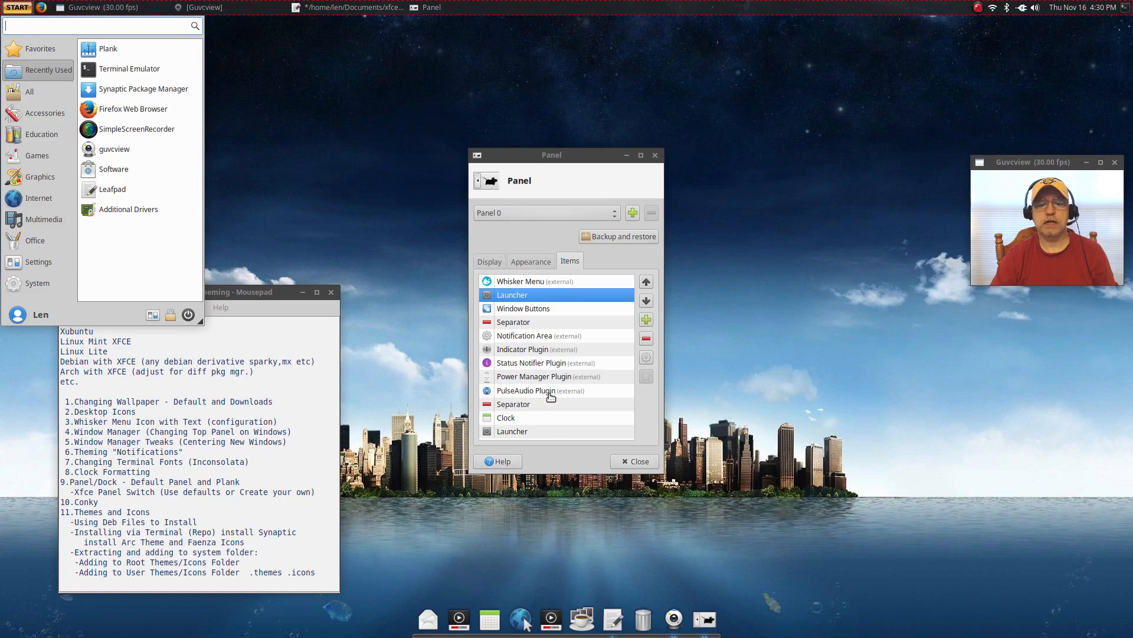
Move the new terminal launcher up the panel's item list to directly below the Firefox launcher and close the panel preferences.
left_click(551, 434)
left_click(551, 433)
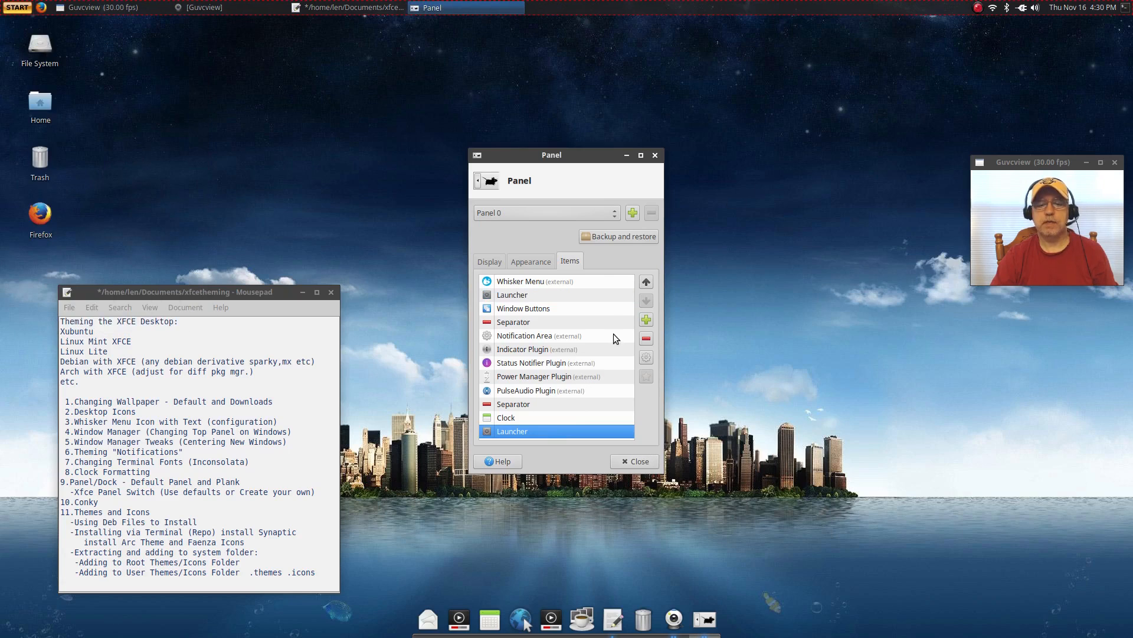
left_click(646, 281)
left_click(646, 282)
left_click(645, 281)
left_click(646, 281)
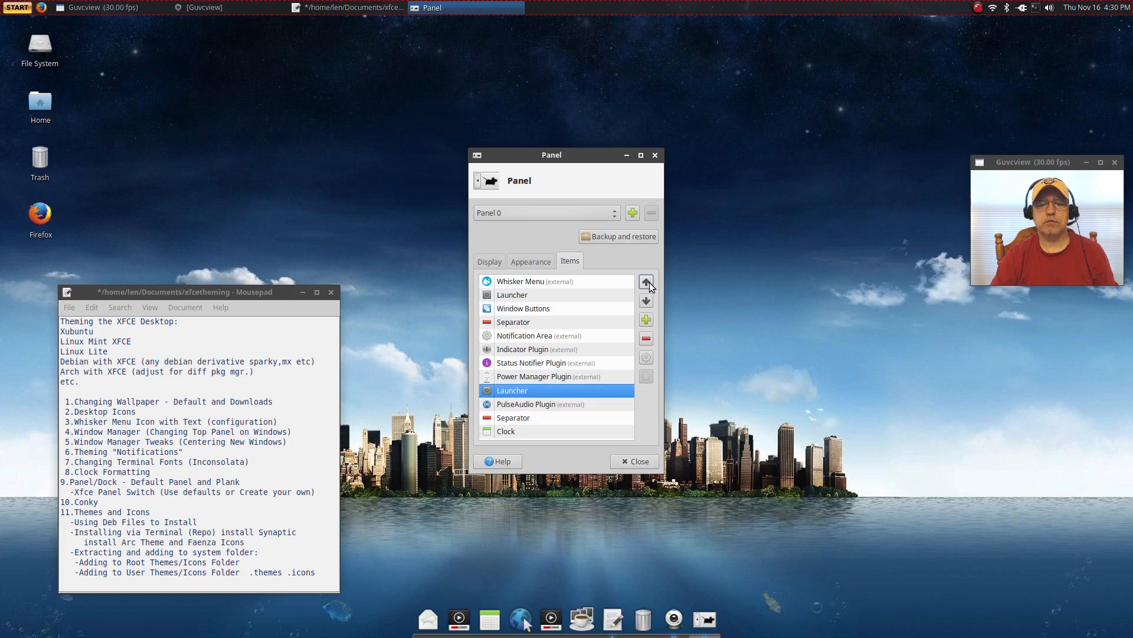
left_click(646, 282)
left_click(646, 282)
left_click(646, 281)
left_click(646, 282)
left_click(646, 281)
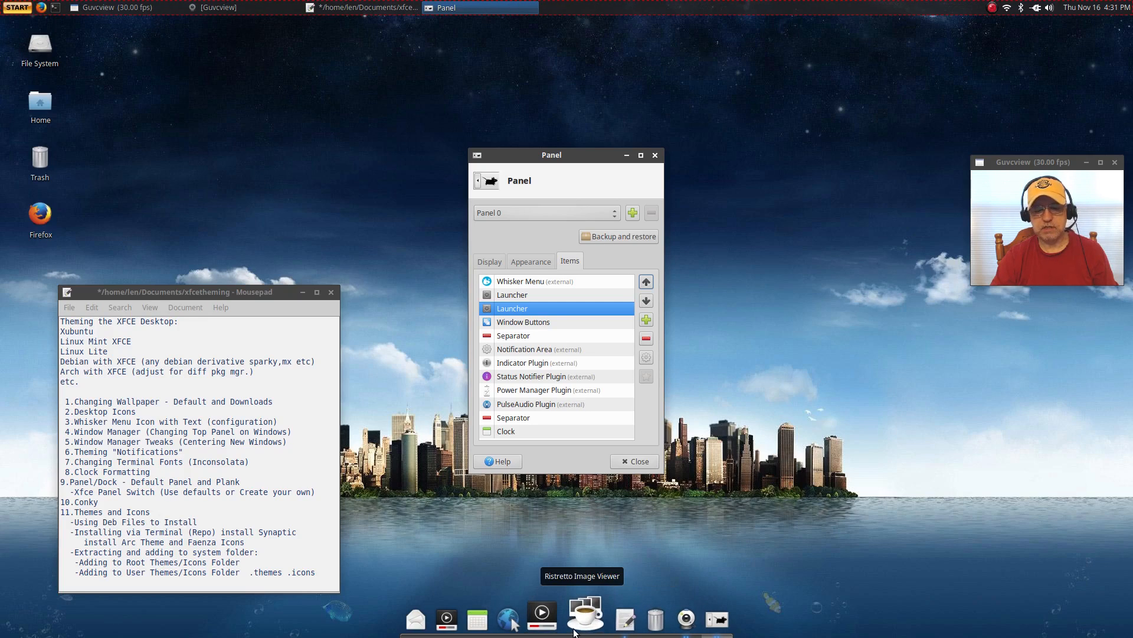
left_click(643, 461)
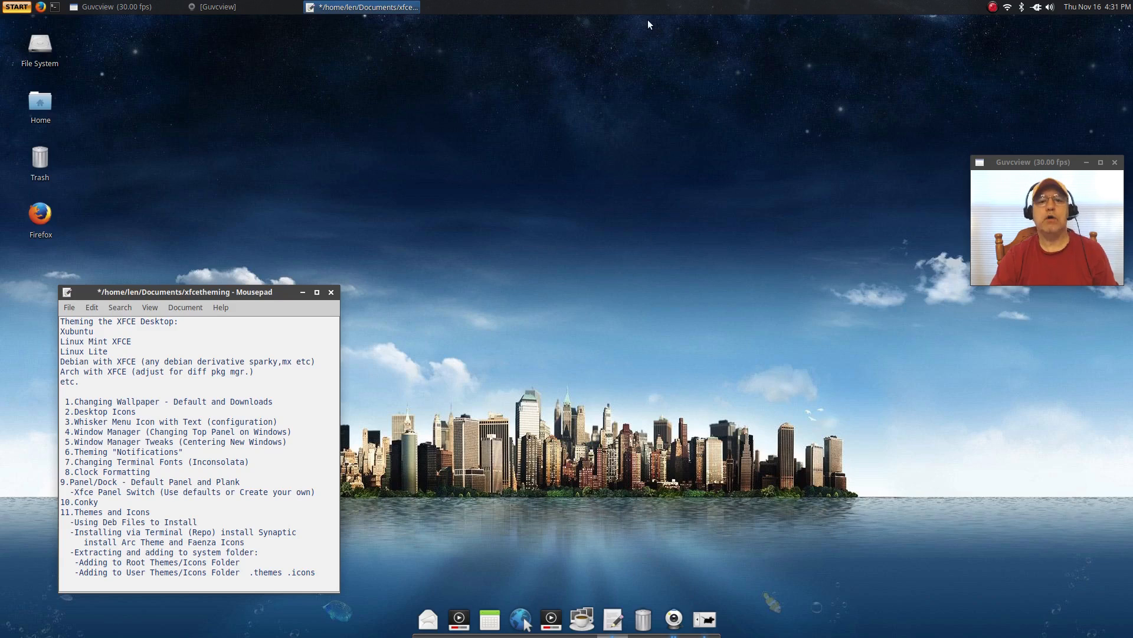
Reopen the top panel's preferences, set its row size to 28 pixels and close them.
right_click(671, 8)
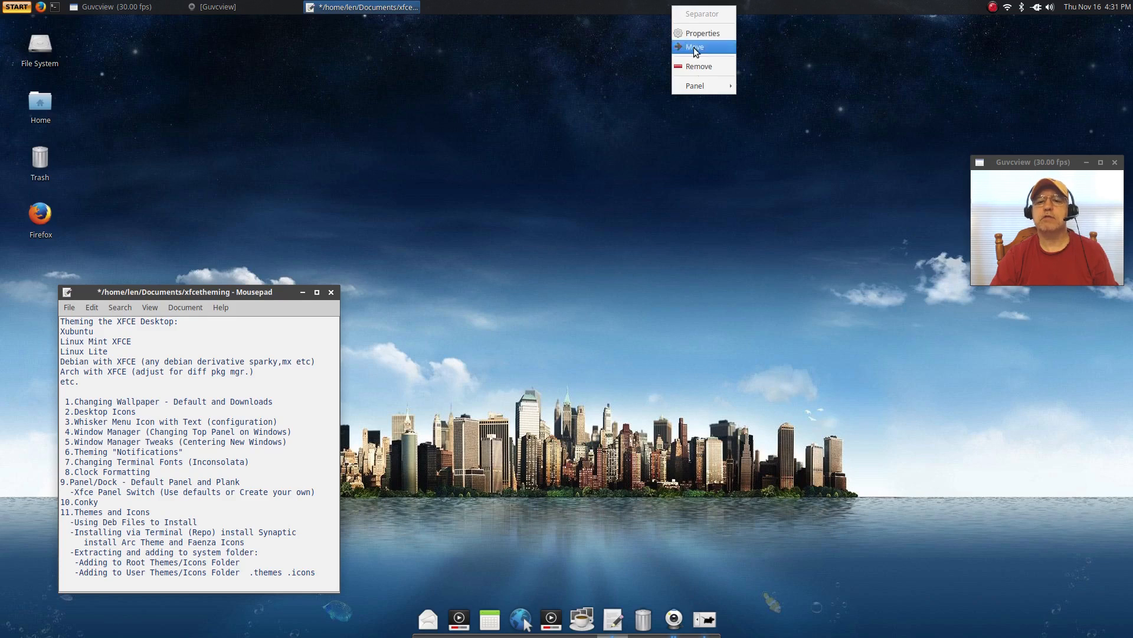
mouse_move(708, 86)
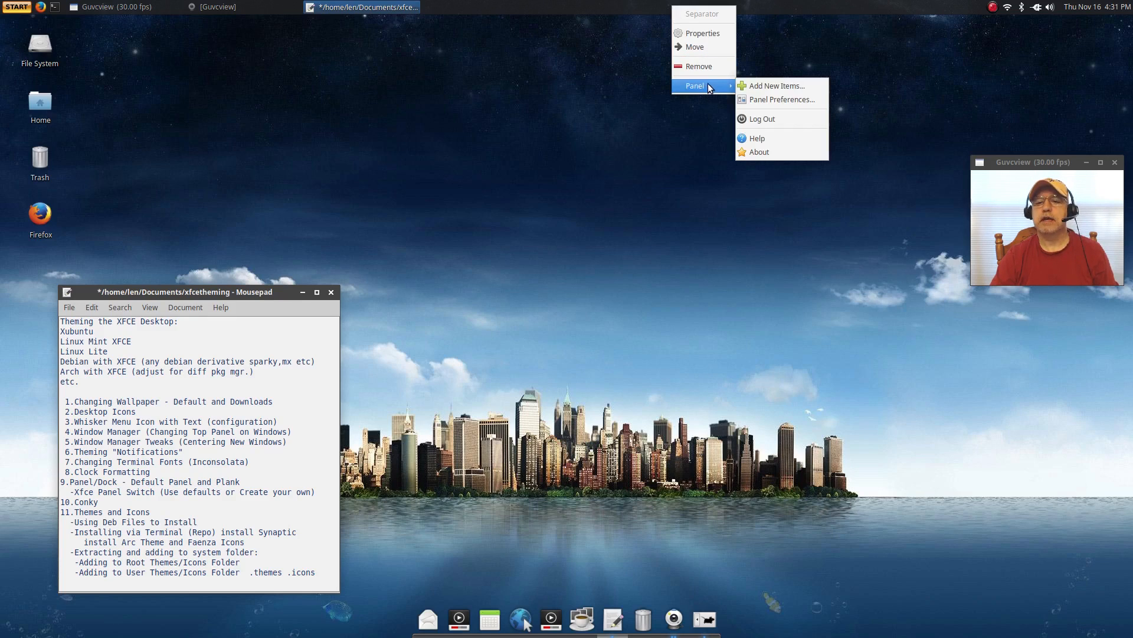
left_click(757, 103)
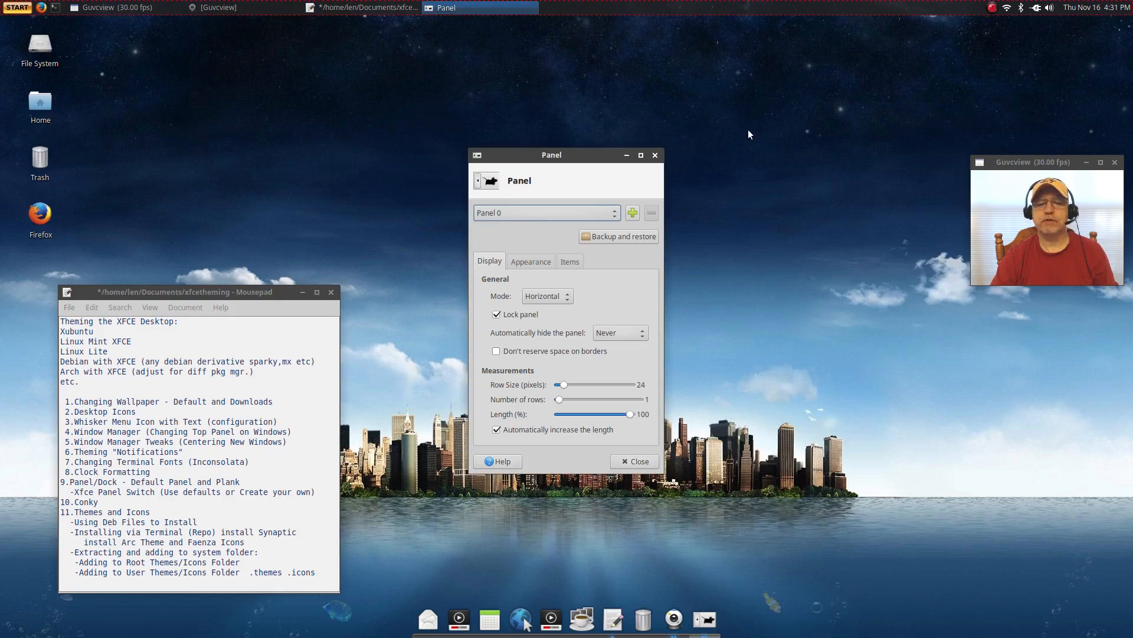
left_click(525, 260)
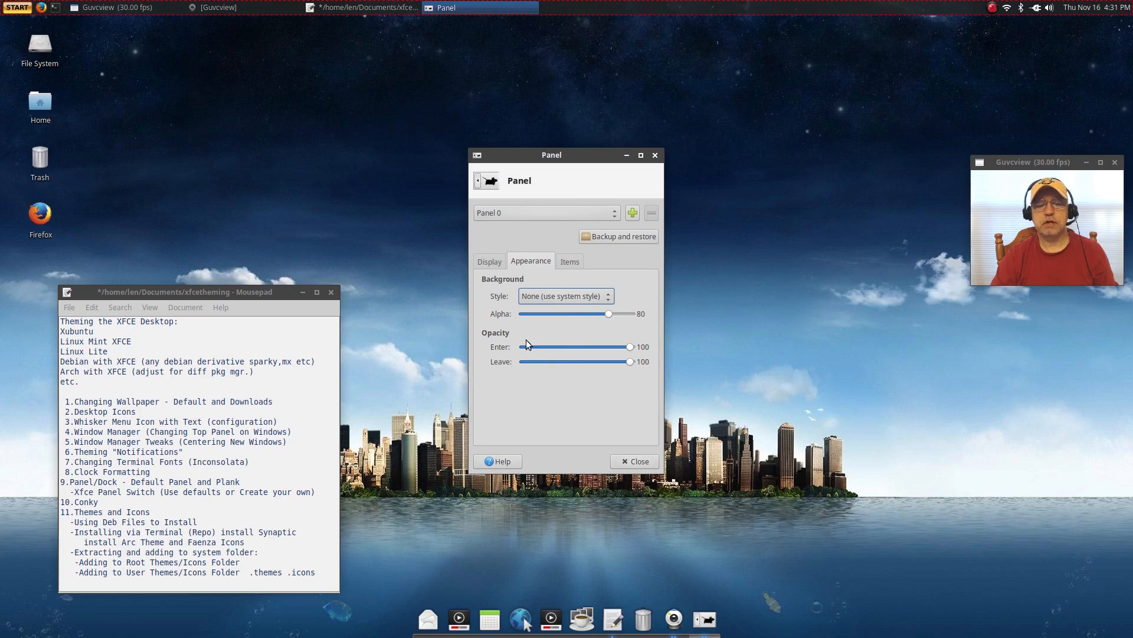
left_click(490, 261)
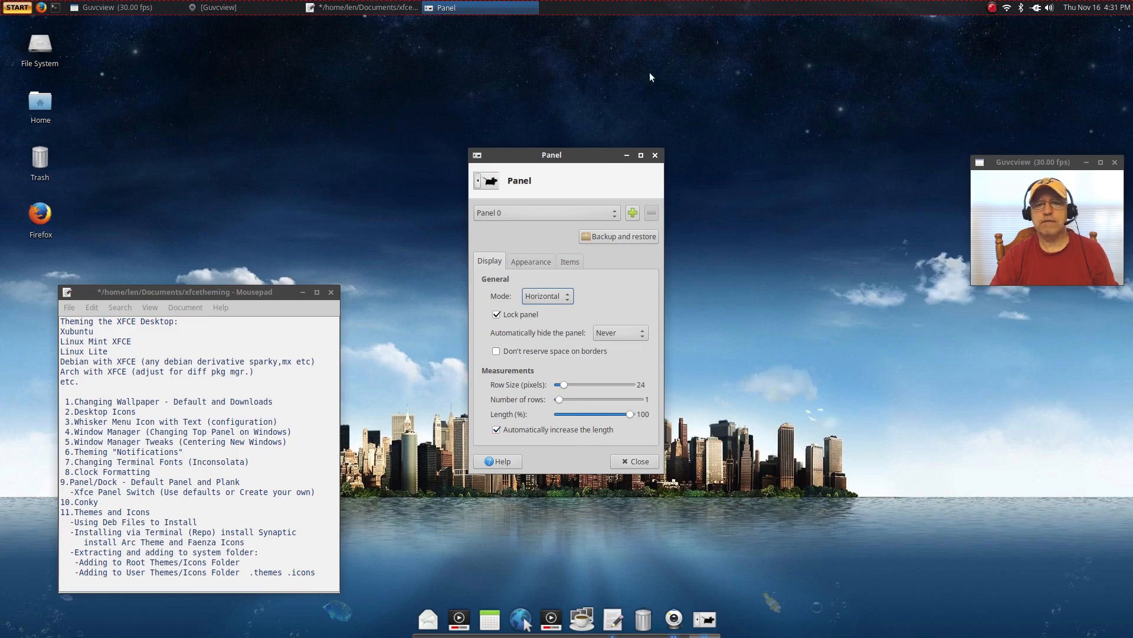
left_click(571, 385)
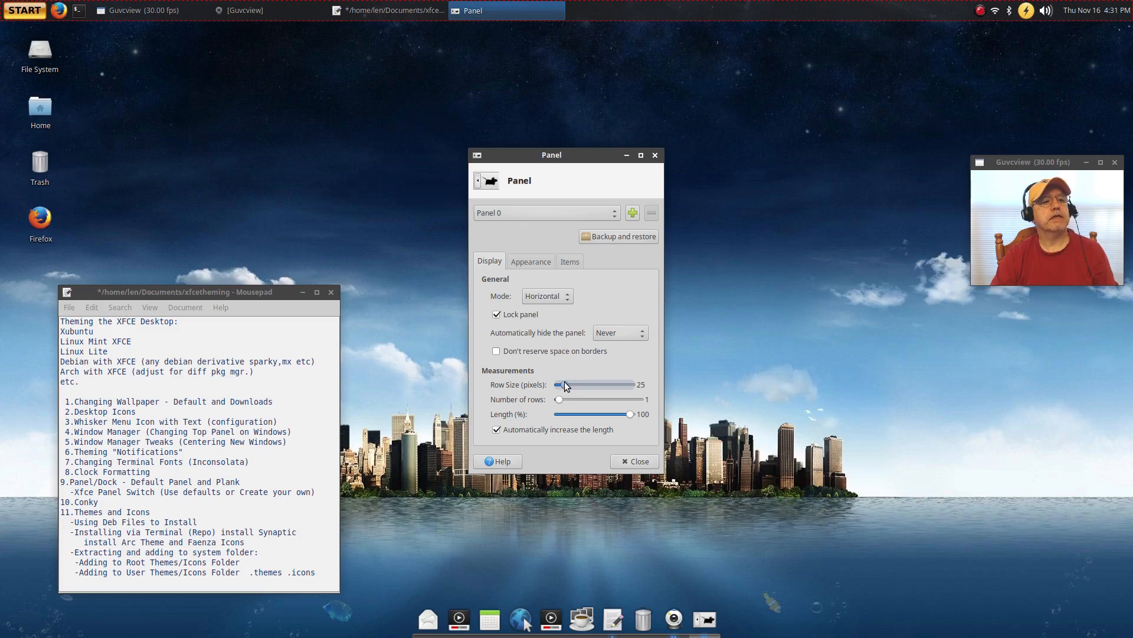
left_click_drag(551, 385, 563, 382)
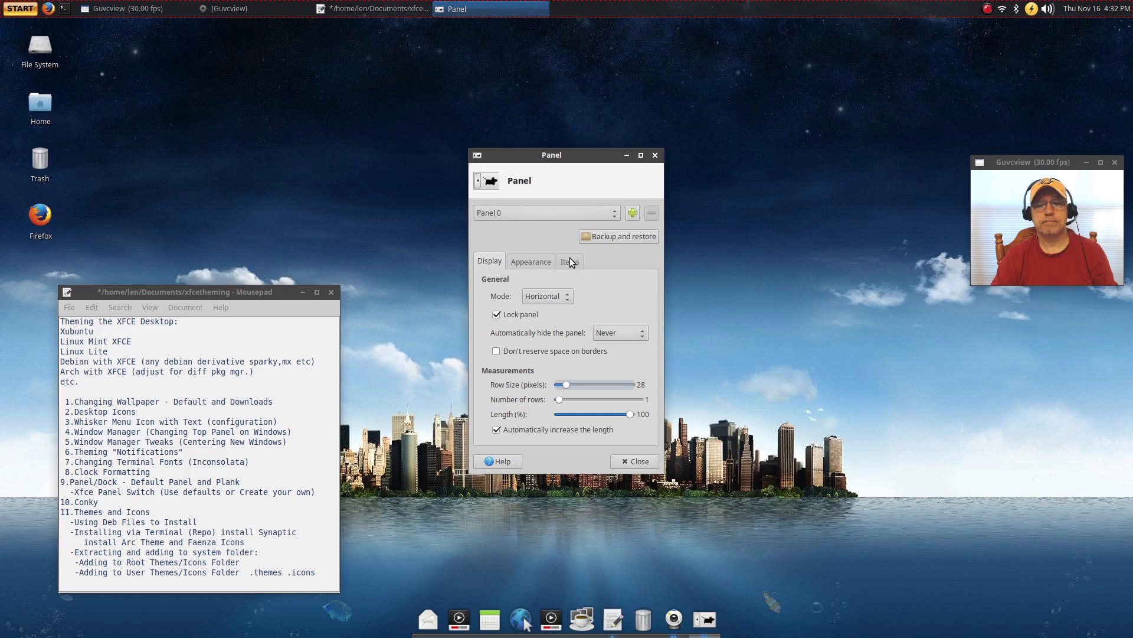
left_click(637, 464)
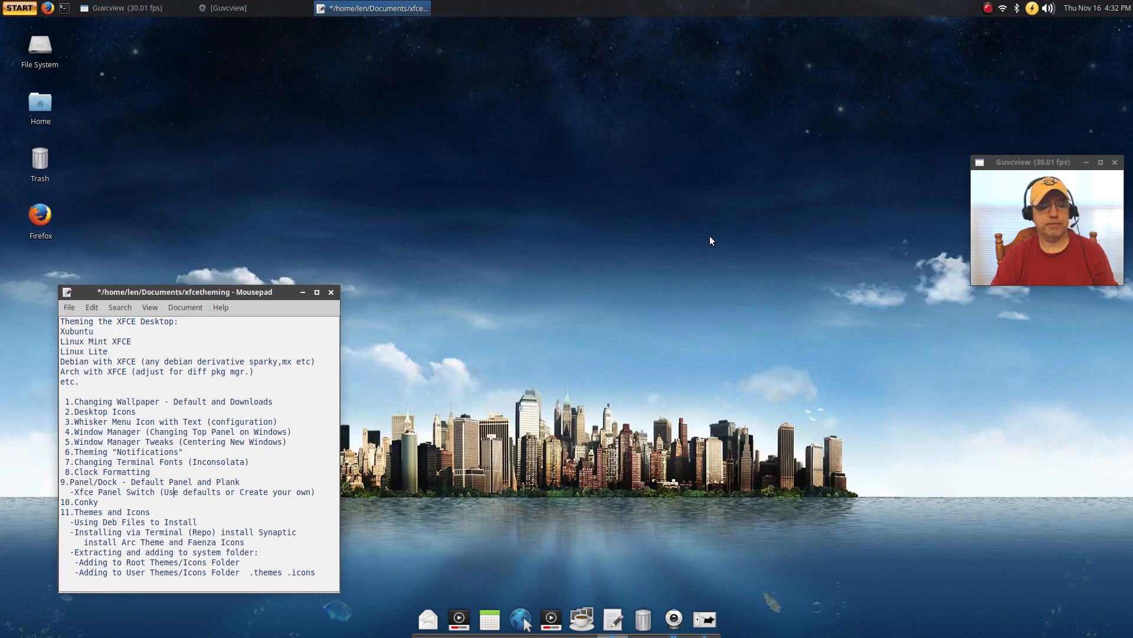
Indent the "9.Panel/Dock - Default Panel and Plank" line in the Mousepad notes by one space.
key("Up")
key("Home")
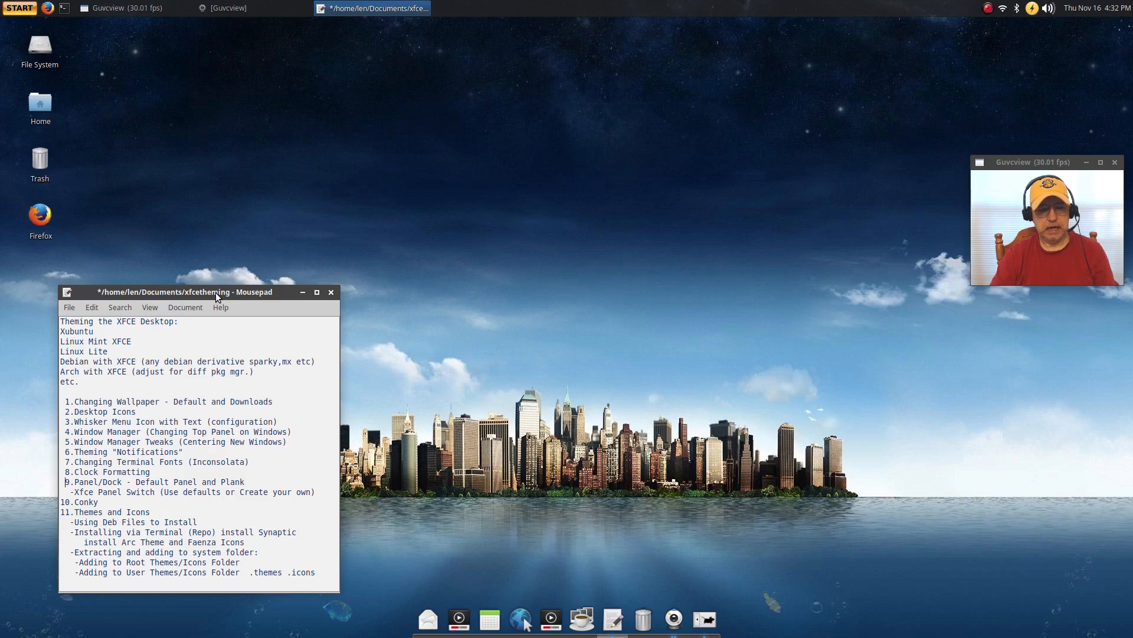
Run sudo apt install conky in a new terminal, enter the sudo password, and close the terminal.
left_click(62, 8)
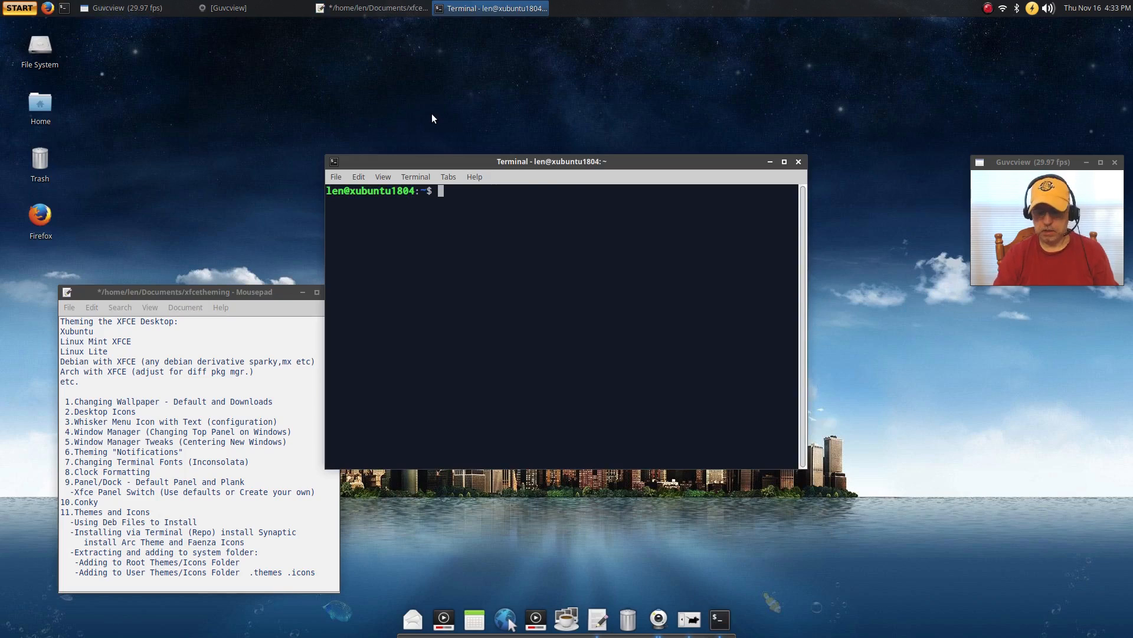
type("sudo apt install plank")
key("BackSpace")
key("BackSpace")
key("BackSpace")
key("BackSpace")
key("BackSpace")
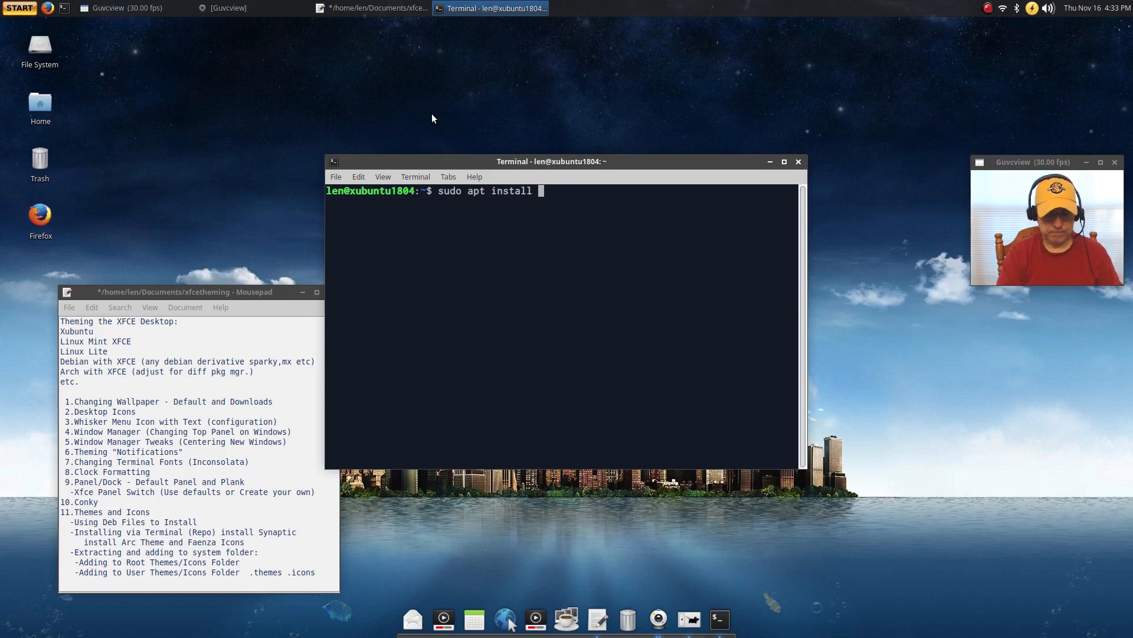
type("conky")
key("Return")
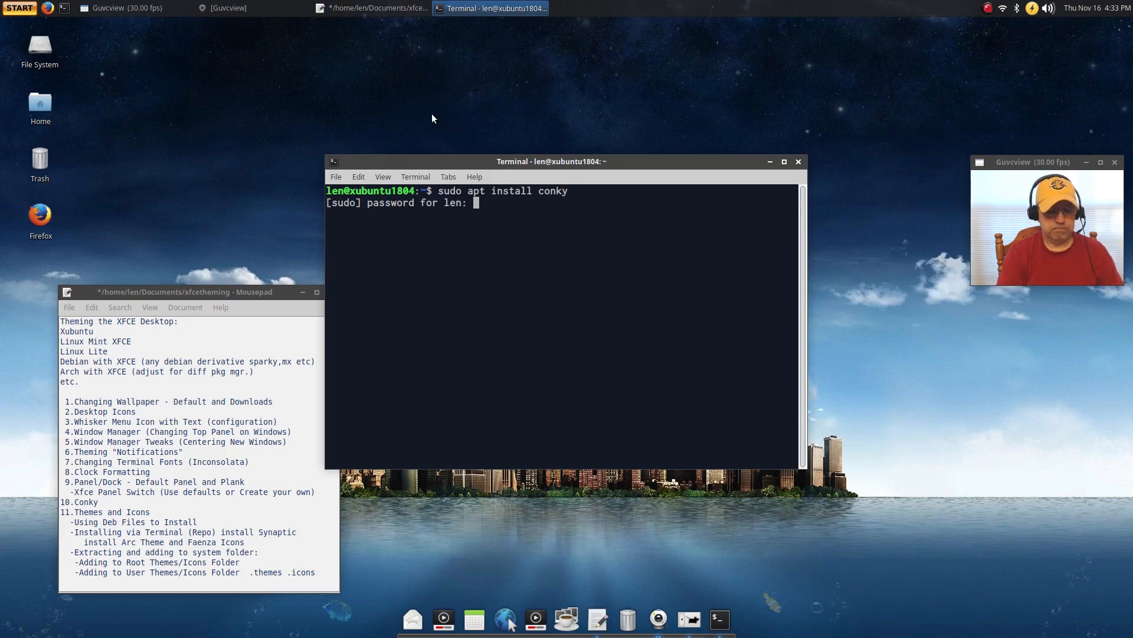
key("Return")
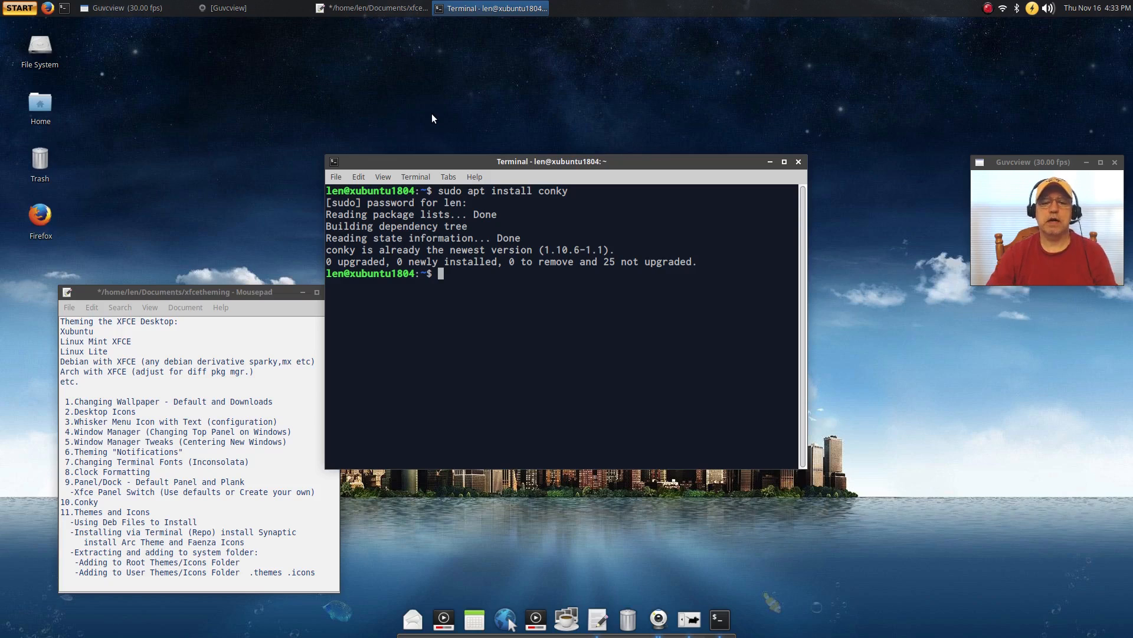
left_click(798, 161)
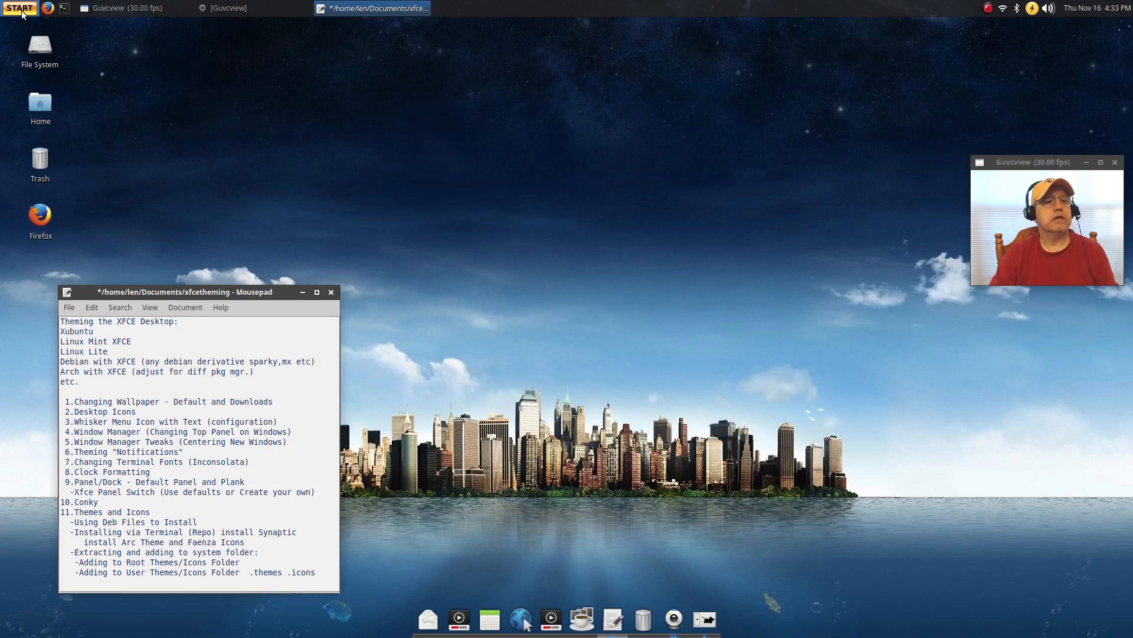
Open the Home folder, check the Show Hidden Files option, look for the .conkyrc file and close the file manager.
double_click(37, 104)
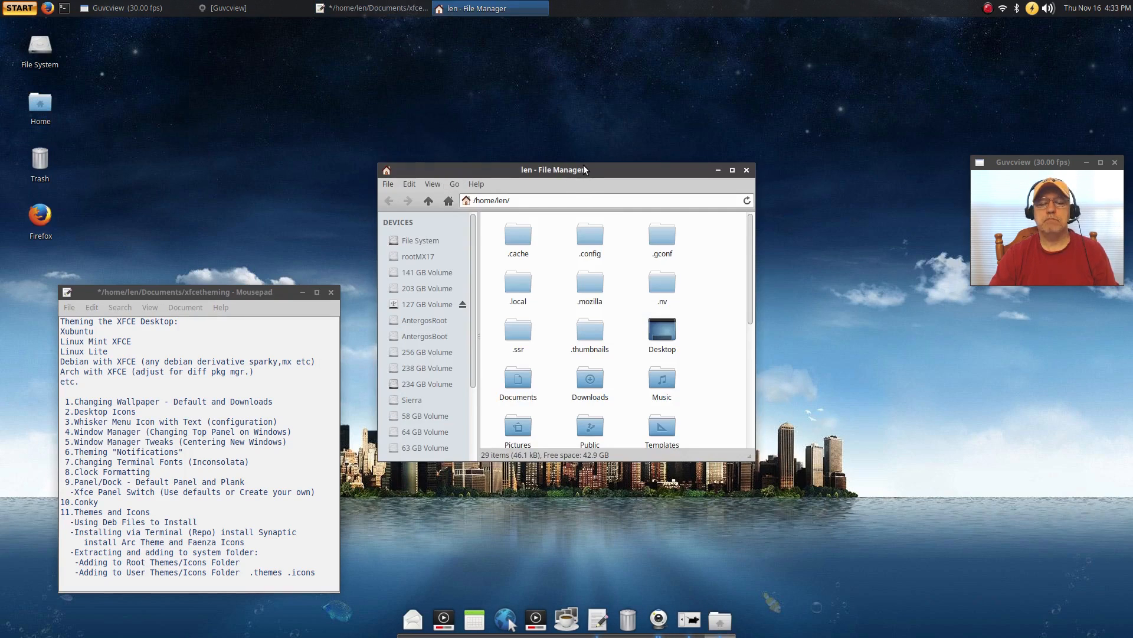
left_click_drag(583, 166, 581, 106)
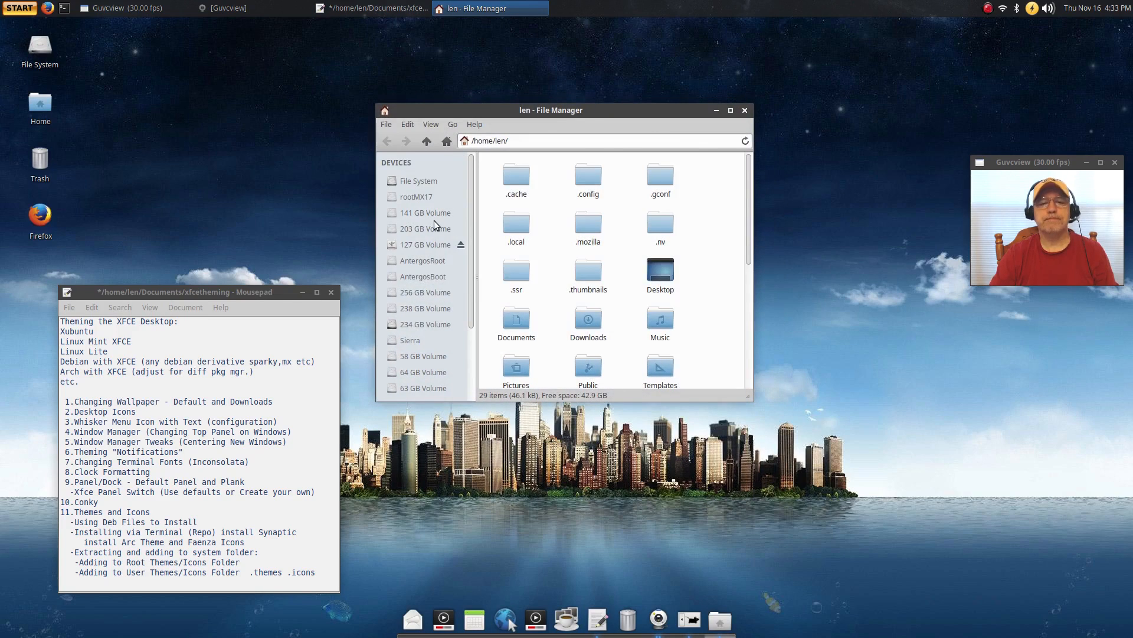
left_click(433, 124)
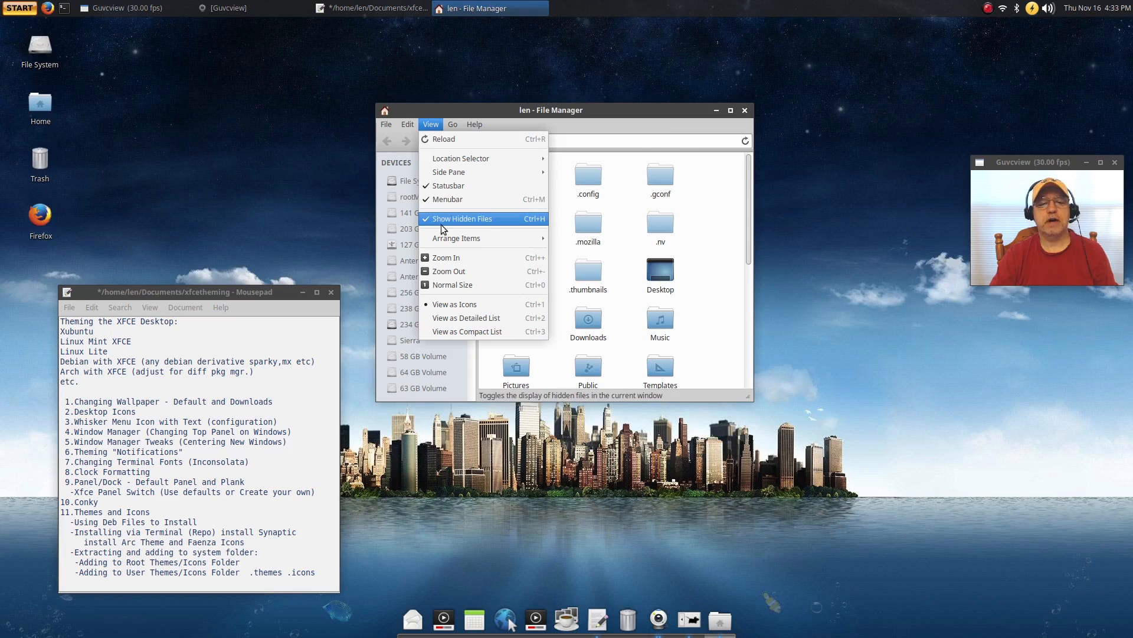
left_click(671, 17)
scroll(559, 329, "down", 4)
scroll(600, 330, "down", 2)
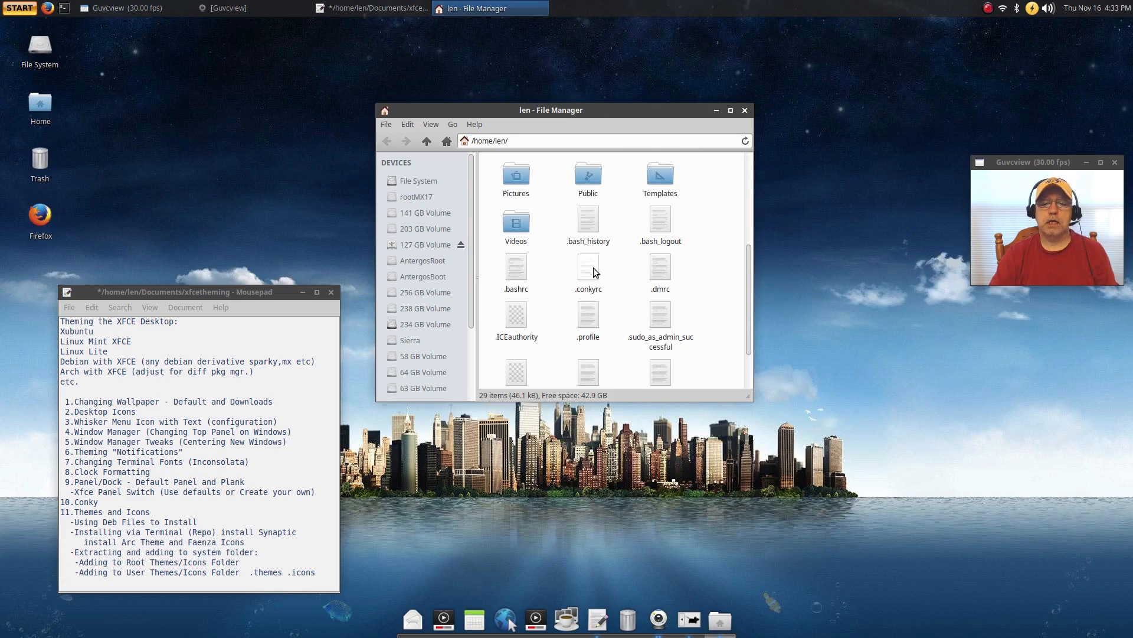
left_click(741, 111)
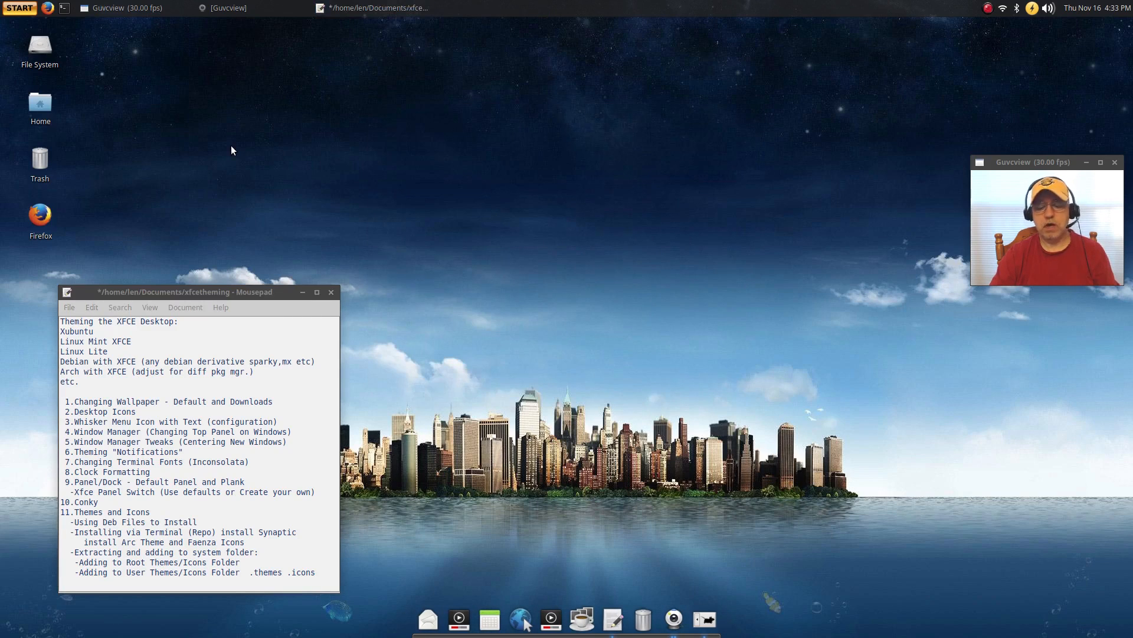
Check the name and command of Conky's application autostart entry in Session and Startup, and close the settings.
left_click(23, 13)
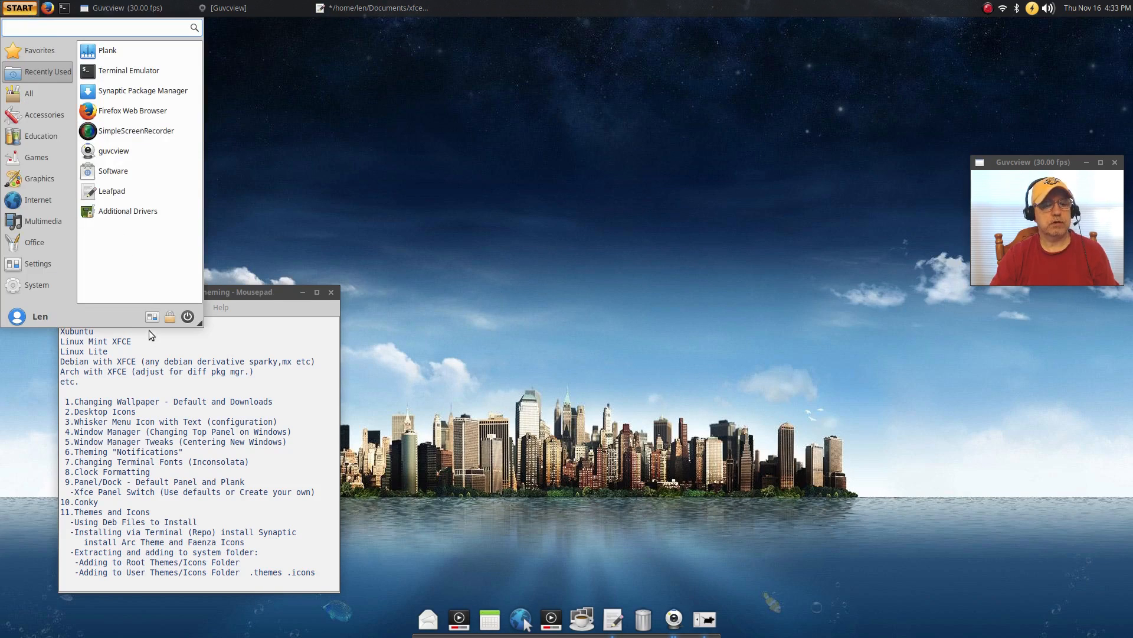
left_click(150, 314)
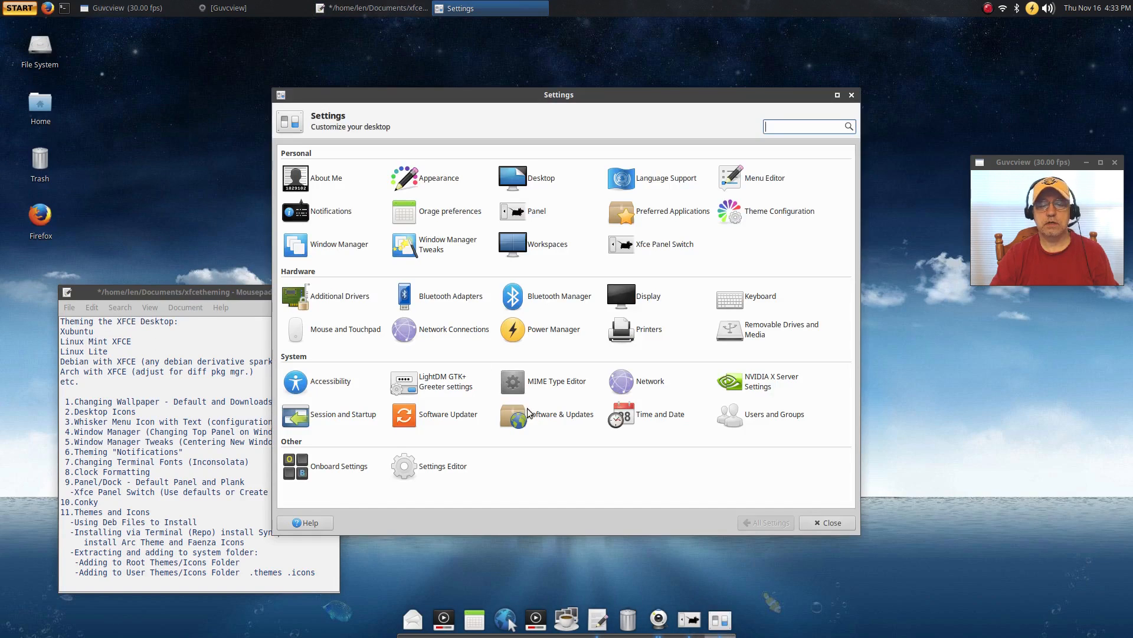
left_click(349, 415)
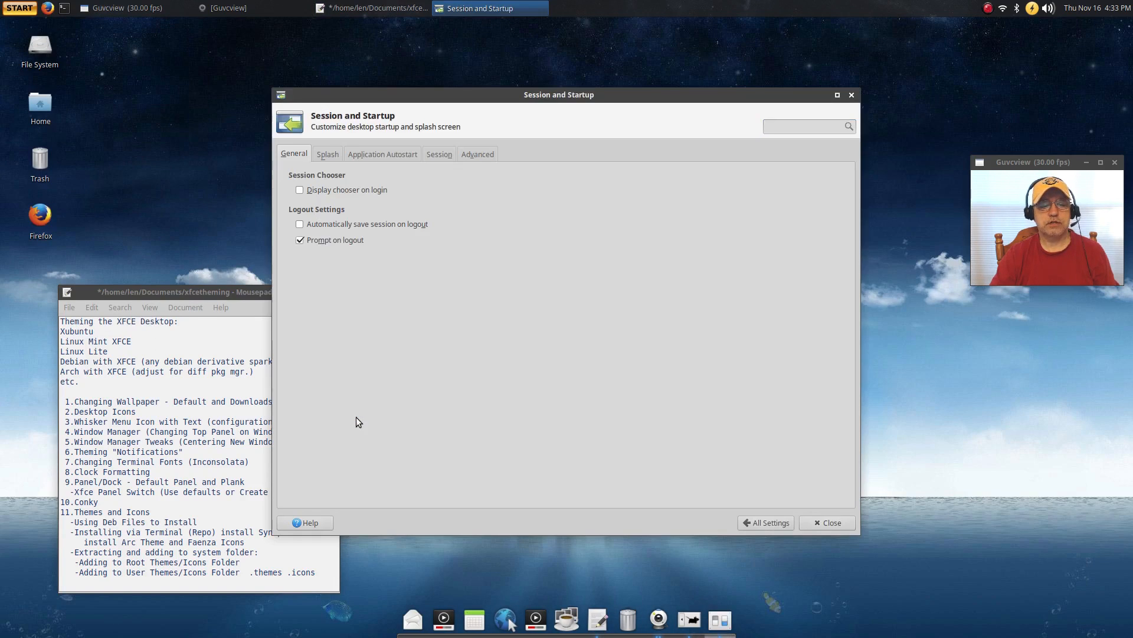
left_click(377, 154)
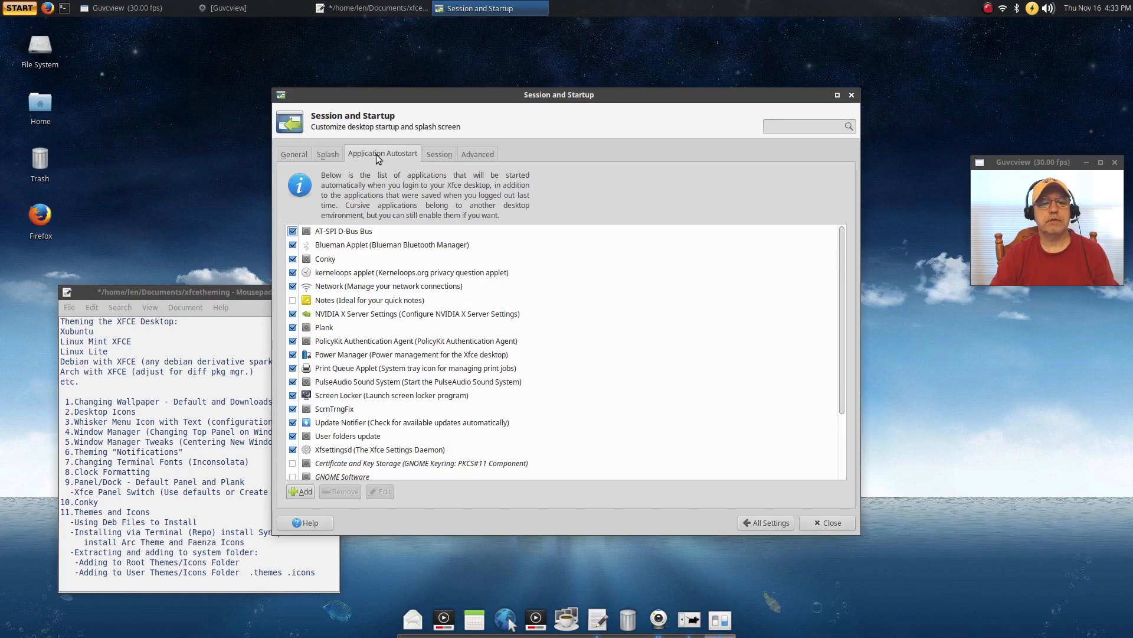
left_click(326, 261)
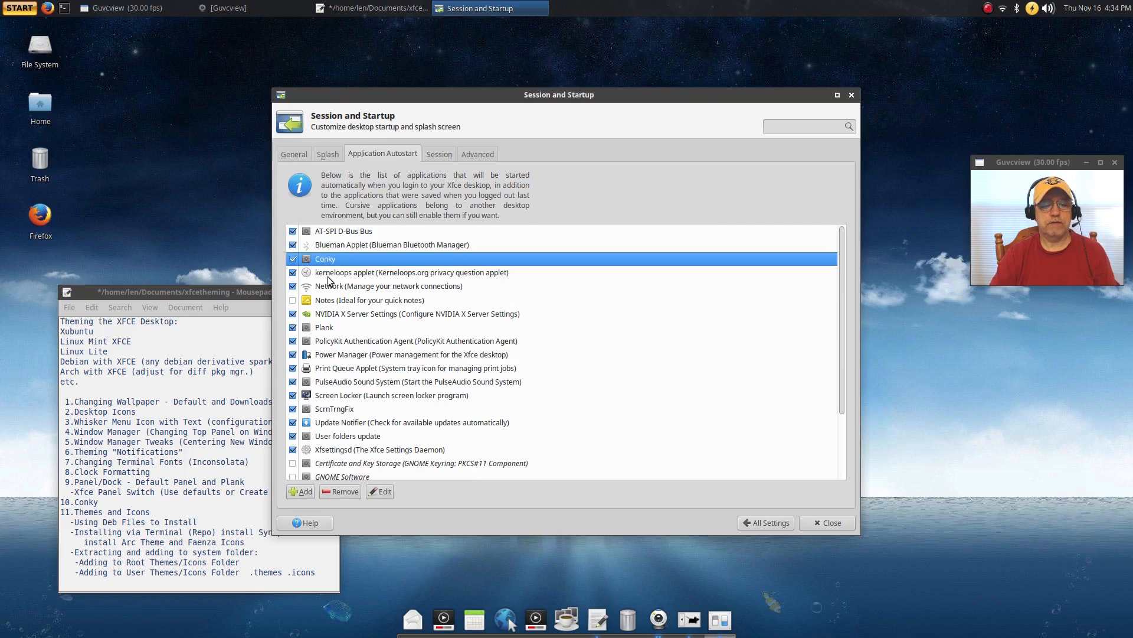
left_click(379, 491)
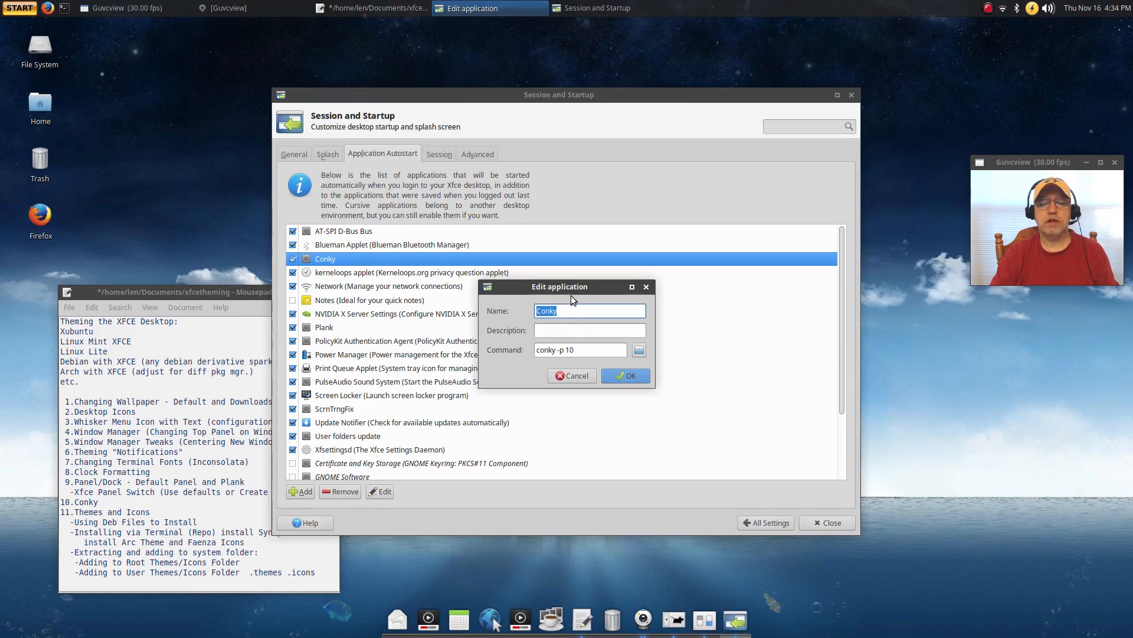
left_click(583, 353)
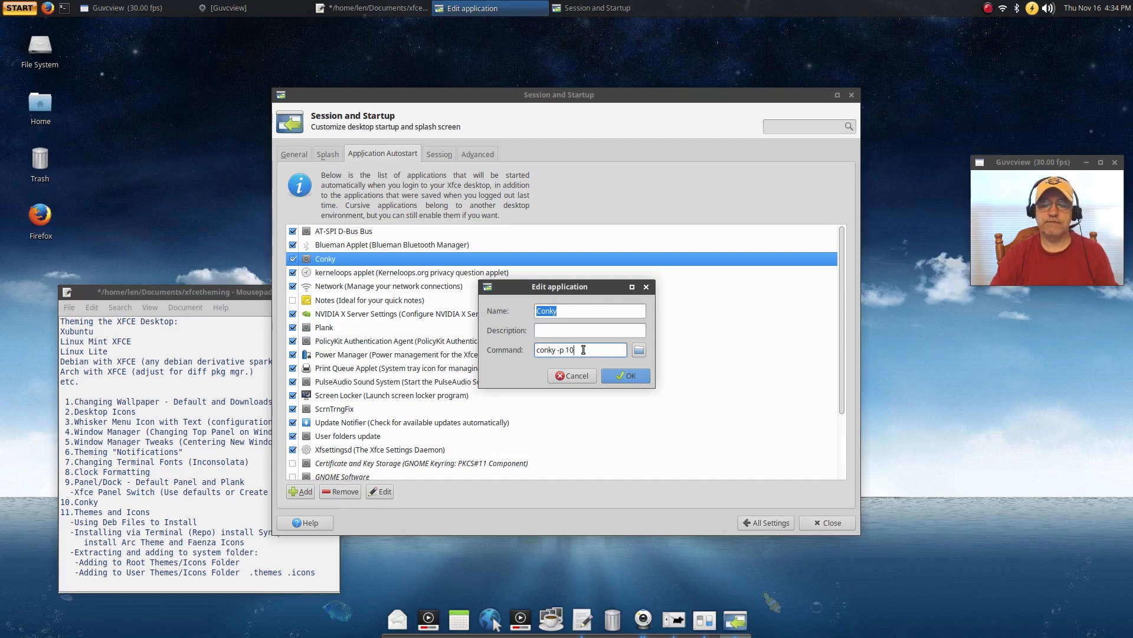
left_click(583, 316)
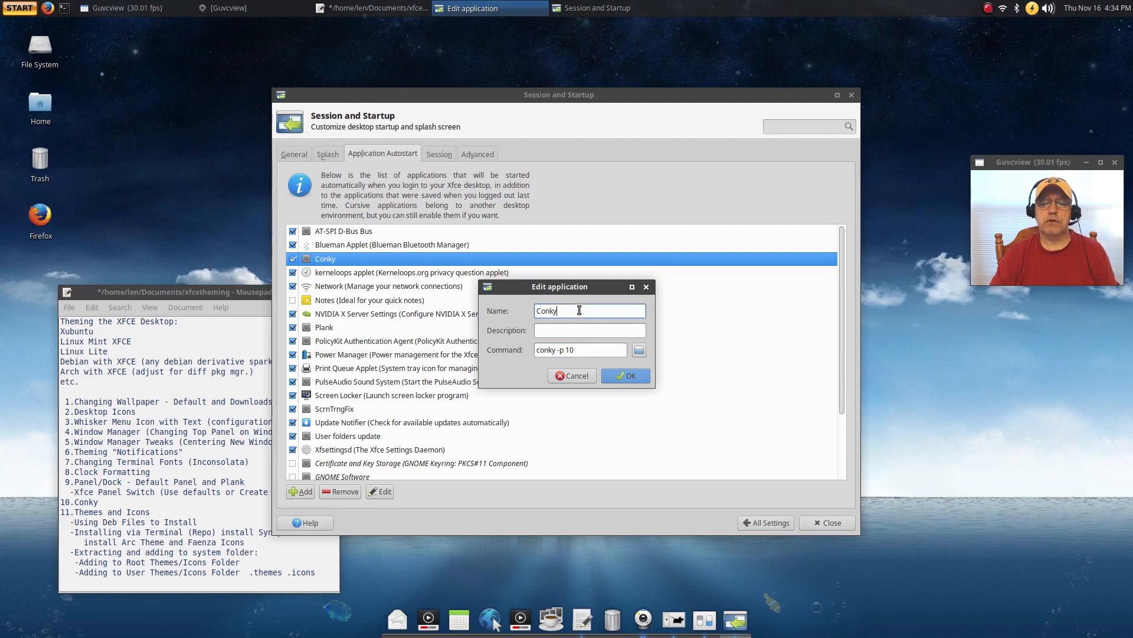
left_click(628, 378)
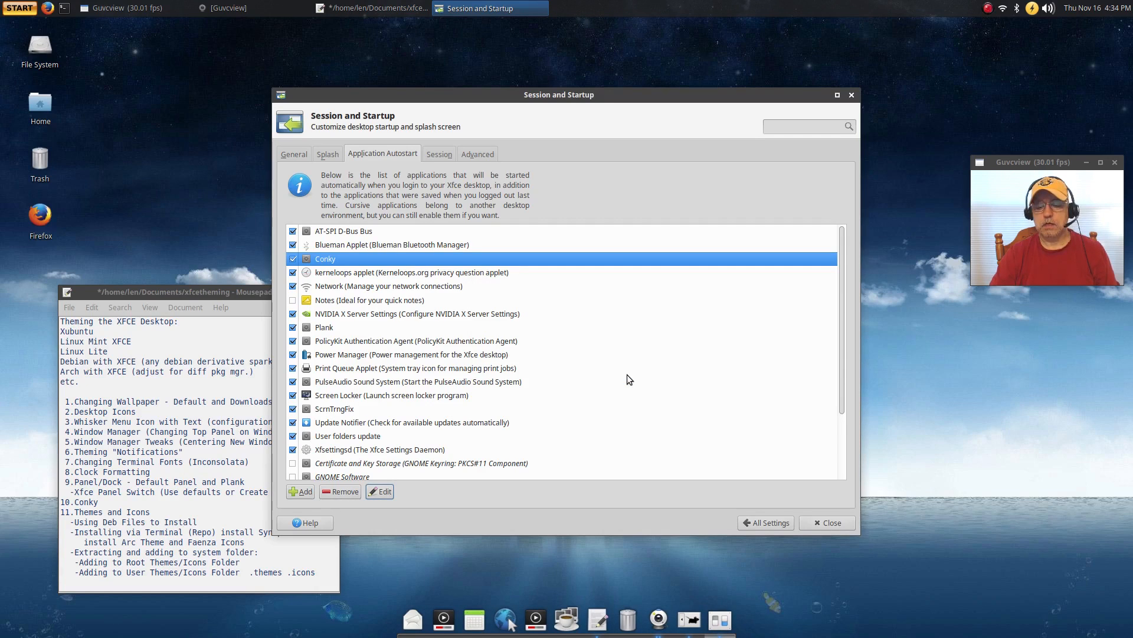
left_click(829, 523)
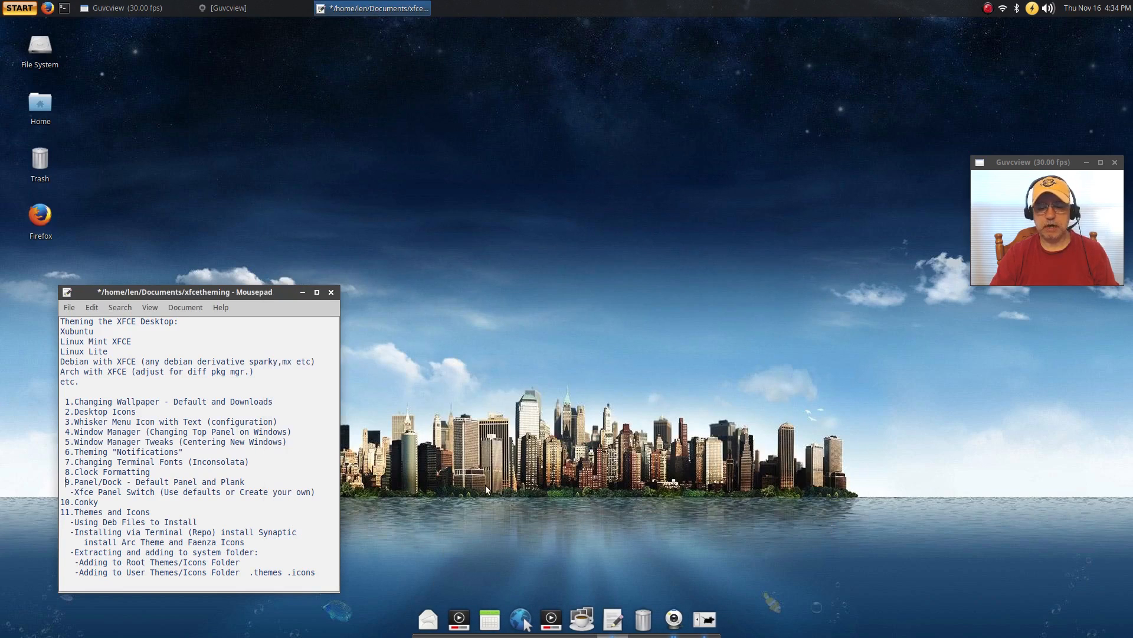
Run conky in a new terminal placed over the notes and minimize the terminal.
left_click(65, 8)
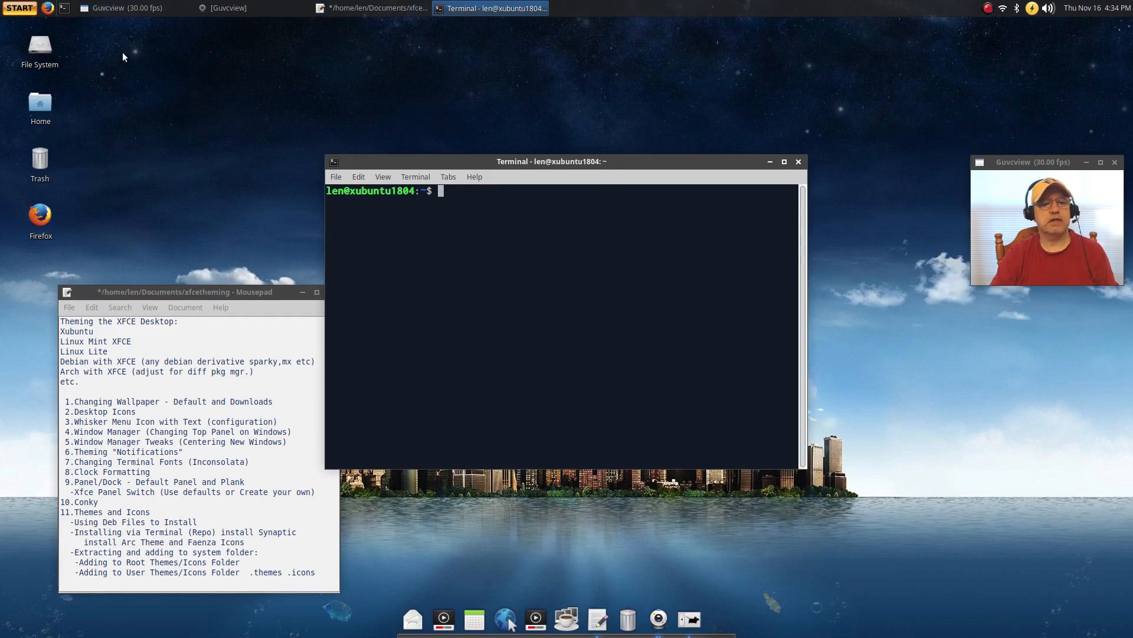
left_click_drag(608, 164, 308, 281)
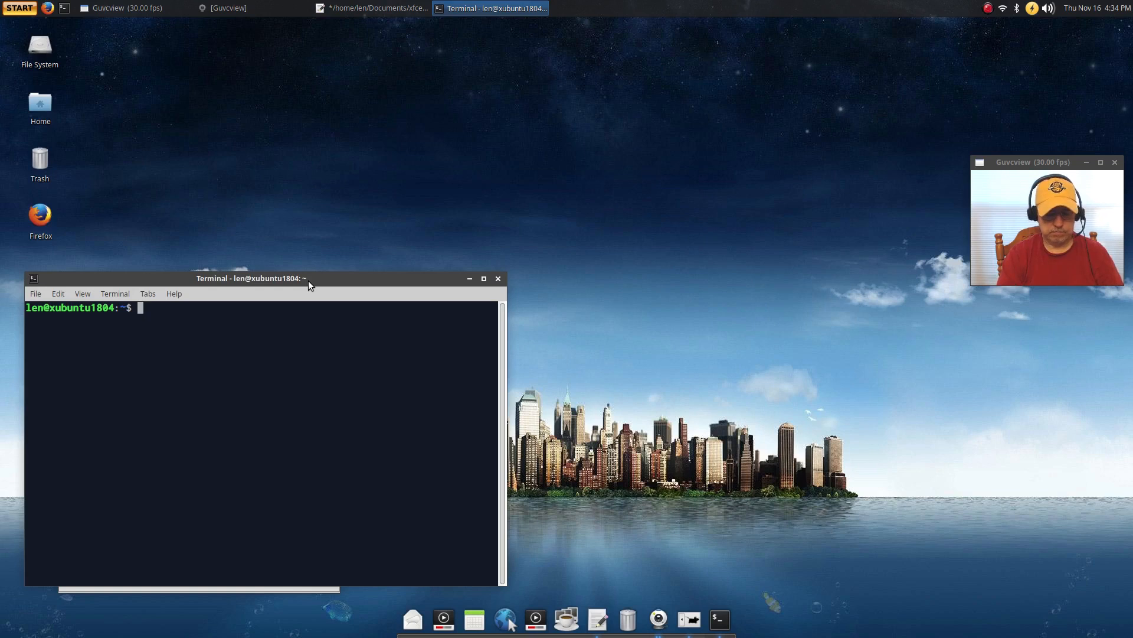
type("conky")
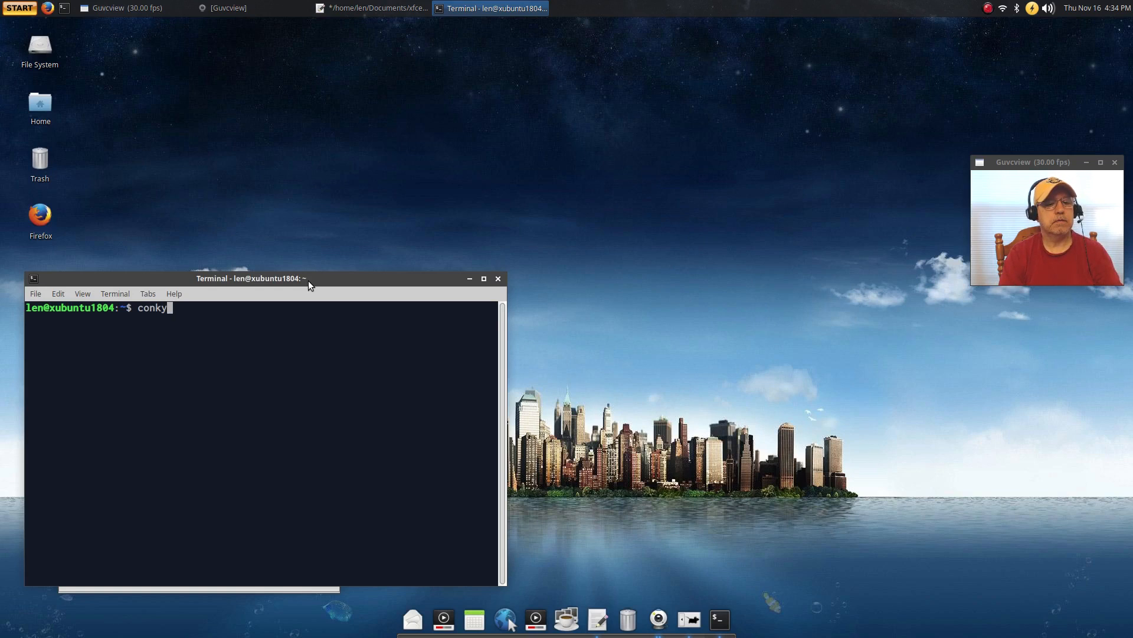
key("Return")
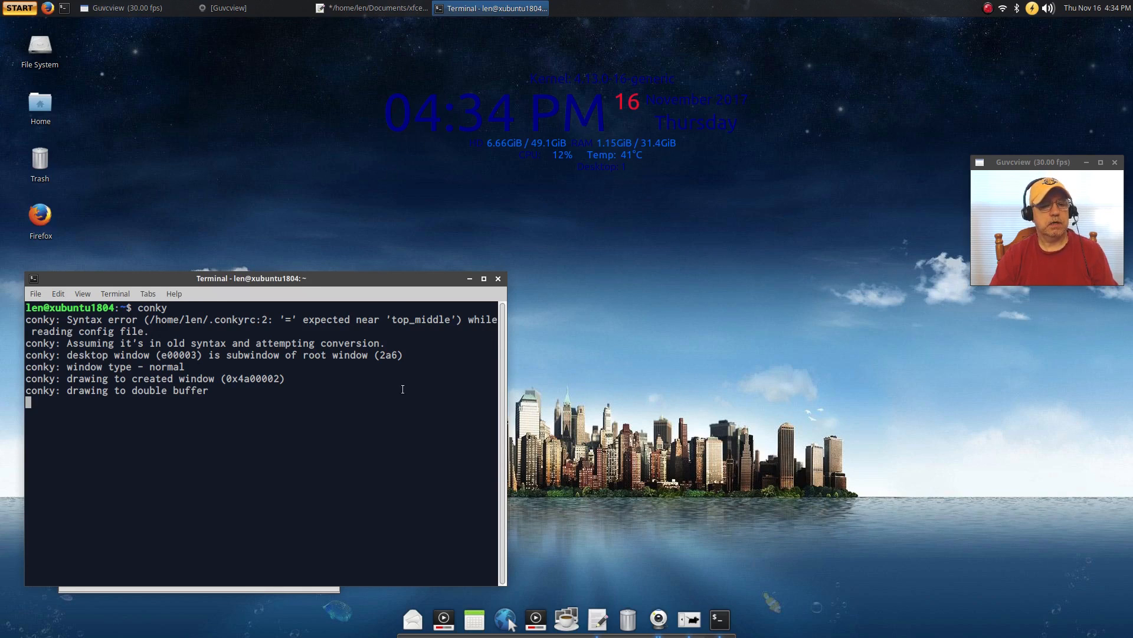
left_click(469, 280)
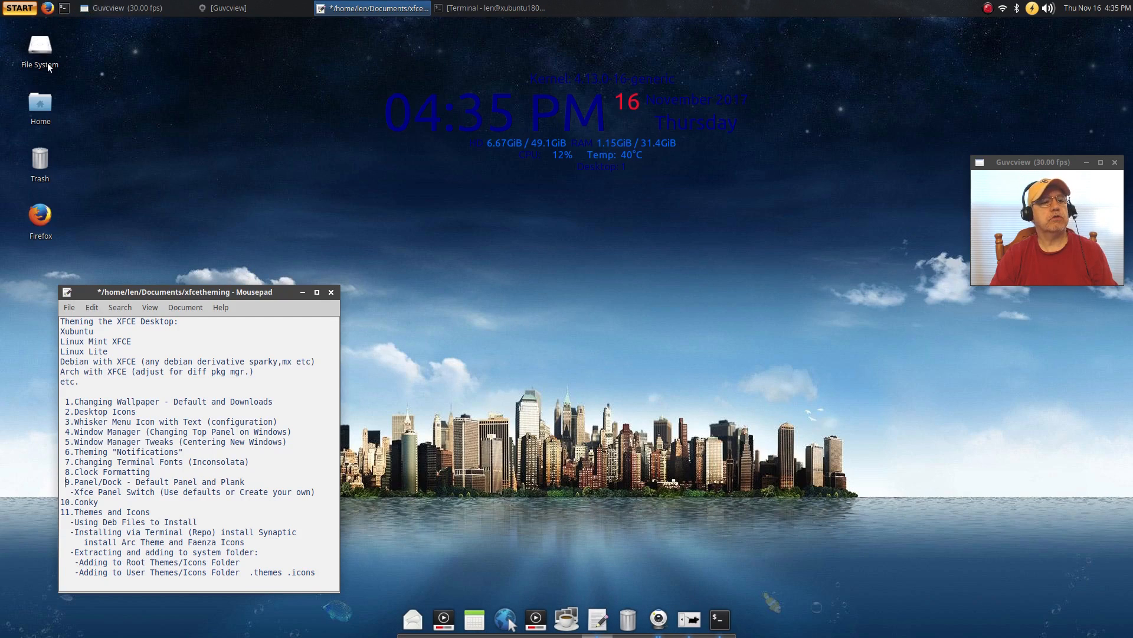
Open the hidden .conkyrc file from the Home folder in Leafpad, close the file manager and move the editor clear of the Conky display.
double_click(45, 105)
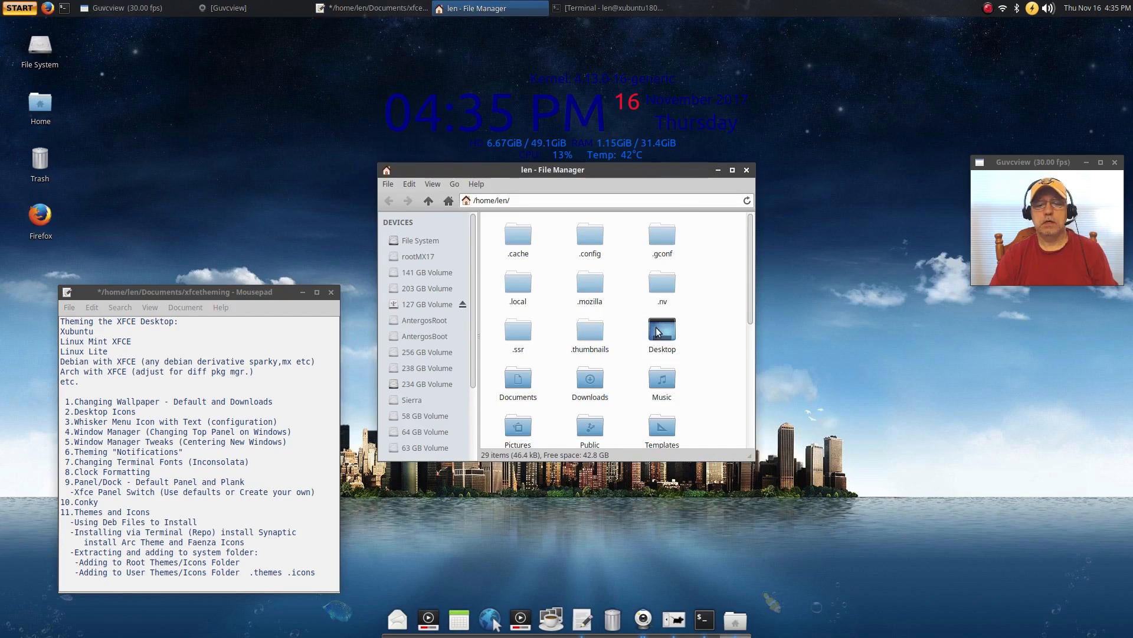
scroll(642, 314, "down", 3)
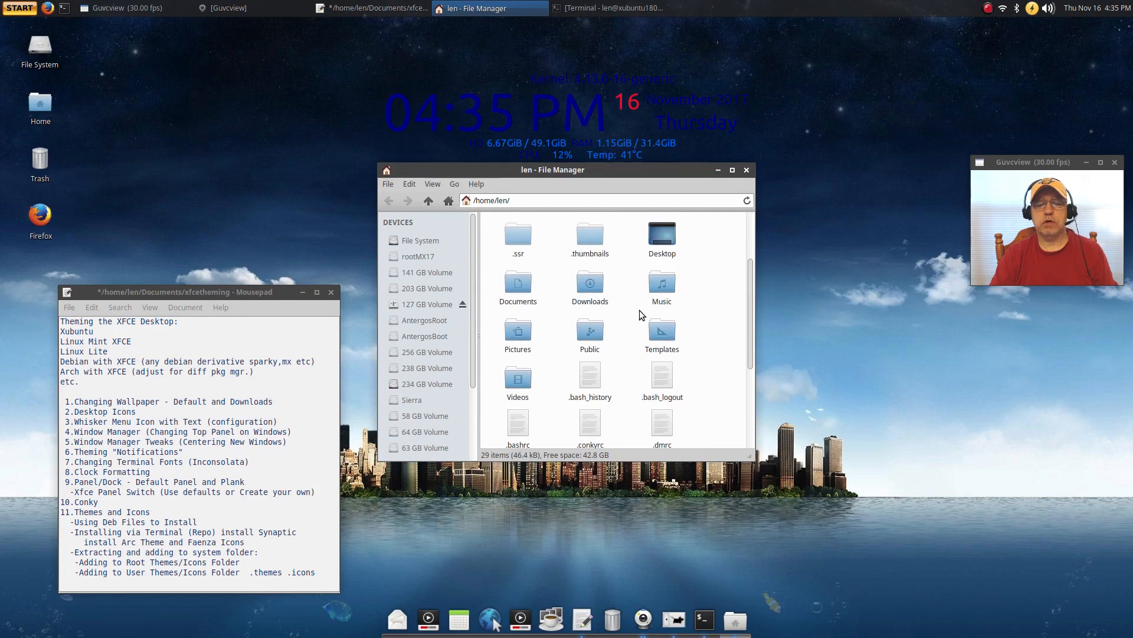
scroll(623, 320, "down", 2)
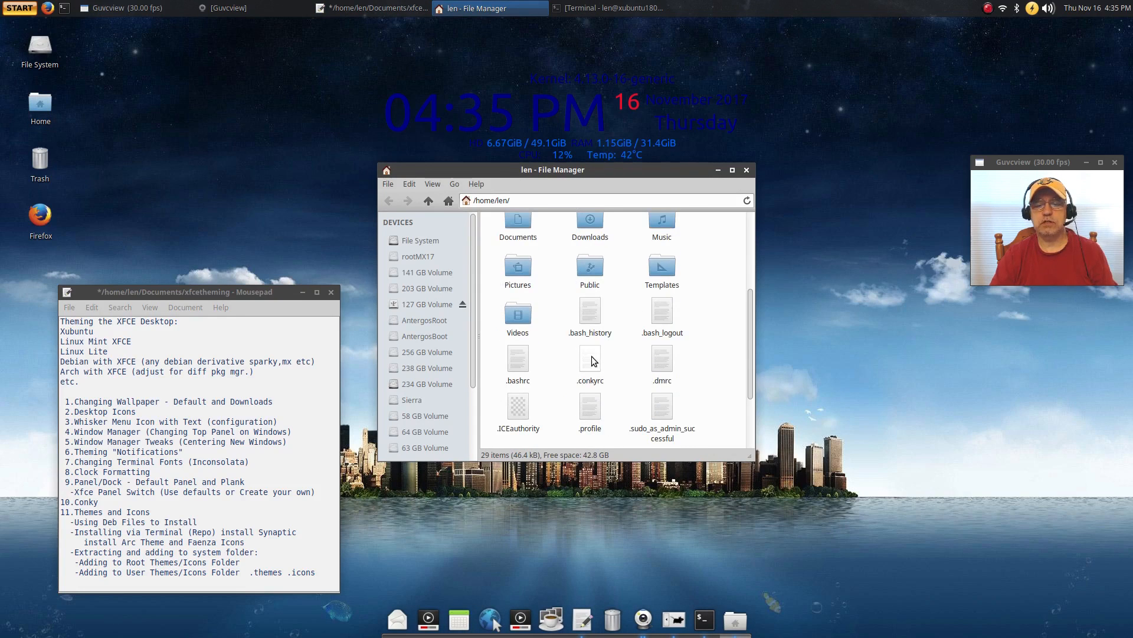
left_click(593, 359)
right_click(593, 358)
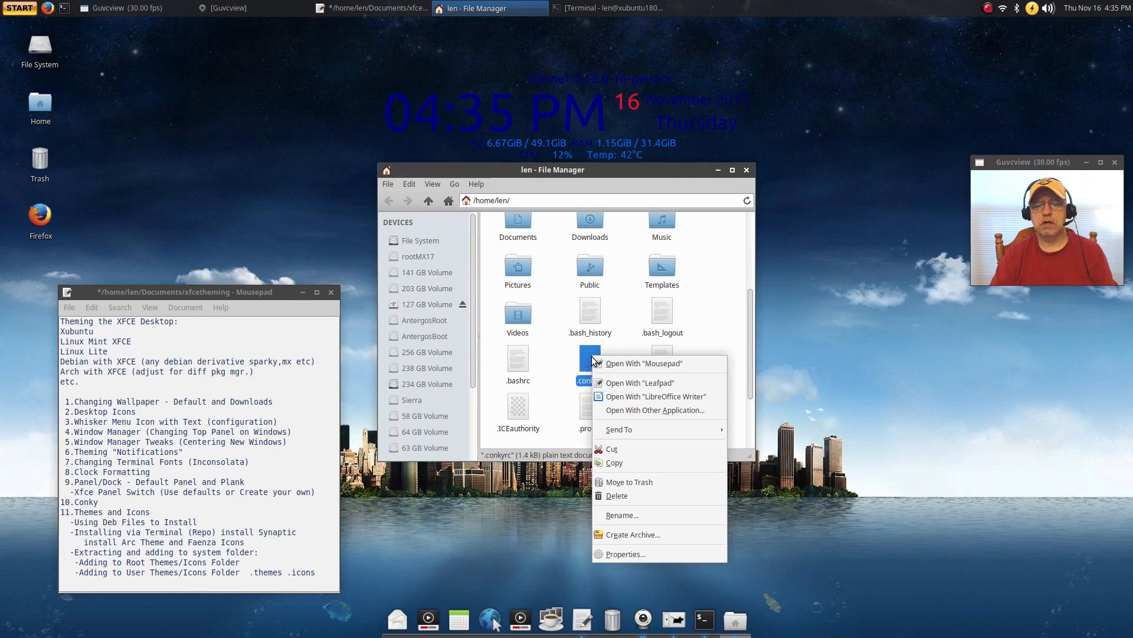
left_click(618, 383)
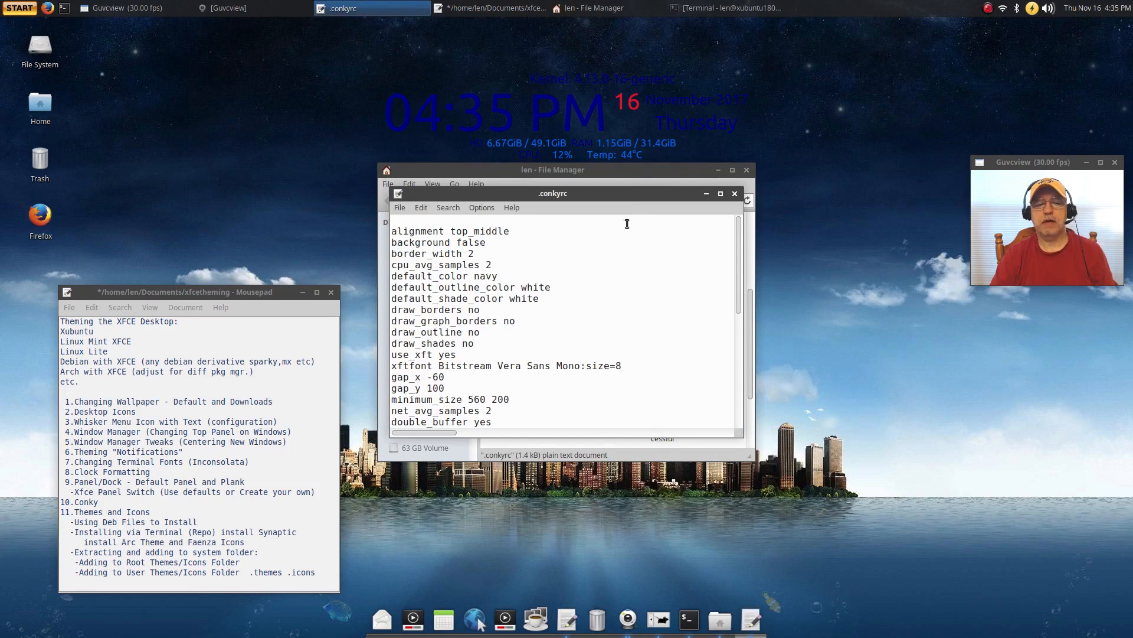
left_click(747, 170)
left_click_drag(667, 192, 869, 304)
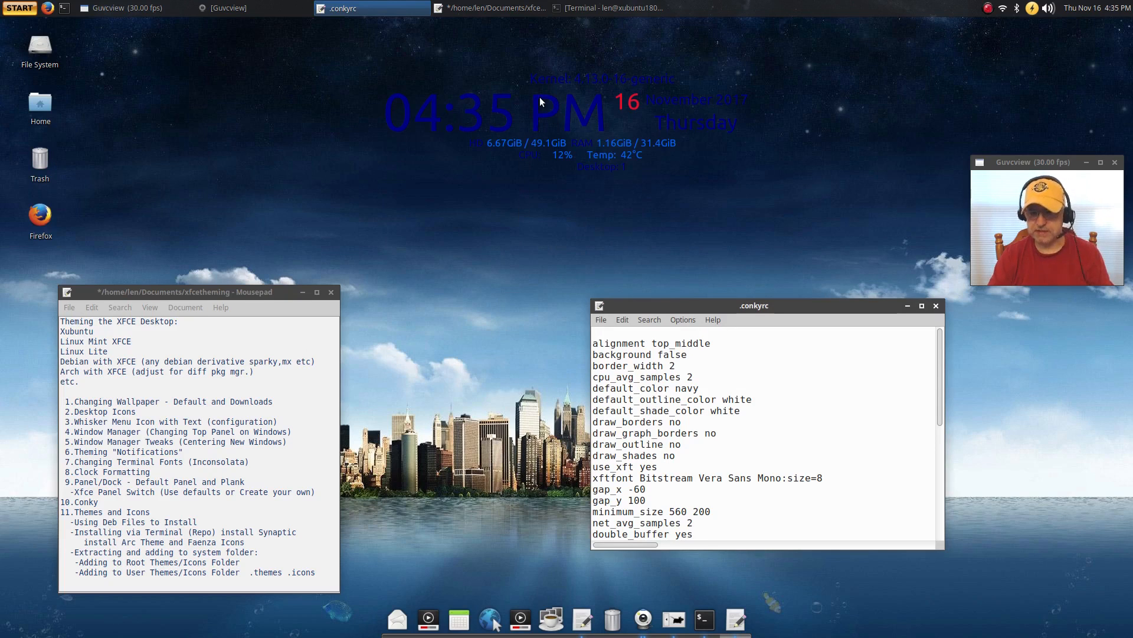
Set default_color to white in .conkyrc and save the file.
left_click(699, 386)
key("BackSpace")
key("BackSpace")
key("BackSpace")
key("BackSpace")
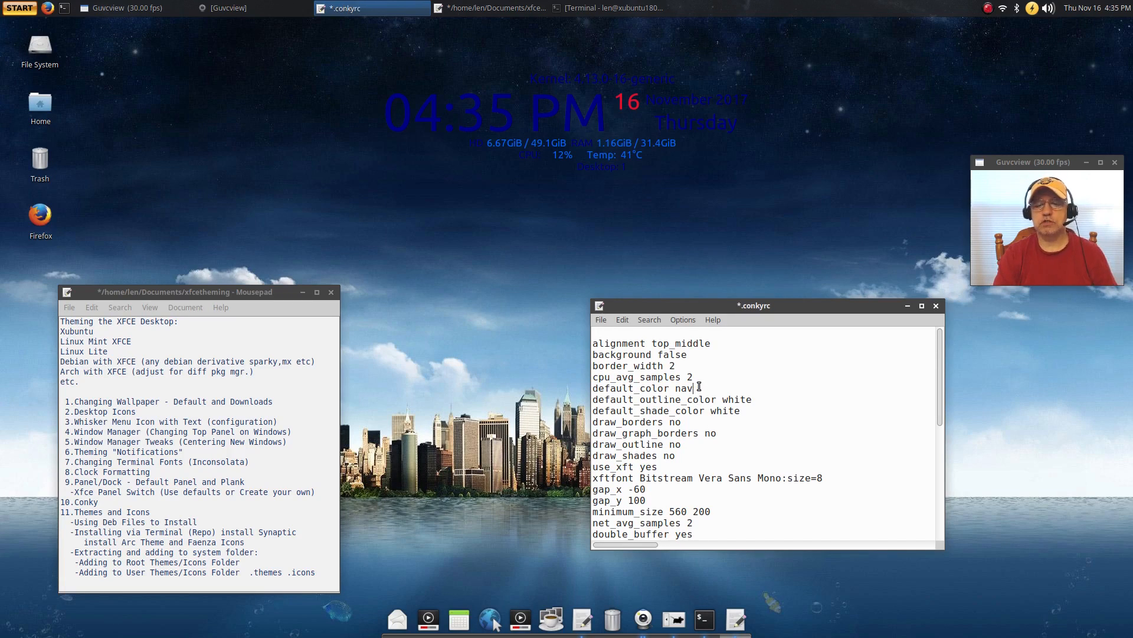
type("white")
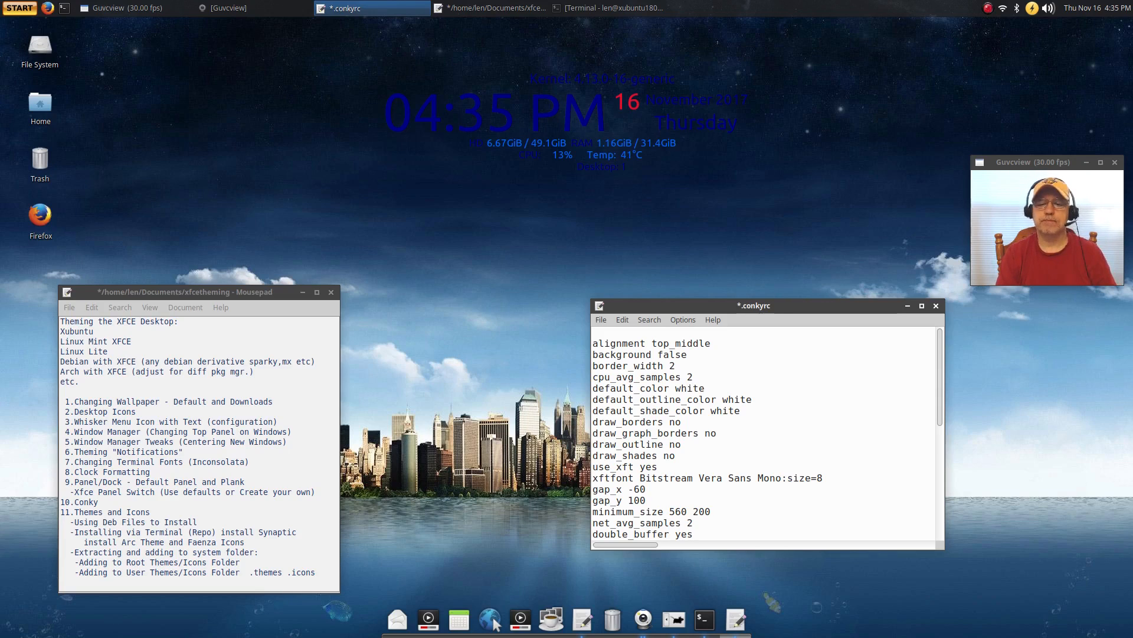
left_click(597, 319)
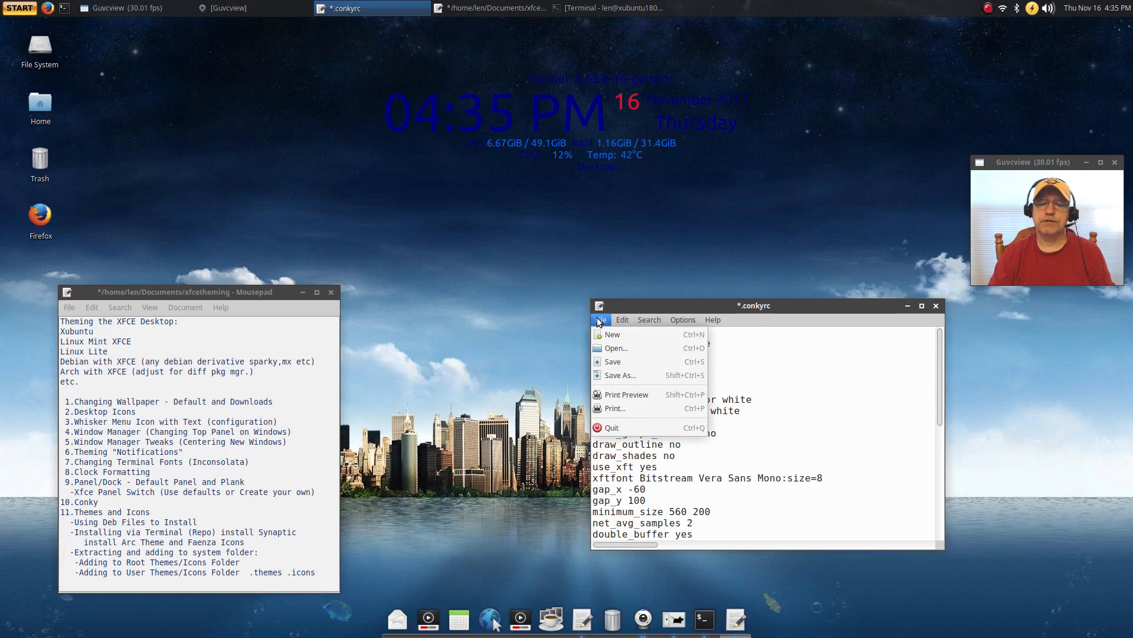
left_click(617, 359)
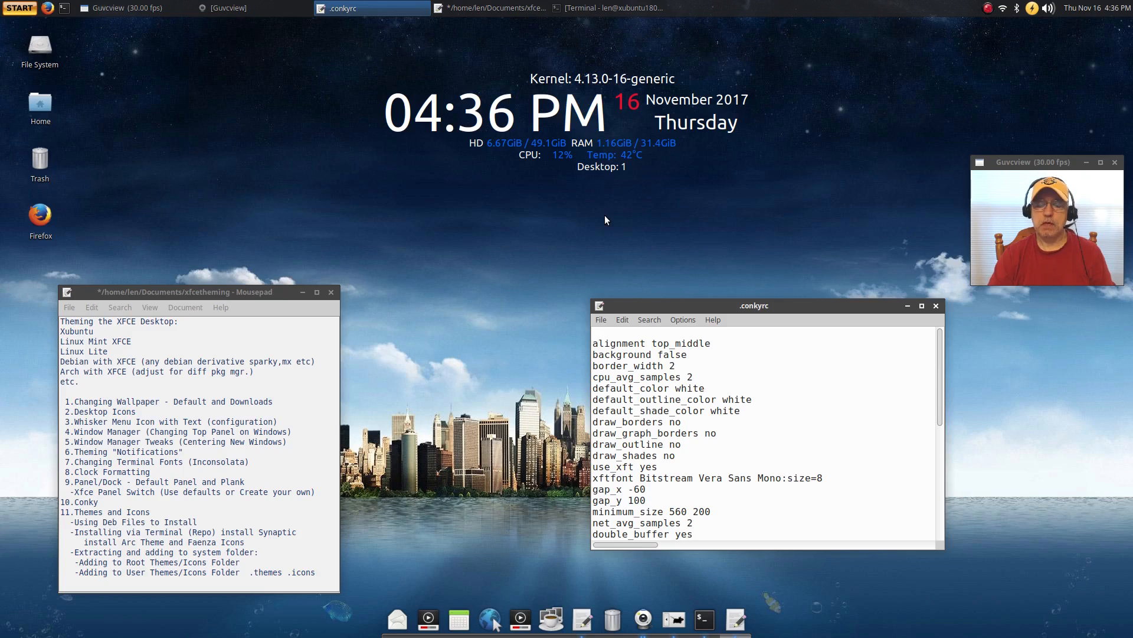
Move the editor below the Conky display, set gap_y to 300 in .conkyrc and save the file.
left_click_drag(770, 303, 601, 274)
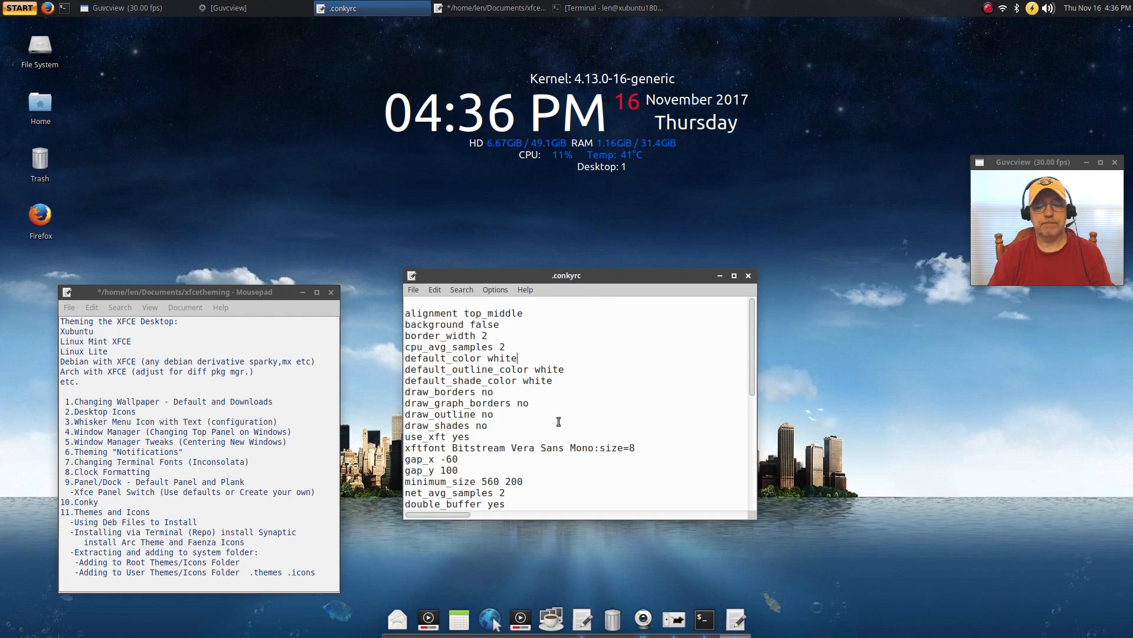
scroll(564, 475, "down", 1)
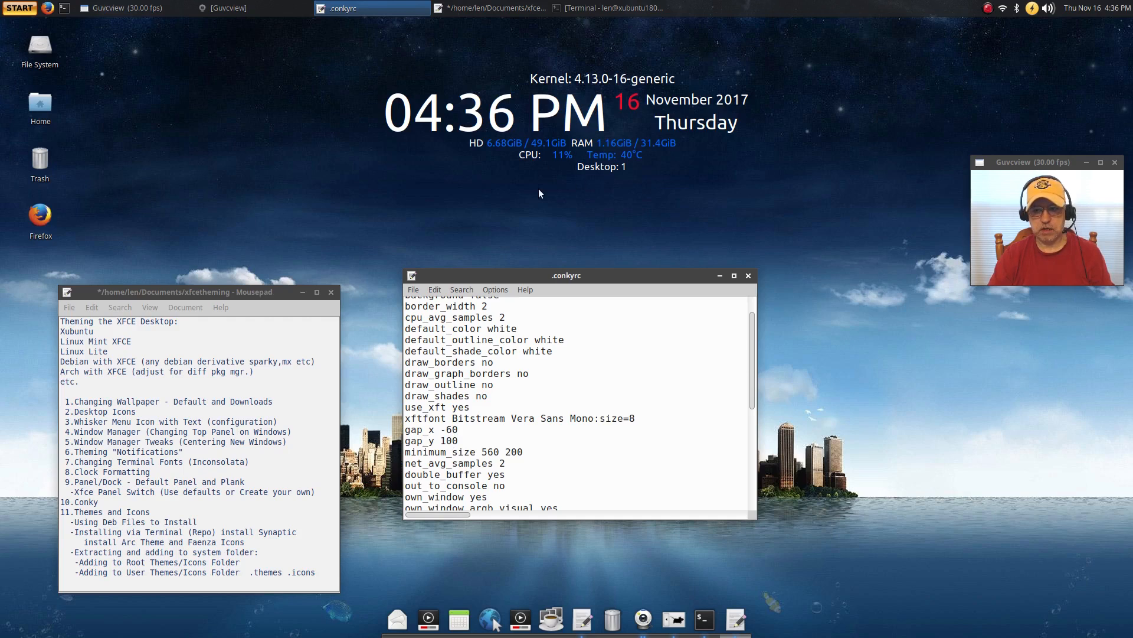
left_click(445, 441)
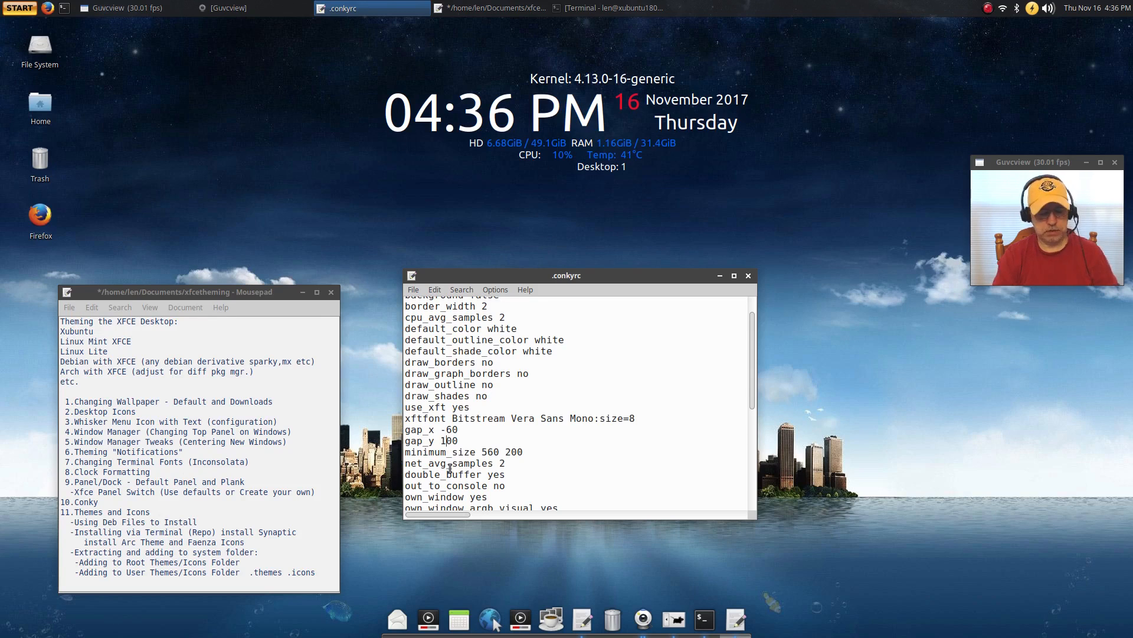
key("BackSpace")
type("3")
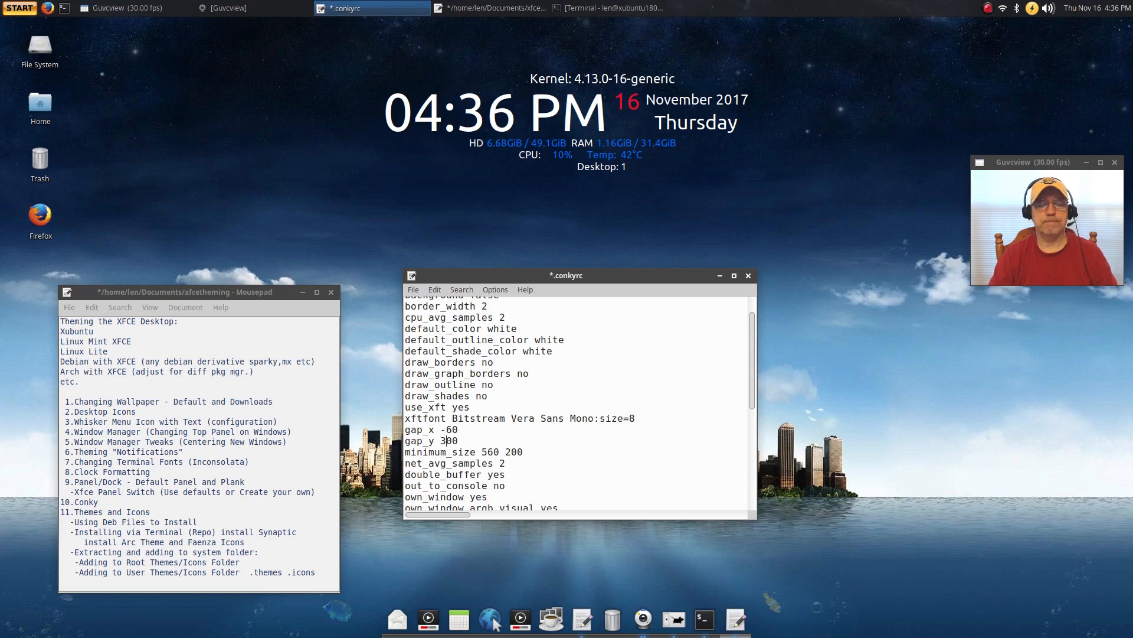
left_click(414, 290)
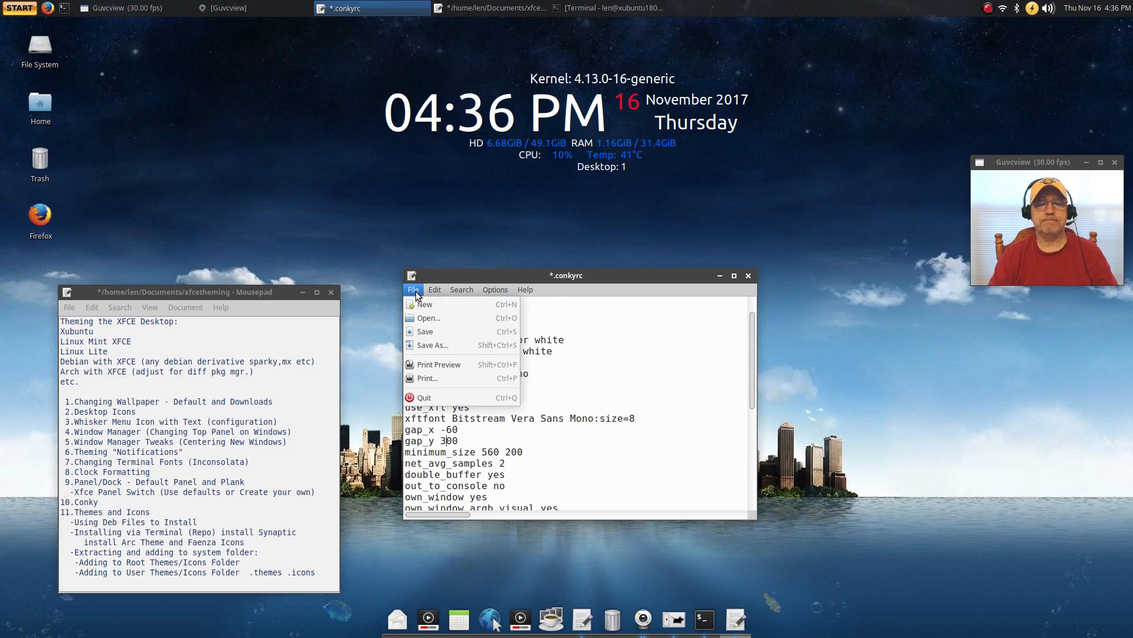
left_click(424, 330)
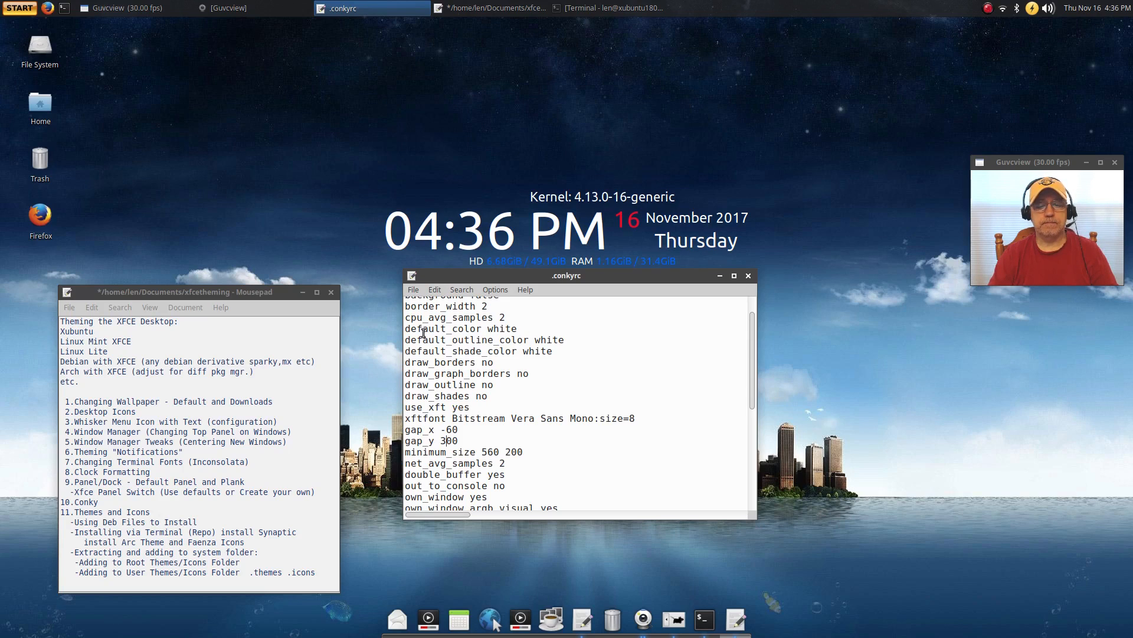
Set gap_y back to 100 in .conkyrc and save the file.
key("BackSpace")
type("1")
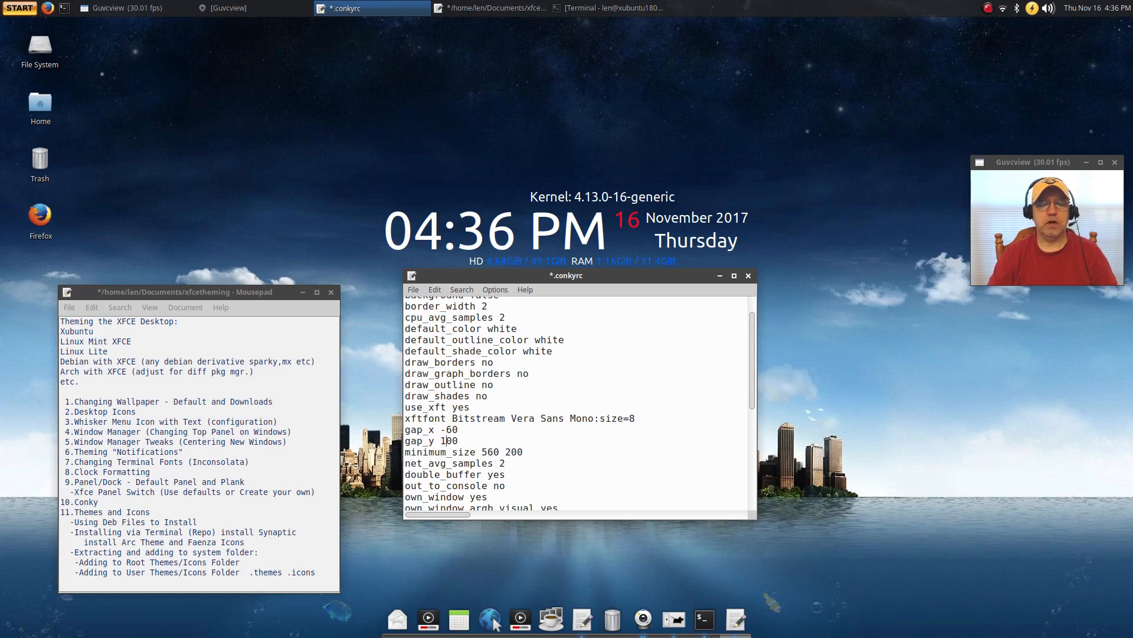
left_click(415, 288)
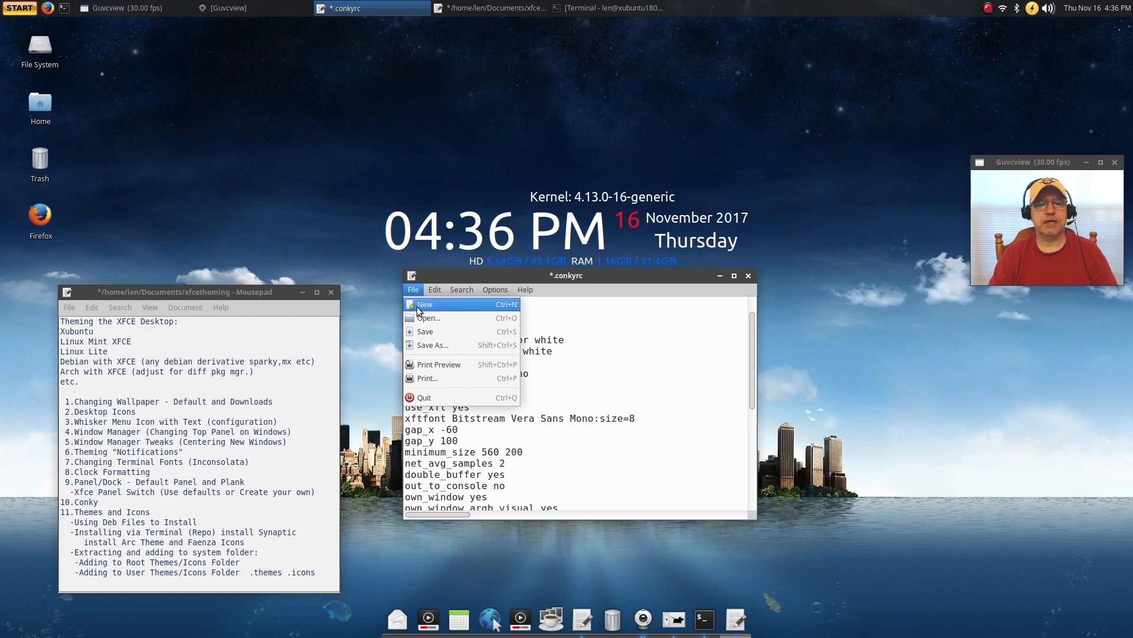
left_click(419, 331)
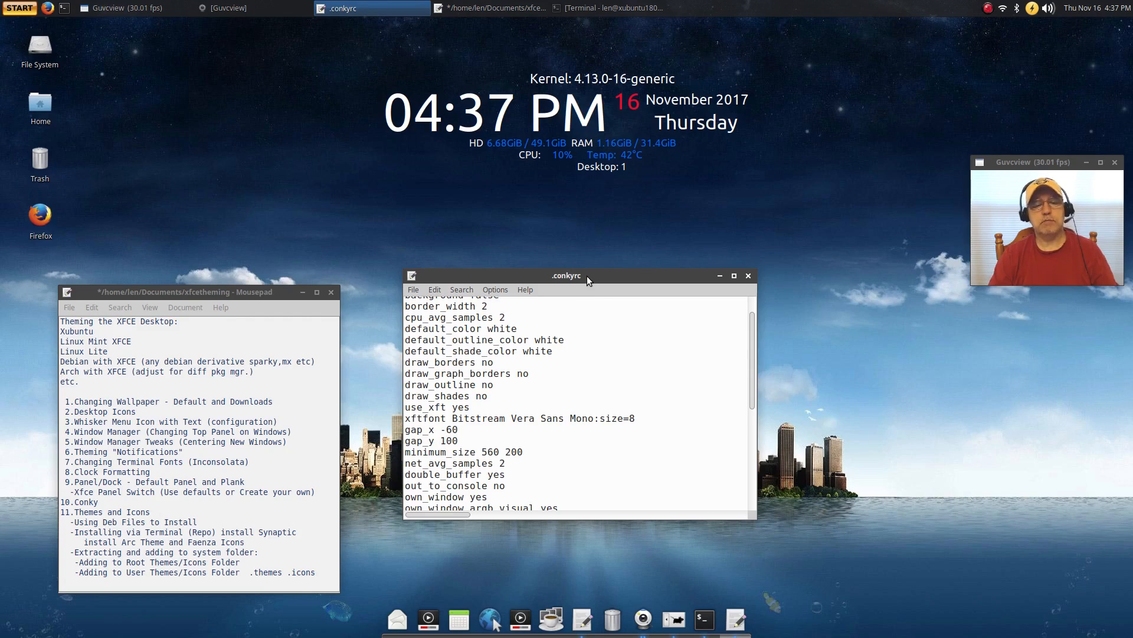
scroll(578, 398, "up", 1)
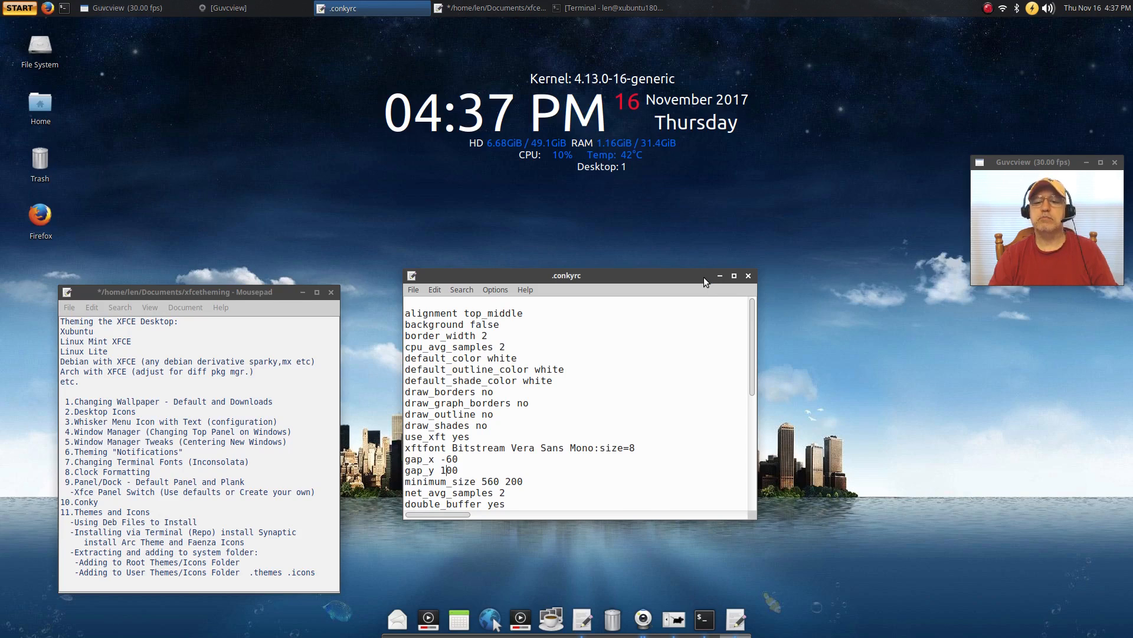
Move the .conkyrc editor further below the Conky display, clear it from view and open the Downloads folder inside Home.
left_click_drag(663, 277, 651, 295)
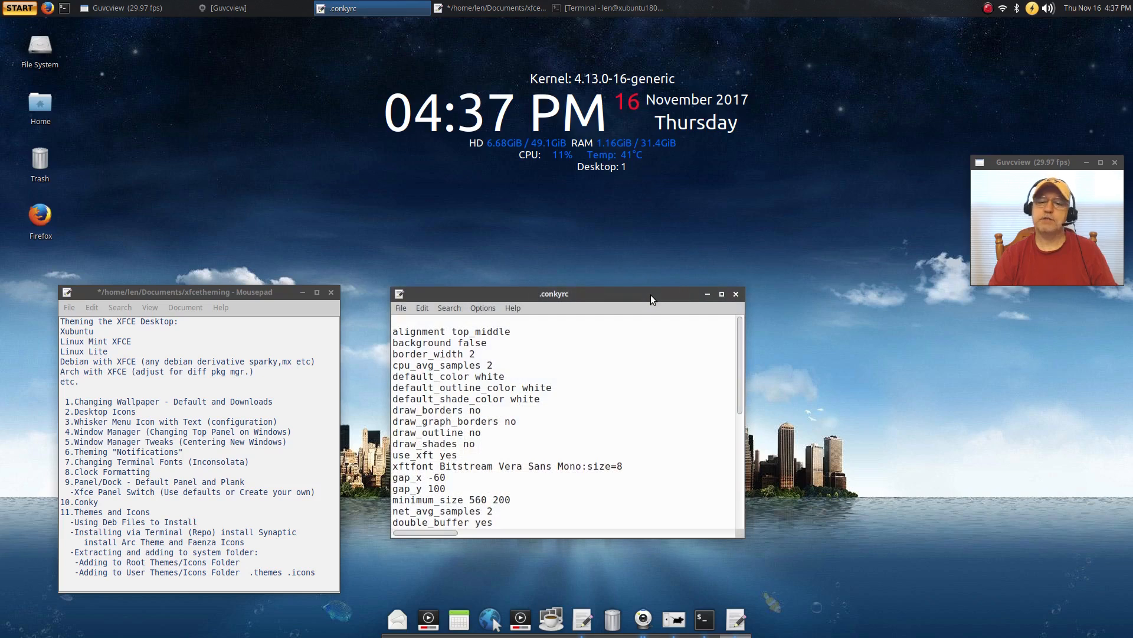
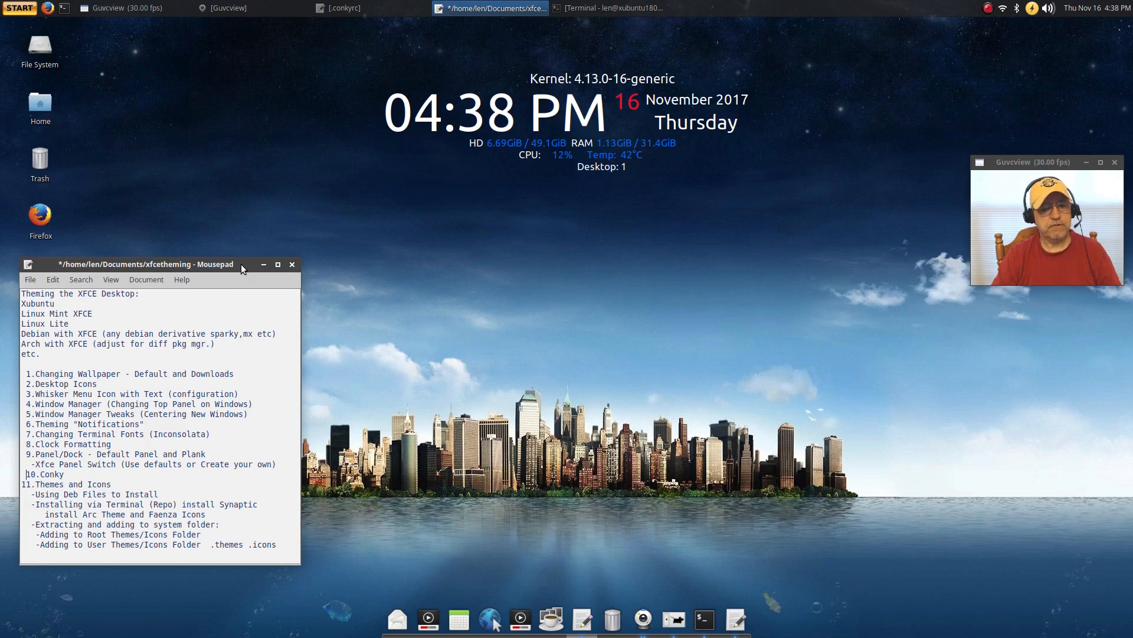
left_click(47, 104)
double_click(48, 104)
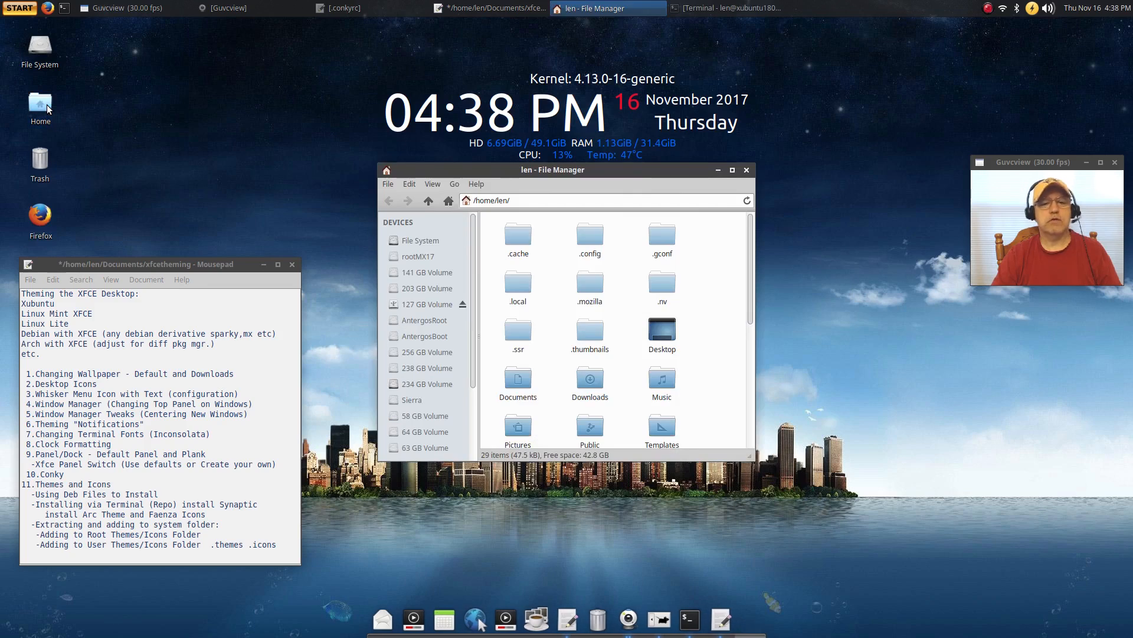
double_click(600, 385)
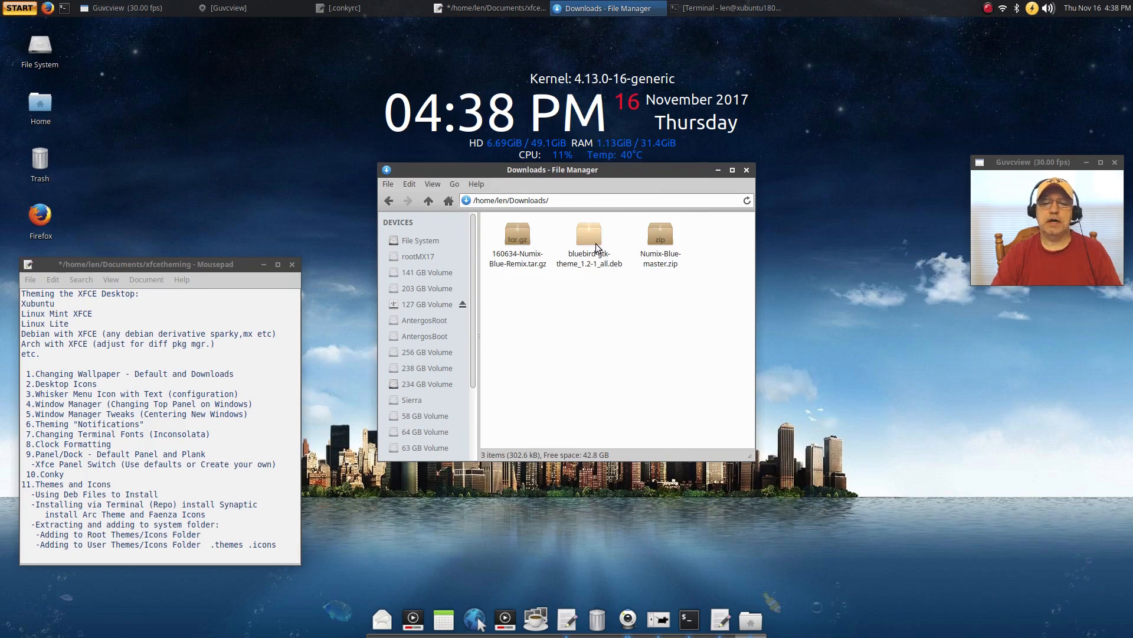
Check the installed styles in the Appearance settings and close the window.
left_click(26, 11)
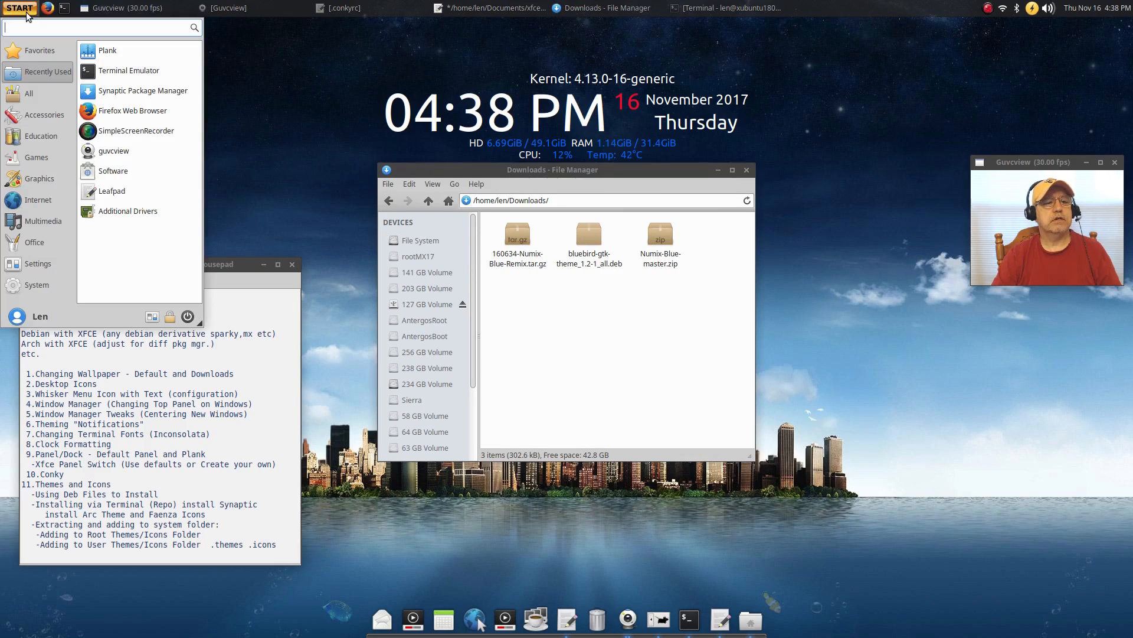
left_click(152, 316)
left_click(419, 184)
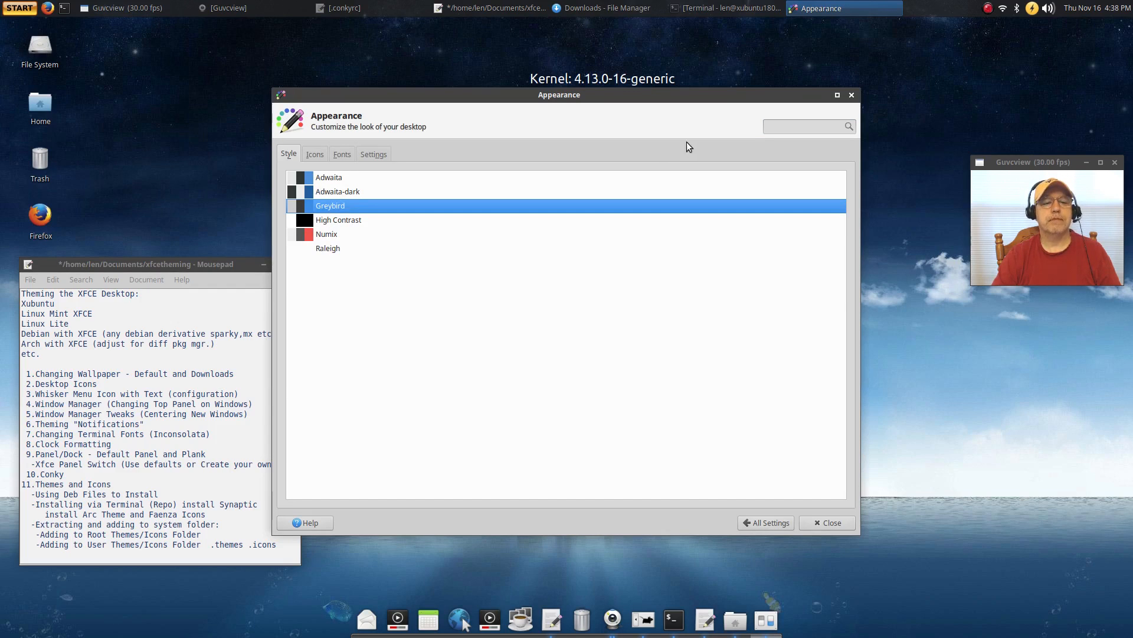
left_click(851, 95)
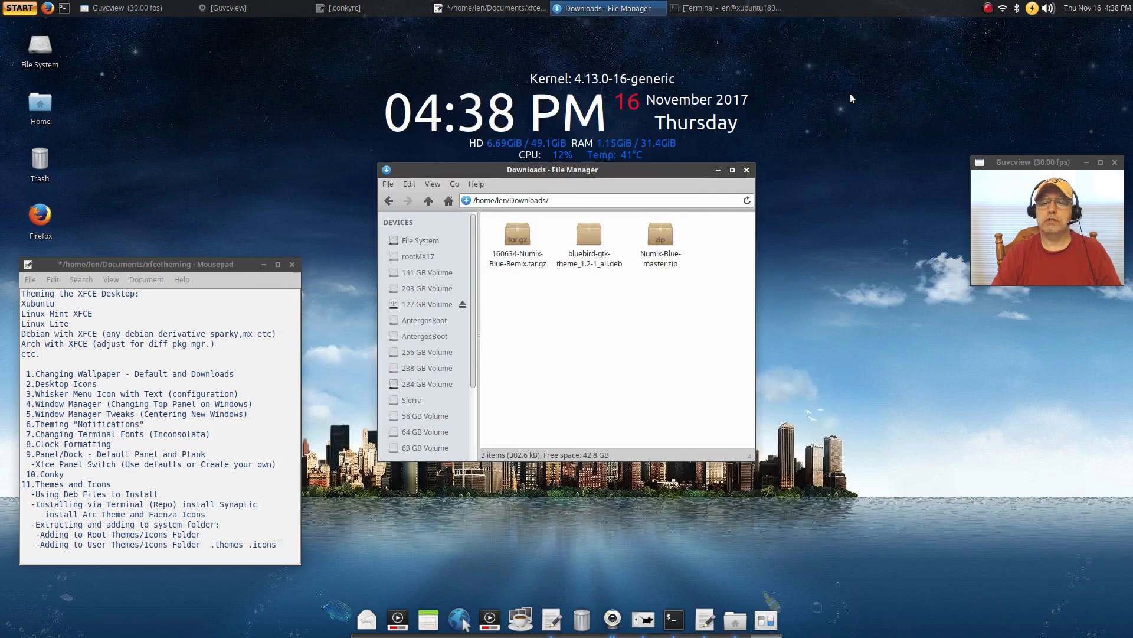
Install gdebi in a new terminal with sudo apt install gdebi, enter the account password, accept the installation and close that terminal.
left_click(589, 235)
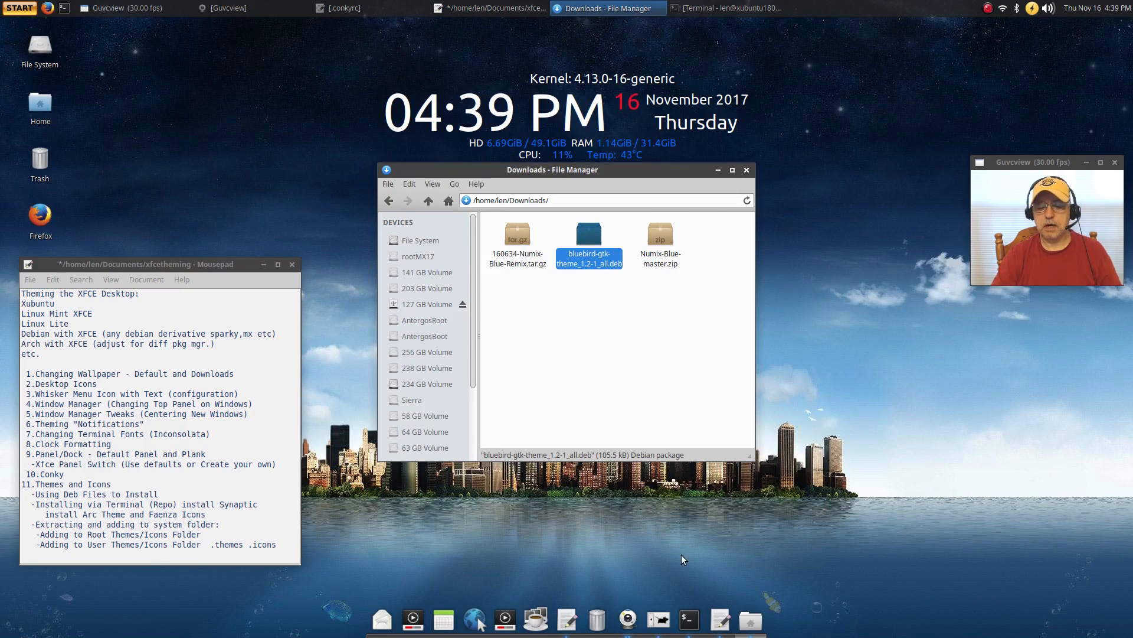
left_click(689, 619)
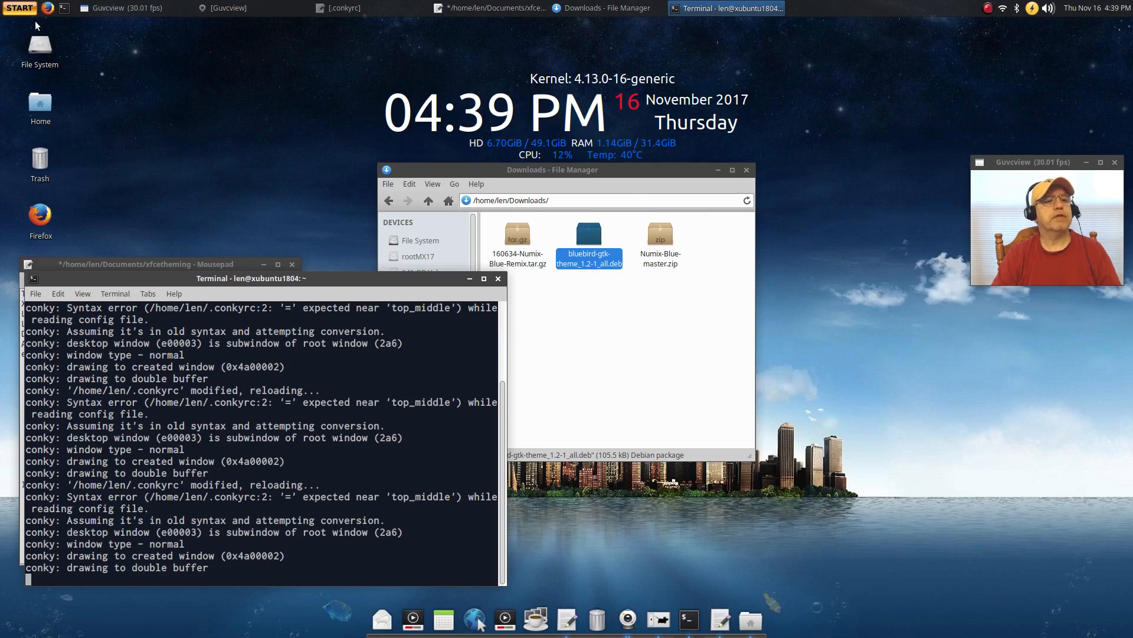
left_click(65, 8)
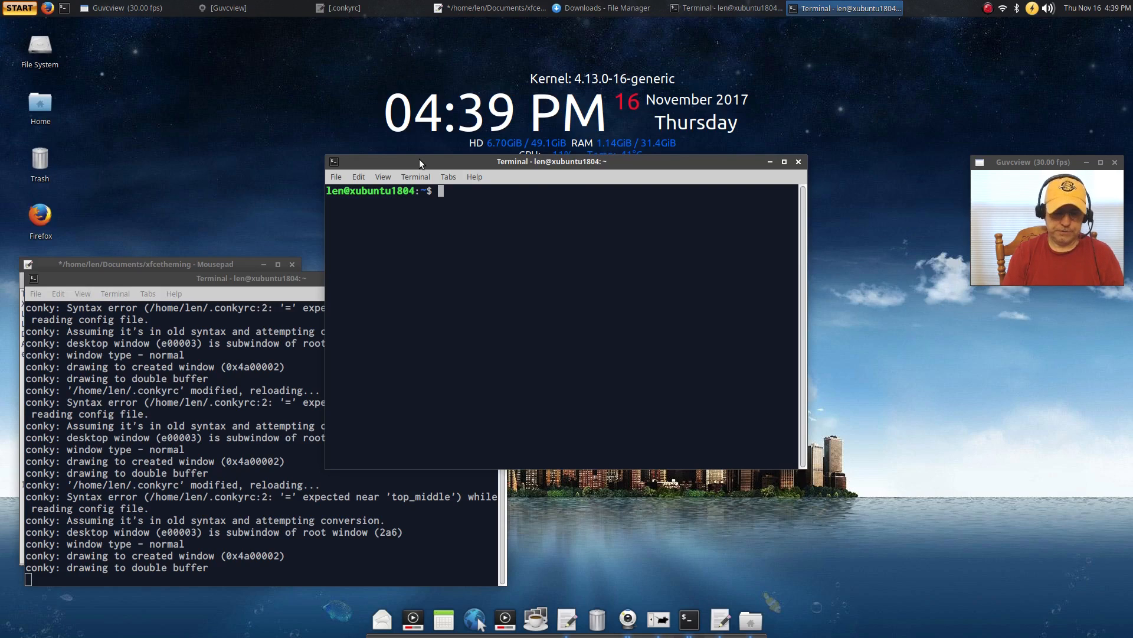
key("Up")
key("BackSpace")
key("BackSpace")
key("BackSpace")
key("BackSpace")
key("BackSpace")
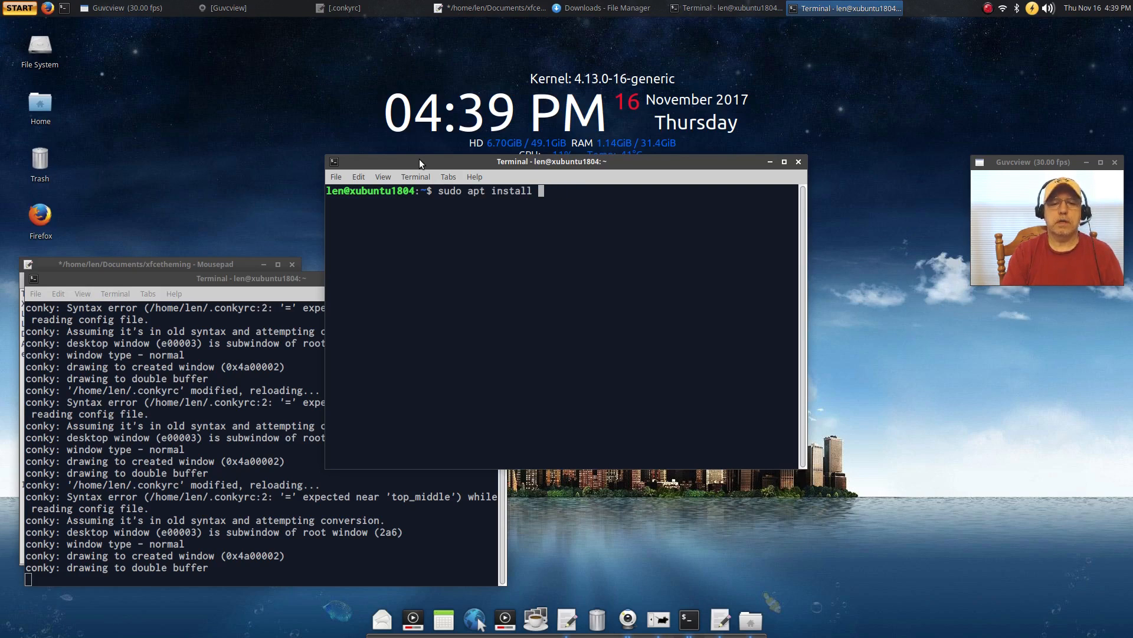
type("gdebi")
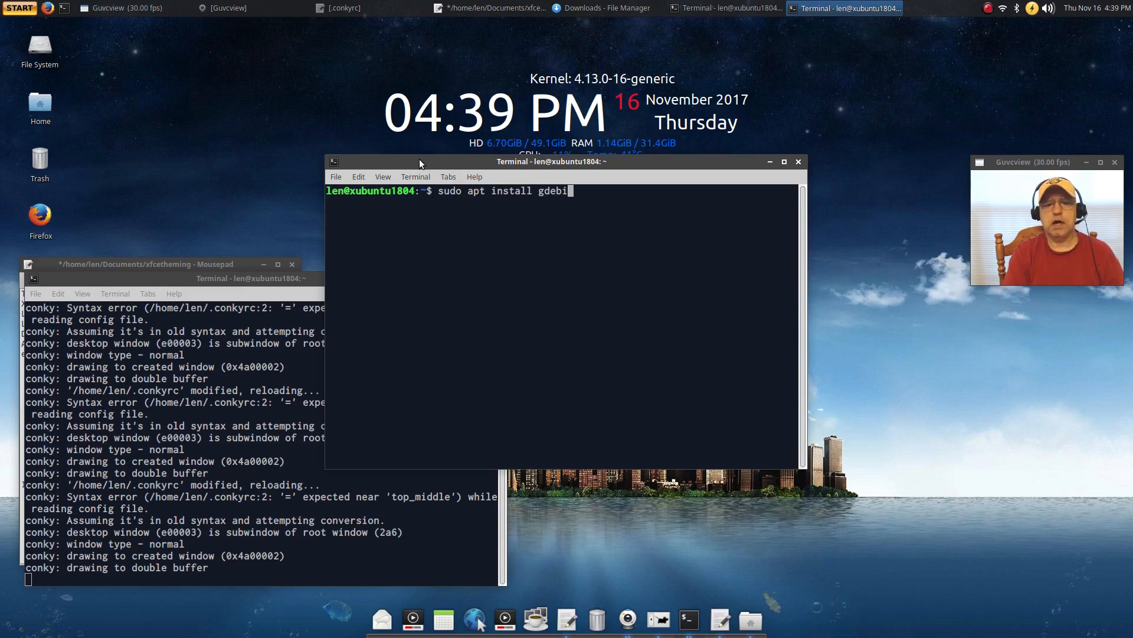
key("Return")
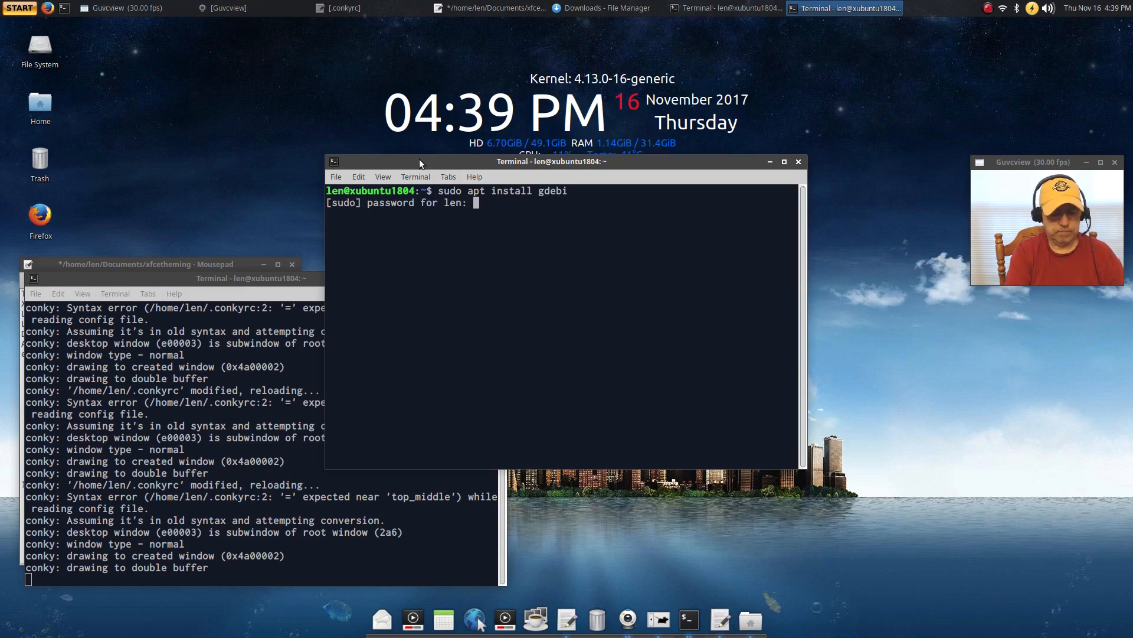
key("Return")
key("Return")
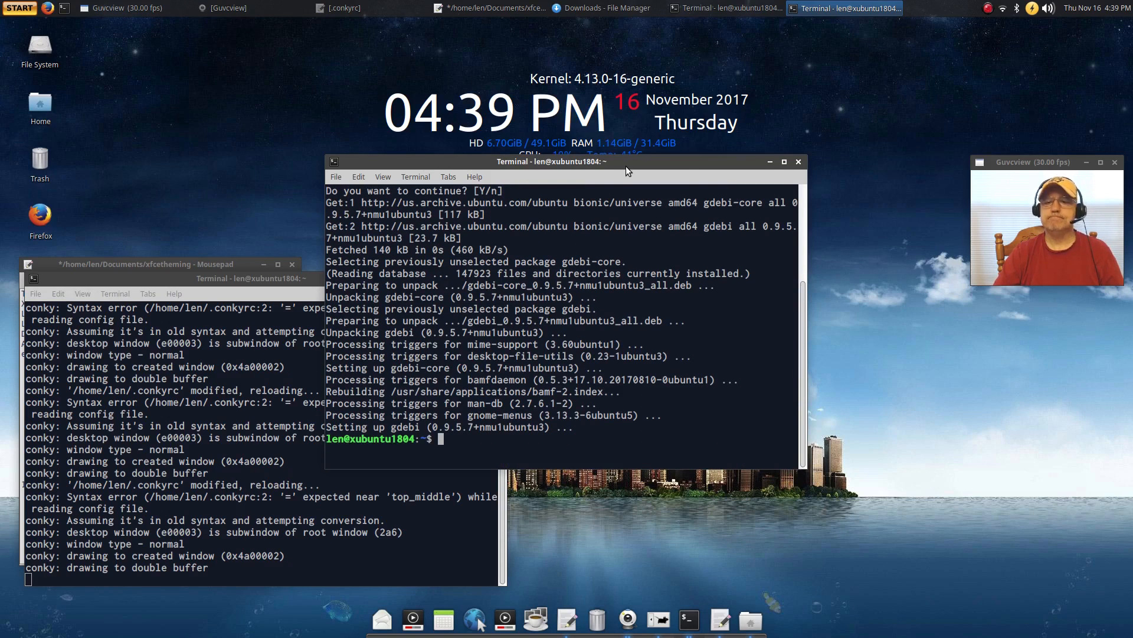
left_click(799, 161)
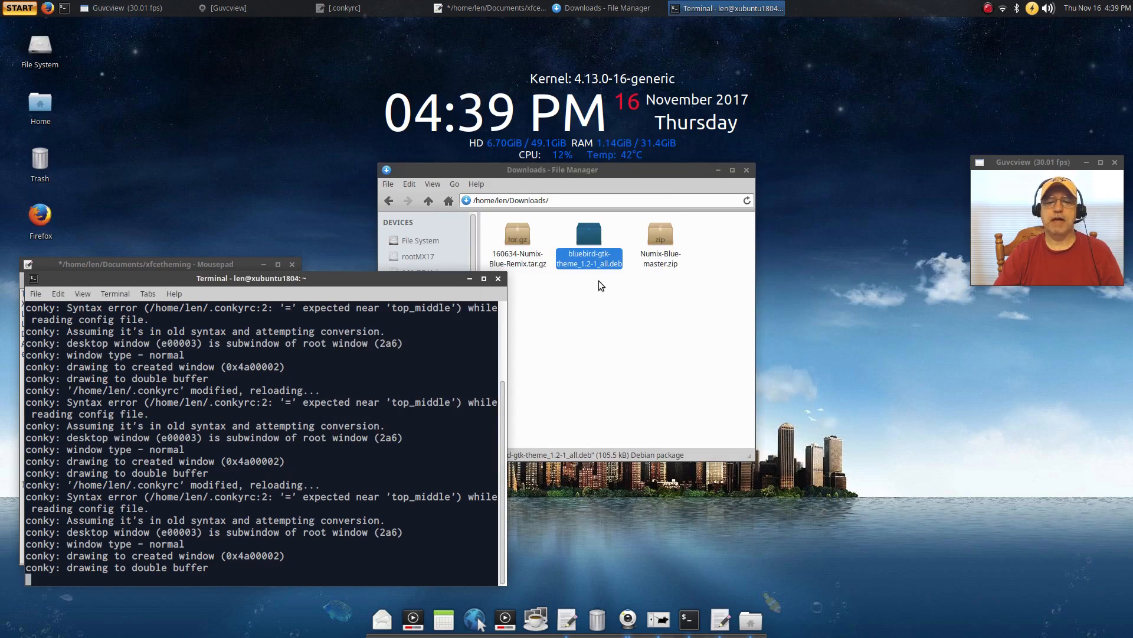
Open bluebird-gtk-theme_1.2-1_all.deb with GDebi Package Installer, dismiss the version notice and view the package description.
right_click(593, 236)
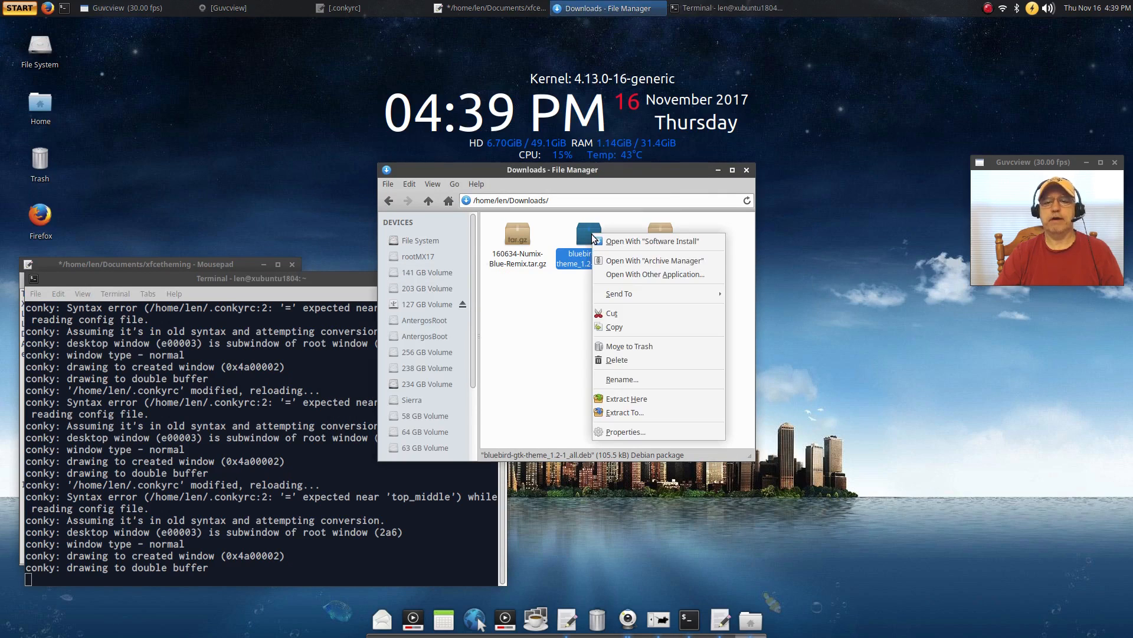
left_click(636, 275)
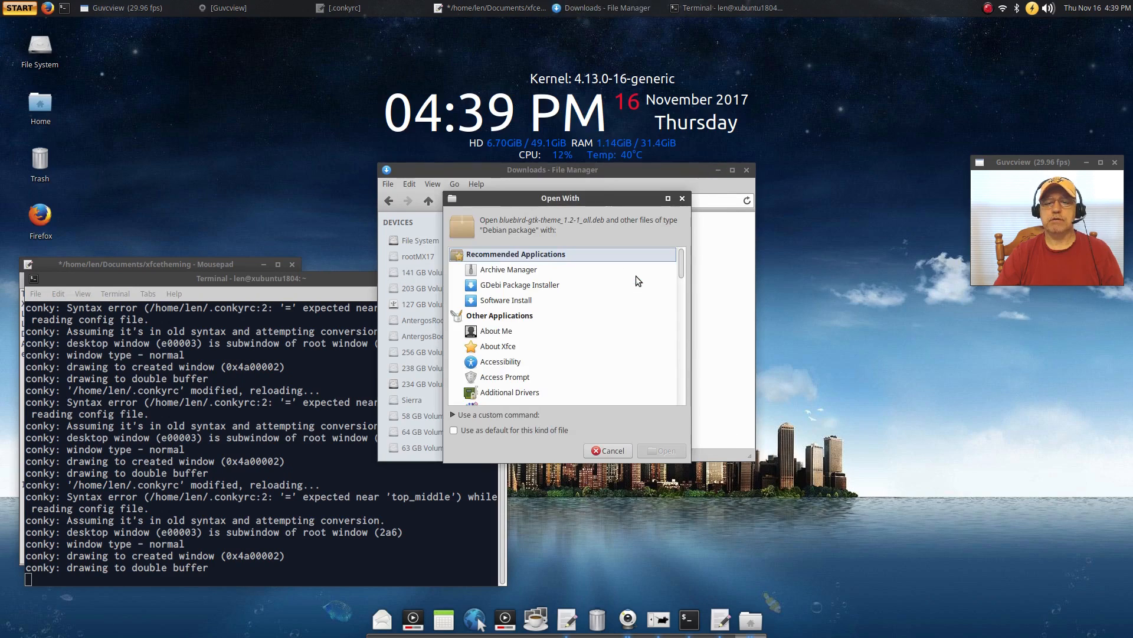
left_click(524, 288)
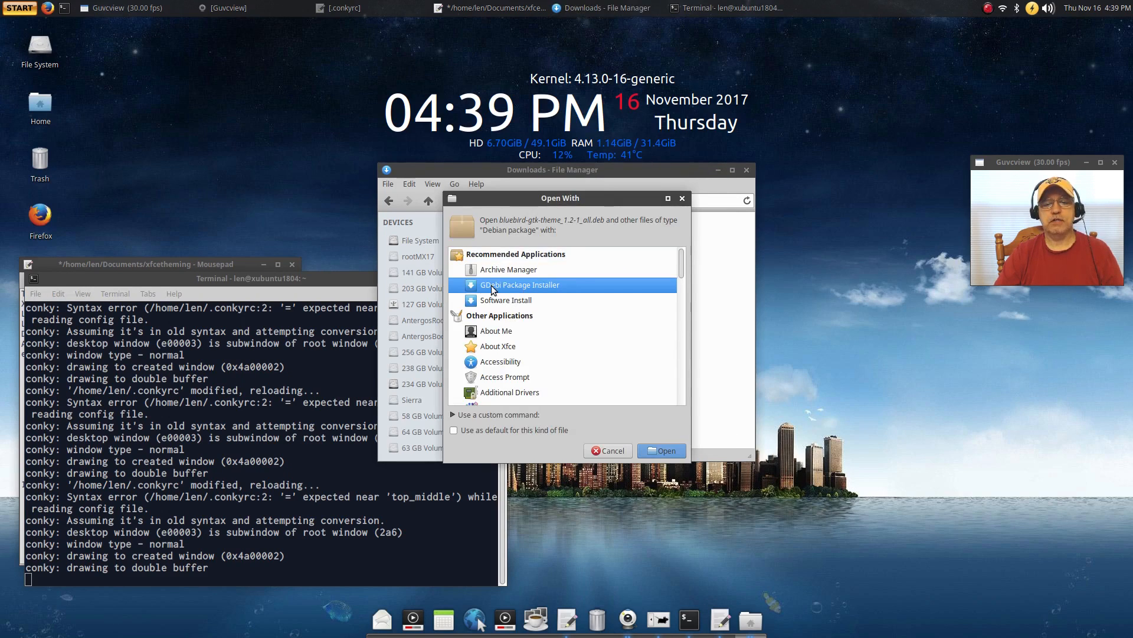
left_click(664, 451)
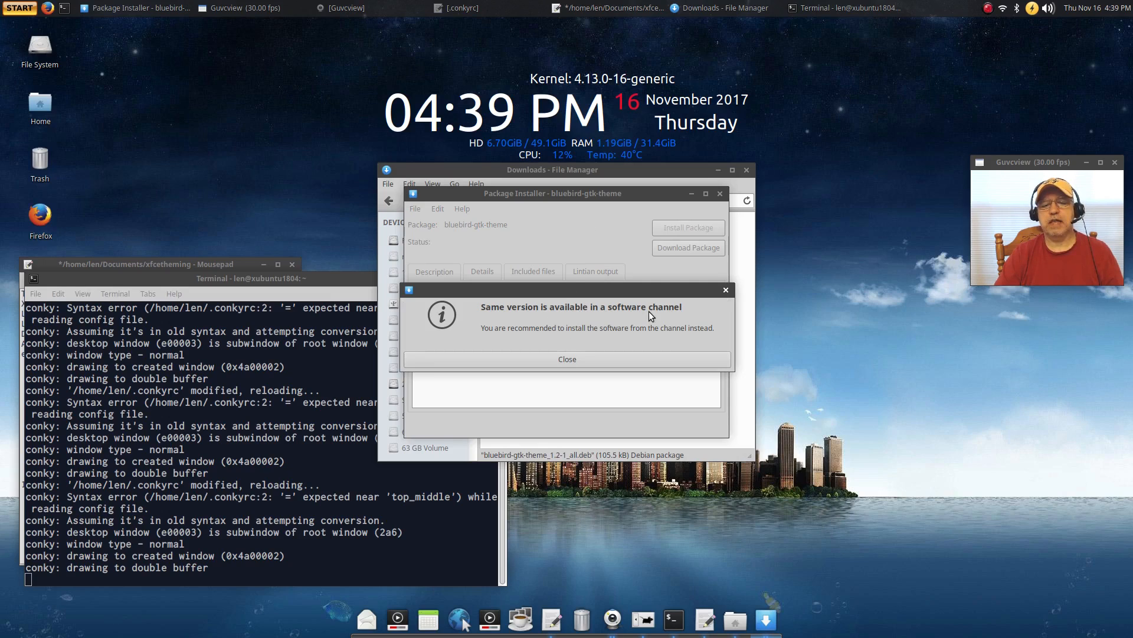
left_click(597, 357)
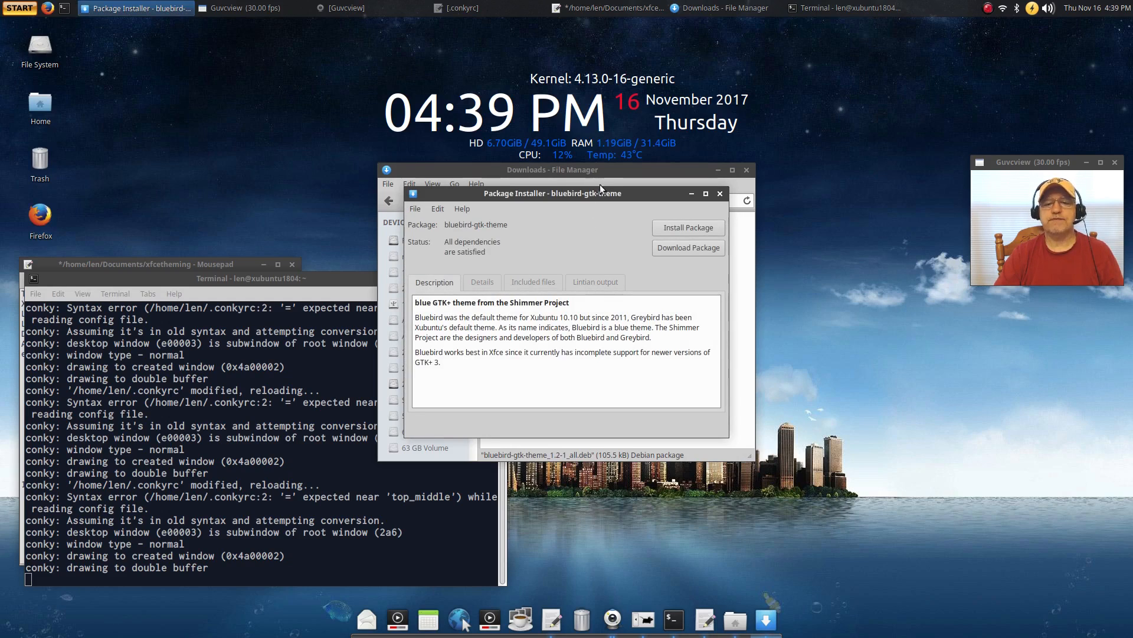
left_click_drag(600, 190, 774, 297)
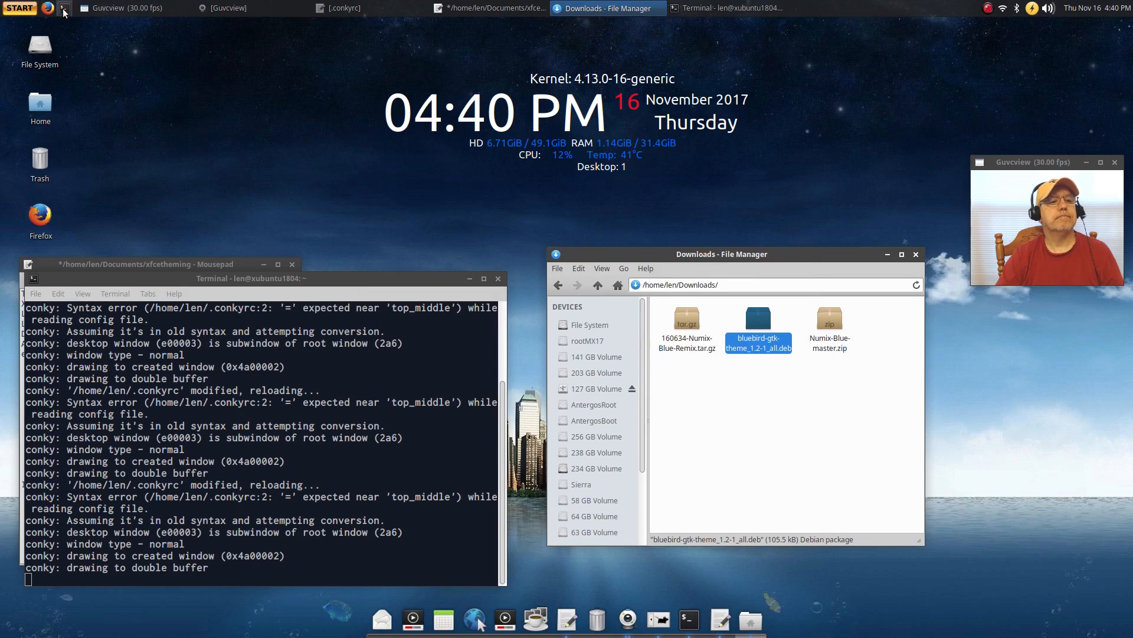
Install the theme in a new terminal with sudo apt install bluebird-gtk-theme, enter the account password and close that terminal.
key("ctrl+alt+t")
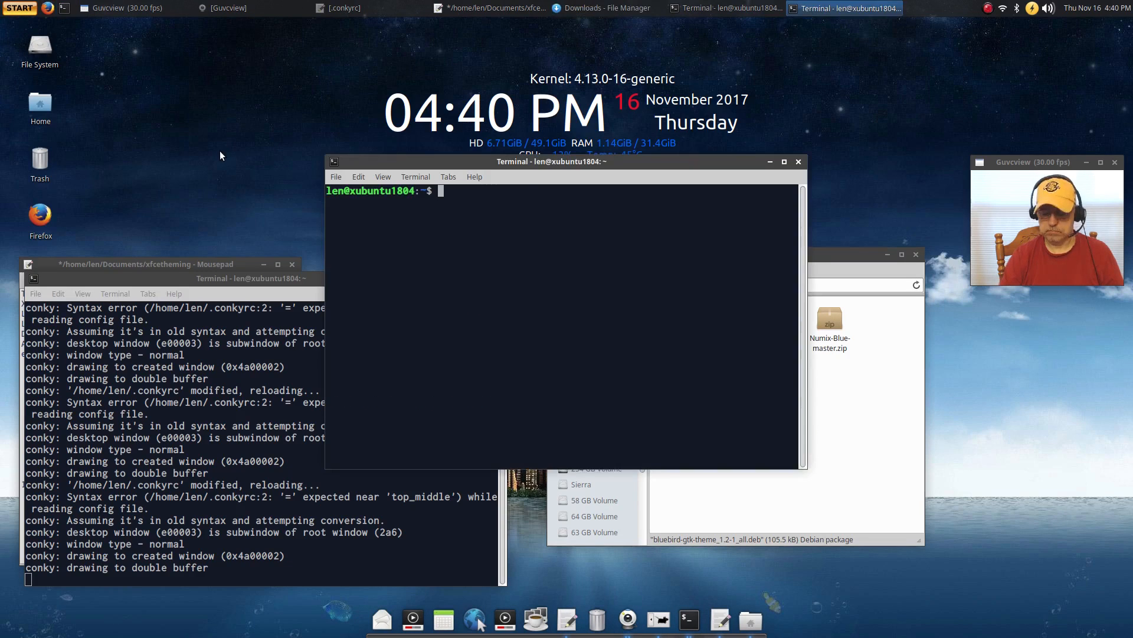
type("sudo apt install gdebi")
key("BackSpace")
key("BackSpace")
key("BackSpace")
key("BackSpace")
key("BackSpace")
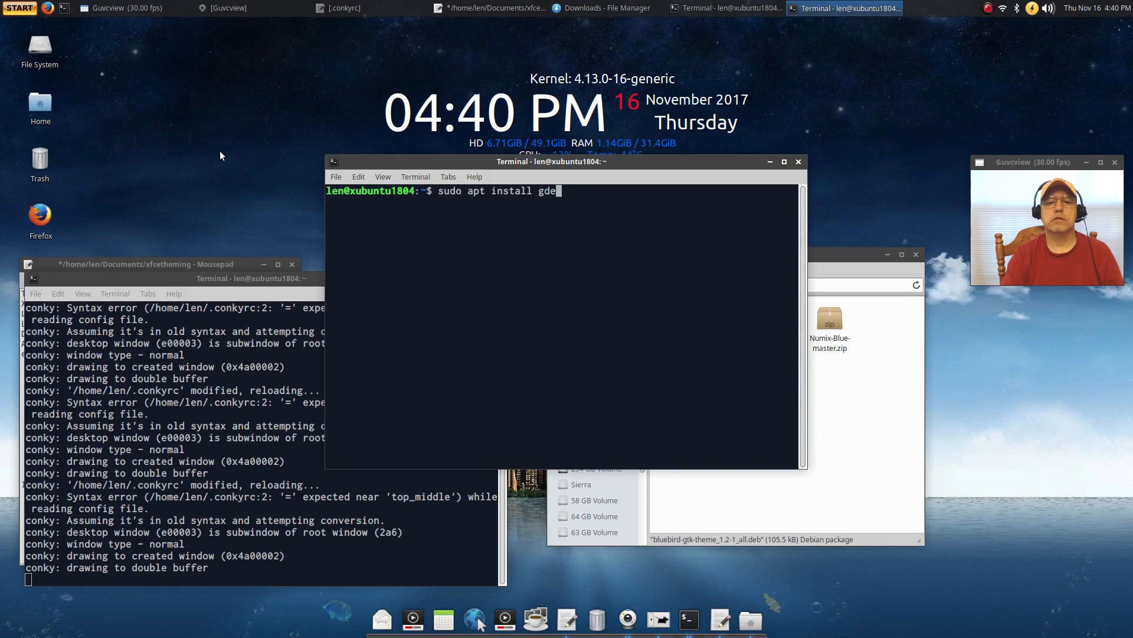
type("bluebi")
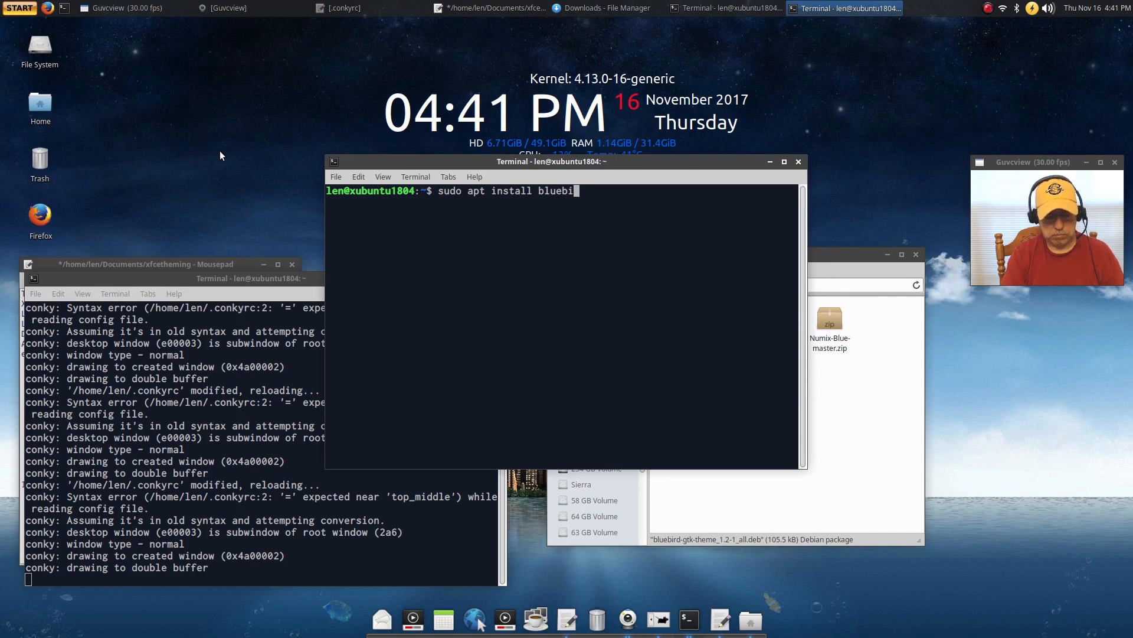
type("rd-gtk-")
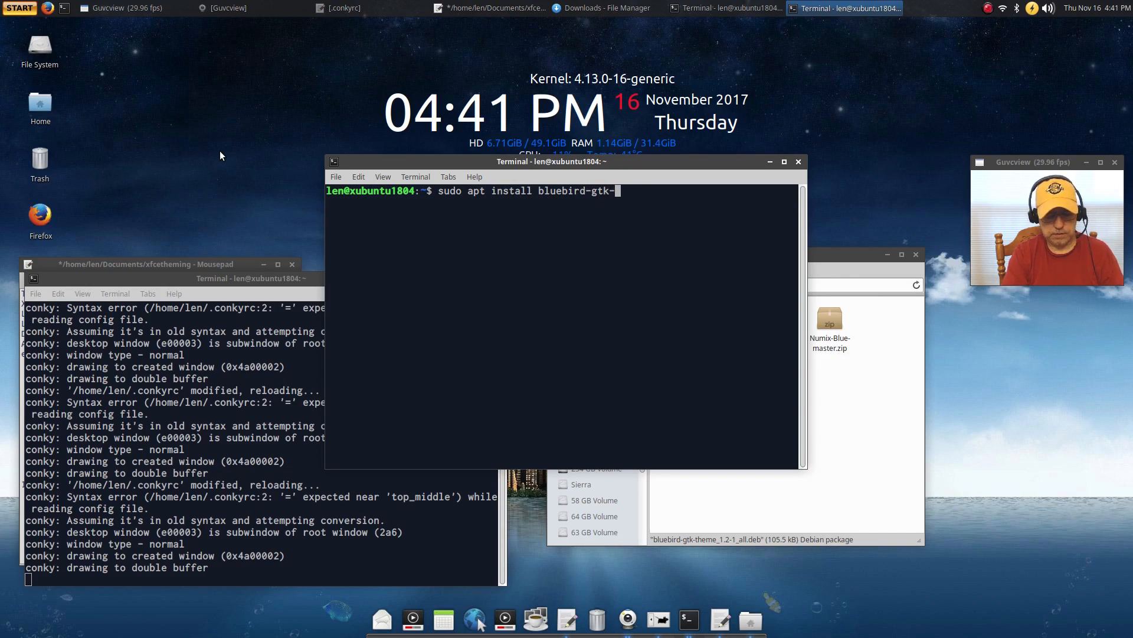
type("theme")
key("Return")
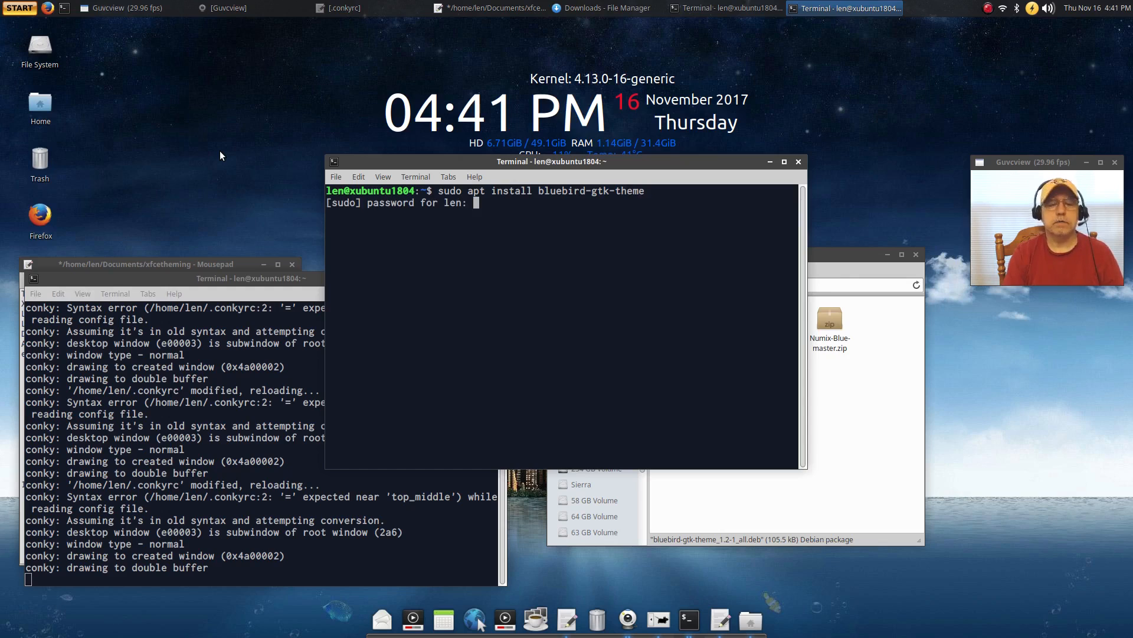
key("Return")
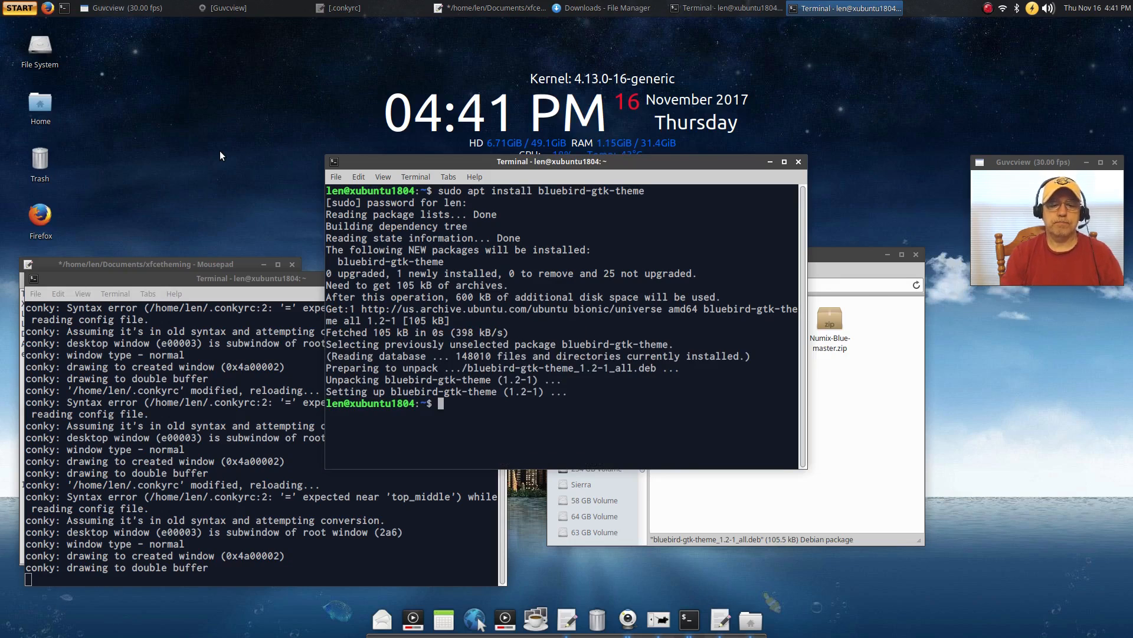
left_click(797, 162)
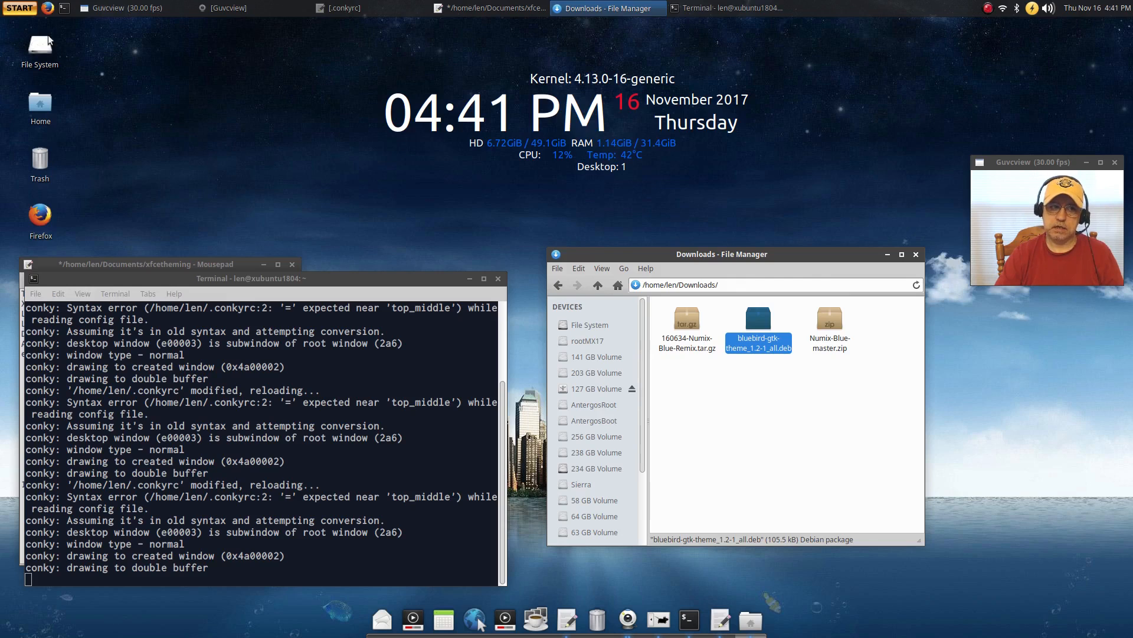
Open the Appearance settings and move the window so the Downloads files are in view.
left_click(25, 12)
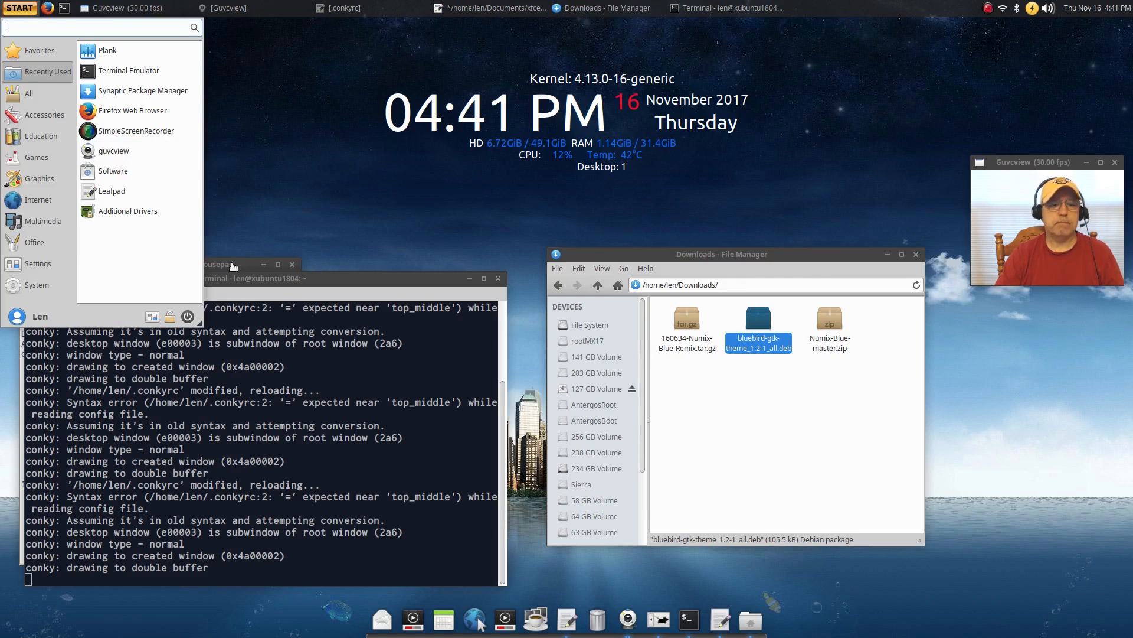
left_click(152, 318)
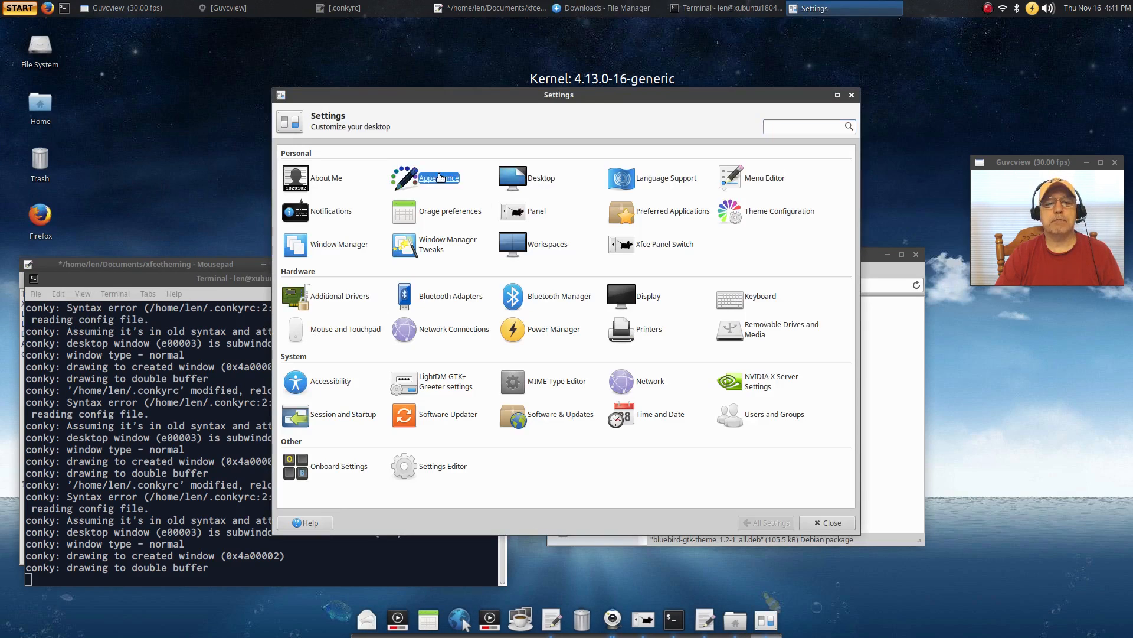
left_click(438, 177)
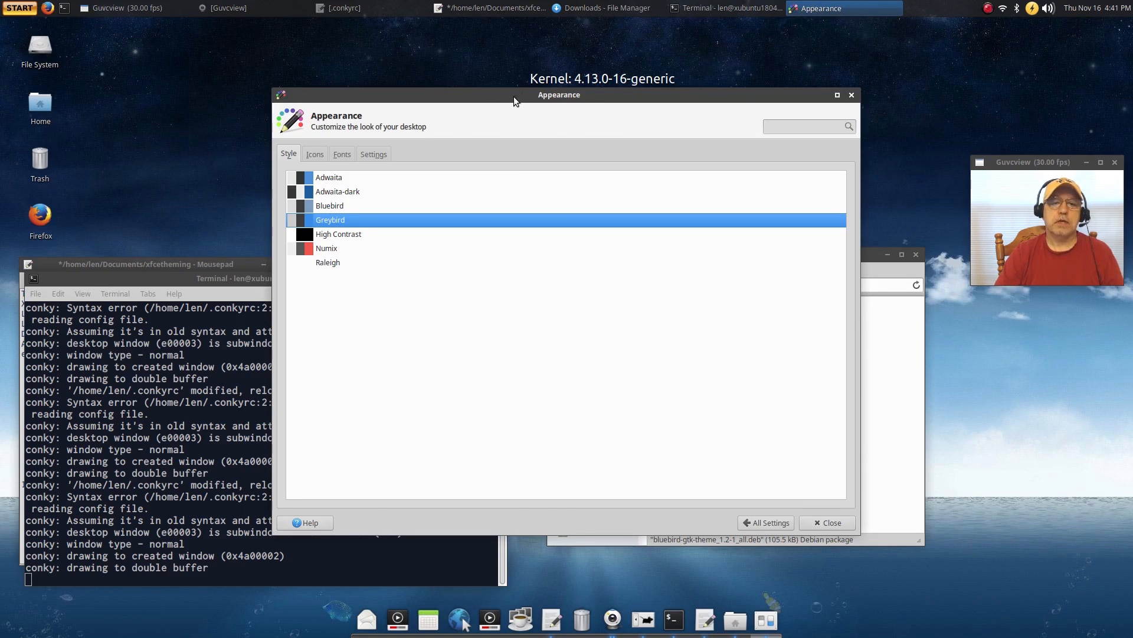
left_click_drag(513, 101, 329, 152)
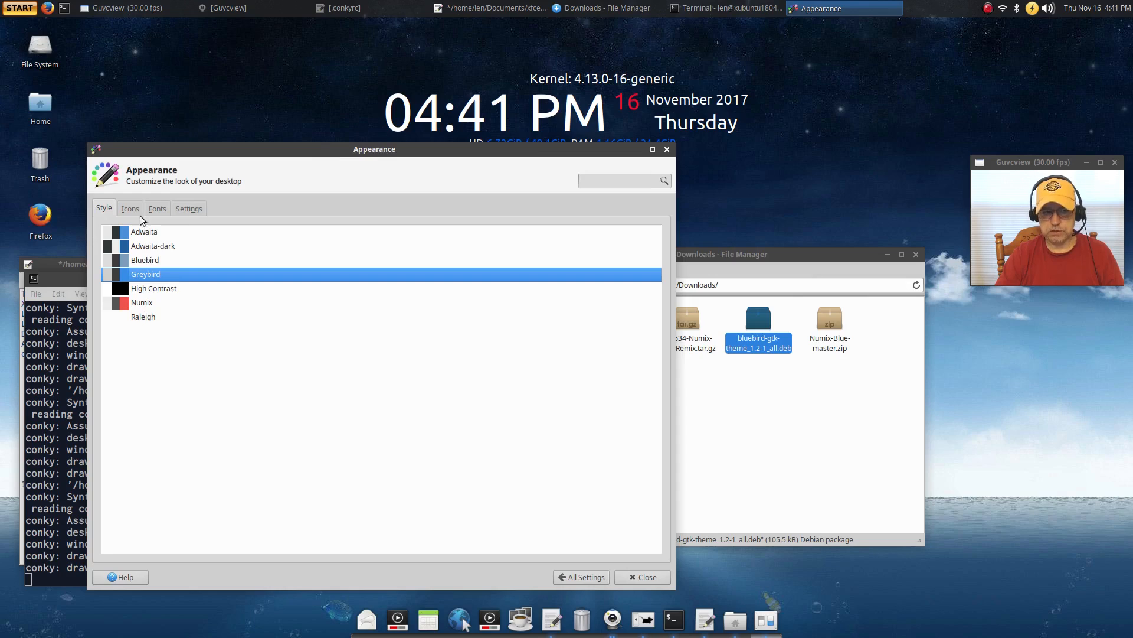
Apply the Bluebird style, switch back to Greybird for comparison and select Bluebird again.
left_click(149, 266)
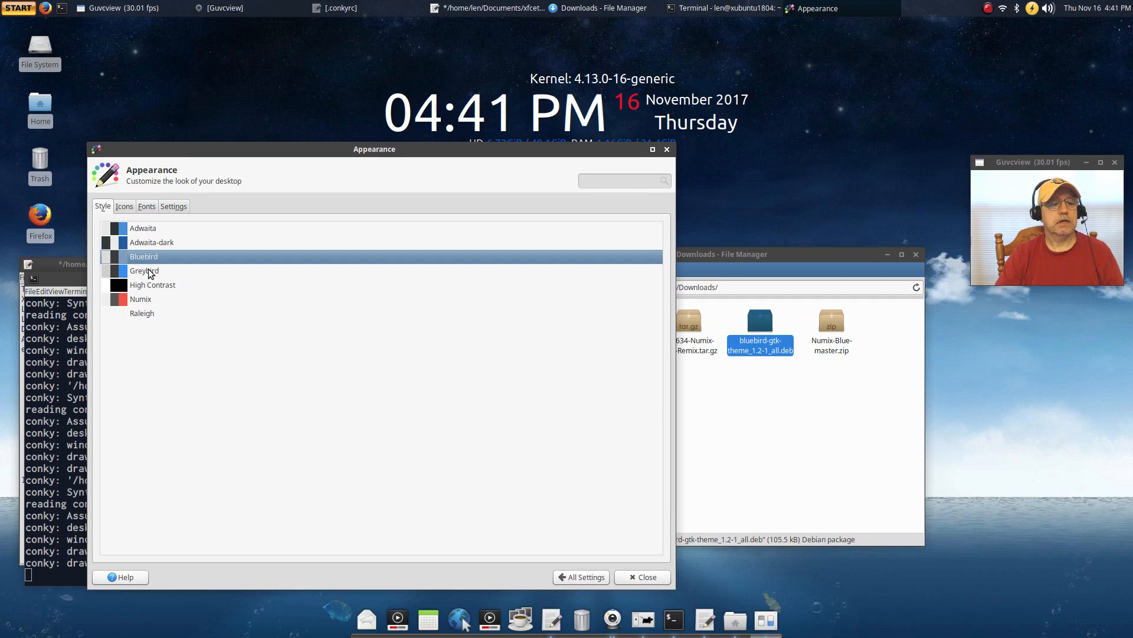
left_click(149, 273)
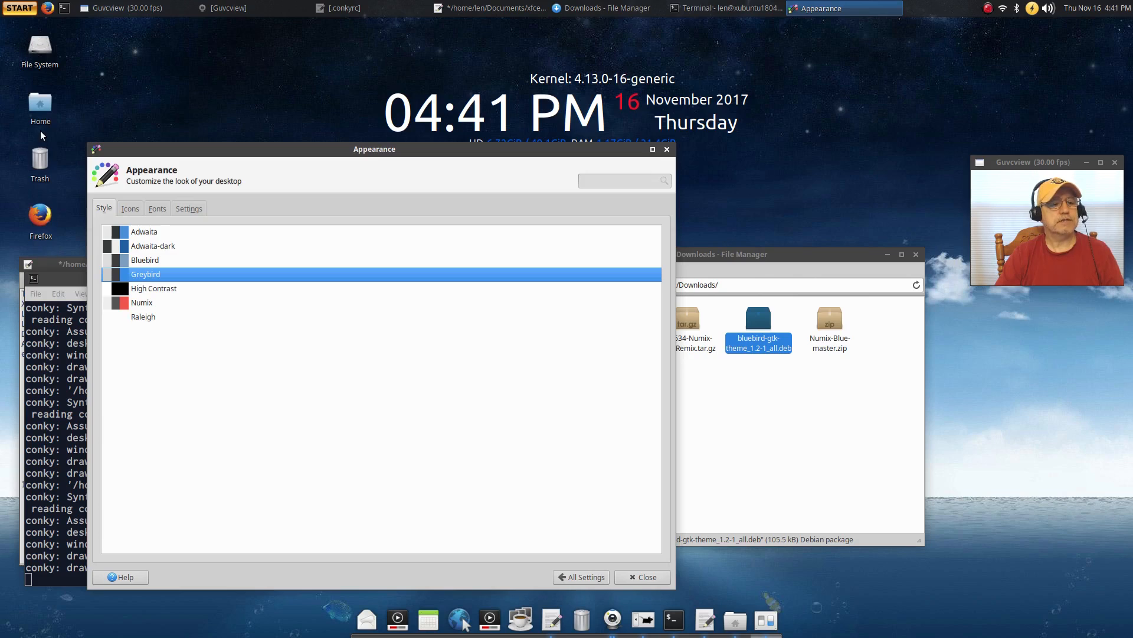
left_click(151, 260)
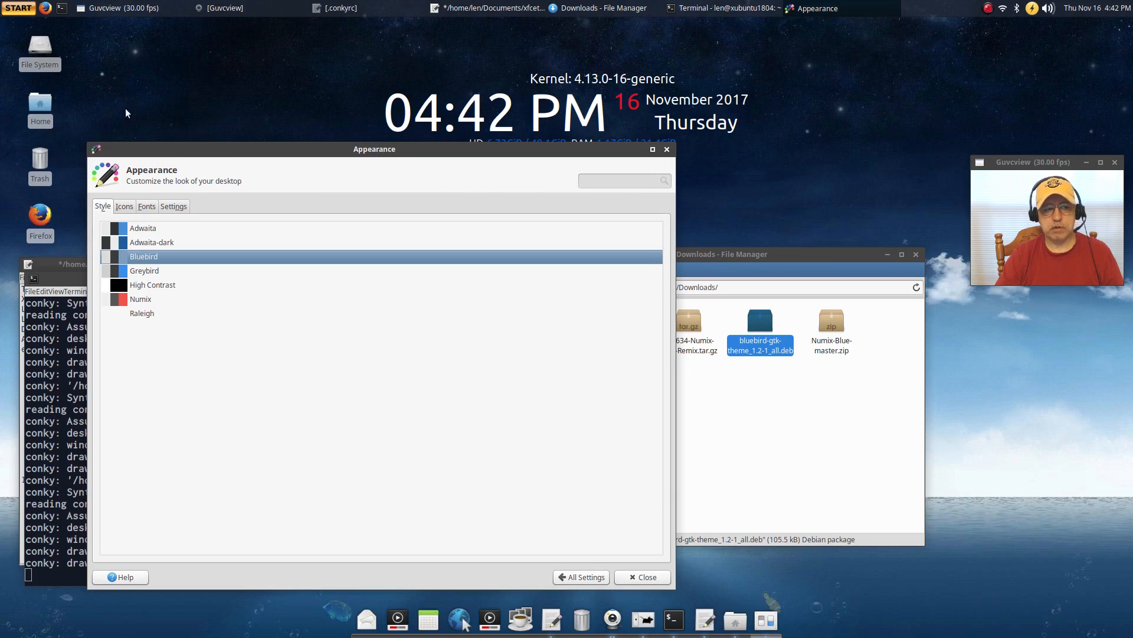
Switch the desktop style to Greybird and try the Numix style.
left_click(143, 271)
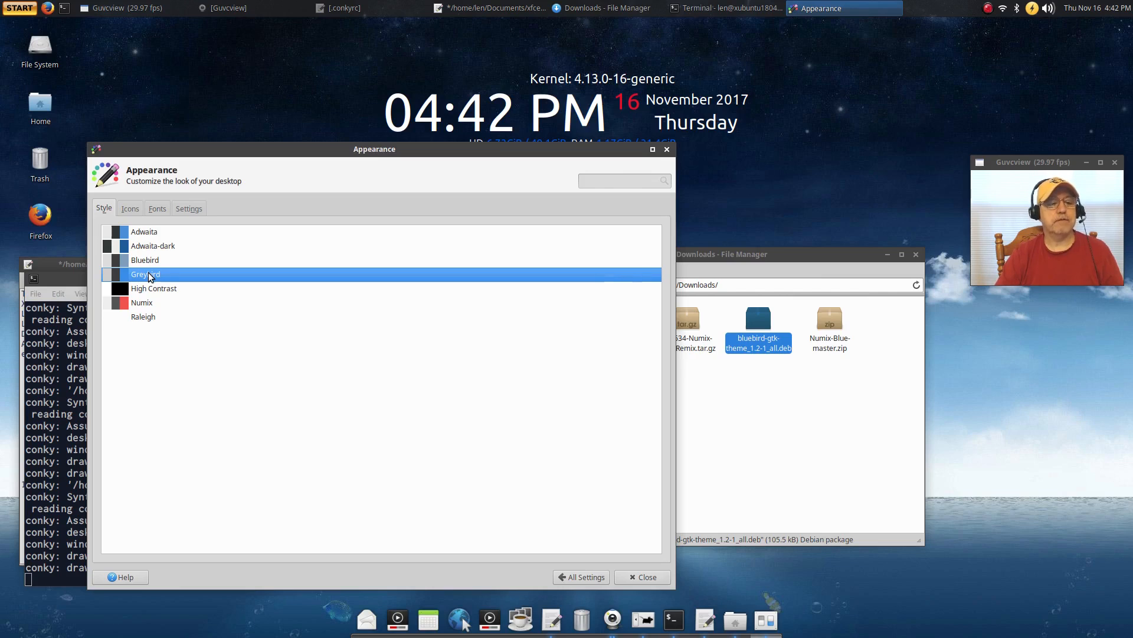
left_click(145, 301)
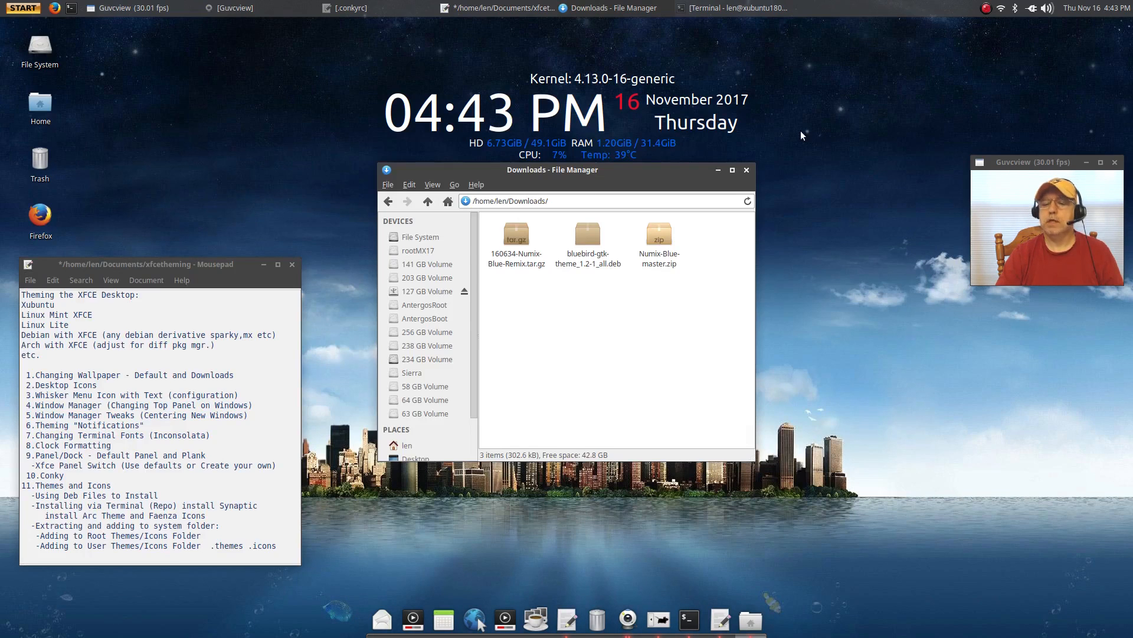
Extract 160634-Numix-Blue-Remix.tar.gz and Numix-Blue-master.zip in place in the Downloads folder.
left_click_drag(555, 171, 551, 221)
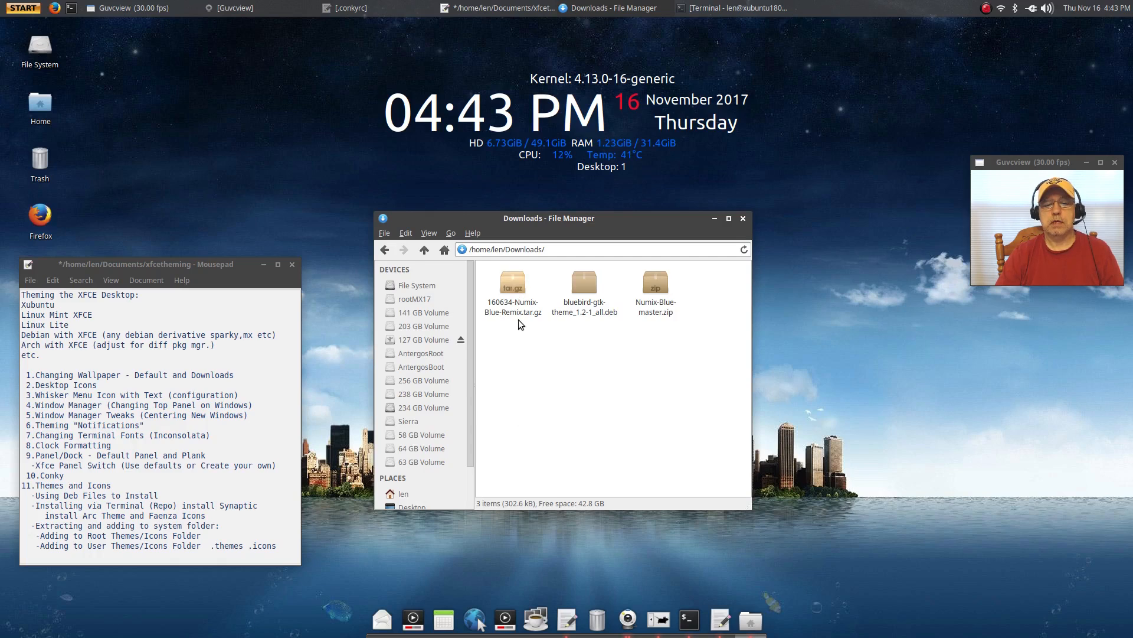
right_click(523, 284)
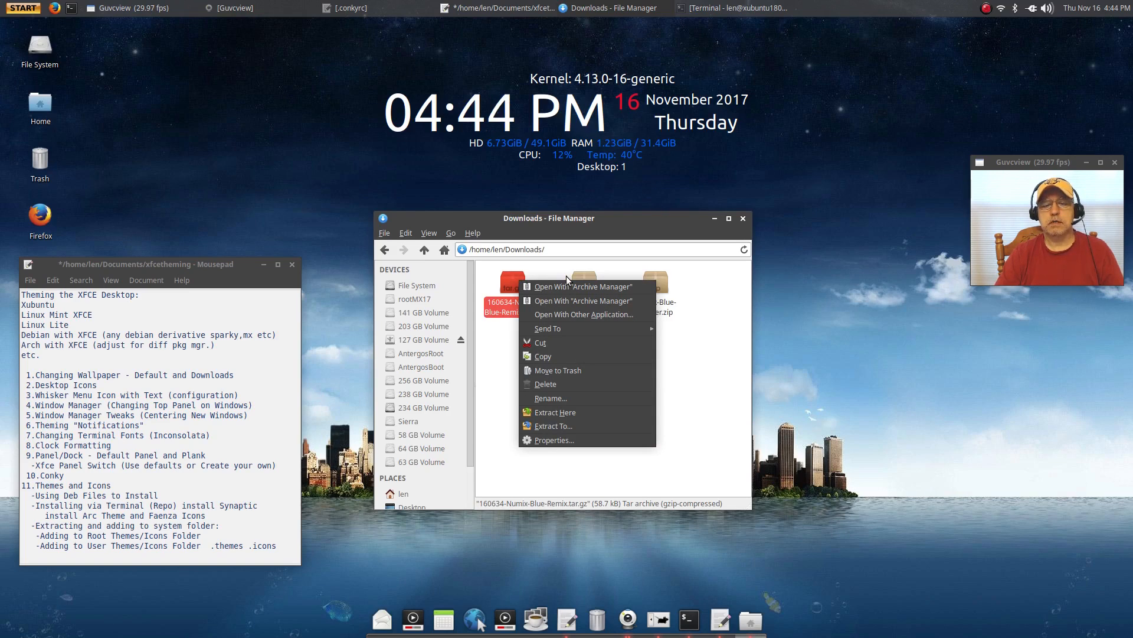
left_click(551, 412)
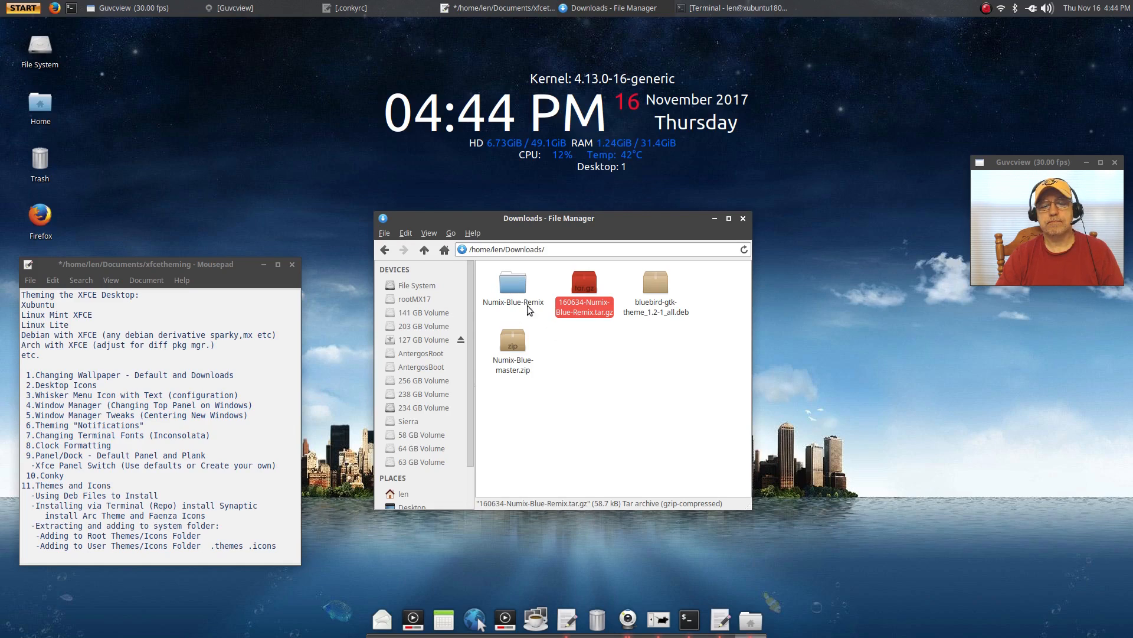
left_click(552, 348)
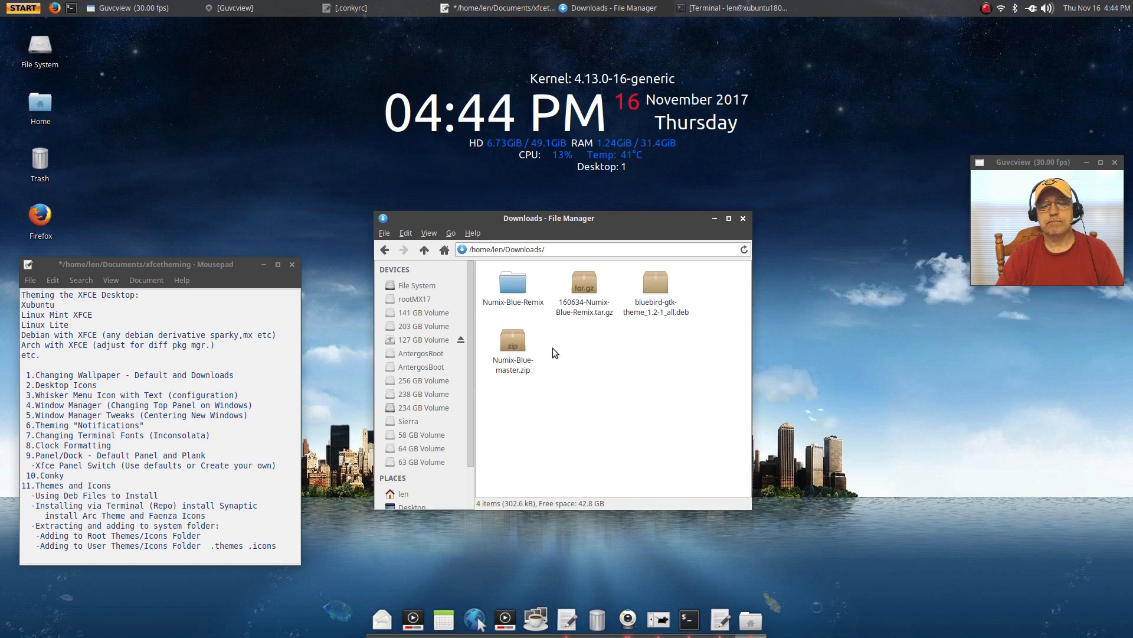
left_click(517, 347)
right_click(517, 346)
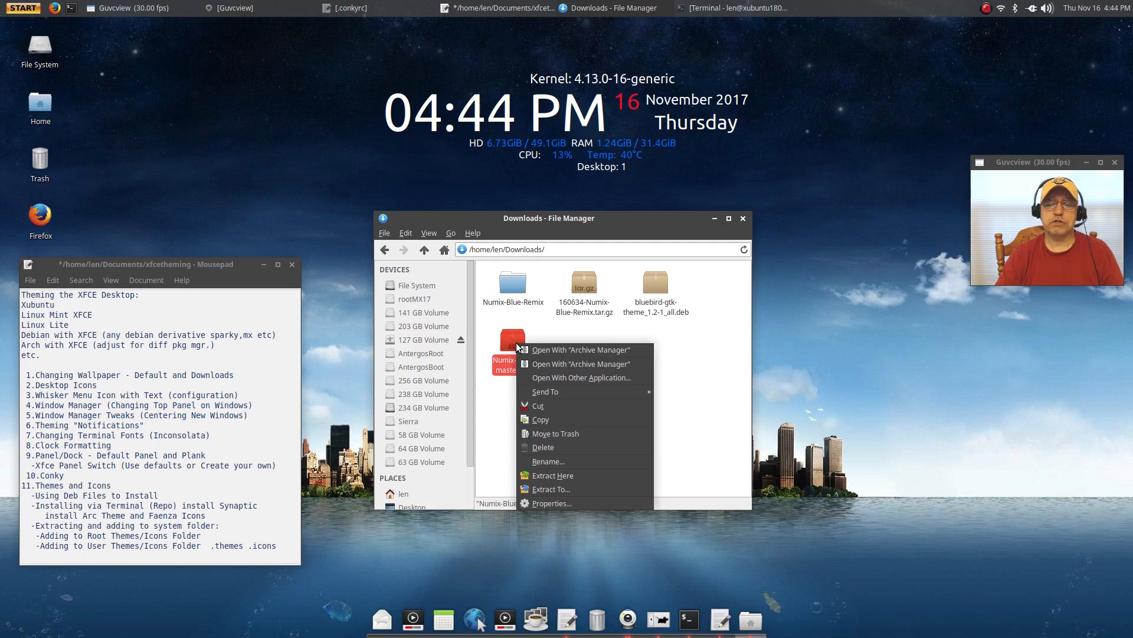
left_click(547, 479)
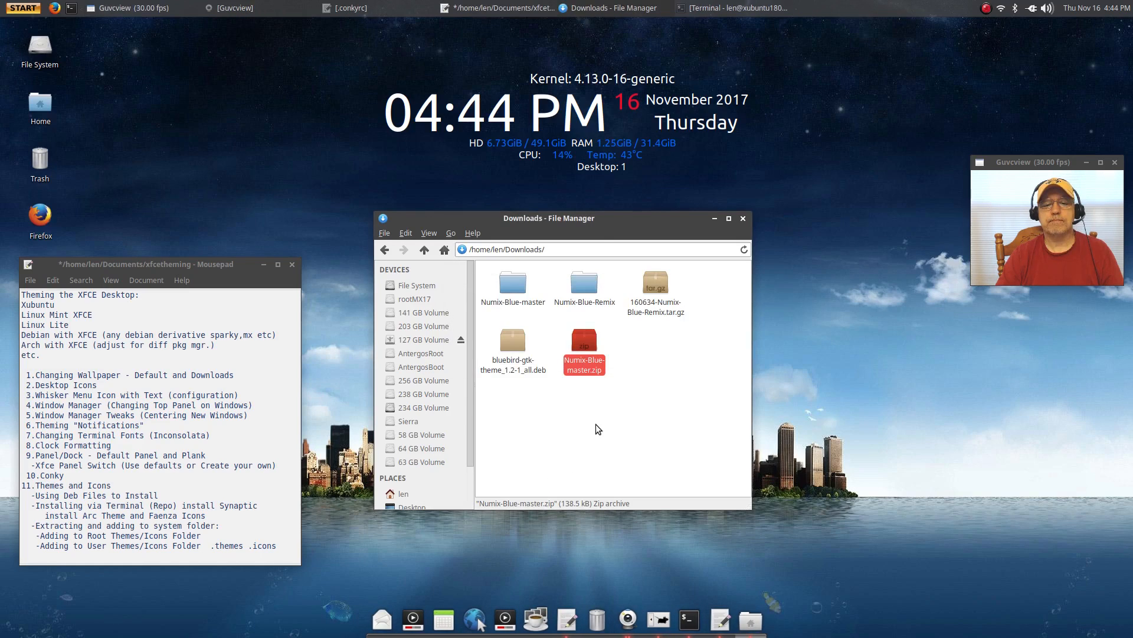
Look through the contents of the extracted Numix-Blue-master and Numix-Blue-Remix folders and return to Downloads.
double_click(517, 288)
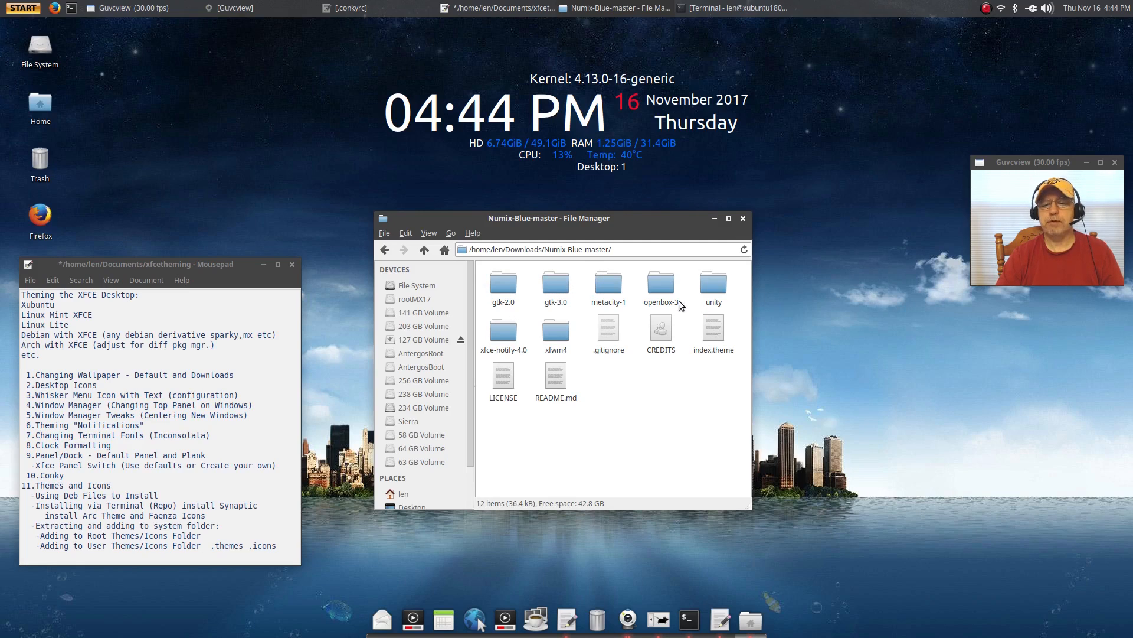
left_click(384, 250)
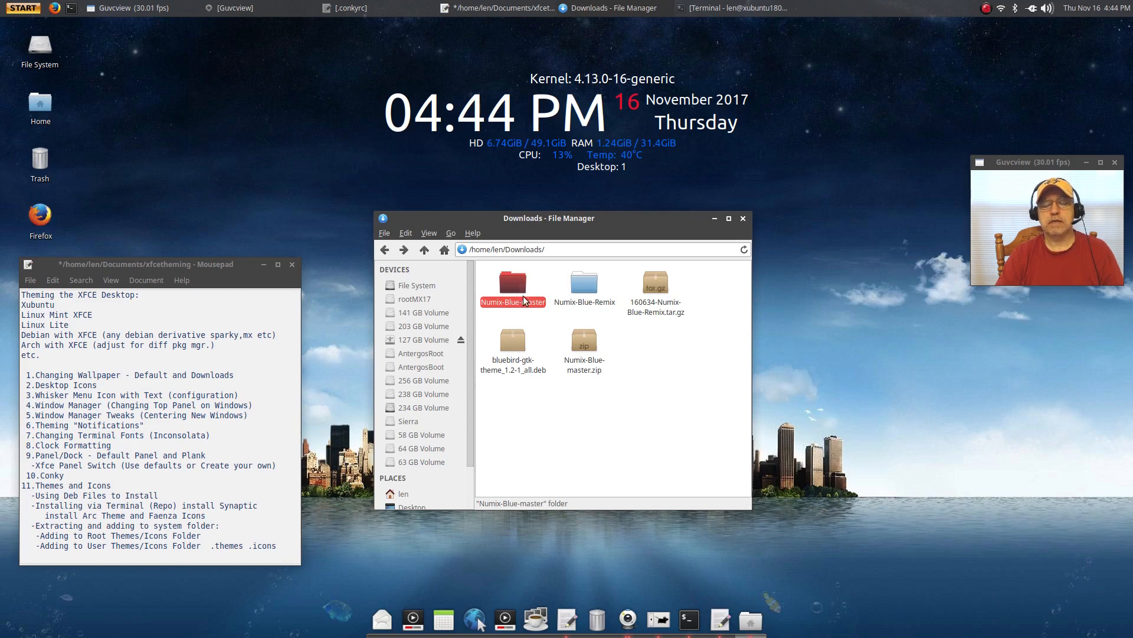
double_click(587, 287)
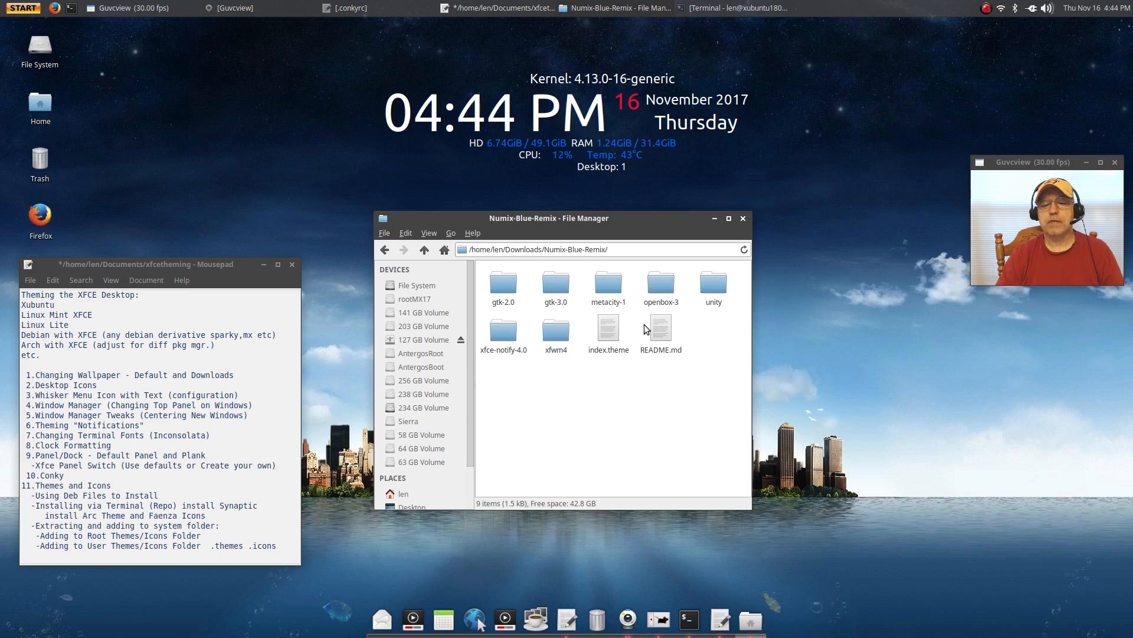
left_click(384, 251)
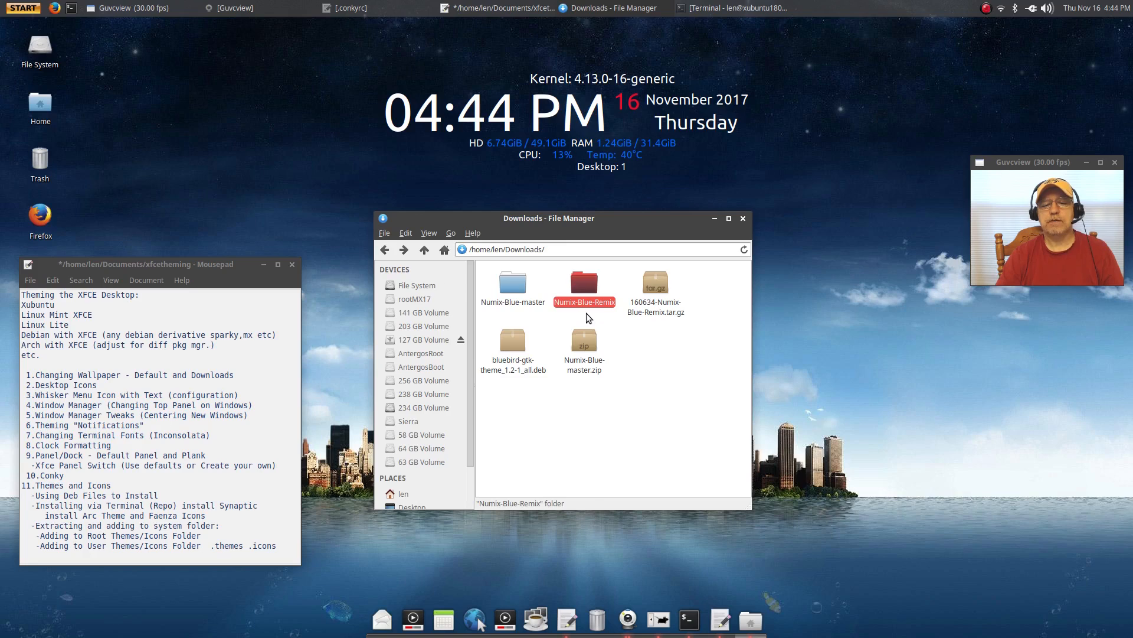
left_click(589, 318)
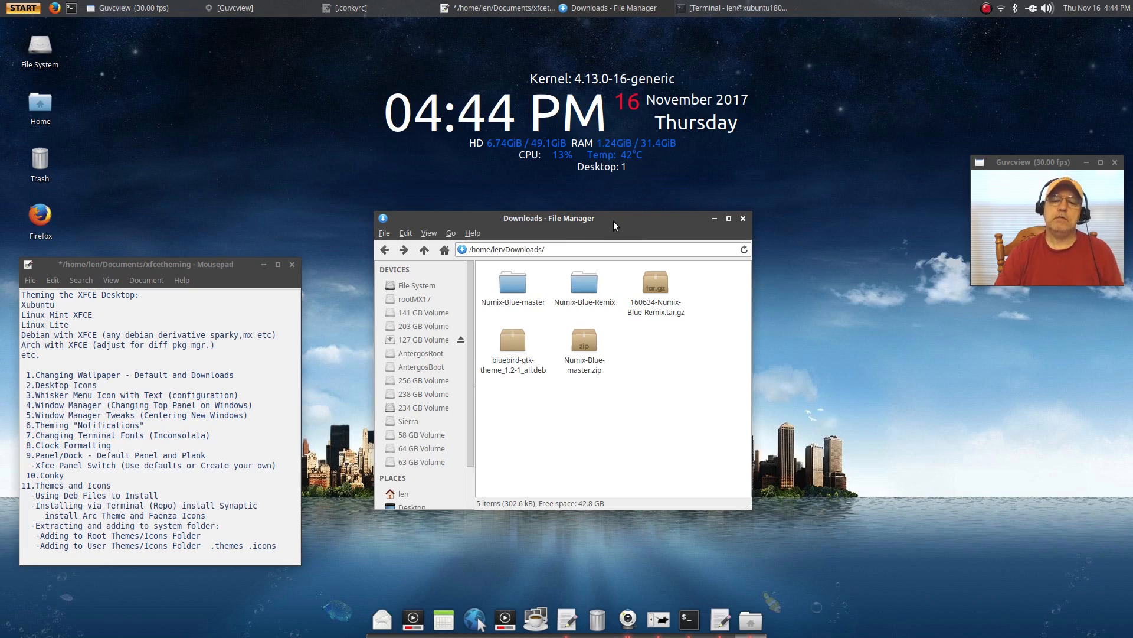
Go to the home folder and create a new hidden folder named .themes.
left_click_drag(614, 221, 805, 200)
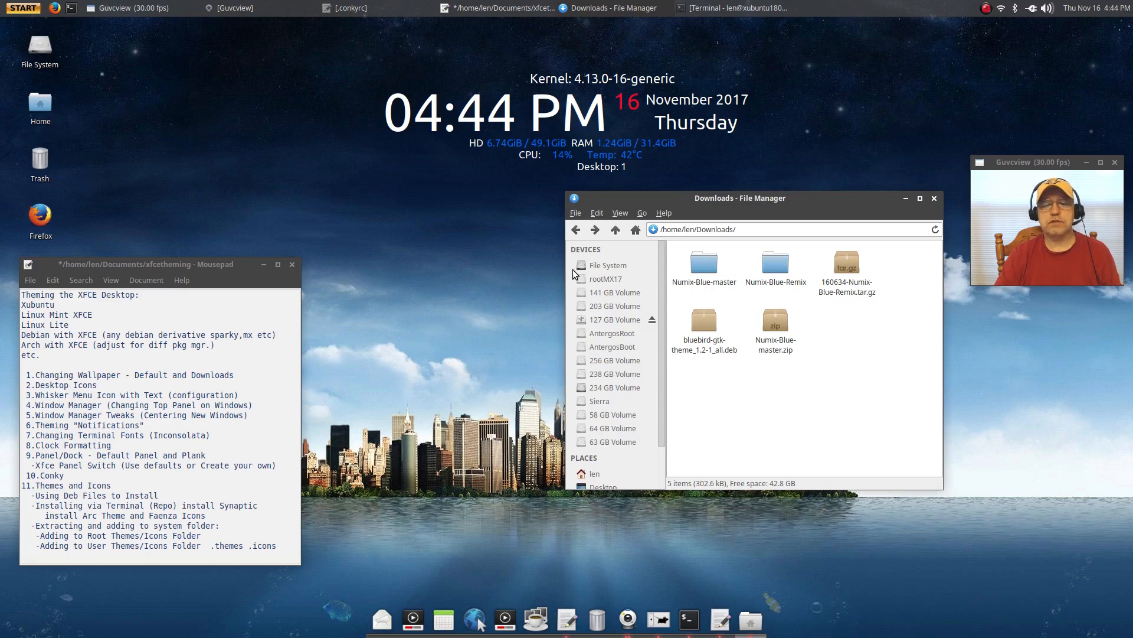
scroll(621, 417, "down", 2)
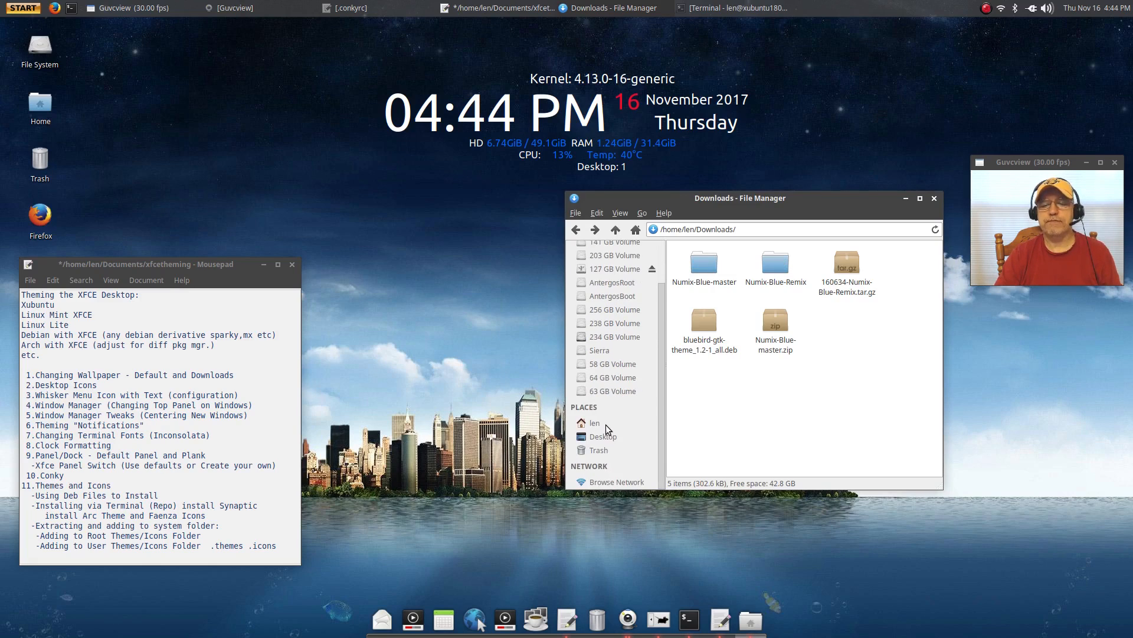
left_click(606, 424)
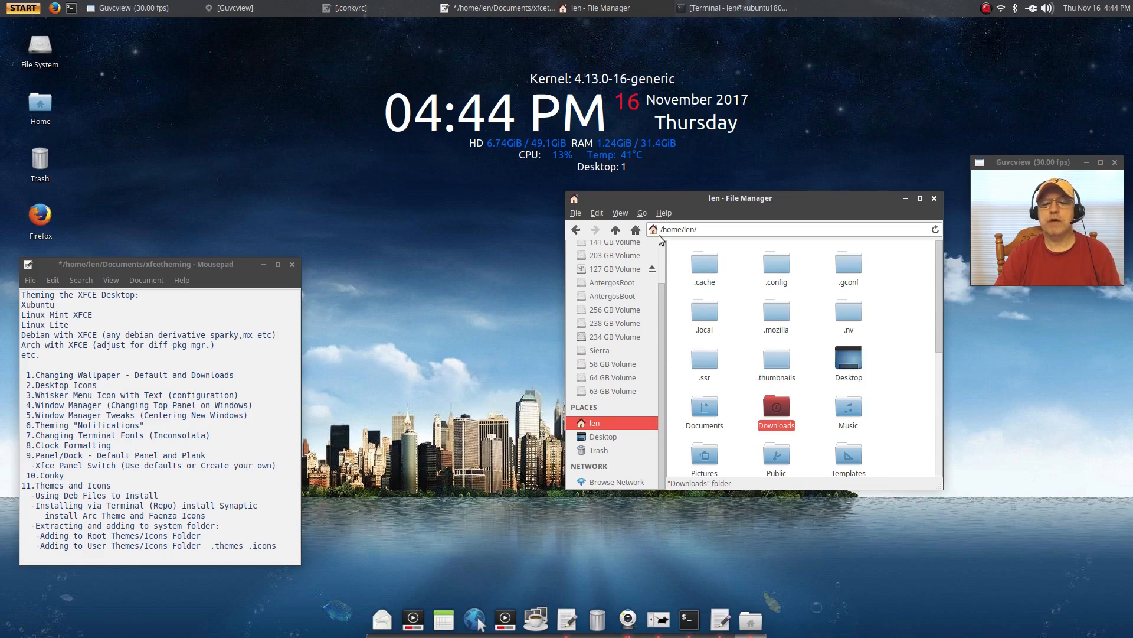
scroll(920, 391, "down", 3)
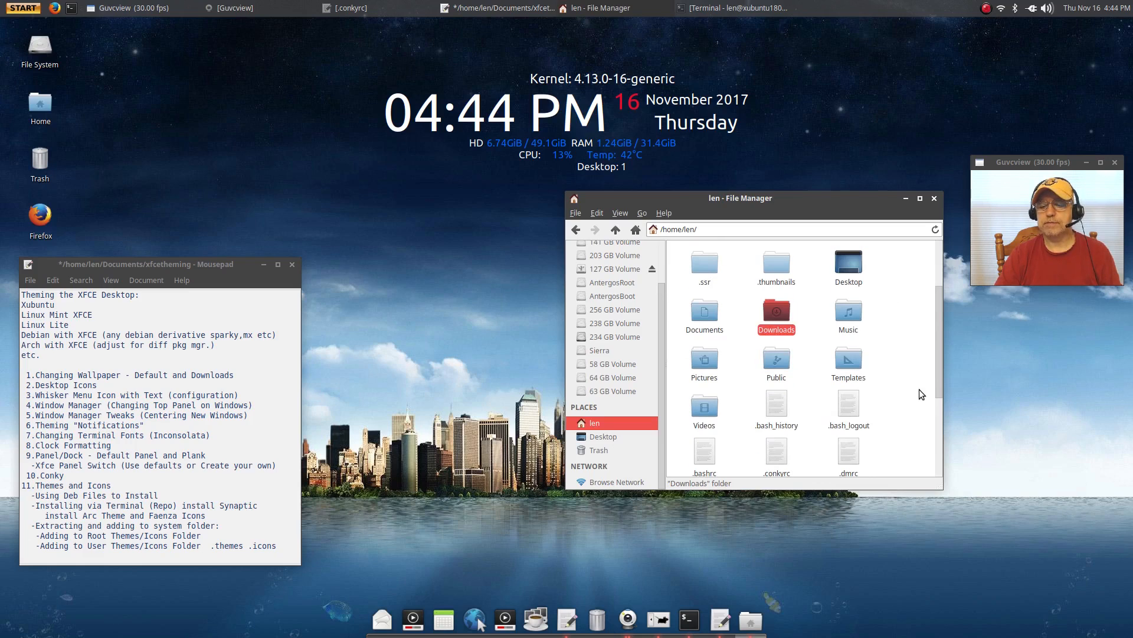
right_click(899, 388)
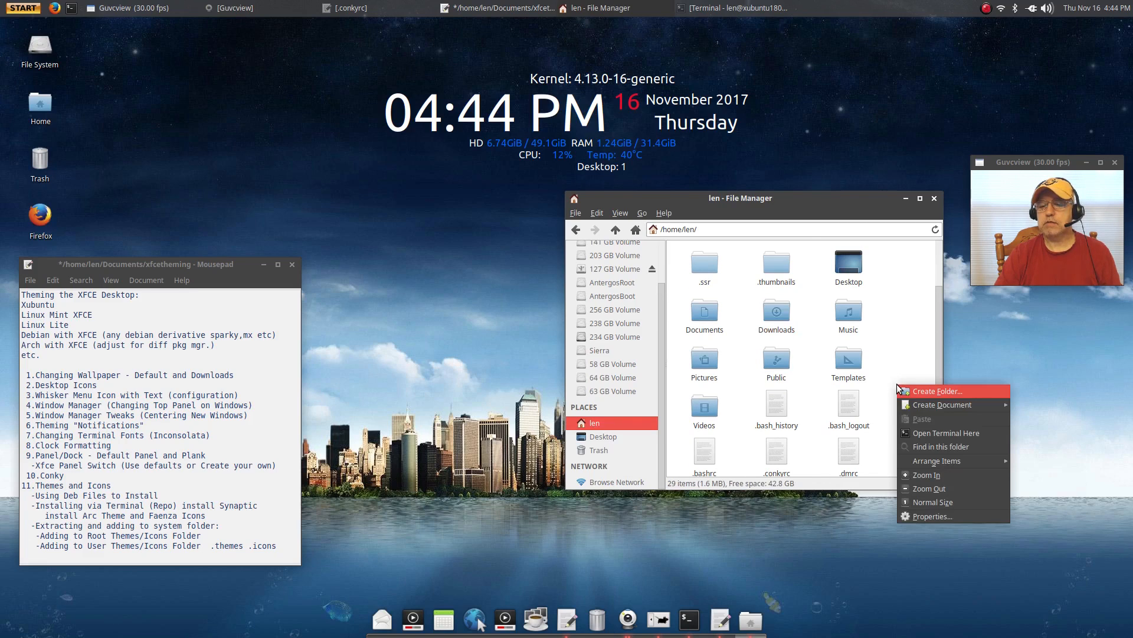
left_click(926, 390)
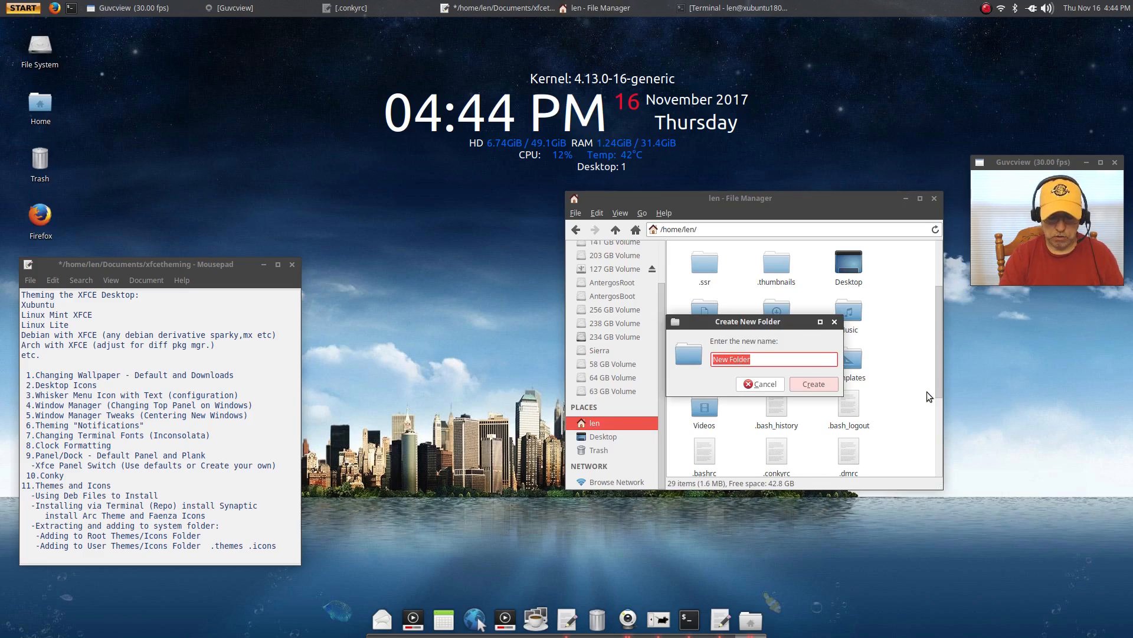
type(".themes")
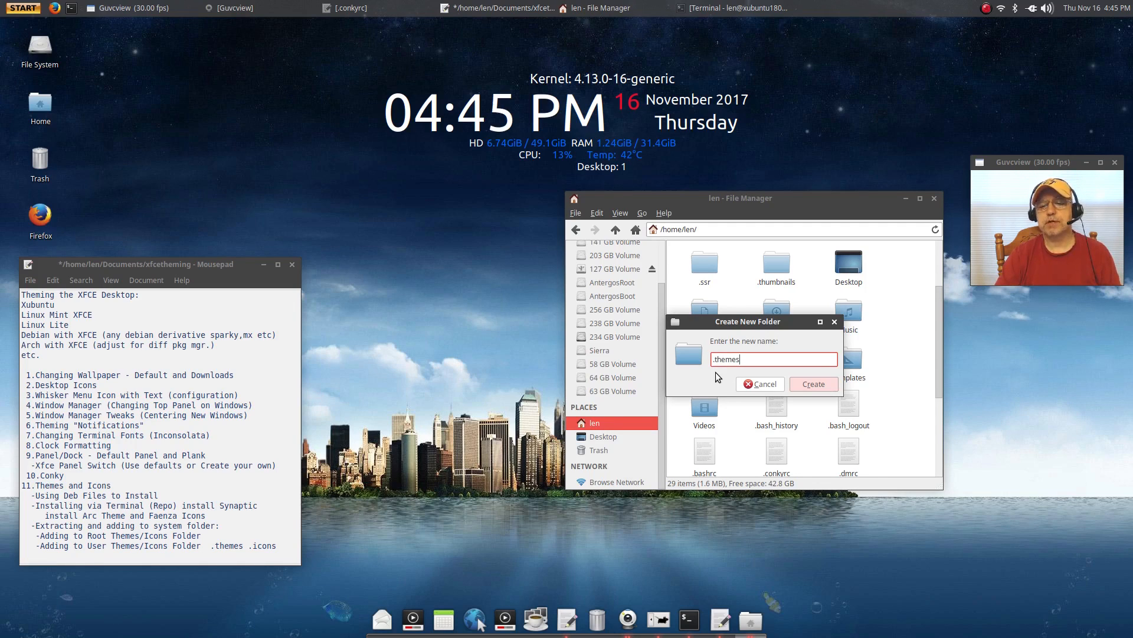
left_click(805, 381)
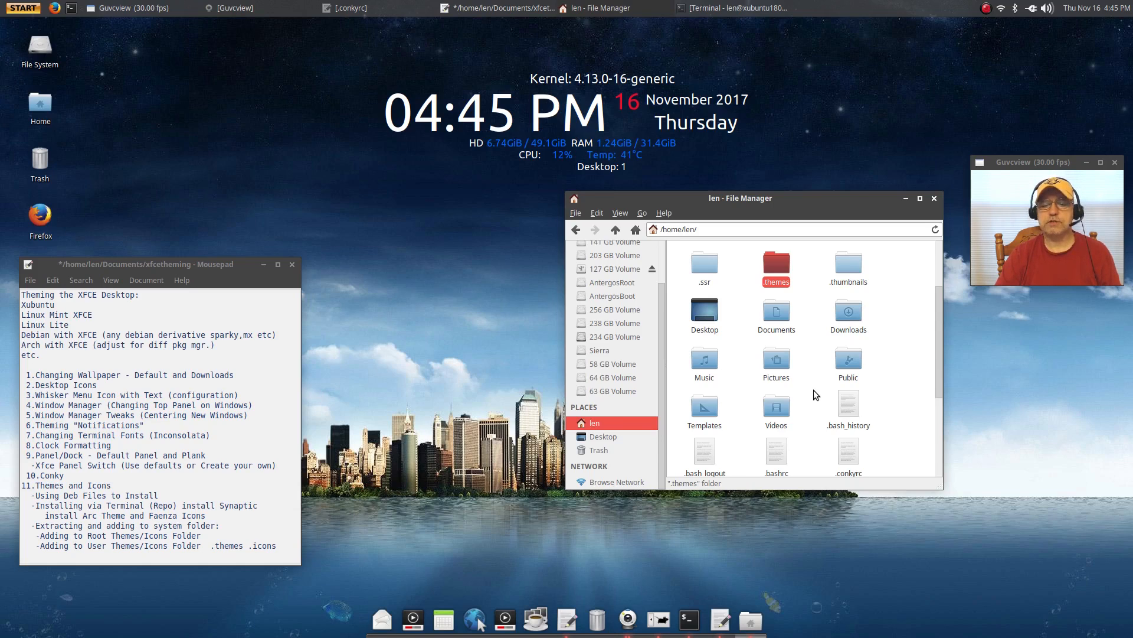
Return to Downloads and copy the extracted Numix-Blue-Remix folder.
double_click(845, 313)
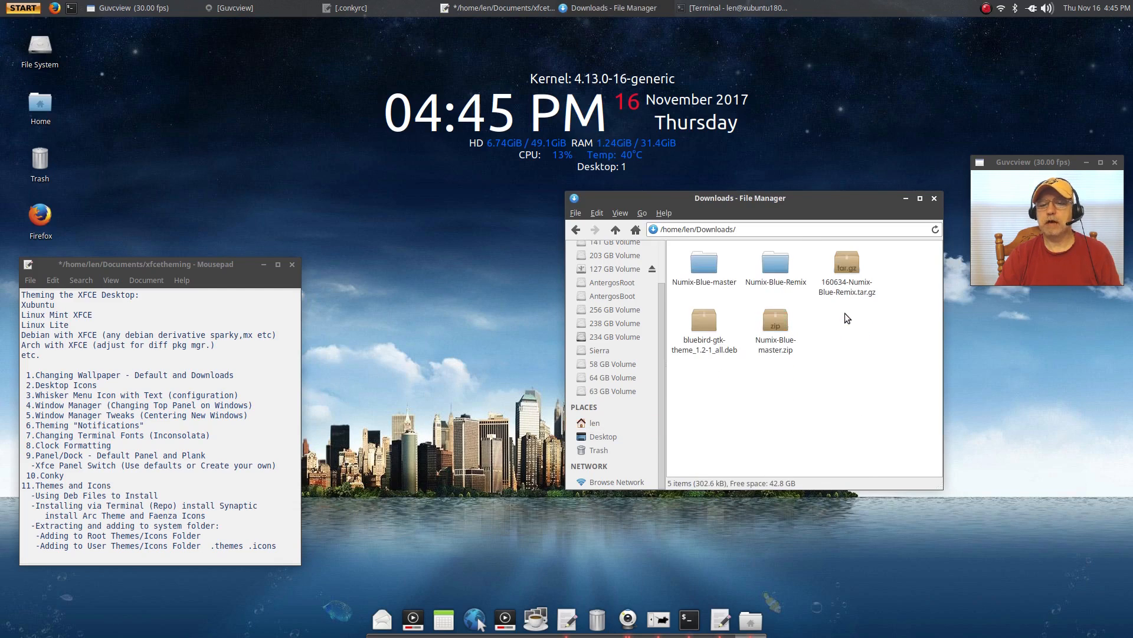
right_click(771, 262)
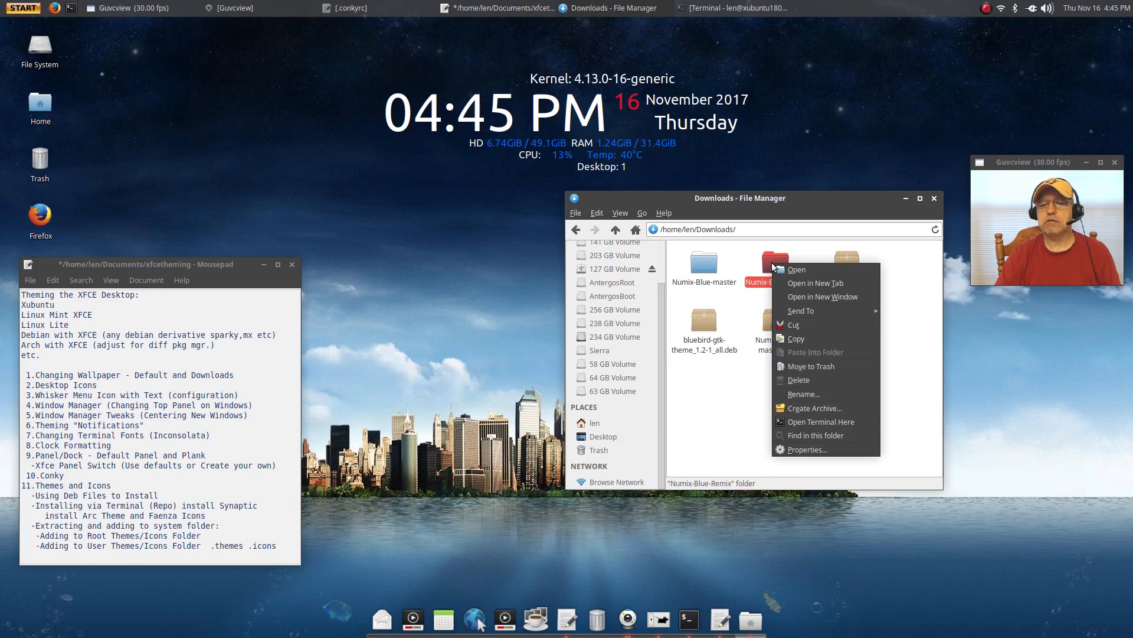
left_click(802, 338)
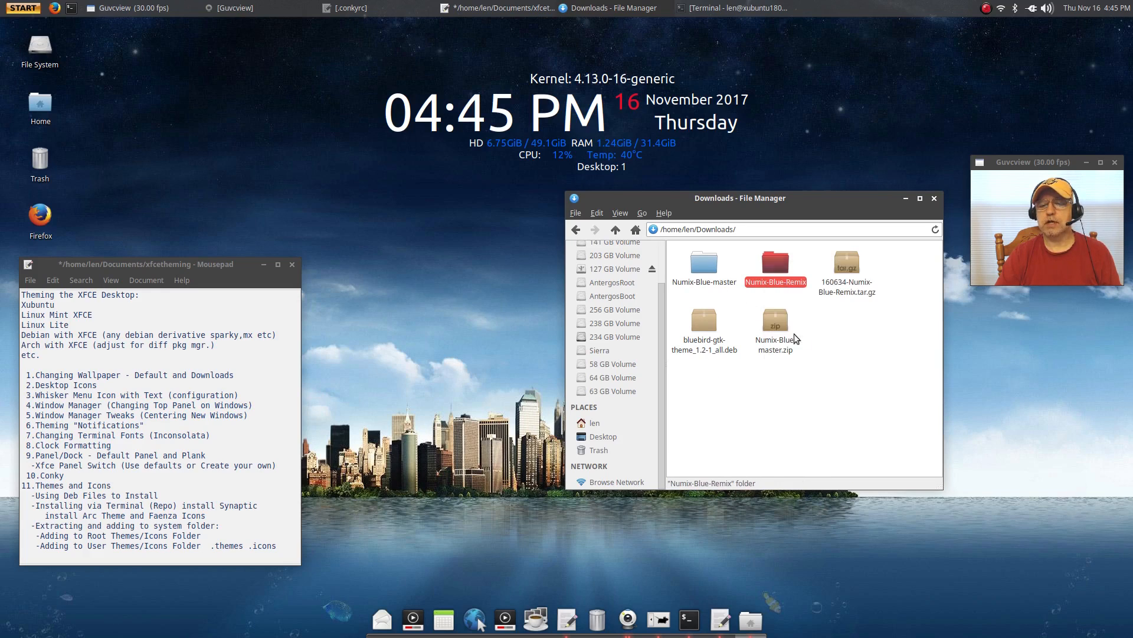
Paste the Numix-Blue-Remix folder into the home folder's .themes folder and close the file manager.
left_click(593, 423)
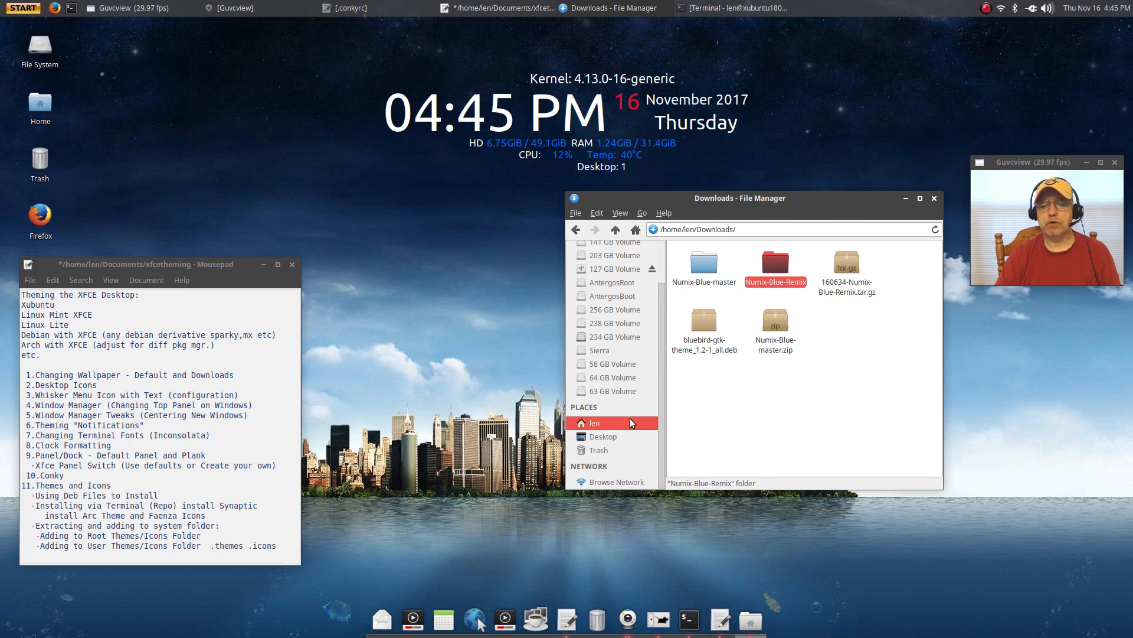
scroll(813, 348, "down", 5)
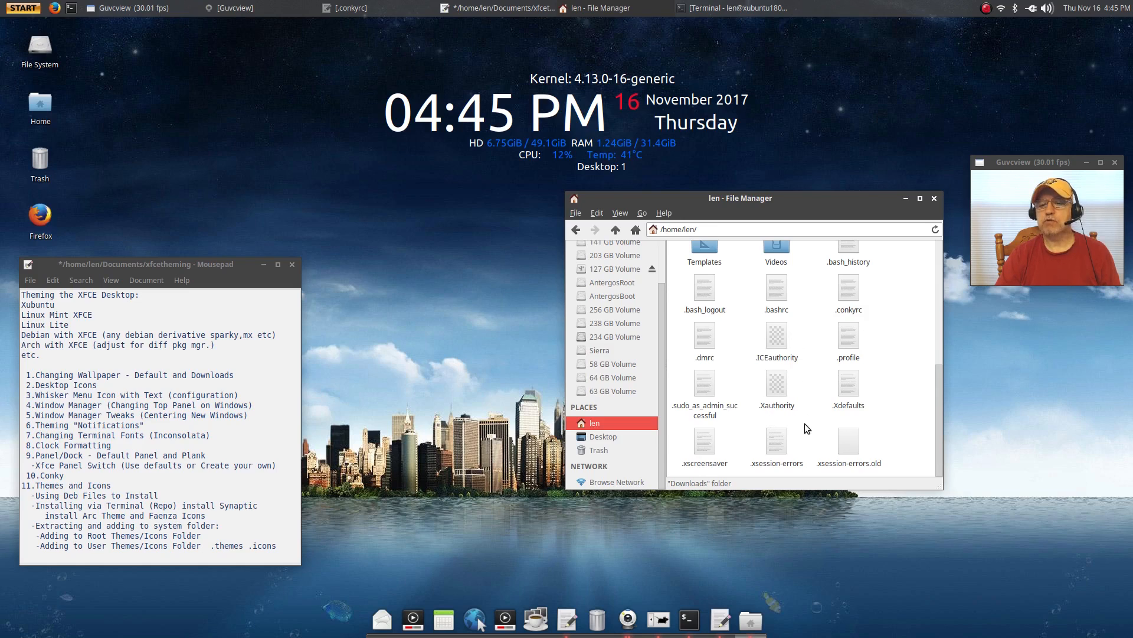
scroll(831, 421, "up", 2)
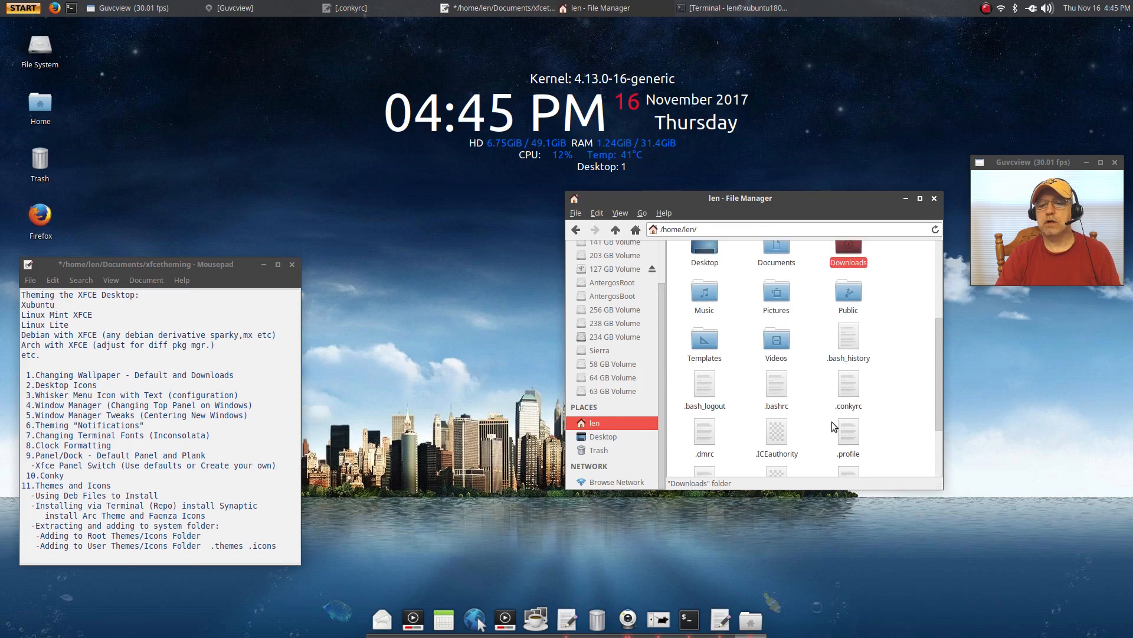
scroll(832, 422, "up", 1)
double_click(774, 281)
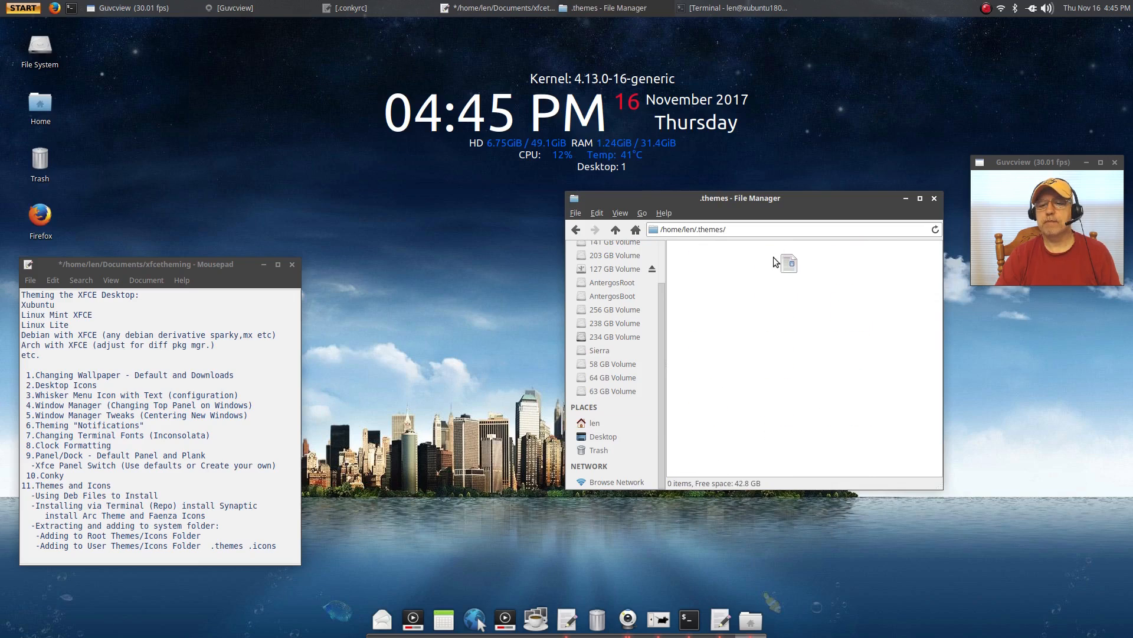
right_click(699, 271)
left_click(731, 303)
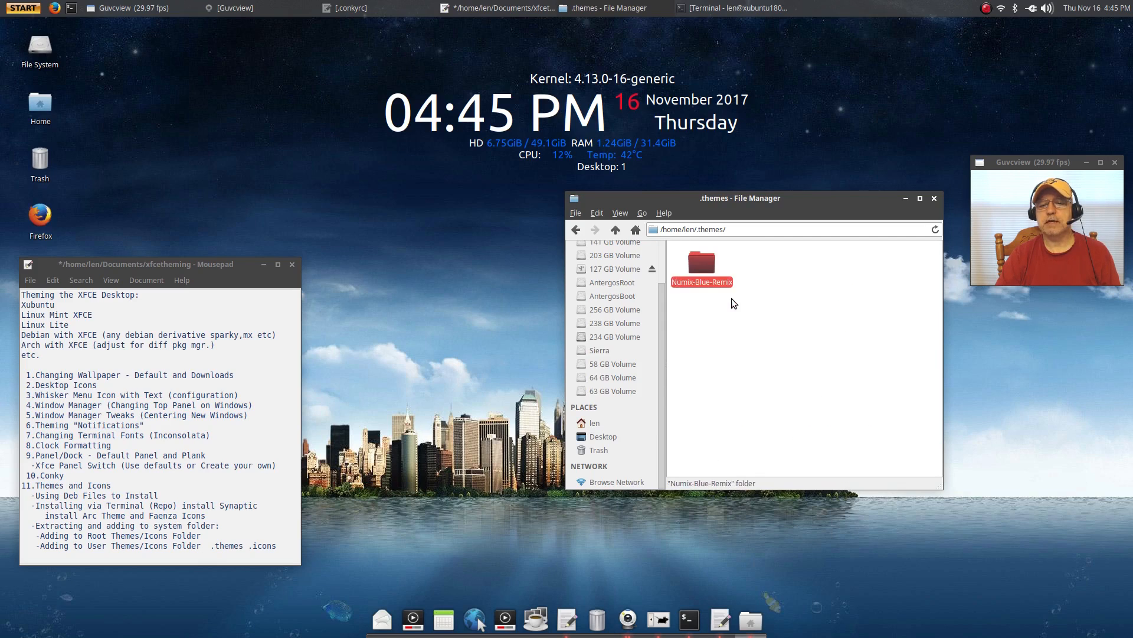
left_click(711, 310)
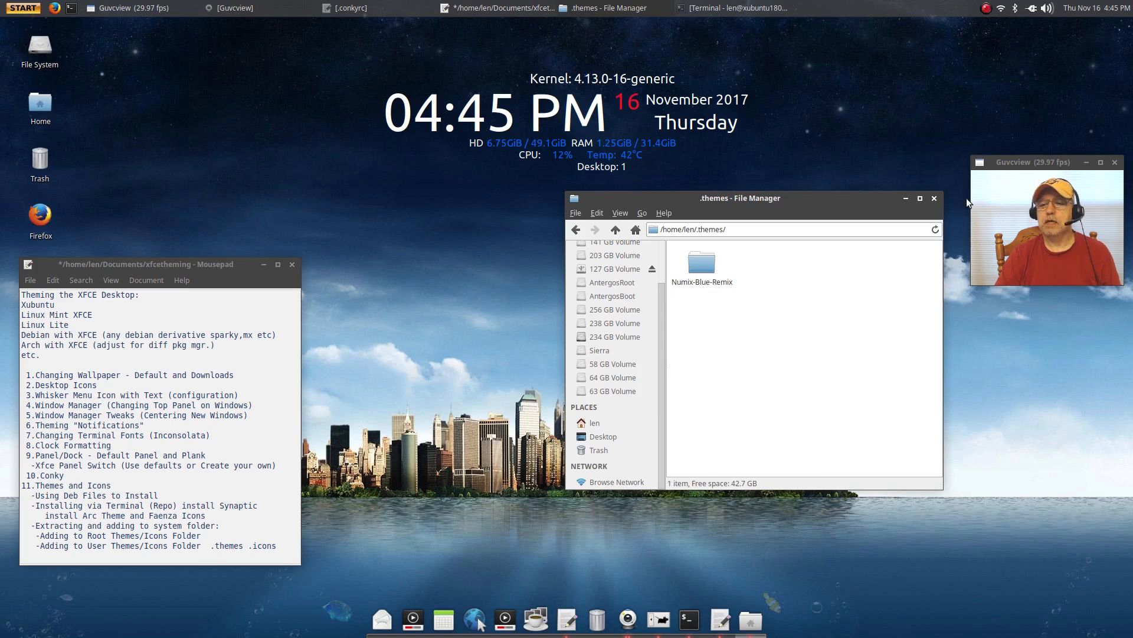
left_click(936, 198)
left_click(479, 232)
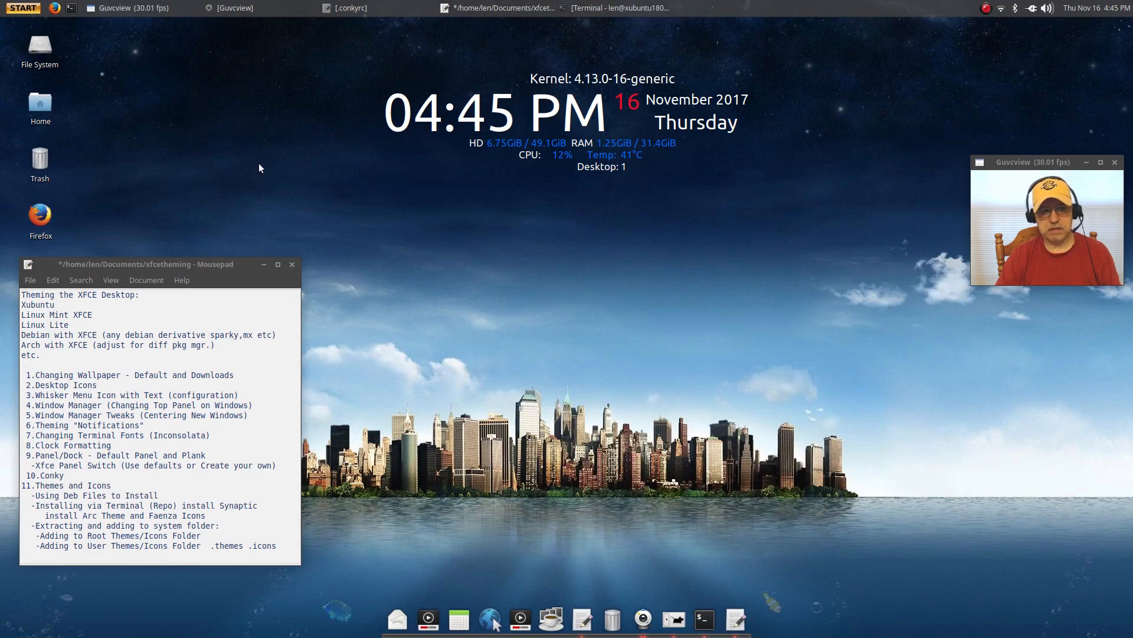
Open the Appearance settings and apply the Numix-Blue-Remix style.
left_click(28, 10)
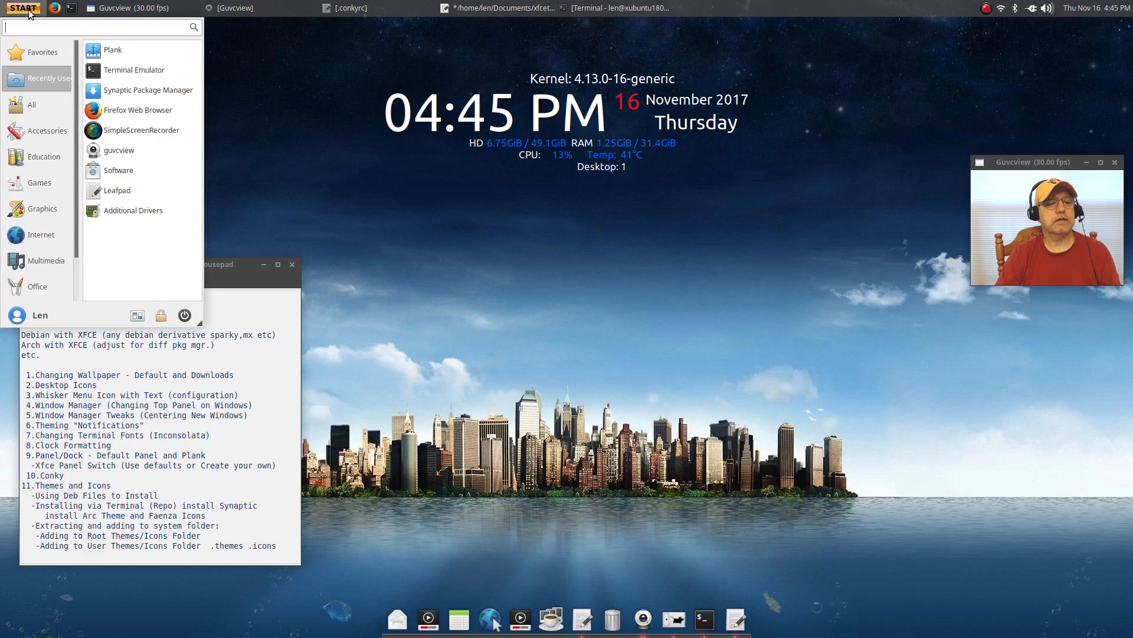
left_click(137, 315)
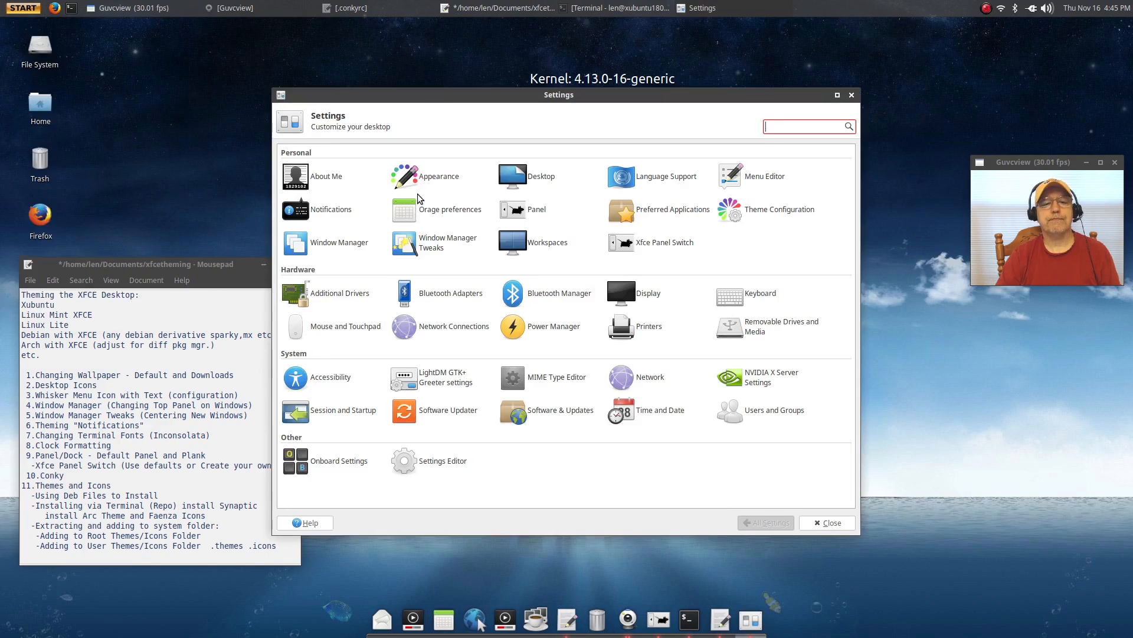
left_click(435, 178)
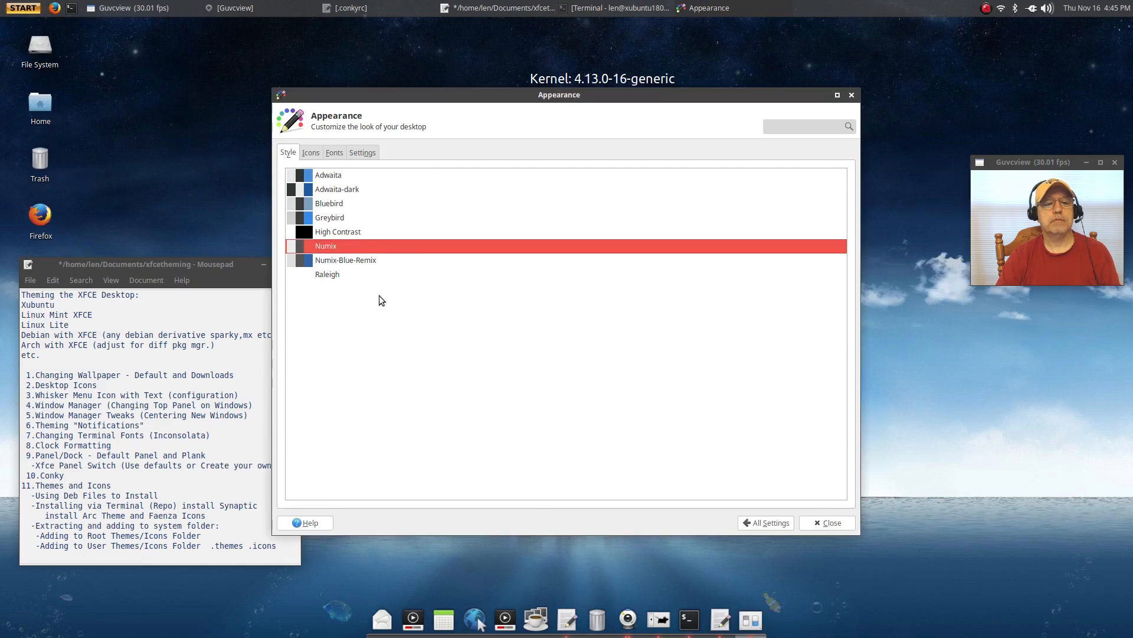
left_click(348, 261)
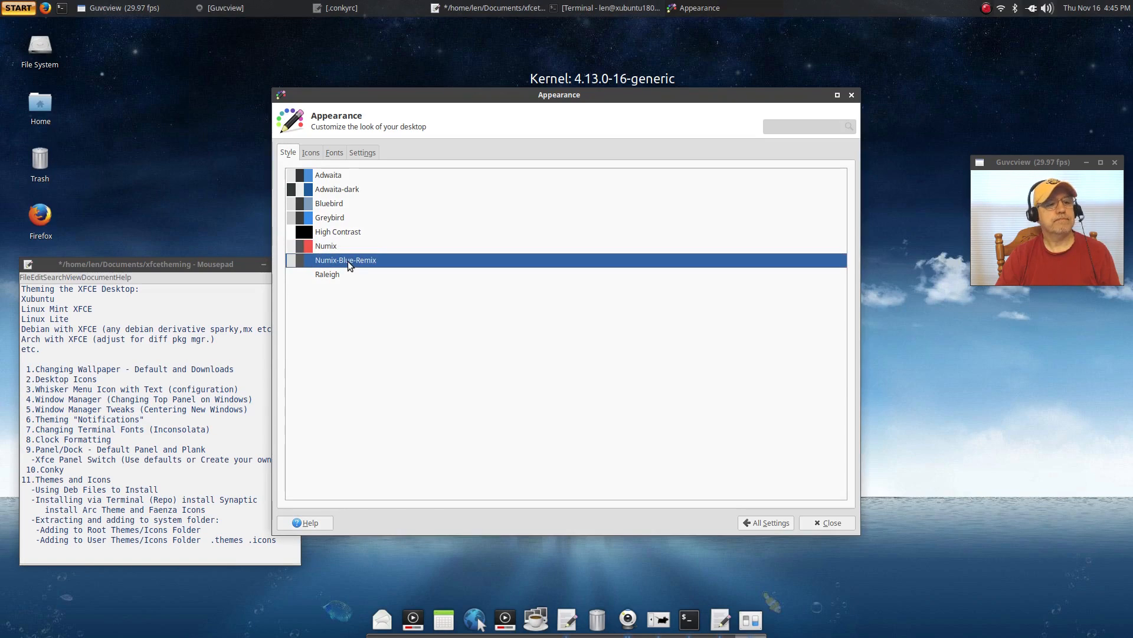
Compare the Numix, Numix-Blue-Remix and Raleigh styles by switching between them, and return to Numix-Blue-Remix.
left_click(317, 245)
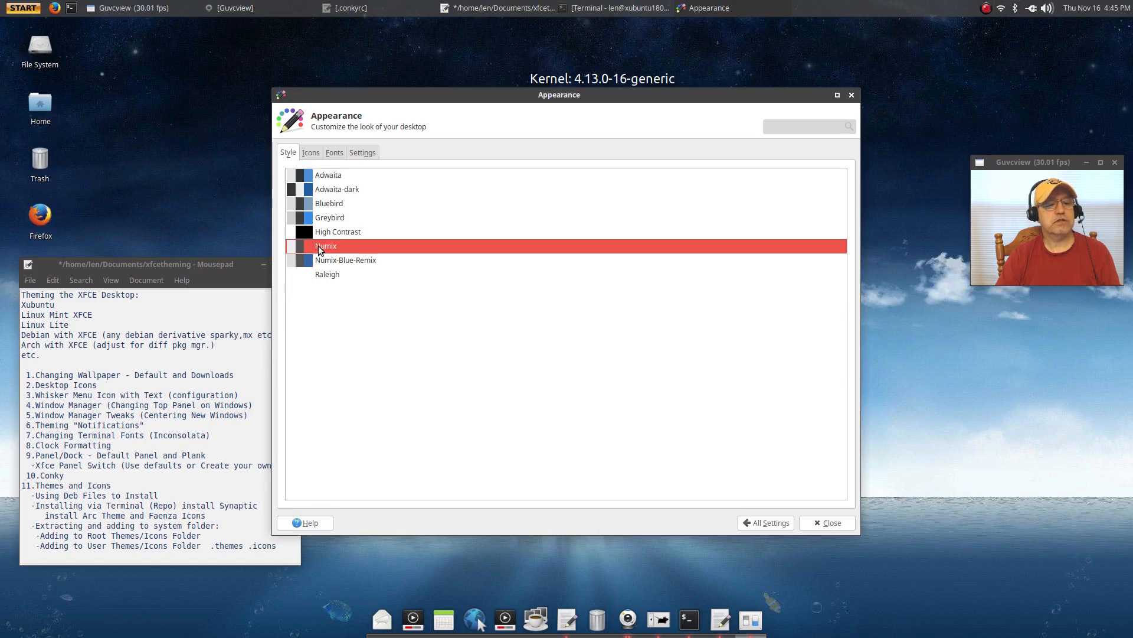
left_click(372, 259)
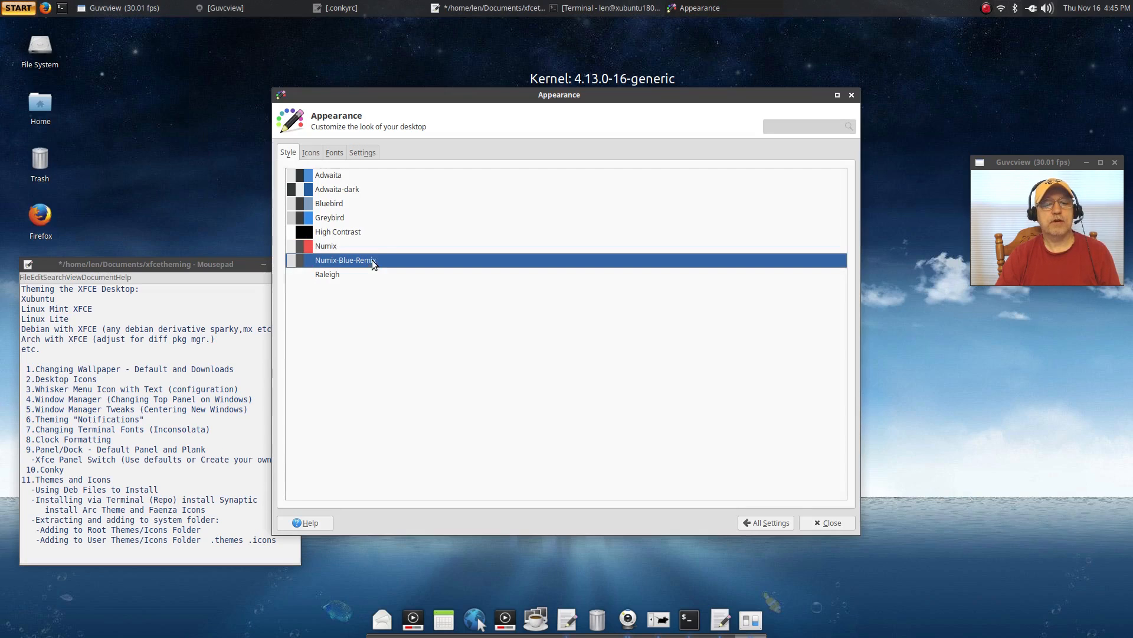
left_click(380, 248)
left_click(363, 260)
left_click(377, 249)
left_click(376, 273)
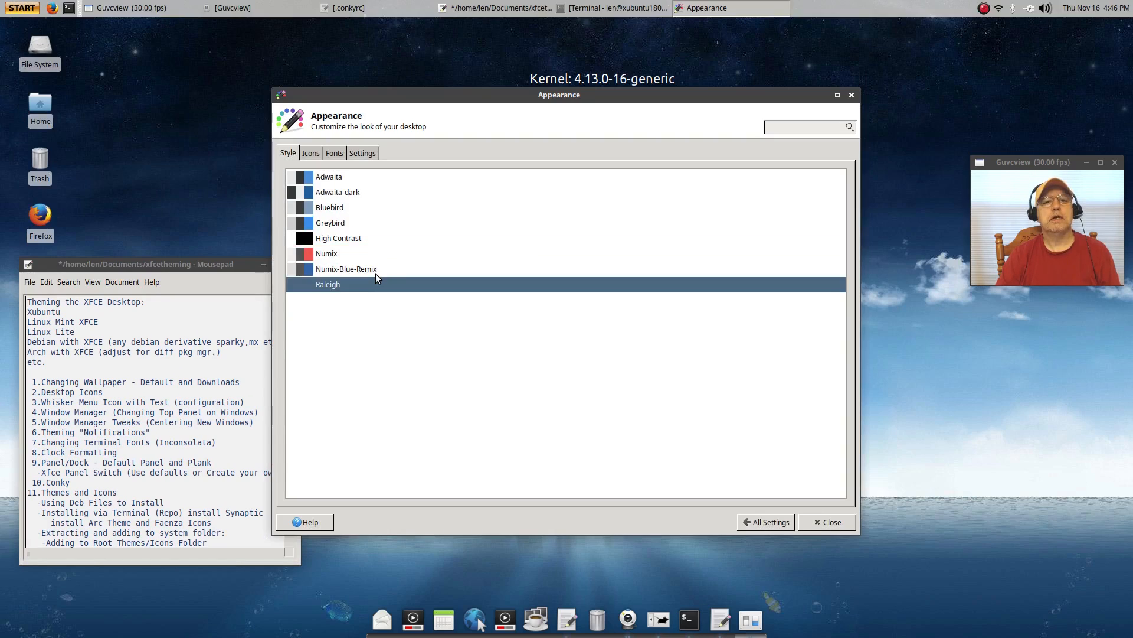
left_click(375, 268)
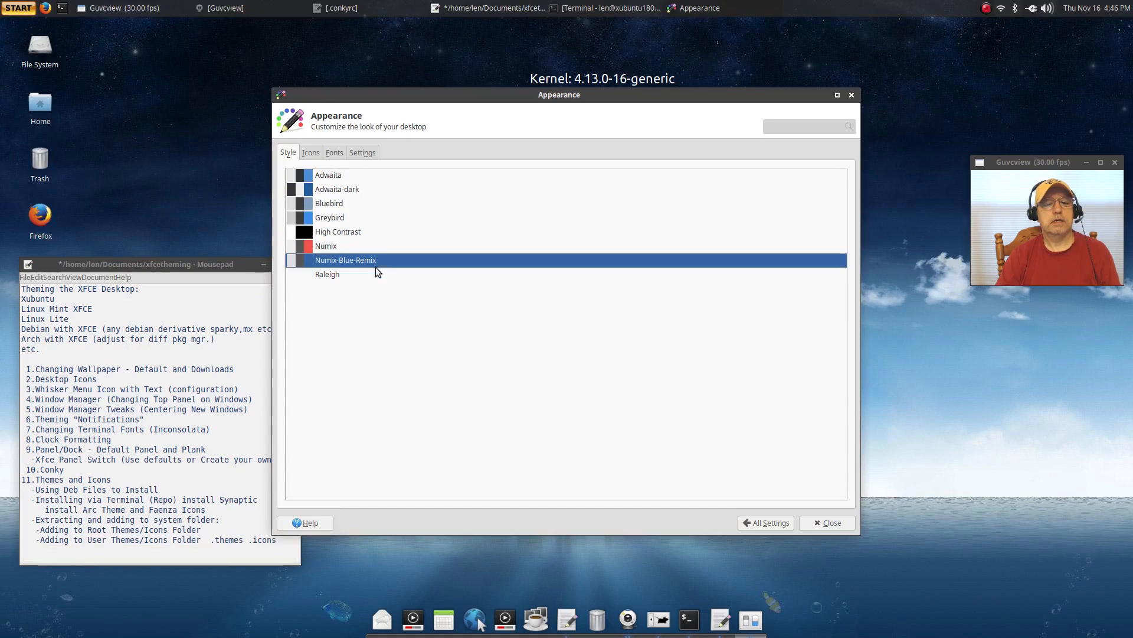
left_click(339, 250)
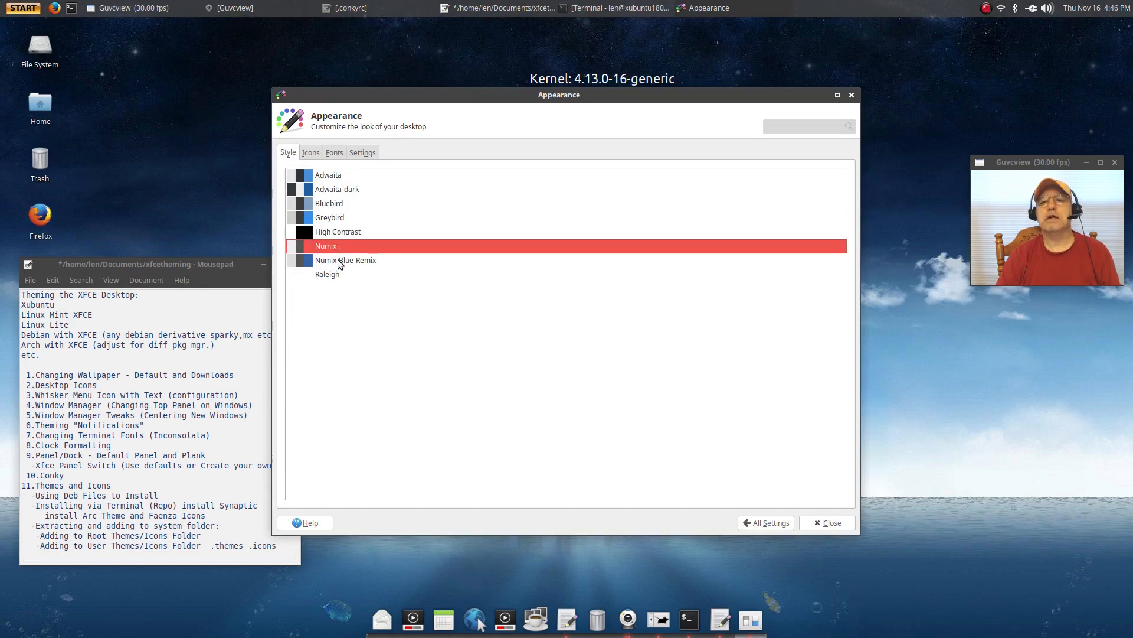
left_click(340, 262)
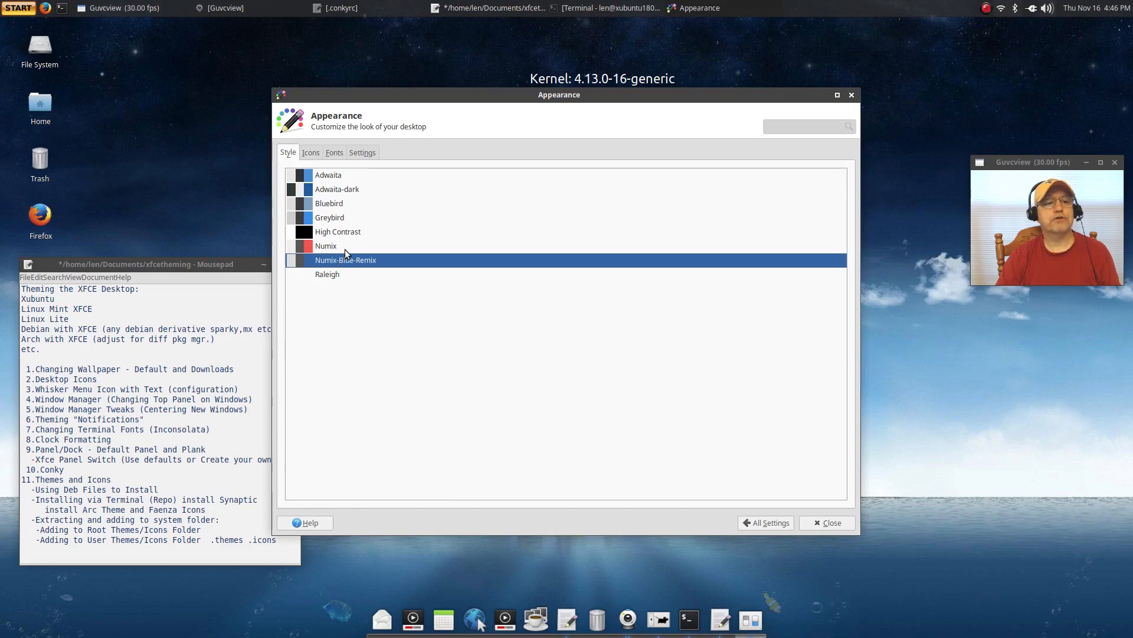
left_click(345, 245)
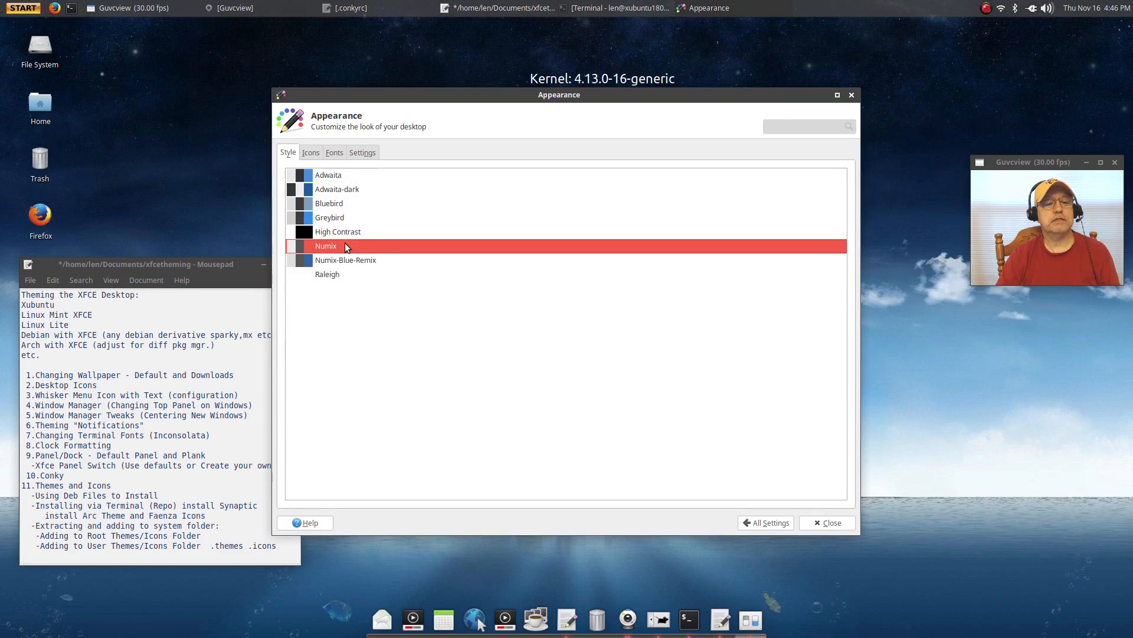
left_click(363, 259)
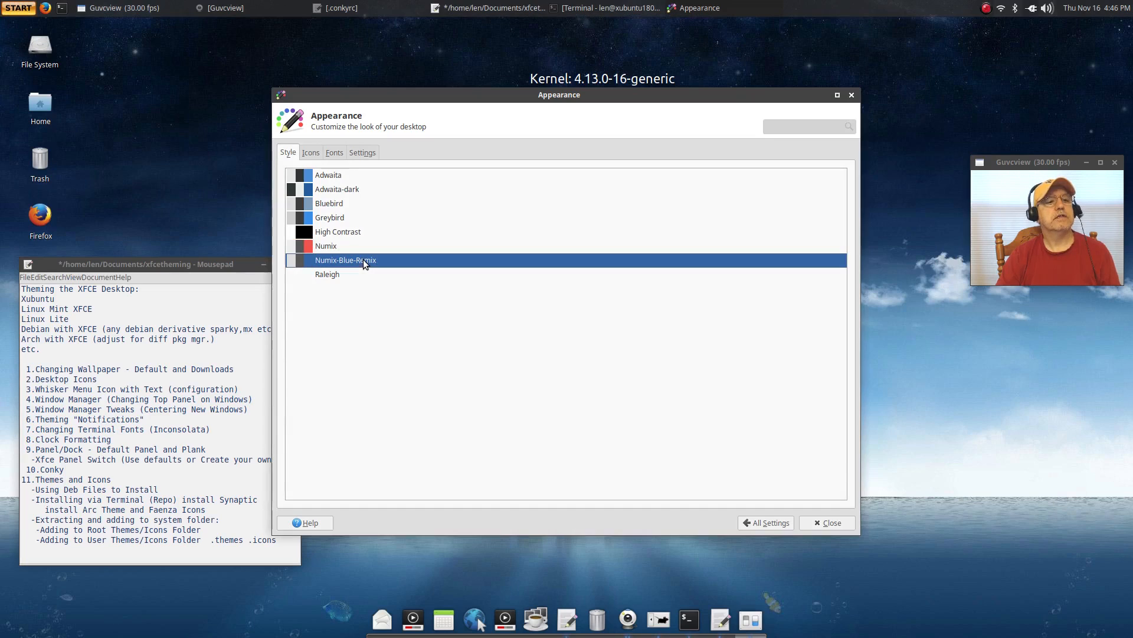
left_click(364, 248)
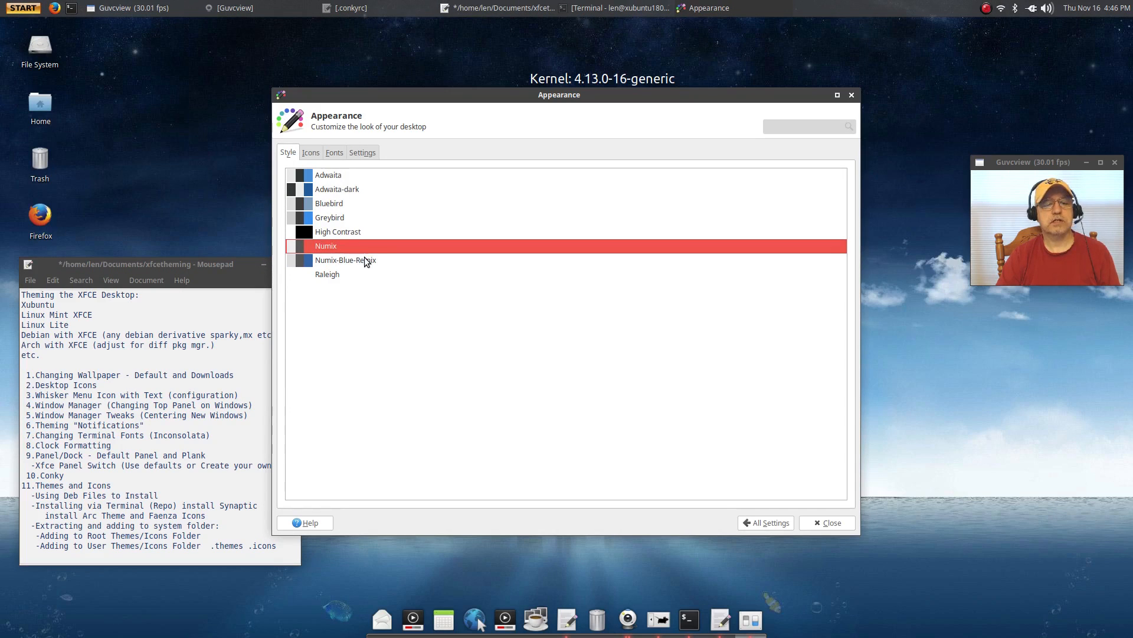
left_click(364, 258)
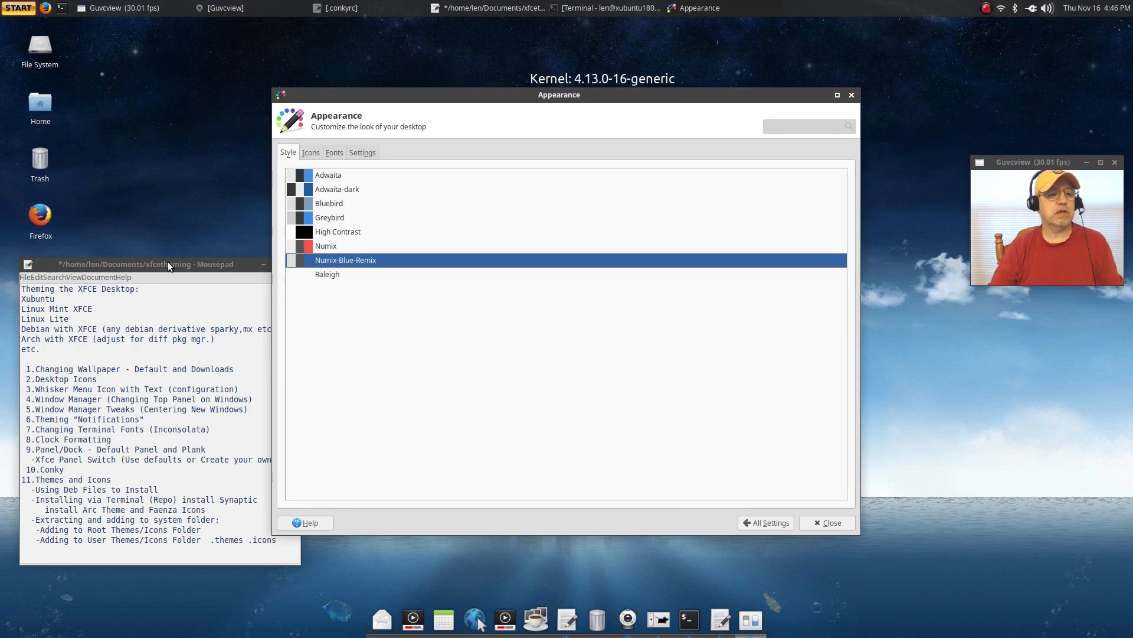
Open the home folder, move its window away from the style list and go to the root directory /.
double_click(48, 107)
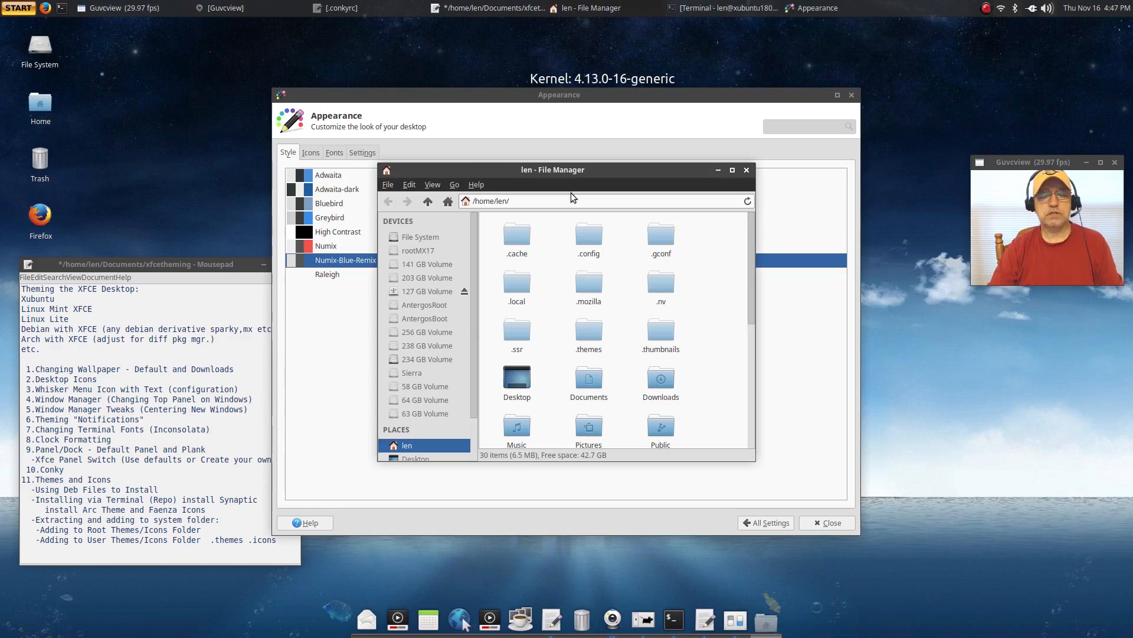
left_click_drag(607, 161, 778, 264)
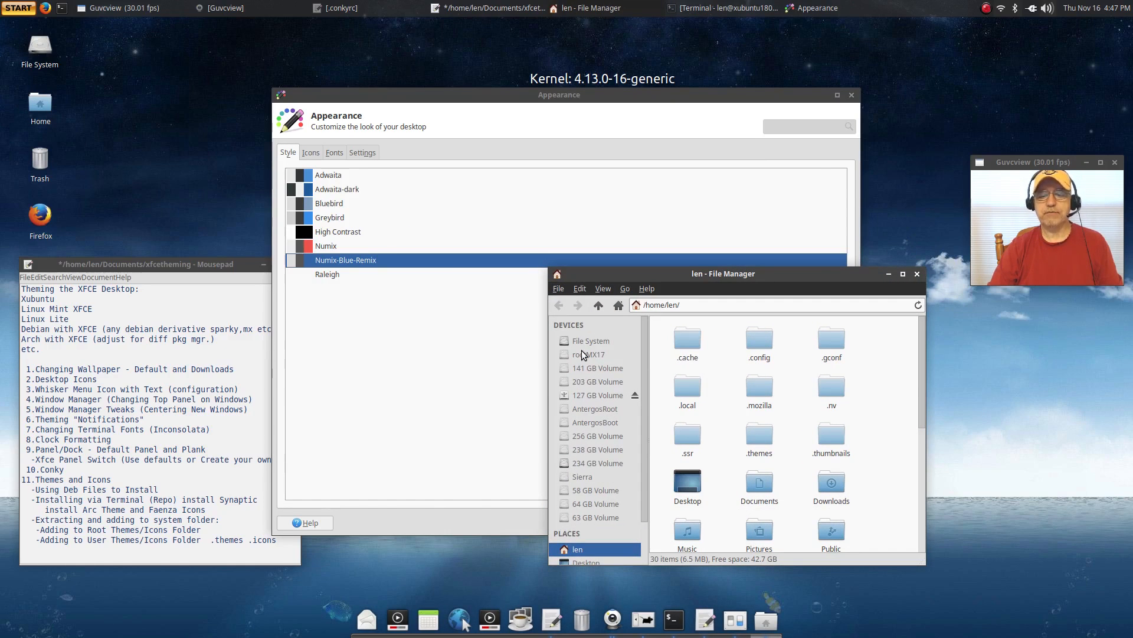
scroll(610, 454, "down", 2)
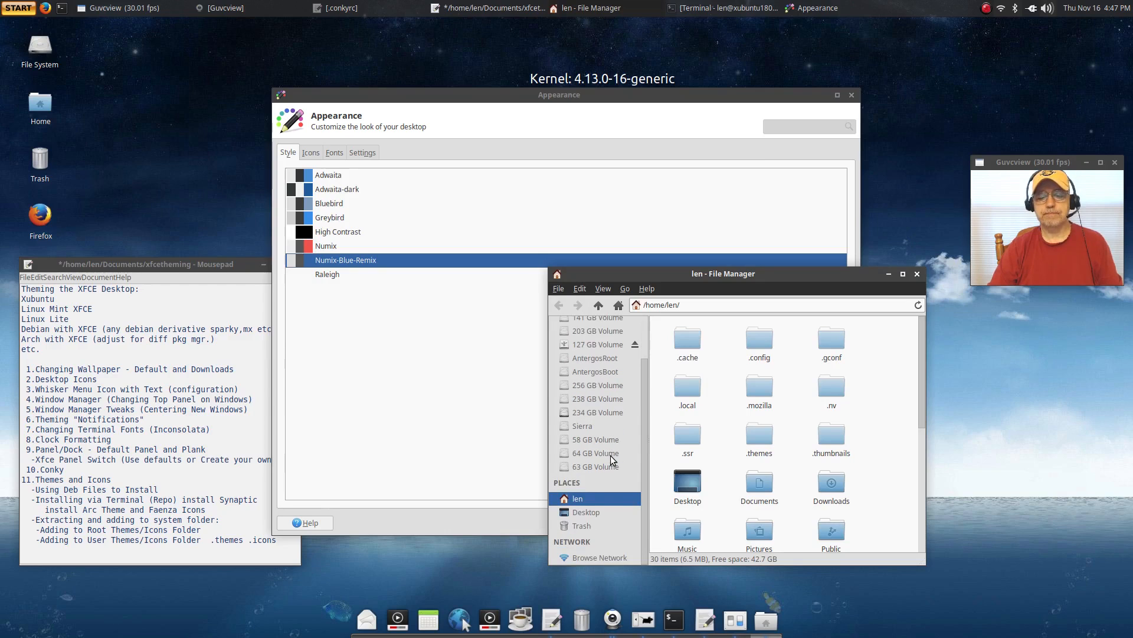
scroll(756, 468, "down", 1)
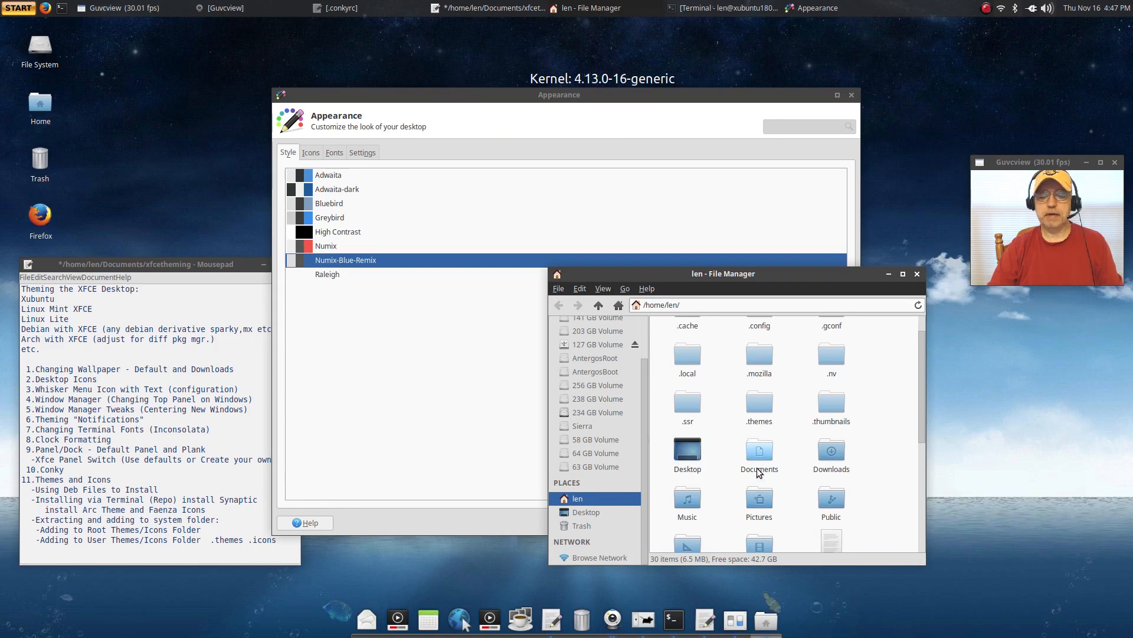
scroll(754, 467, "up", 1)
left_click(695, 303)
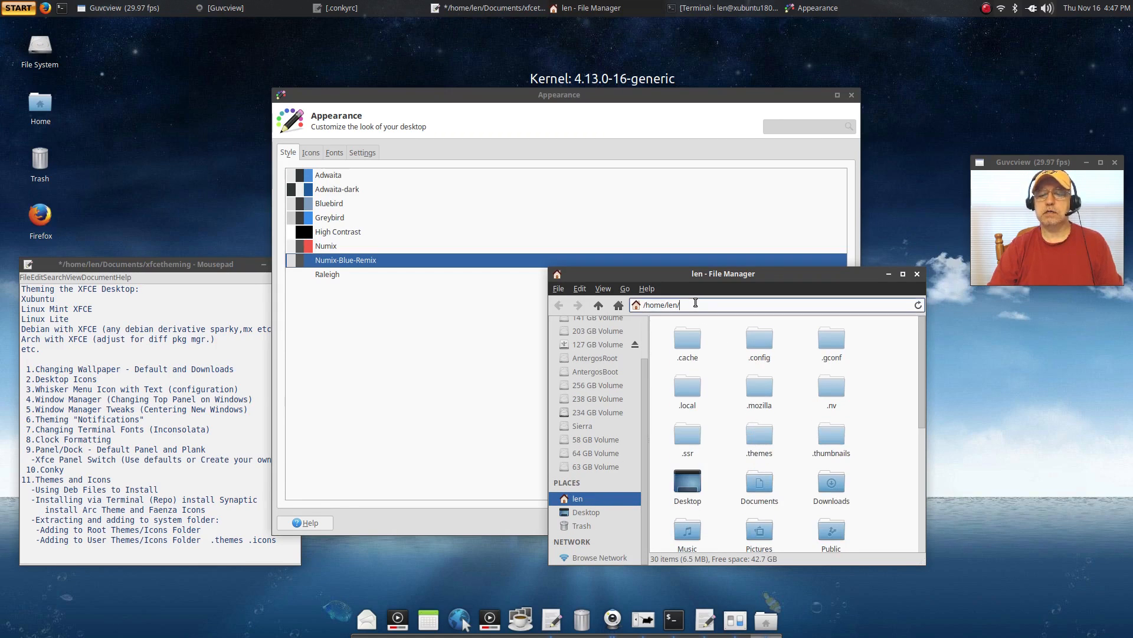
key("BackSpace")
key("BackSpace")
key("BackSpace")
key("BackSpace")
key("BackSpace")
key("BackSpace")
key("BackSpace")
key("BackSpace")
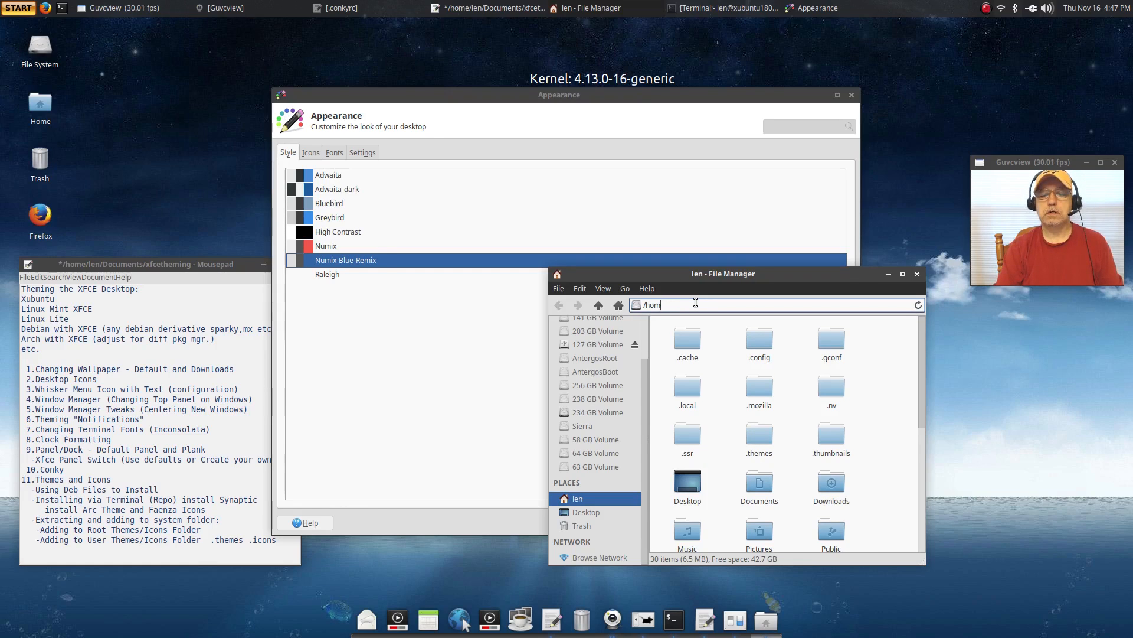
key("BackSpace")
key("Return")
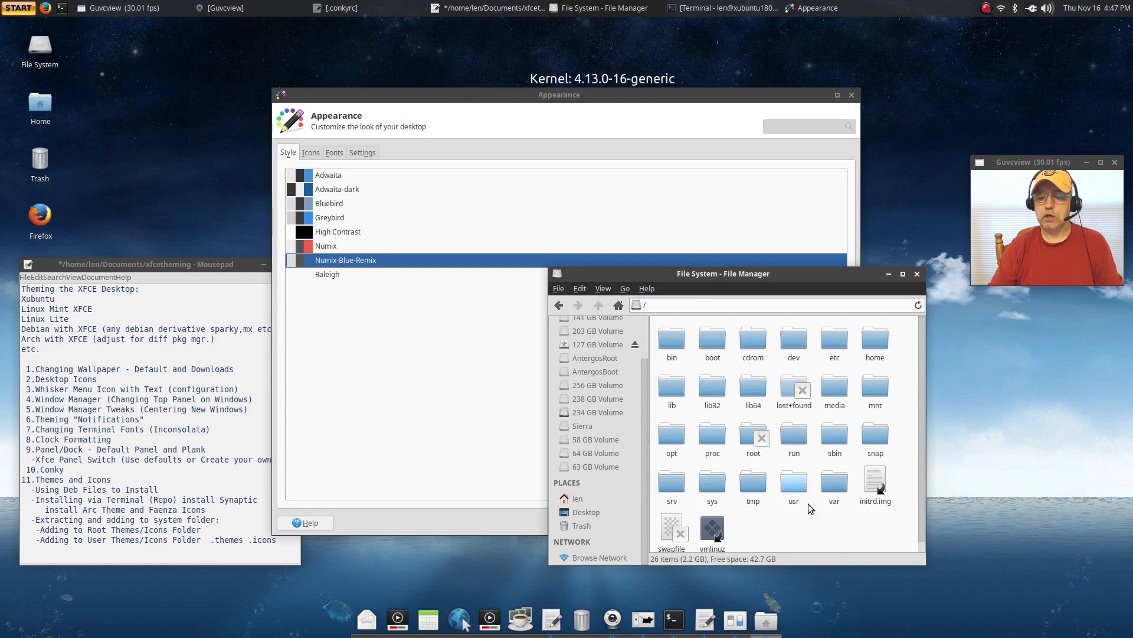
Open the system-wide themes folder at /usr/share/themes.
double_click(801, 486)
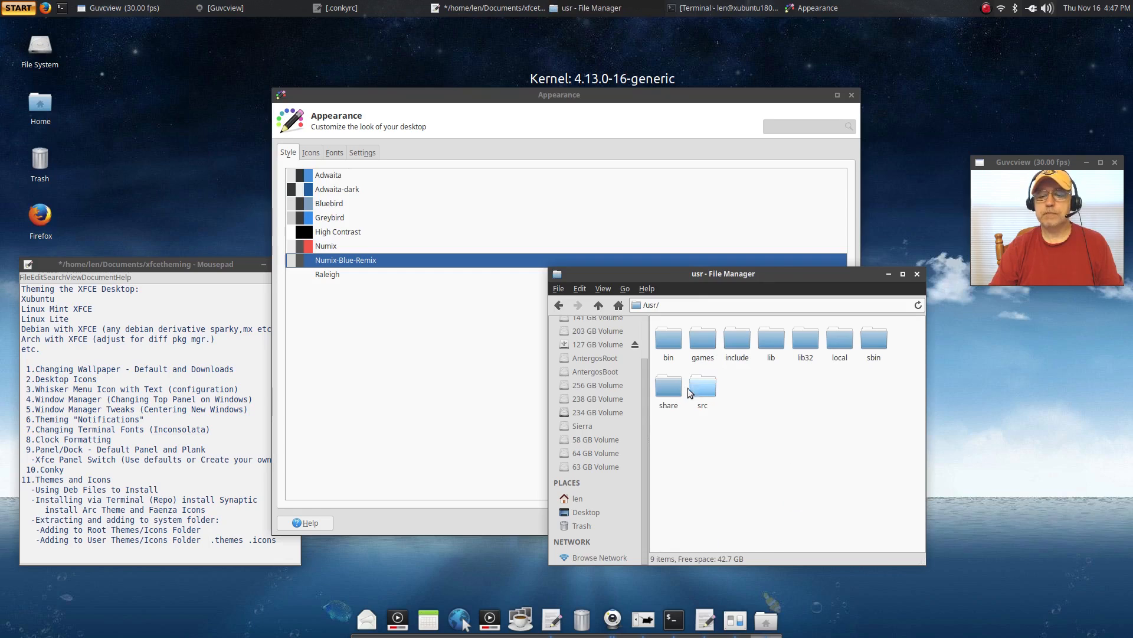
left_click(673, 388)
double_click(673, 389)
scroll(679, 389, "down", 8)
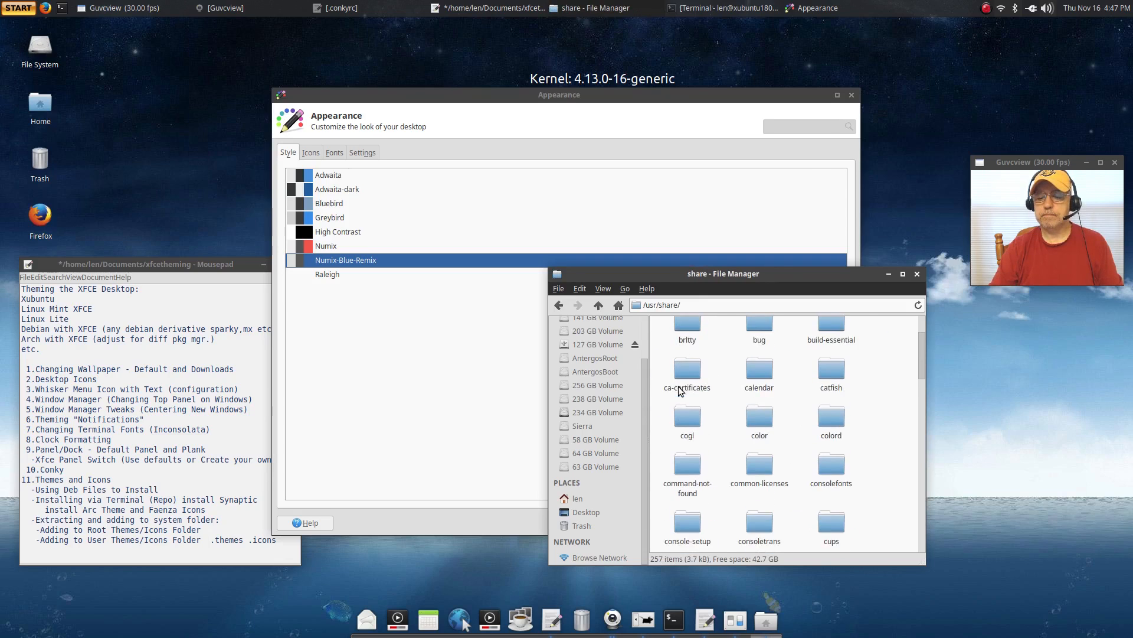
scroll(679, 389, "down", 20)
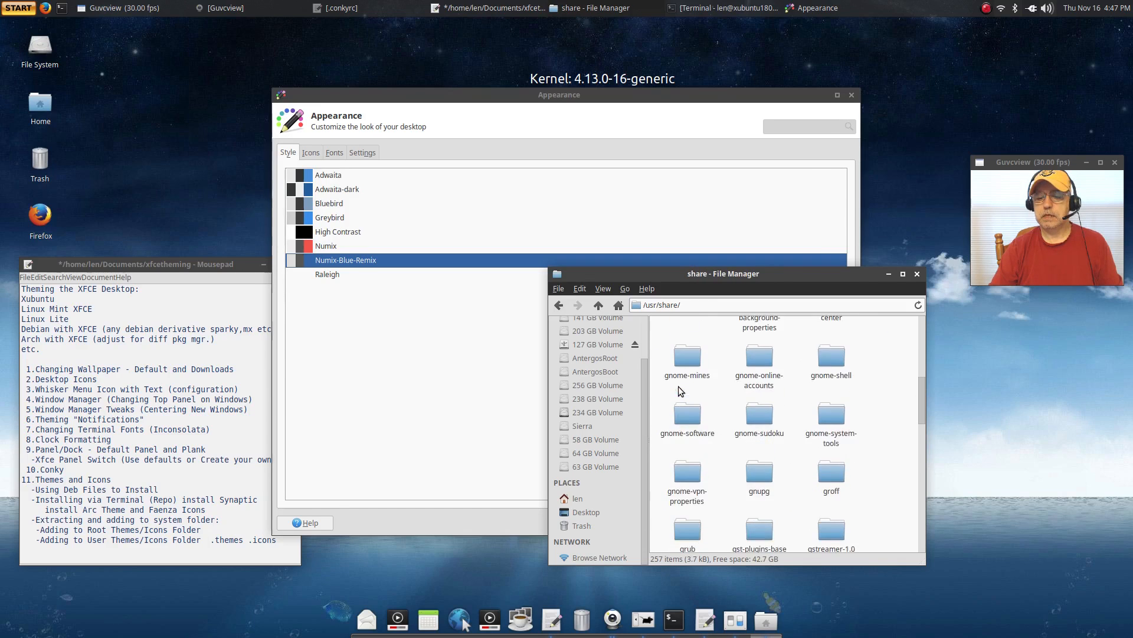
scroll(680, 390, "down", 20)
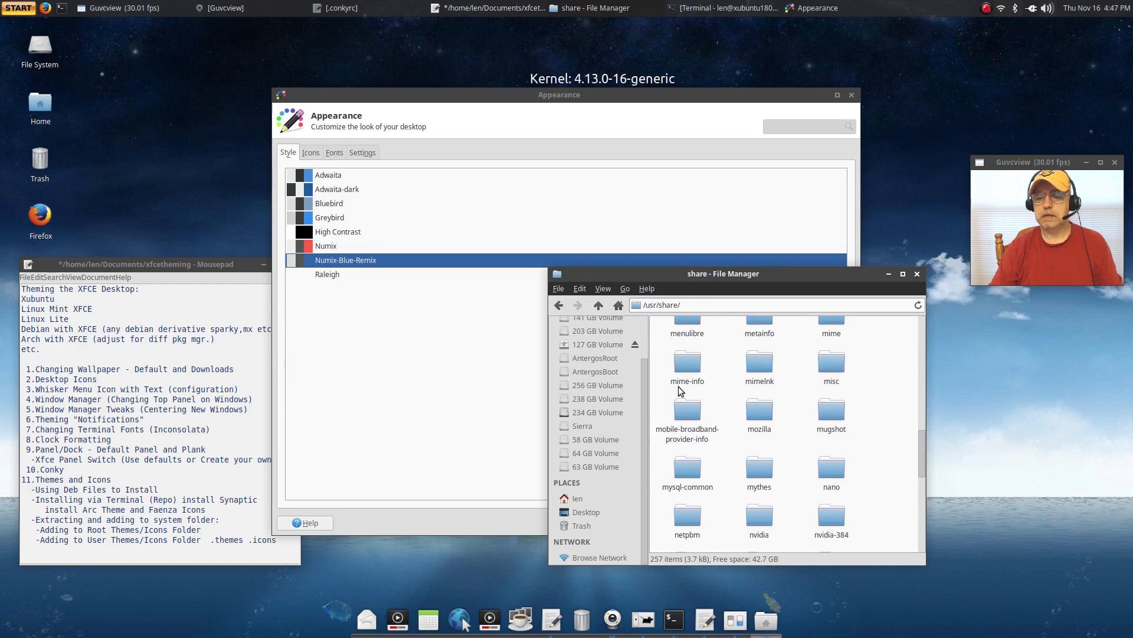
scroll(679, 389, "down", 15)
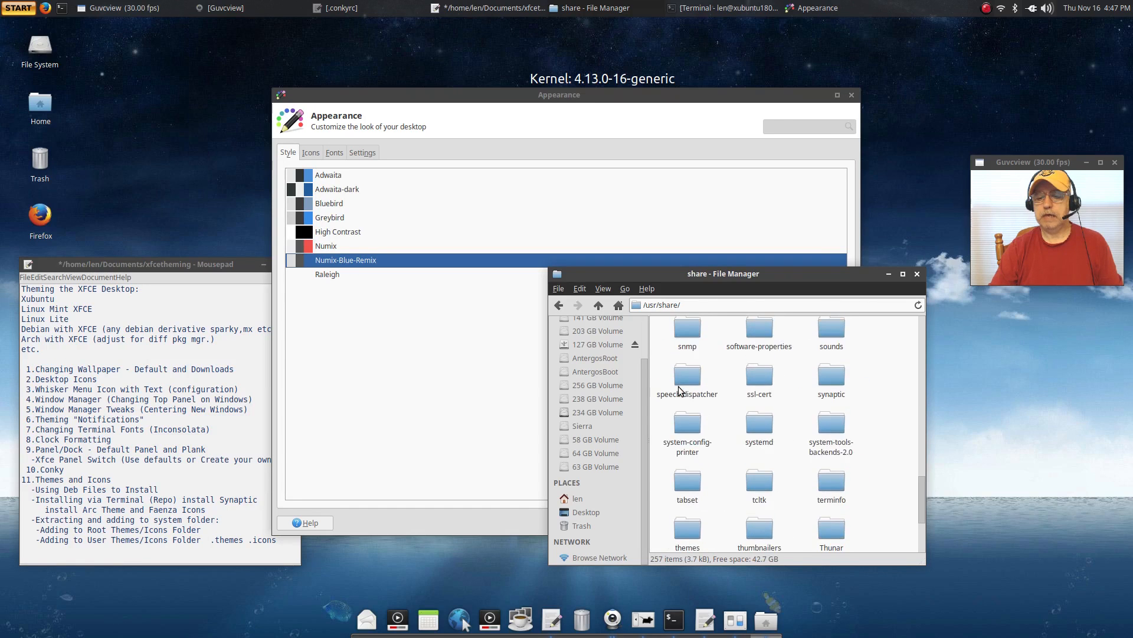
scroll(679, 388, "down", 3)
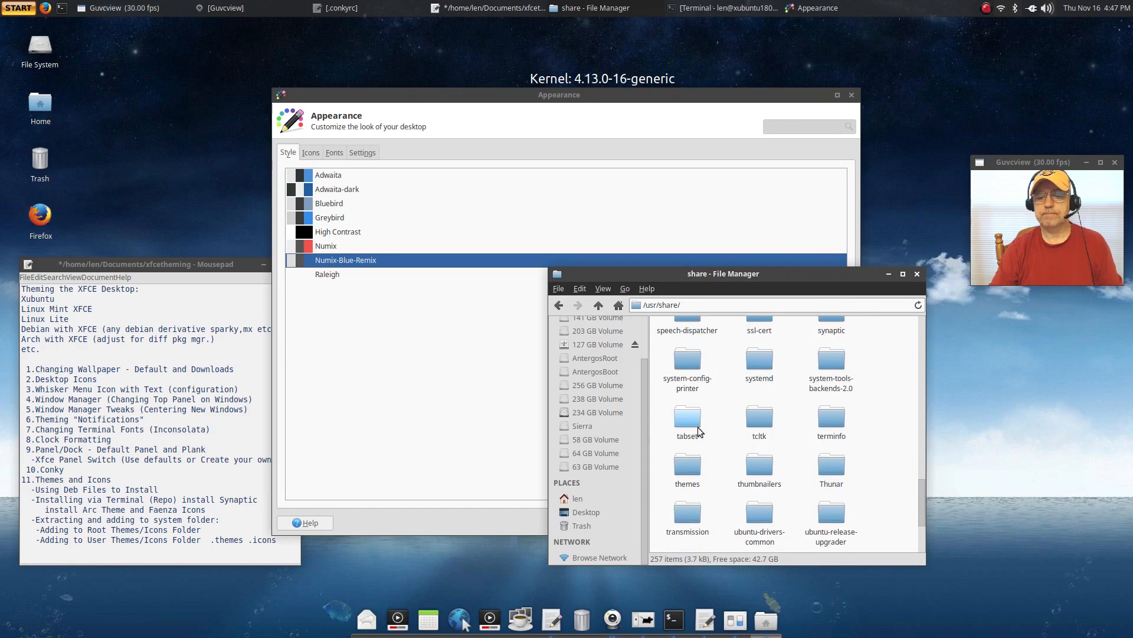
double_click(689, 466)
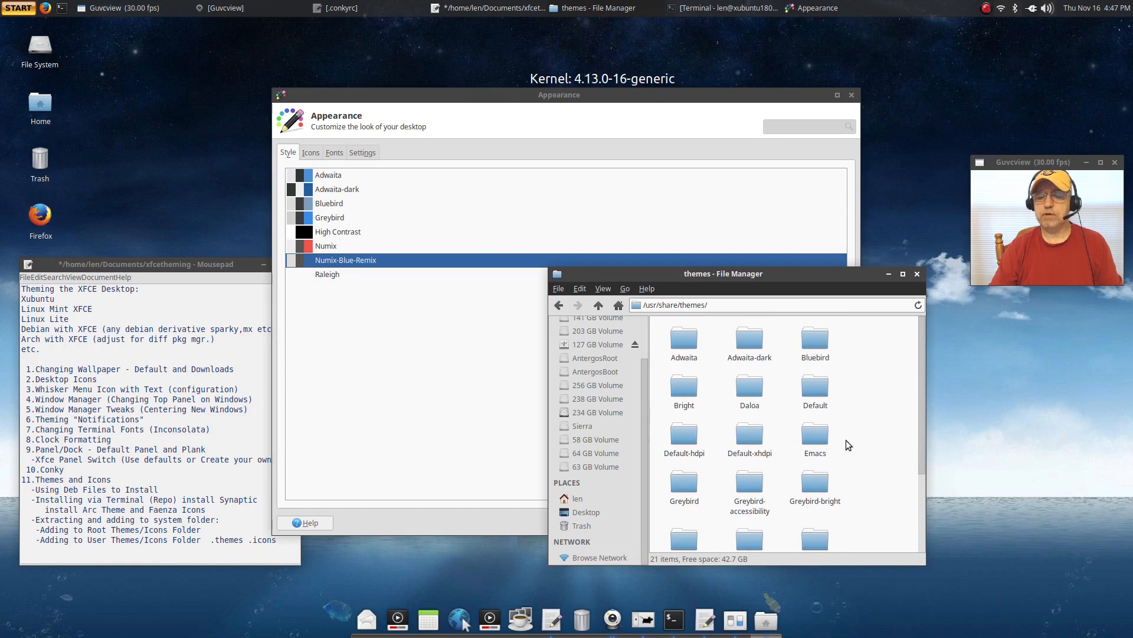
Look through the installed theme folders, and close the file manager and the Appearance settings.
scroll(880, 429, "down", 2)
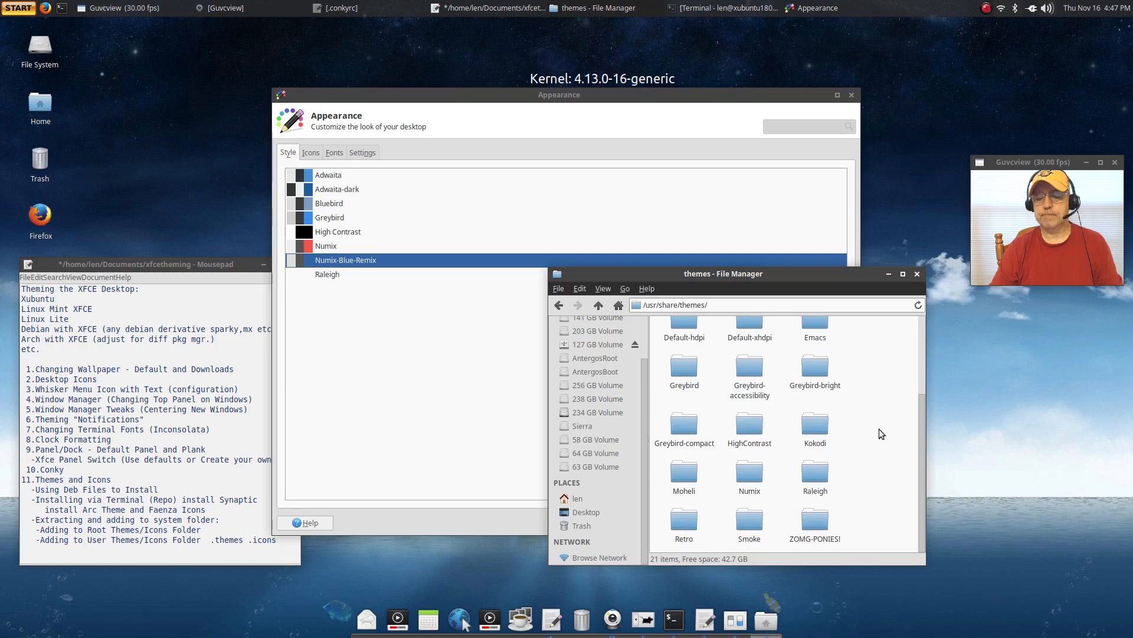
scroll(879, 429, "up", 2)
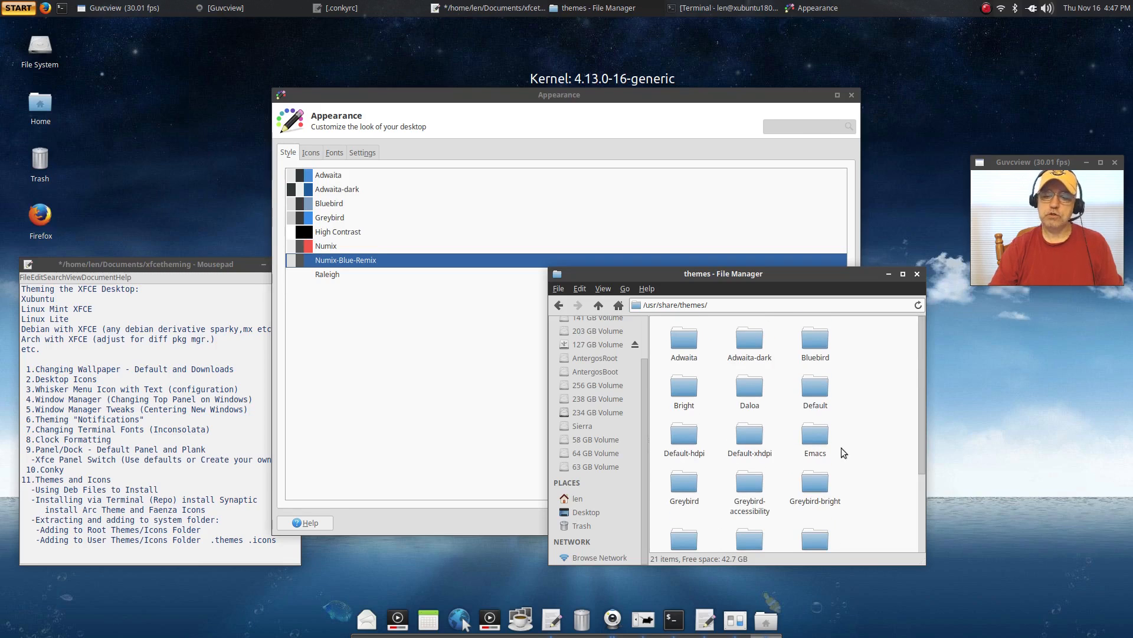
left_click(917, 275)
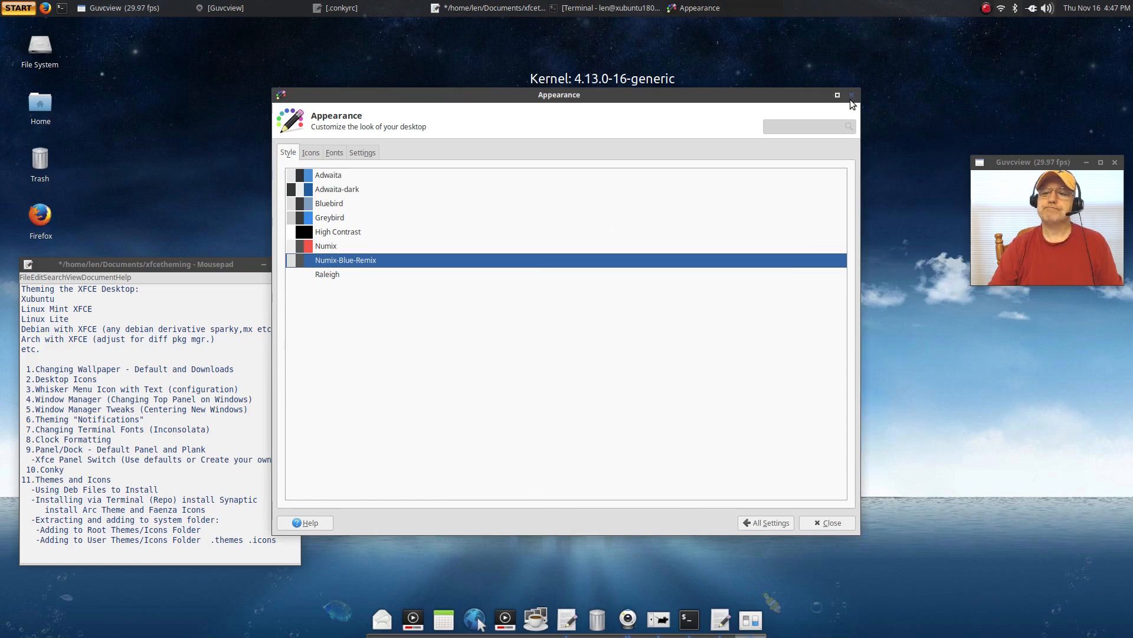
left_click(851, 95)
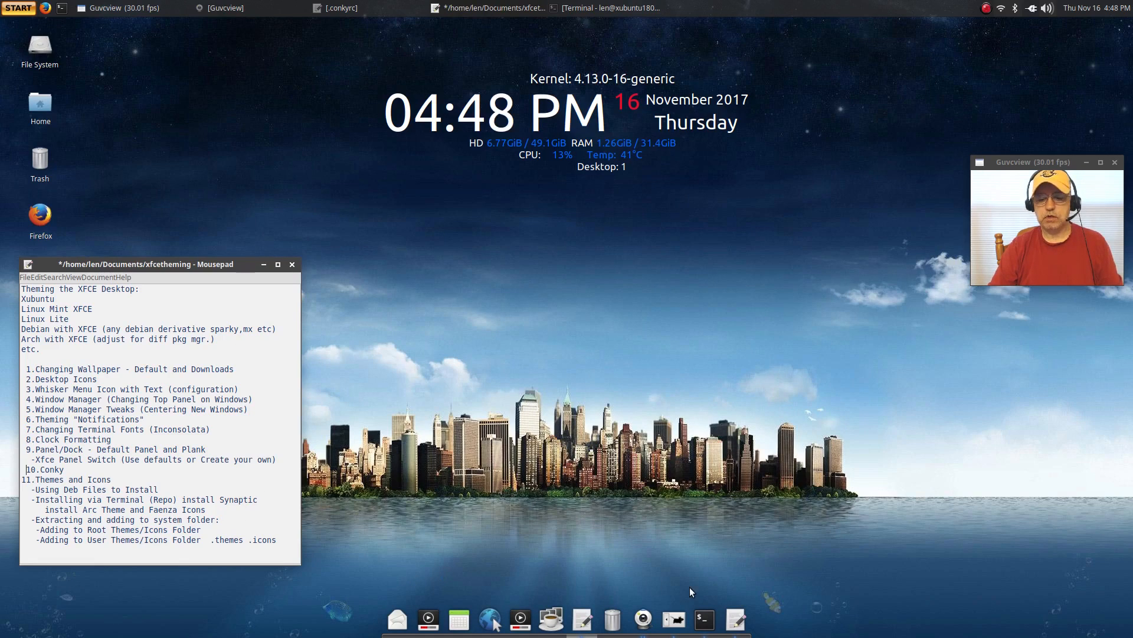
Open a new terminal window, keeping the terminal that runs Conky minimized.
left_click(705, 625)
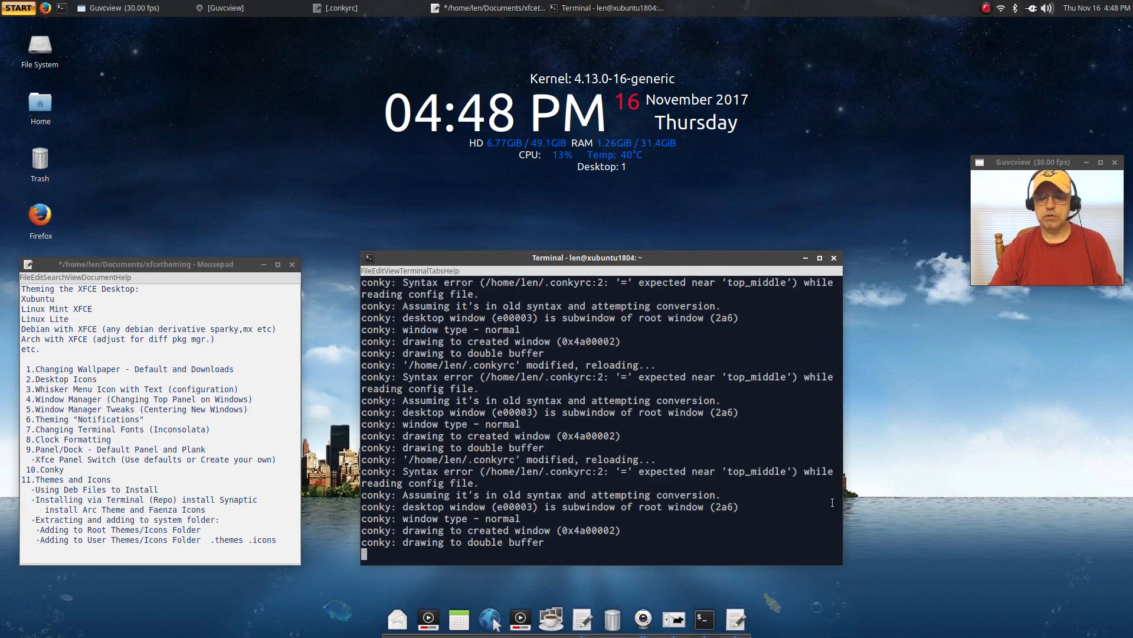
left_click(806, 257)
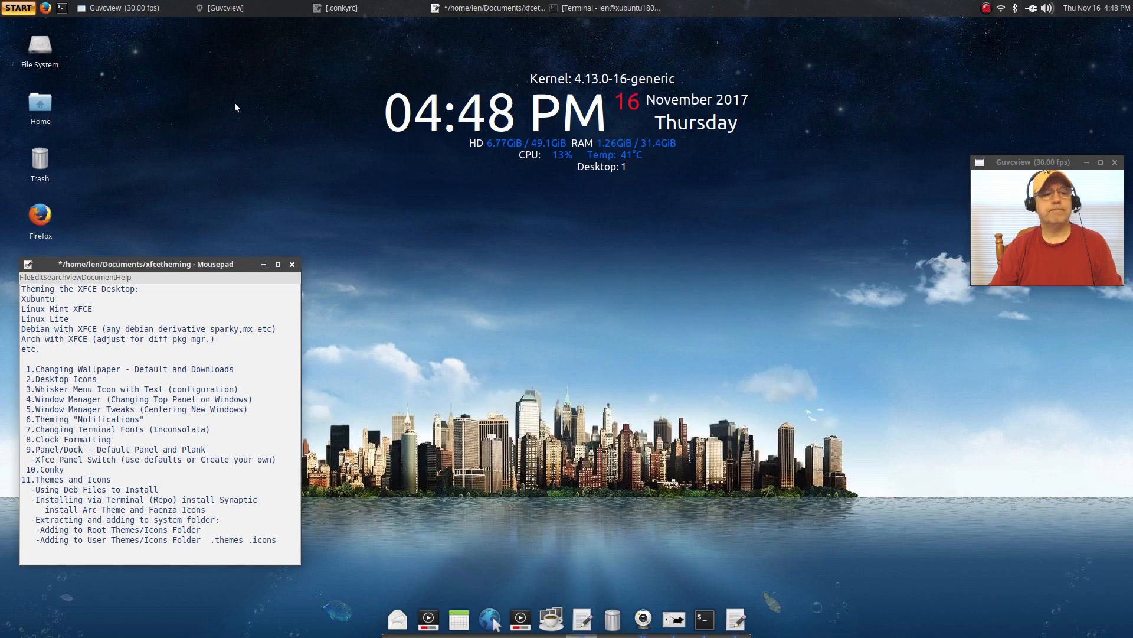
left_click(62, 10)
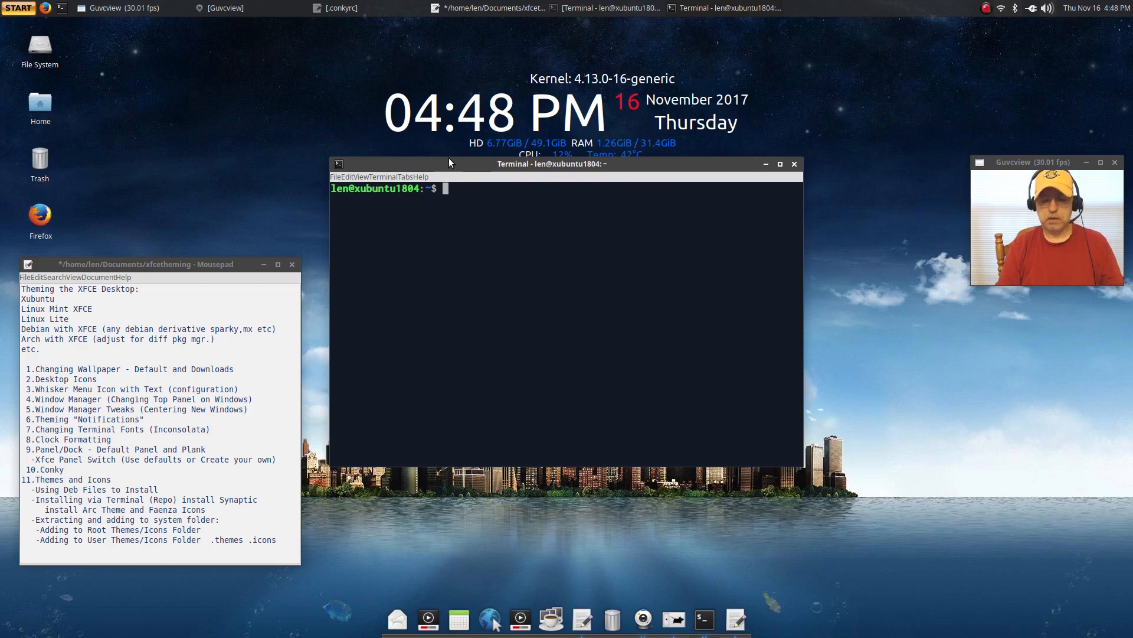
Install the Faenza icons with sudo apt install faenza-icon-theme, entering the account password to authorize it.
type("sudo apt install bluebird-gtk-theme")
key("BackSpace")
key("BackSpace")
key("BackSpace")
key("BackSpace")
key("BackSpace")
key("BackSpace")
key("BackSpace")
key("BackSpace")
key("BackSpace")
key("BackSpace")
key("BackSpace")
key("BackSpace")
key("BackSpace")
key("BackSpace")
key("BackSpace")
key("BackSpace")
key("BackSpace")
key("BackSpace")
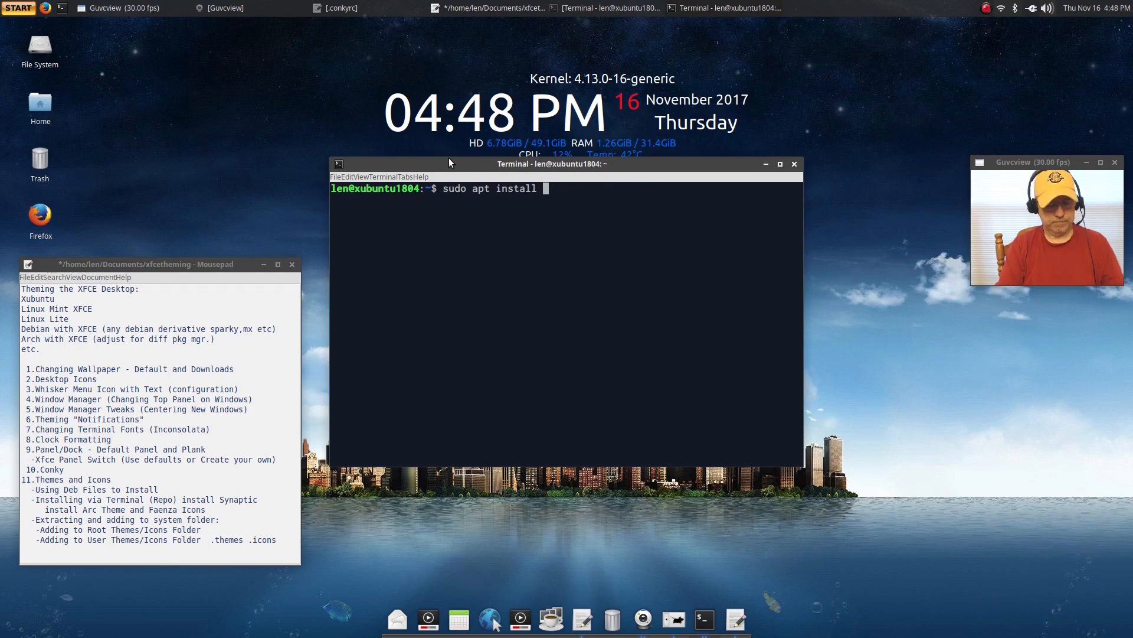
type("faenza")
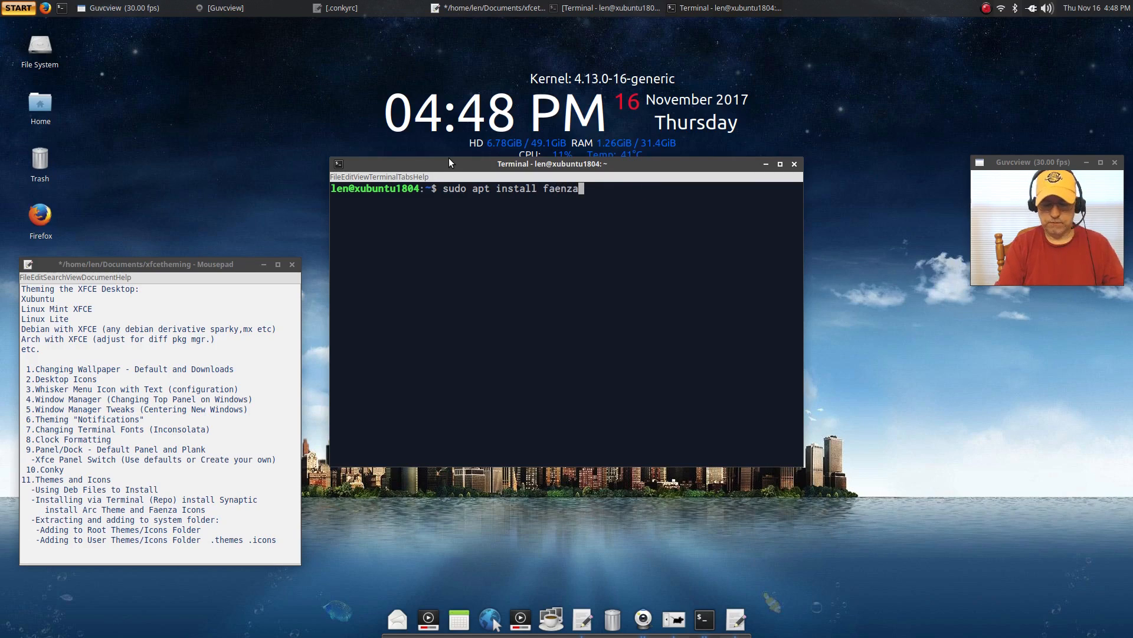
type("-icon-theme")
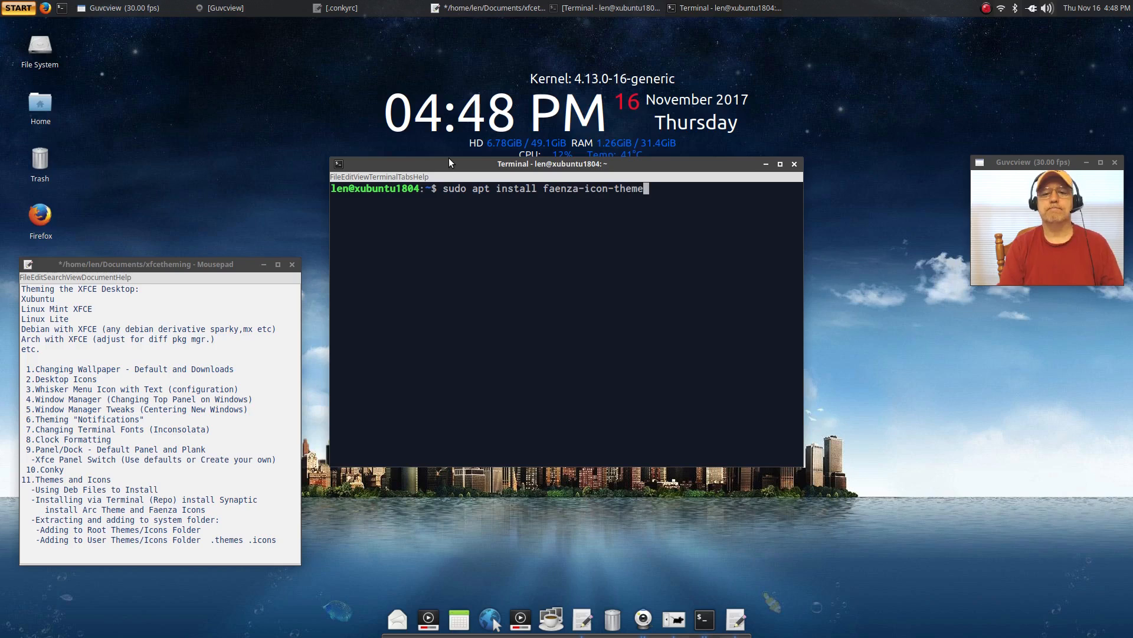
key("Return")
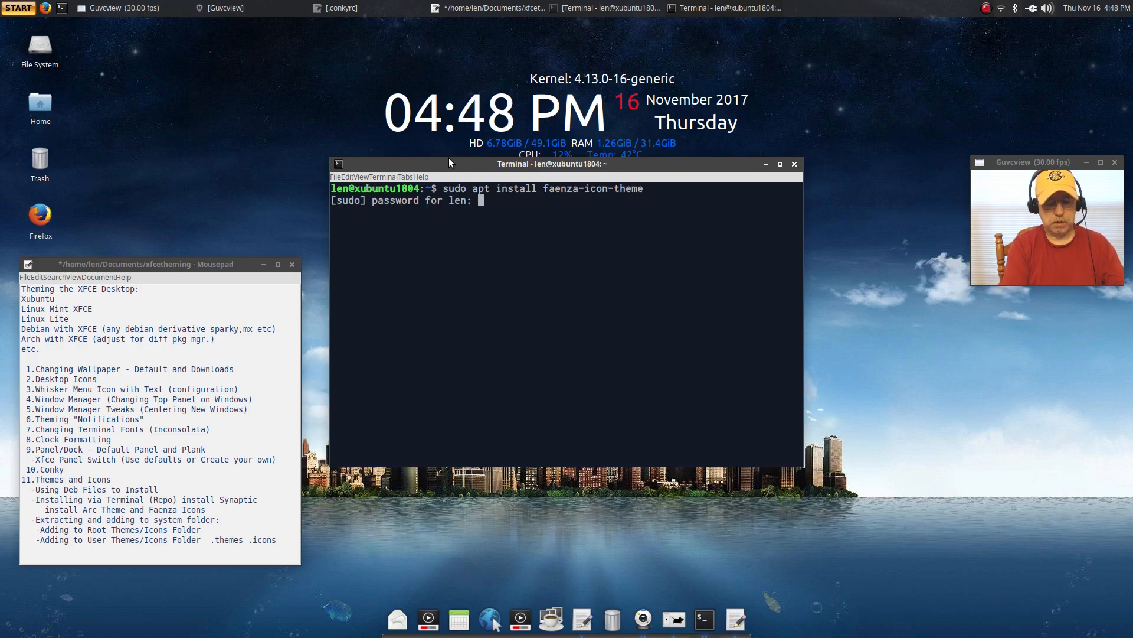
key("Return")
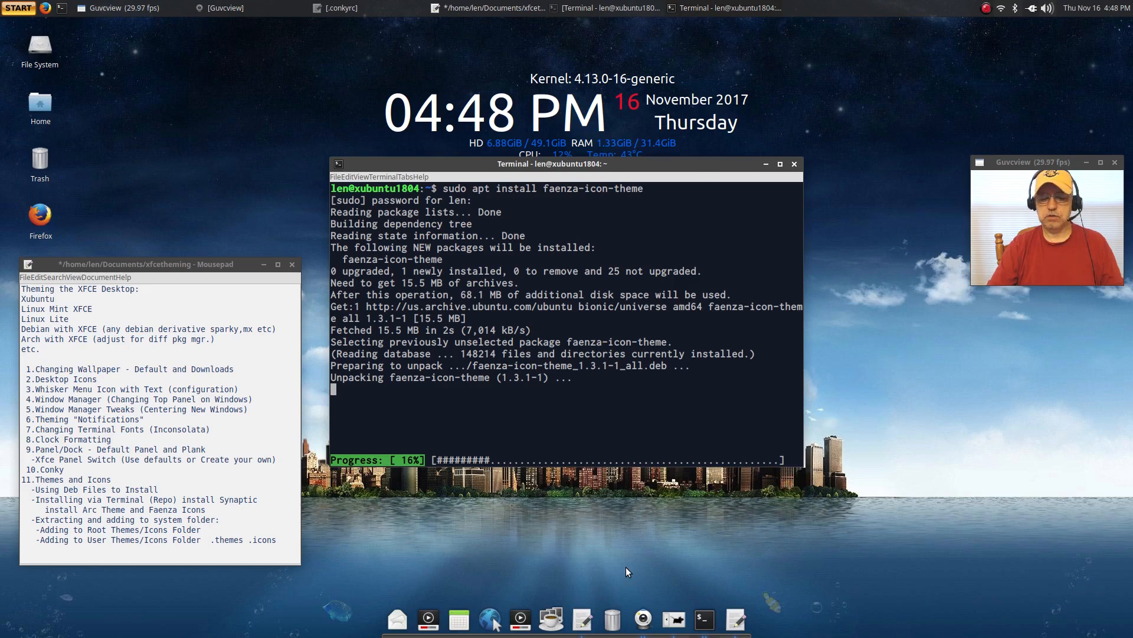
Open the home folder, move its window partly clear of the terminal output and go to the root directory /.
double_click(41, 108)
left_click_drag(654, 168, 851, 275)
left_click(745, 305)
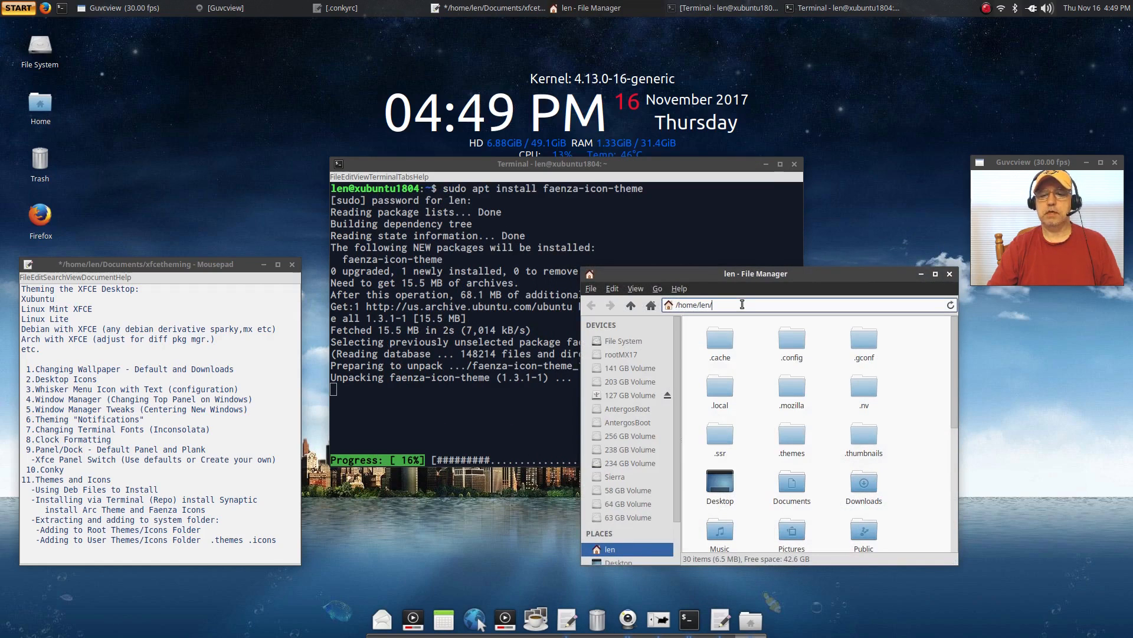
key("BackSpace")
key("BackSpace")
key("BackSpace")
key("BackSpace")
key("BackSpace")
key("BackSpace")
key("BackSpace")
key("BackSpace")
key("BackSpace")
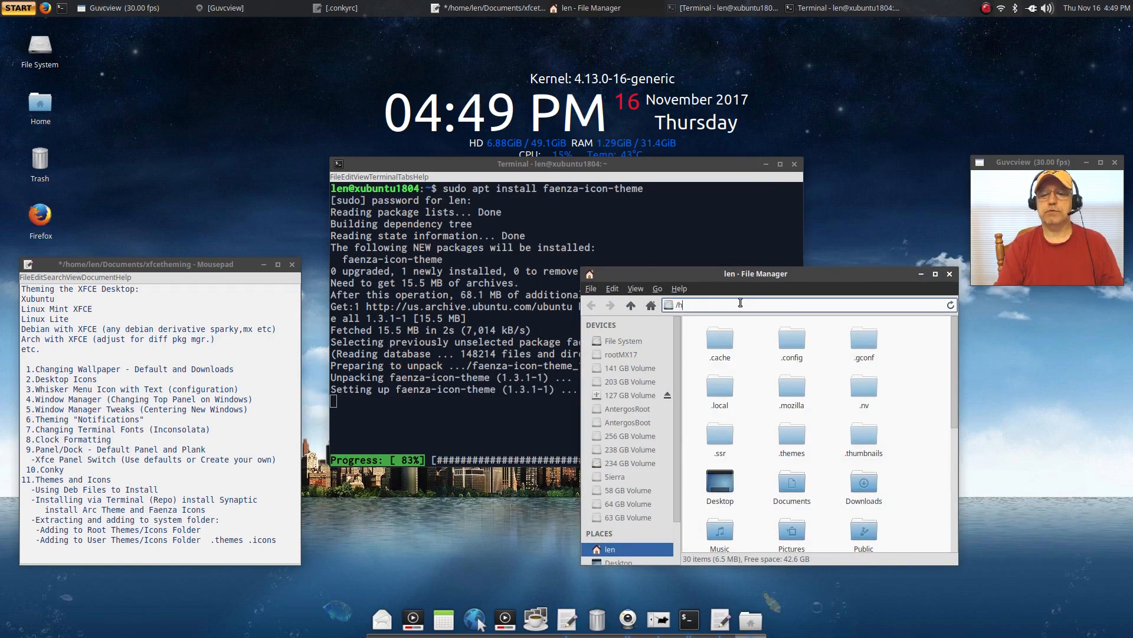
key("Return")
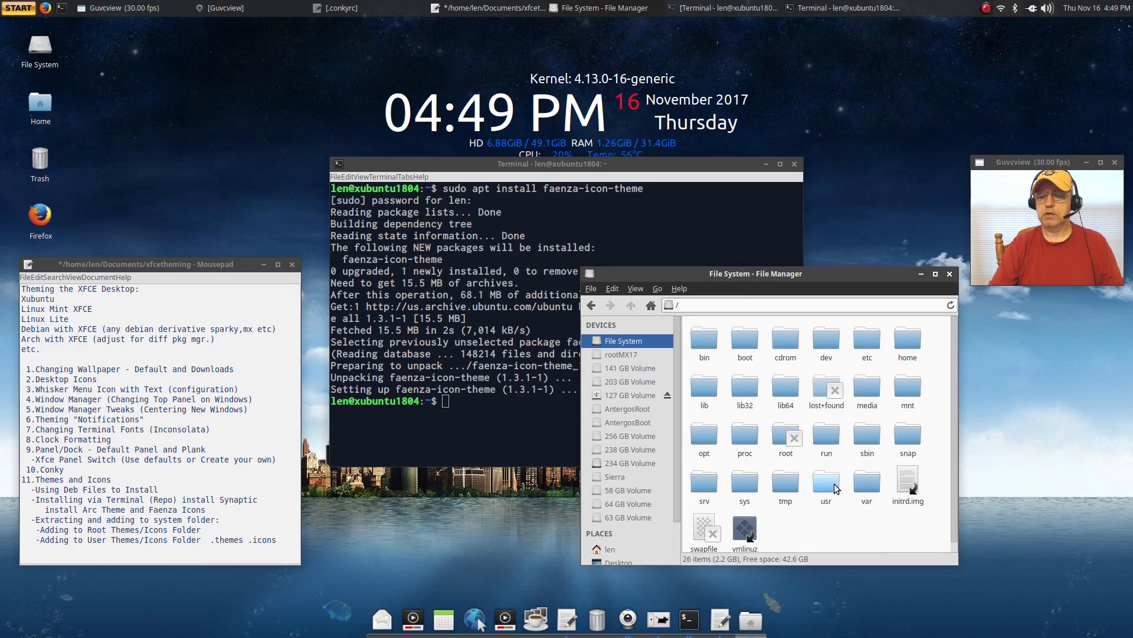
Look through the Faenza icon folders in /usr/share/icons and close the file manager.
double_click(829, 484)
double_click(702, 391)
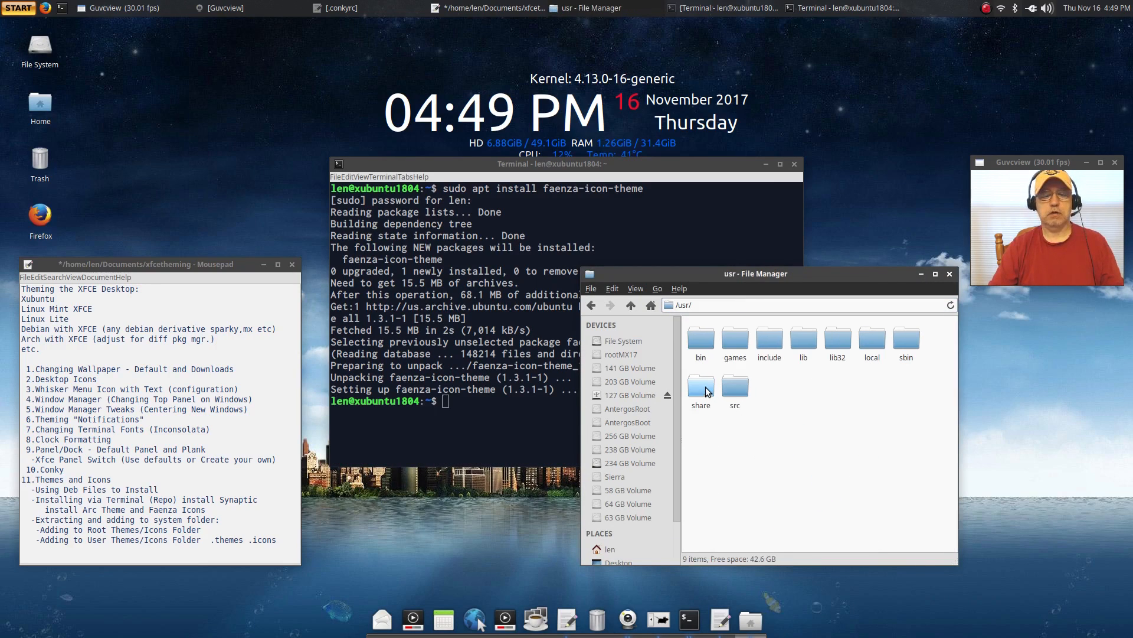
scroll(792, 446, "down", 2)
scroll(792, 449, "down", 3)
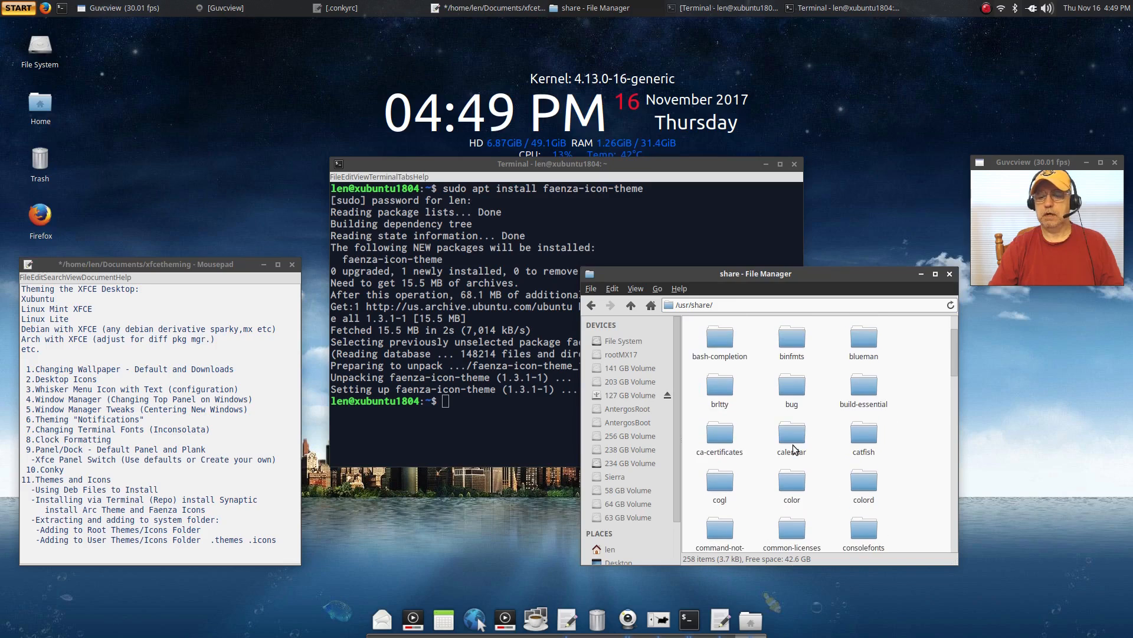
scroll(794, 450, "down", 6)
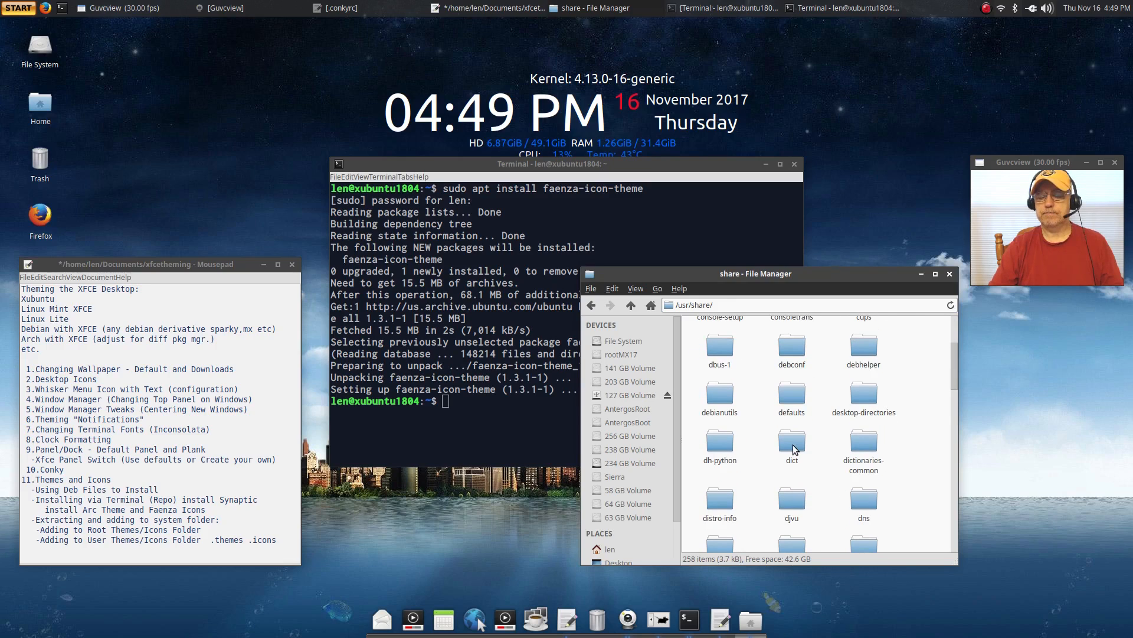
scroll(792, 448, "down", 8)
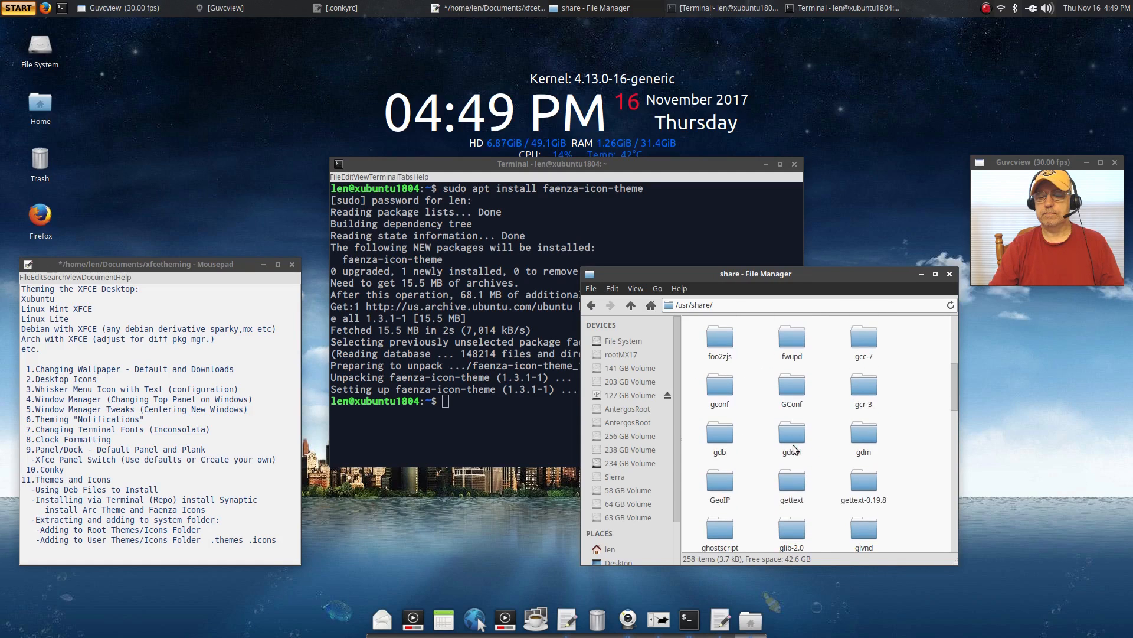
scroll(793, 445, "down", 10)
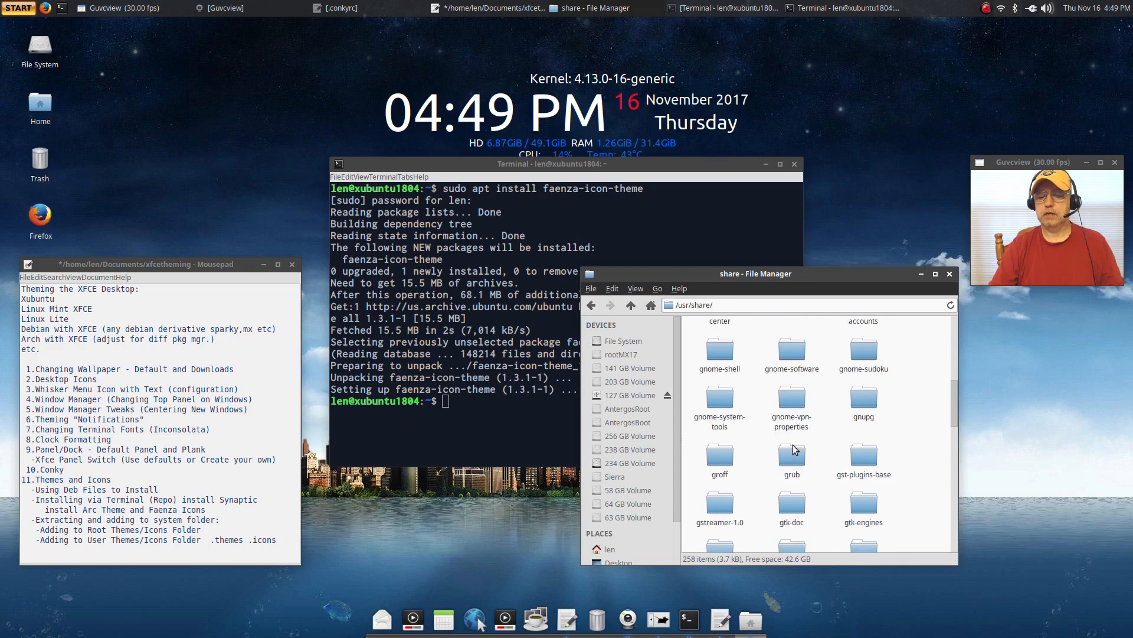
scroll(793, 444, "down", 5)
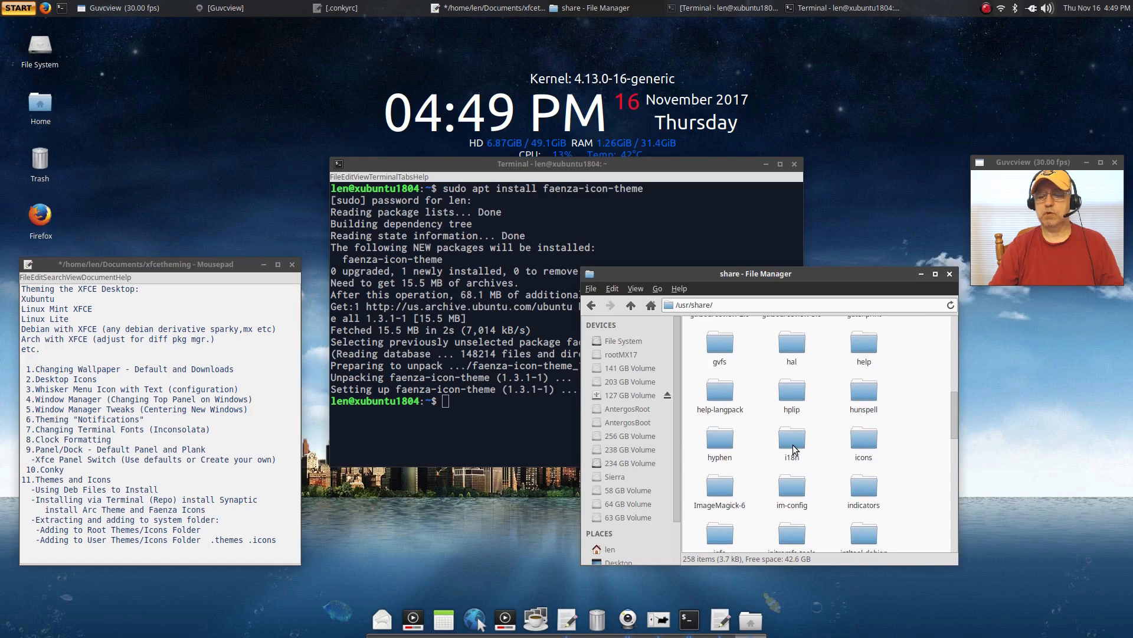
double_click(865, 440)
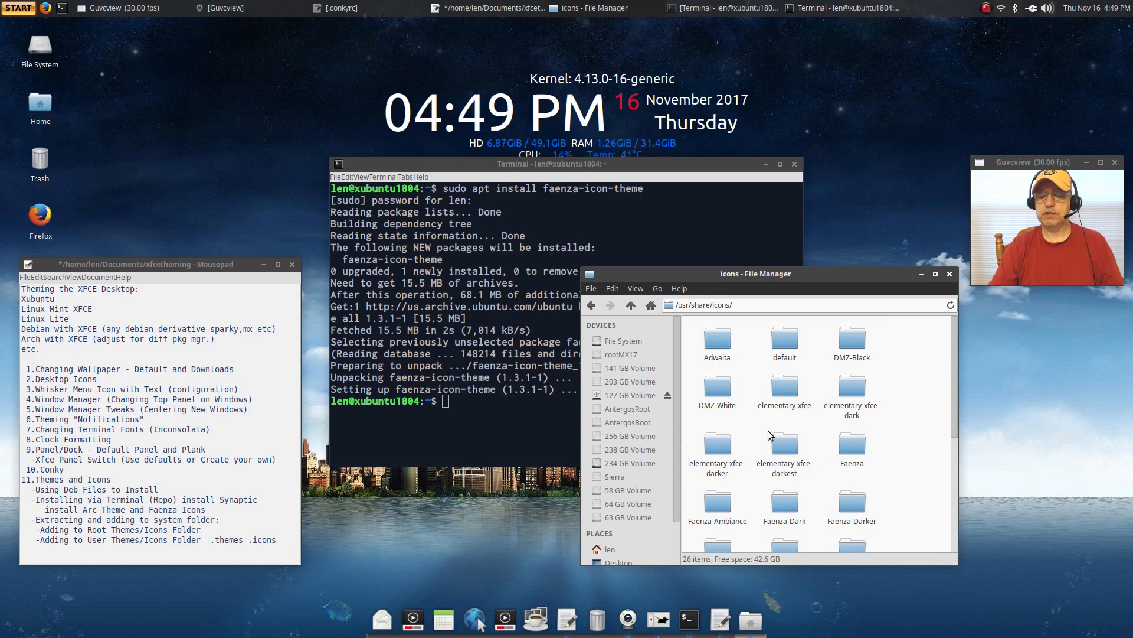
scroll(863, 447, "down", 1)
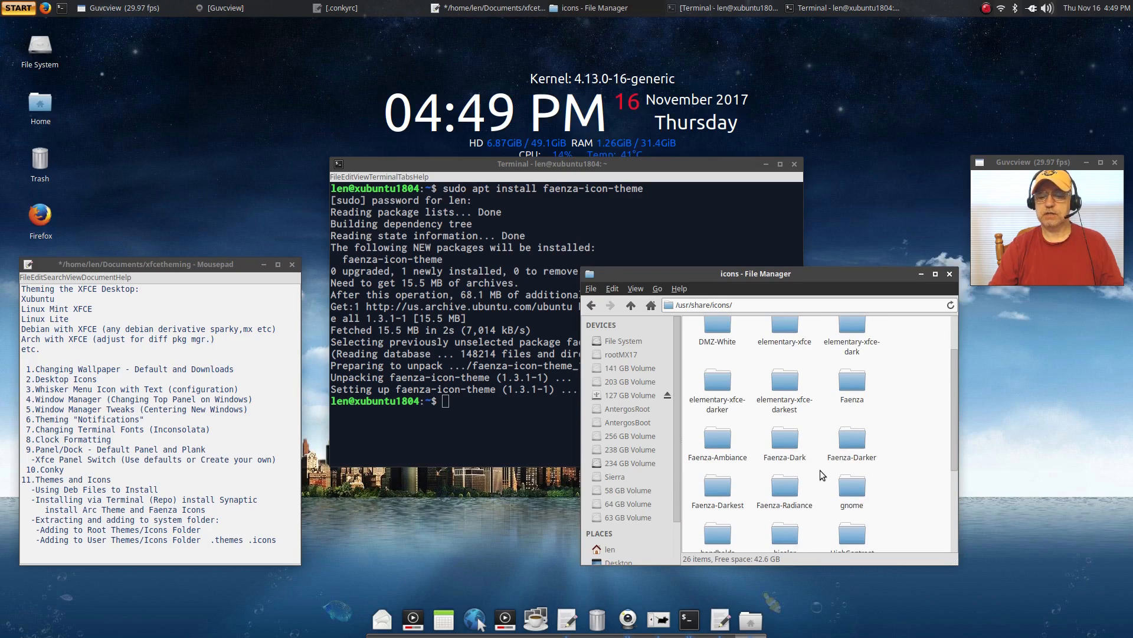
left_click(950, 274)
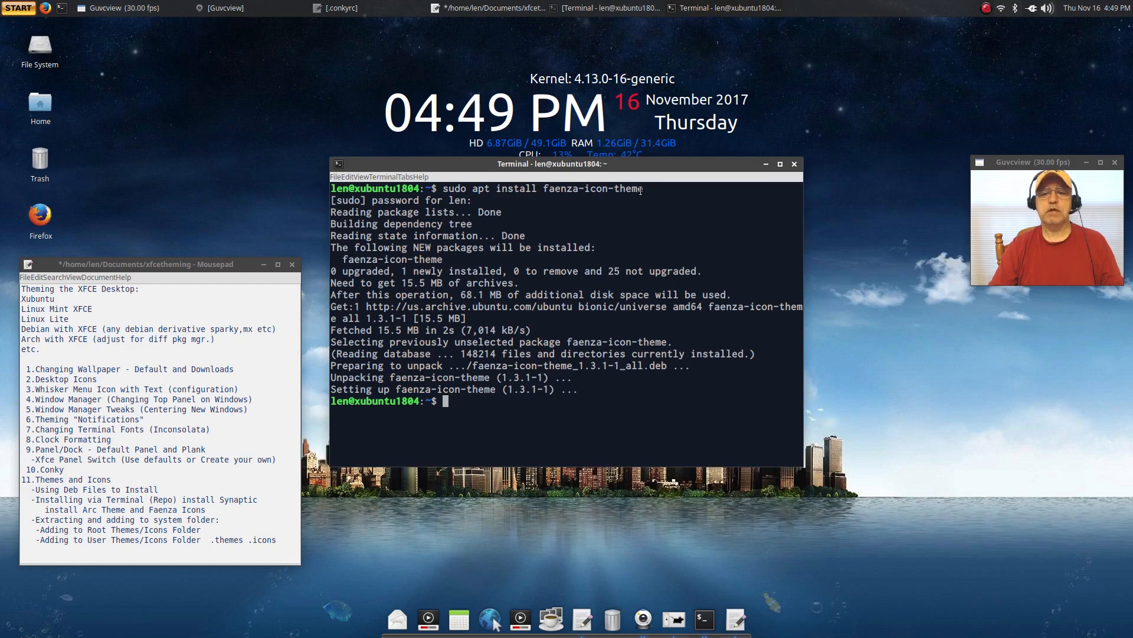
Open the icon theme list in the Appearance settings.
left_click(16, 10)
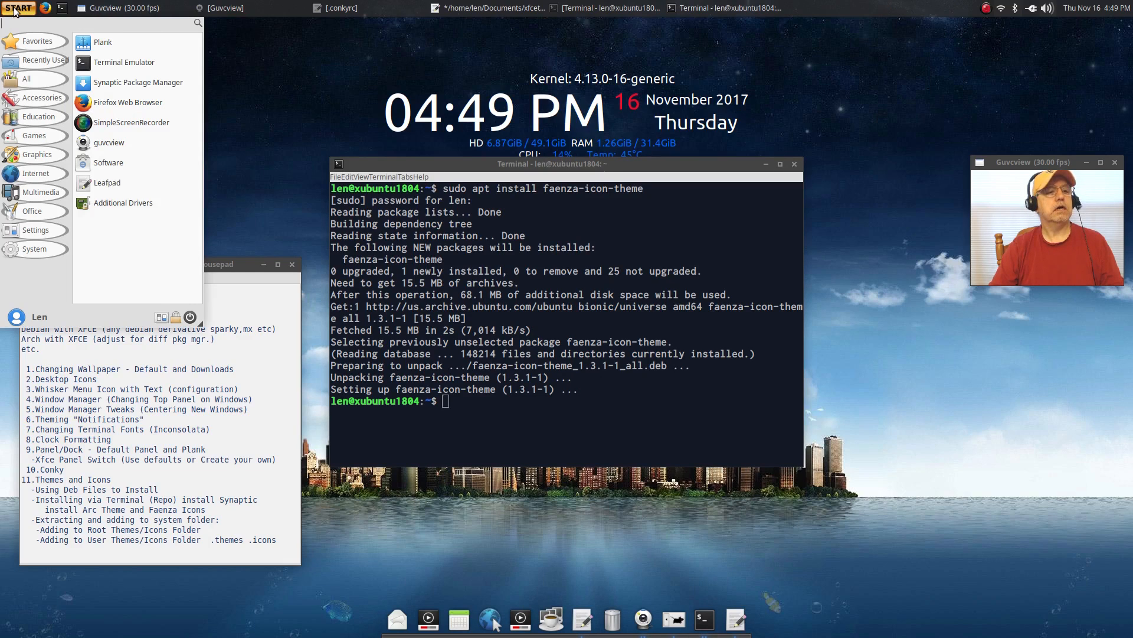
mouse_move(39, 245)
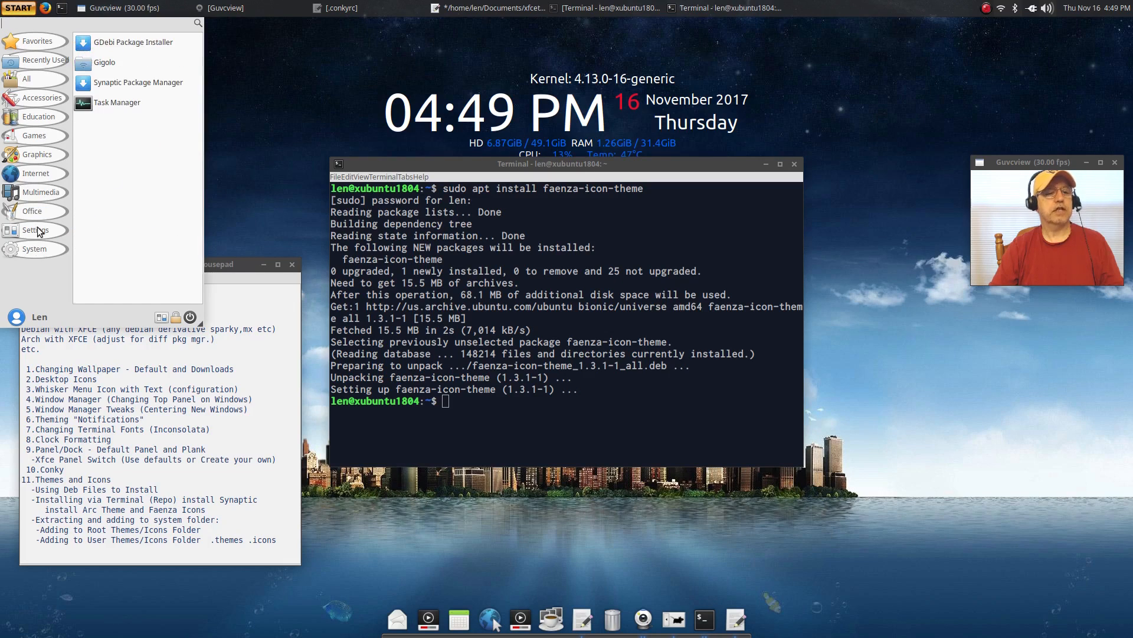
mouse_move(52, 115)
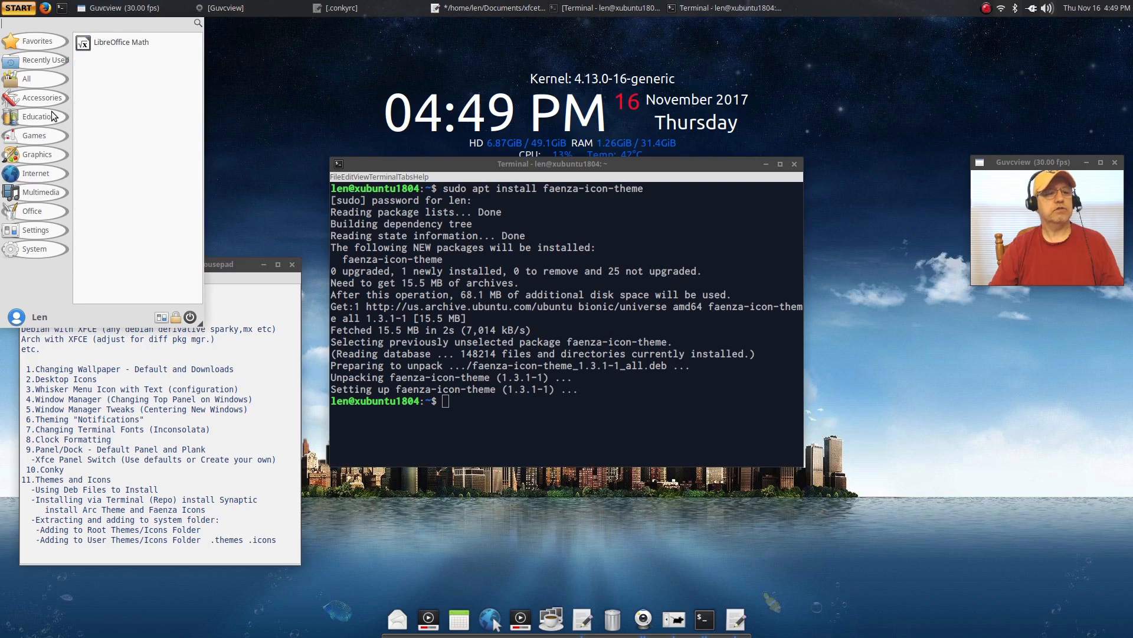
left_click(161, 317)
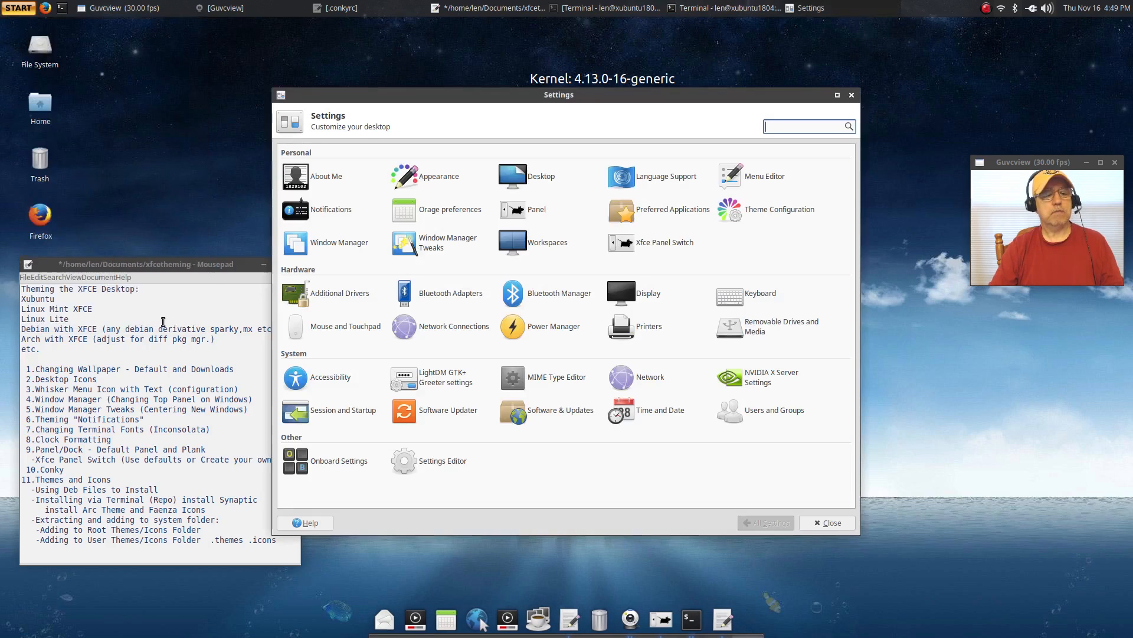
left_click(431, 175)
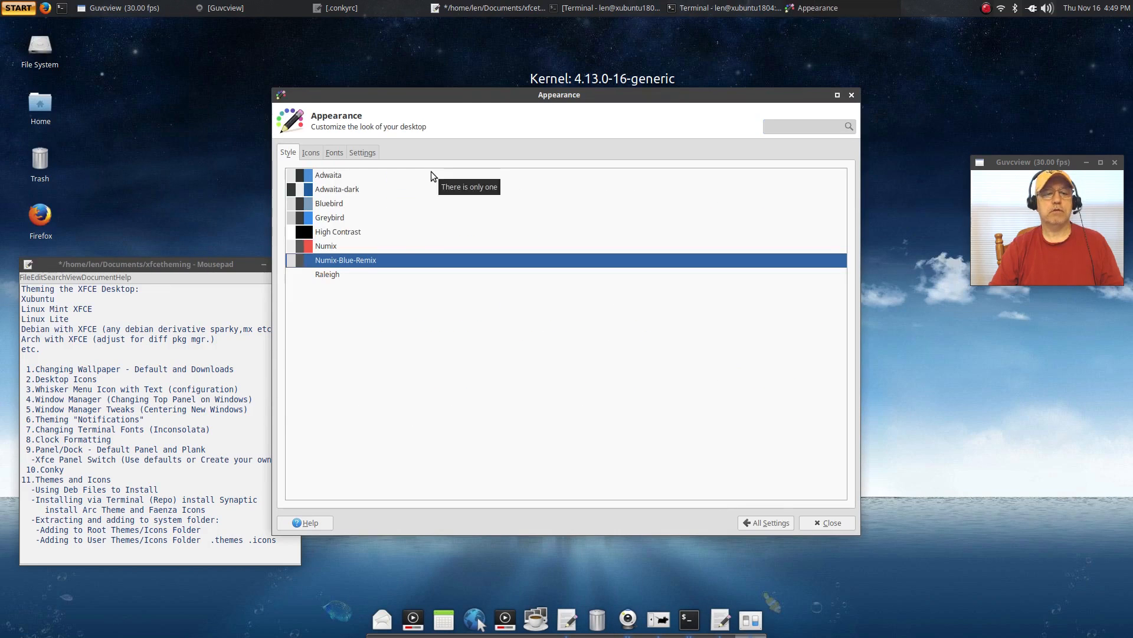
left_click(312, 153)
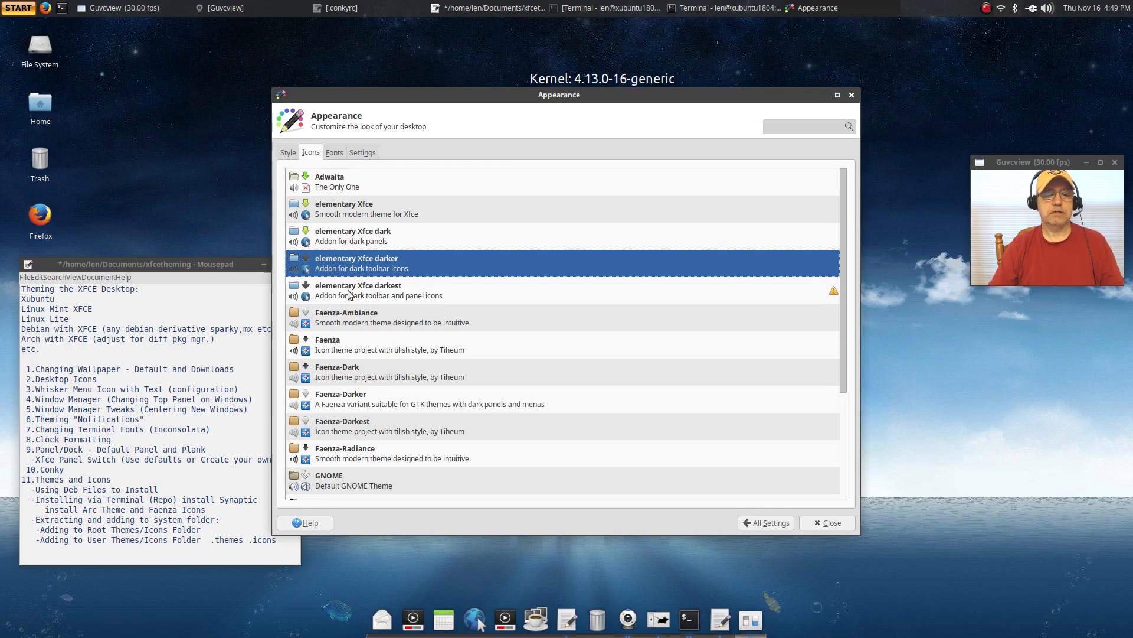
Try the Faenza-Ambiance icon theme and switch to Faenza.
left_click(356, 323)
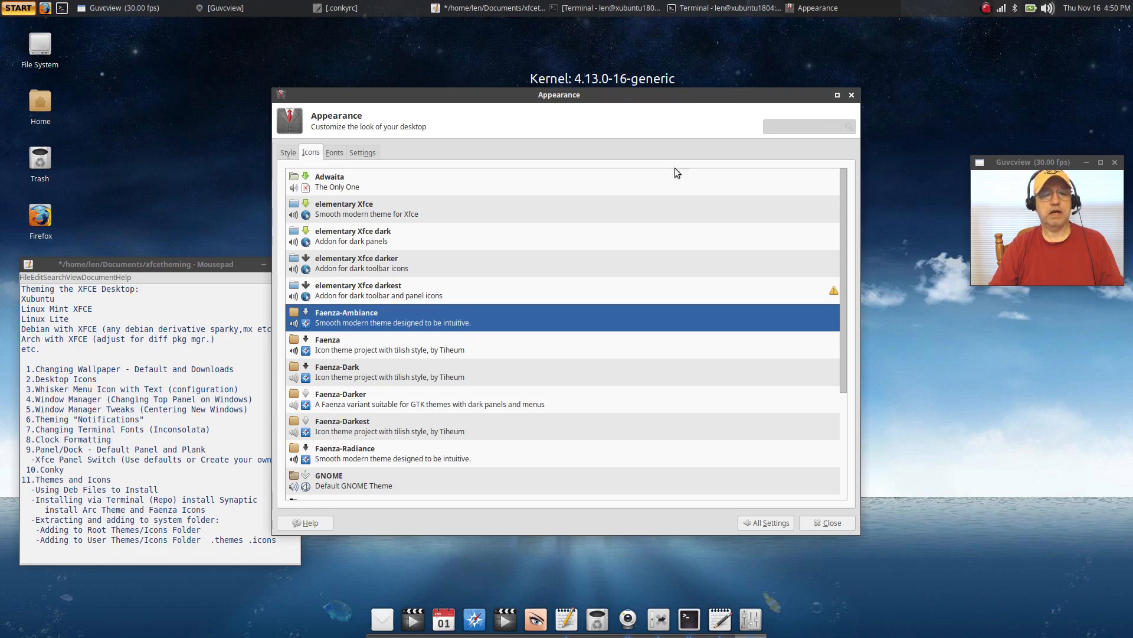
left_click(481, 341)
Return to the style list and examine the new icons across the application menu's categories.
left_click(289, 153)
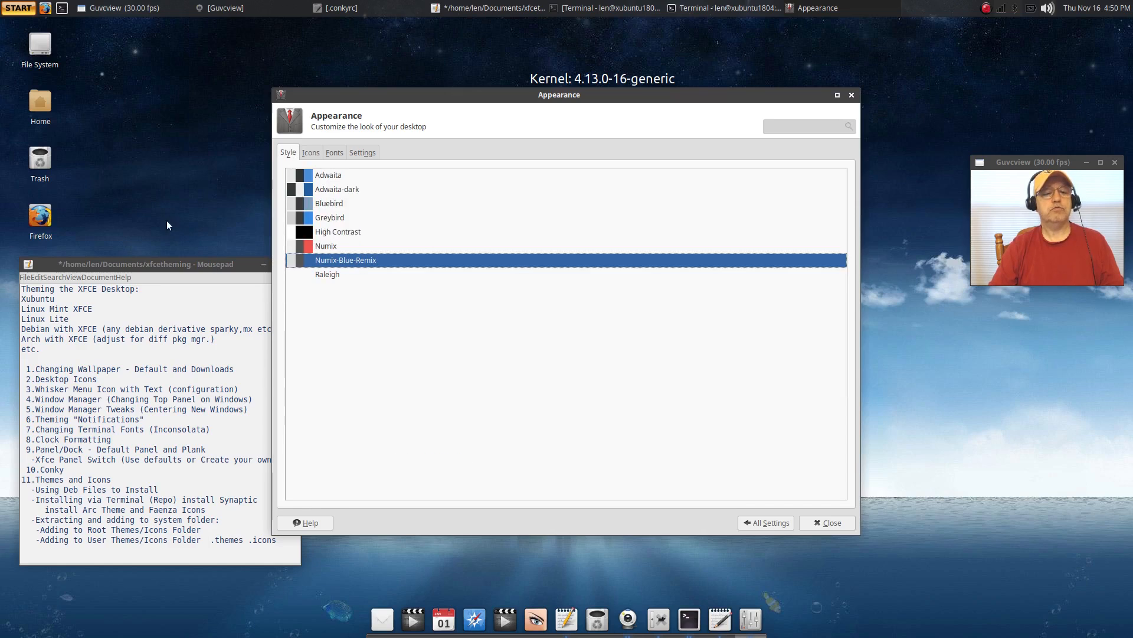
left_click(27, 8)
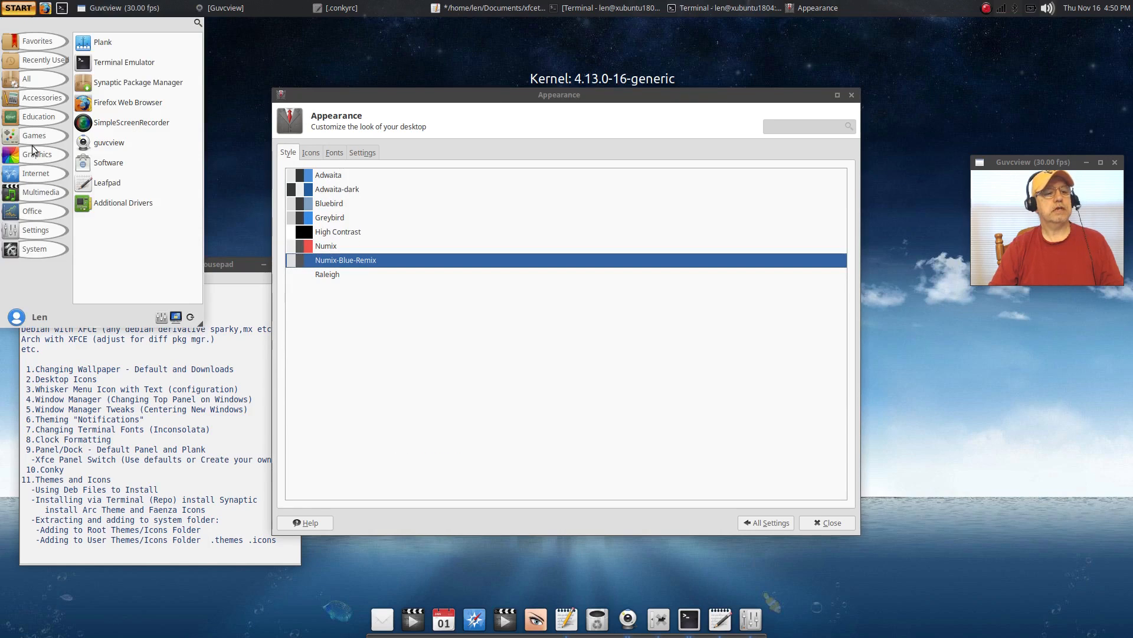
left_click(42, 251)
mouse_move(34, 155)
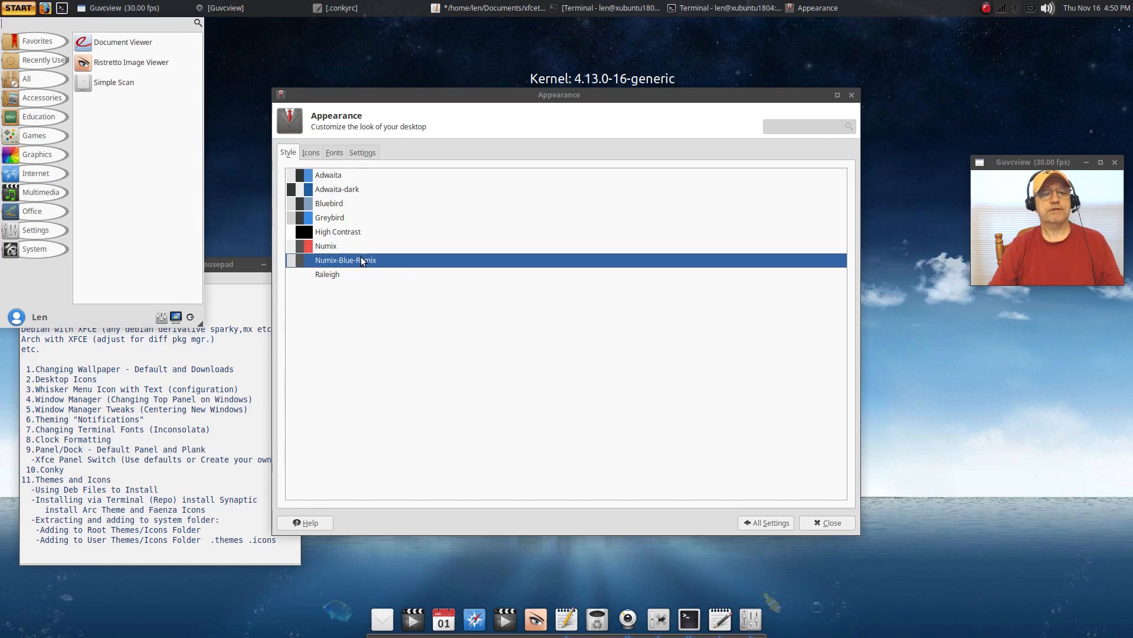
Compare the application menu under the Numix and Numix-Blue-Remix styles, ending on Numix-Blue-Remix.
left_click(336, 245)
left_click(336, 245)
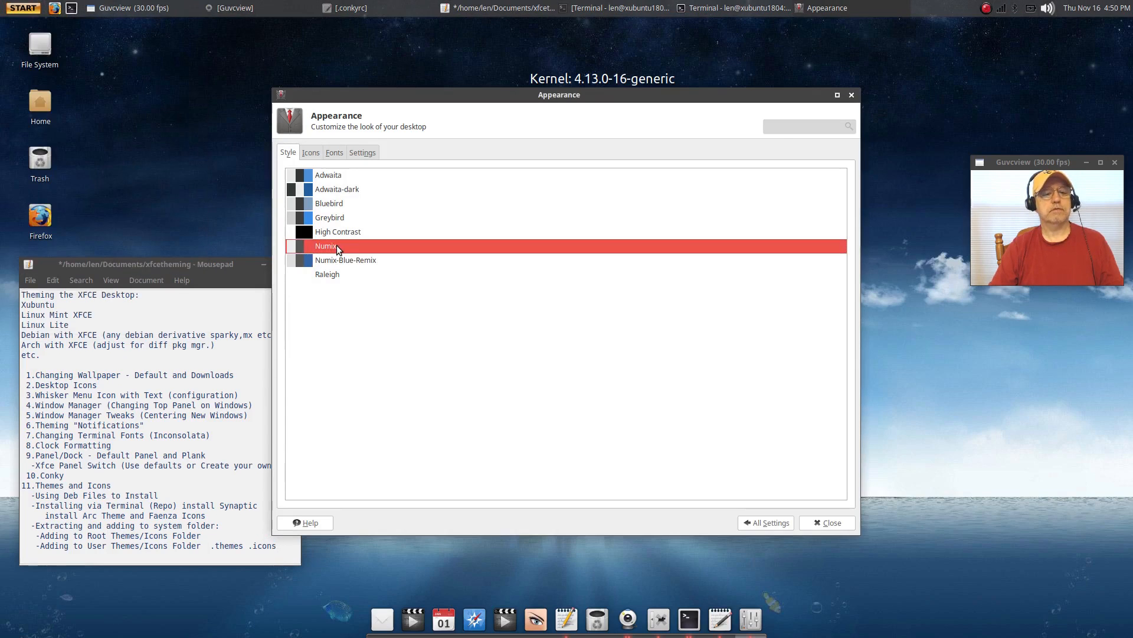
left_click(23, 9)
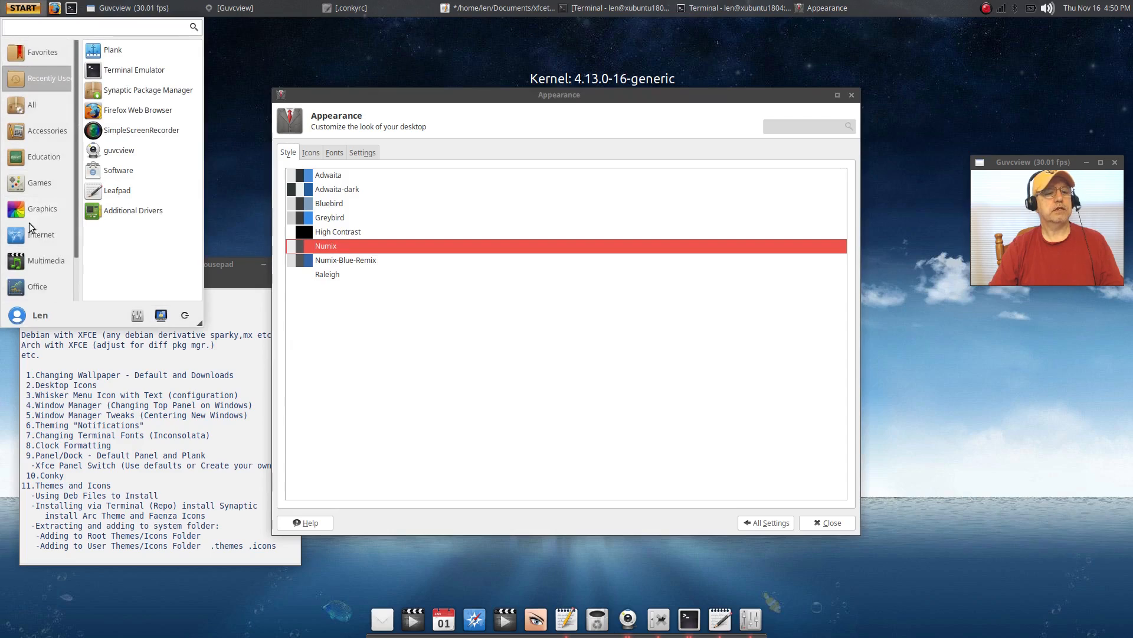
left_click(41, 234)
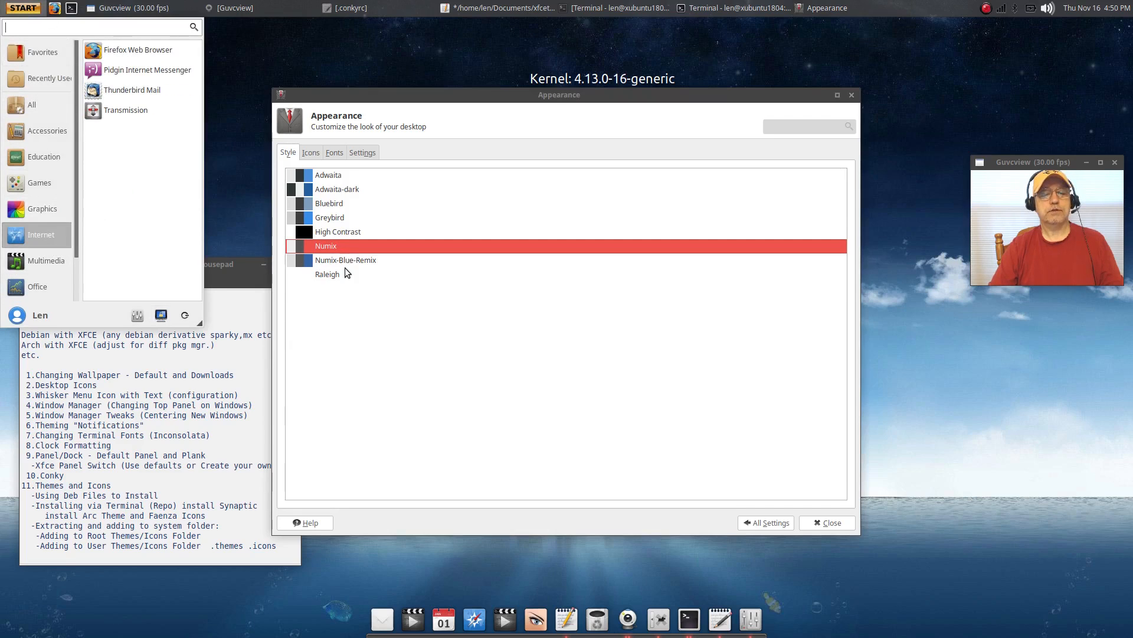
left_click(343, 260)
left_click(342, 259)
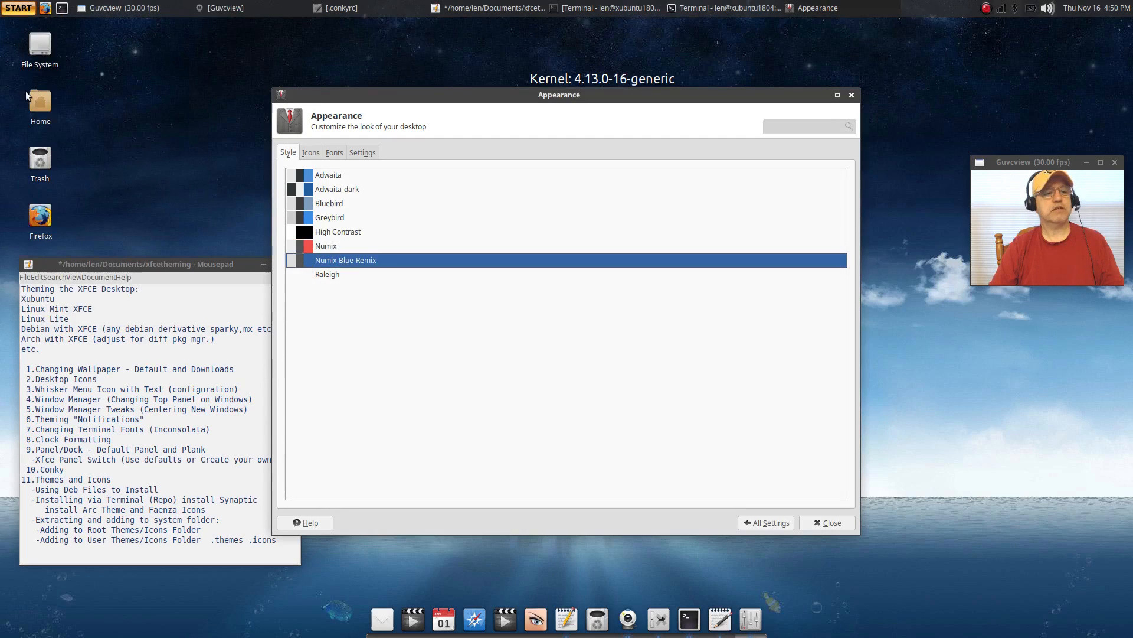
left_click(23, 9)
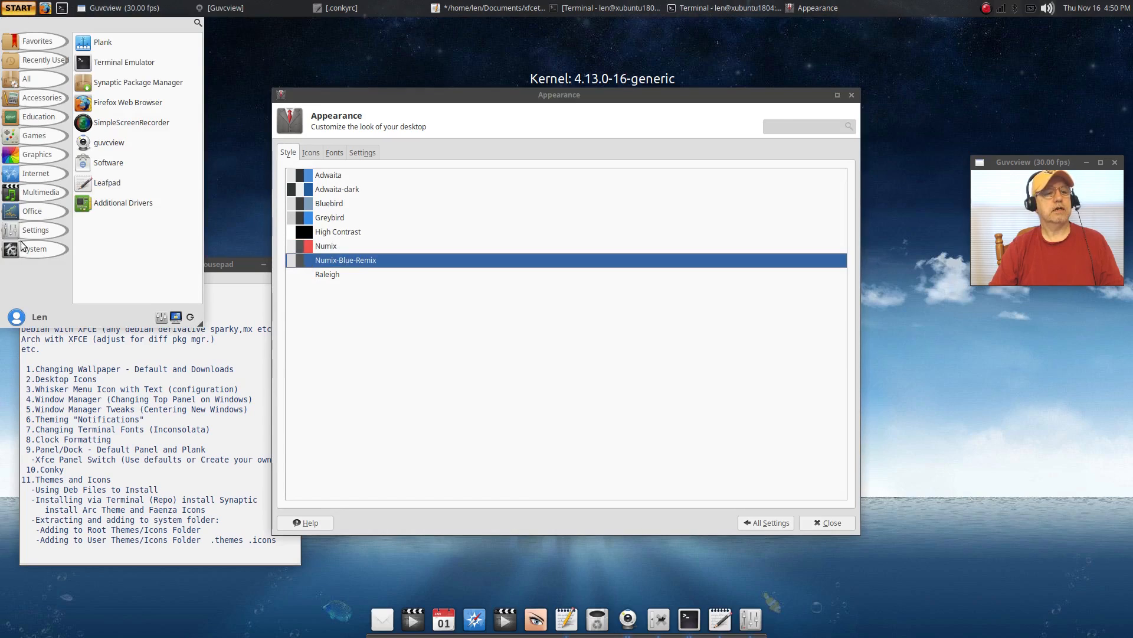
Turn off positioning the search entry next to the panel button in the Whisker Menu properties and close them.
left_click(35, 195)
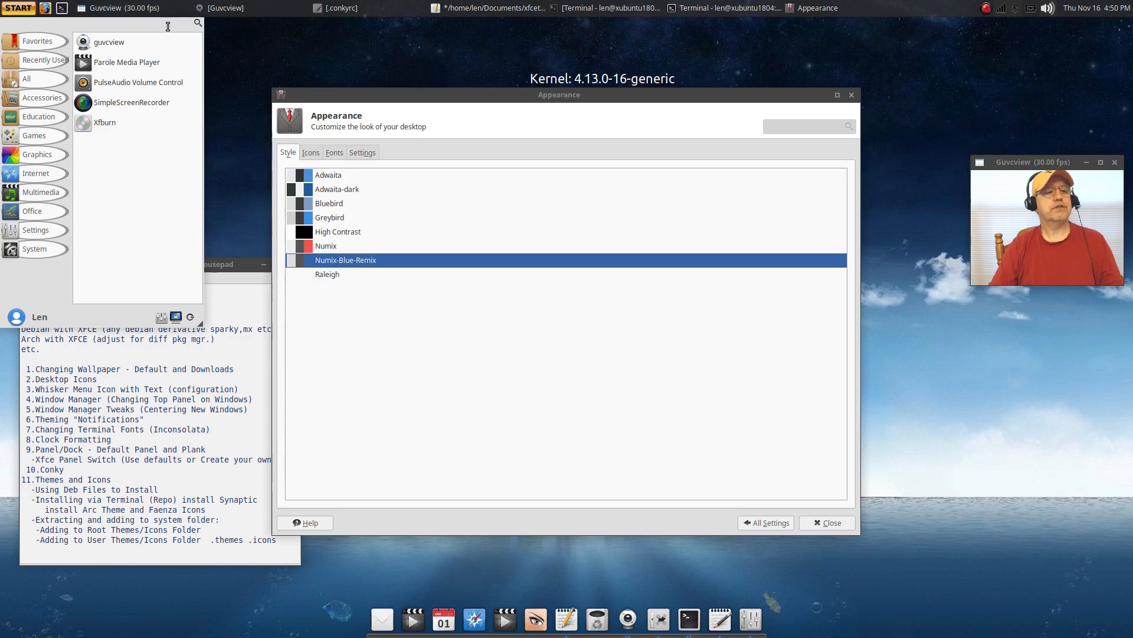
left_click(20, 10)
right_click(19, 11)
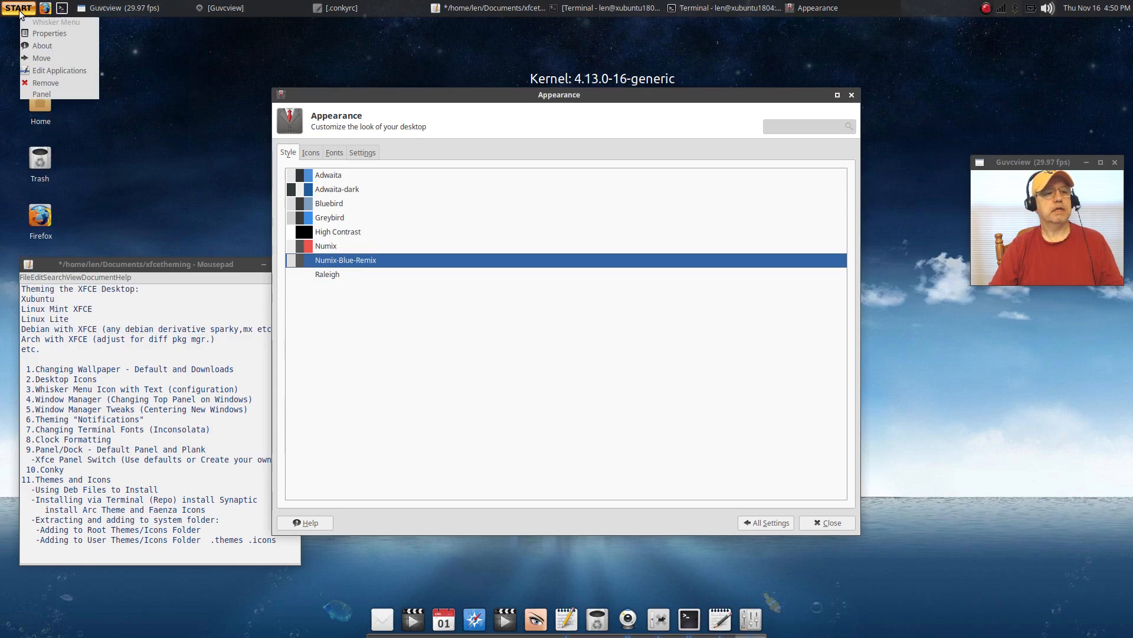
left_click(42, 34)
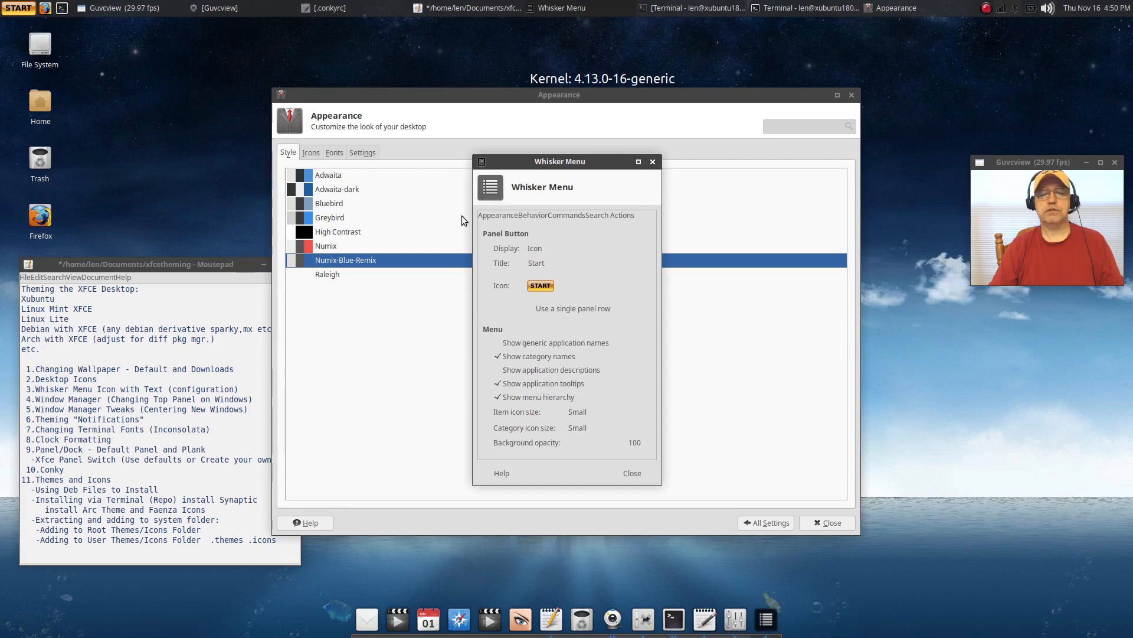
left_click(528, 214)
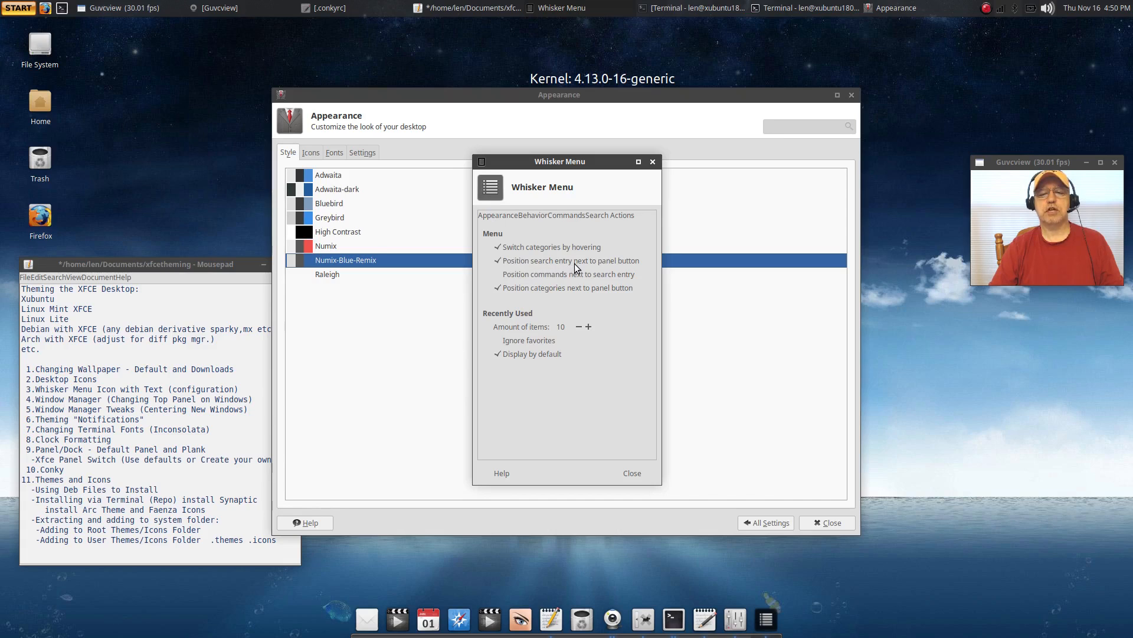
left_click(497, 261)
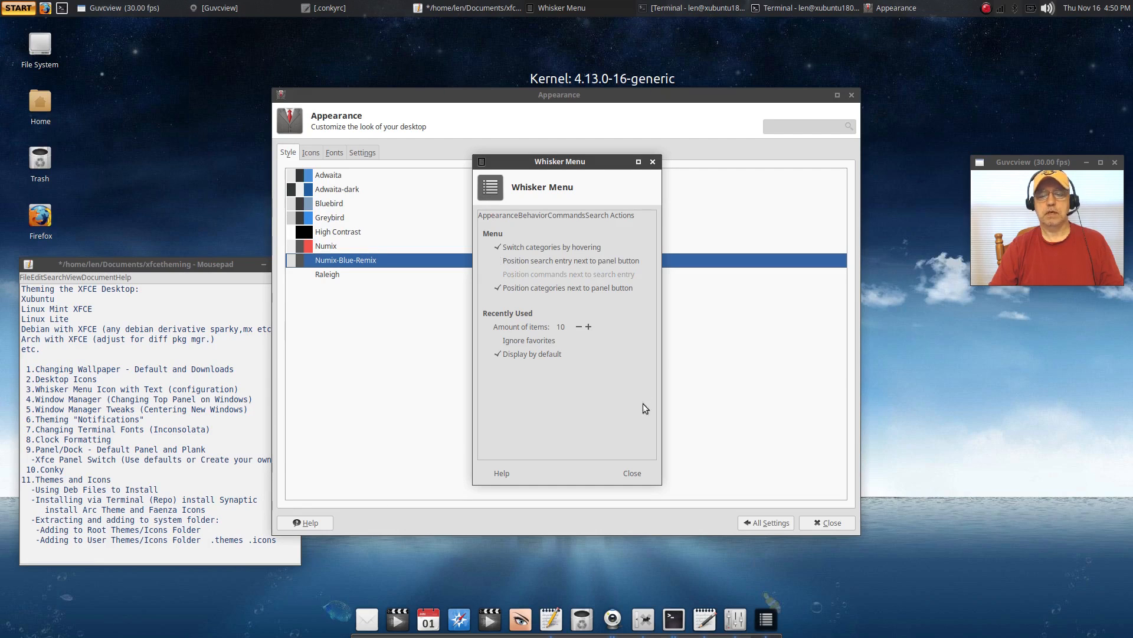
left_click(631, 473)
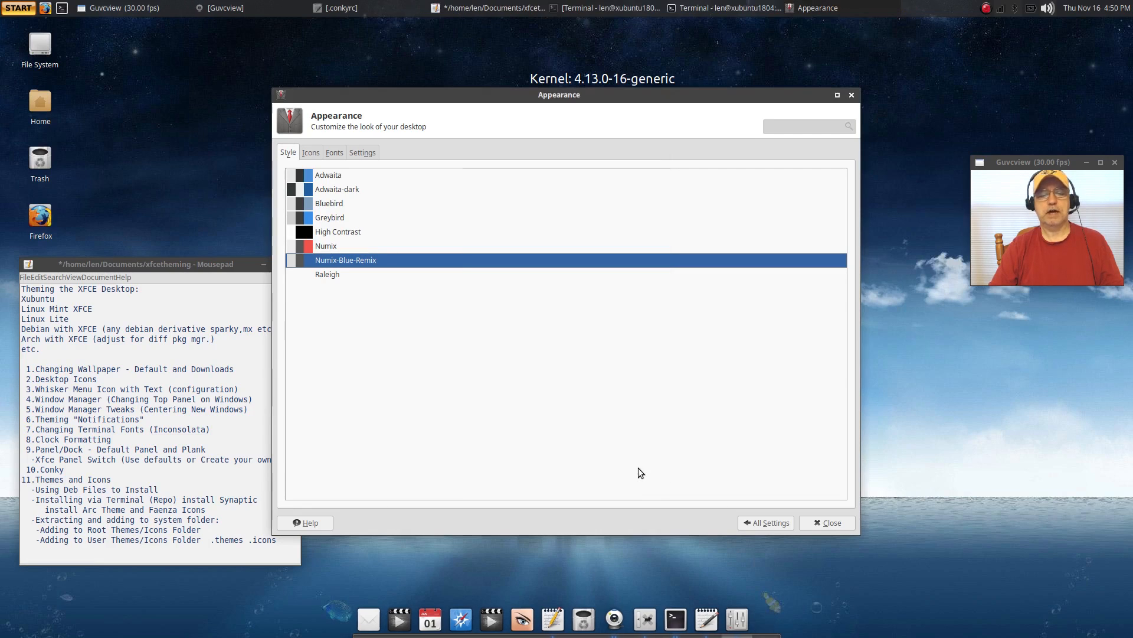
Check the application menu's layout and look through its categories with the changed search entry position.
left_click(16, 12)
left_click(35, 216)
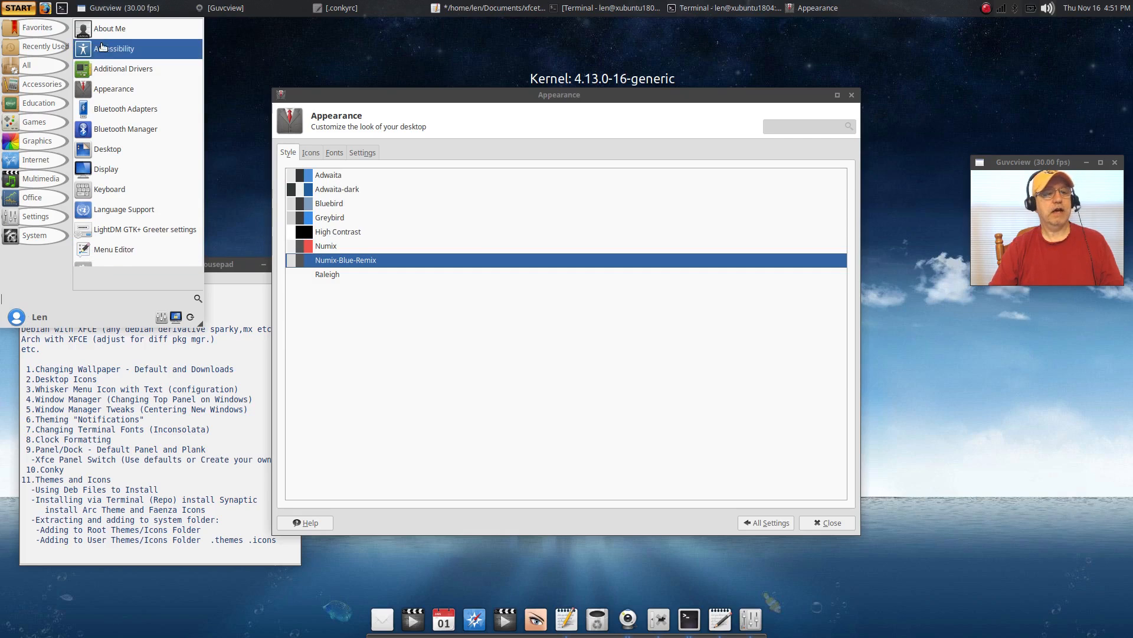
left_click(52, 52)
mouse_move(42, 40)
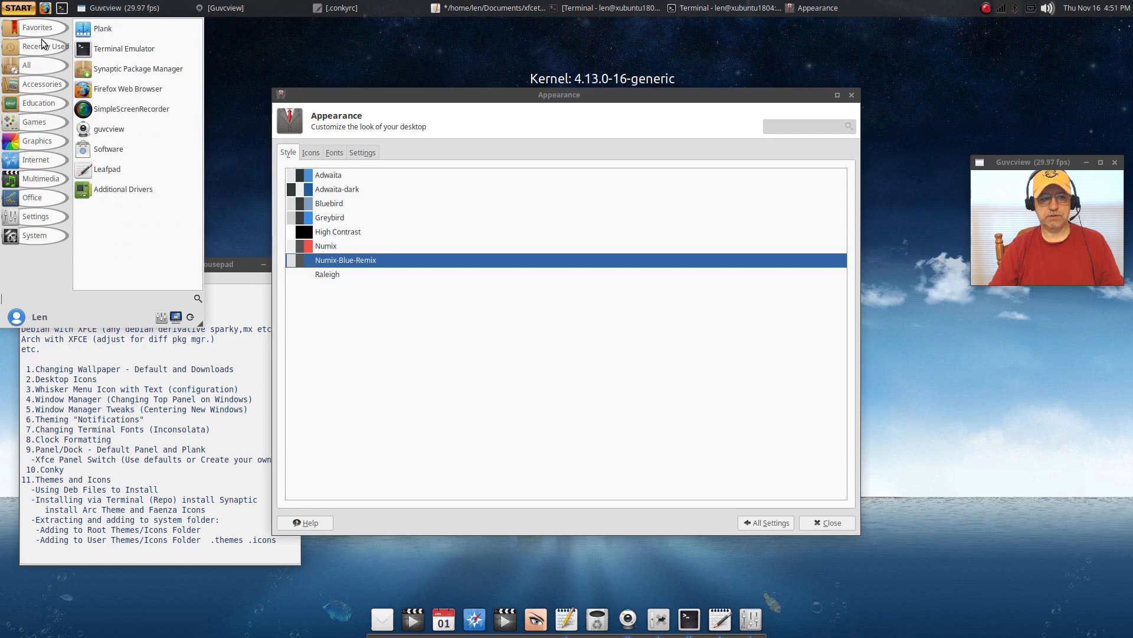
Switch the desktop style to Numix and check the application menu's appearance.
left_click(326, 248)
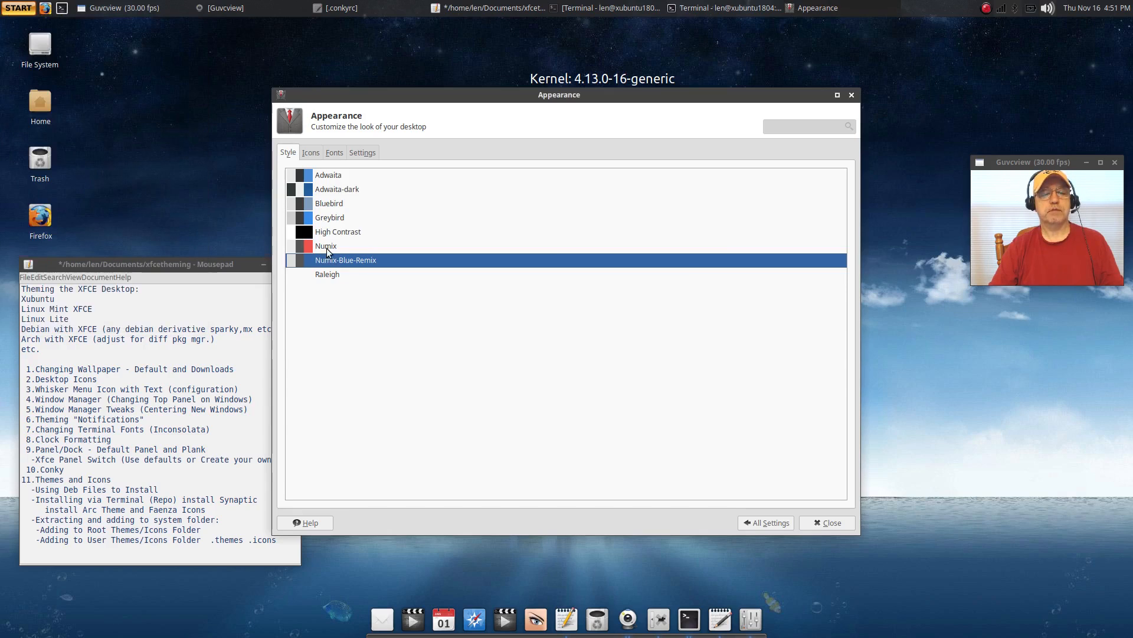
left_click(327, 247)
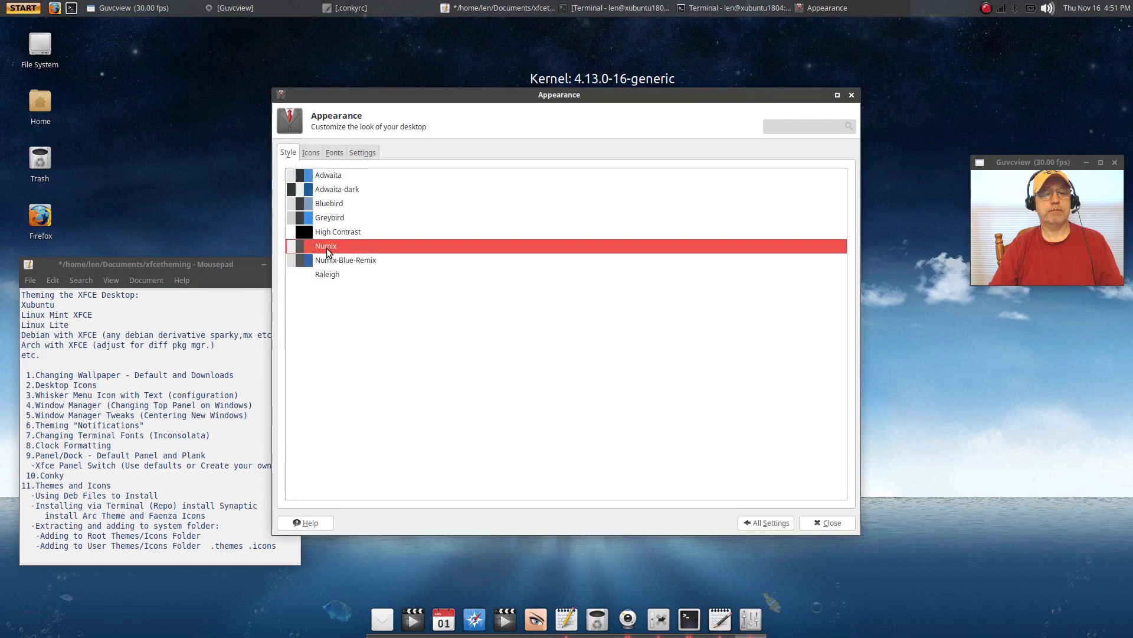
left_click(24, 9)
mouse_move(48, 262)
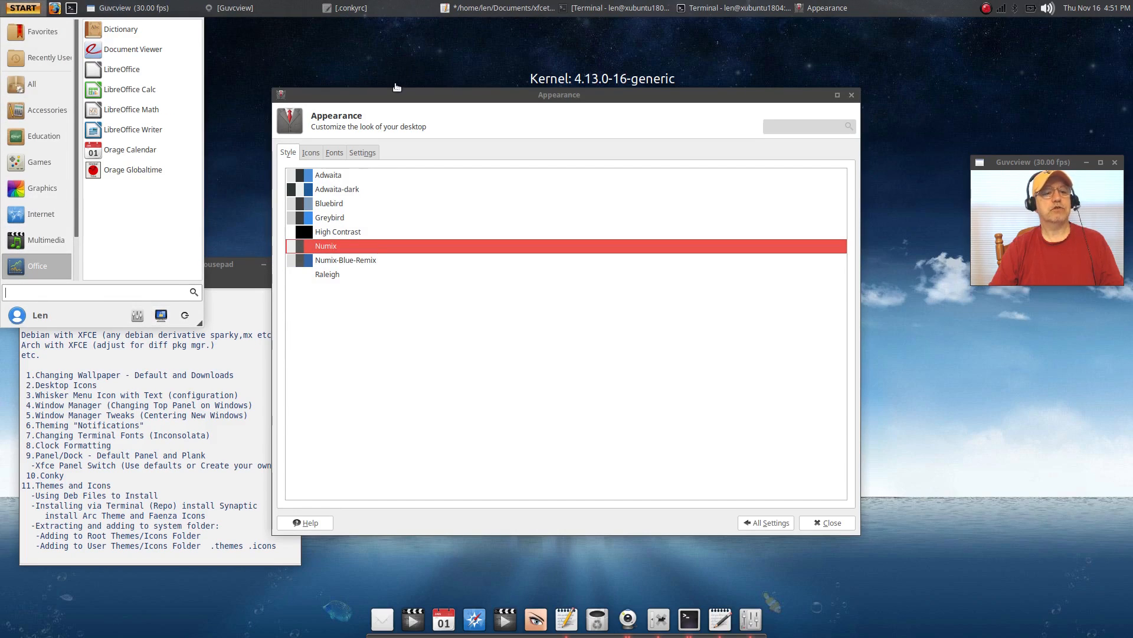
left_click(281, 63)
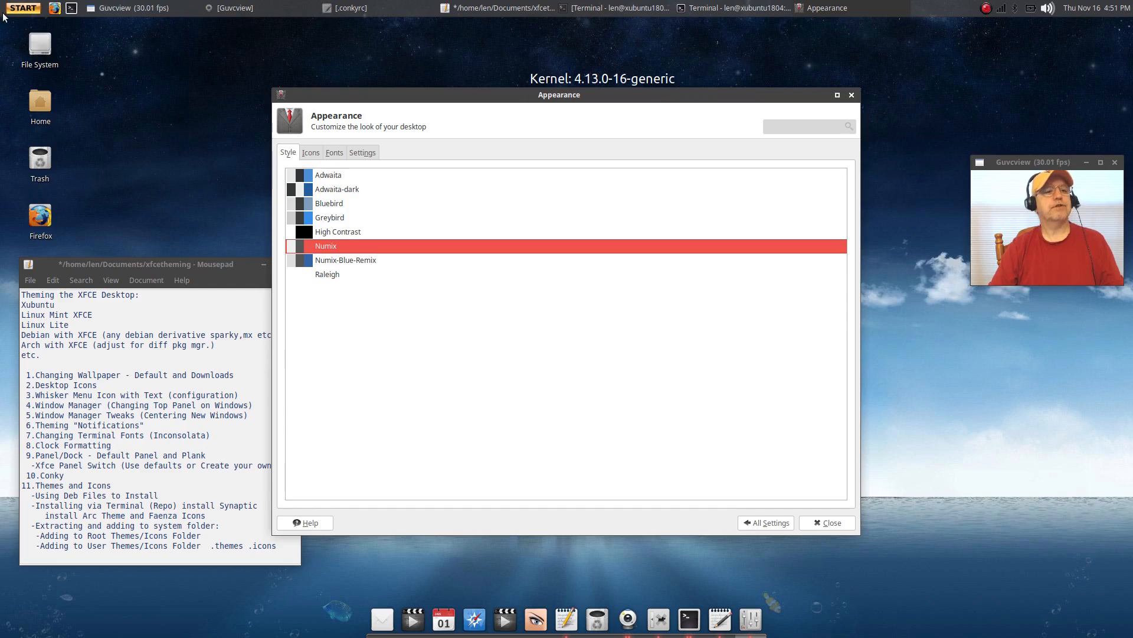
Launch Synaptic Package Manager, authenticate with the account password, and move its window over the Appearance window.
left_click(24, 8)
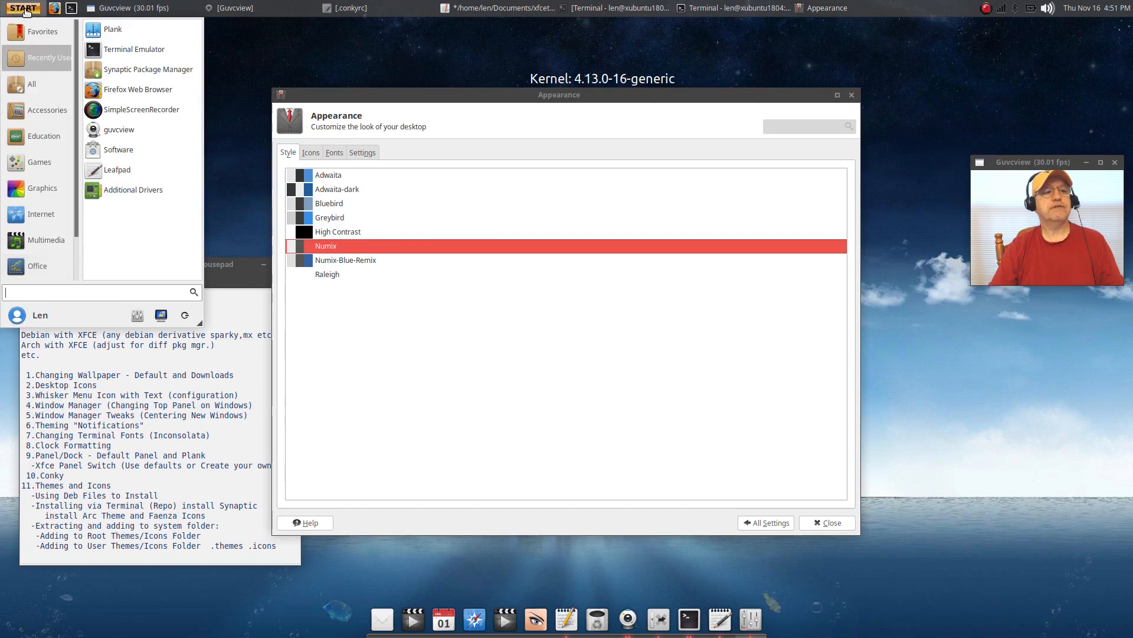
left_click(130, 70)
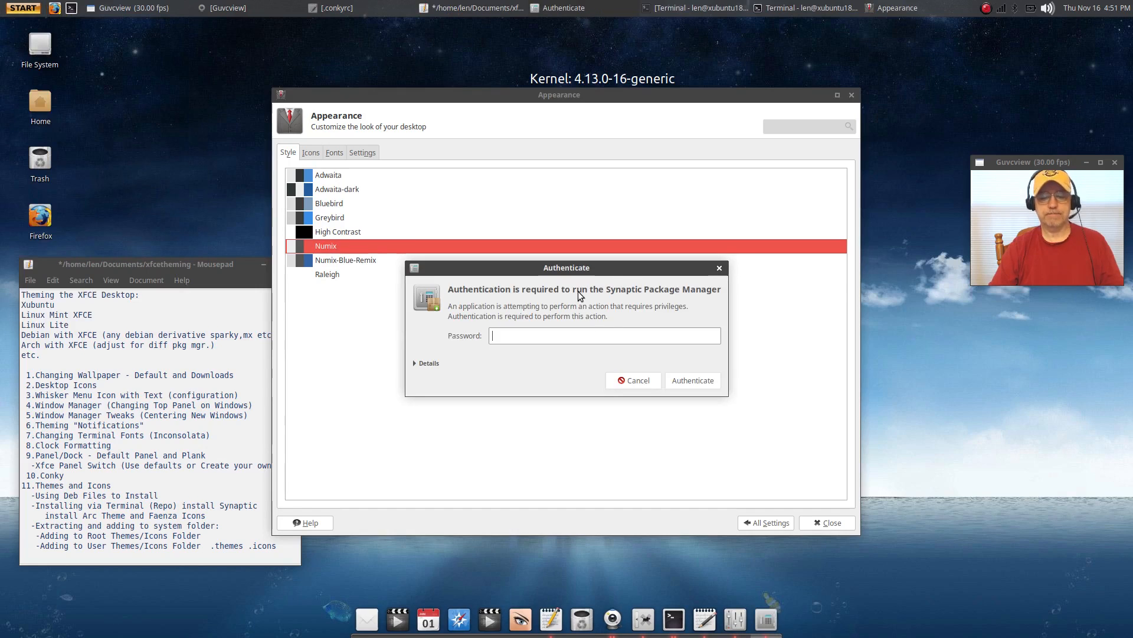
type("•")
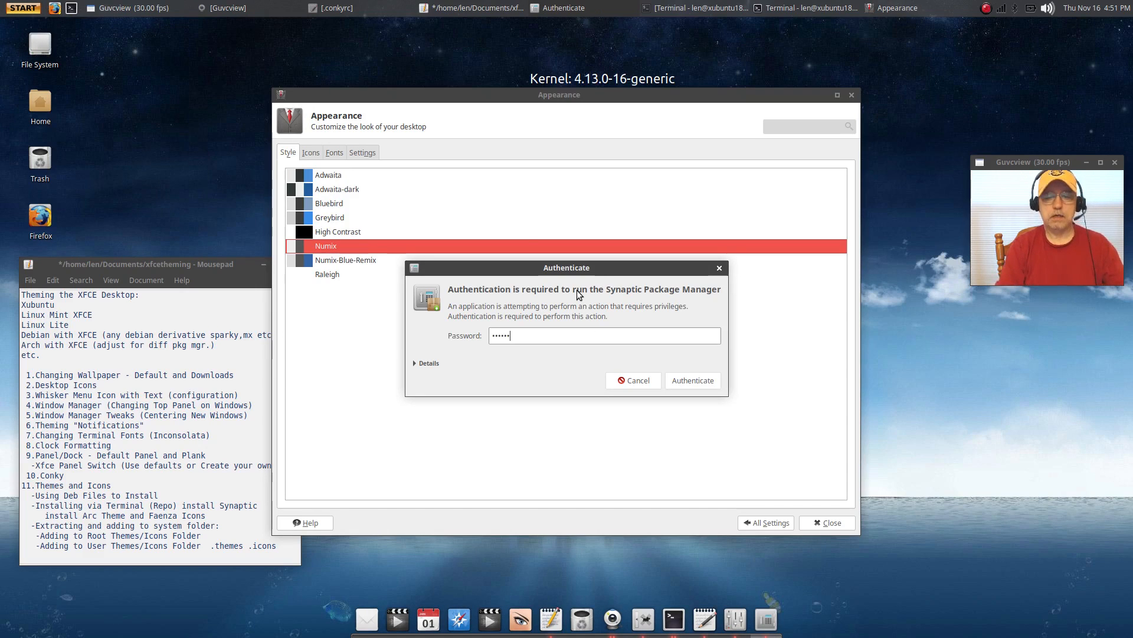
key("Return")
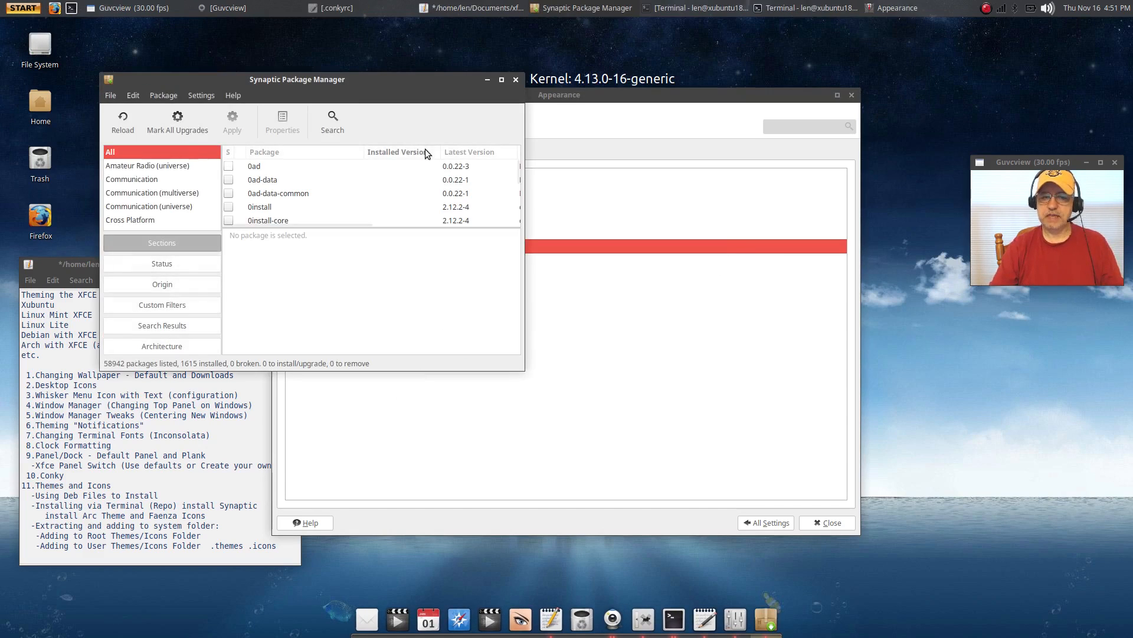
left_click_drag(412, 80, 675, 63)
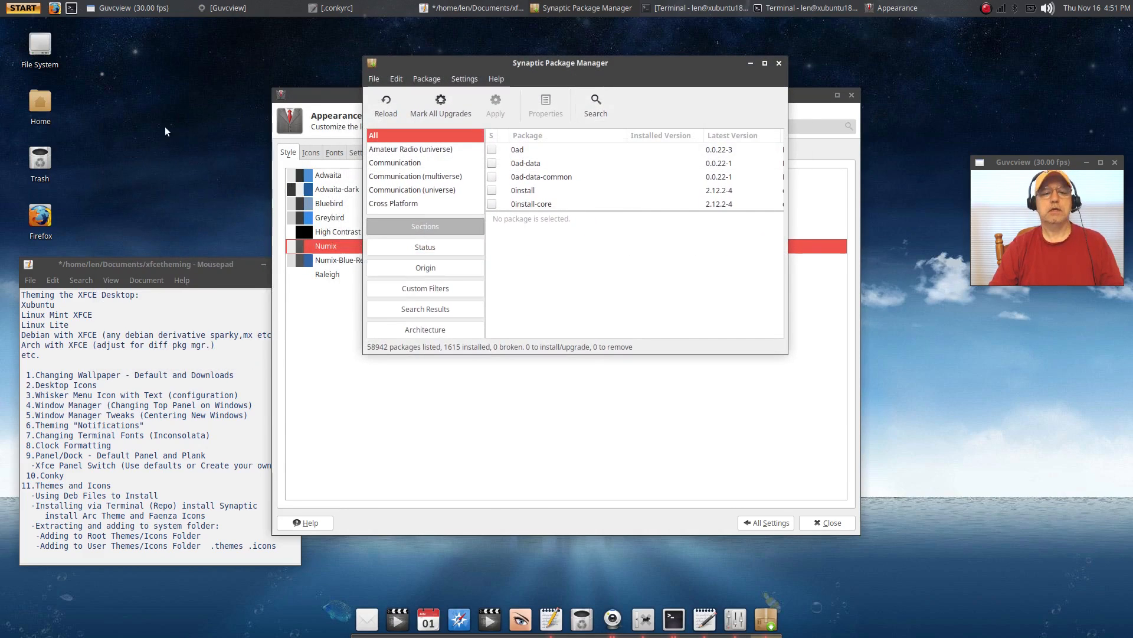
Find the Software application by searching the application menu for "soft", view its start page and close it.
left_click(35, 11)
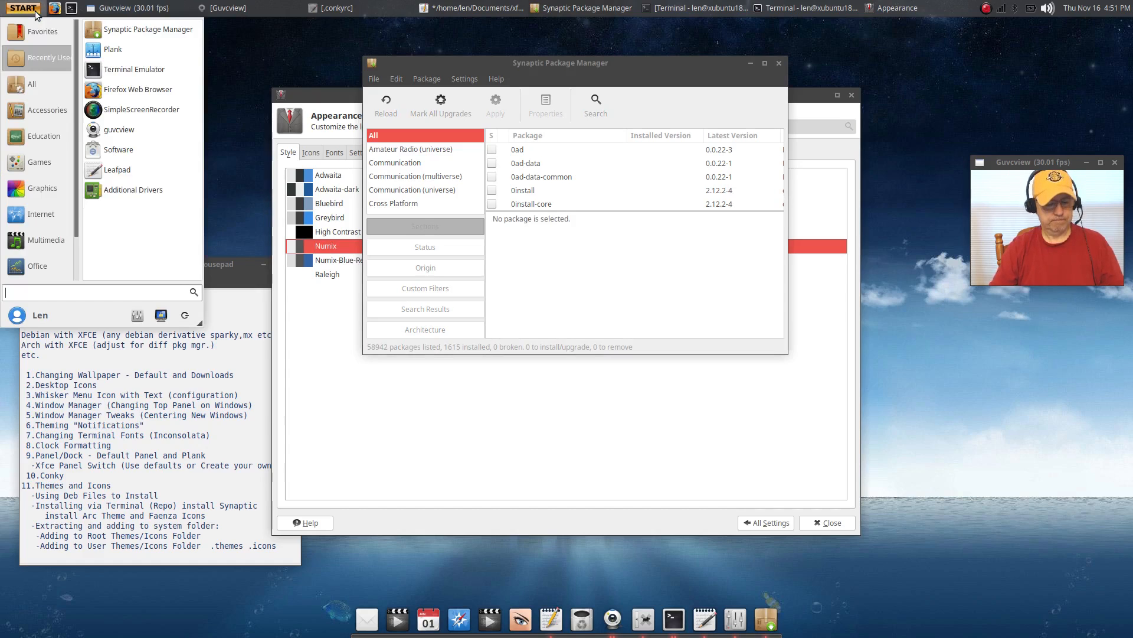
type("soft")
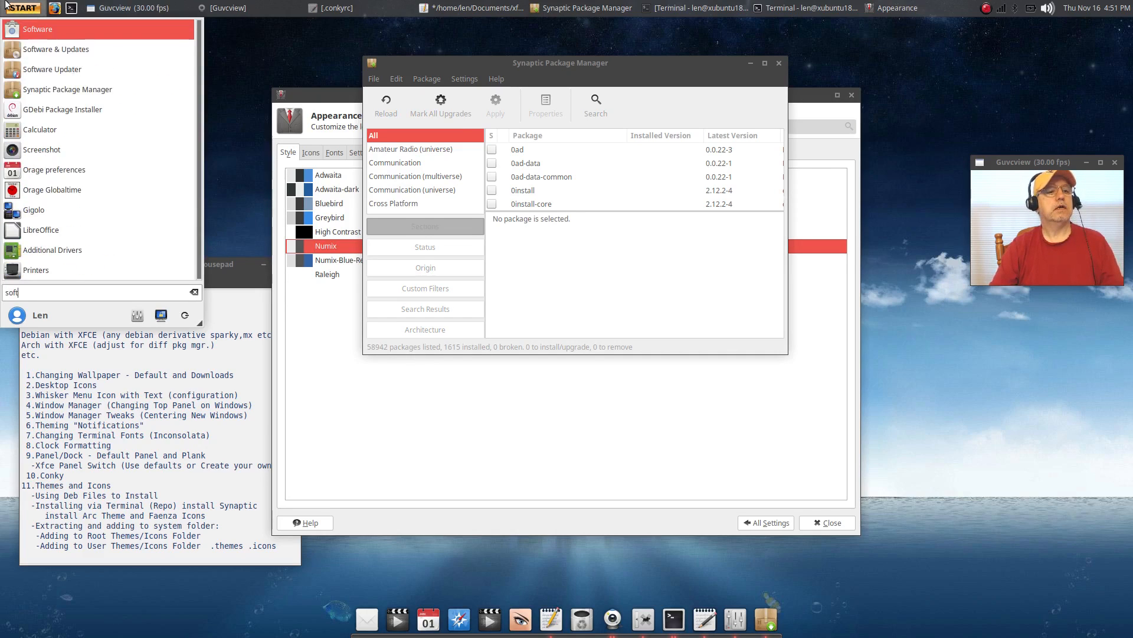
left_click(41, 37)
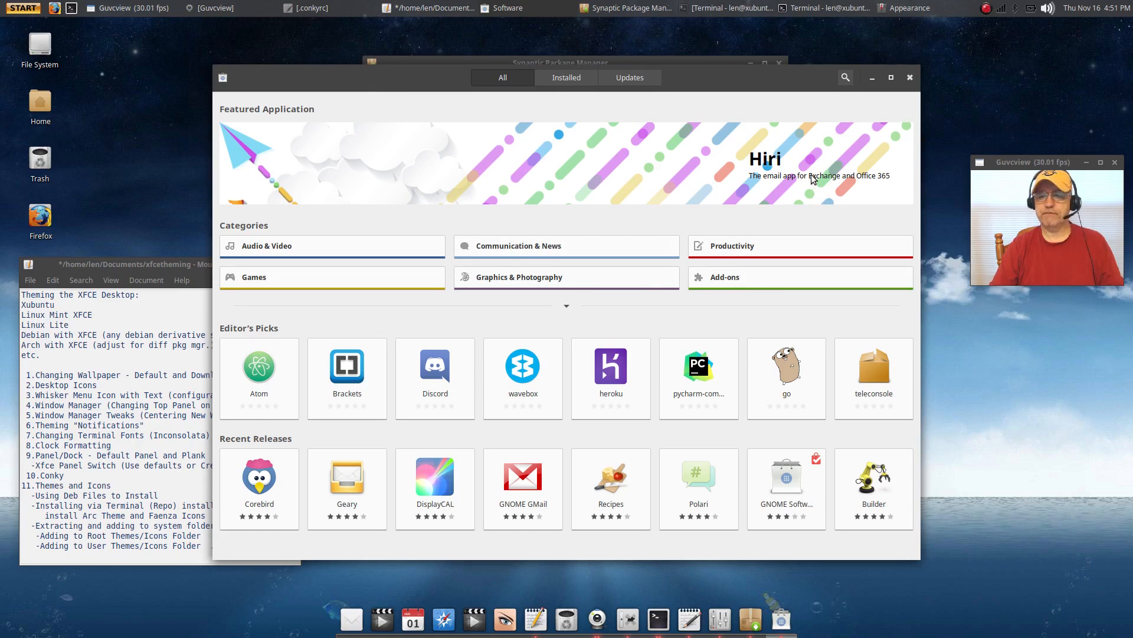
left_click(910, 78)
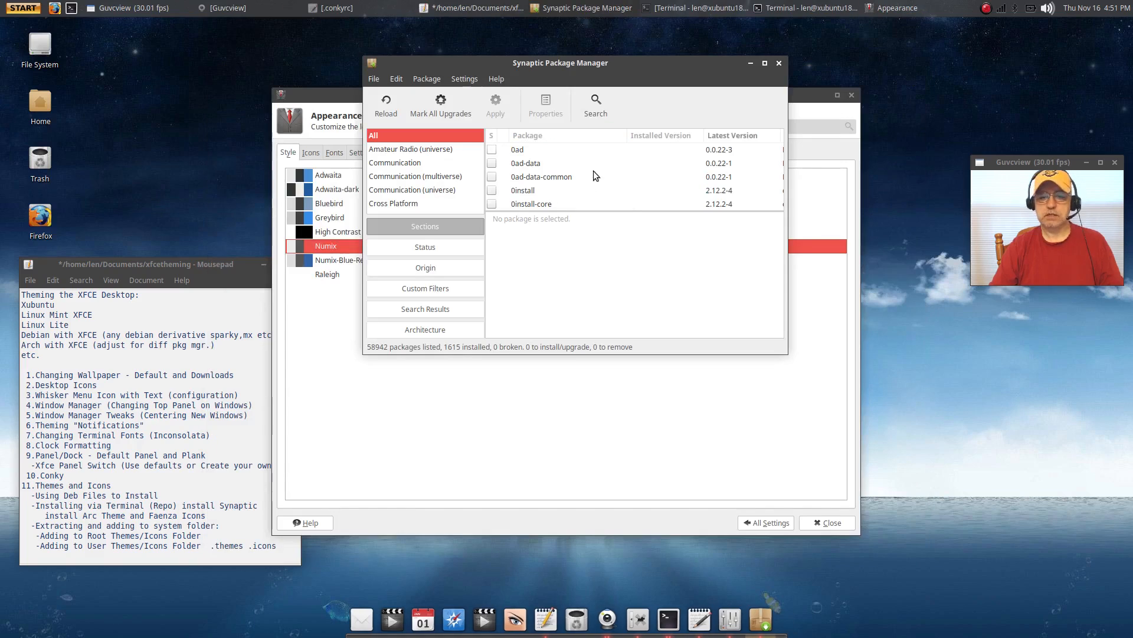
Search the Synaptic packages for "theme" by description and name.
left_click(592, 105)
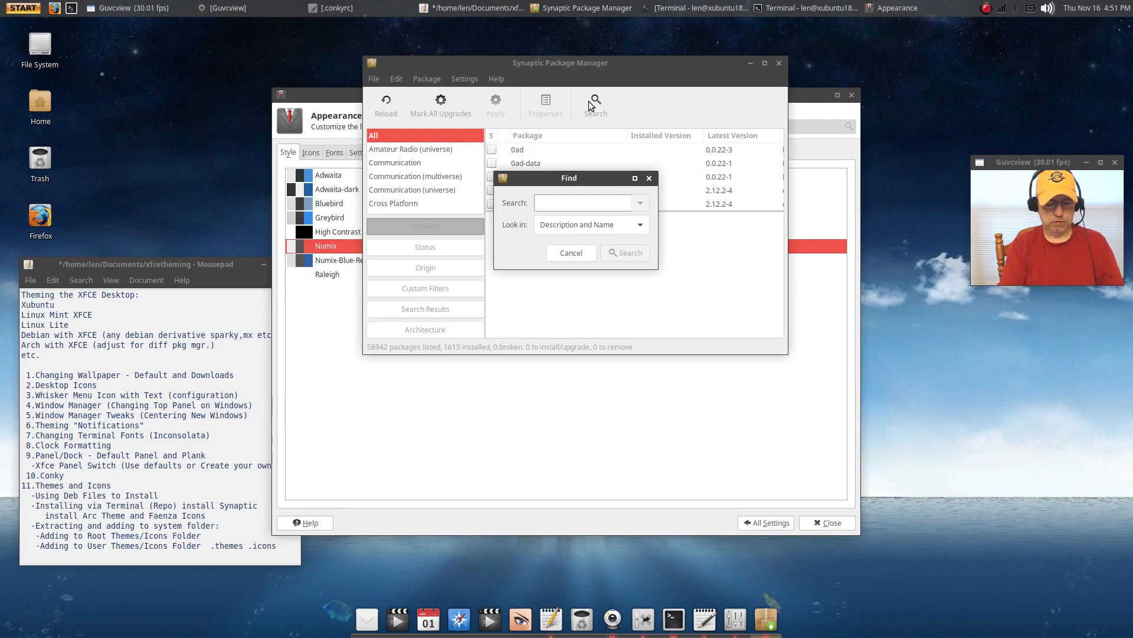
type("theme")
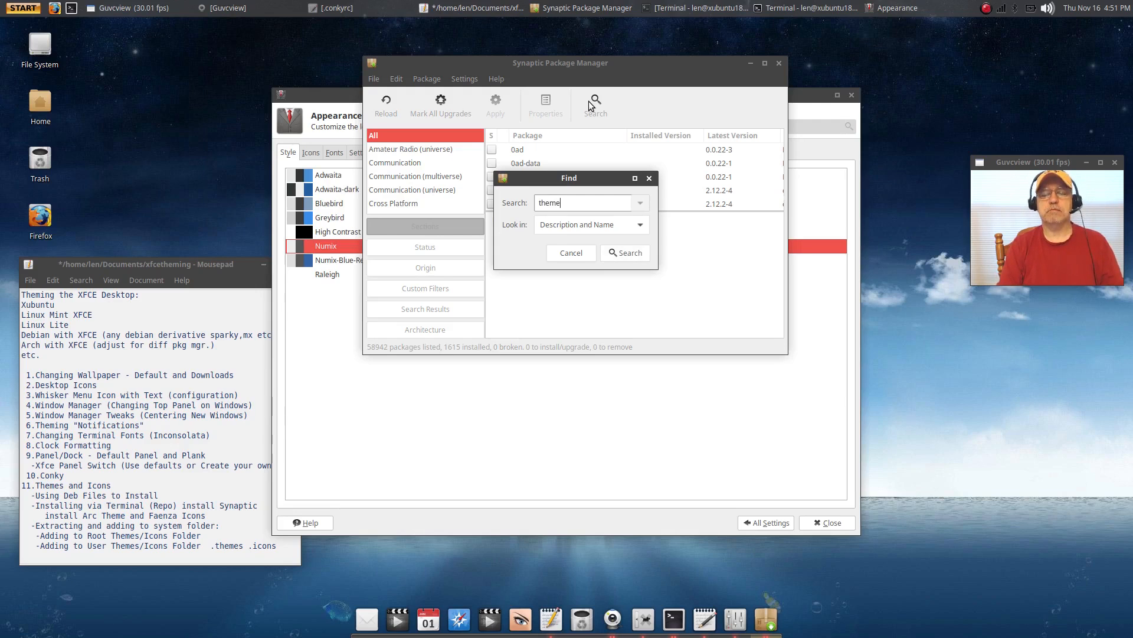
key("Return")
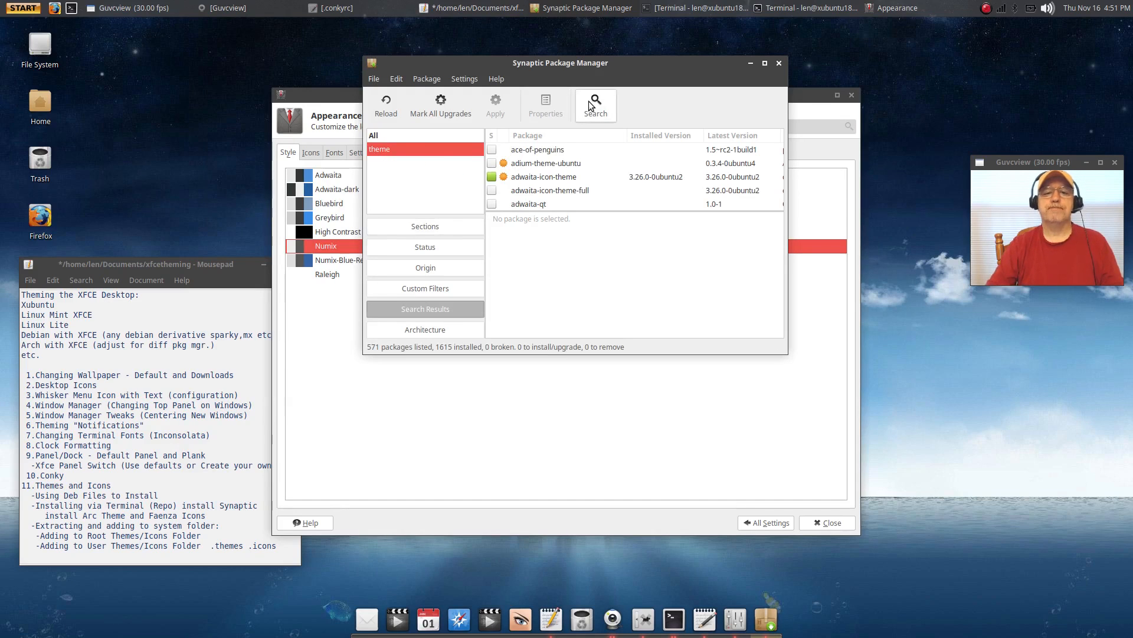
Browse the theme packages in the search results and mark arc-theme for installation.
scroll(542, 176, "down", 3)
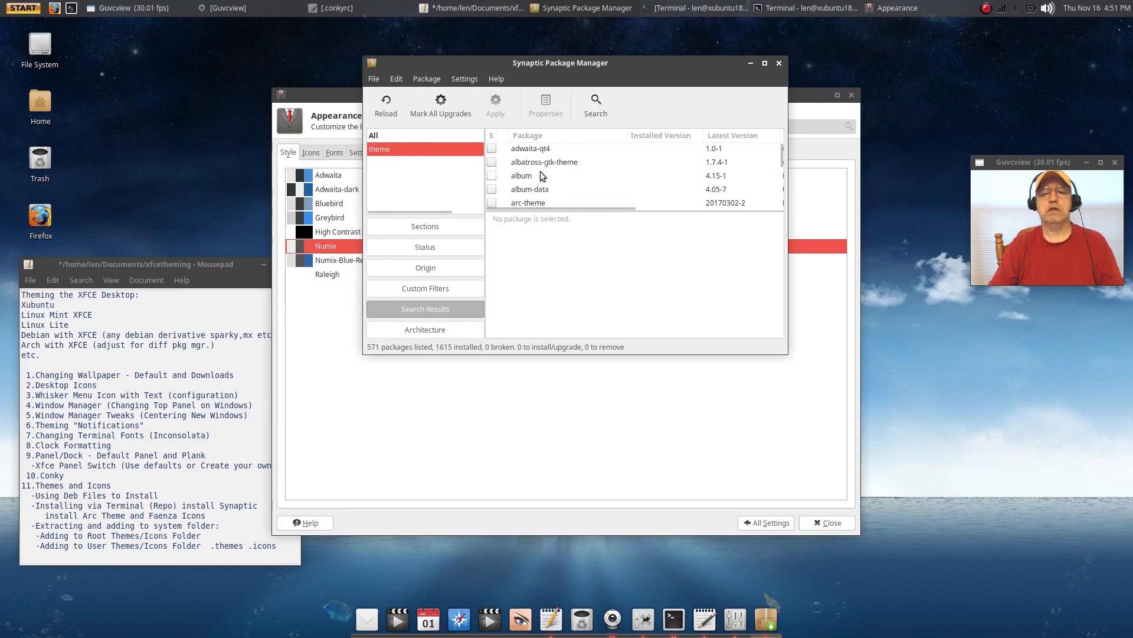
scroll(555, 166, "down", 1)
scroll(566, 160, "down", 2)
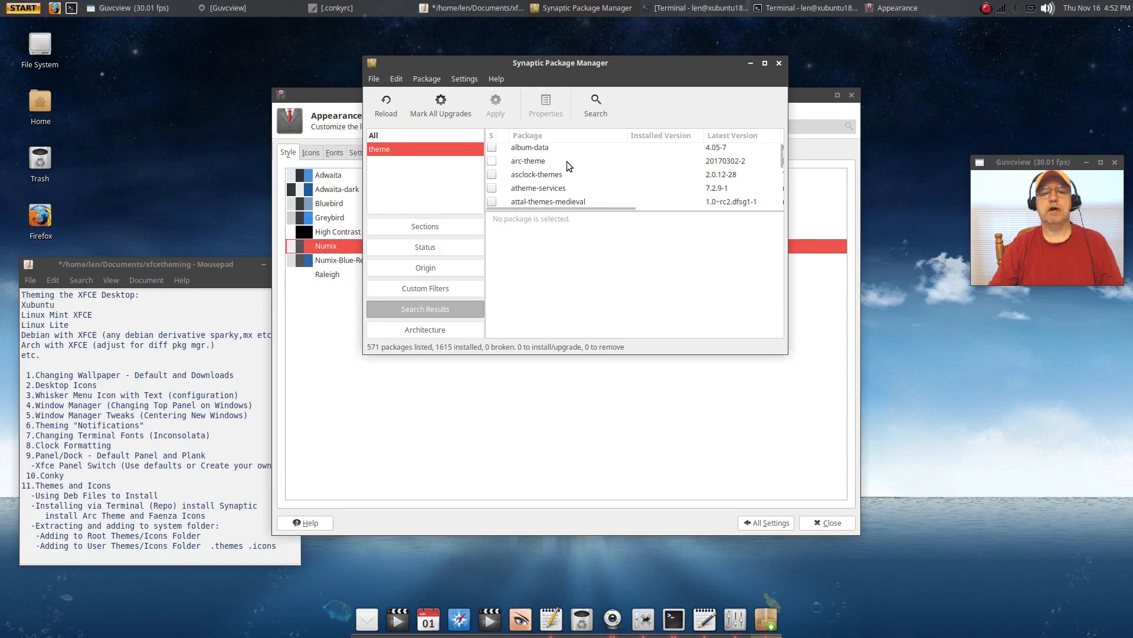
scroll(567, 162, "up", 2)
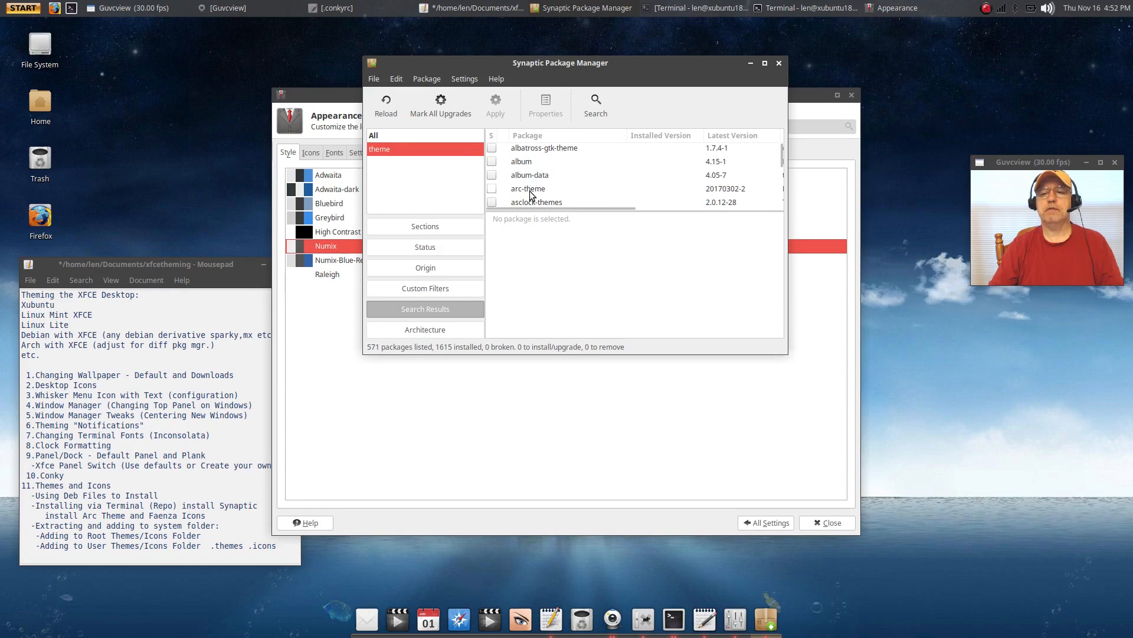
scroll(529, 190, "down", 2)
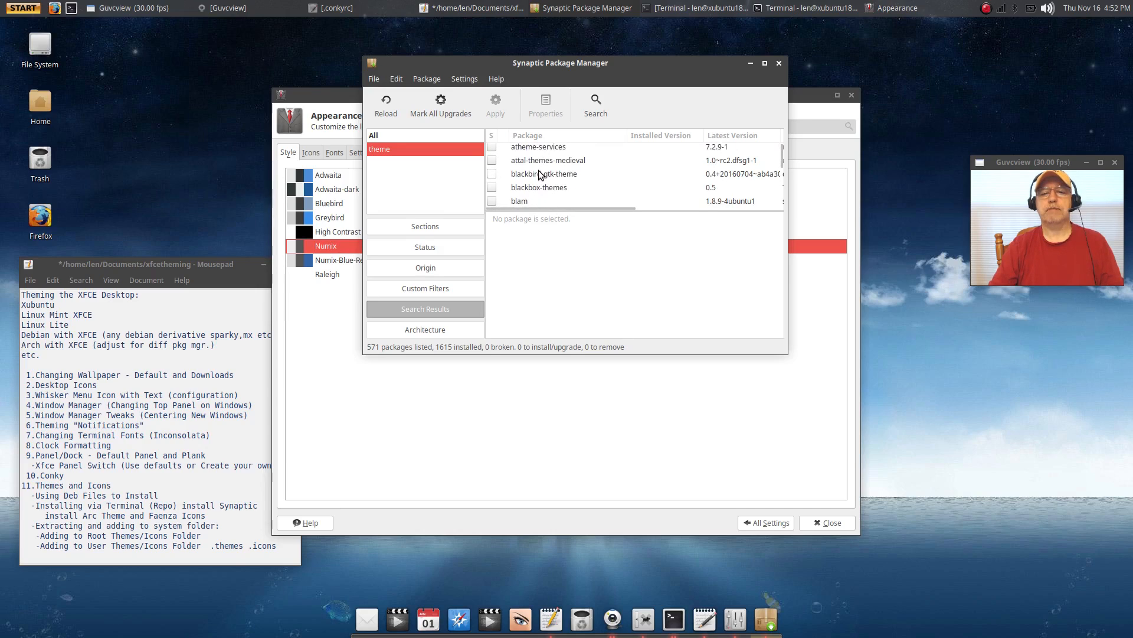
scroll(546, 183, "down", 4)
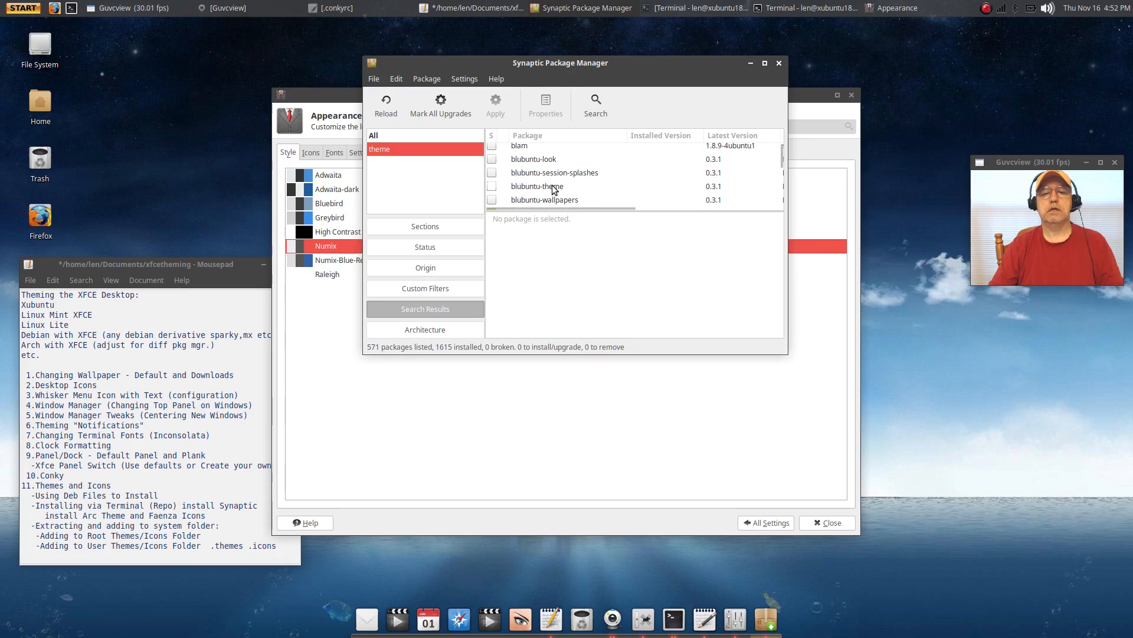
scroll(553, 189, "down", 2)
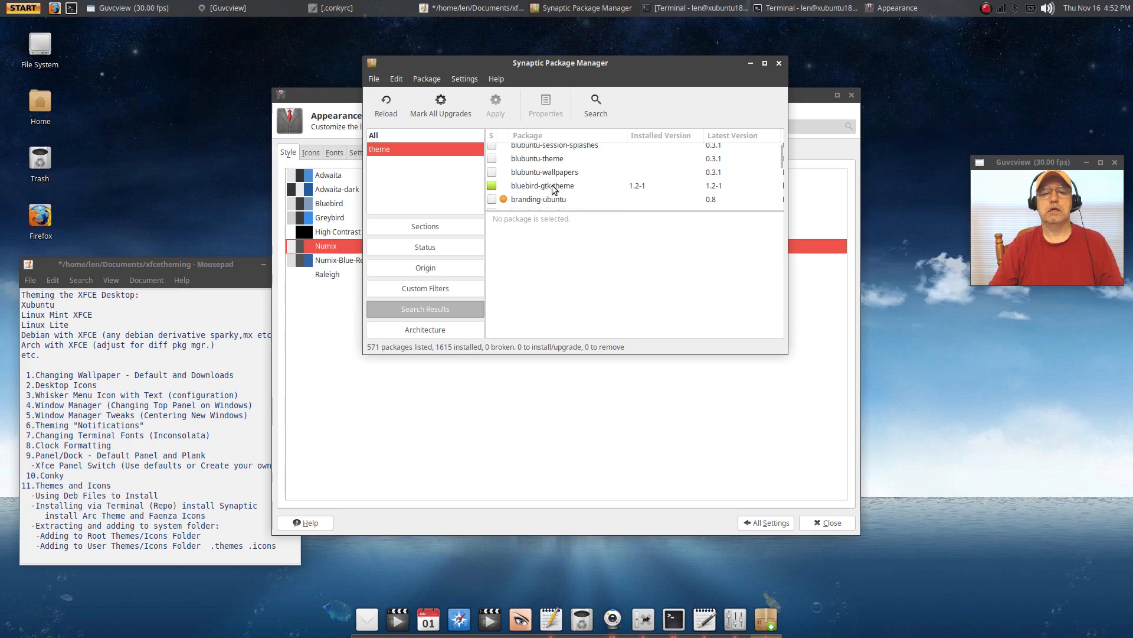
scroll(541, 195, "down", 3)
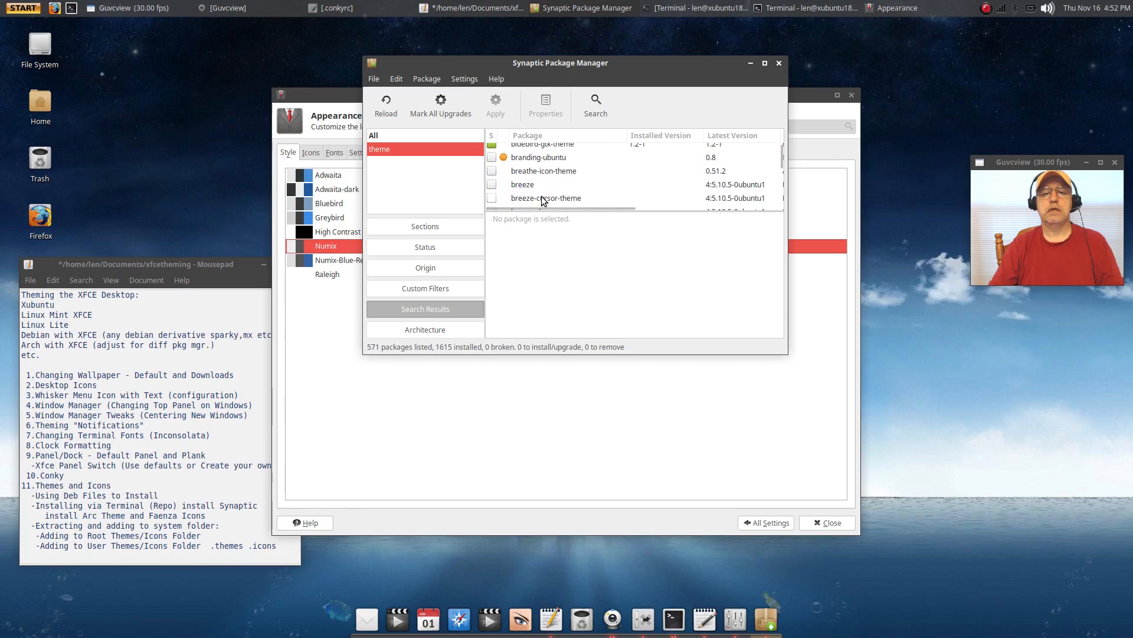
scroll(540, 199, "up", 10)
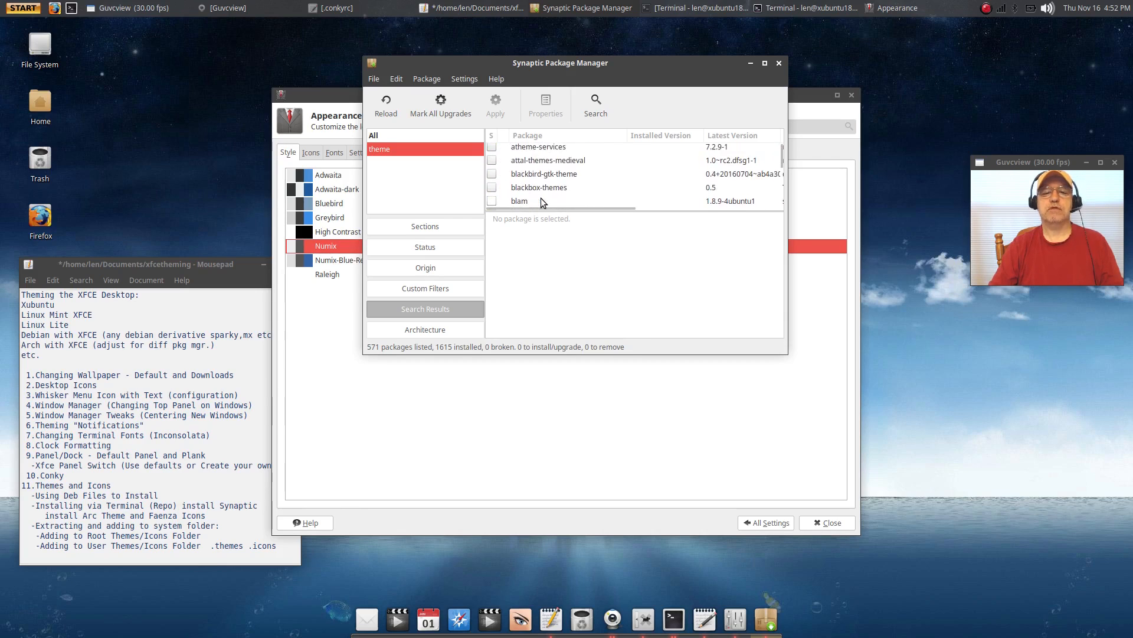
scroll(541, 197, "up", 2)
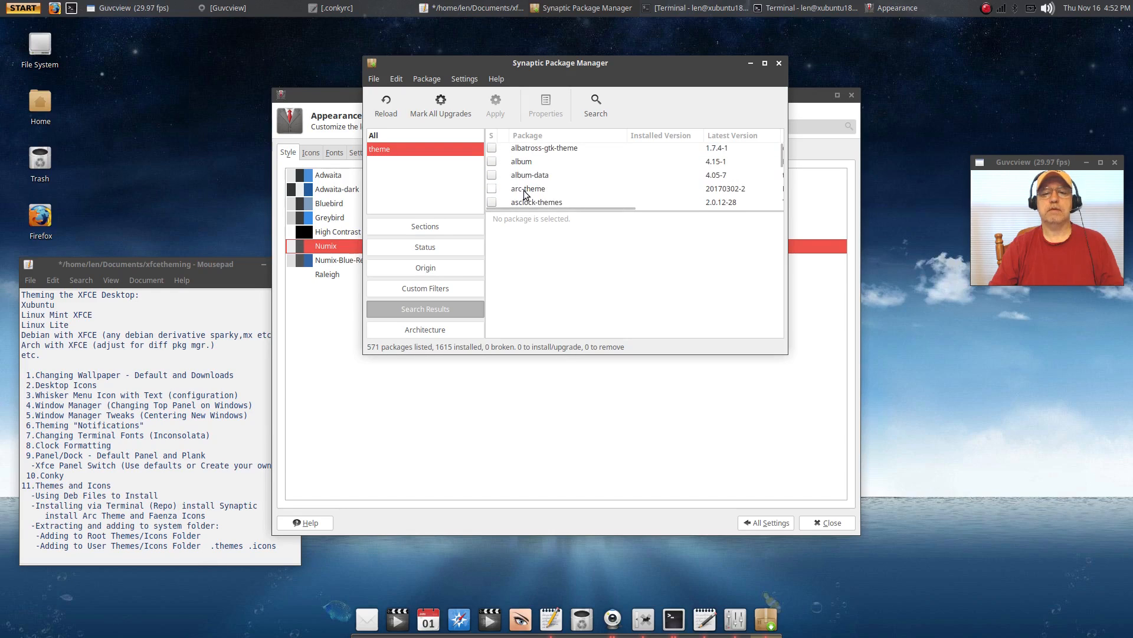
left_click(491, 188)
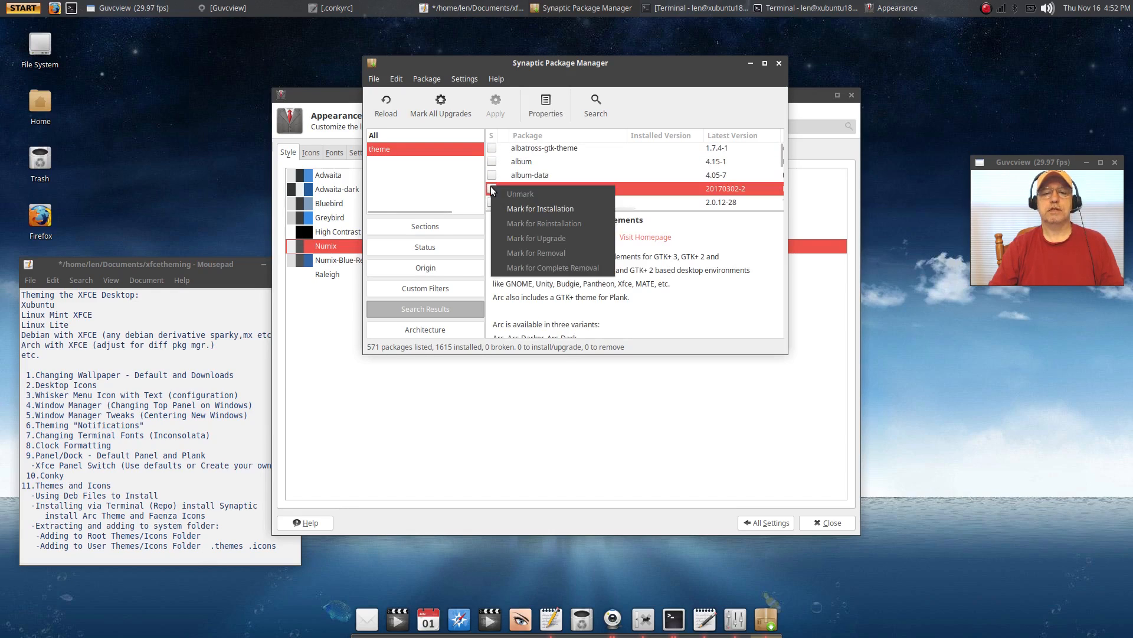
left_click(522, 208)
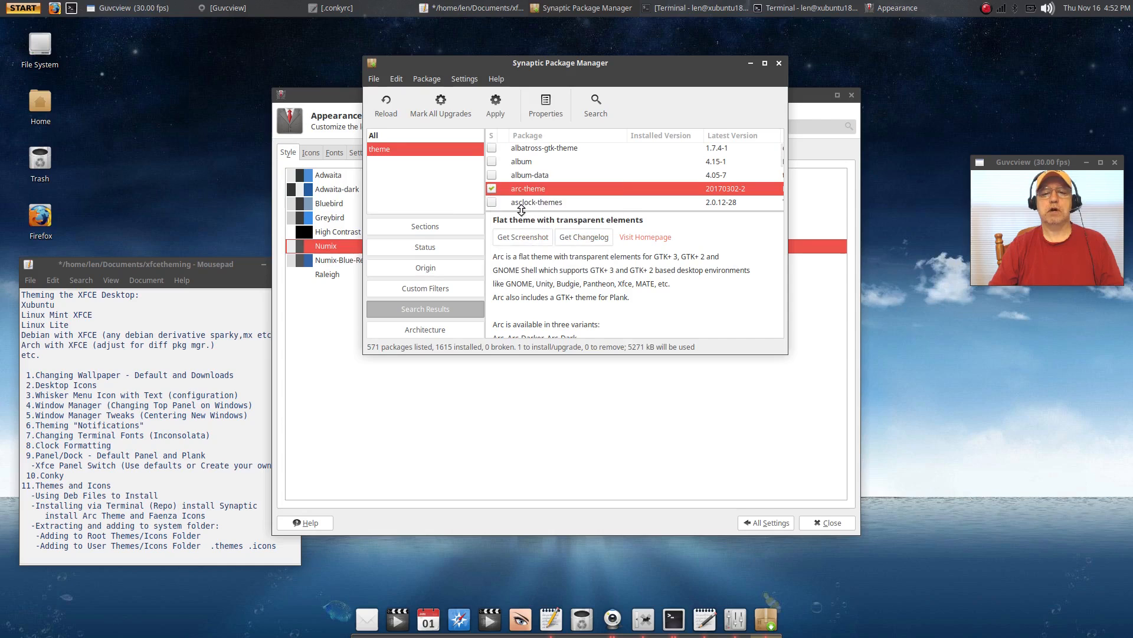
Apply the marked arc-theme installation in Synaptic, confirm the summary of changes and close the finished installation dialog.
left_click(501, 107)
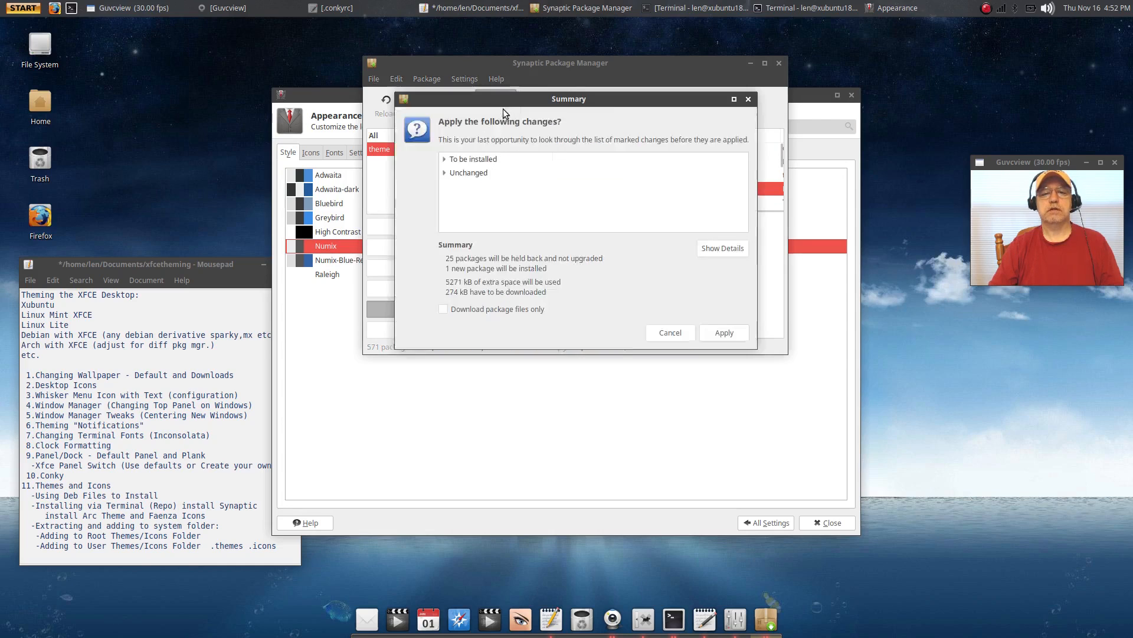
left_click(724, 331)
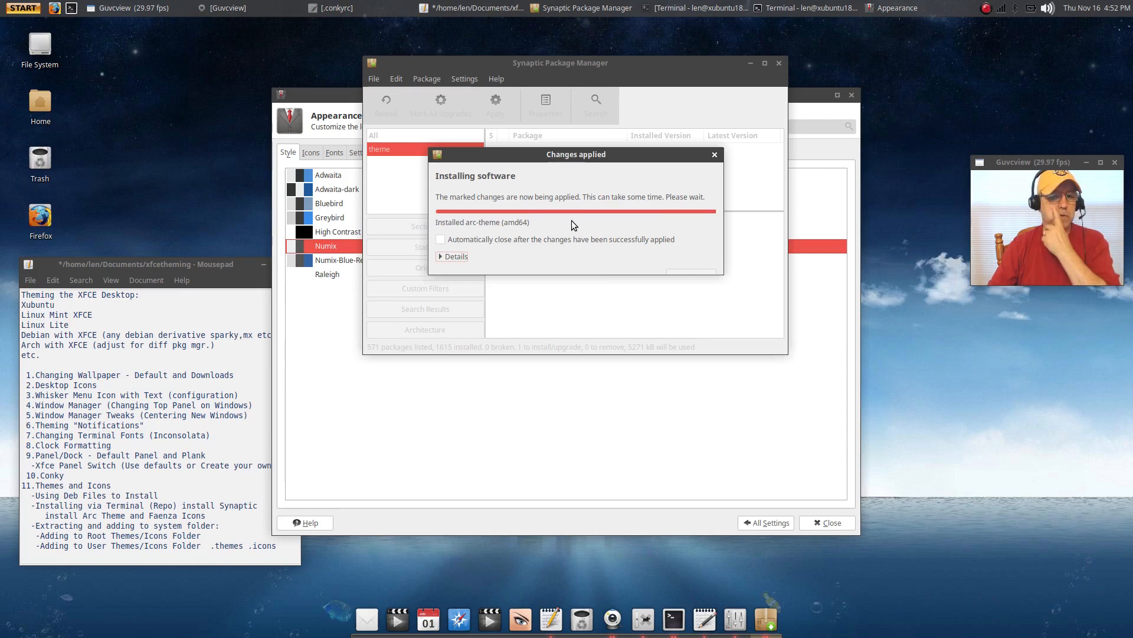
left_click(689, 256)
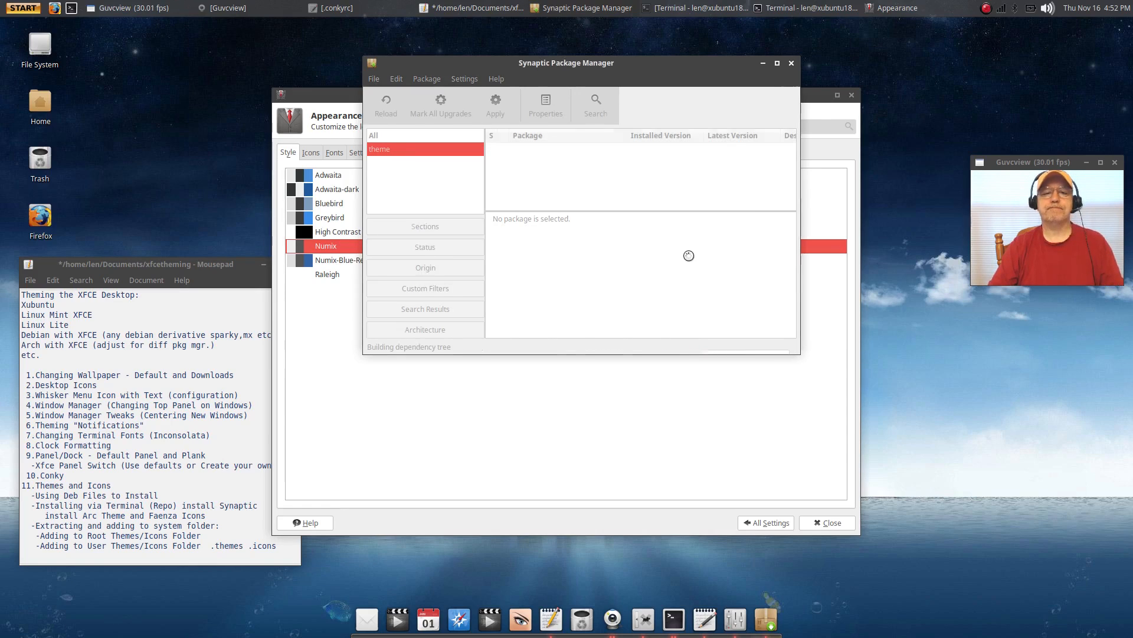
Reopen the Appearance settings from the settings manager, try the Arc and Arc-Dark styles, and apply Arc-Darker.
left_click(23, 8)
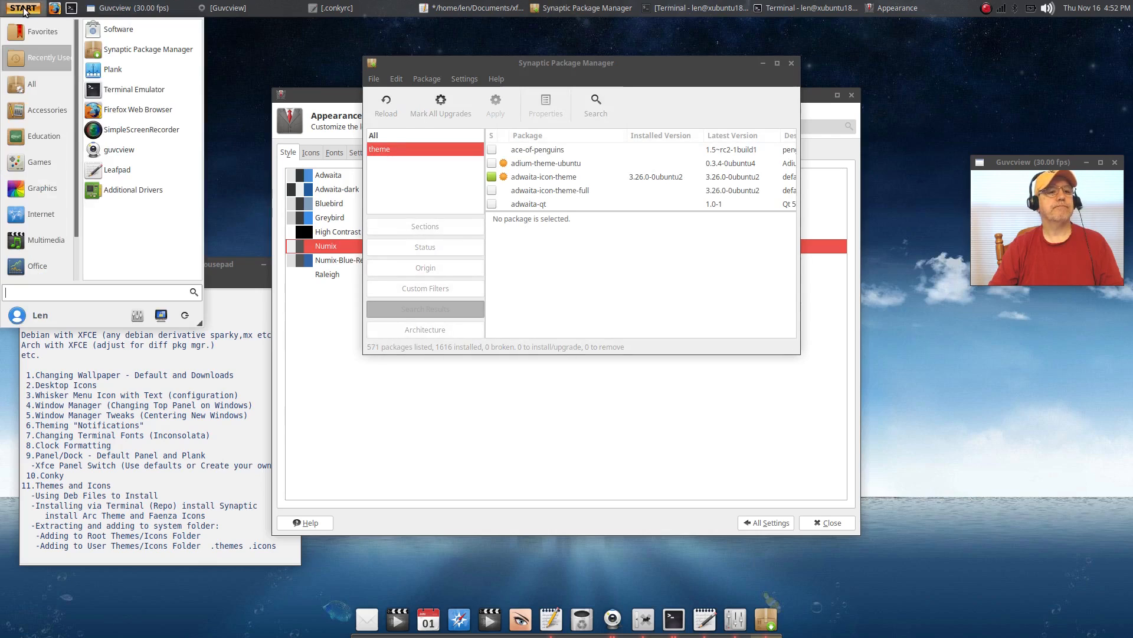
left_click(132, 317)
left_click(430, 172)
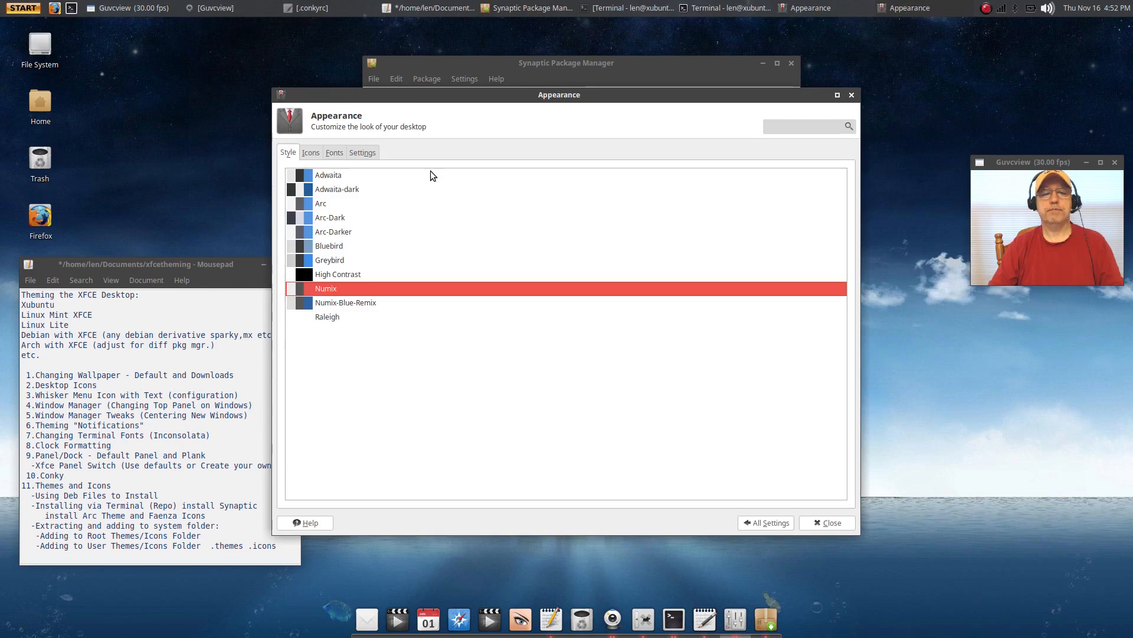
left_click(320, 200)
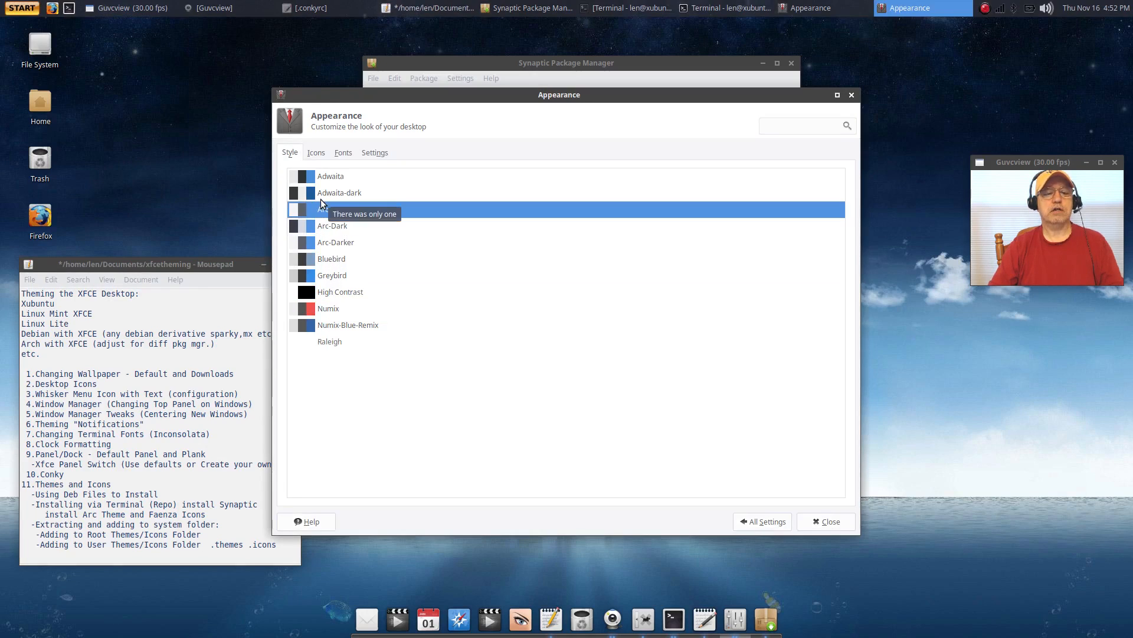
left_click(339, 227)
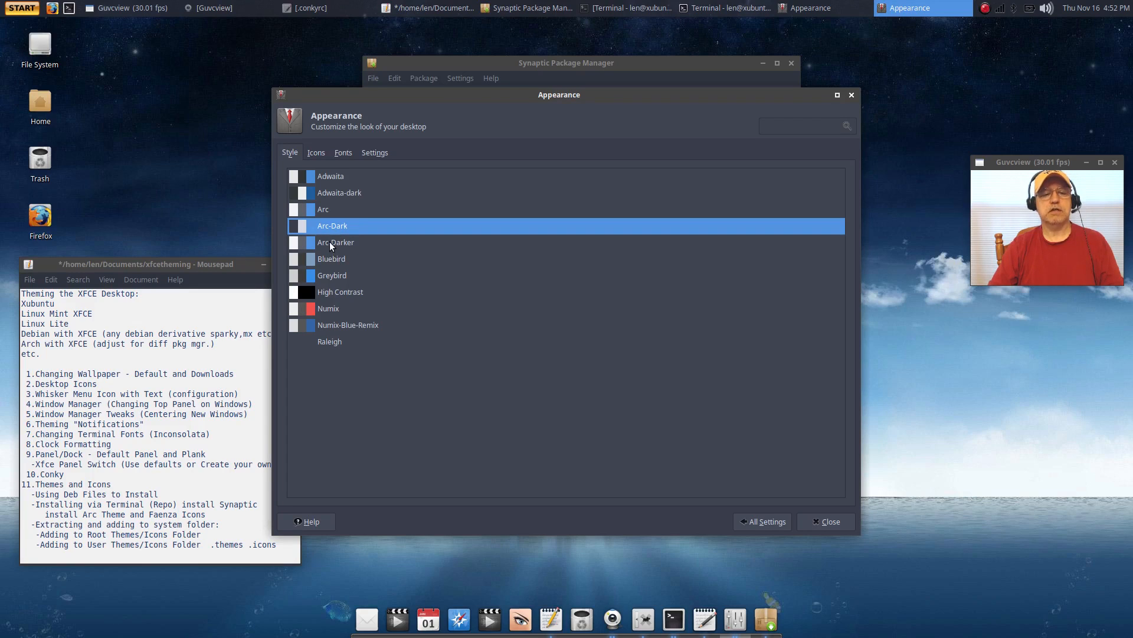
left_click(329, 242)
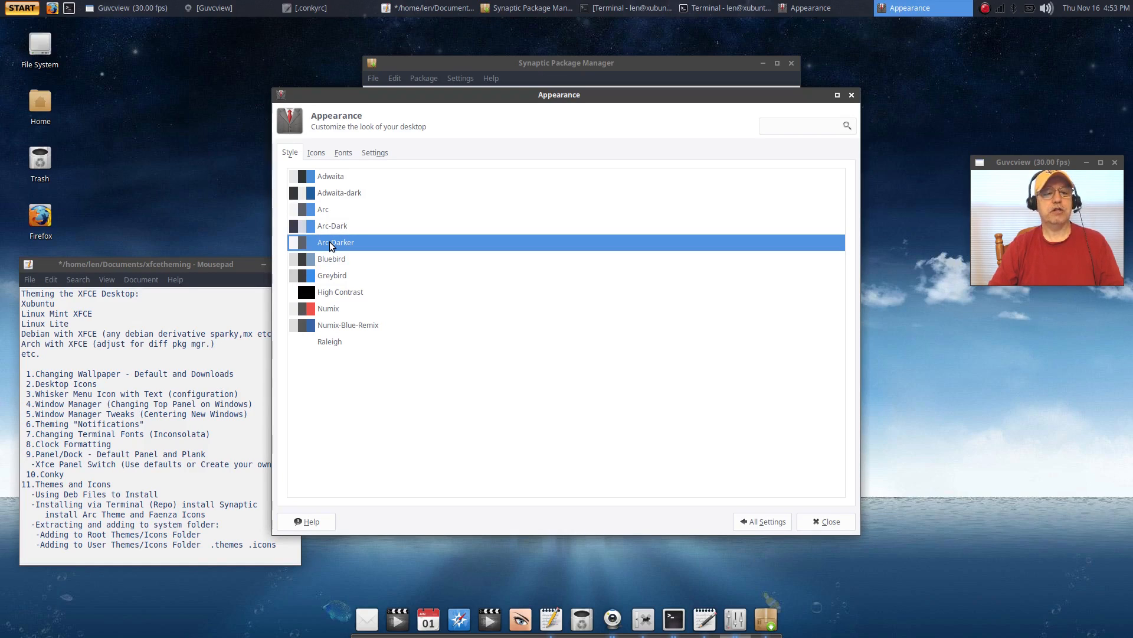
Enlarge the application menu until all categories down to System fit, and close it.
left_click(17, 8)
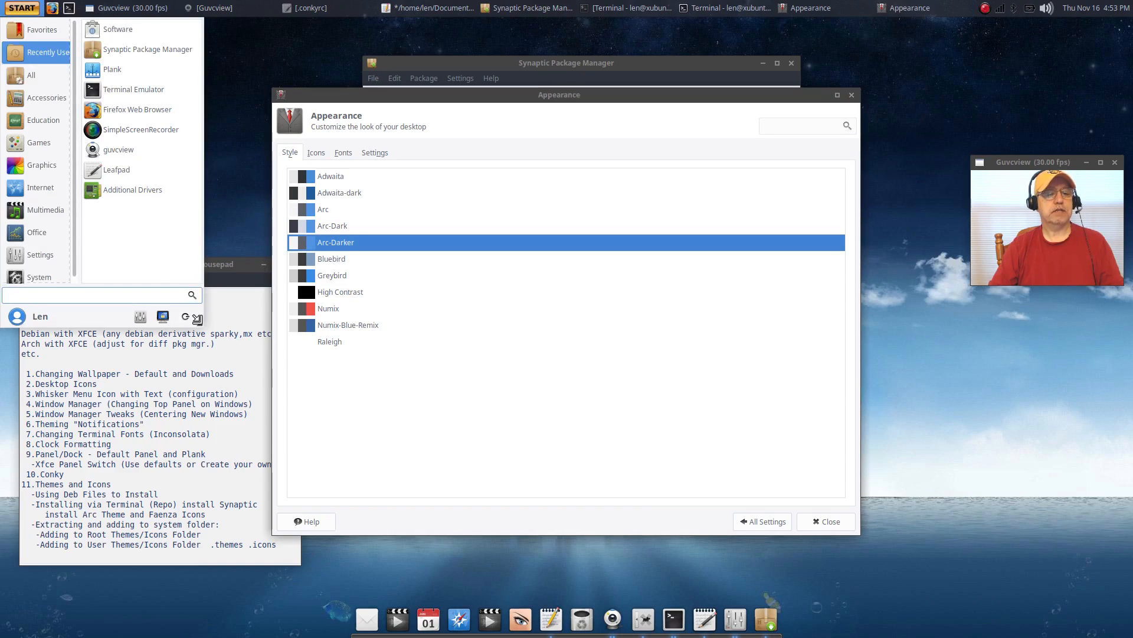
left_click_drag(197, 318, 210, 341)
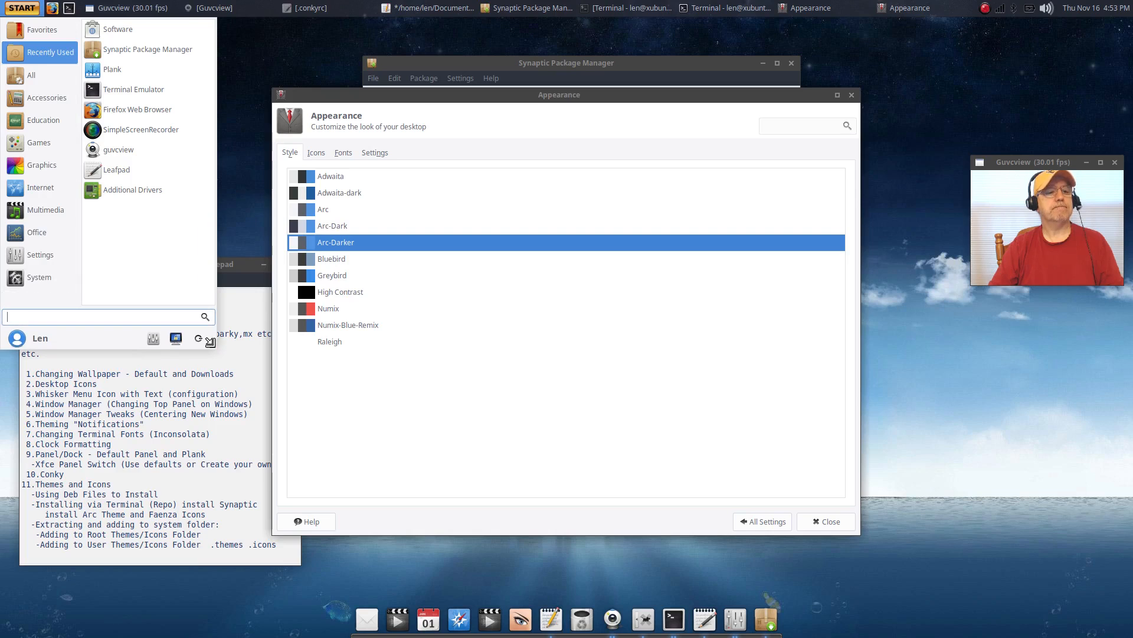
left_click(245, 198)
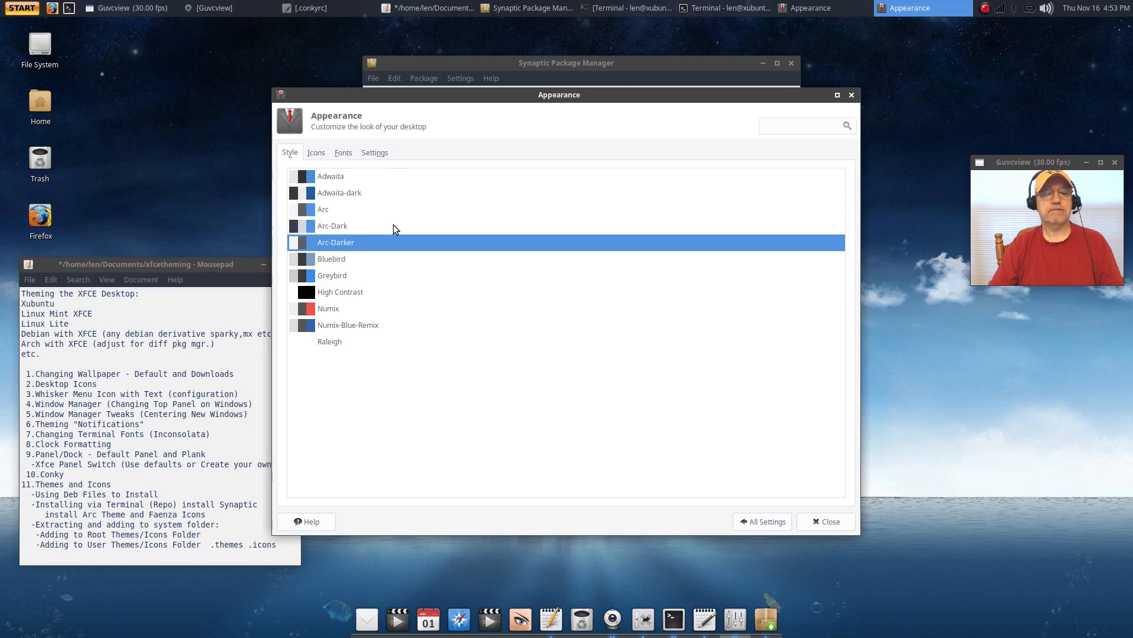
Look through the installed icon themes in the Appearance settings and close that window.
left_click(316, 152)
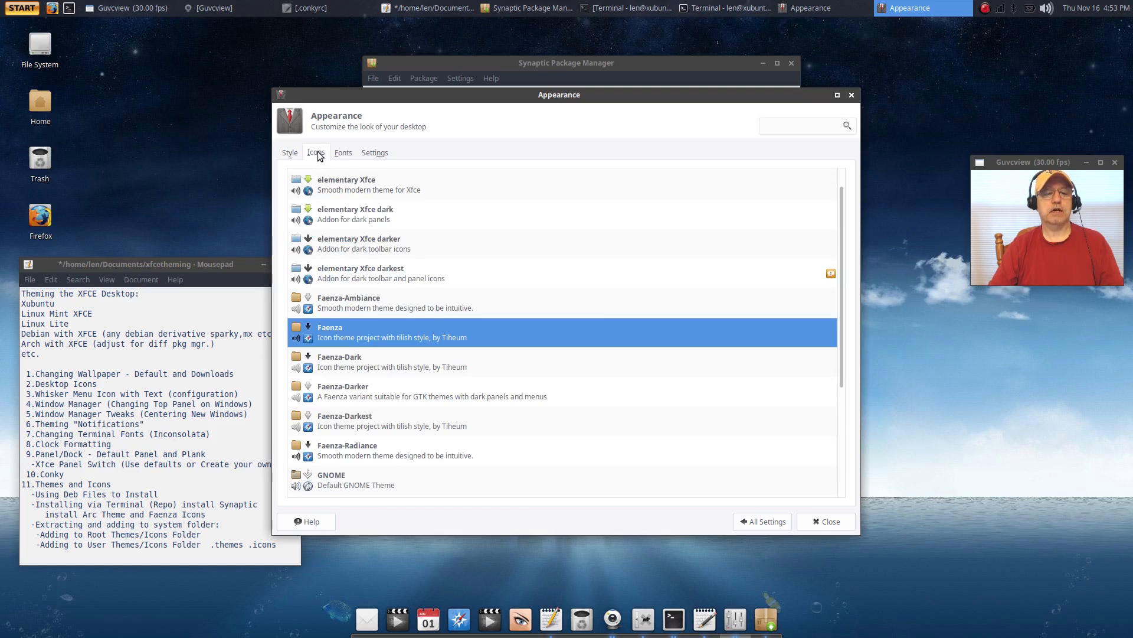
scroll(432, 369, "down", 3)
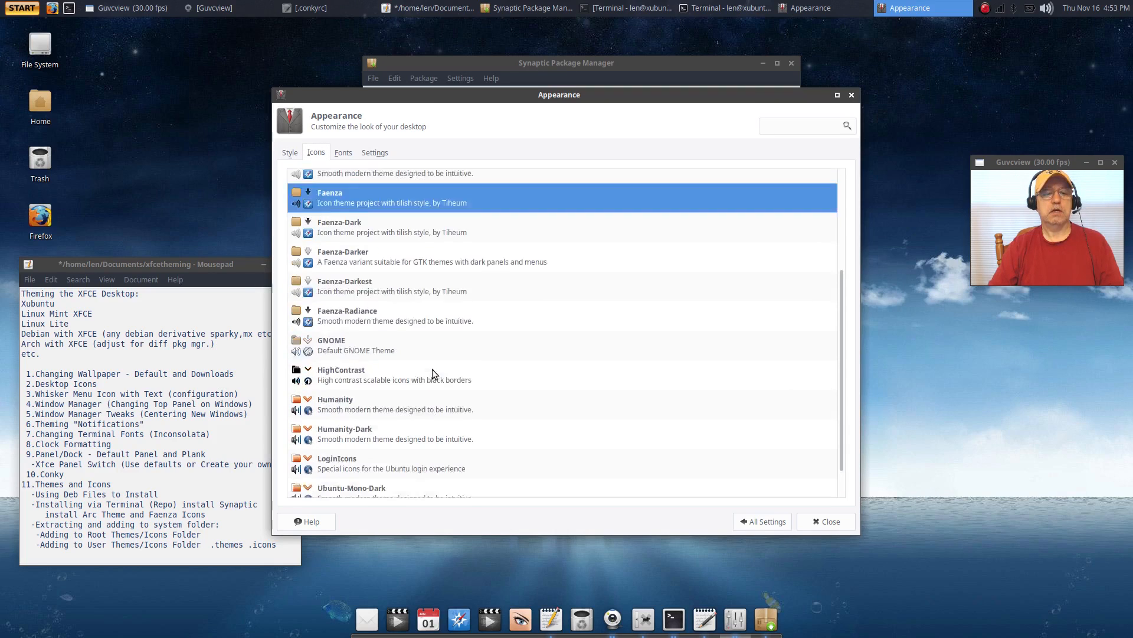
scroll(432, 369, "up", 3)
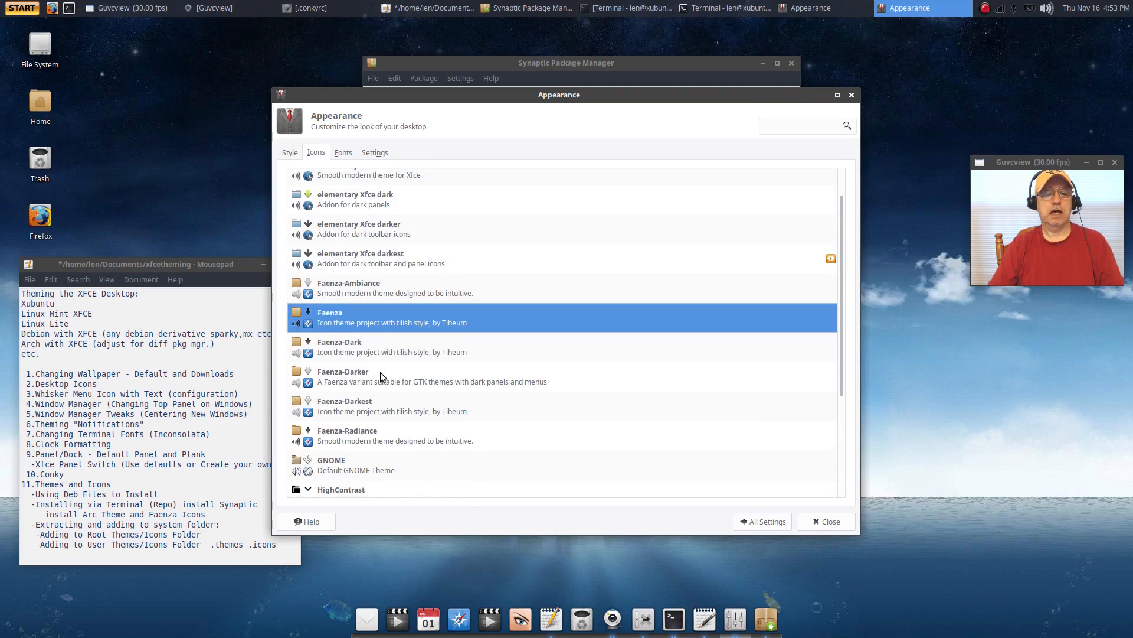
left_click(852, 95)
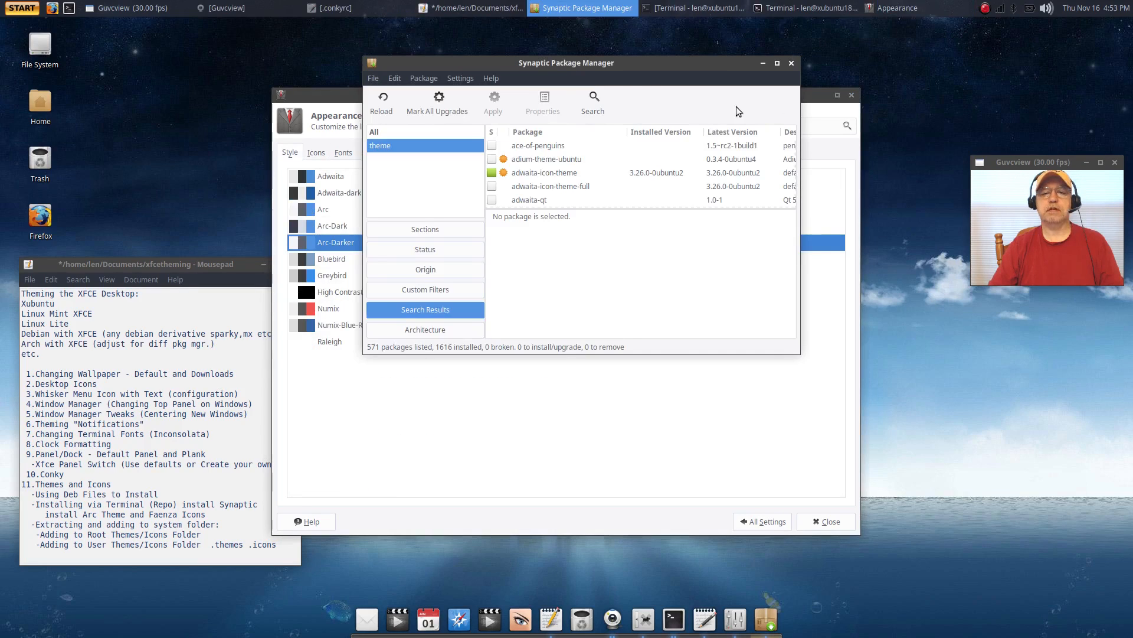
Search the Synaptic packages for "icons" by description and name.
left_click(593, 102)
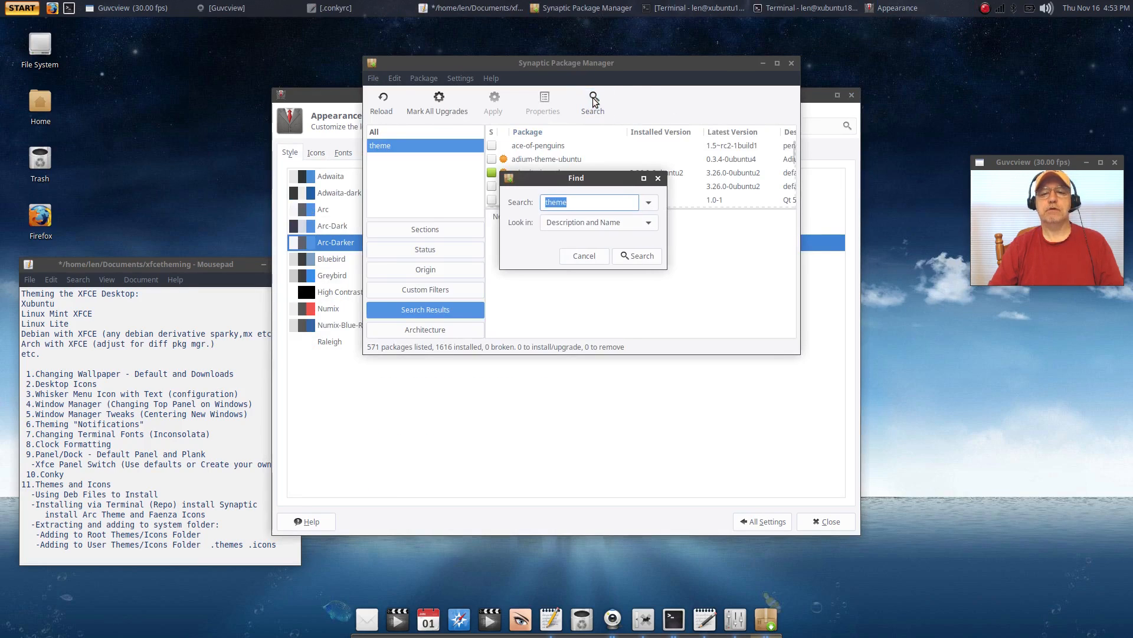
type("icon")
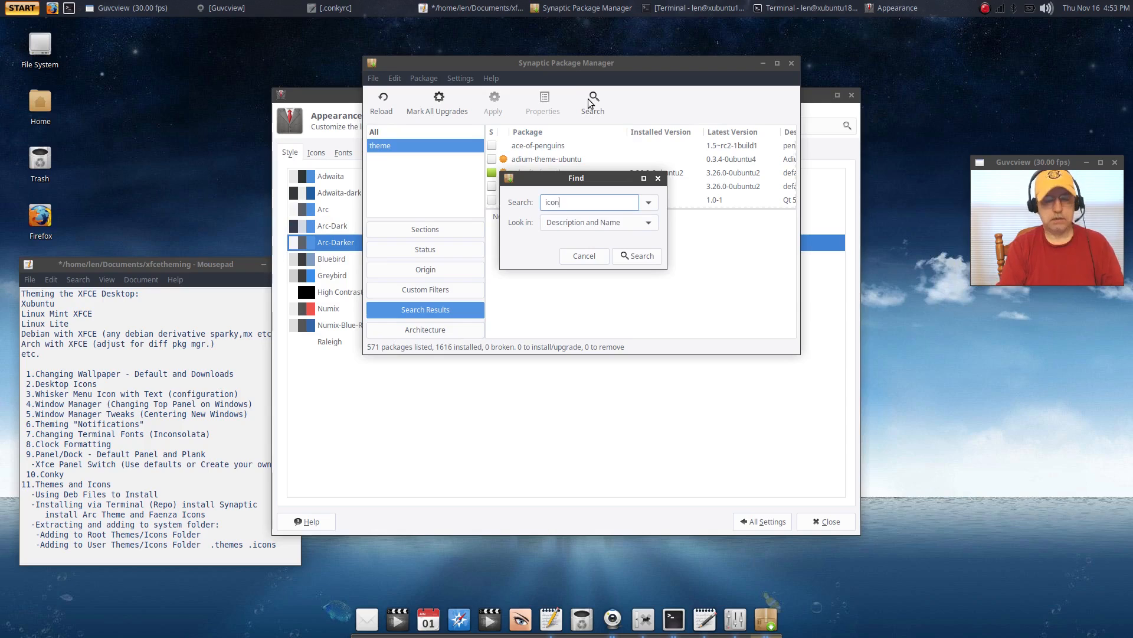
key("Return")
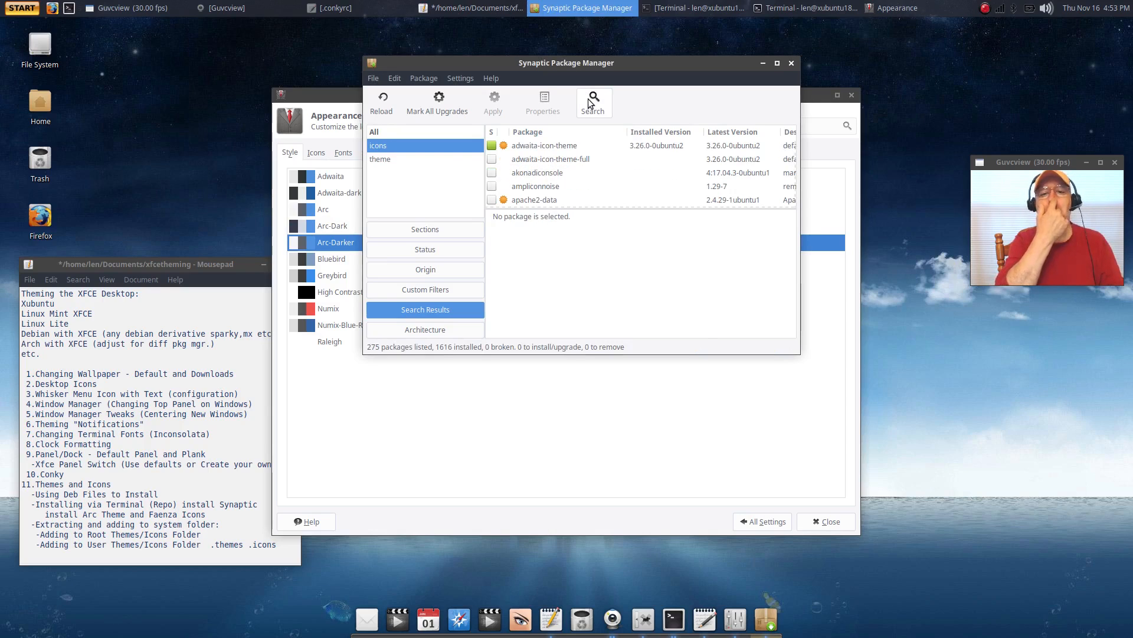
Browse the icon packages in the search results, including faenza-icon-theme, and close Synaptic.
scroll(547, 179, "down", 2)
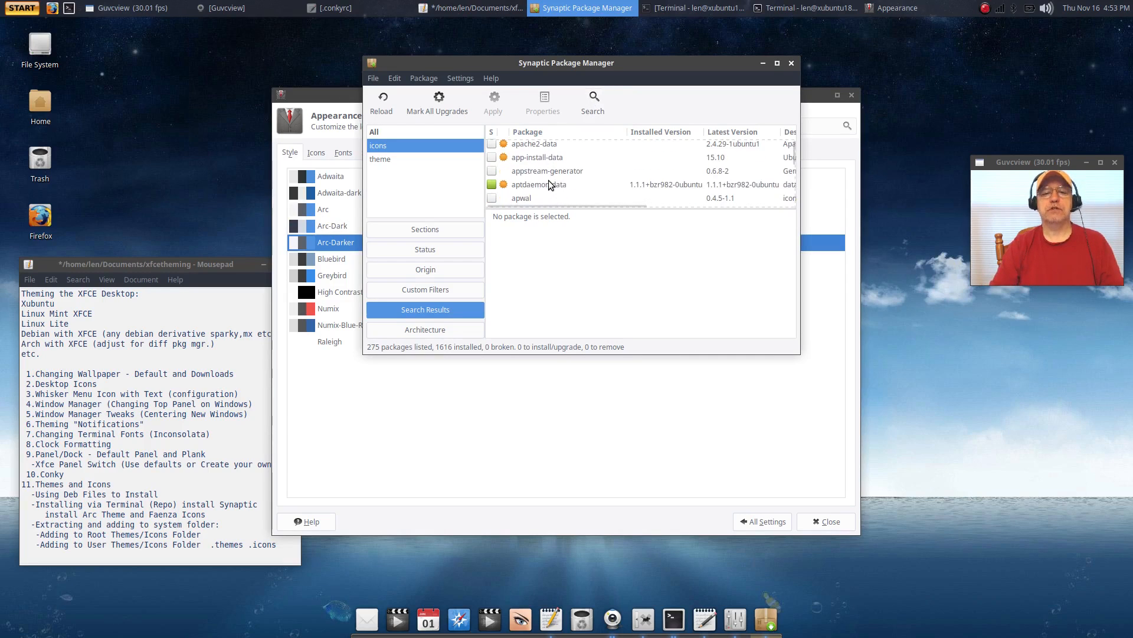
scroll(561, 185, "down", 4)
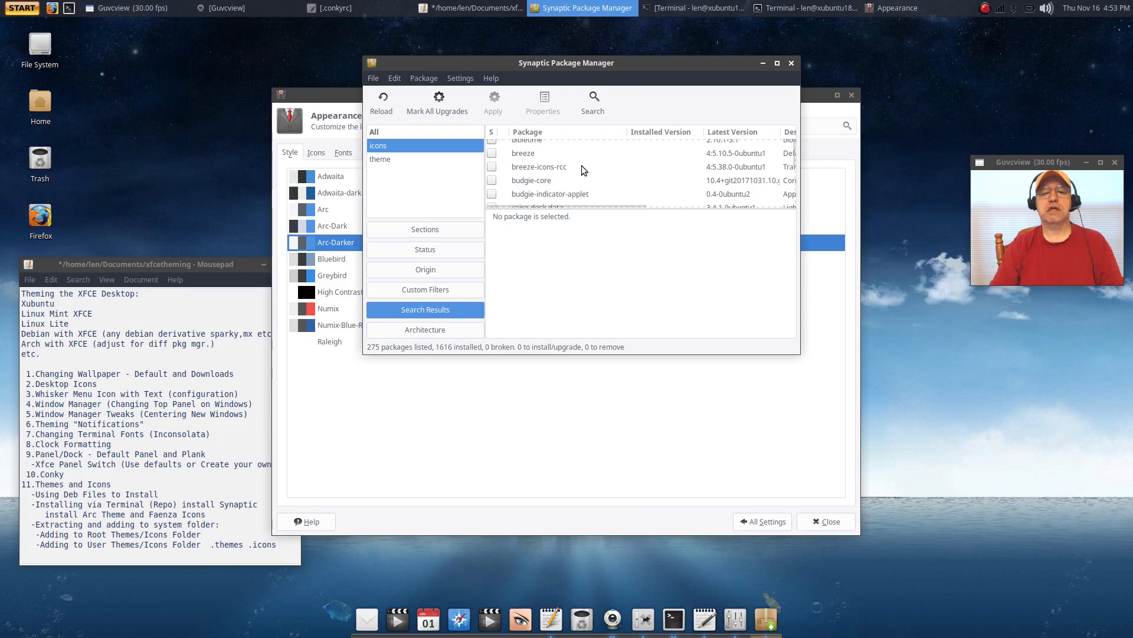
scroll(582, 165, "down", 2)
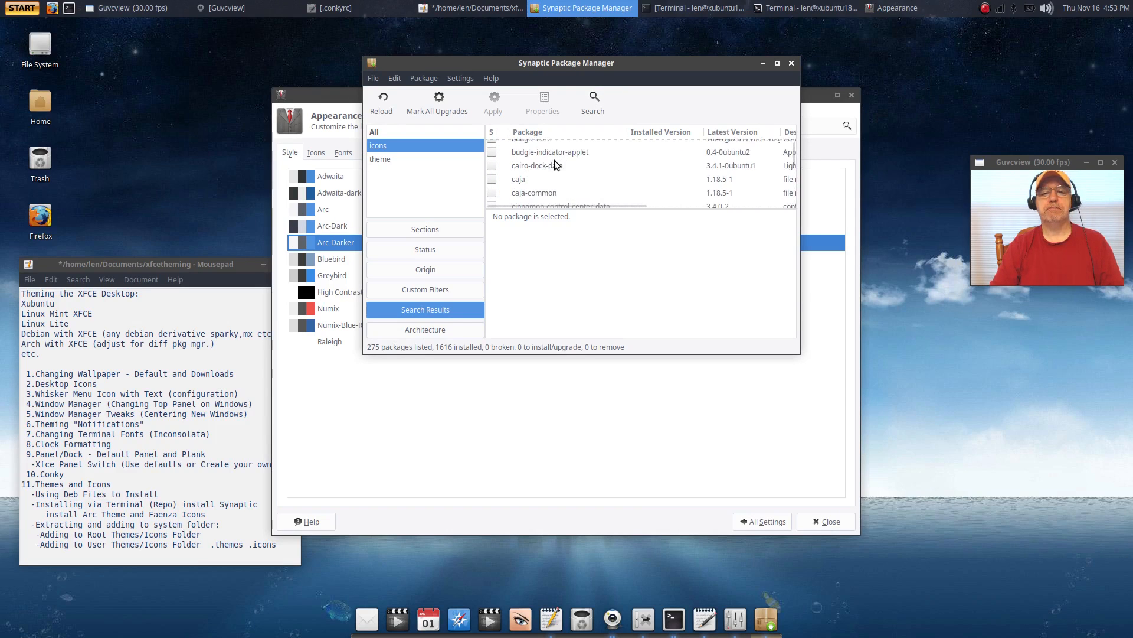
scroll(555, 165, "down", 2)
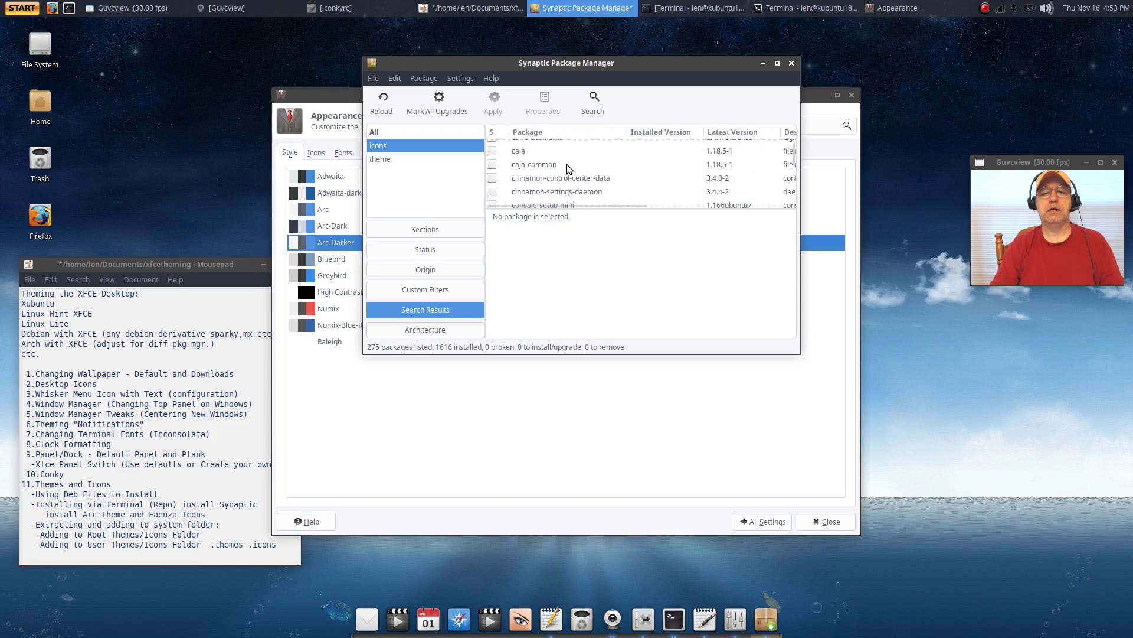
scroll(566, 164, "down", 4)
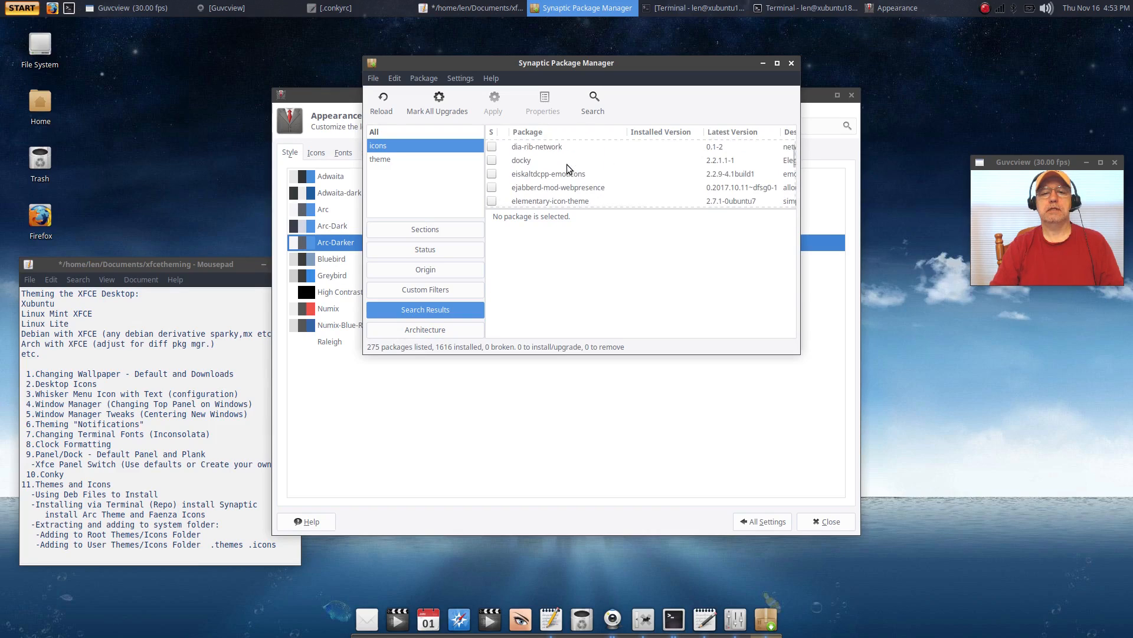
scroll(567, 164, "down", 3)
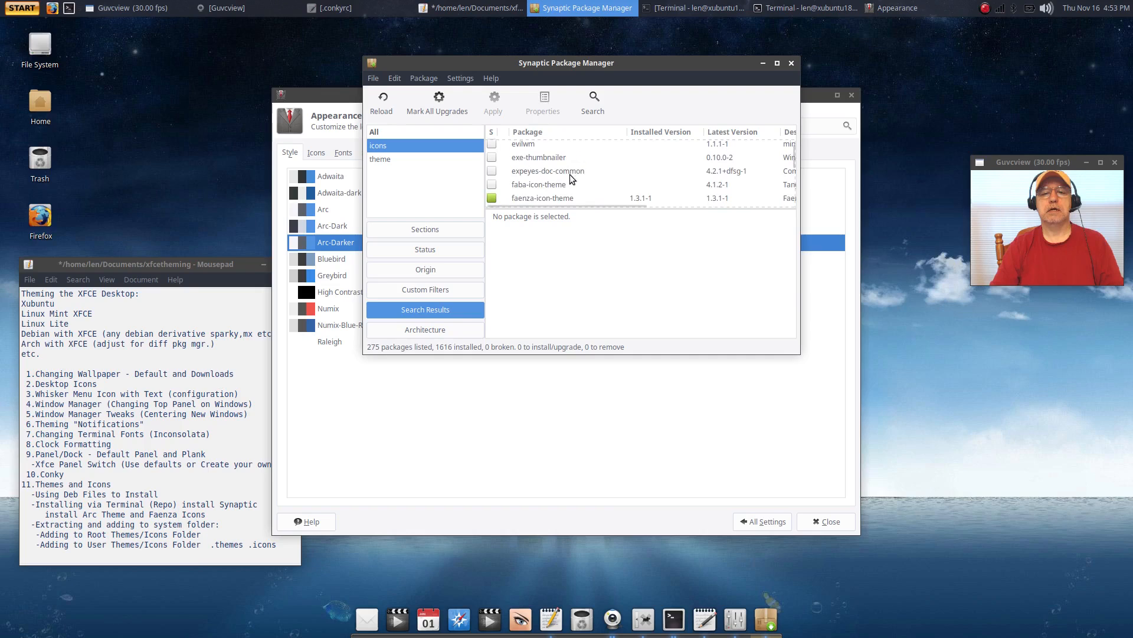
scroll(573, 180, "down", 2)
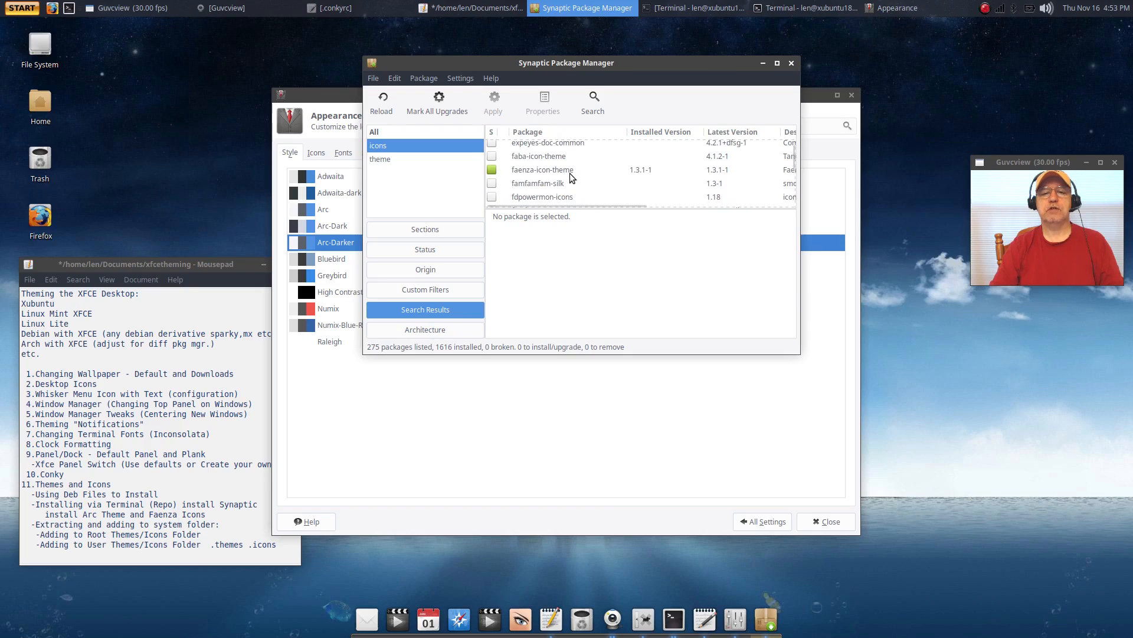
scroll(580, 178, "down", 5)
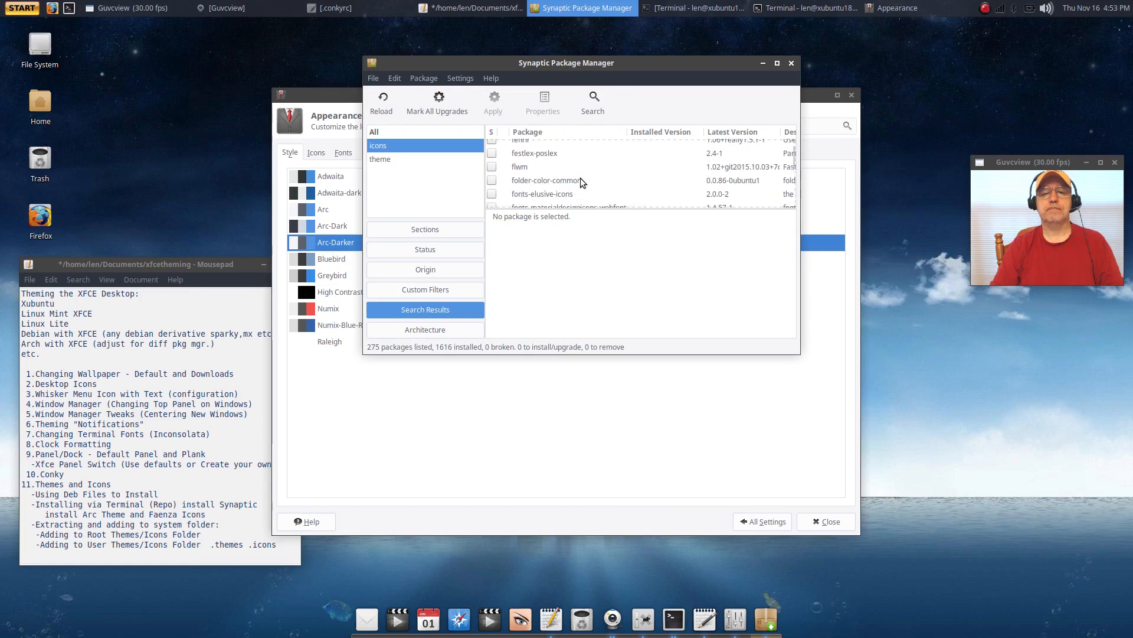
scroll(579, 178, "down", 5)
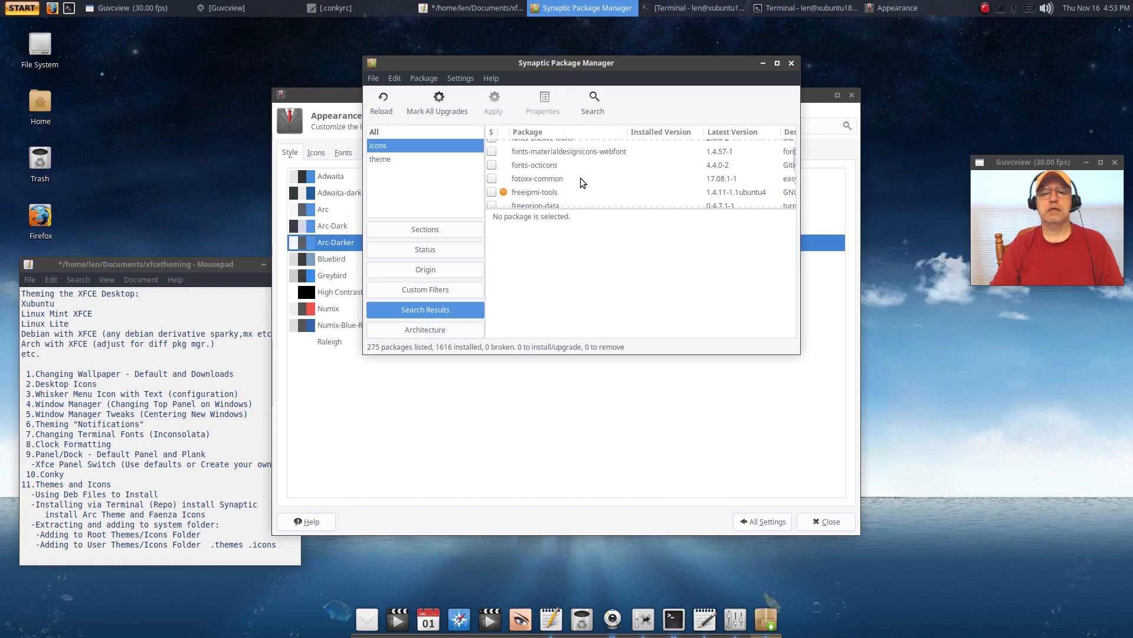
scroll(579, 178, "down", 2)
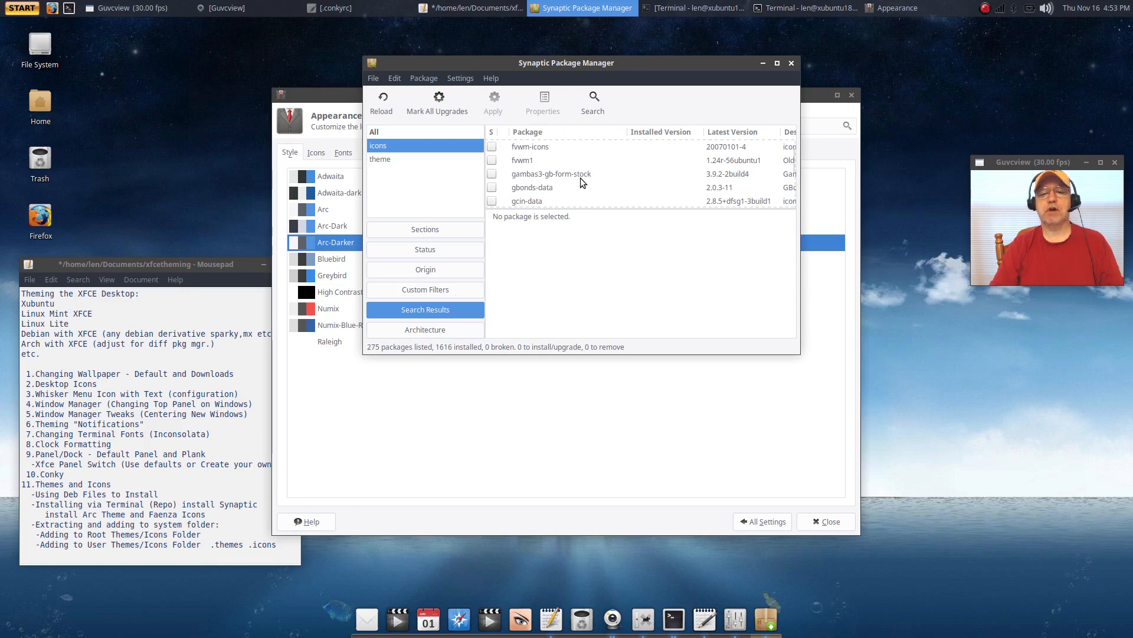
scroll(580, 178, "down", 3)
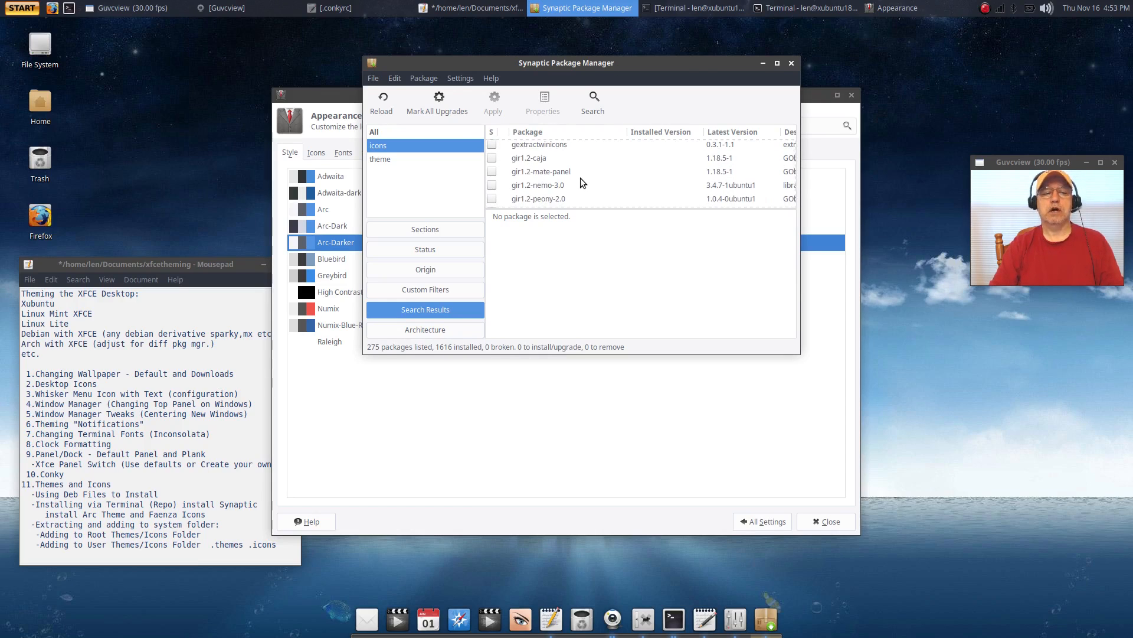
scroll(580, 178, "down", 2)
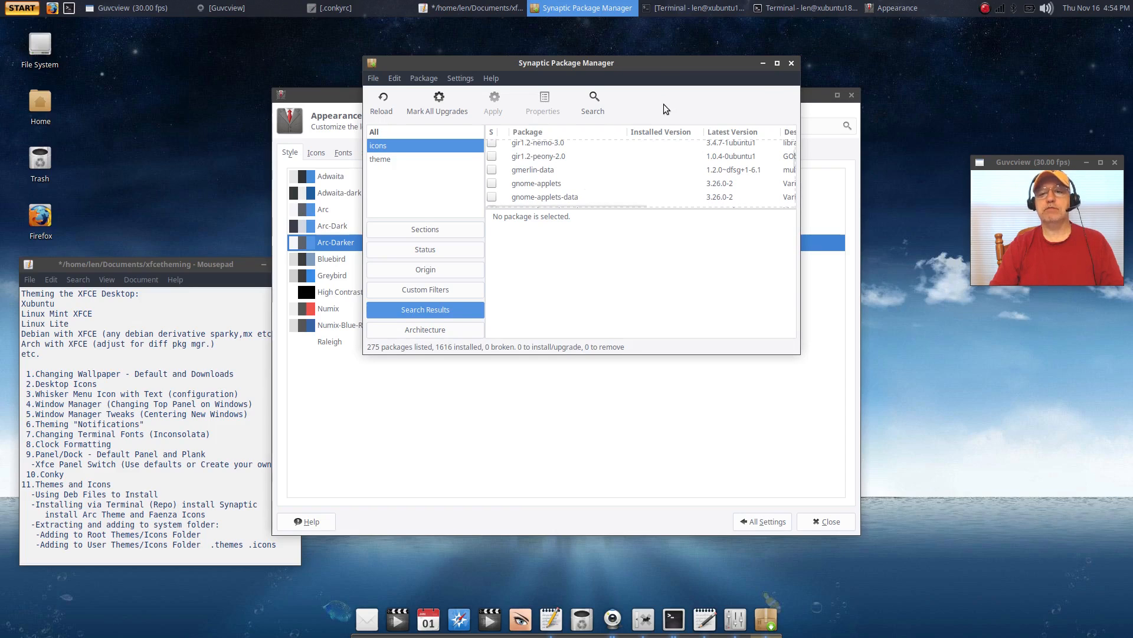
left_click(791, 63)
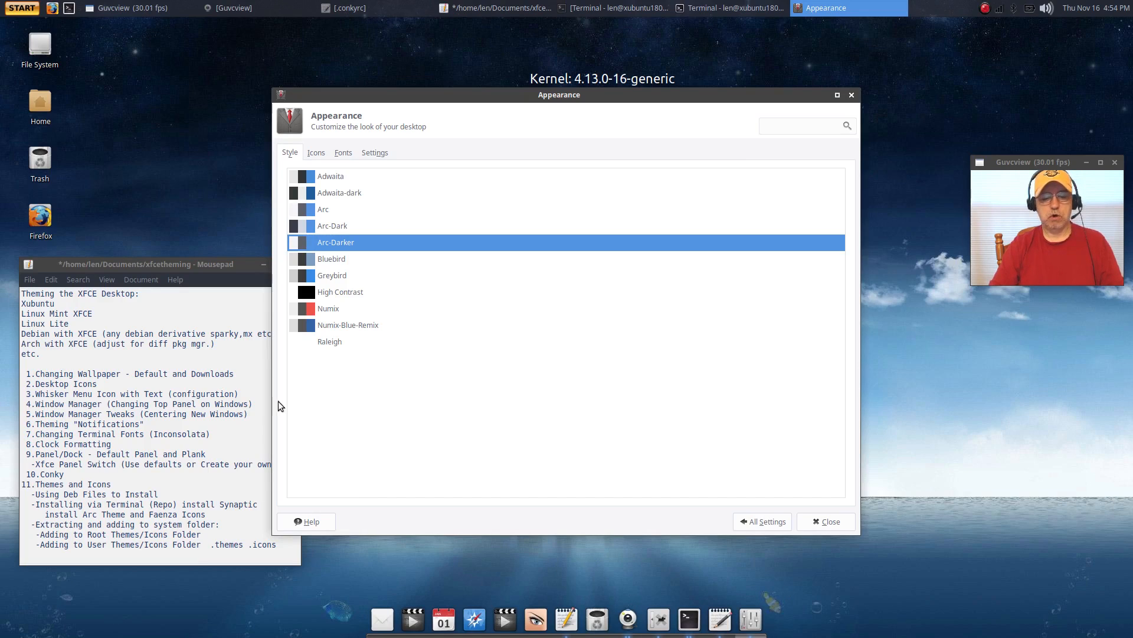
Open the home folder and create a new hidden folder named .icons in it.
double_click(39, 102)
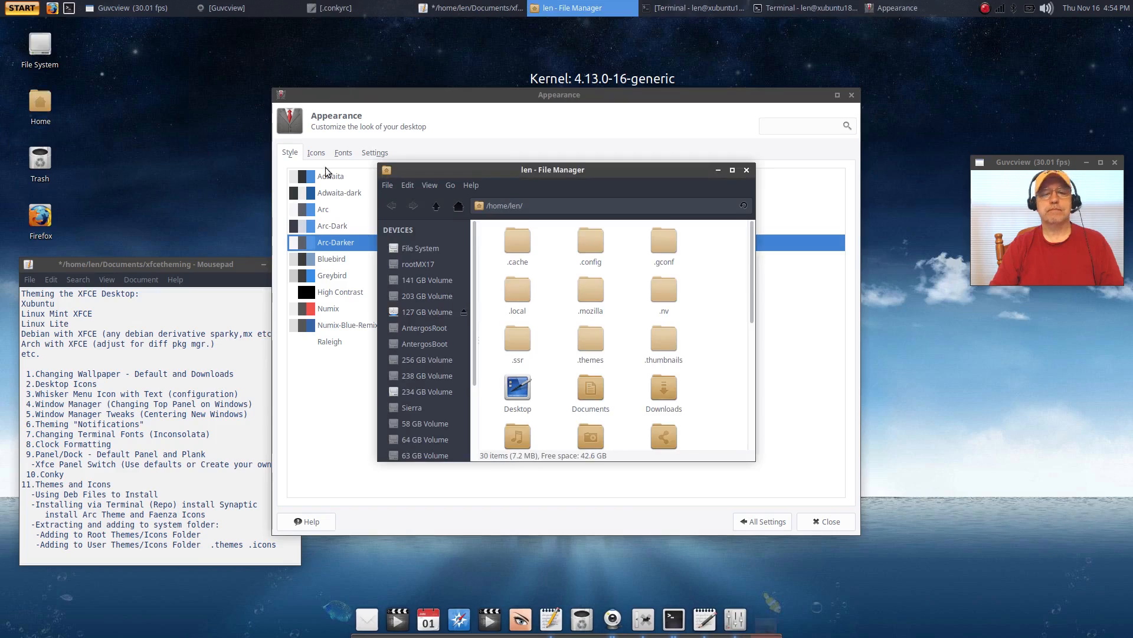
scroll(554, 254, "down", 8)
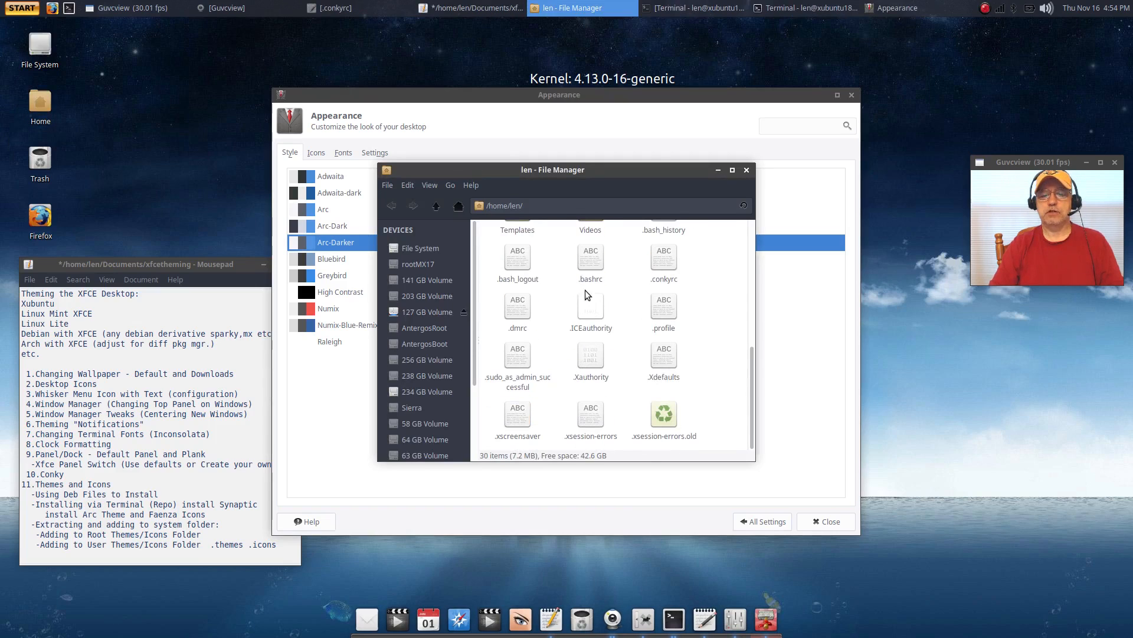
scroll(631, 310, "up", 1)
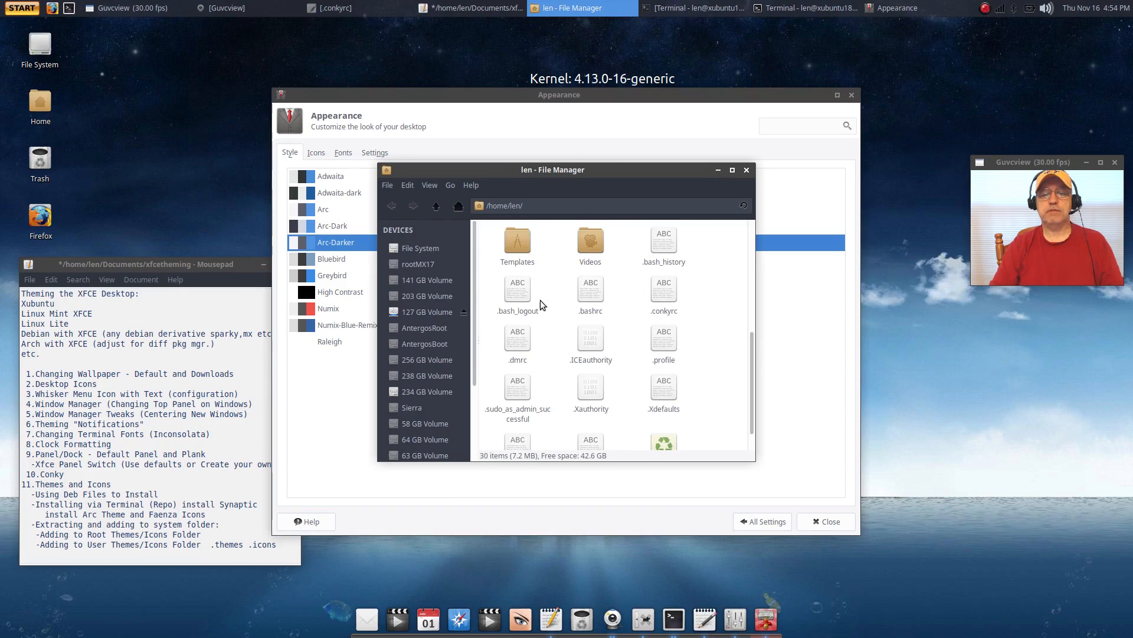
scroll(618, 308, "up", 3)
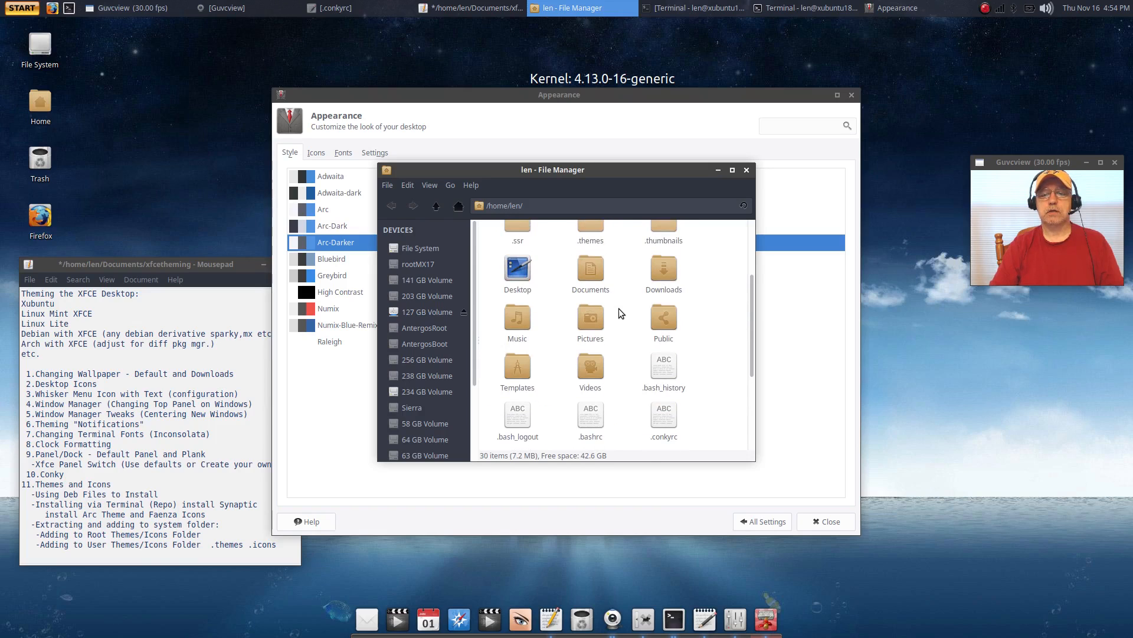
scroll(619, 309, "up", 2)
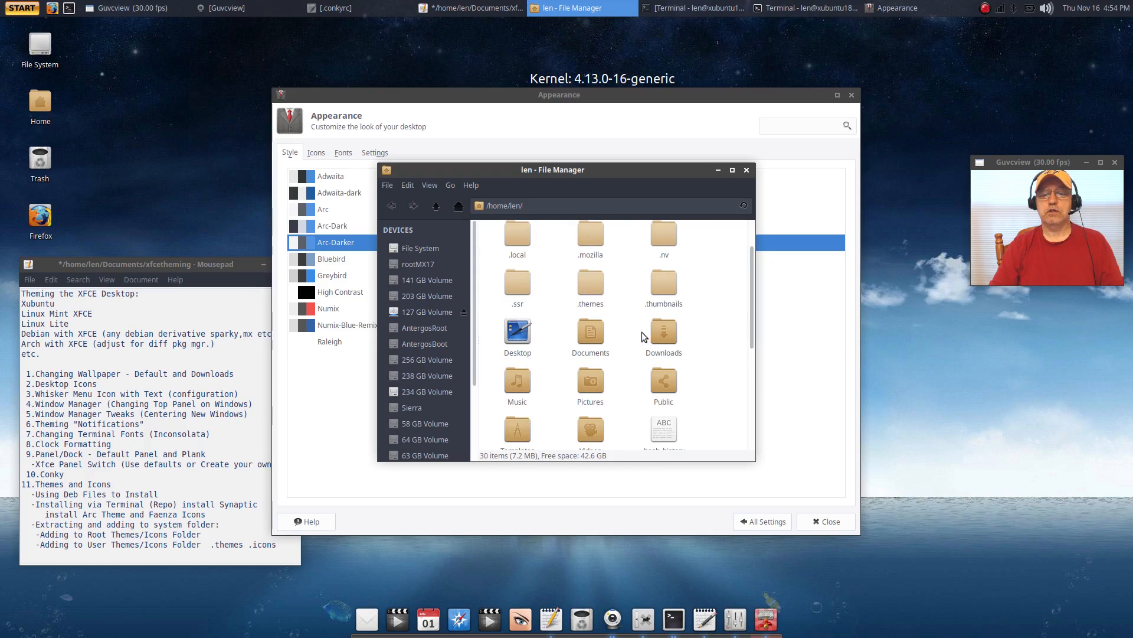
right_click(701, 317)
left_click(720, 324)
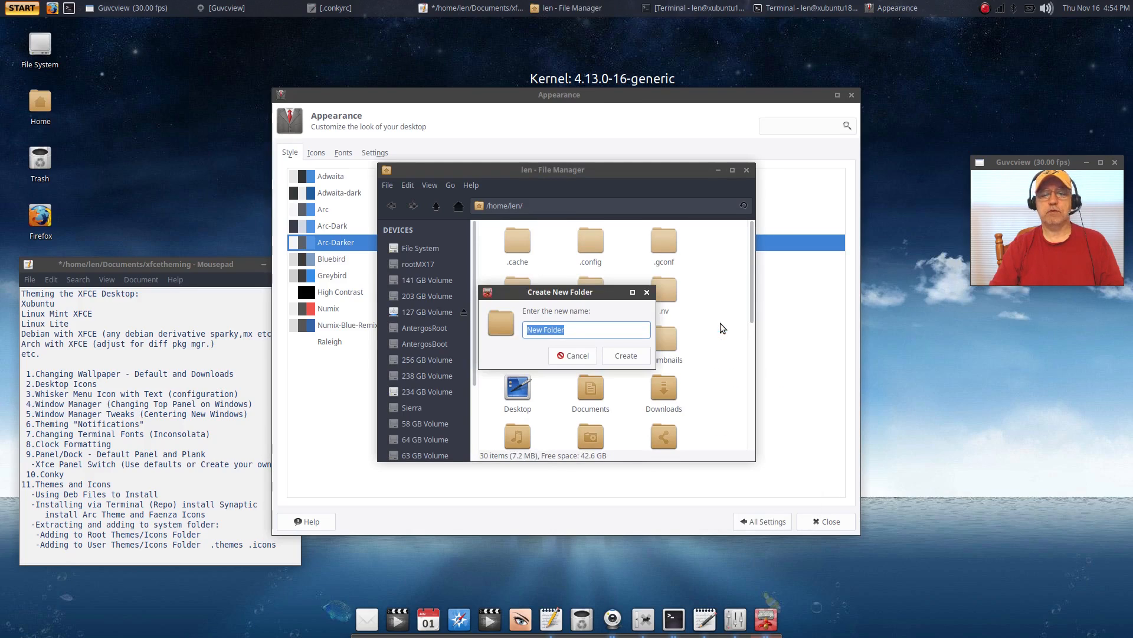
type(".")
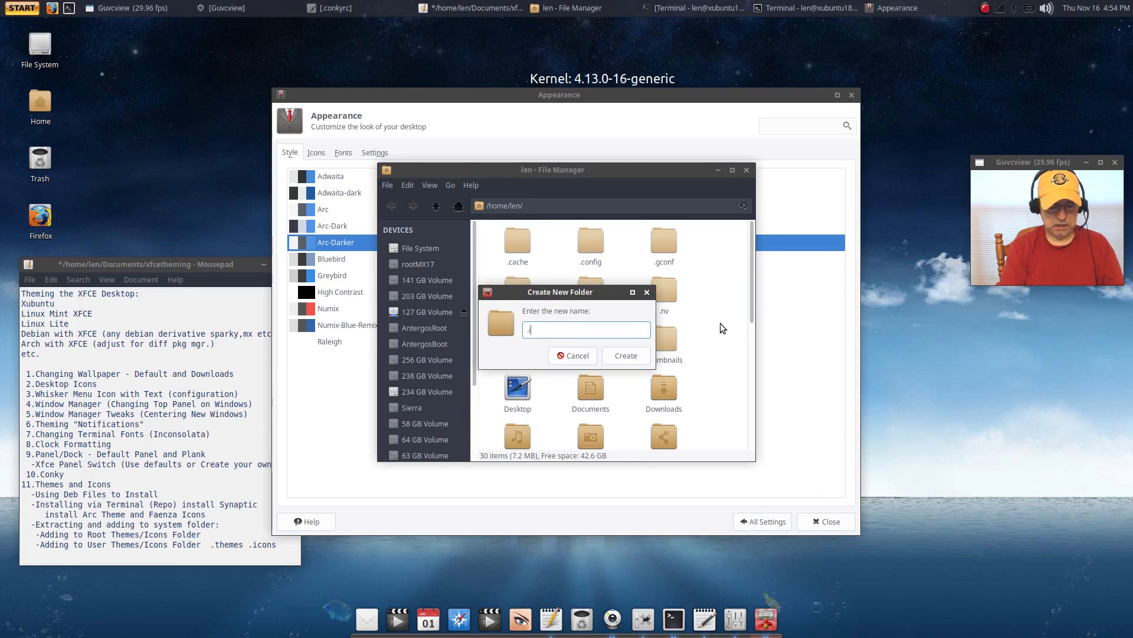
type("icons")
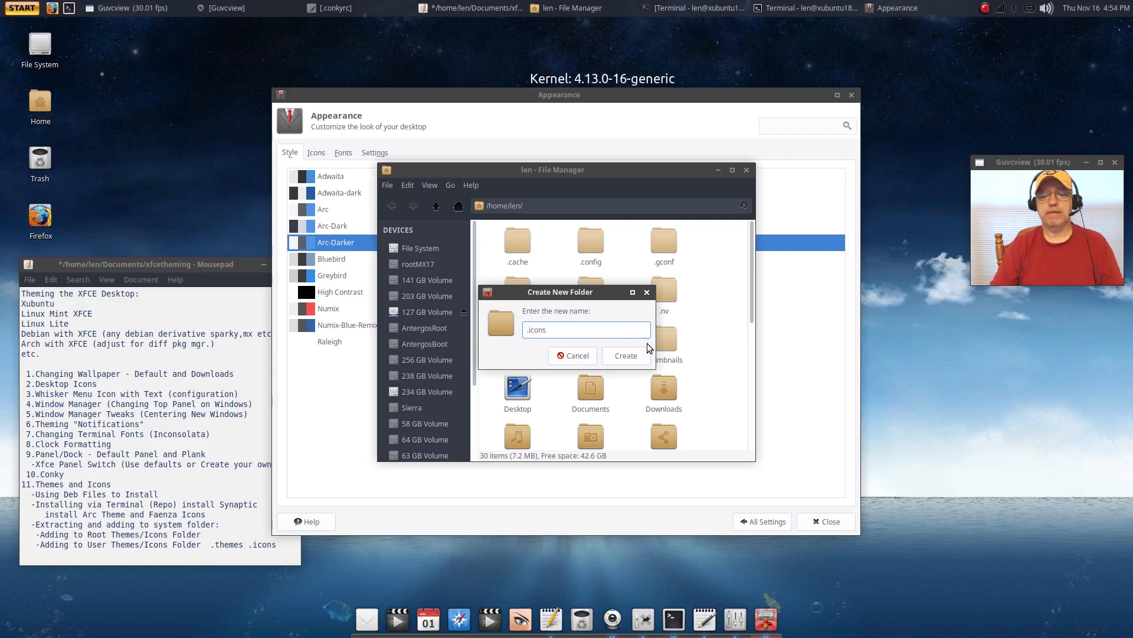
left_click(633, 354)
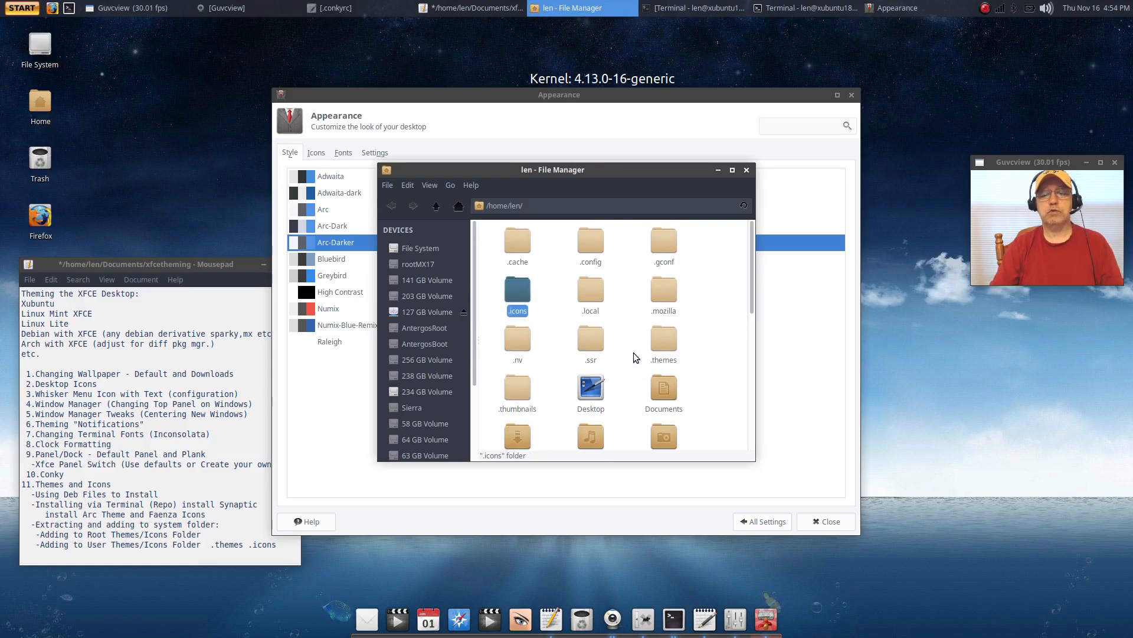
Look inside the new .icons folder and close the file manager.
left_click(557, 306)
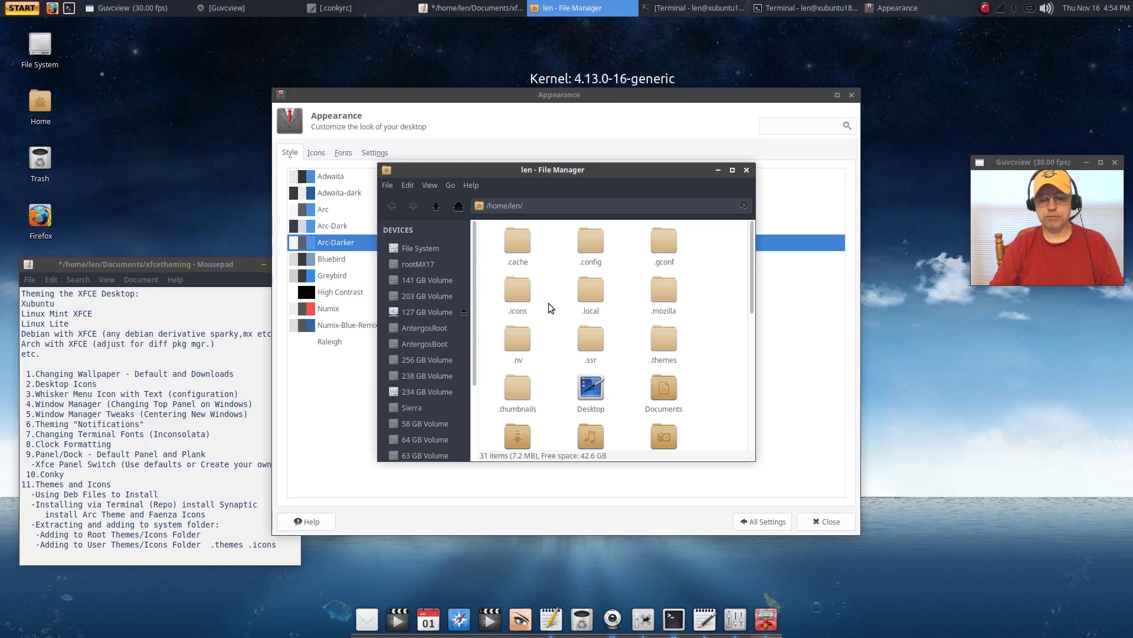
double_click(523, 295)
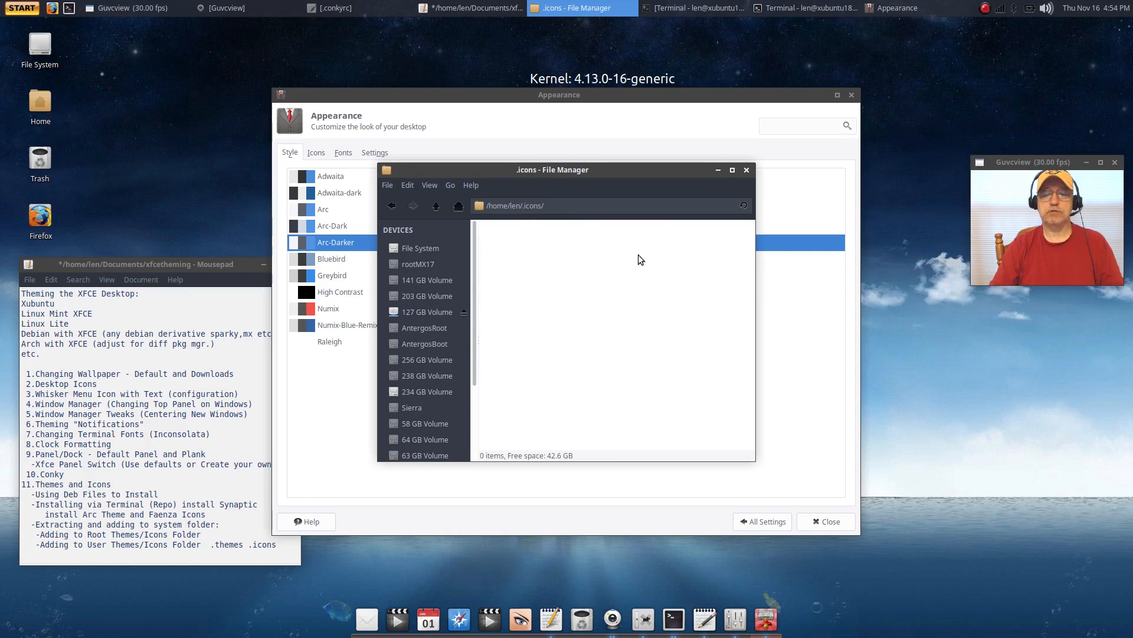
left_click(746, 170)
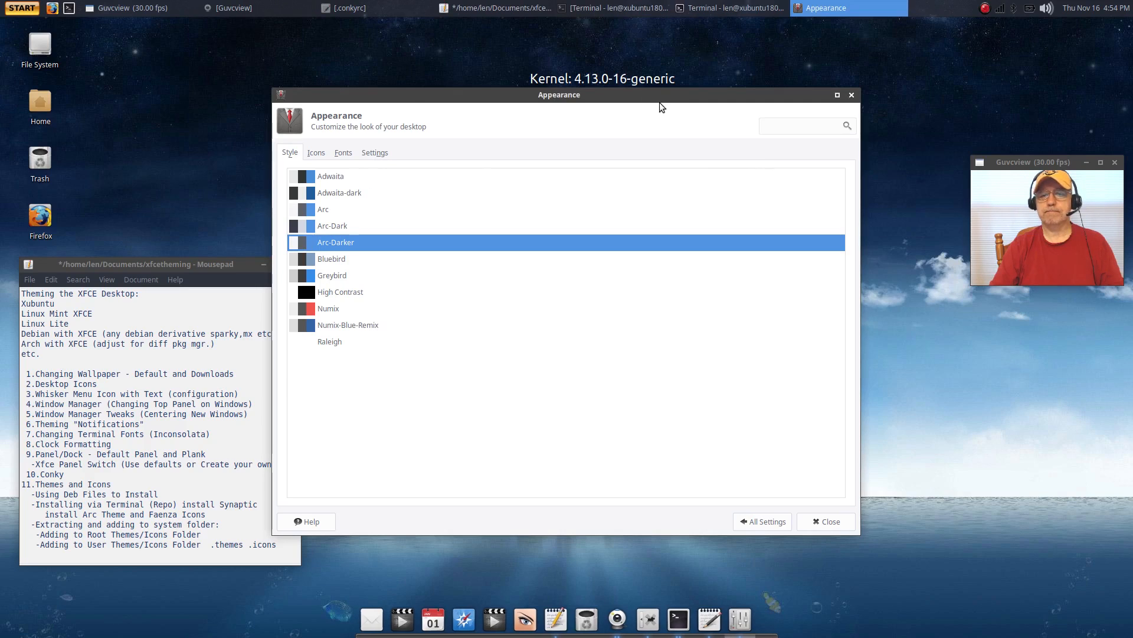
Close the Appearance settings and minimize the terminal showing the faenza-icon-theme installation.
left_click_drag(638, 94, 698, 112)
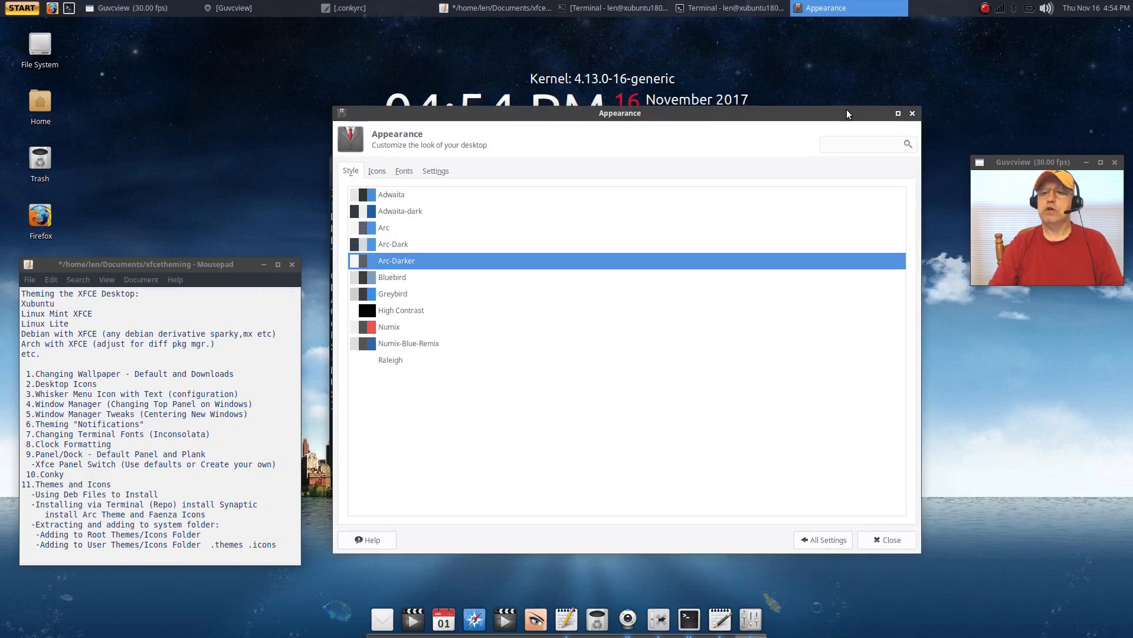
left_click(913, 113)
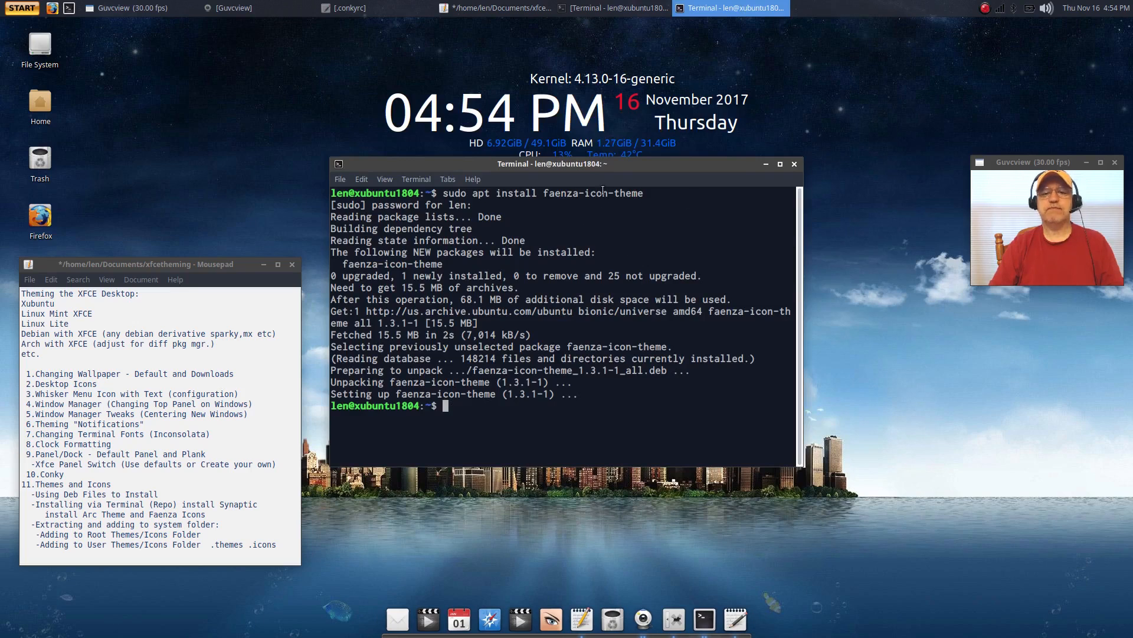
left_click(765, 164)
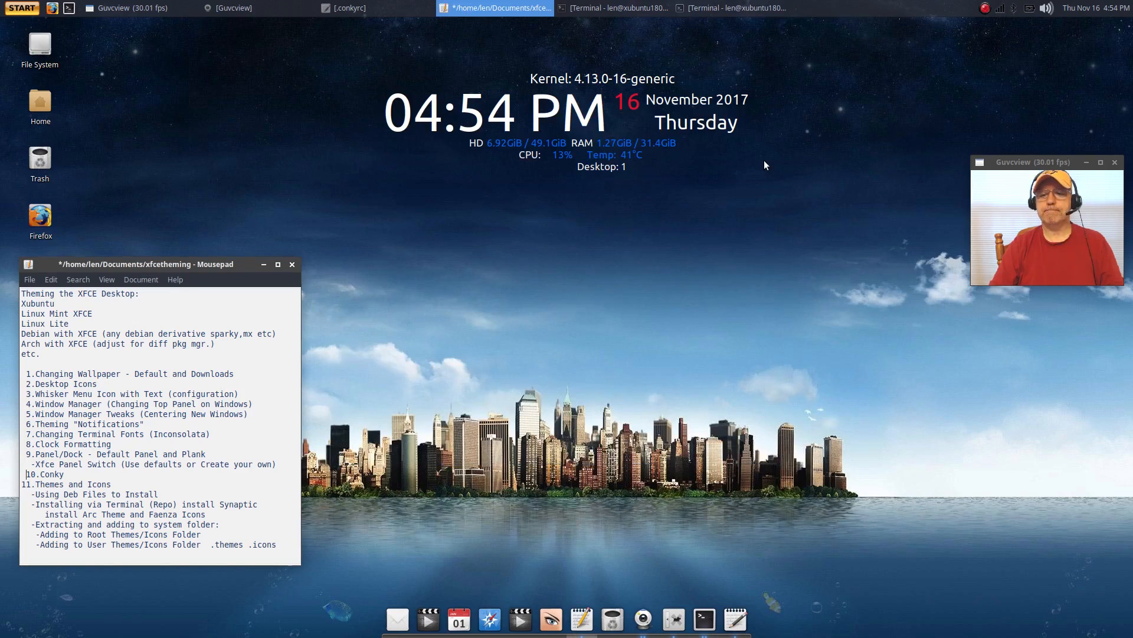
Shift the xfcetheming notes window slightly downward and place the text cursor at the start of the "11.Themes and Icons" line.
mouse_move(230, 264)
left_mouse_down()
mouse_move(337, 272)
mouse_move(195, 282)
mouse_move(230, 272)
left_mouse_up()
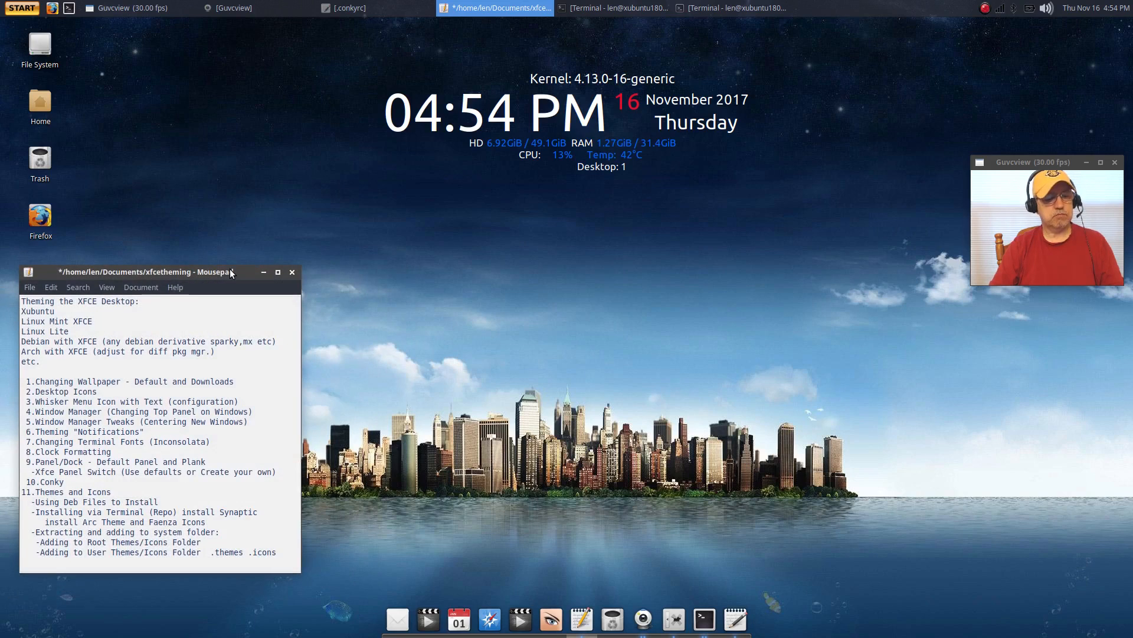
left_click(23, 491)
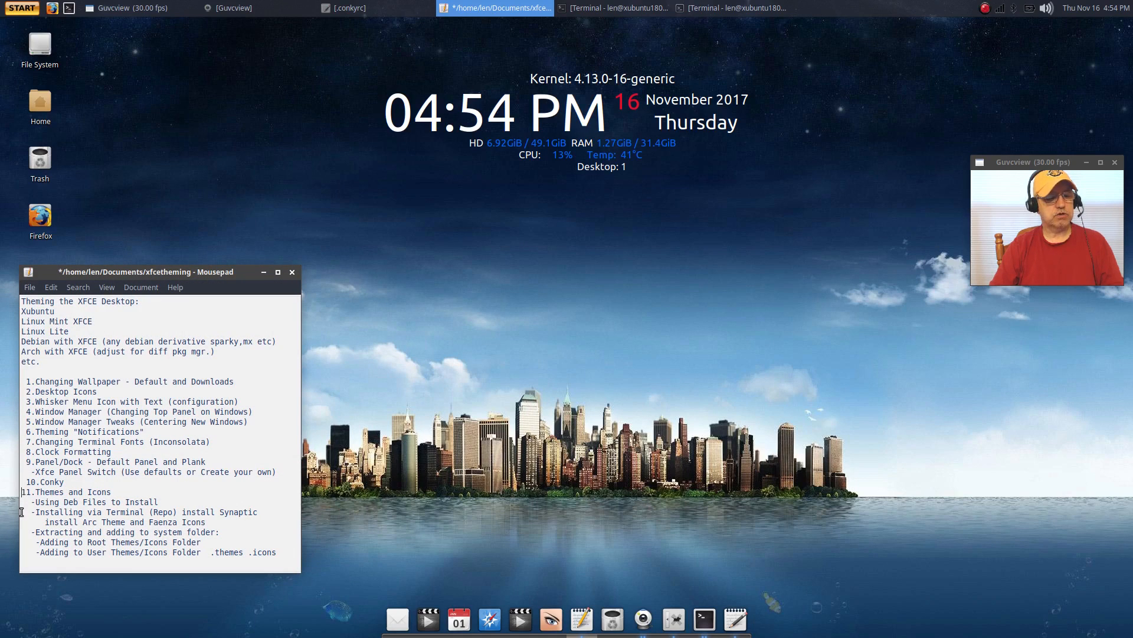